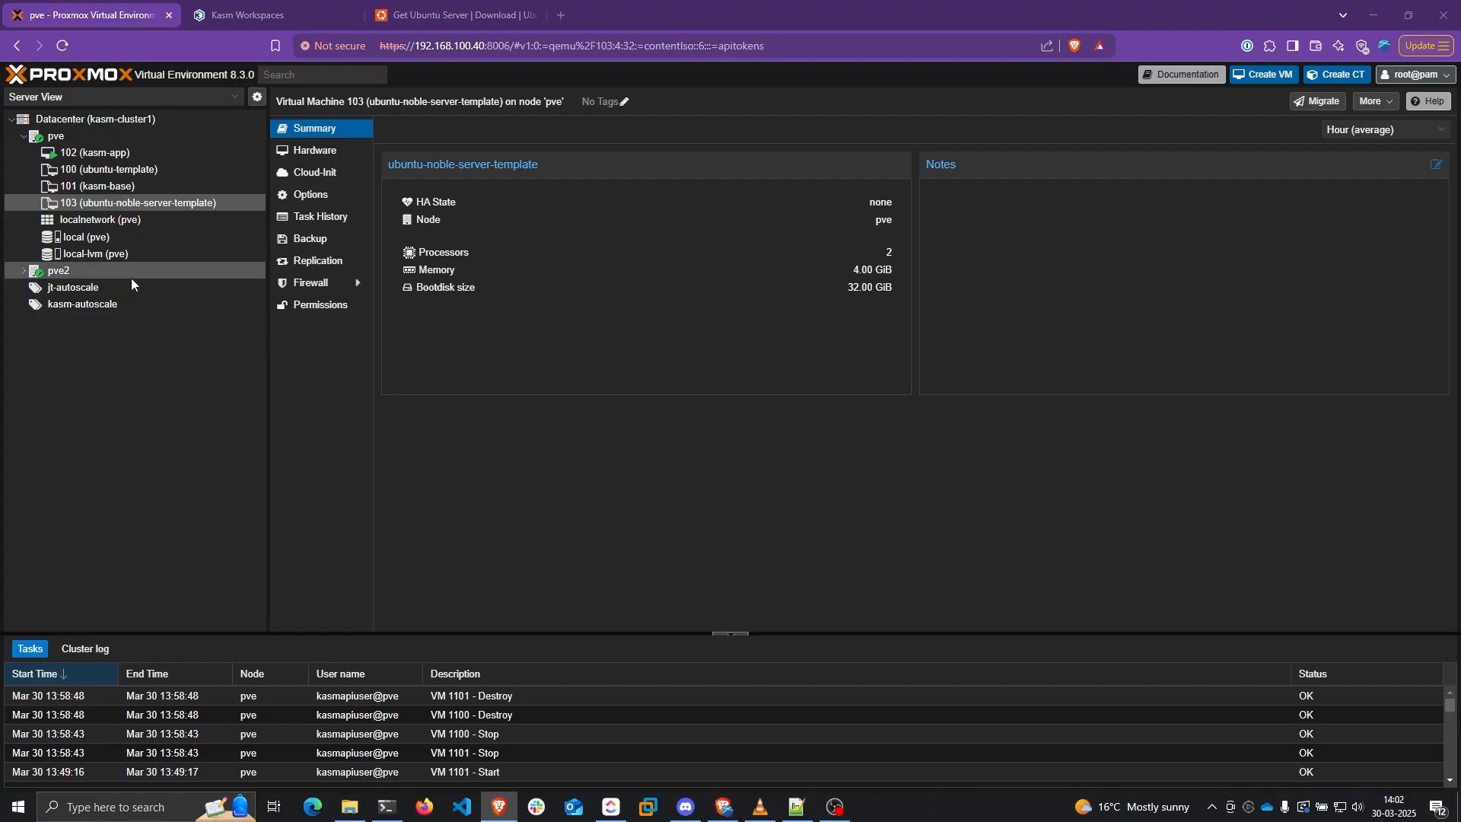
Create a resource pool named kasm-autoscale-new under Datacenter > Permissions > Pools
{"action": "left_click", "coordinate": [126, 125]}
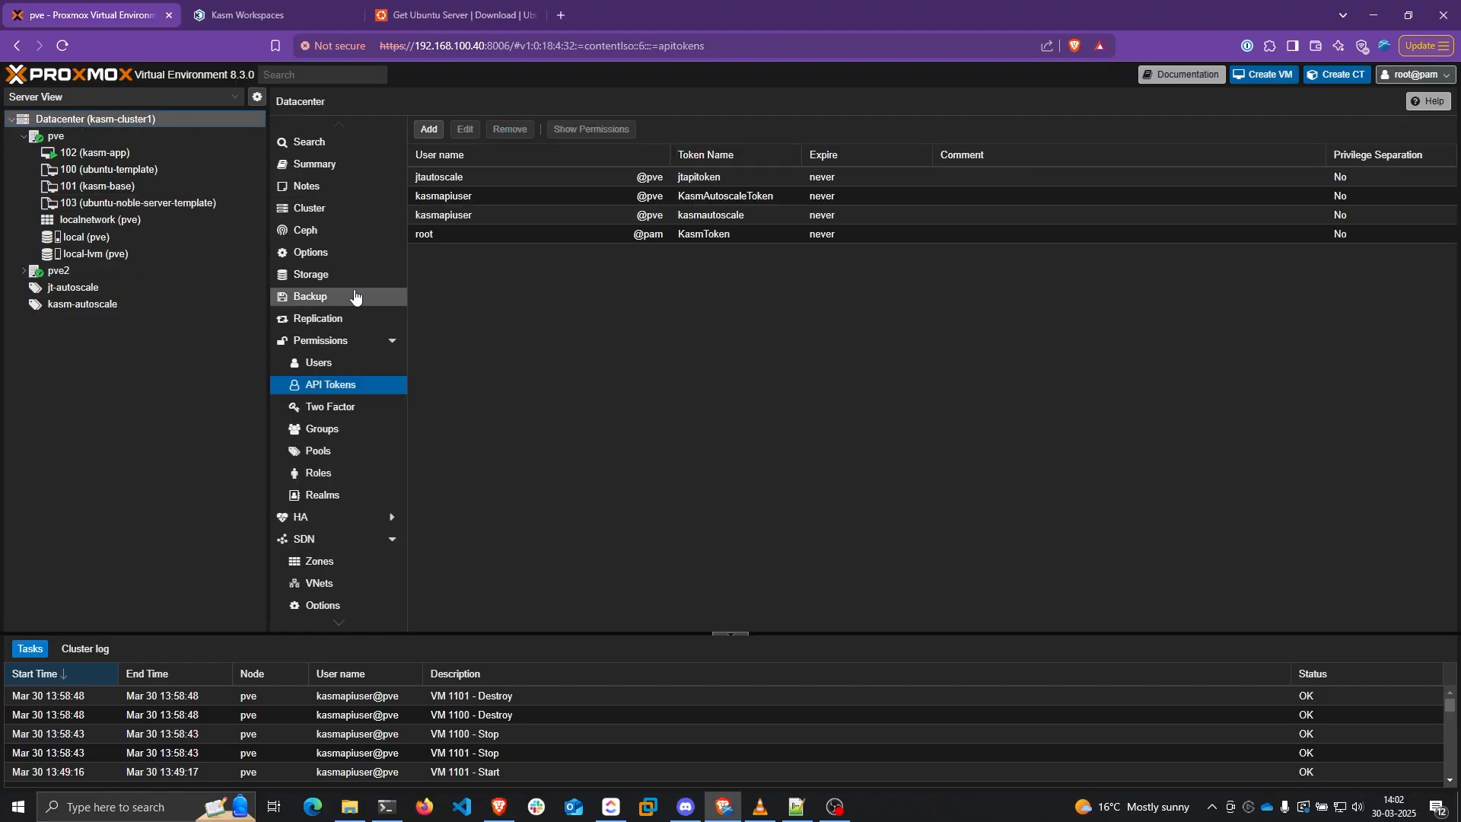
{"action": "left_click", "coordinate": [320, 455]}
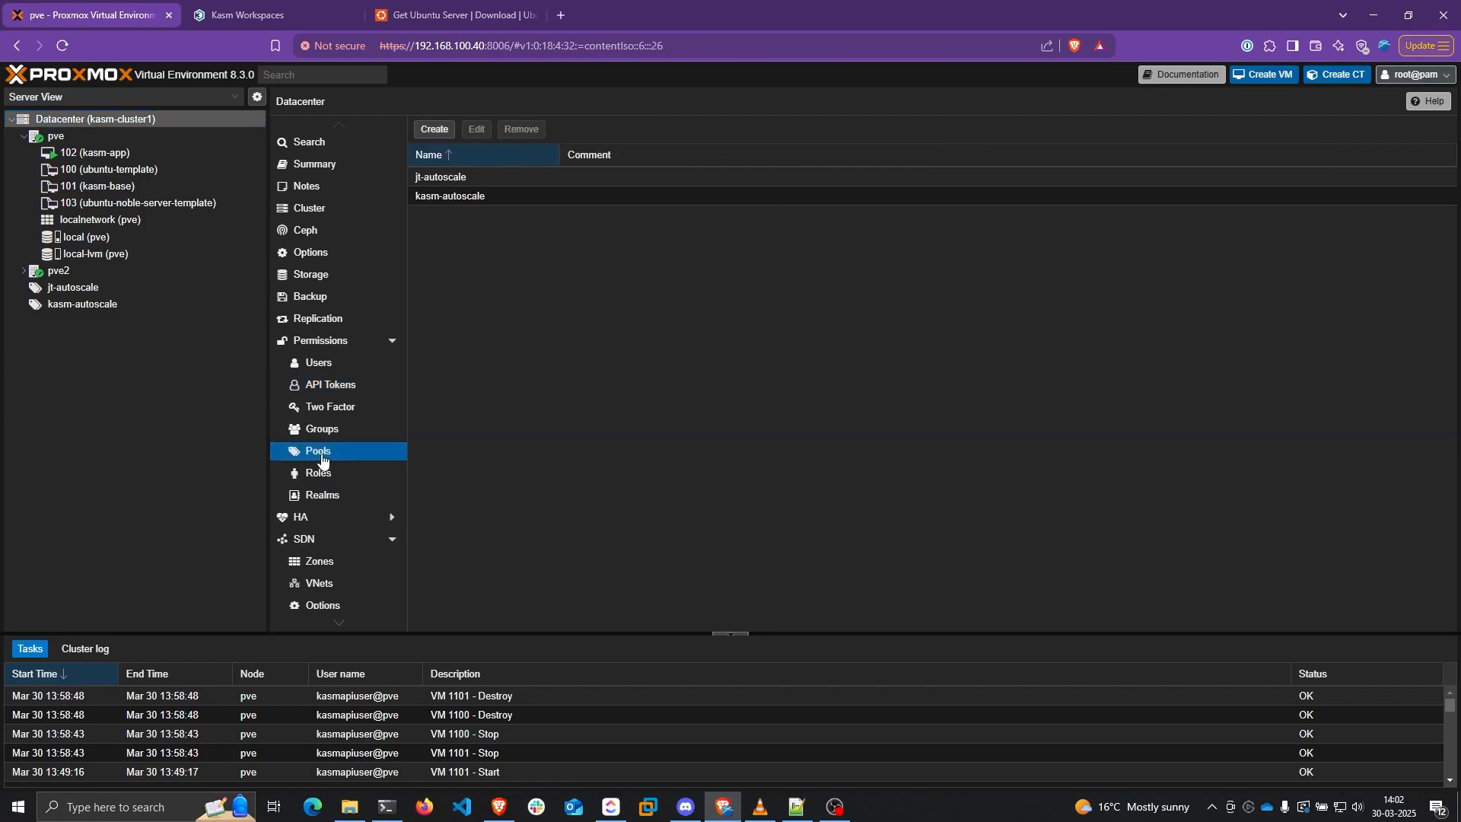
{"action": "left_click", "coordinate": [440, 131]}
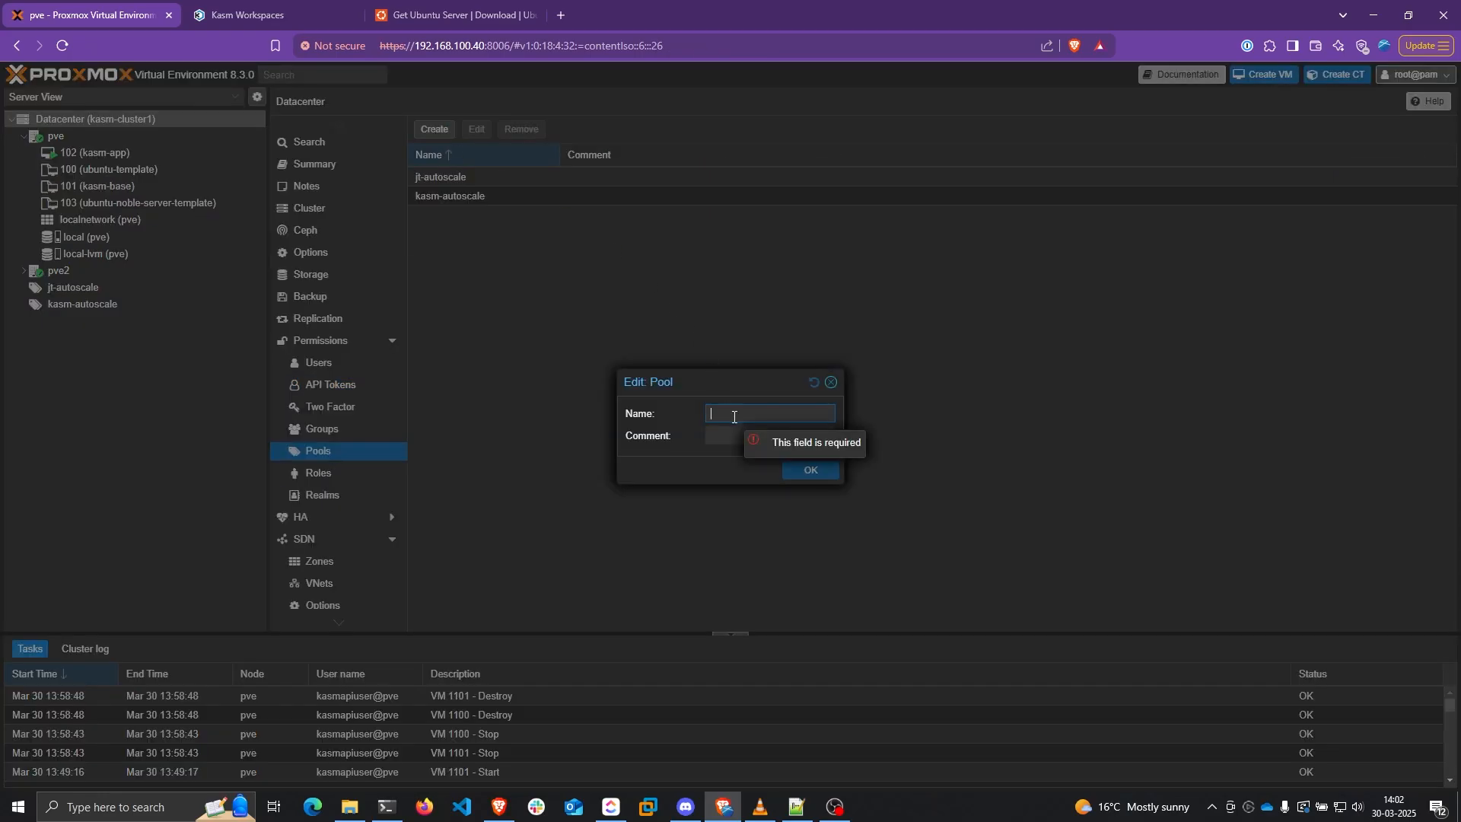
{"action": "type", "text": "kasm"}
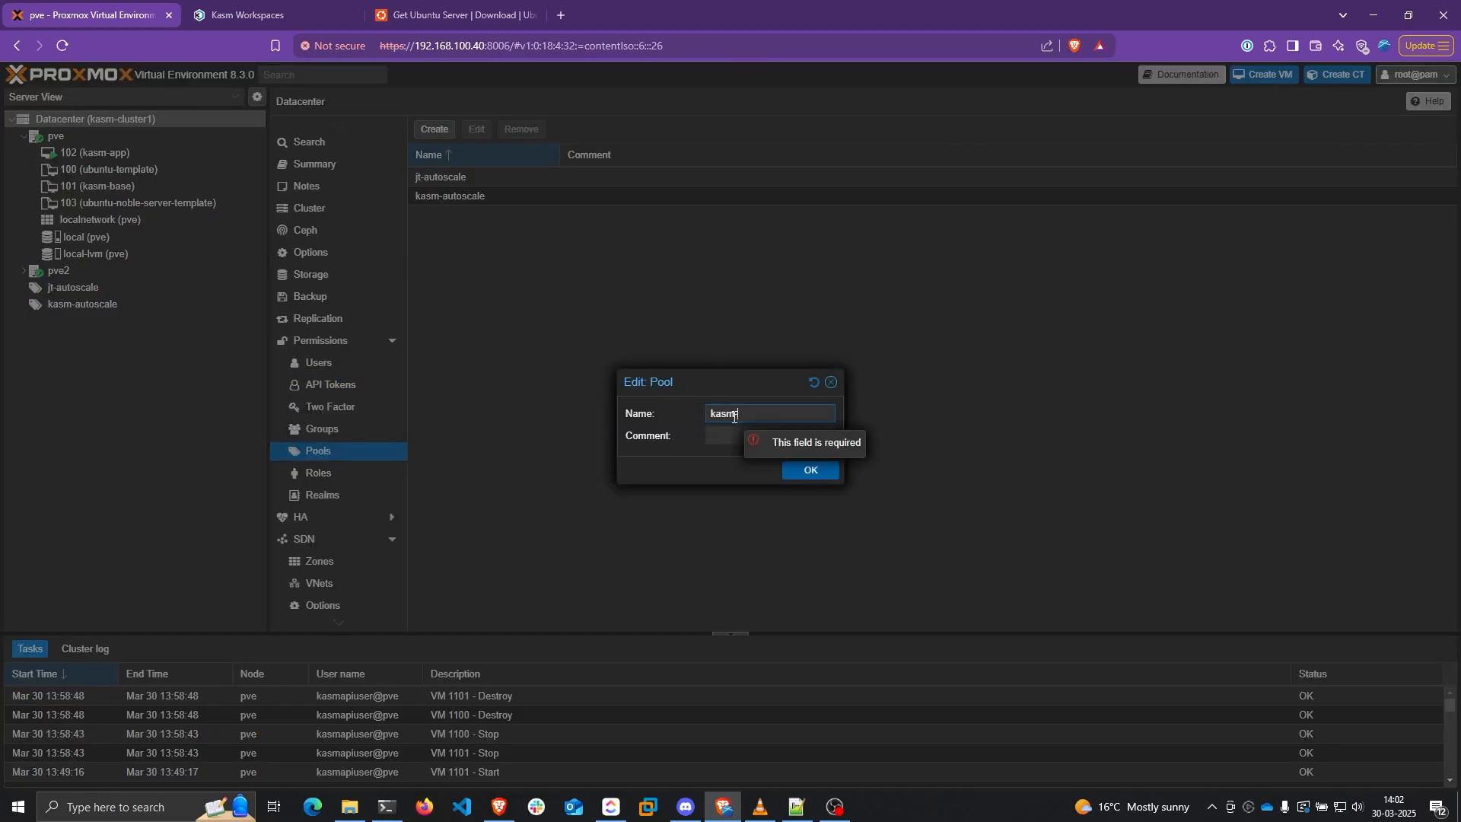
{"action": "type", "text": "-autosc"}
{"action": "type", "text": "ale-ew"}
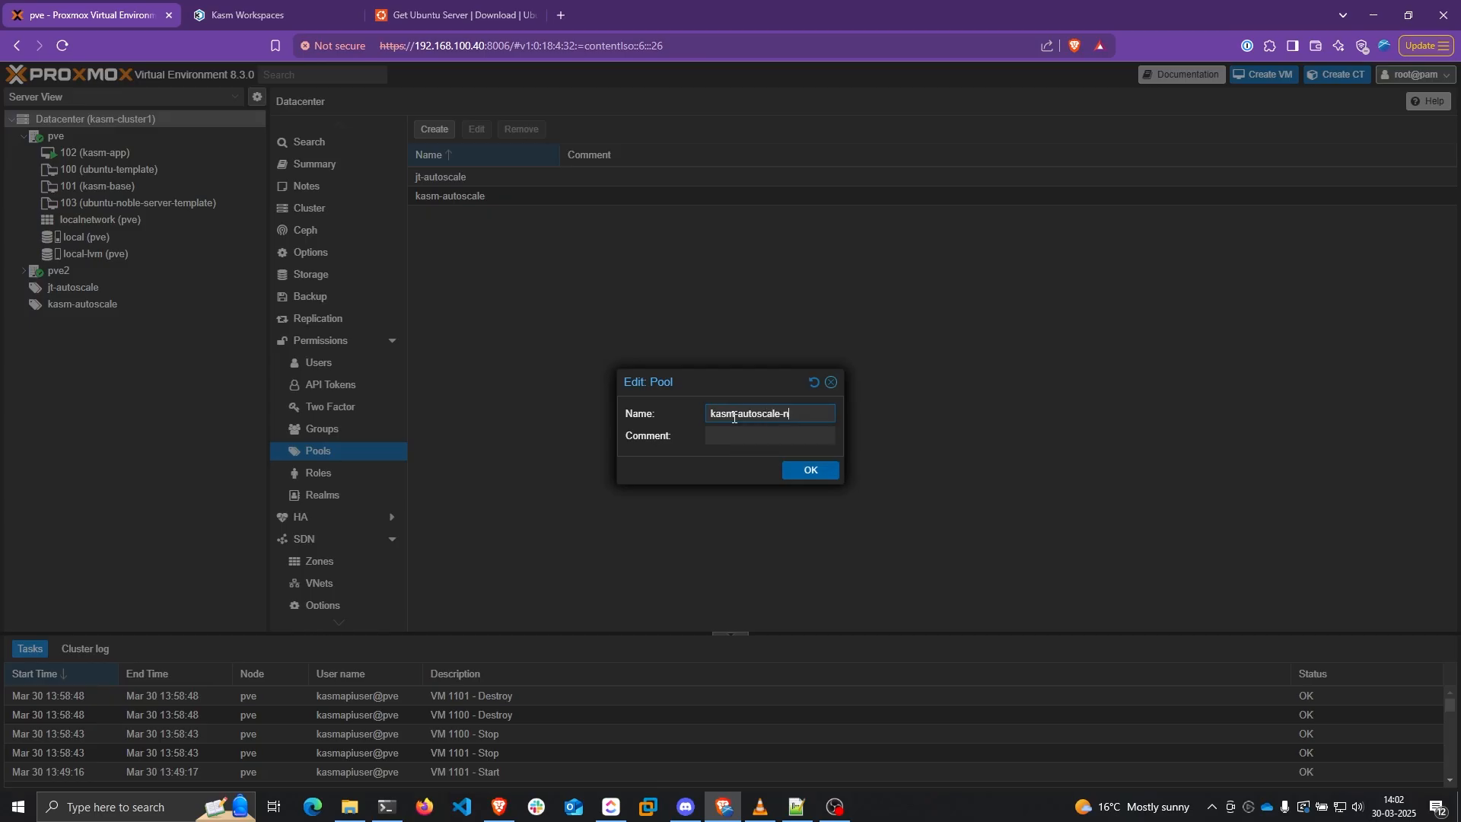
{"action": "type", "text": "ew"}
{"action": "left_click", "coordinate": [811, 470]}
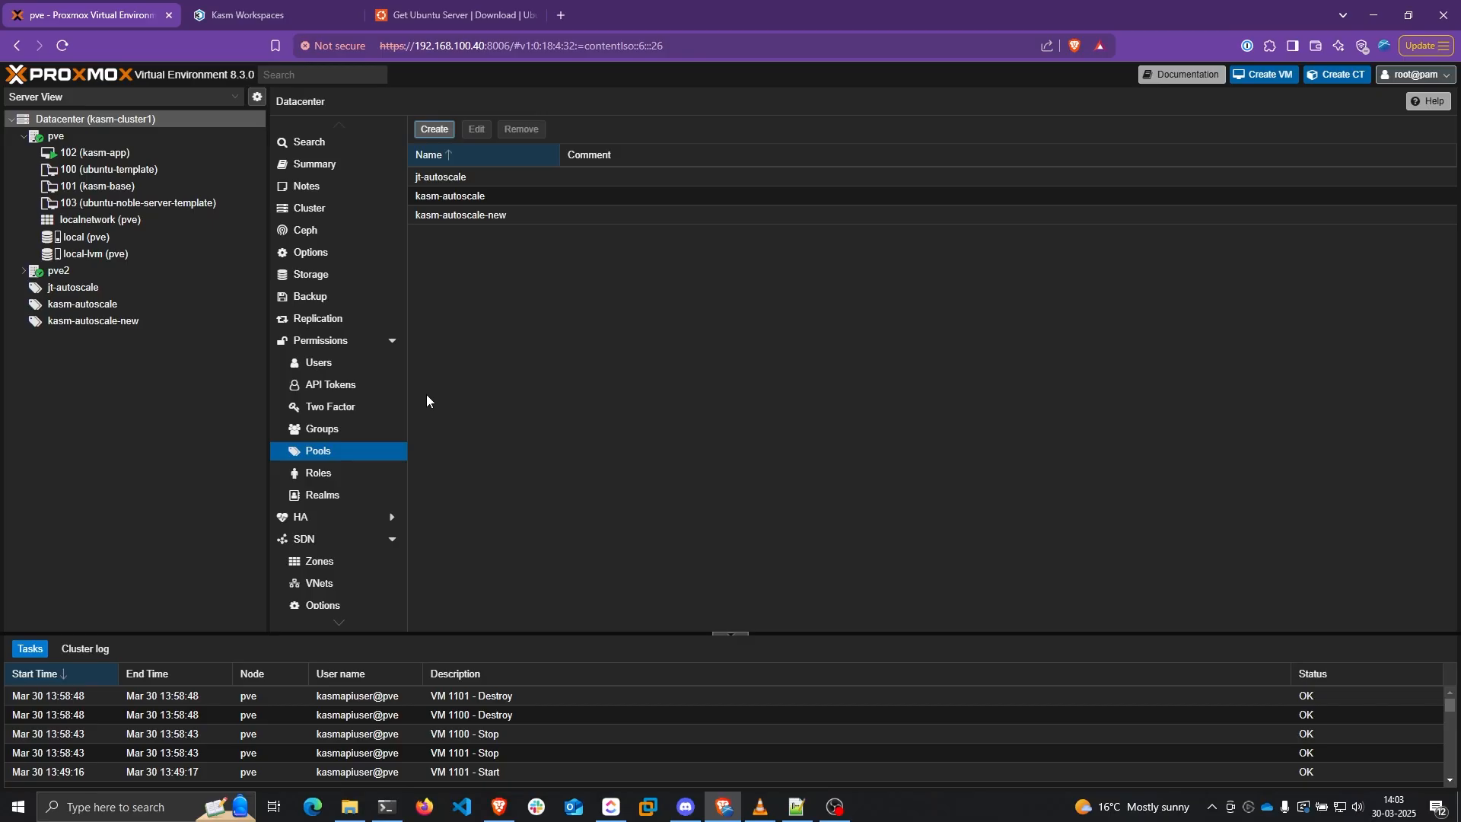
Add user kasmautoscaleuser in the Proxmox VE authentication server (pve) realm
{"action": "left_click", "coordinate": [323, 365]}
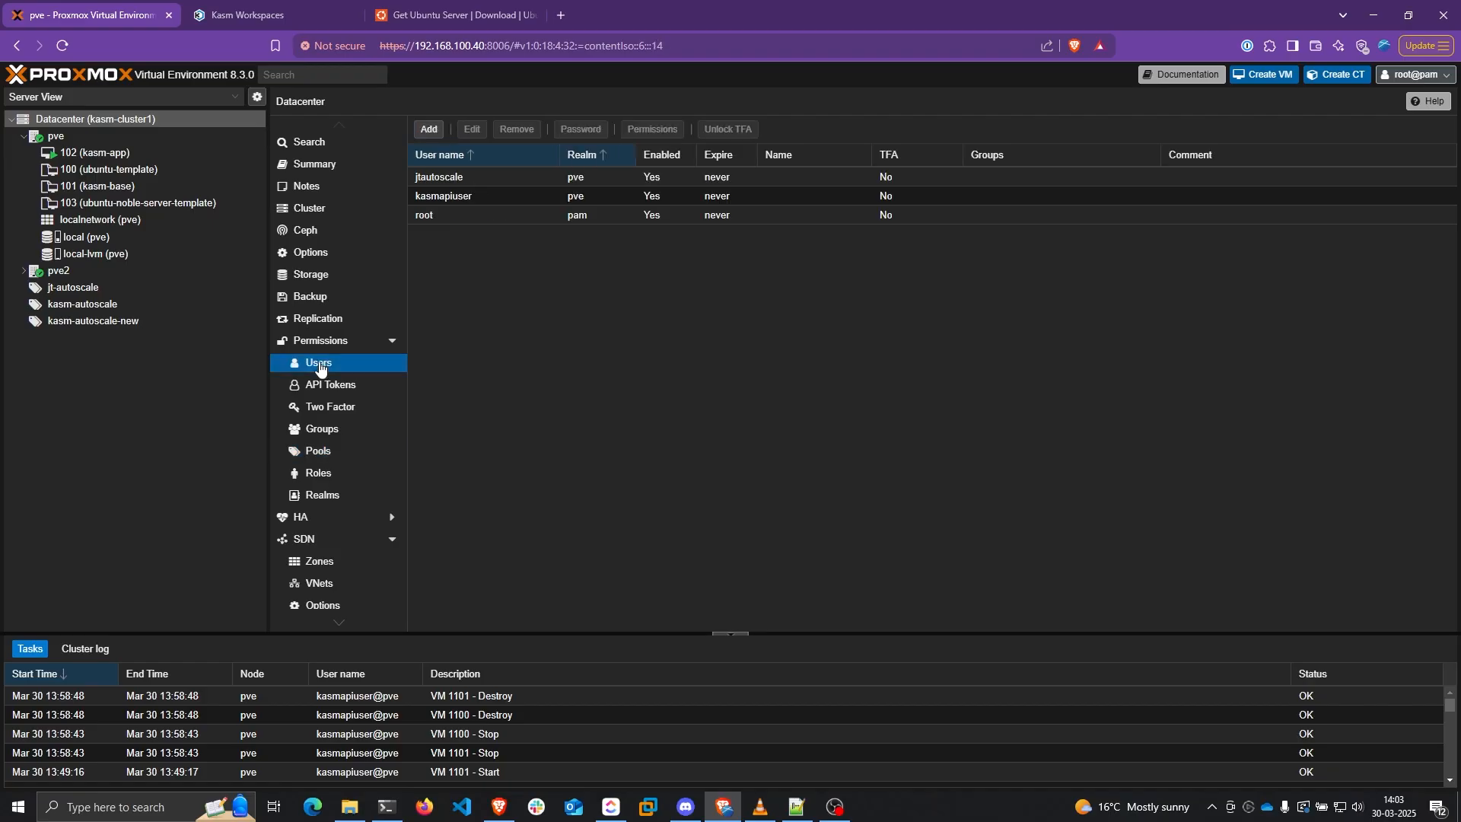
{"action": "left_click", "coordinate": [429, 130]}
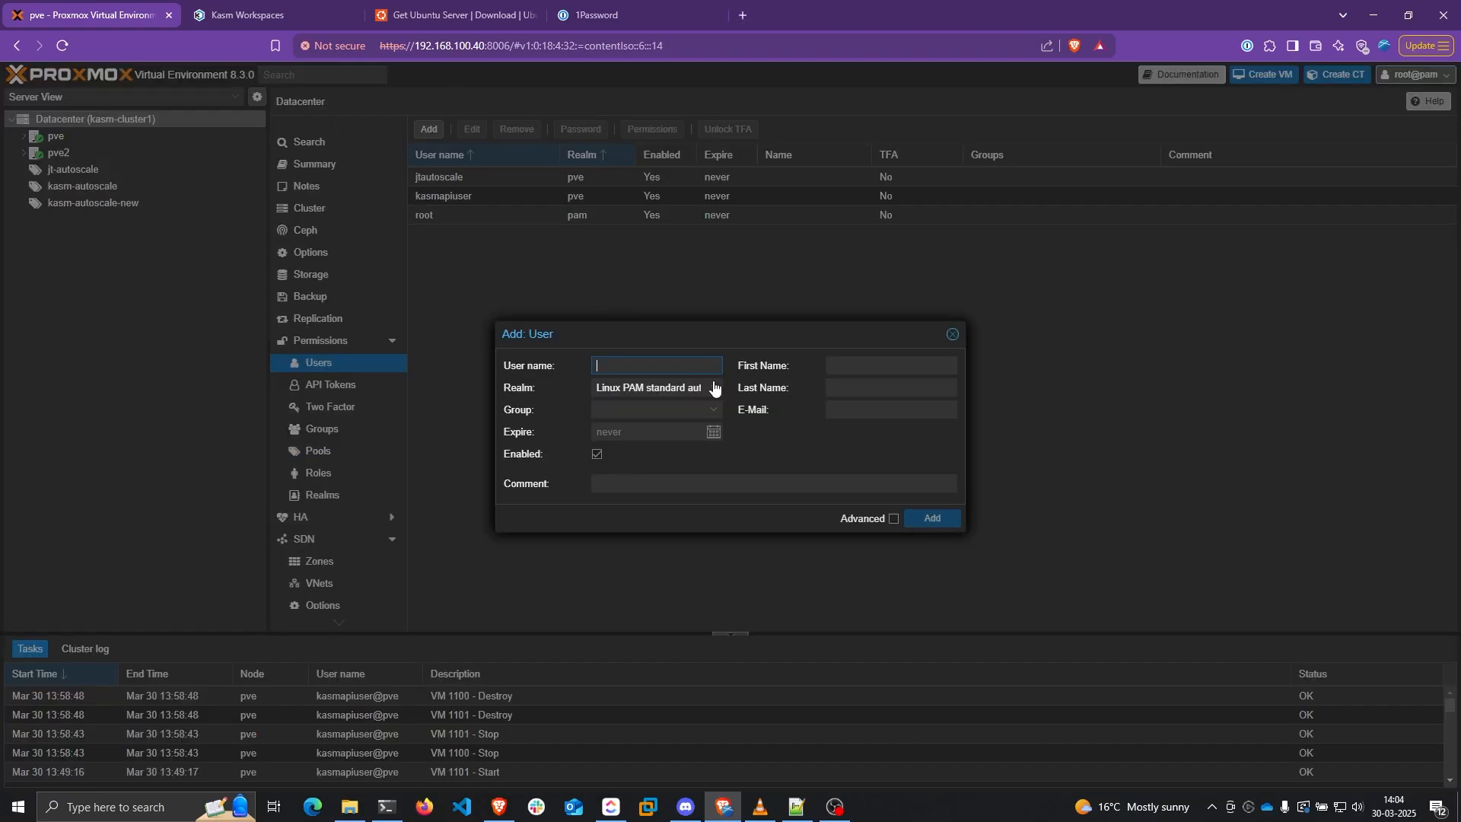
{"action": "type", "text": "kasmautosc"}
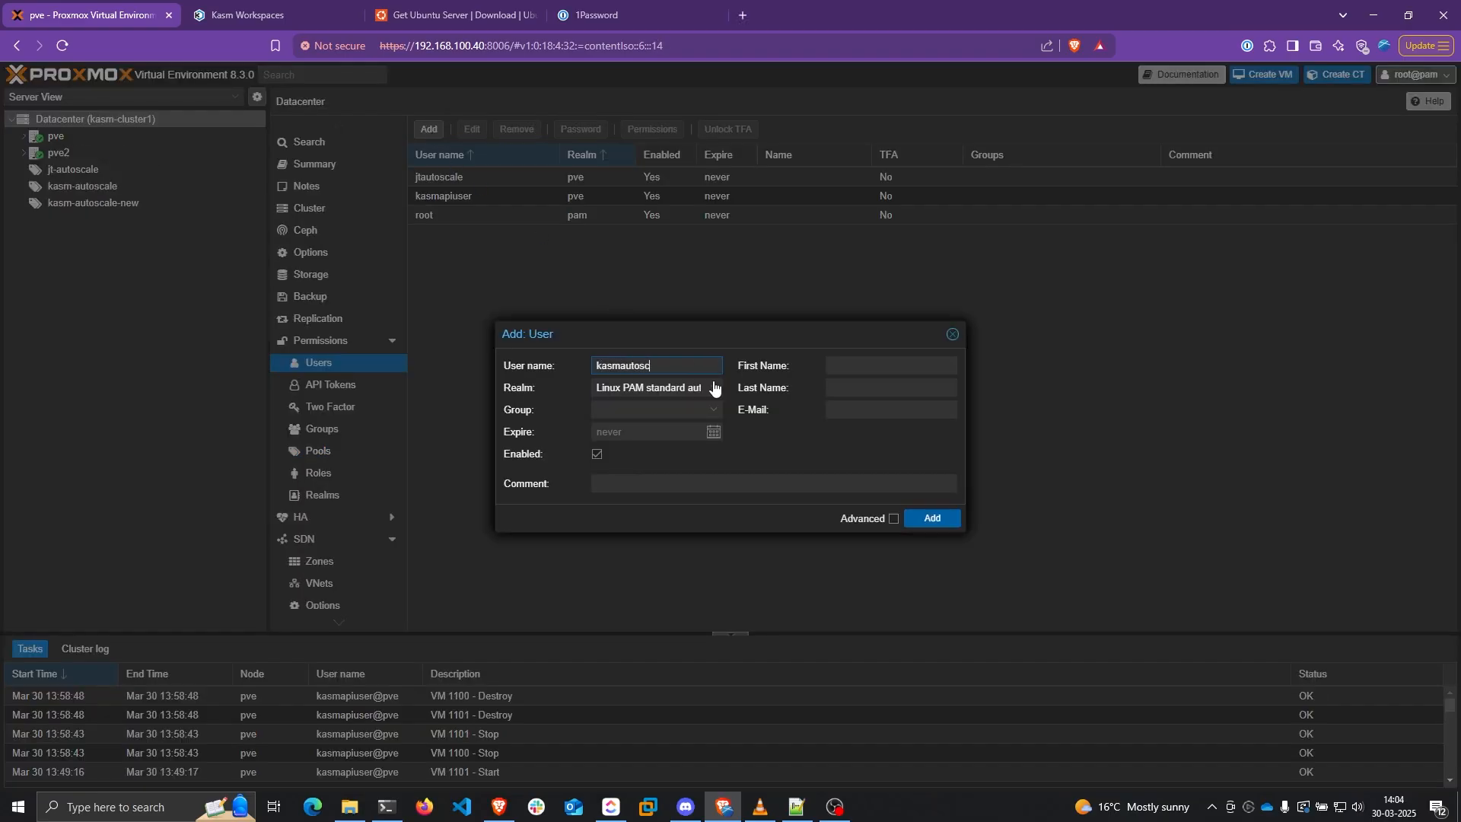
{"action": "type", "text": "aleuser"}
{"action": "key", "text": "Tab"}
{"action": "left_click", "coordinate": [655, 388]}
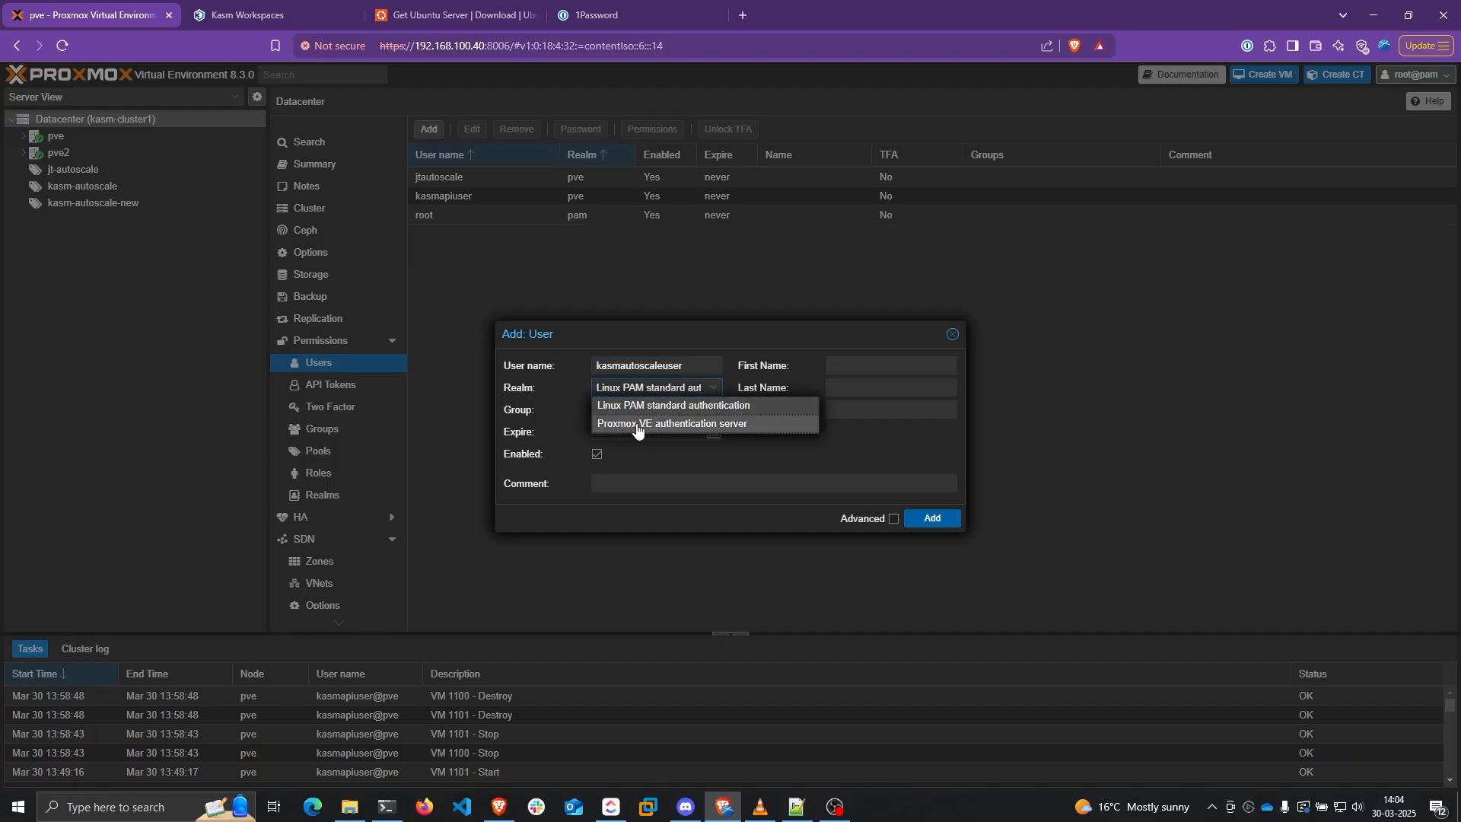
{"action": "left_click", "coordinate": [678, 424]}
{"action": "left_click", "coordinate": [931, 561]}
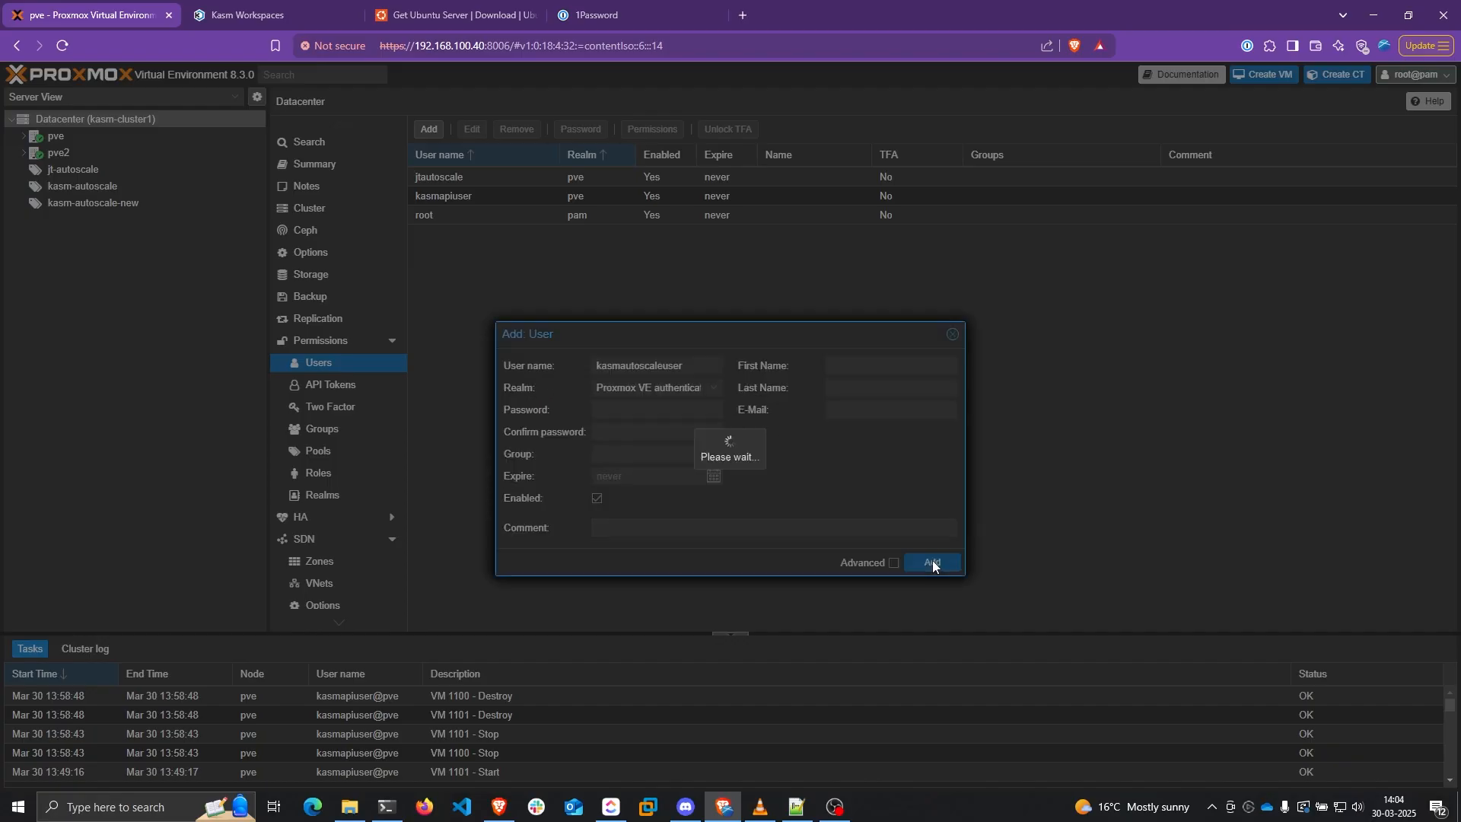
{"action": "left_click", "coordinate": [422, 222]}
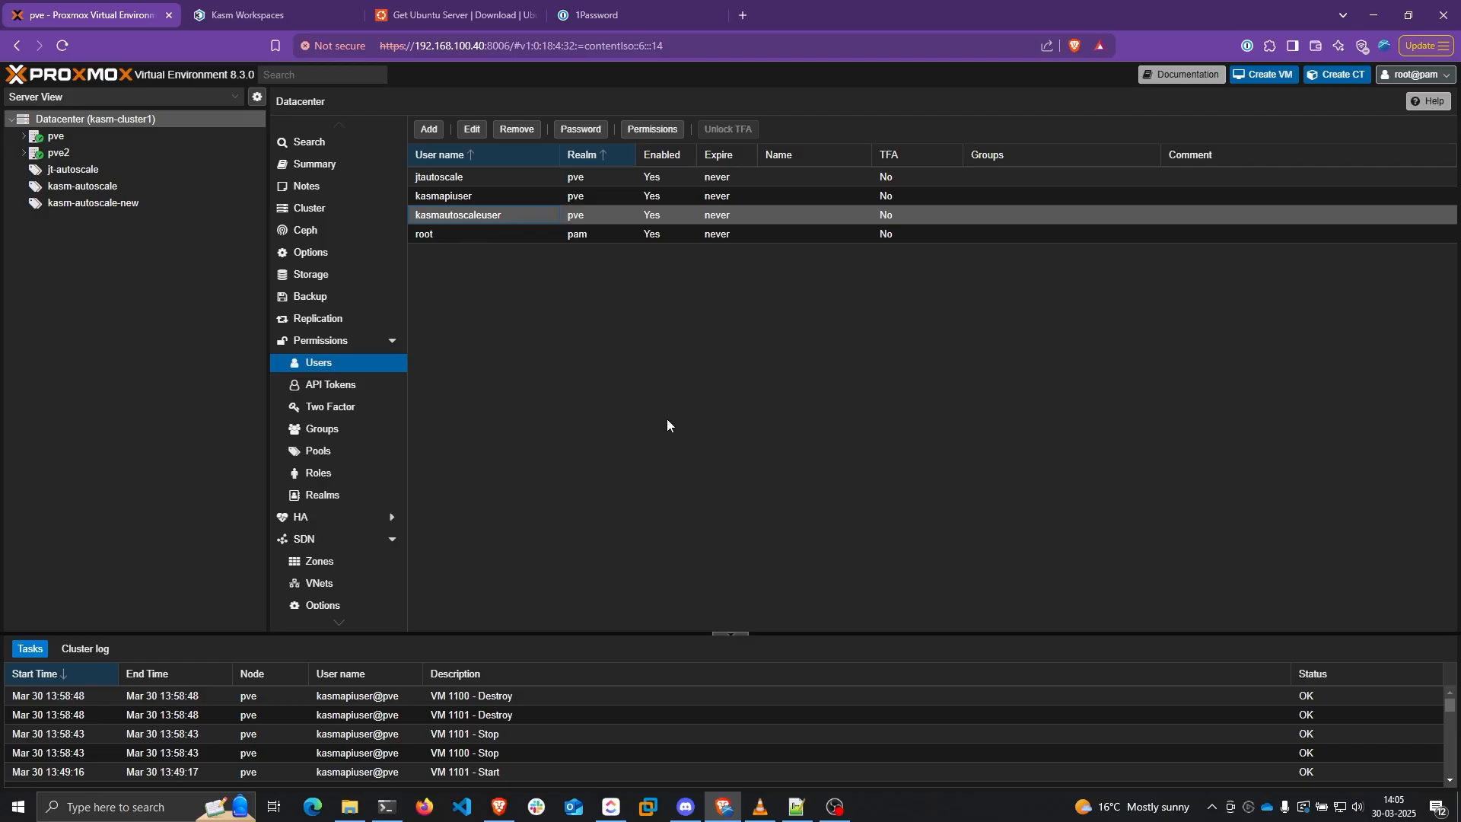
Create API token kasmautoscalenew for kasmautoscaleuser@pve with Privilege Separation turned off
{"action": "left_click", "coordinate": [334, 386]}
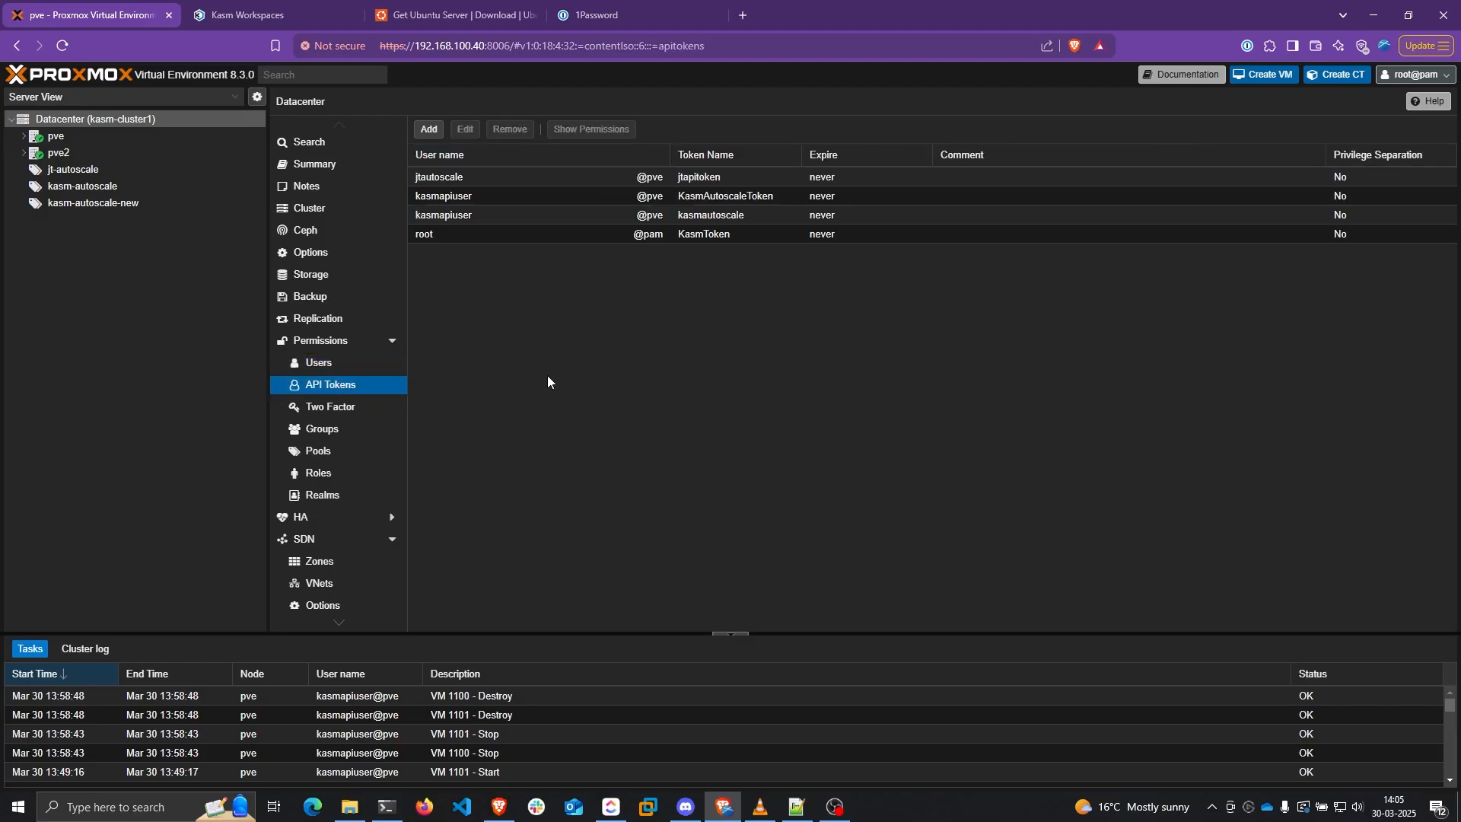
{"action": "left_click", "coordinate": [430, 128]}
{"action": "left_click", "coordinate": [716, 395]}
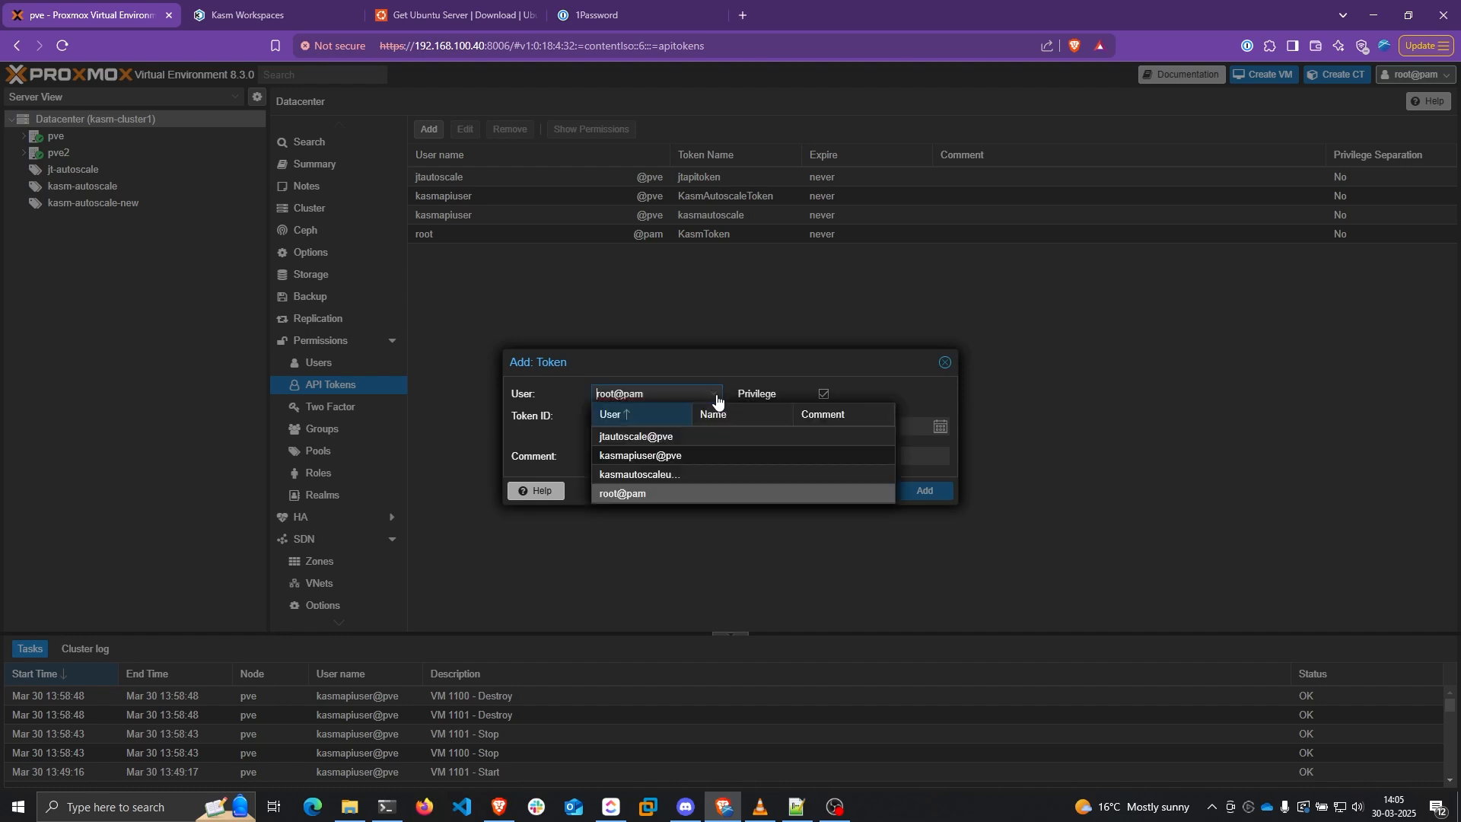
{"action": "left_click", "coordinate": [640, 475]}
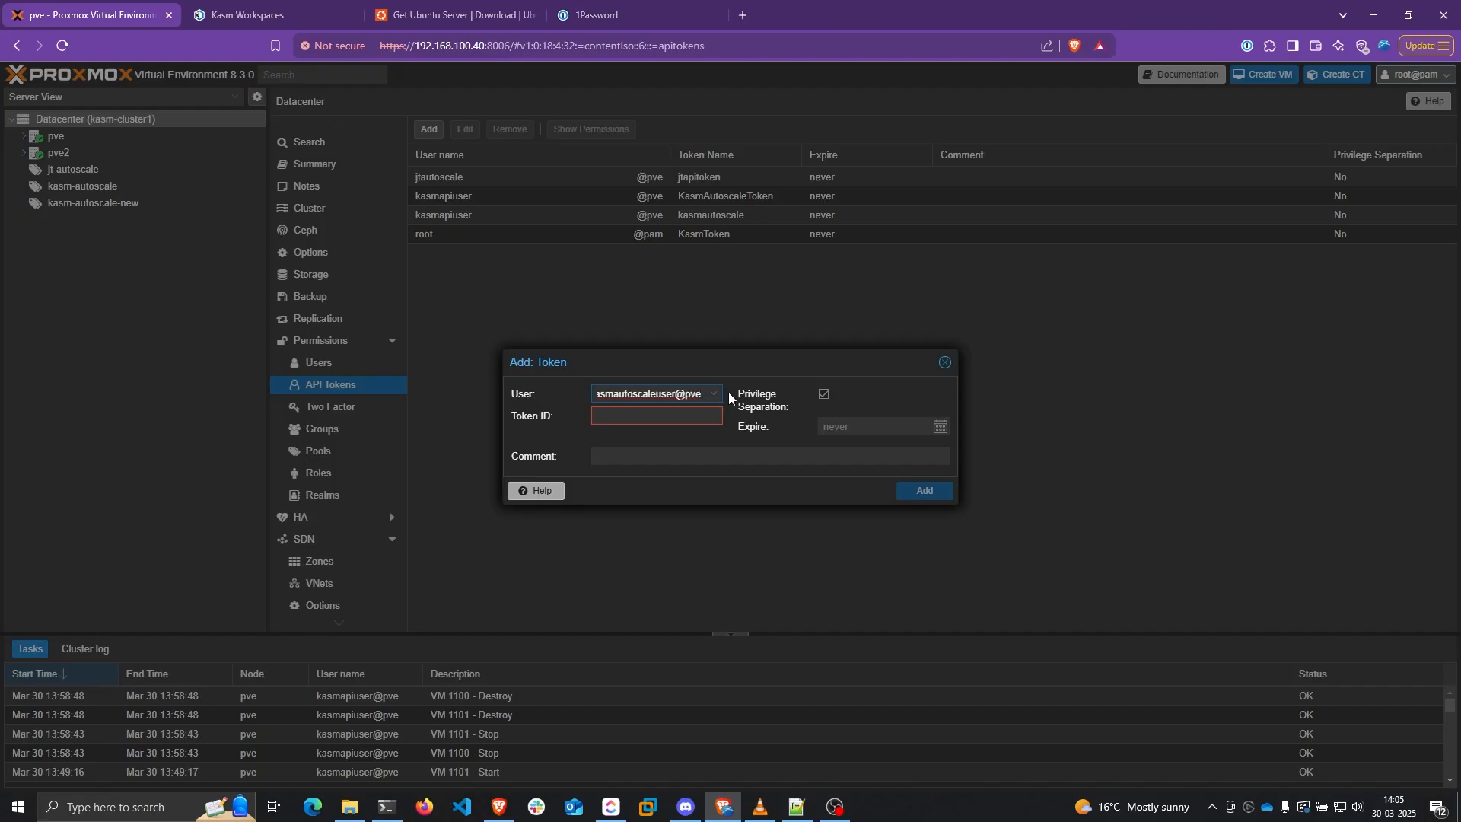
{"action": "left_click", "coordinate": [824, 395]}
{"action": "left_click", "coordinate": [690, 424]}
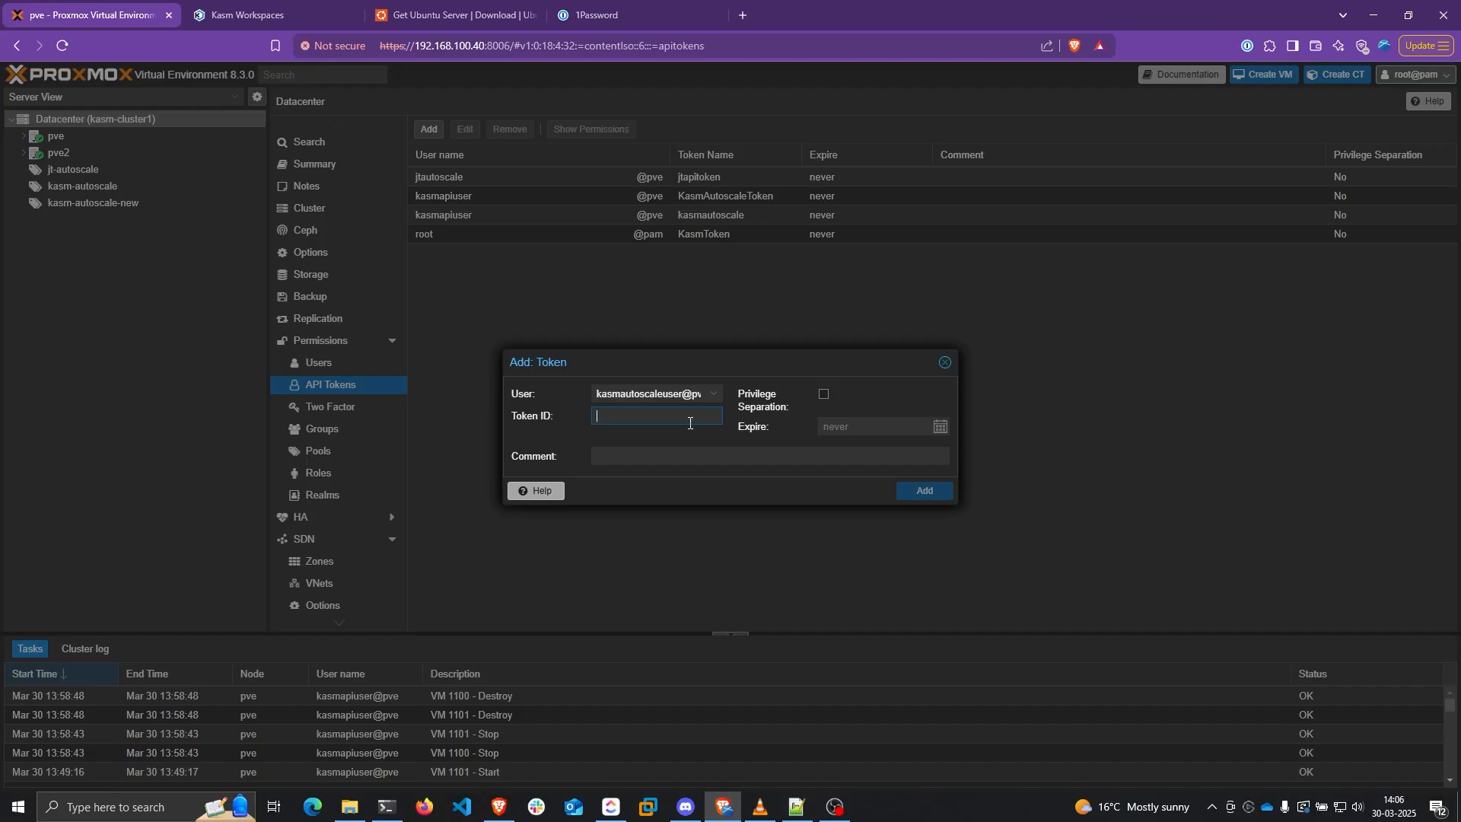
{"action": "type", "text": "kasmautoscalenew"}
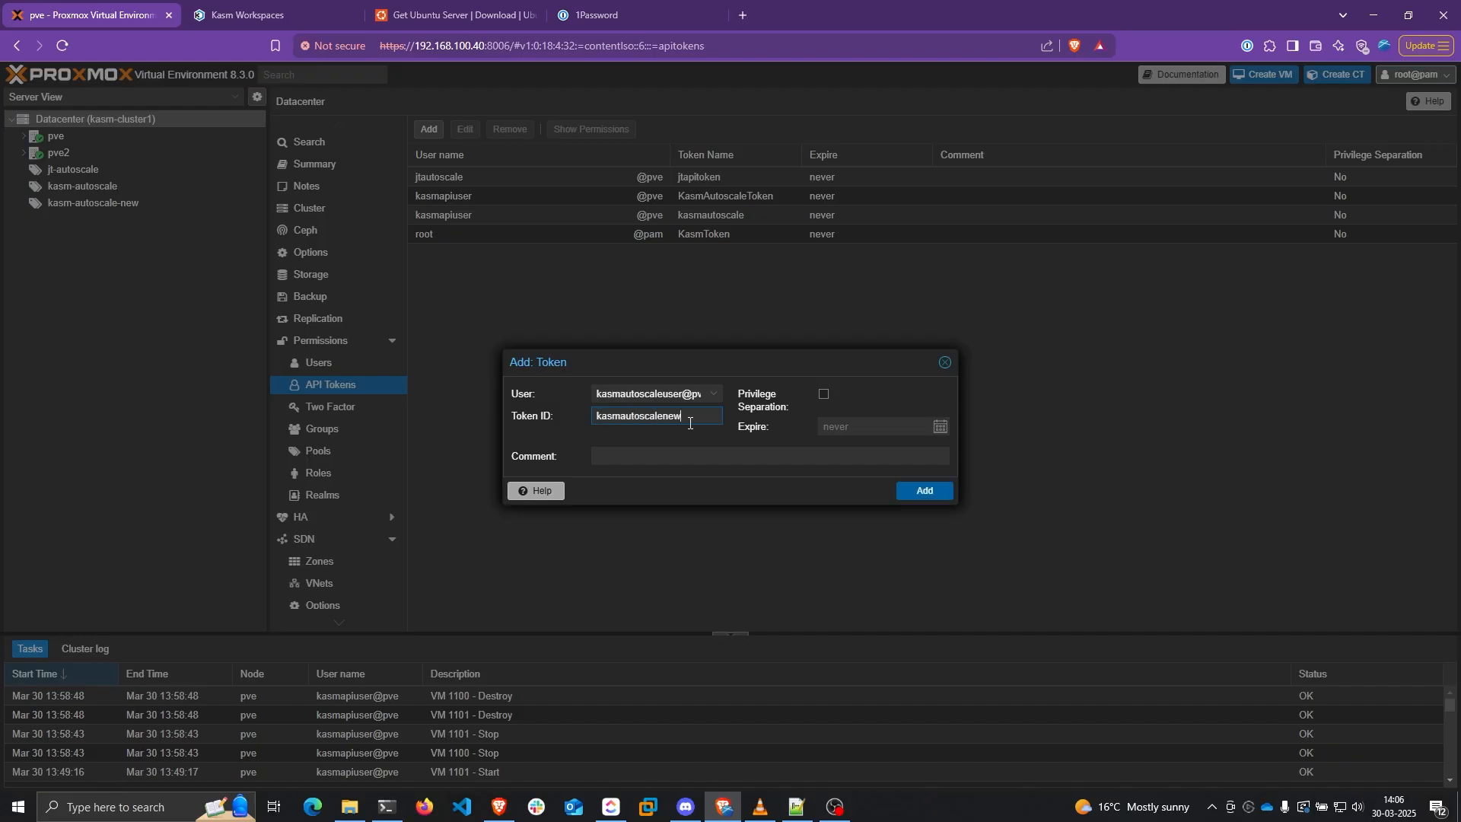
{"action": "key", "text": "Return"}
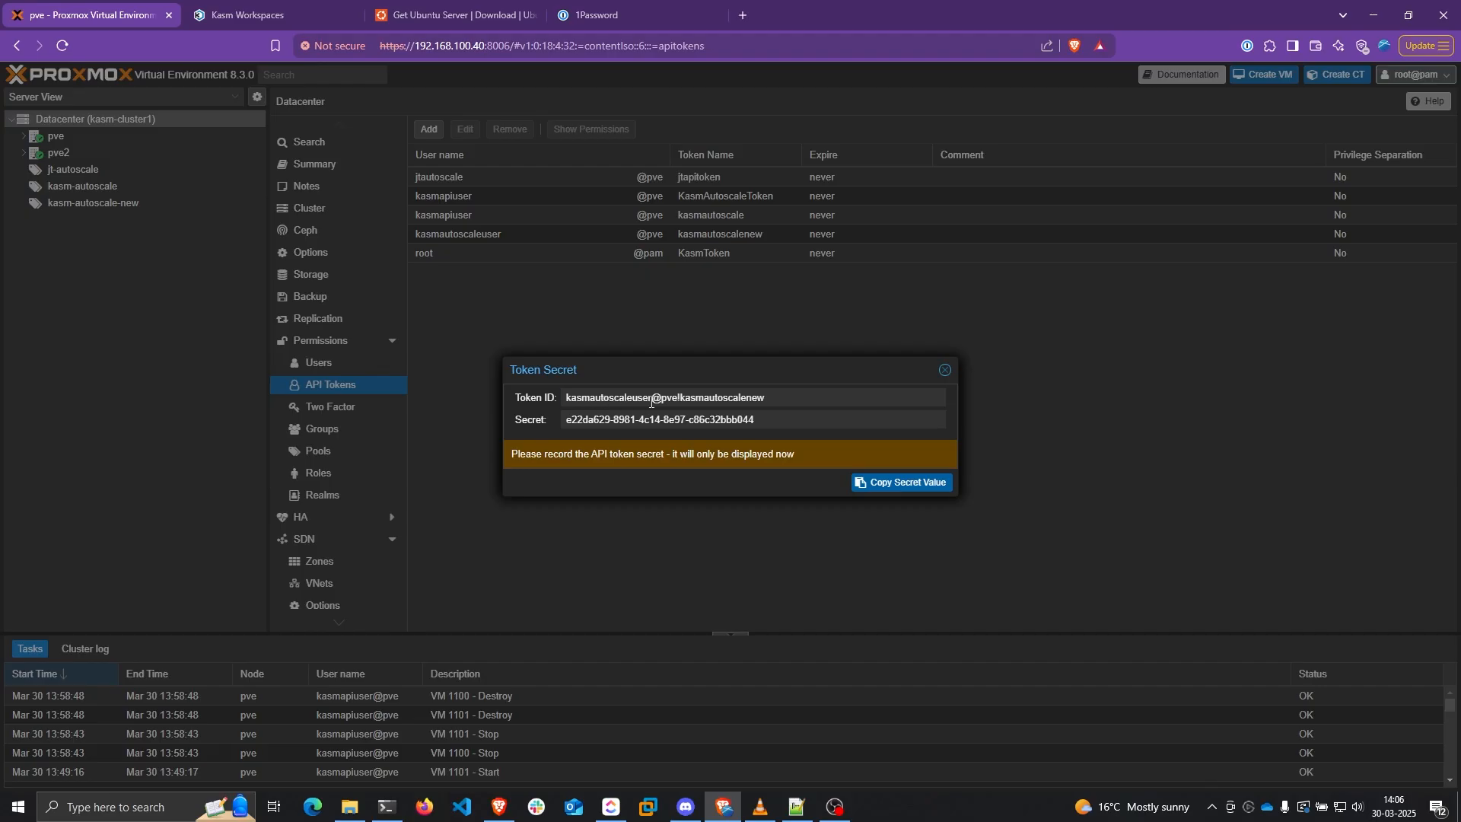
Copy the new token's ID and secret into the text editor
{"action": "left_click", "coordinate": [590, 399]}
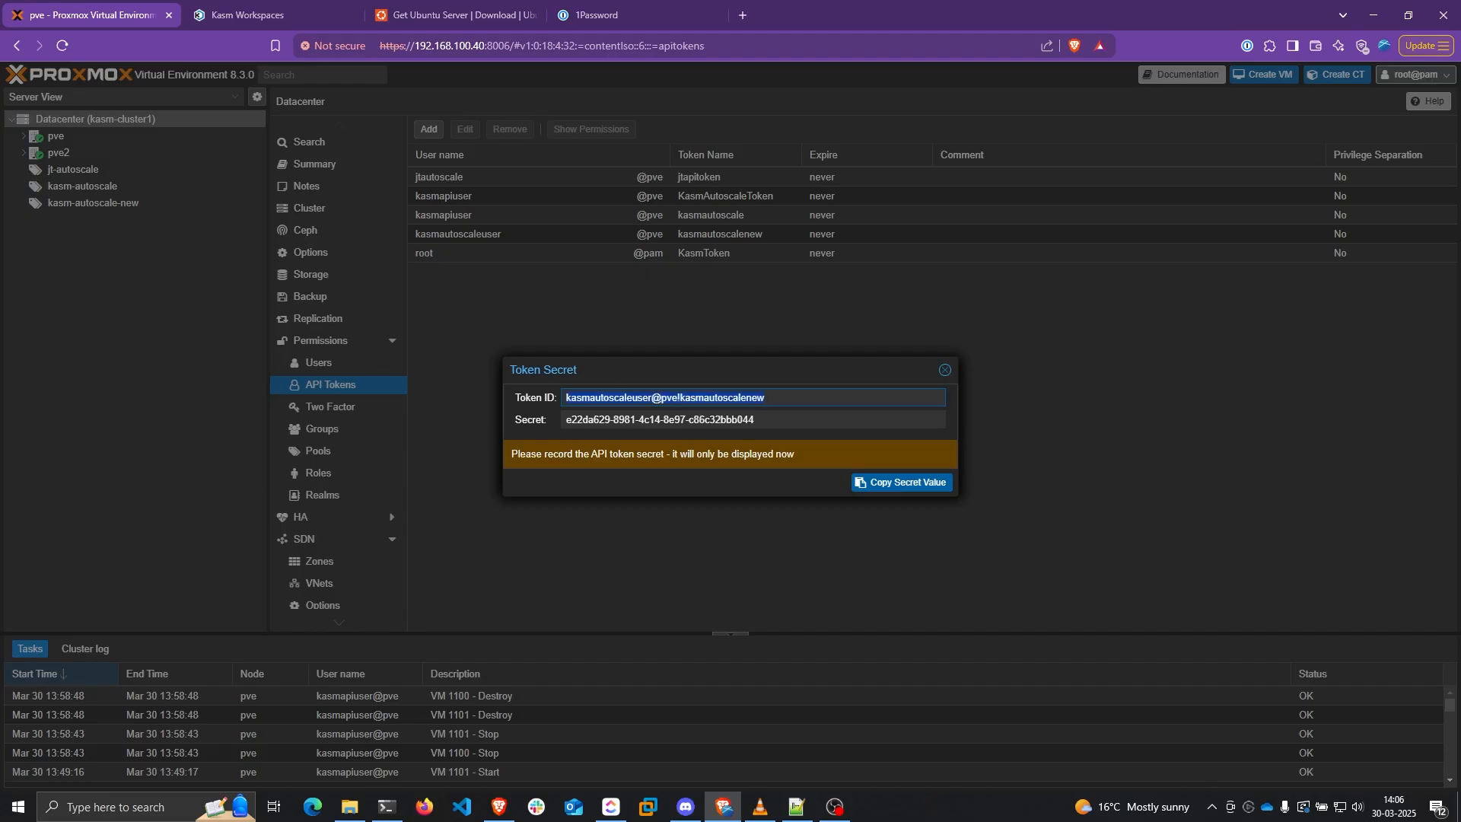
{"action": "key", "text": "alt+Tab"}
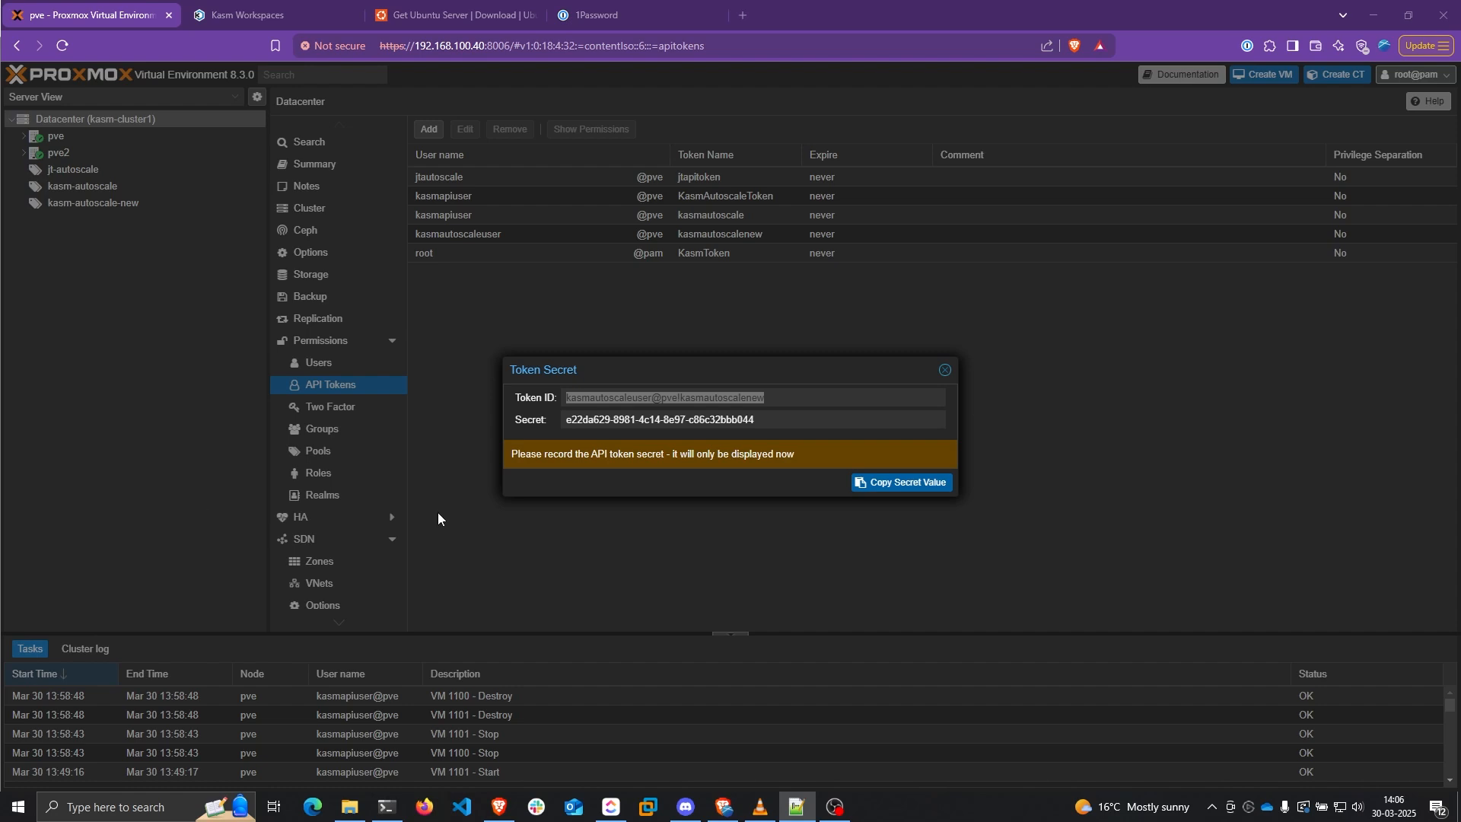
{"action": "left_click", "coordinate": [691, 421]}
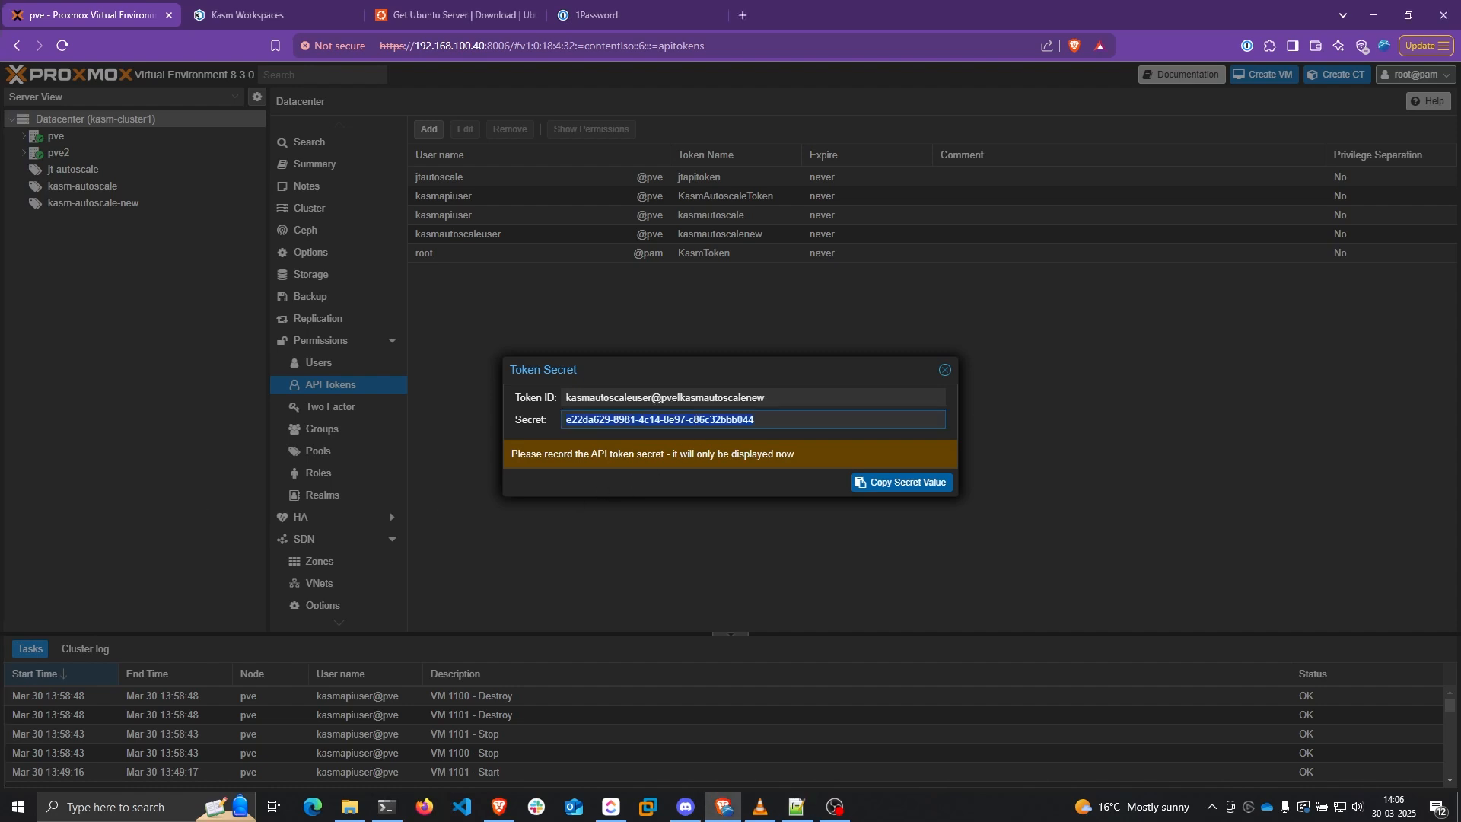
{"action": "key", "text": "alt+Tab"}
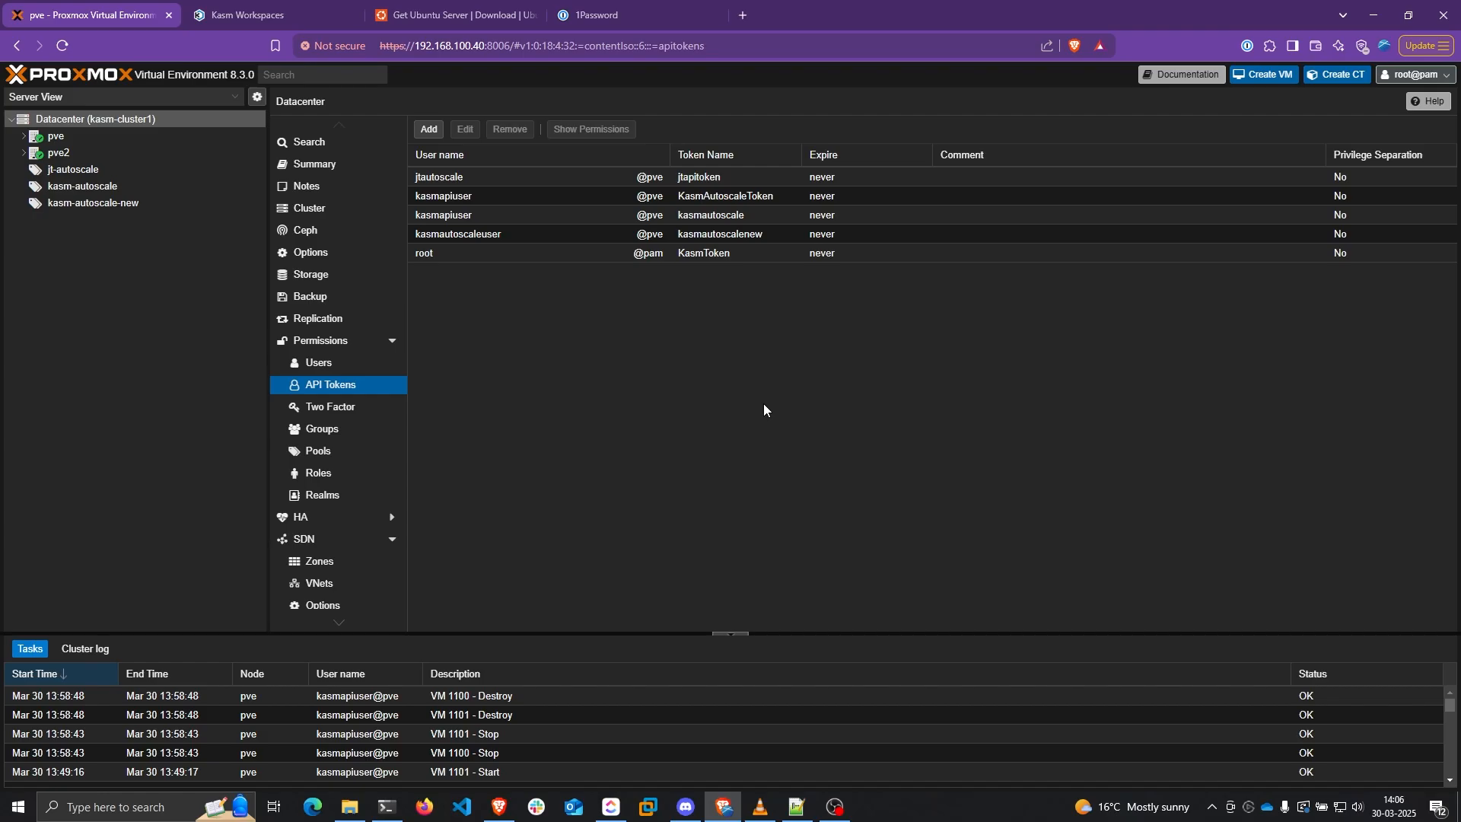
Start role kasmautoscale-role with Pool.Audit, VM.Allocate and Datastore.AllocateSpace privileges
{"action": "left_click", "coordinate": [335, 473]}
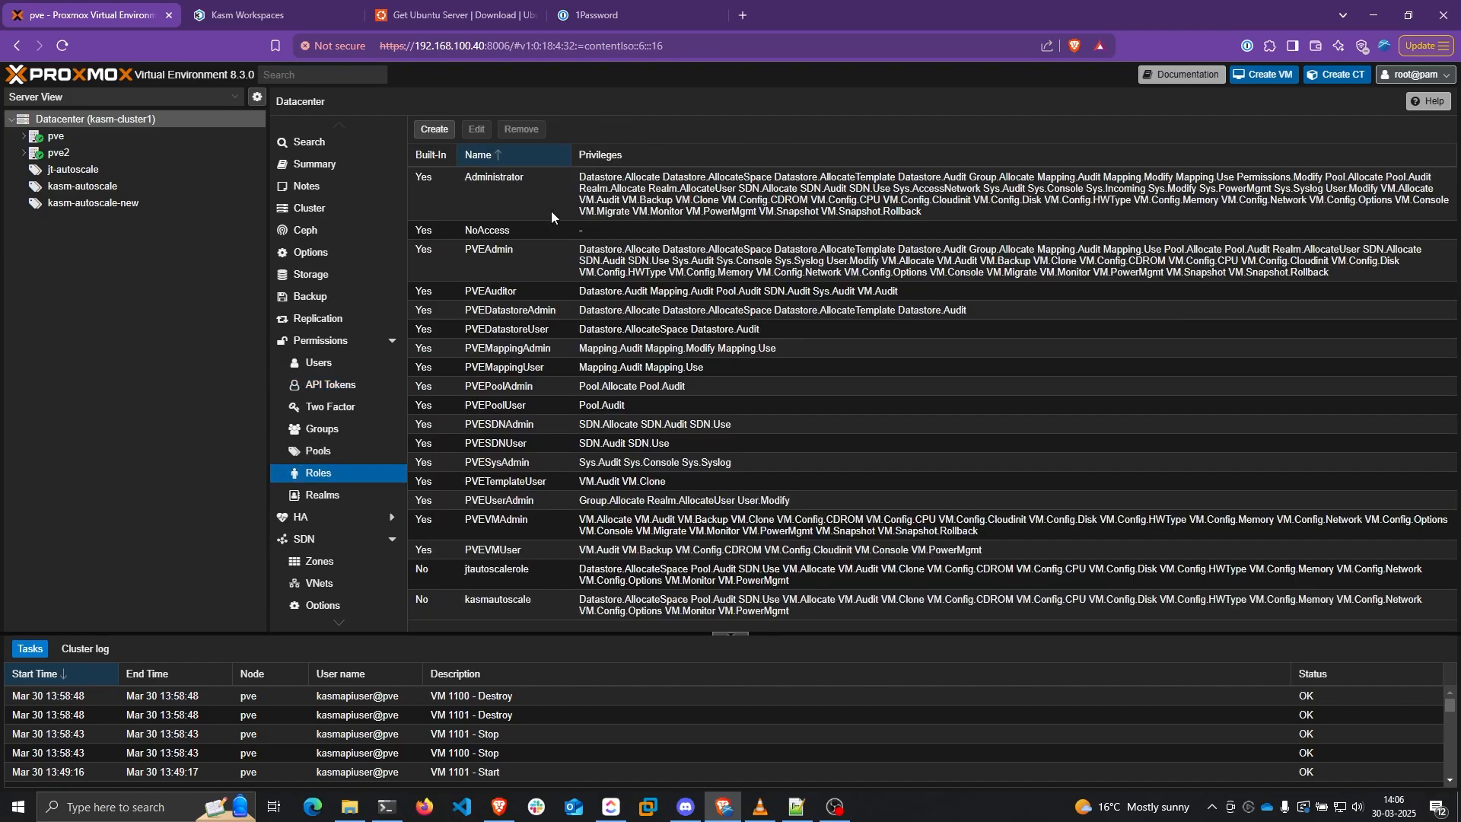
{"action": "left_click", "coordinate": [441, 131]}
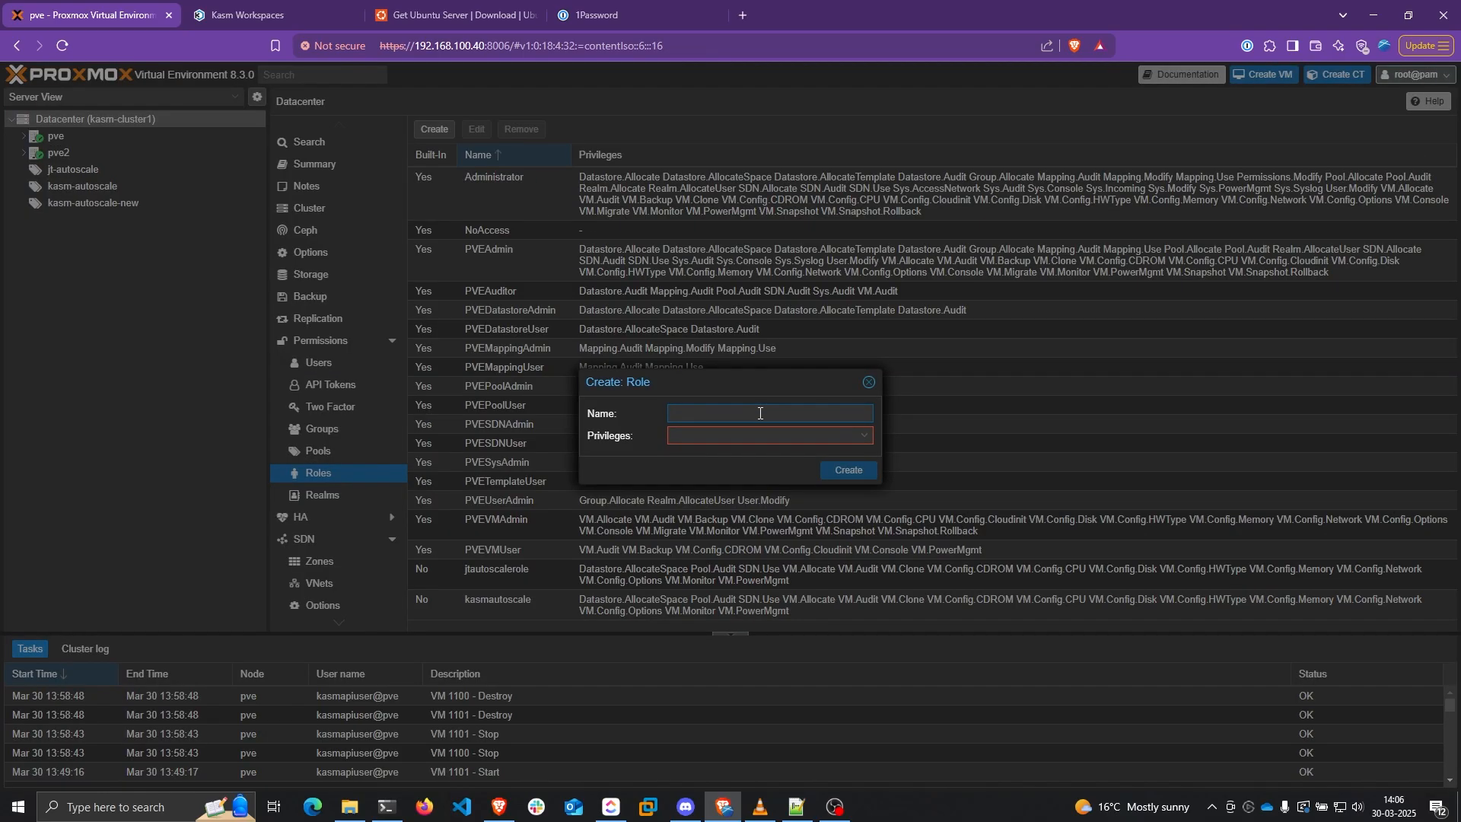
{"action": "type", "text": "kasmautosca"}
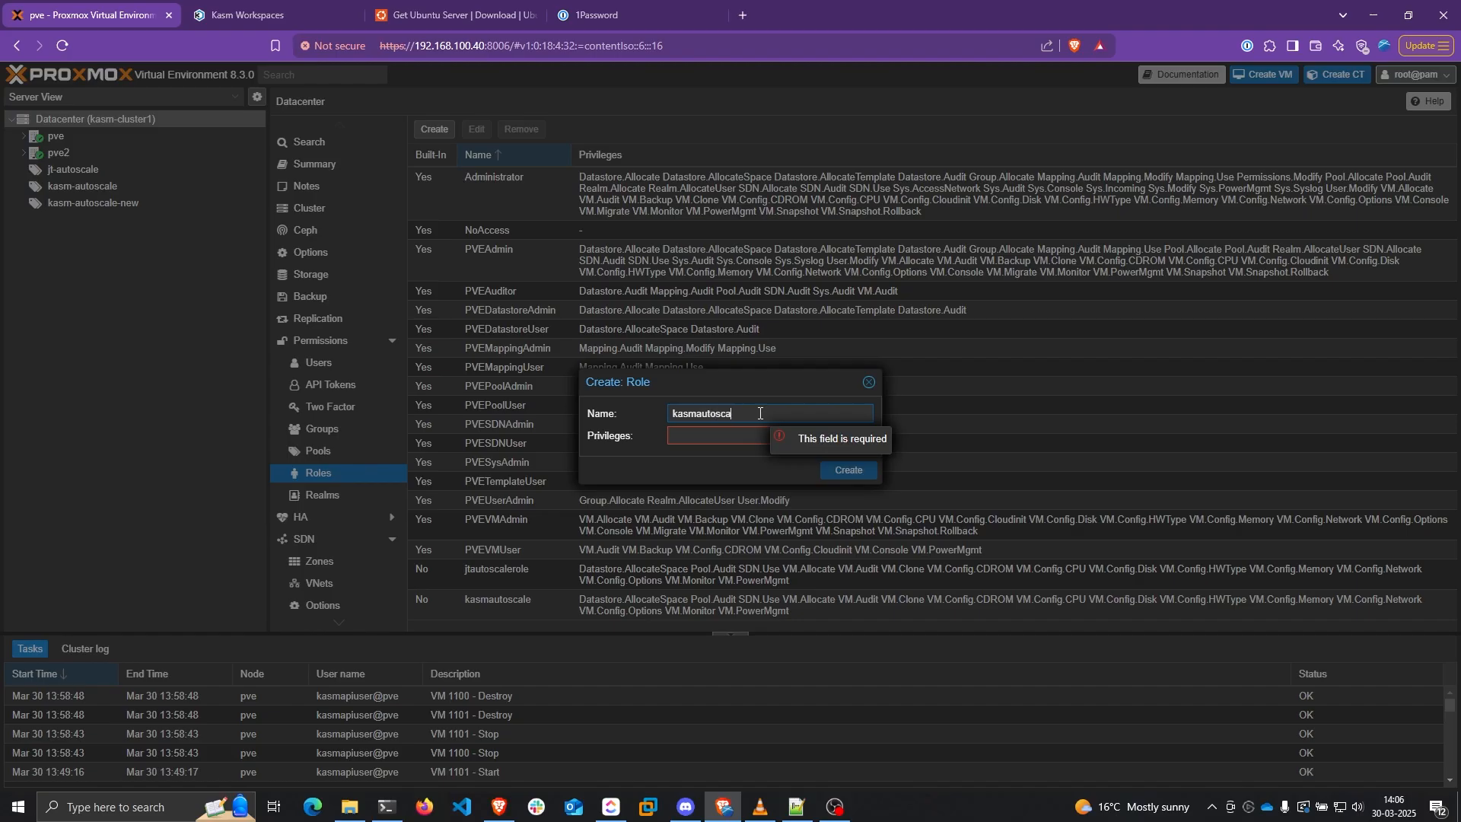
{"action": "type", "text": "le-role"}
{"action": "left_click", "coordinate": [795, 433]}
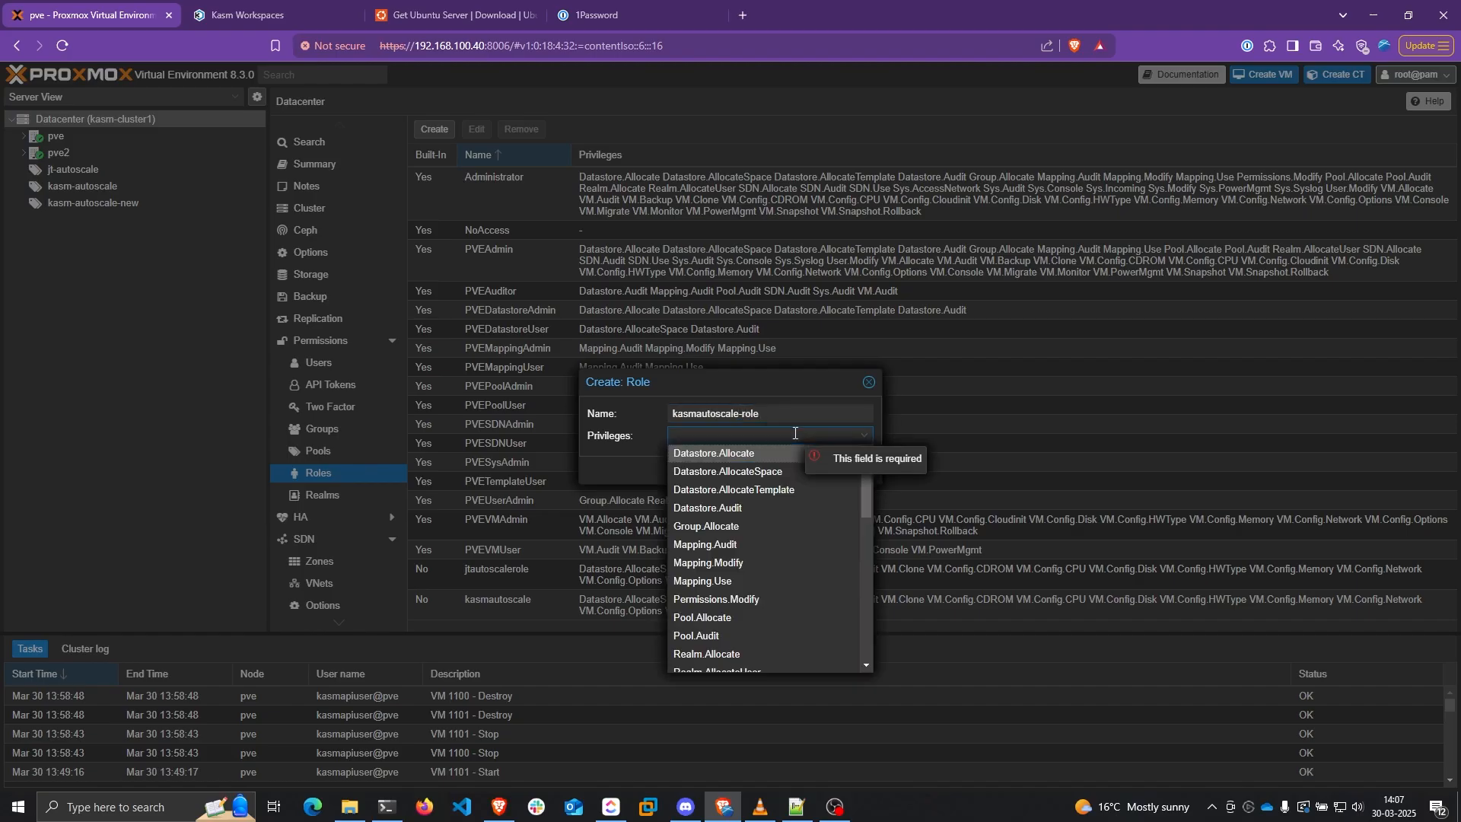
{"action": "left_click", "coordinate": [715, 636]}
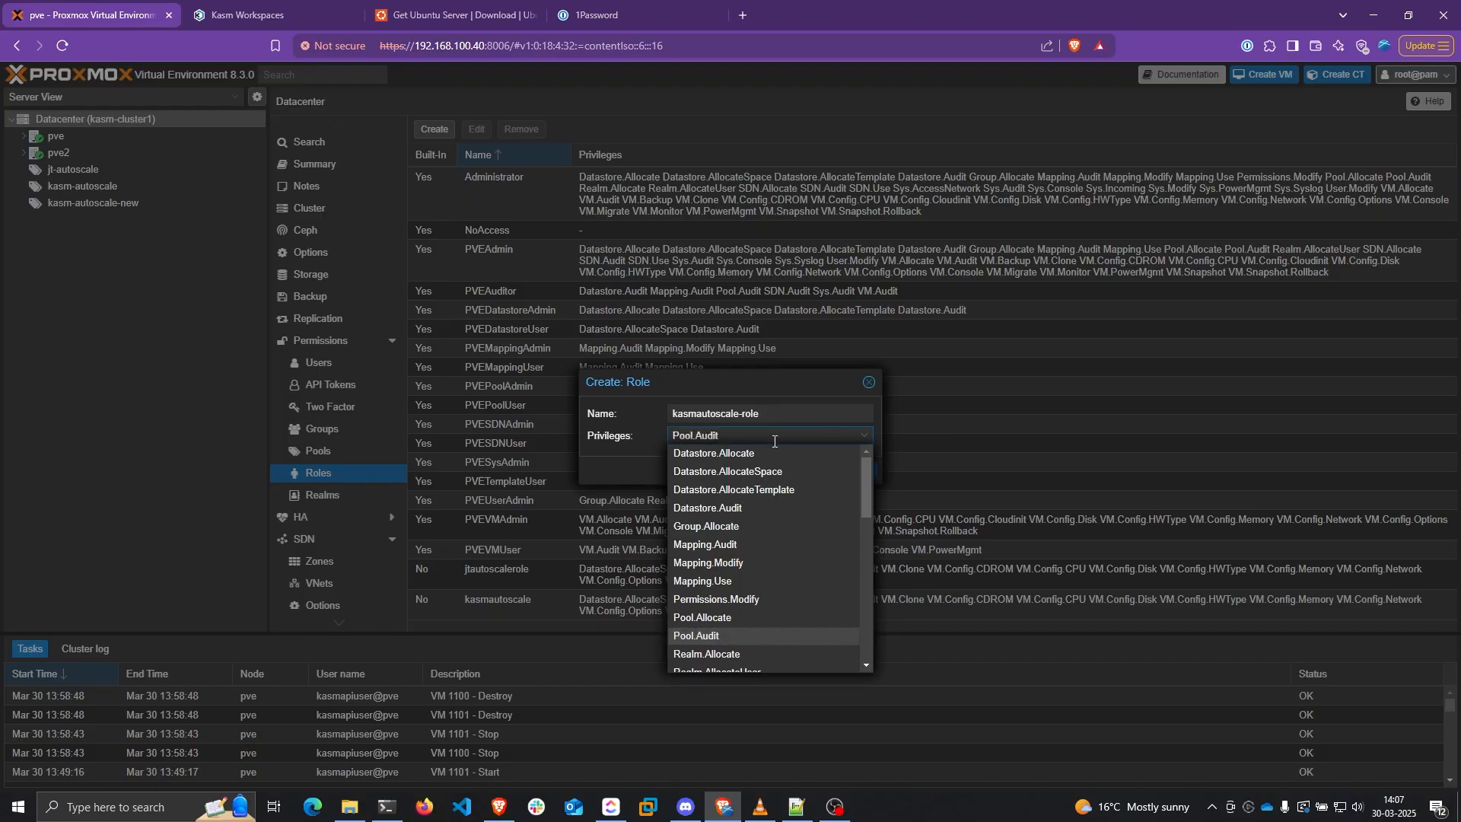
{"action": "scroll", "coordinate": [725, 514], "scroll_direction": "down", "scroll_amount": 5}
{"action": "left_click", "coordinate": [724, 506]}
{"action": "scroll", "coordinate": [731, 518], "scroll_direction": "up", "scroll_amount": 5}
{"action": "left_click", "coordinate": [754, 473]}
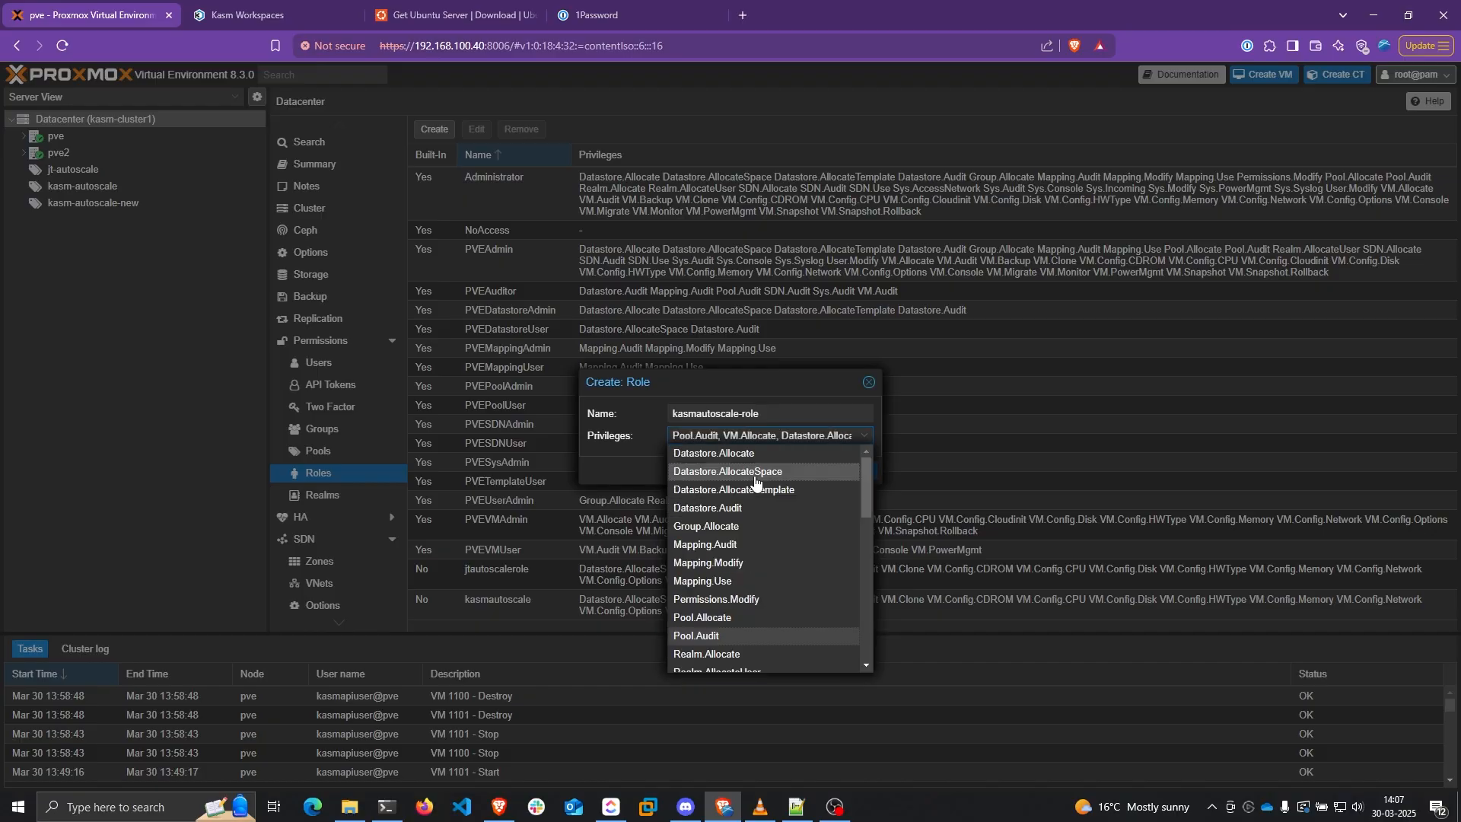
Add VM.Audit, VM.Clone and VM.Config CPU, CDROM, Disk, HWType, Memory, Network, Options privileges
{"action": "scroll", "coordinate": [776, 503], "scroll_direction": "down", "scroll_amount": 3}
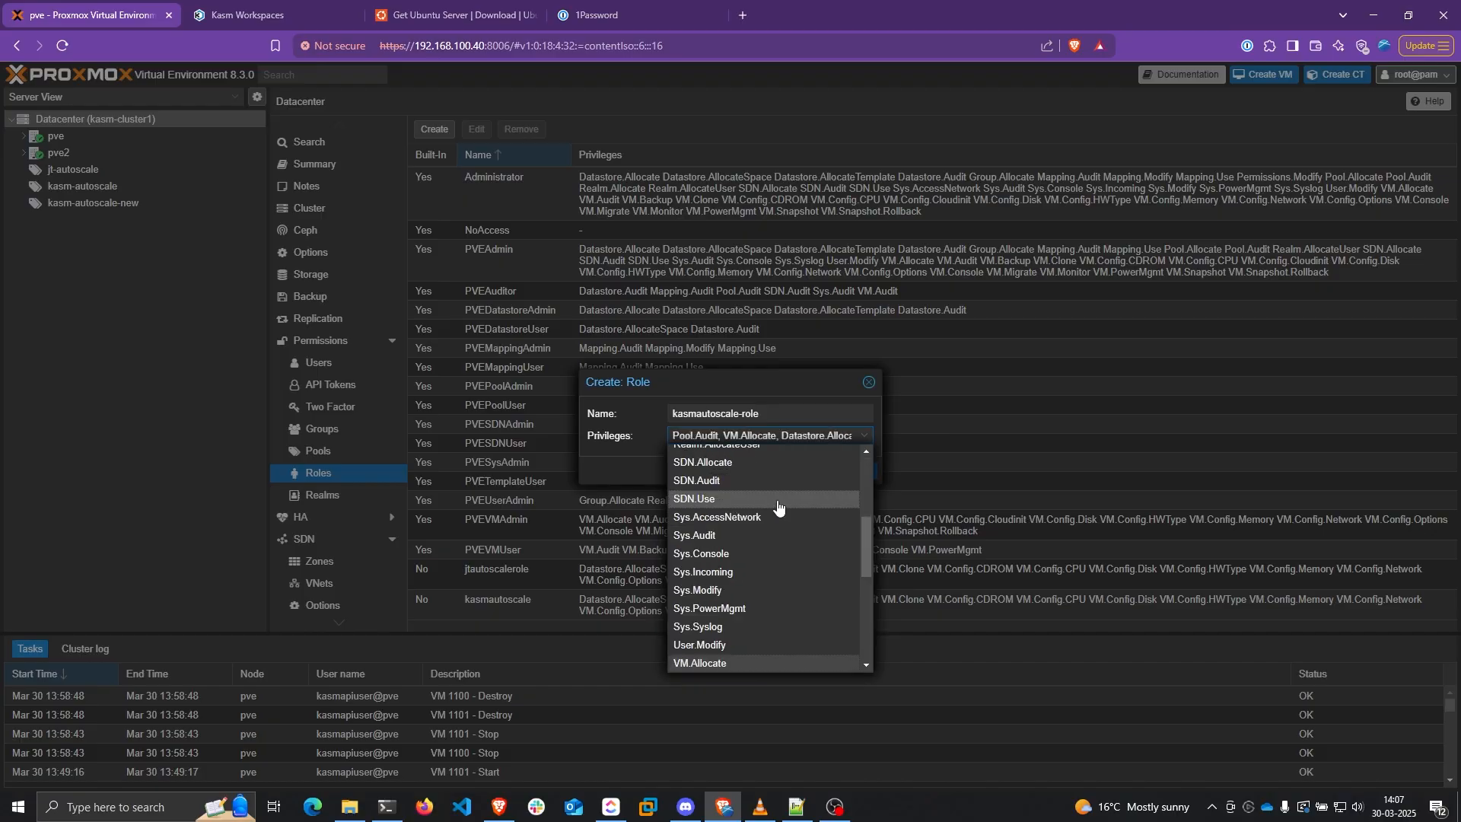
{"action": "scroll", "coordinate": [777, 509], "scroll_direction": "down", "scroll_amount": 2}
{"action": "left_click", "coordinate": [714, 535]}
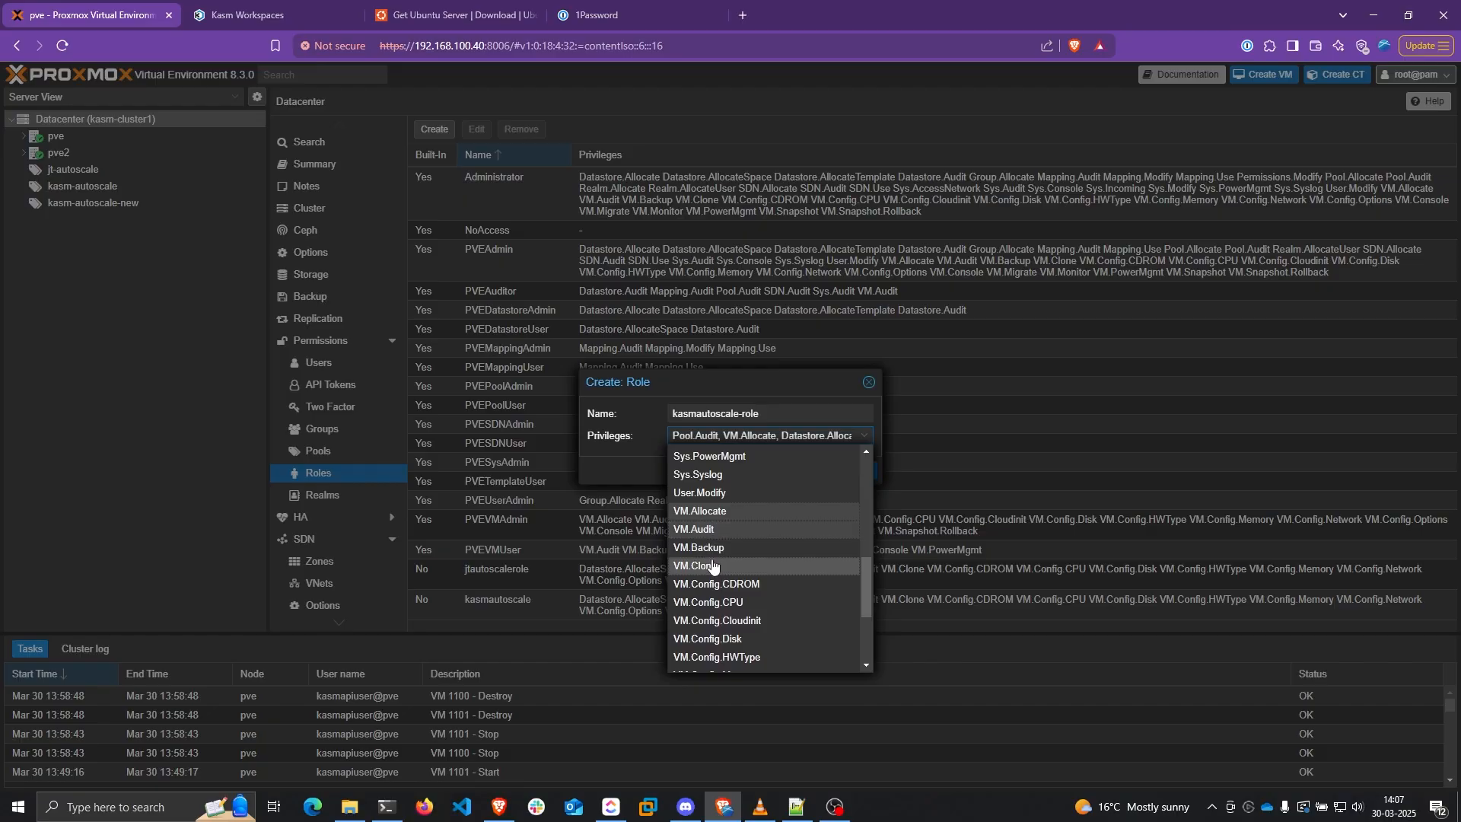
{"action": "left_click", "coordinate": [714, 568]}
{"action": "left_click", "coordinate": [741, 604]}
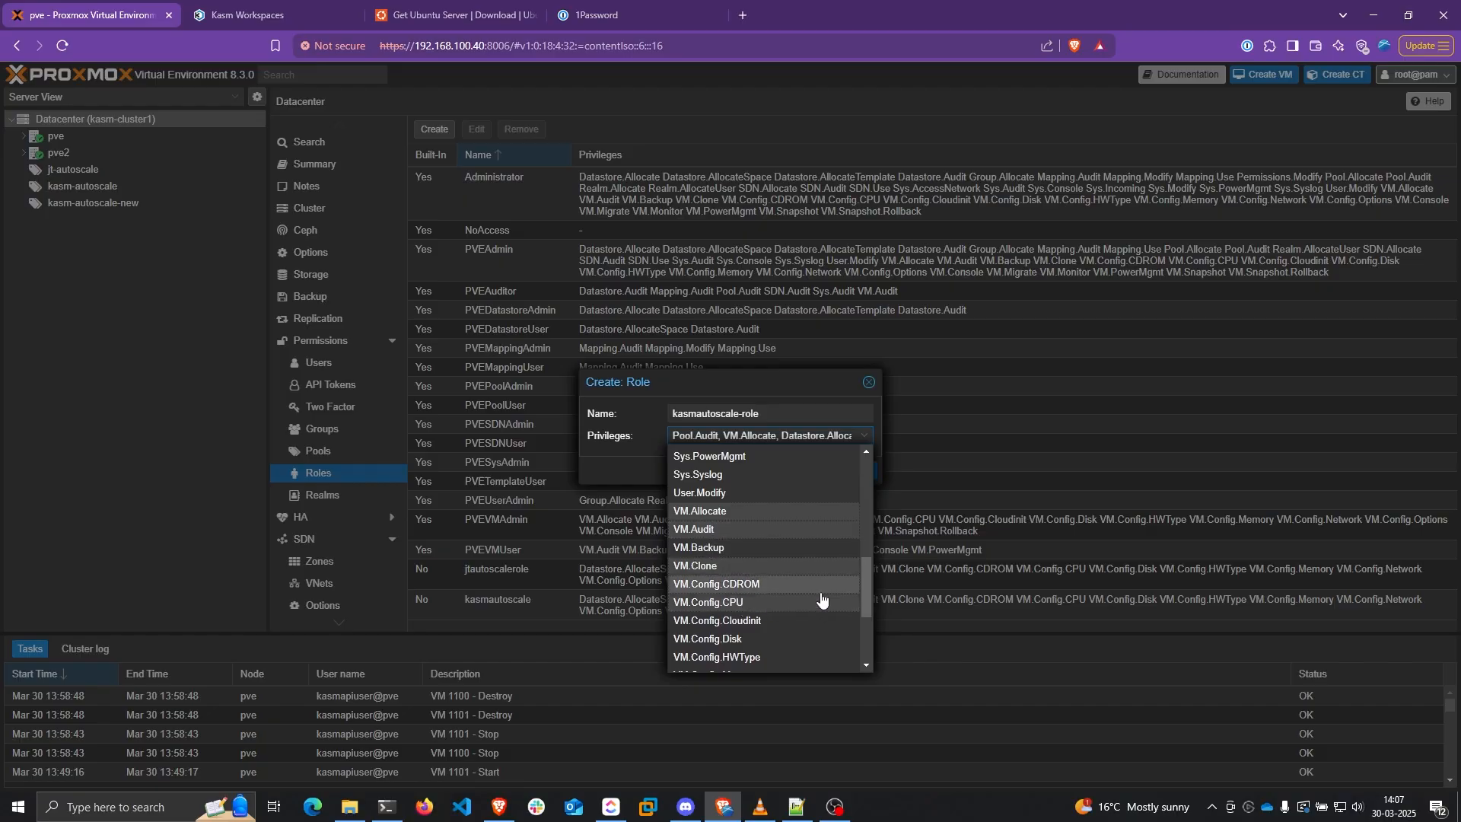
{"action": "left_click", "coordinate": [708, 583]}
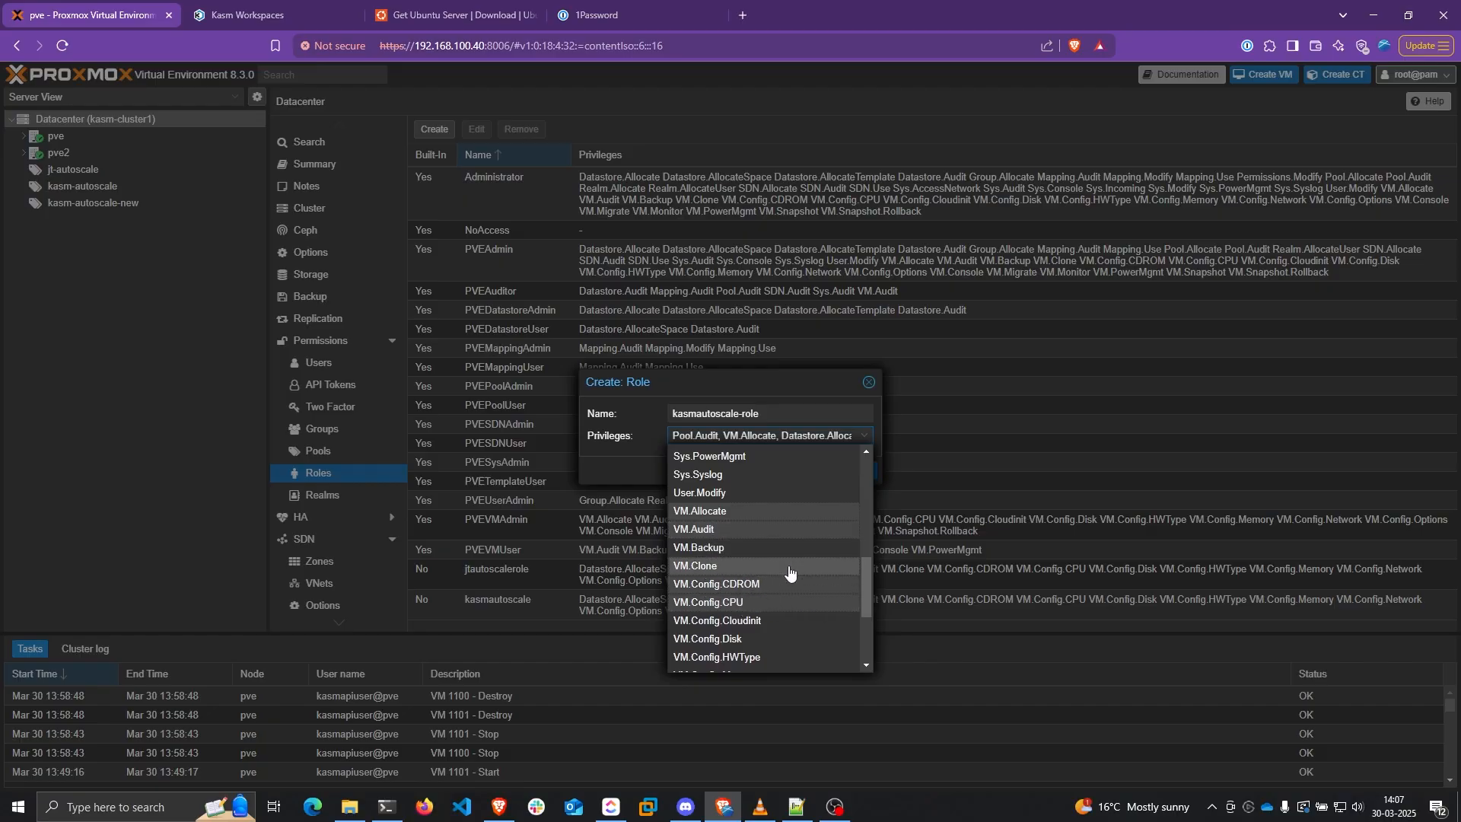
{"action": "scroll", "coordinate": [735, 567], "scroll_direction": "down", "scroll_amount": 2}
{"action": "left_click", "coordinate": [735, 567]}
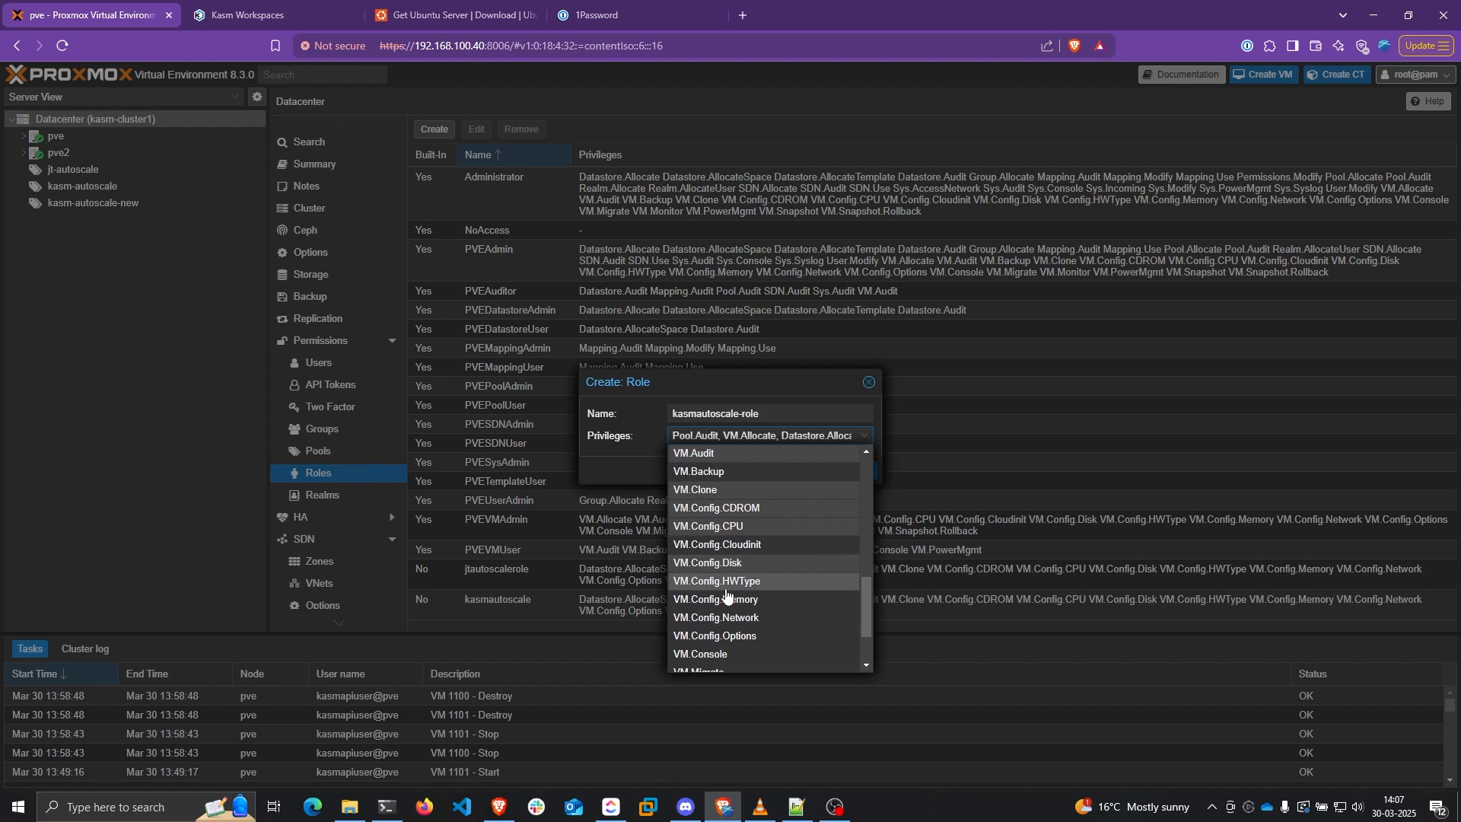
{"action": "left_click", "coordinate": [748, 583]}
{"action": "left_click", "coordinate": [752, 603]}
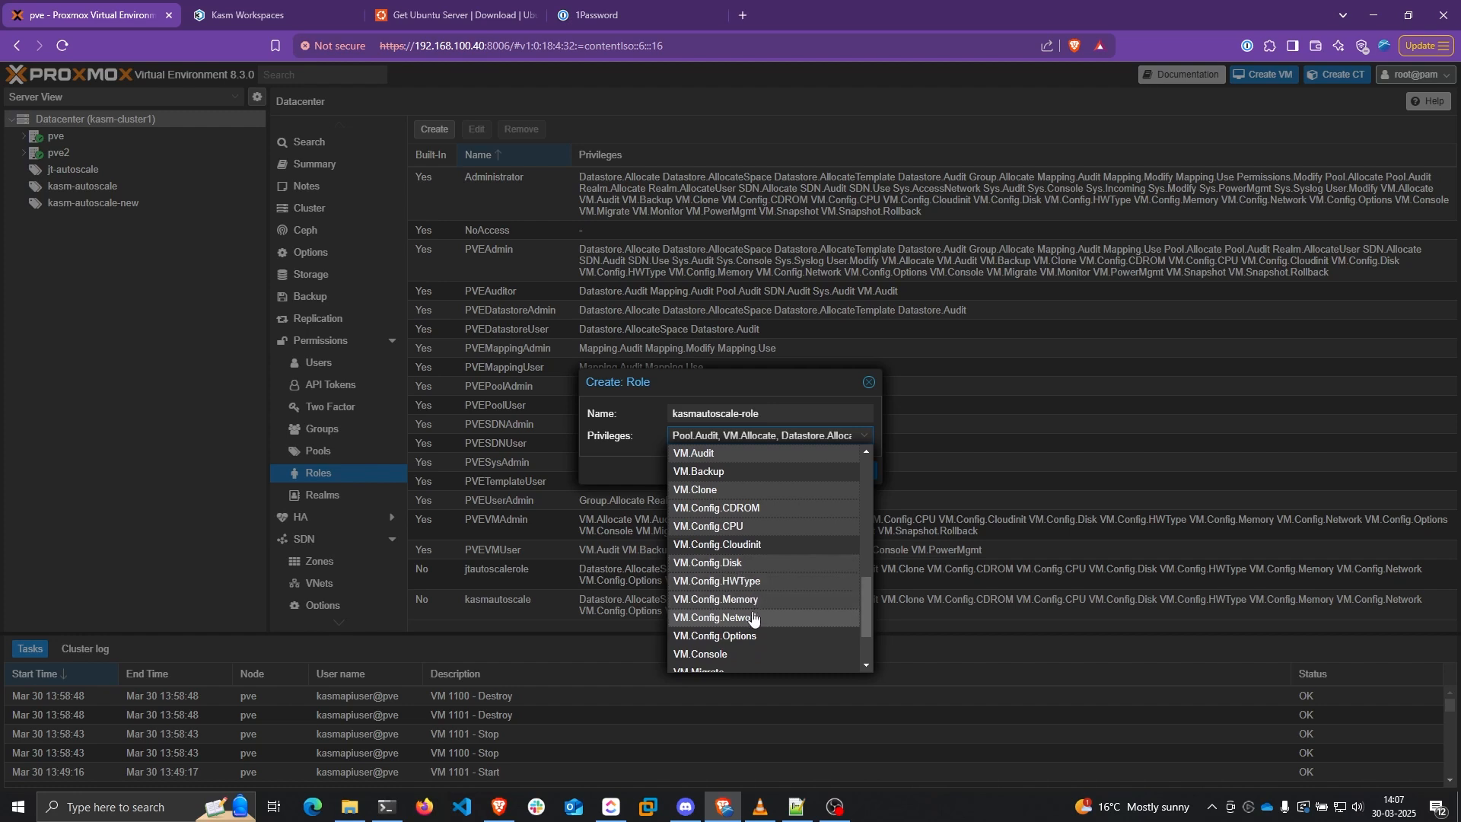
{"action": "left_click", "coordinate": [749, 621]}
{"action": "left_click", "coordinate": [746, 641]}
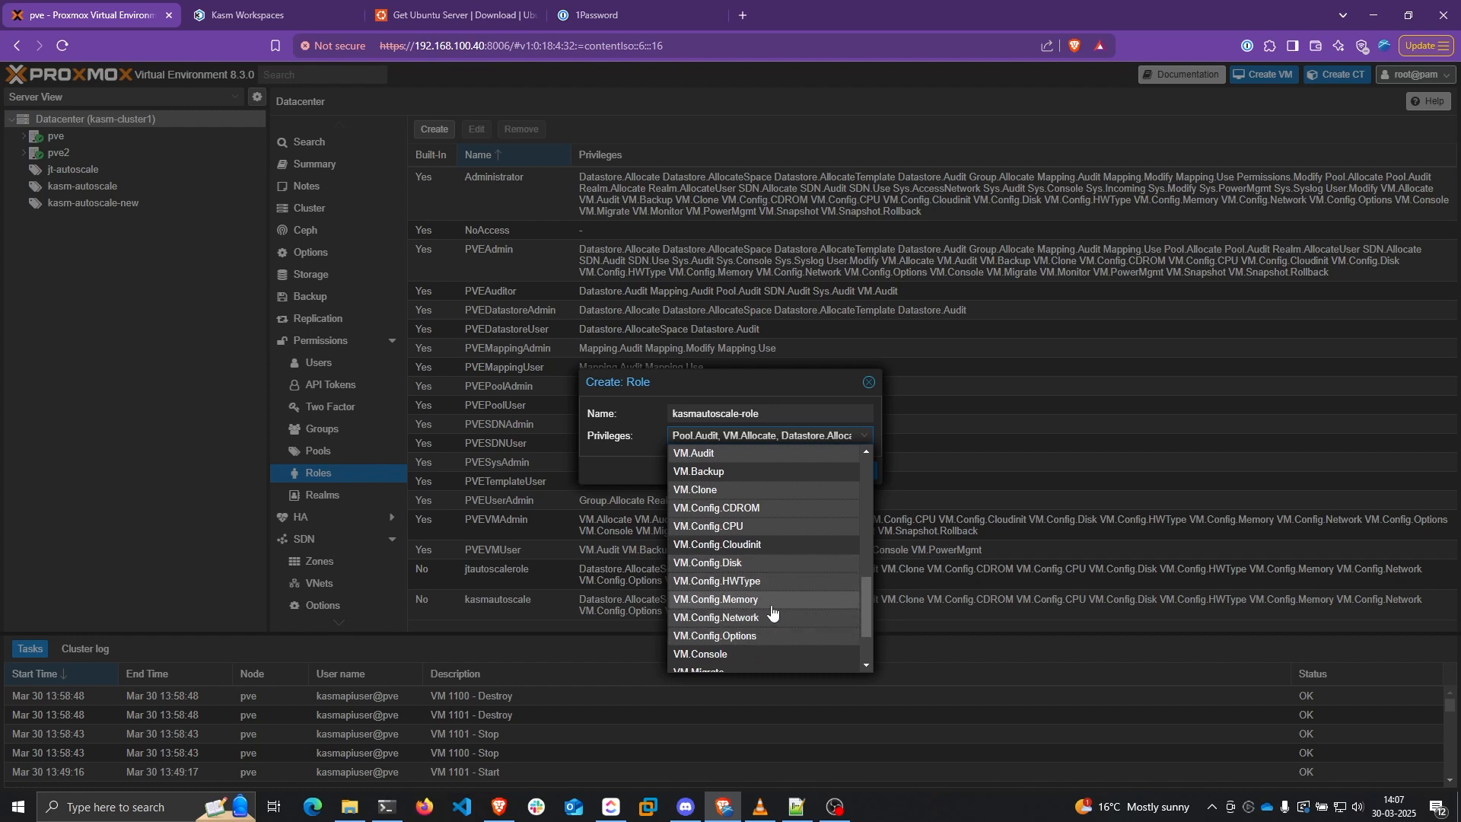
Add VM.Migrate and create the kasmautoscale-role role
{"action": "scroll", "coordinate": [768, 614], "scroll_direction": "down", "scroll_amount": 2}
{"action": "left_click", "coordinate": [749, 601]}
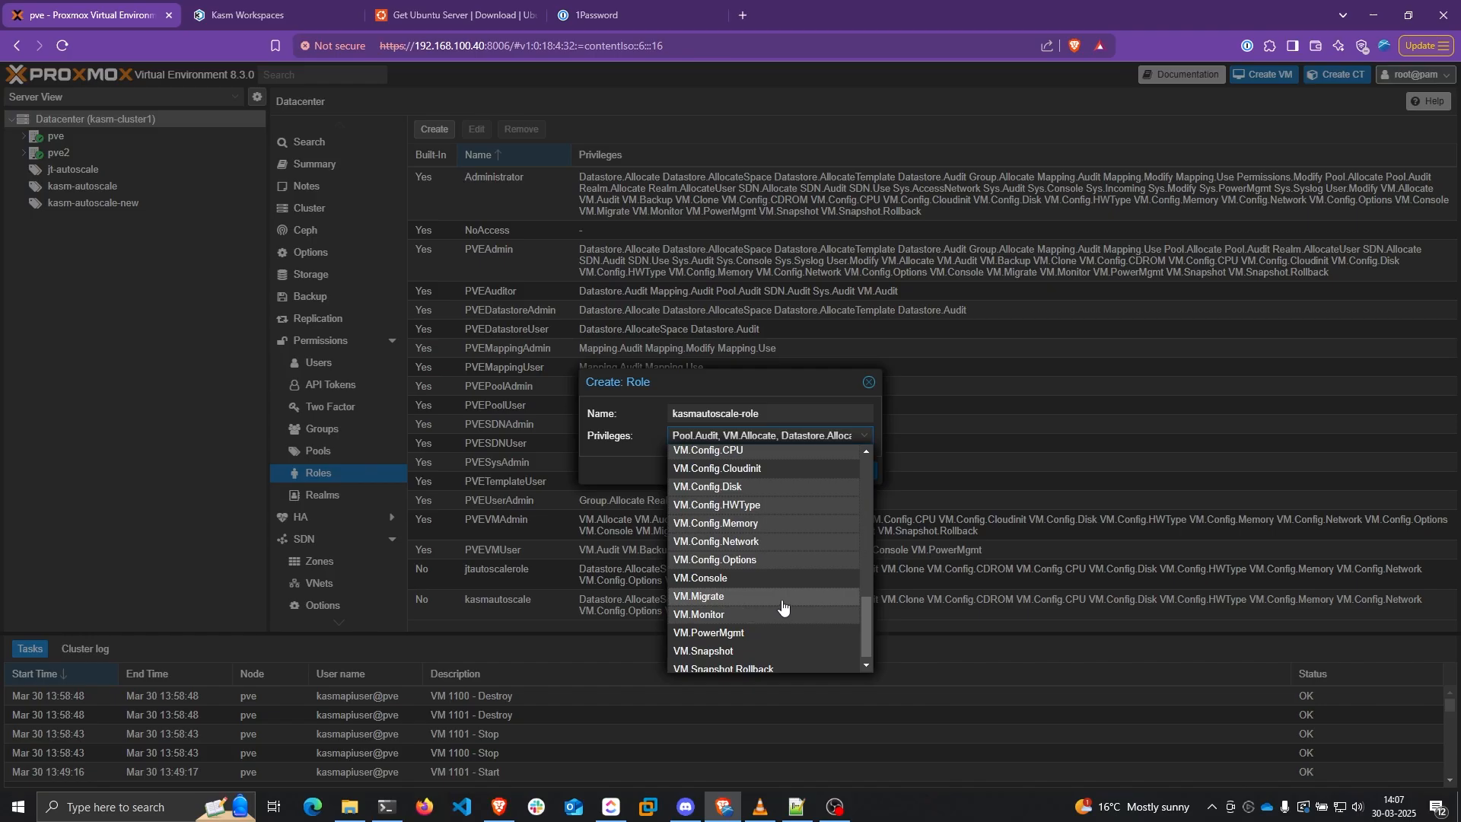
{"action": "scroll", "coordinate": [763, 584], "scroll_direction": "down", "scroll_amount": 1}
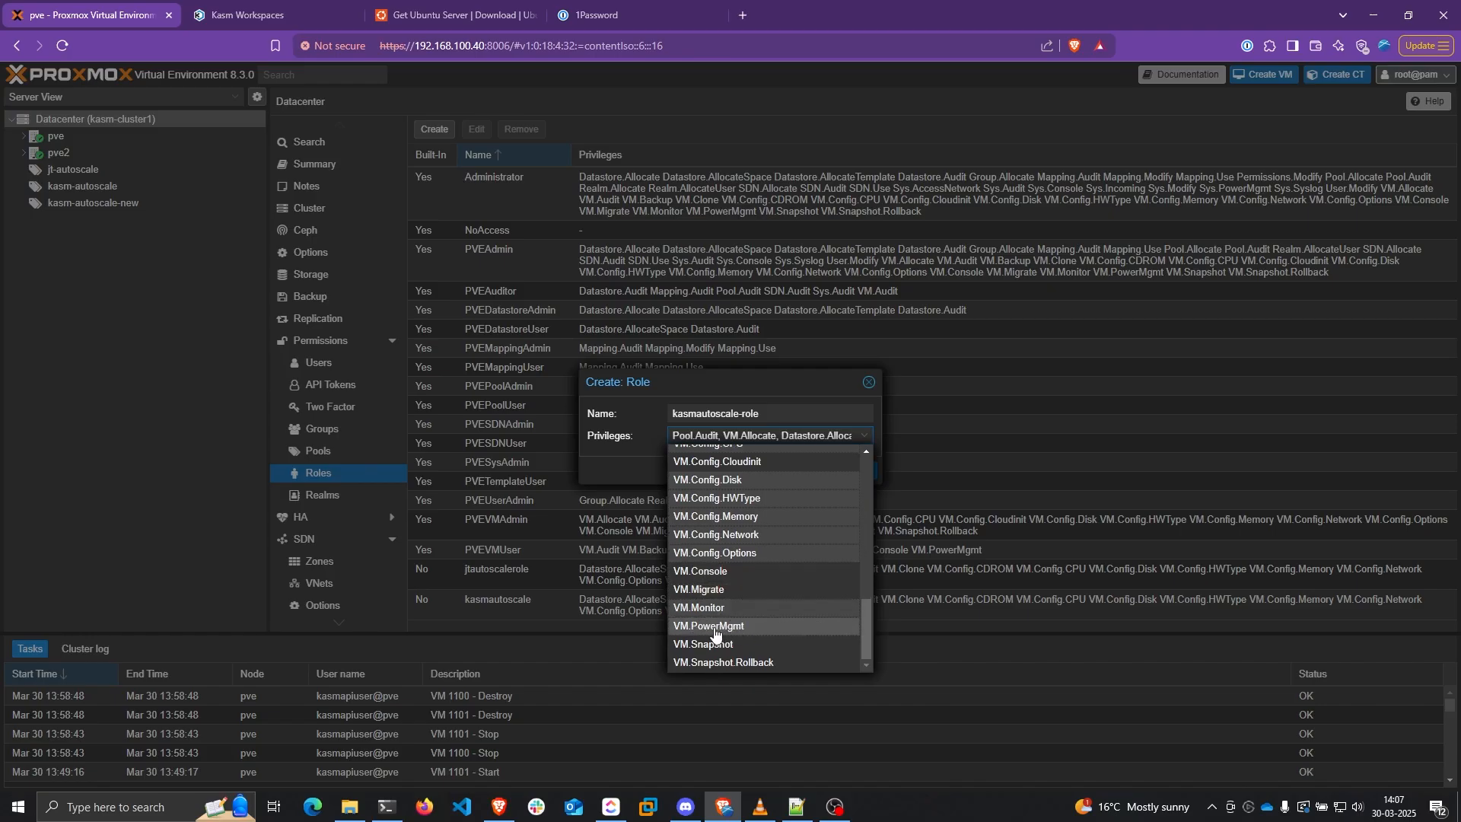
{"action": "left_click", "coordinate": [748, 411]}
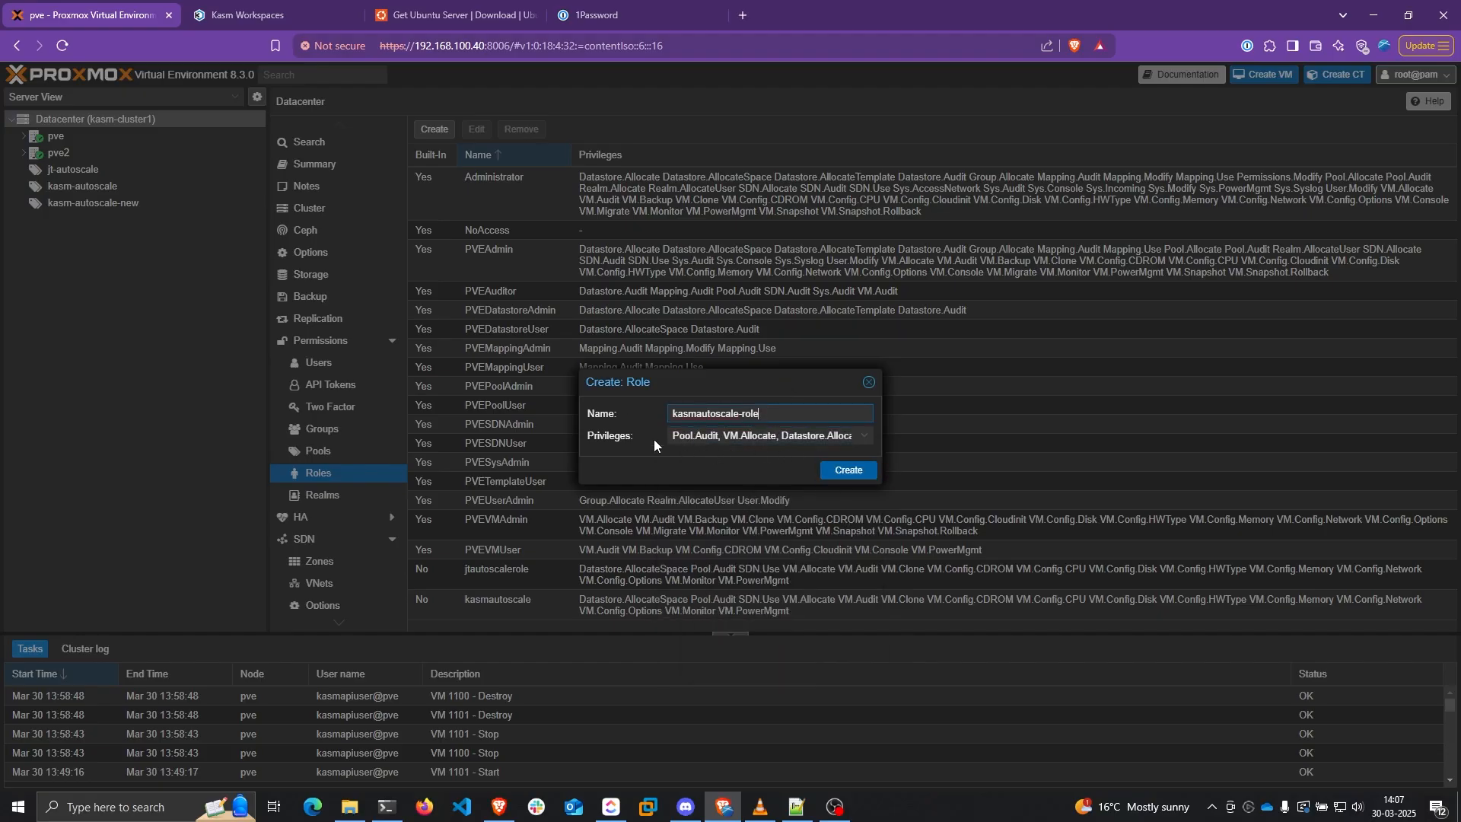
{"action": "left_click", "coordinate": [848, 471]}
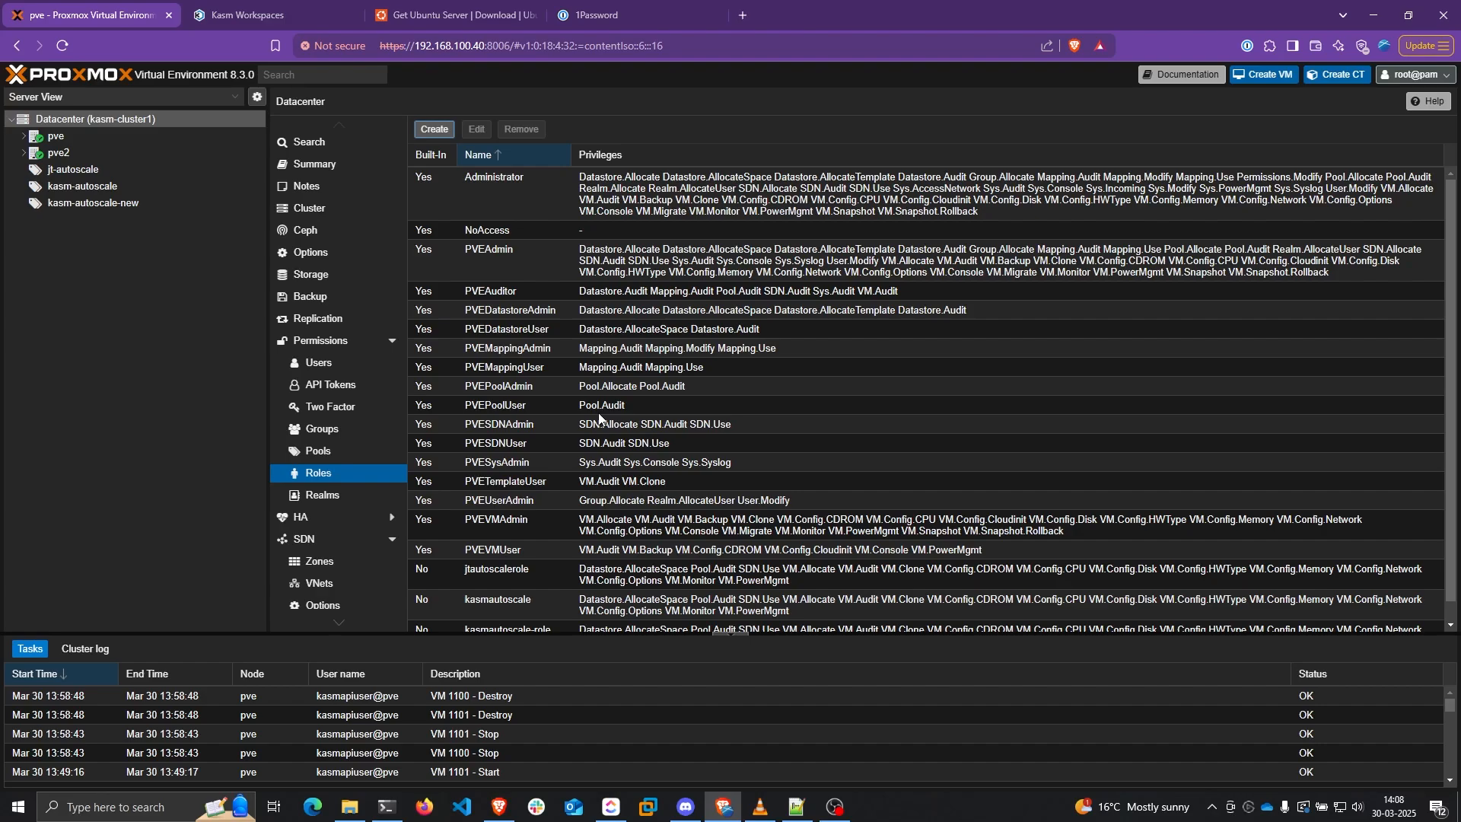
Grant the autoscale user kasmautoscale-role on /sdn/zones/localnetwork
{"action": "left_click", "coordinate": [306, 344]}
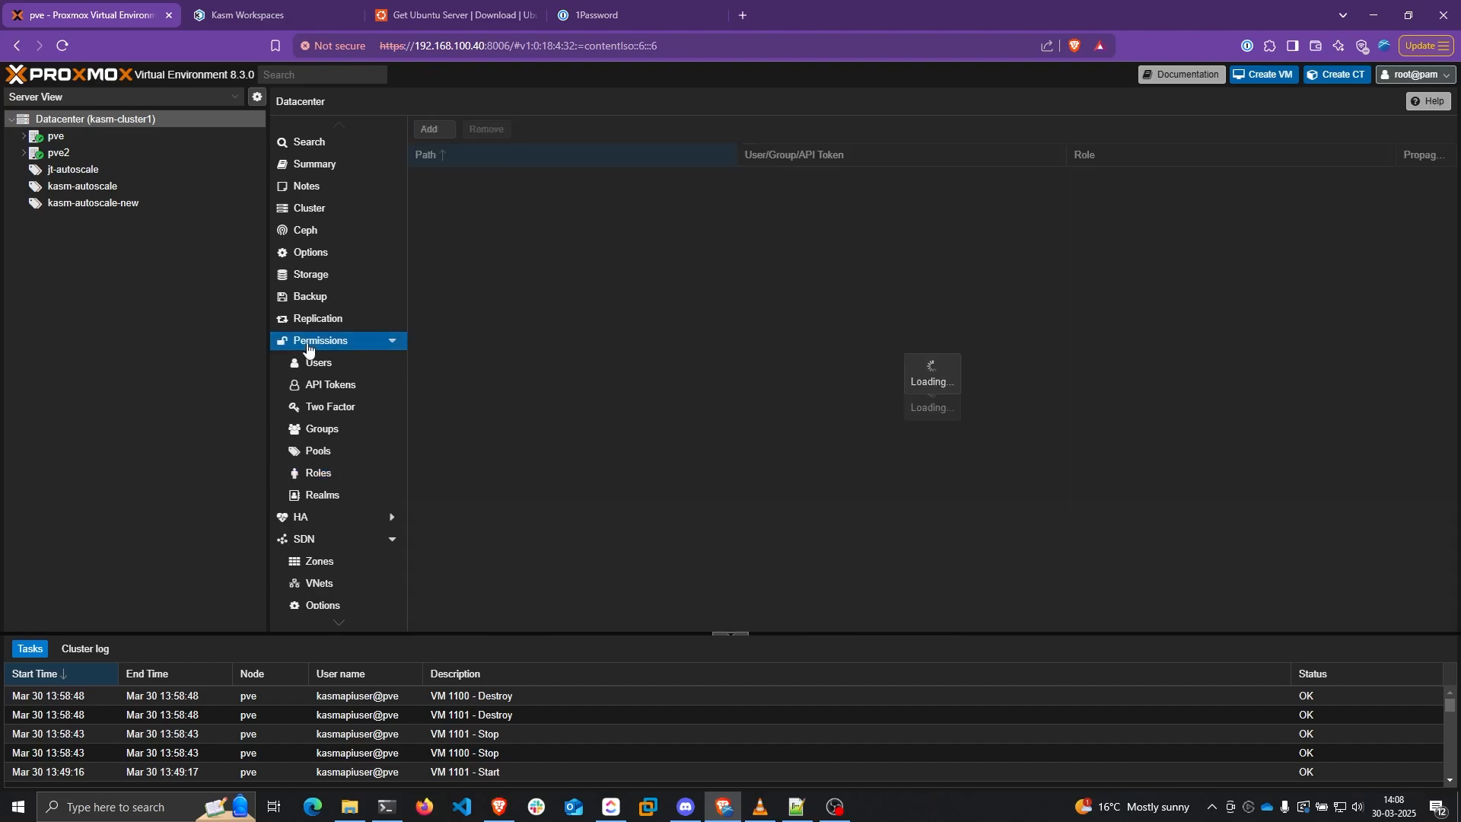
{"action": "left_click", "coordinate": [448, 131]}
{"action": "left_click", "coordinate": [461, 166]}
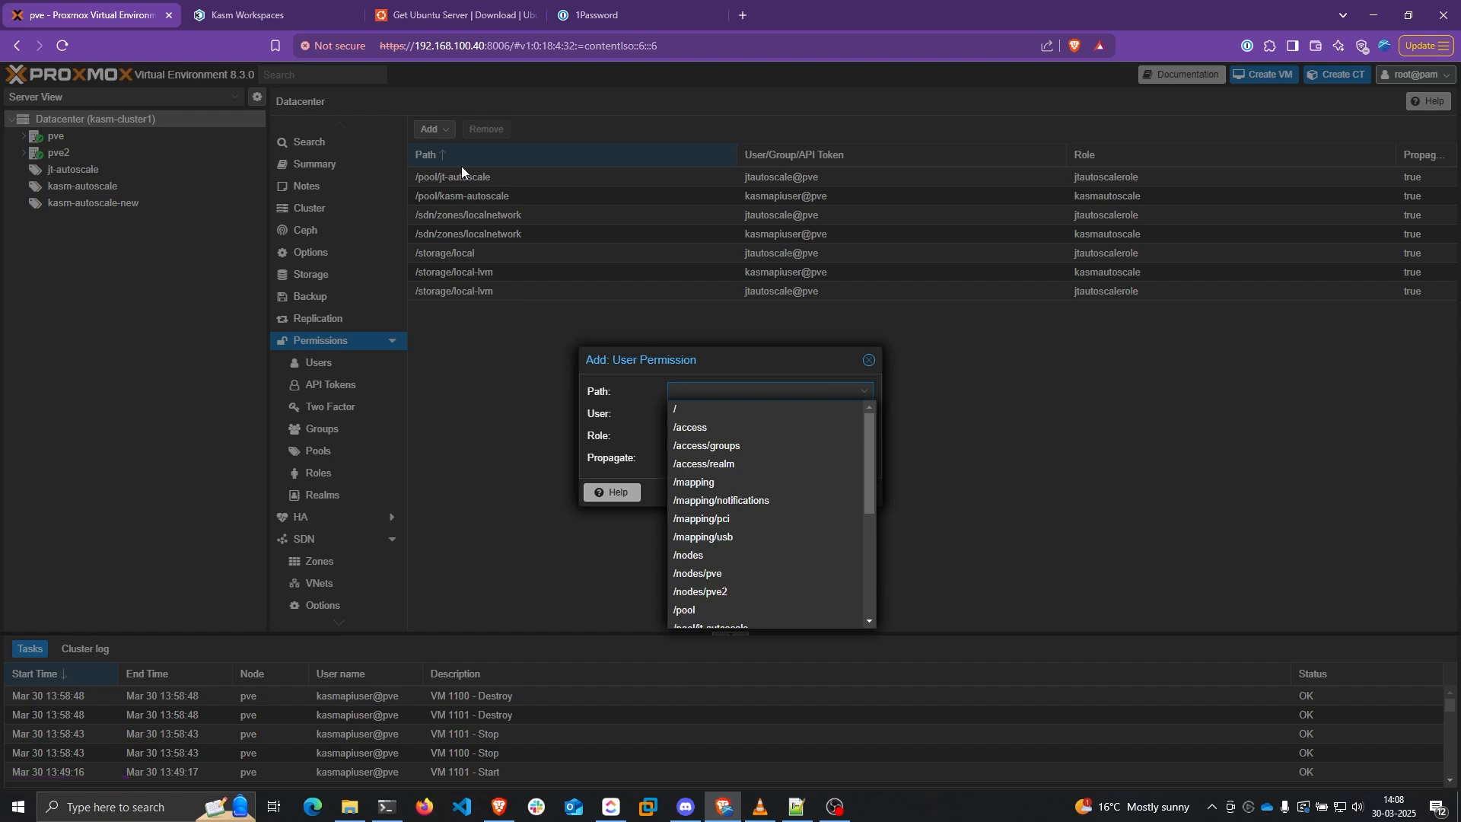
{"action": "left_click_drag", "start_coordinate": [874, 472], "coordinate": [857, 594]}
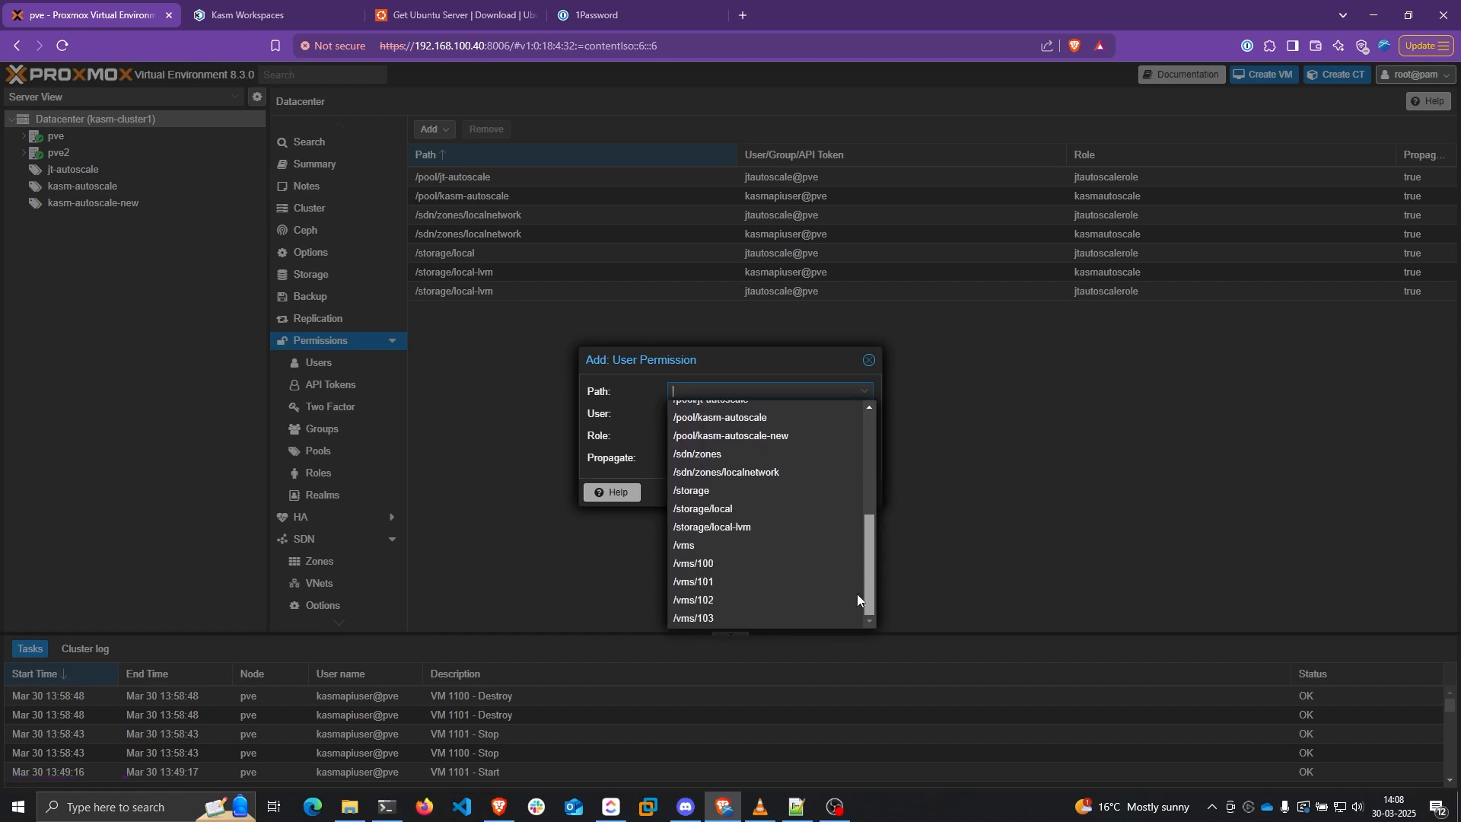
{"action": "left_click", "coordinate": [738, 474]}
{"action": "left_click", "coordinate": [708, 416]}
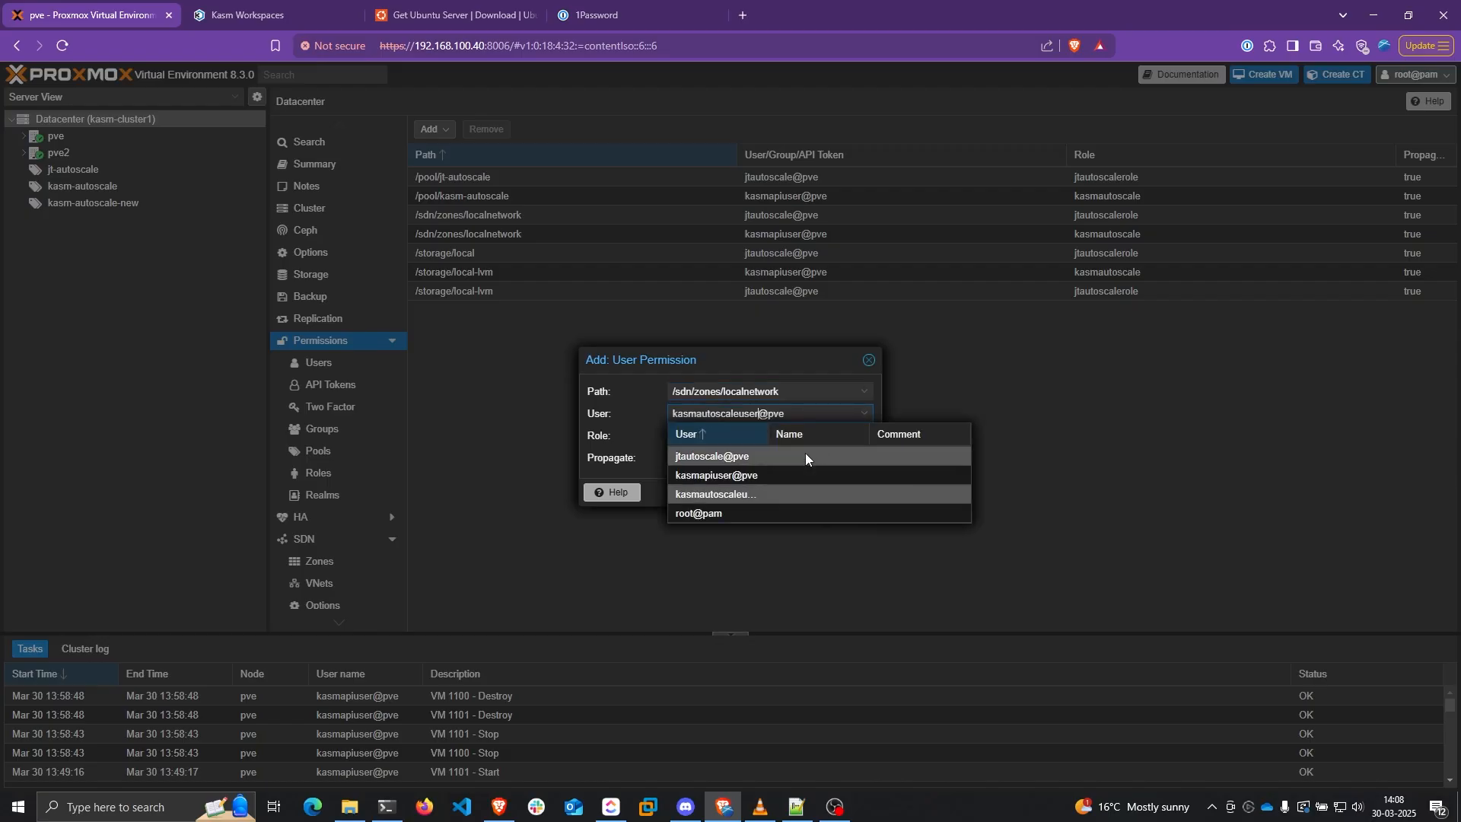
{"action": "left_click", "coordinate": [799, 496]}
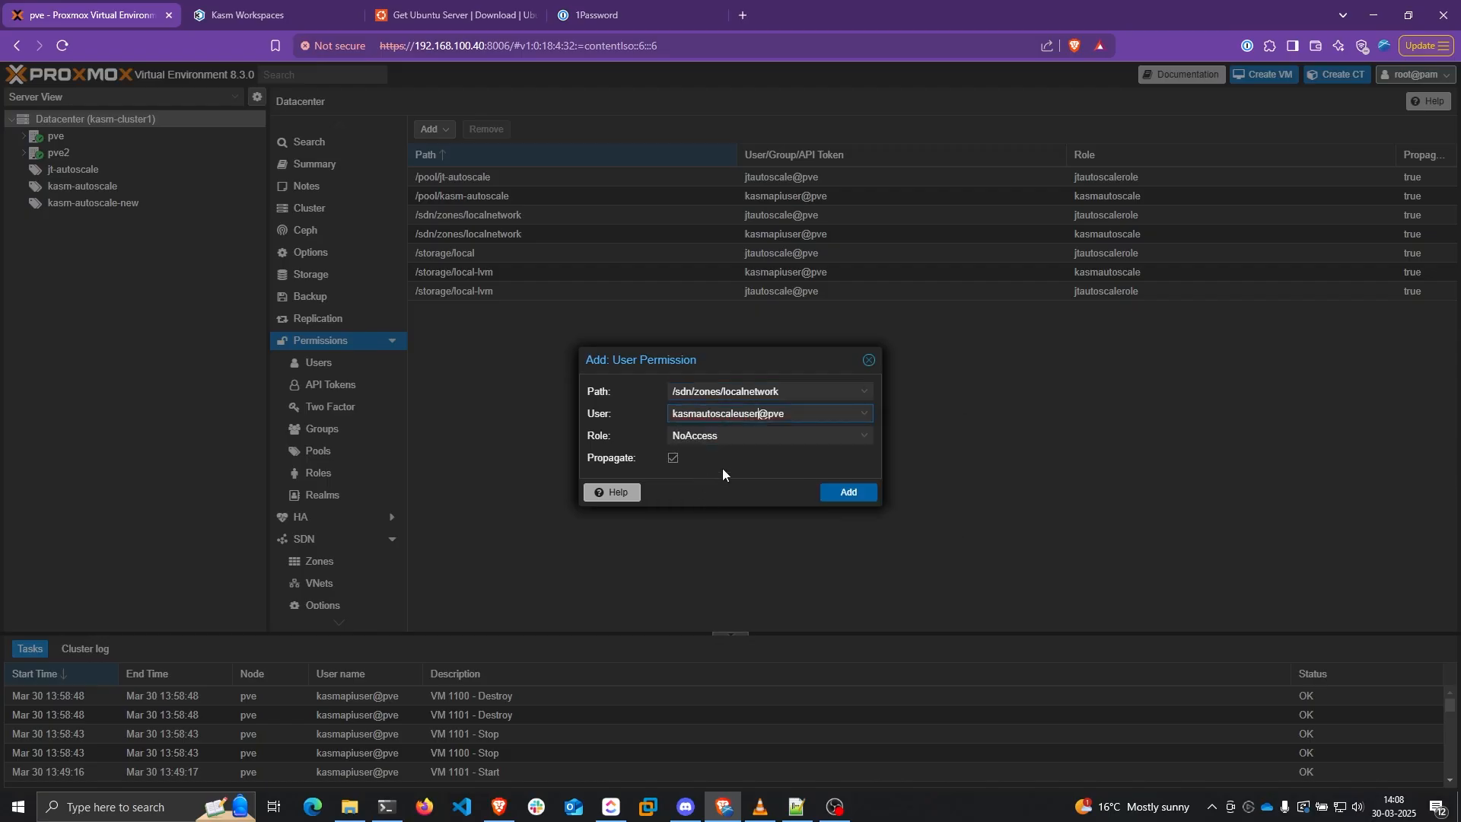
{"action": "left_click", "coordinate": [744, 433]}
{"action": "scroll", "coordinate": [795, 542], "scroll_direction": "down", "scroll_amount": 5}
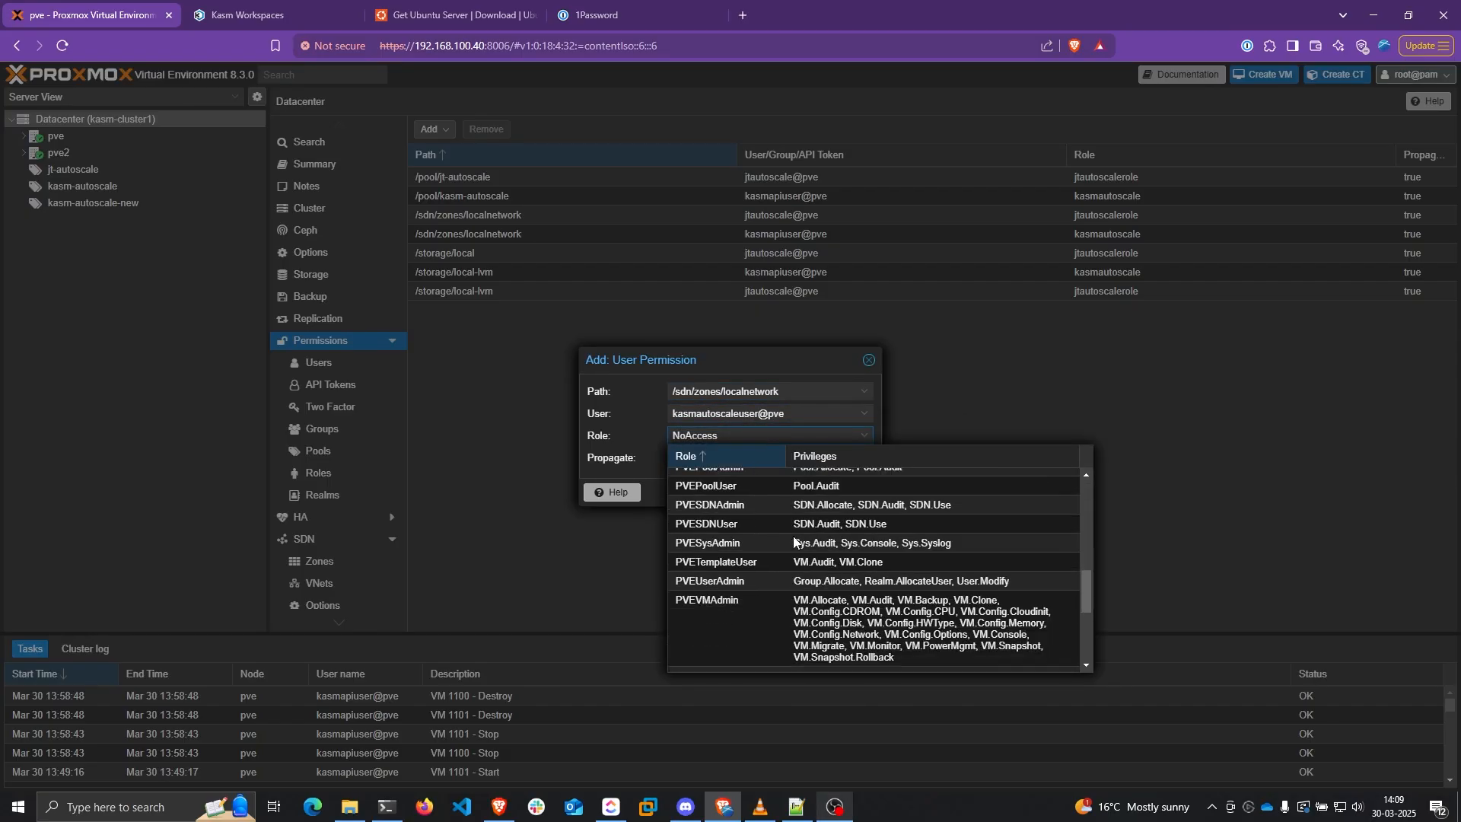
{"action": "scroll", "coordinate": [795, 542], "scroll_direction": "down", "scroll_amount": 3}
{"action": "left_click", "coordinate": [710, 629]}
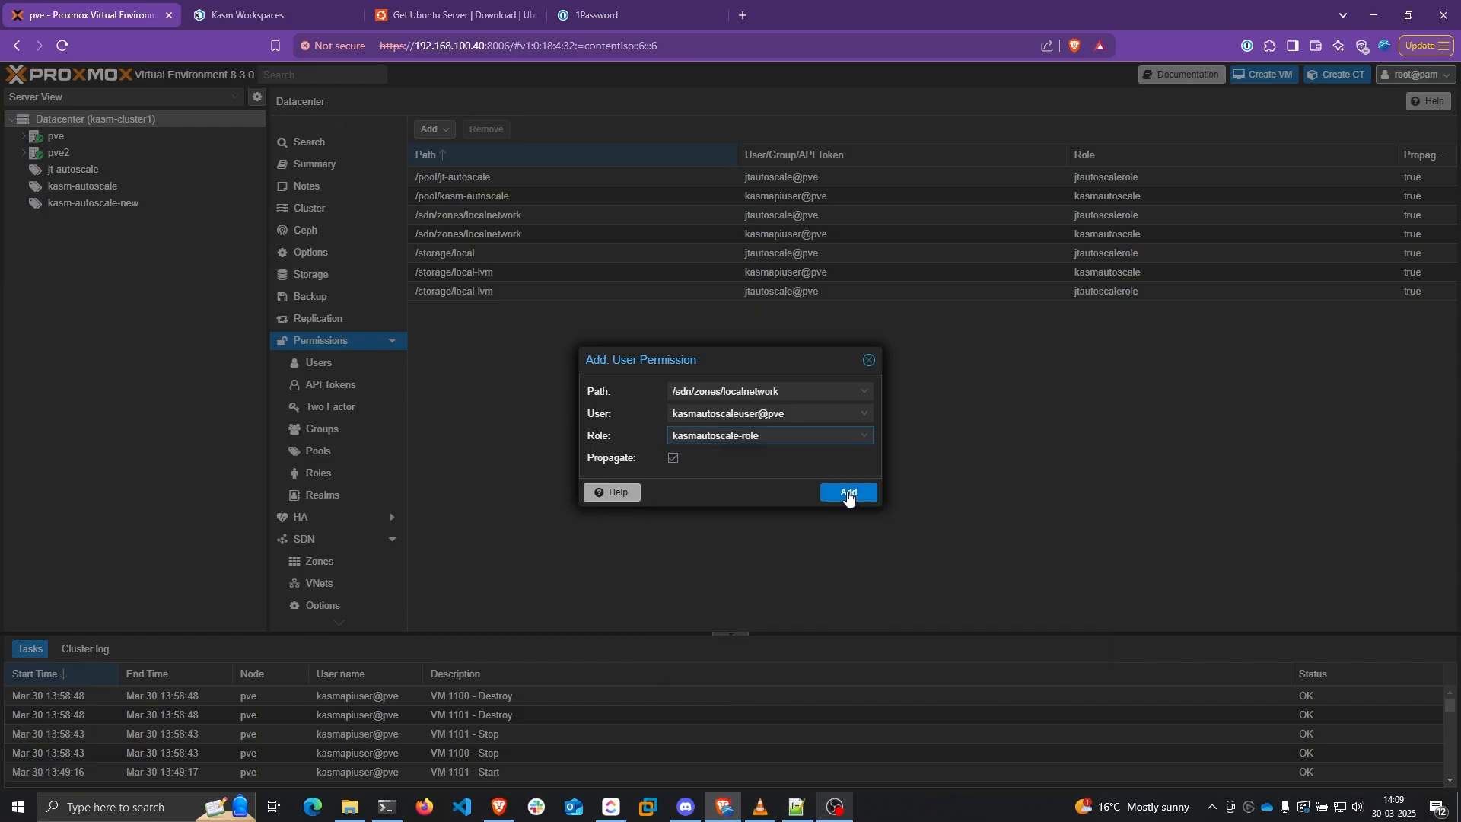
{"action": "left_click", "coordinate": [849, 493]}
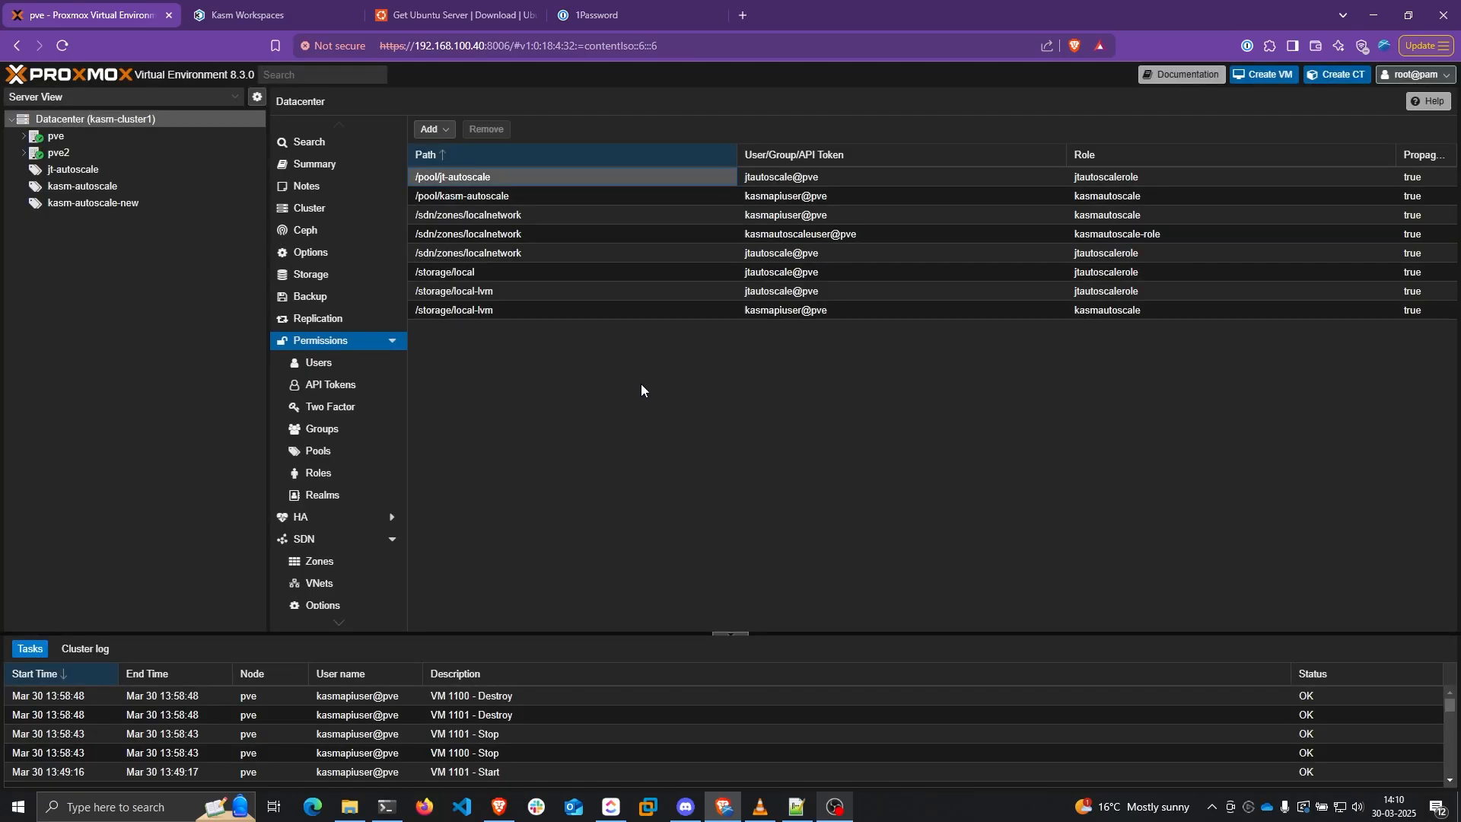
Grant the autoscale user kasmautoscale-role on /storage/local-lvm
{"action": "left_click", "coordinate": [430, 129]}
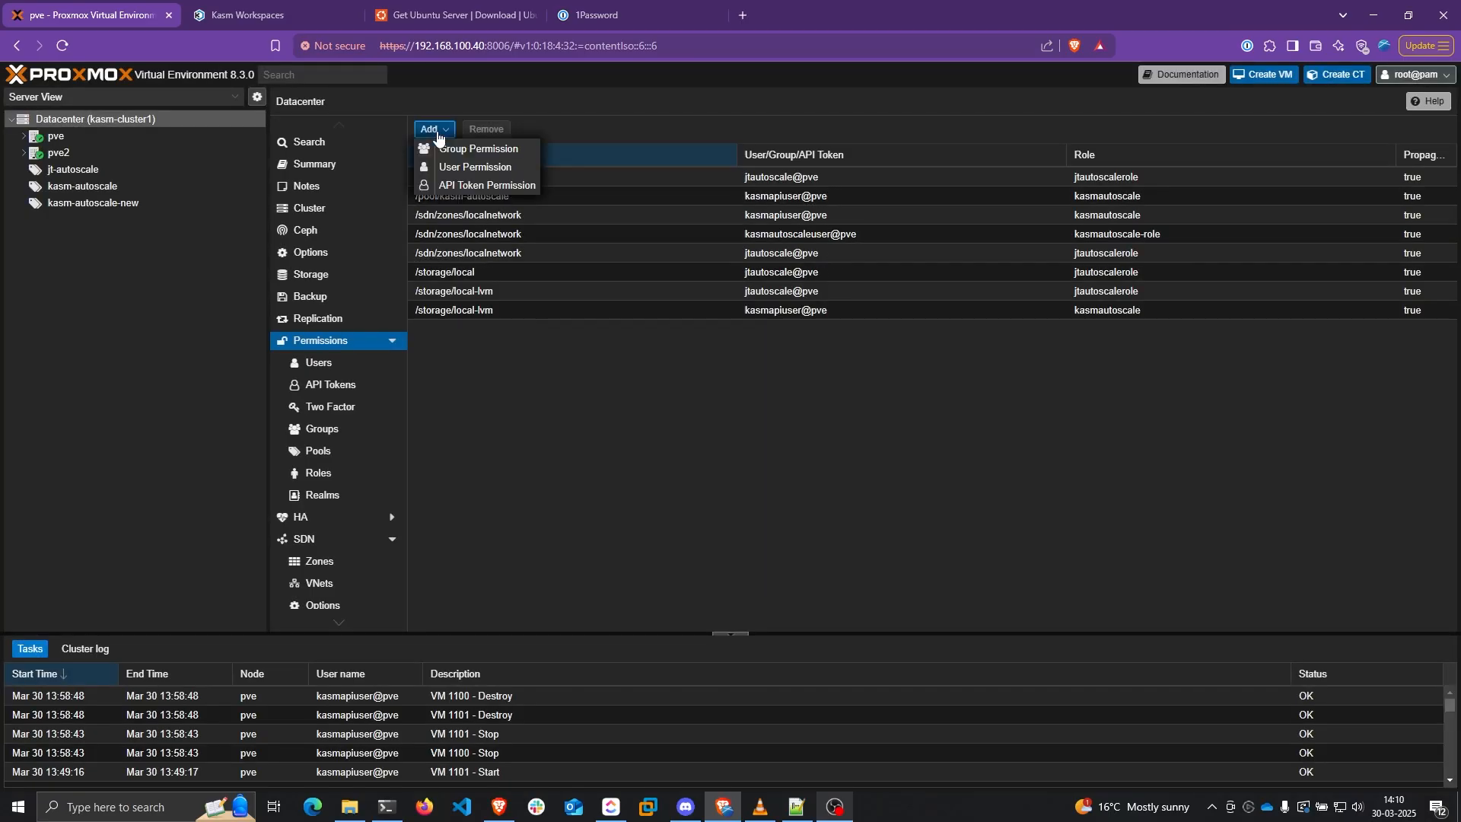
{"action": "left_click", "coordinate": [469, 174]}
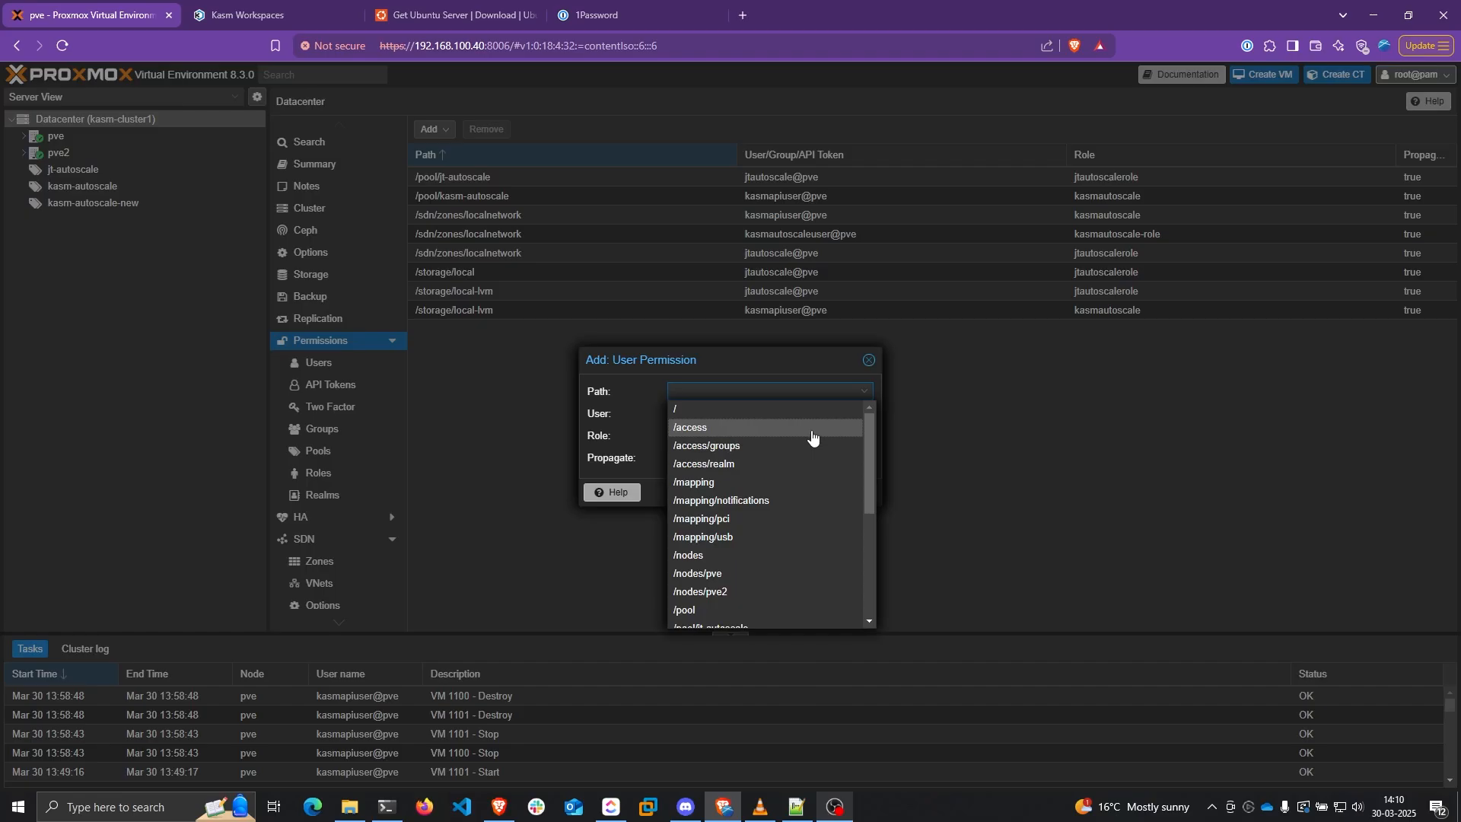
{"action": "type", "text": "/storage/local"}
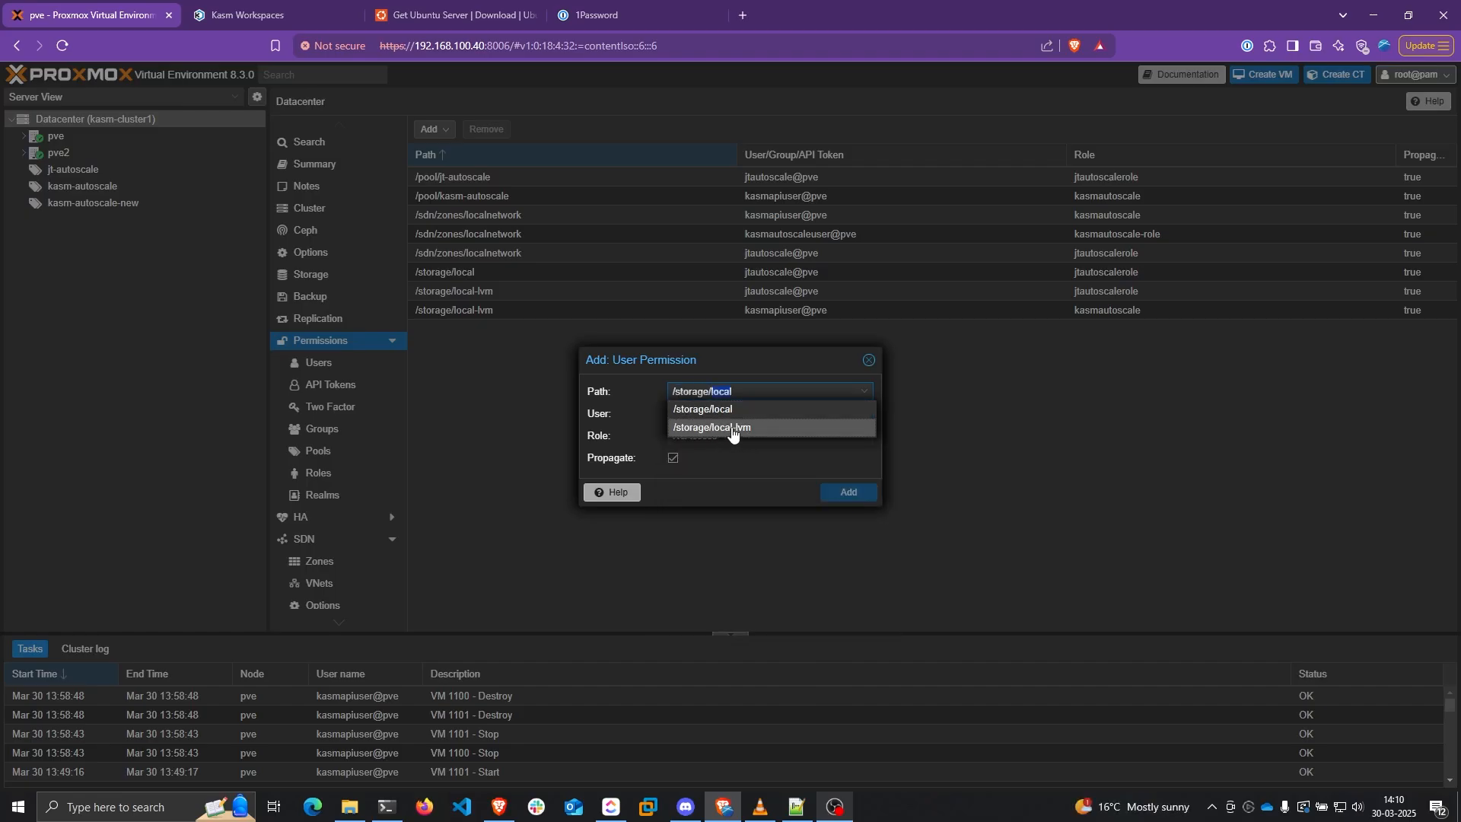
{"action": "left_click", "coordinate": [734, 444]}
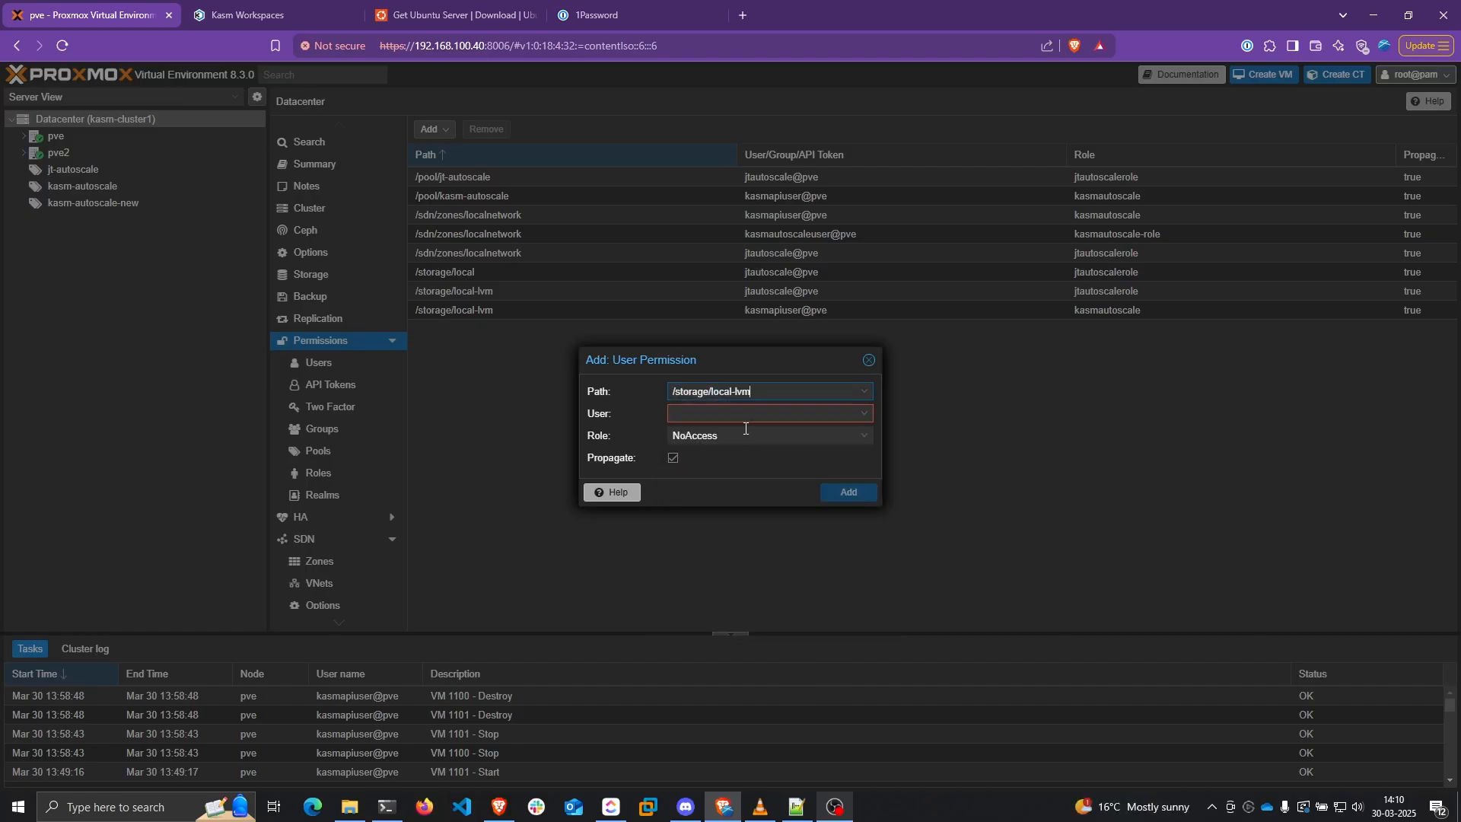
{"action": "left_click", "coordinate": [719, 421]}
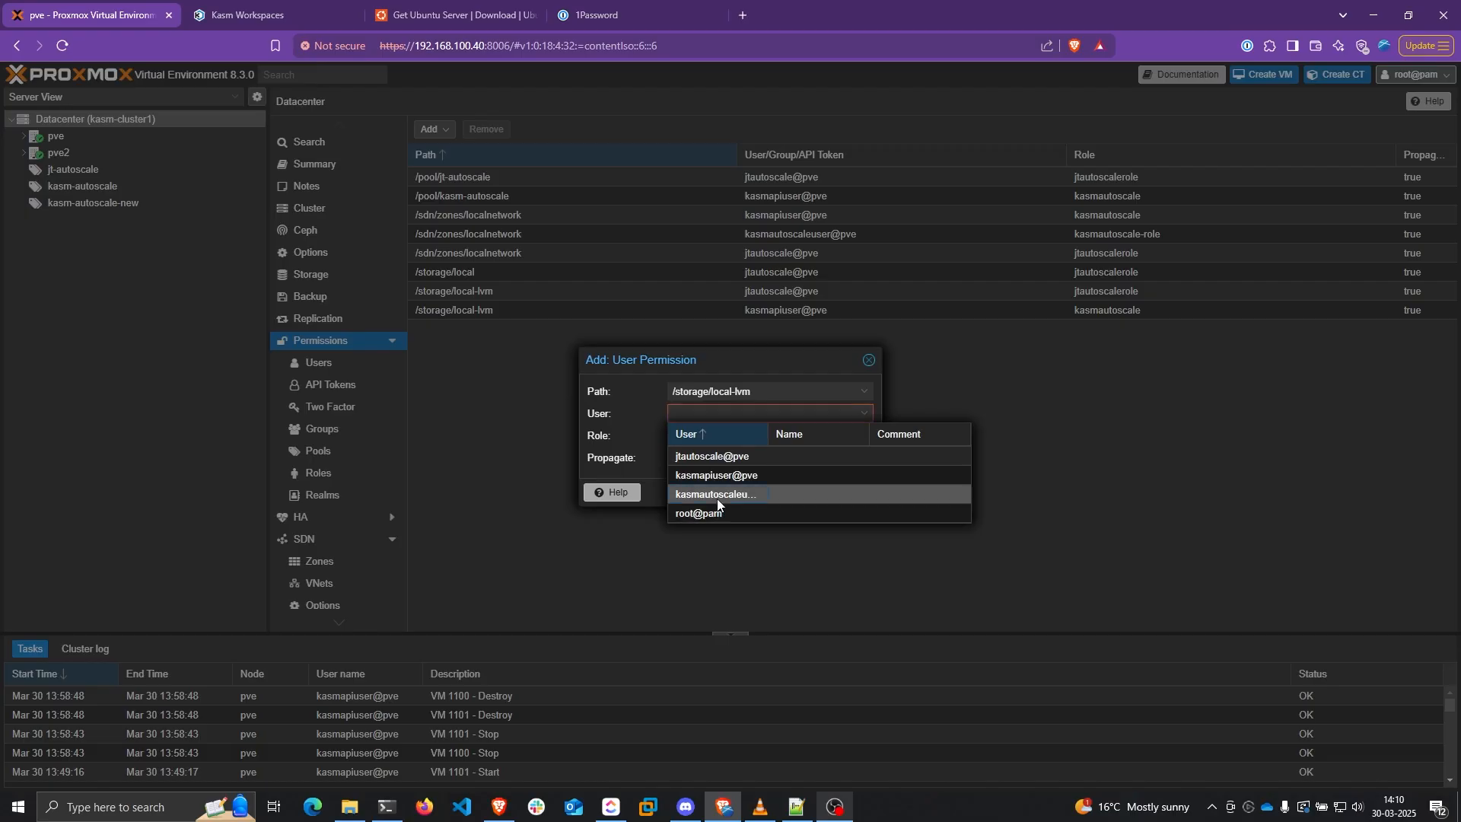
{"action": "left_click", "coordinate": [717, 500]}
{"action": "left_click", "coordinate": [706, 441]}
{"action": "scroll", "coordinate": [773, 504], "scroll_direction": "down", "scroll_amount": 10}
{"action": "left_click", "coordinate": [737, 627]}
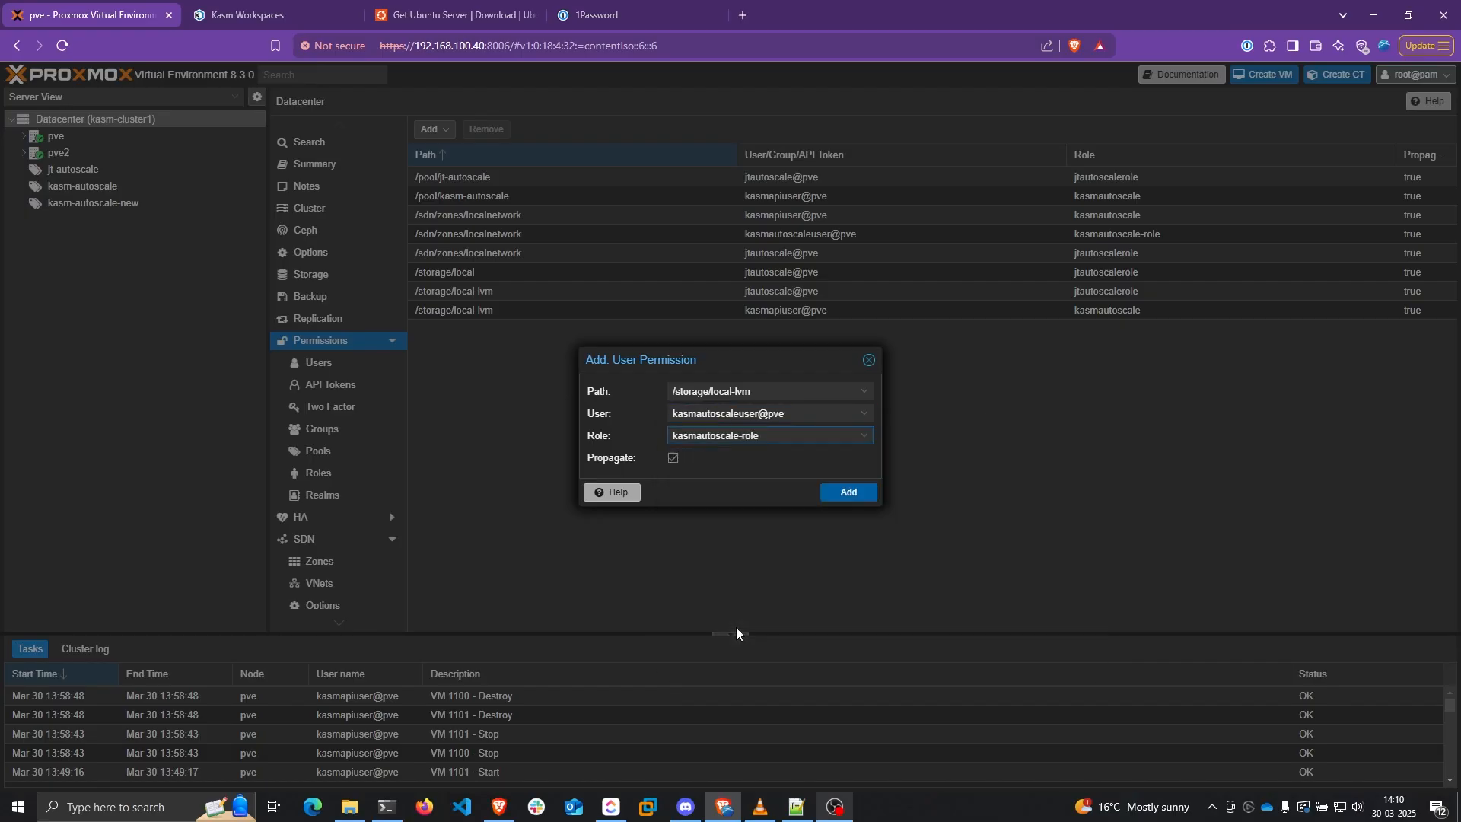
{"action": "left_click", "coordinate": [849, 493]}
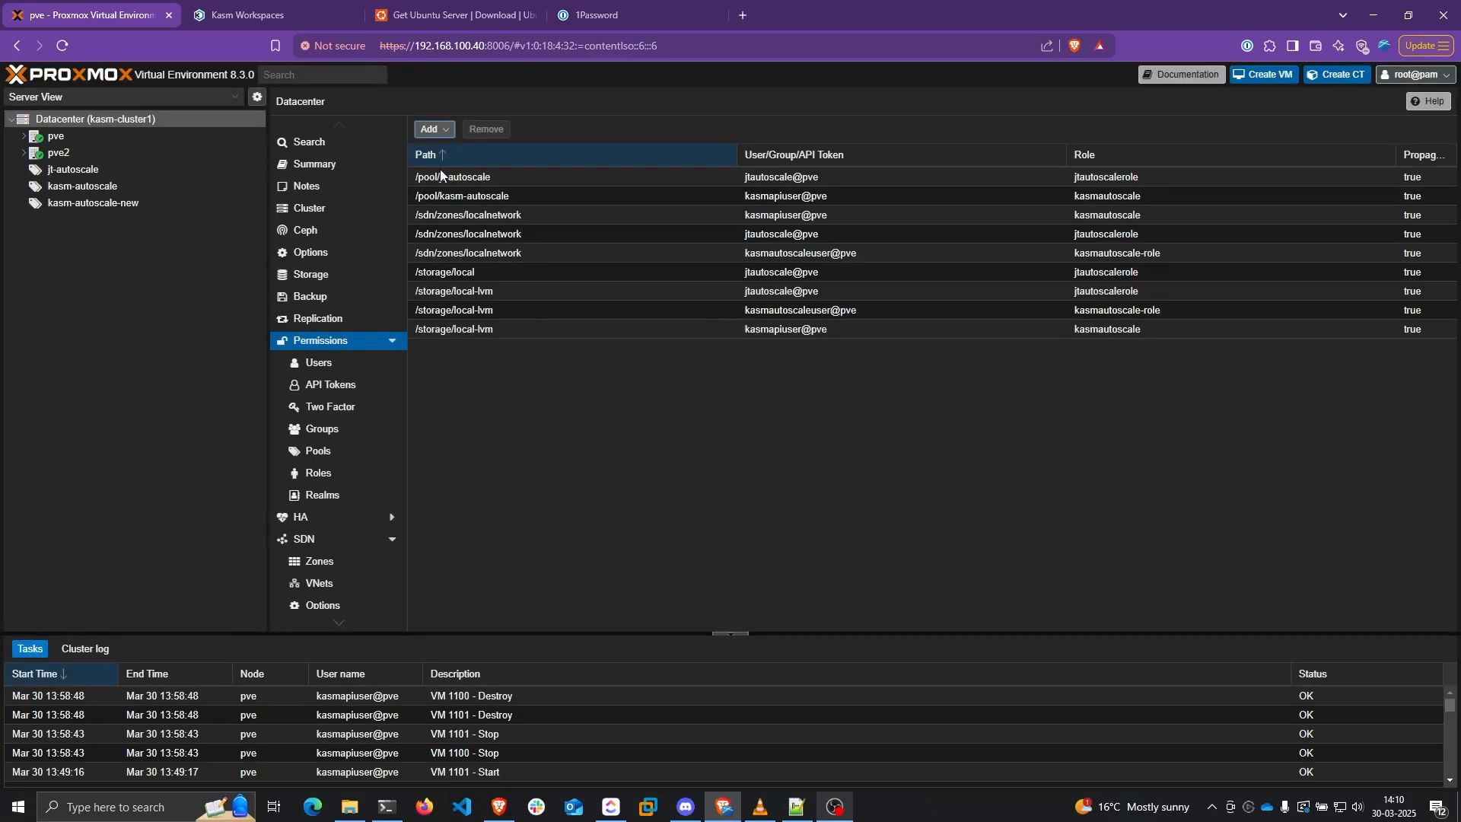
Add a user permission giving kasmautoscaleuser@pve kasmautoscale-role on /pool/kasm-autoscale-new
{"action": "left_click", "coordinate": [429, 131]}
{"action": "left_click", "coordinate": [475, 167]}
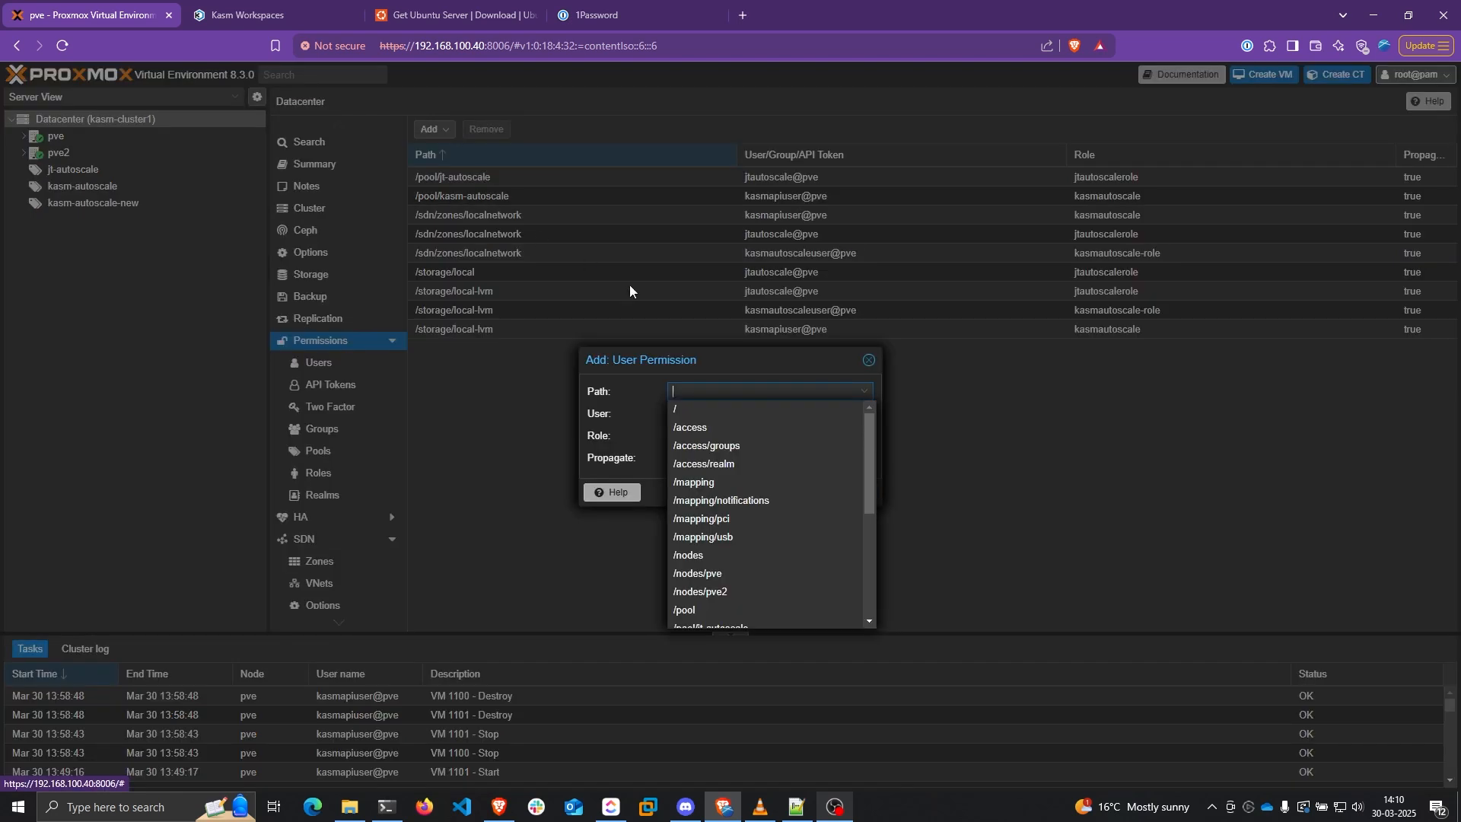
{"action": "type", "text": "/"}
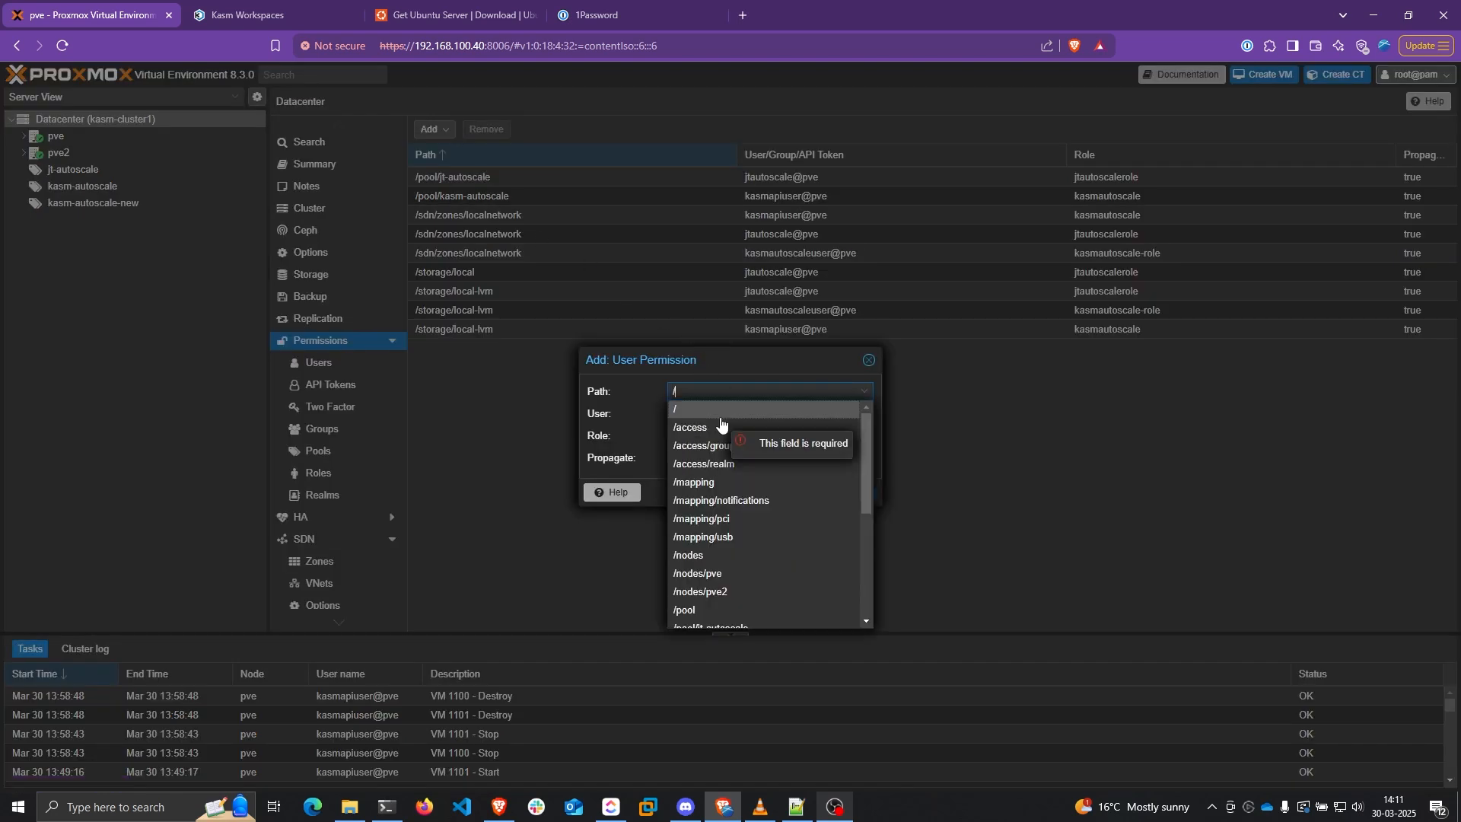
{"action": "type", "text": "pool/jt-autoscale"}
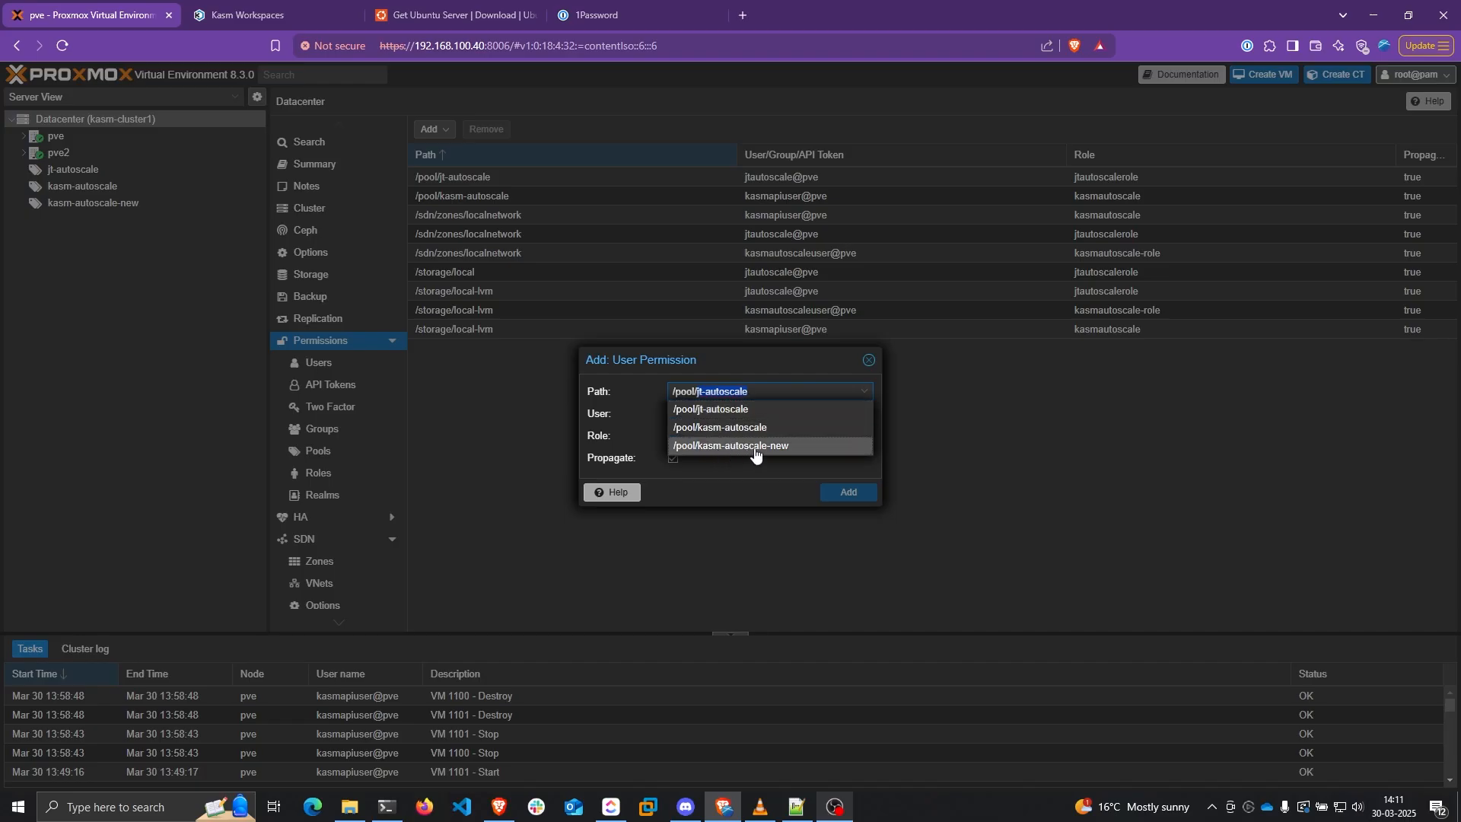
{"action": "left_click", "coordinate": [754, 449]}
{"action": "left_click", "coordinate": [750, 415]}
{"action": "left_click", "coordinate": [708, 492]}
{"action": "left_click", "coordinate": [811, 437]}
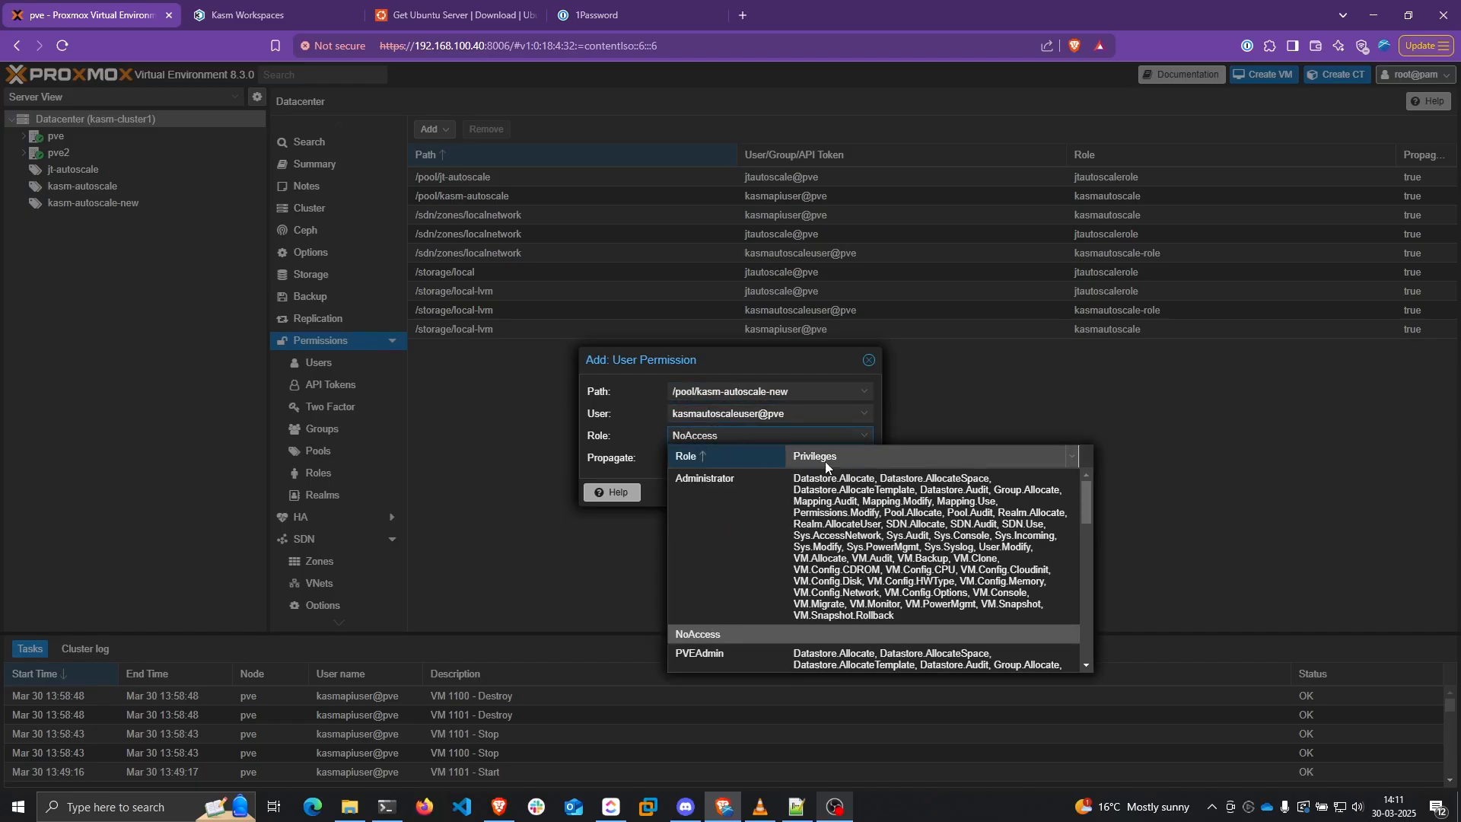
{"action": "scroll", "coordinate": [975, 499], "scroll_direction": "down", "scroll_amount": 5}
{"action": "left_click", "coordinate": [936, 574]}
{"action": "left_click", "coordinate": [856, 493]}
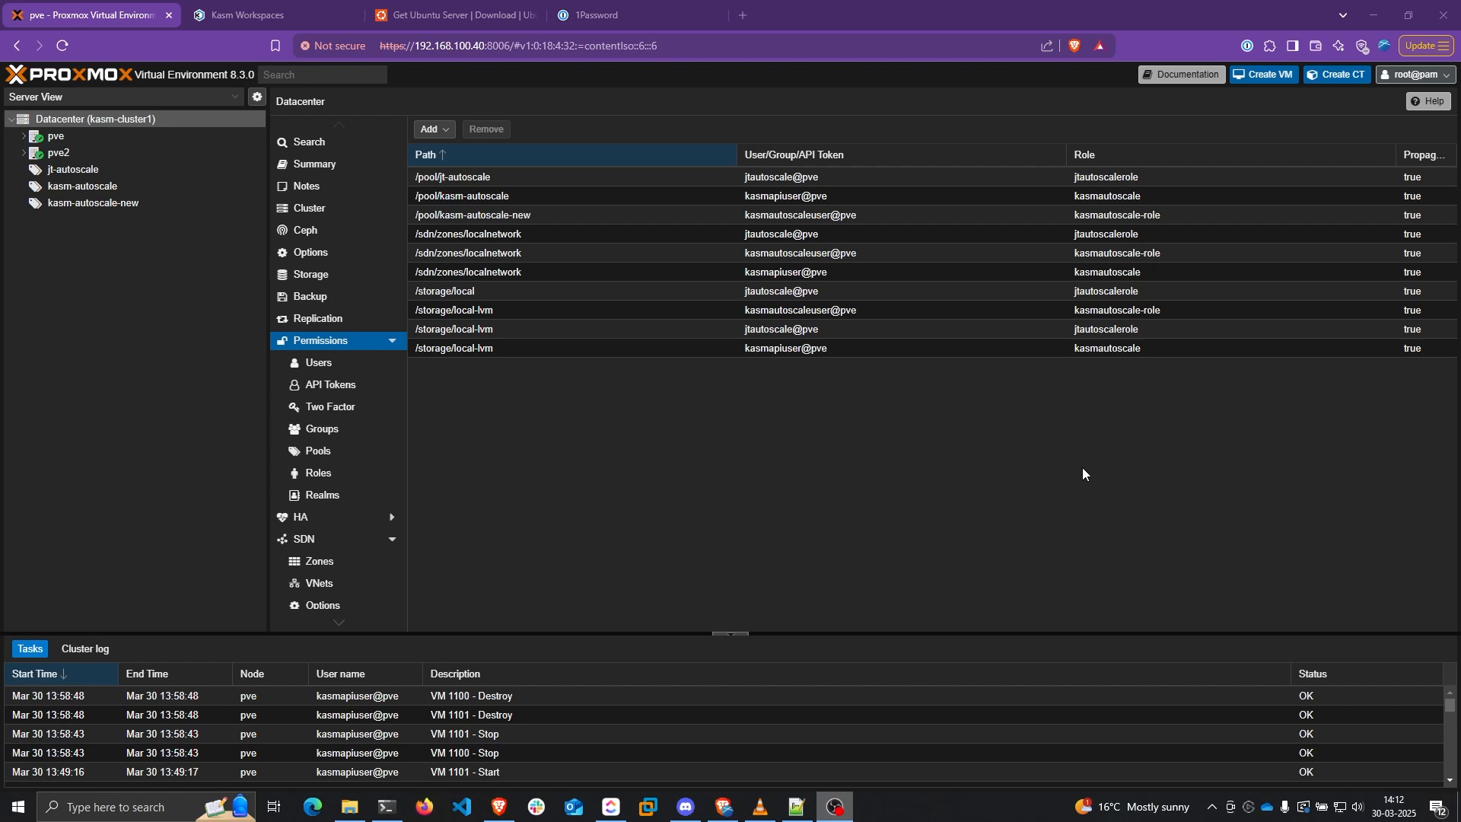
Note the 24.04 release on the Get Ubuntu Server page and its URL, then return to Proxmox
{"action": "left_click", "coordinate": [481, 14]}
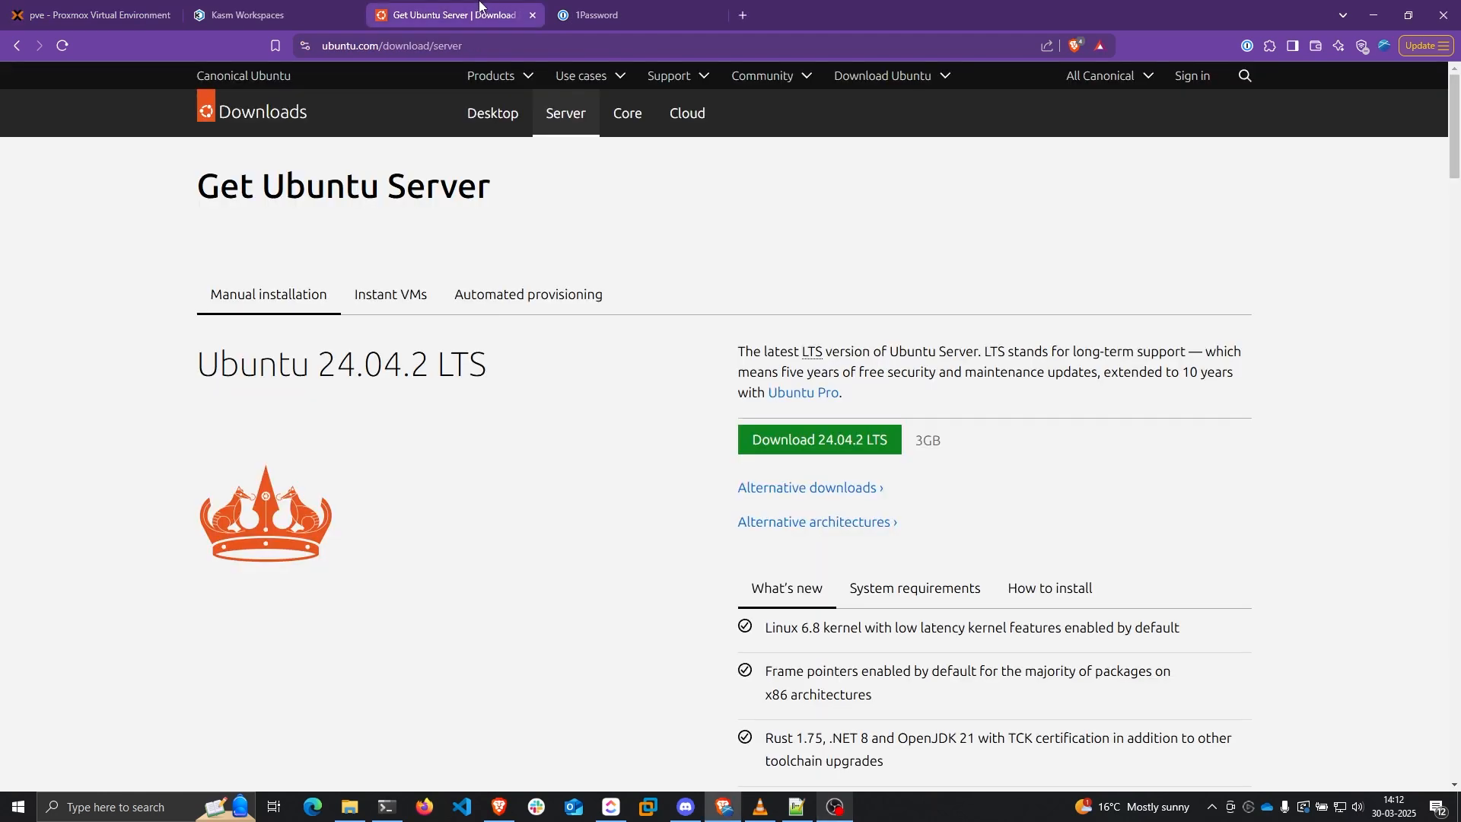
{"action": "left_click_drag", "start_coordinate": [319, 364], "coordinate": [402, 364]}
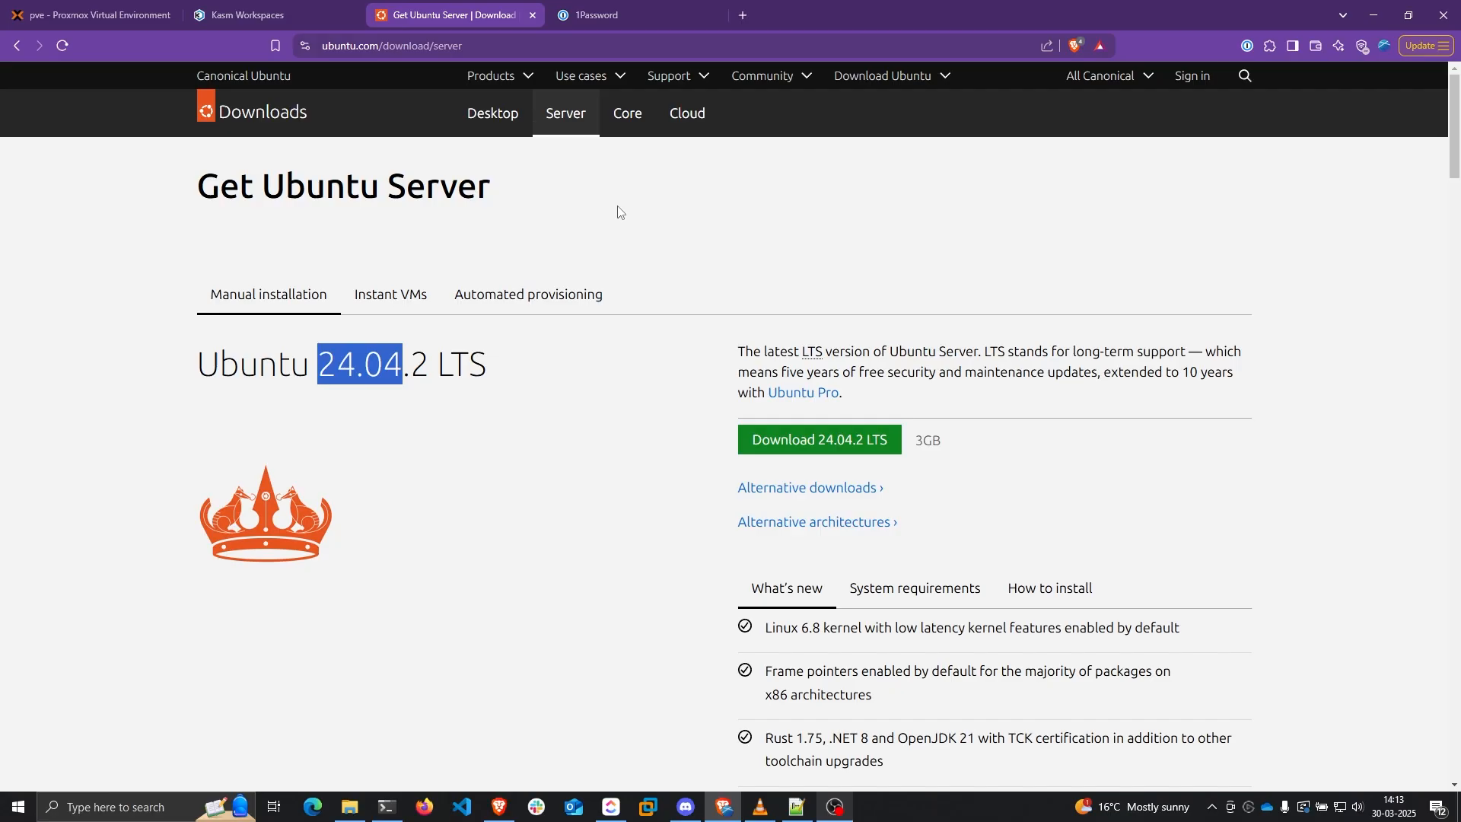
{"action": "double_click", "coordinate": [572, 45]}
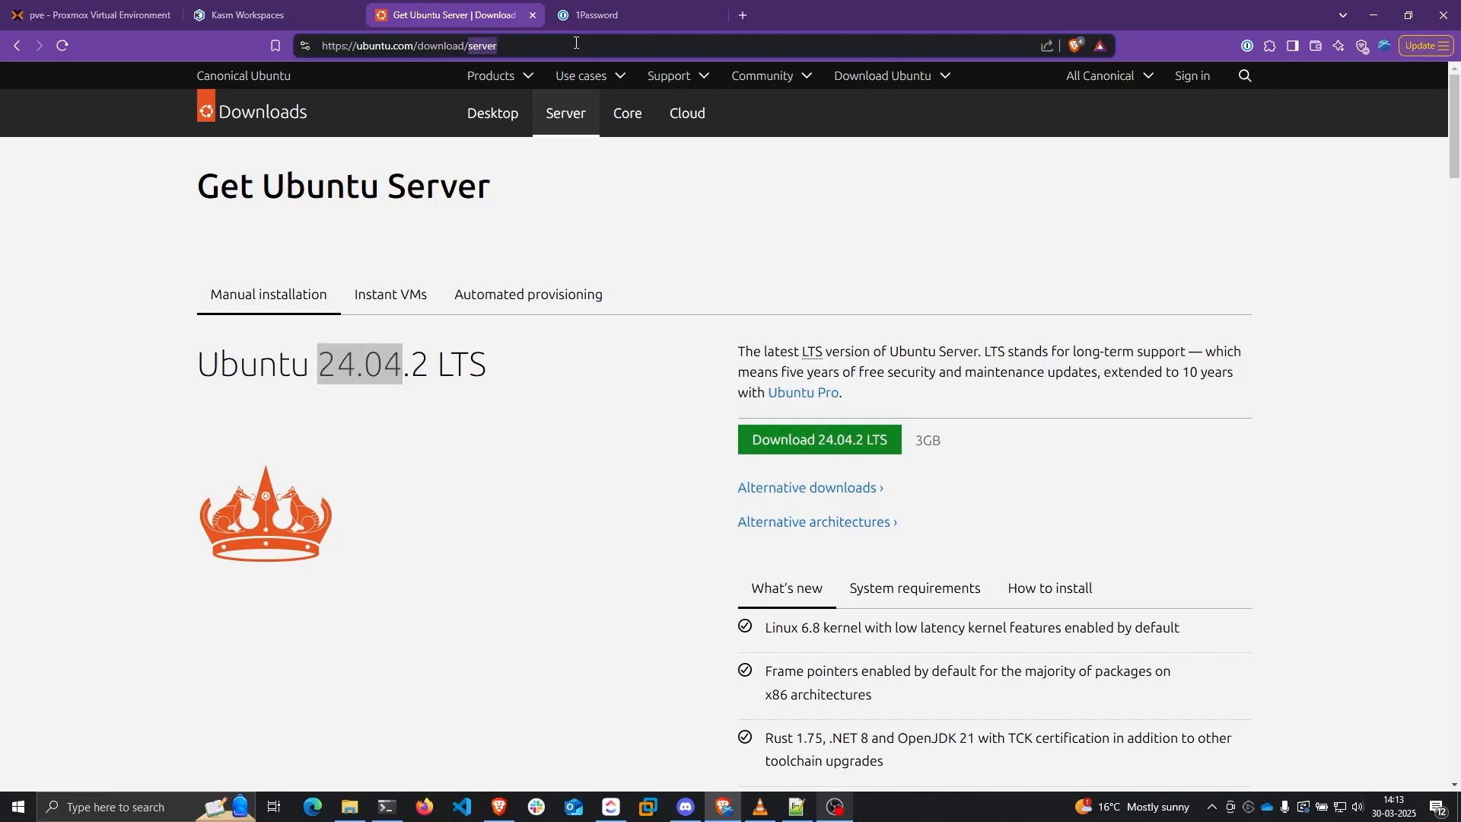
{"action": "key", "text": "ctrl+a"}
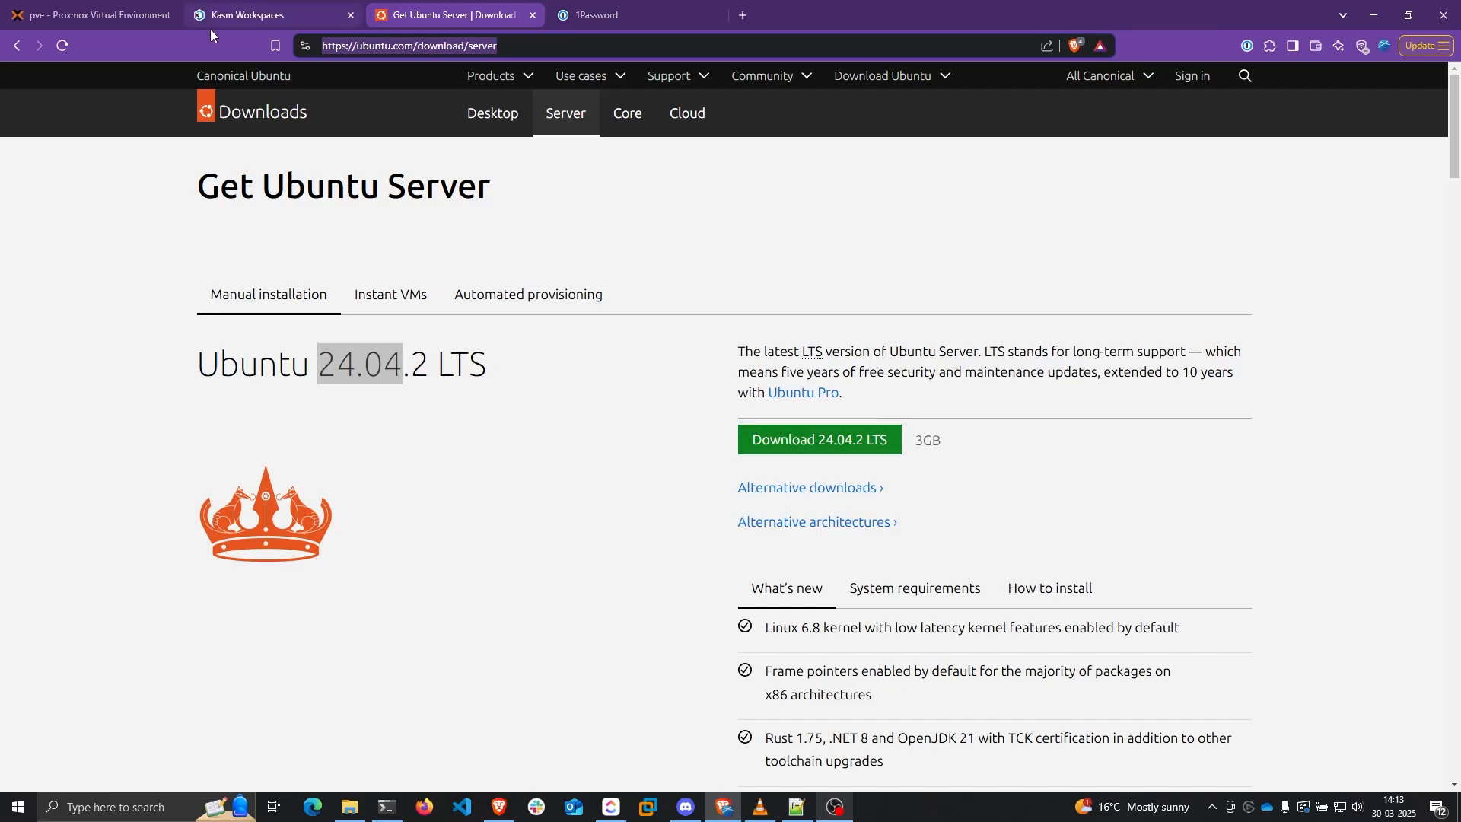
{"action": "left_click", "coordinate": [135, 4]}
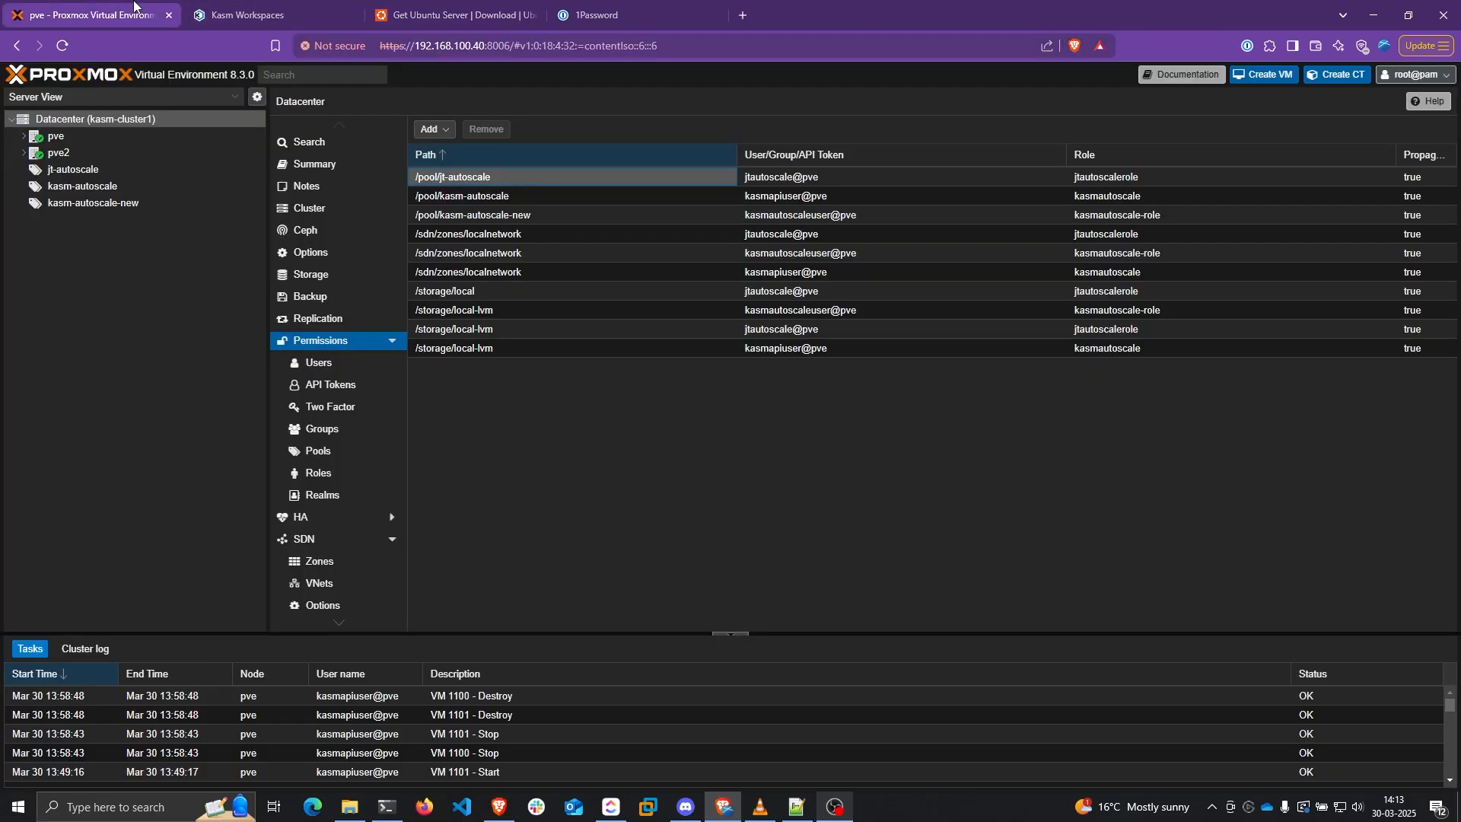
Open the pve node's local storage and cancel an attempted image upload
{"action": "left_click", "coordinate": [23, 136]}
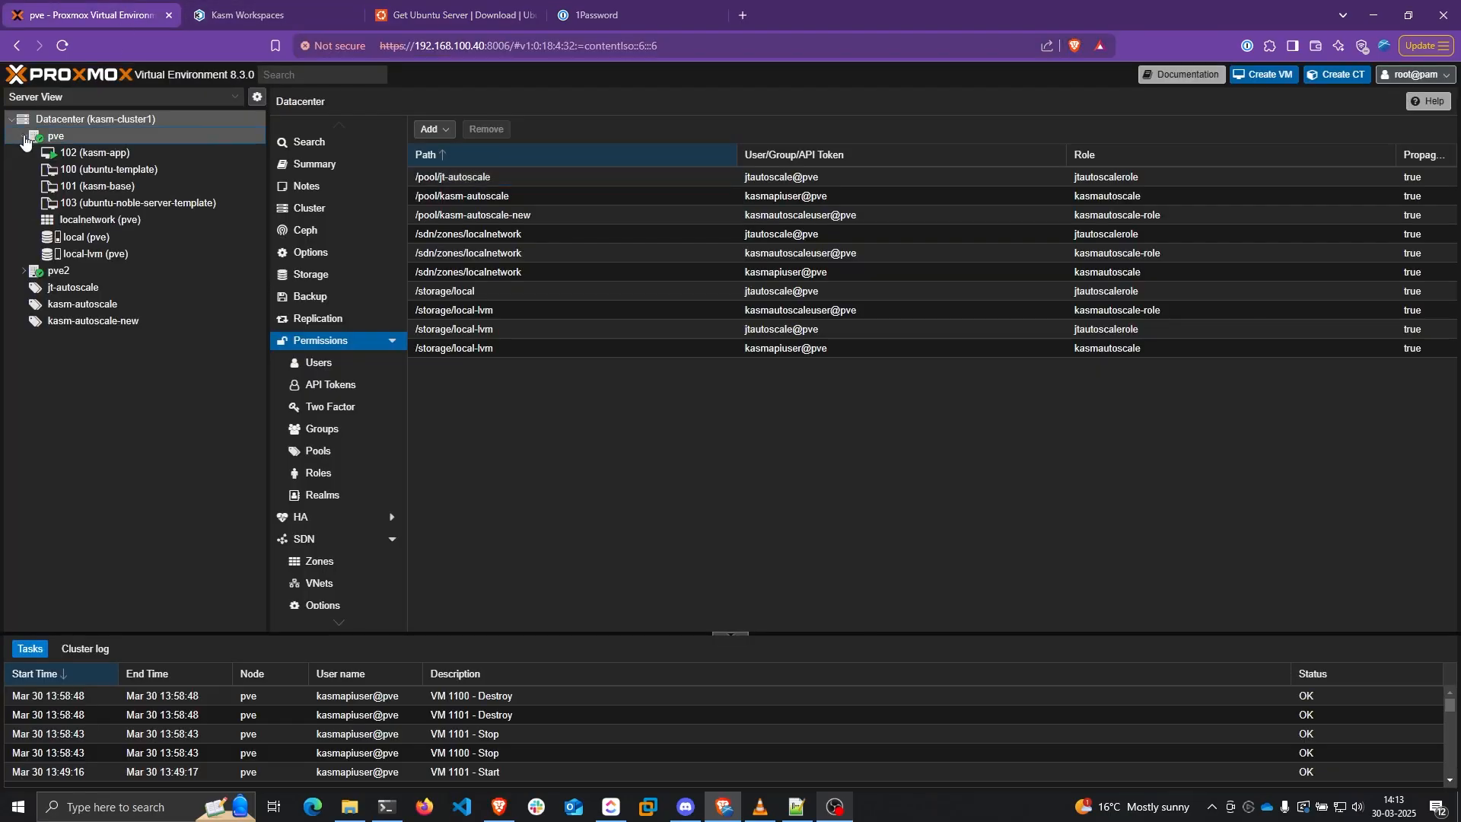
{"action": "left_click", "coordinate": [92, 239]}
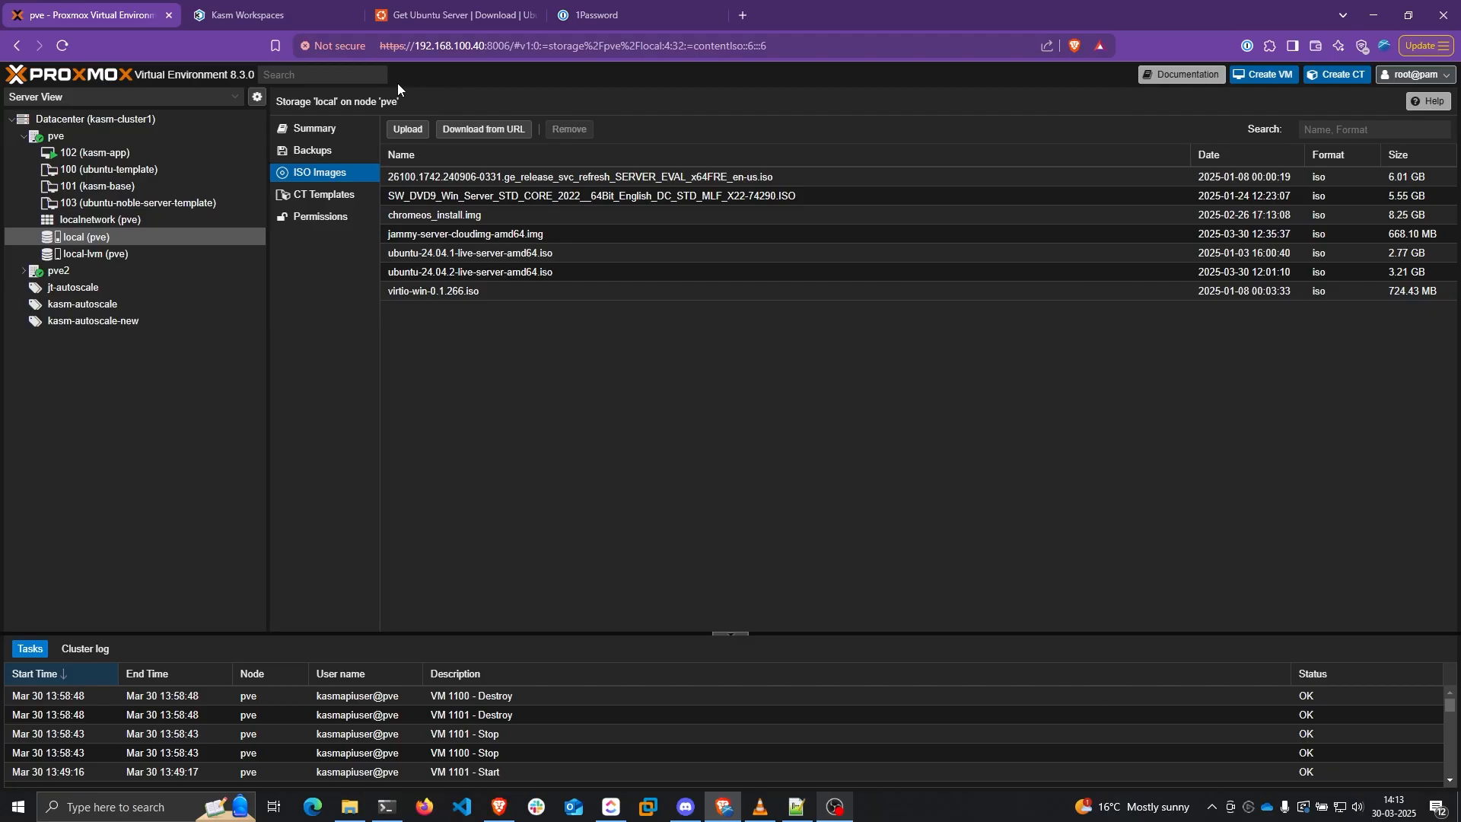
{"action": "left_click", "coordinate": [402, 131]}
{"action": "left_click", "coordinate": [846, 369]}
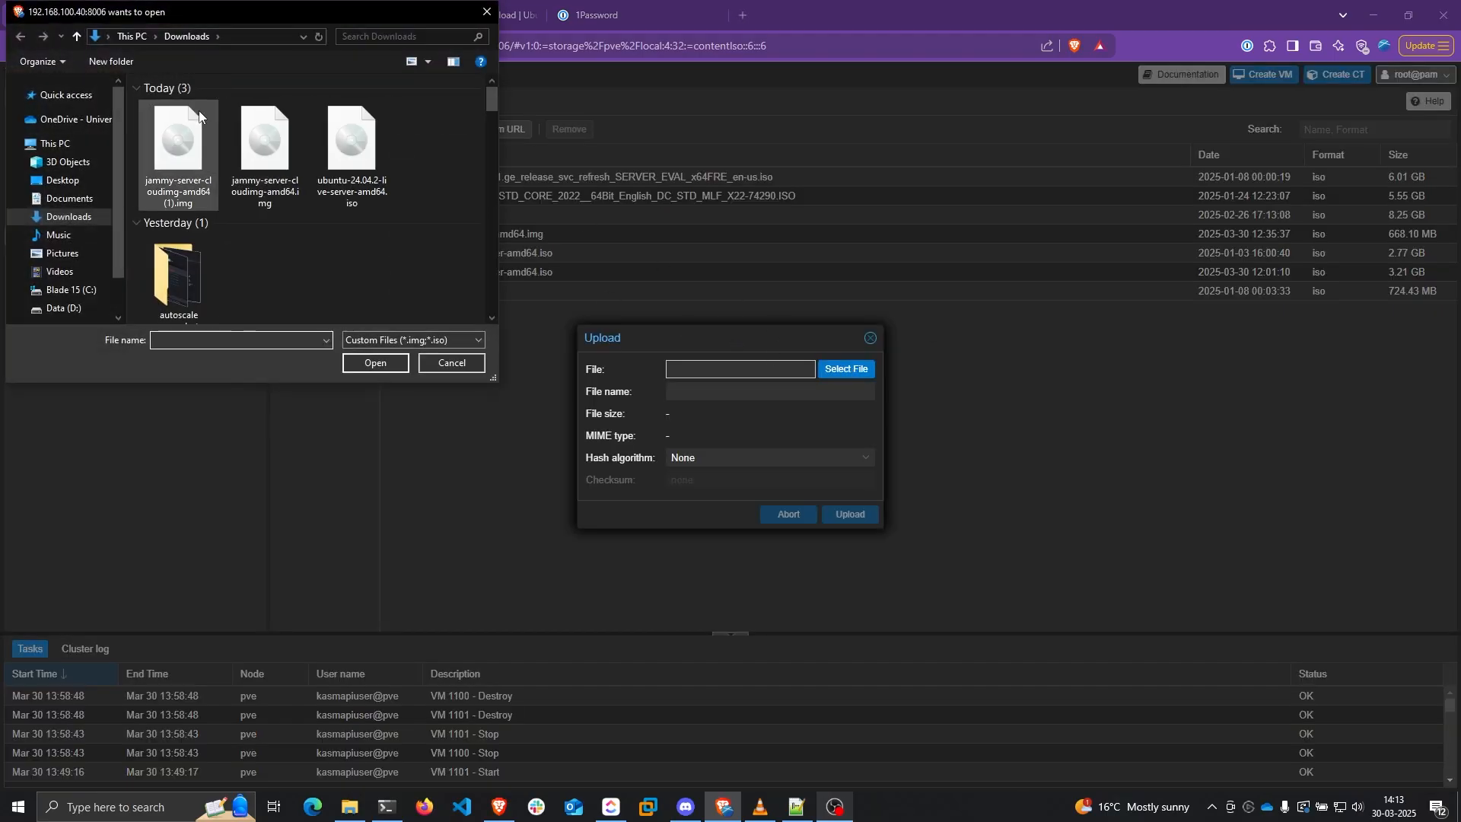
{"action": "left_click", "coordinate": [199, 111]}
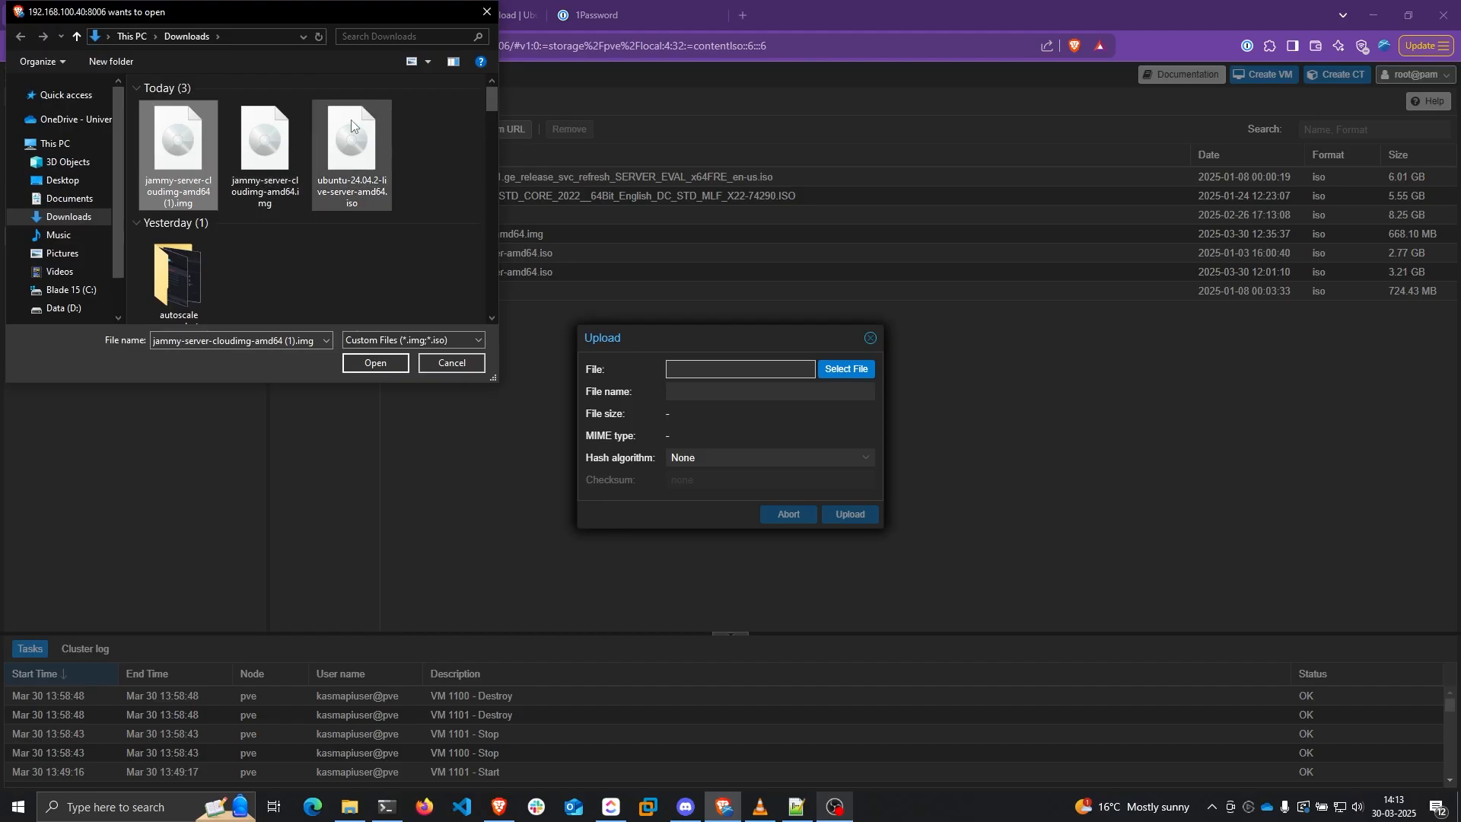
{"action": "left_click", "coordinate": [485, 16]}
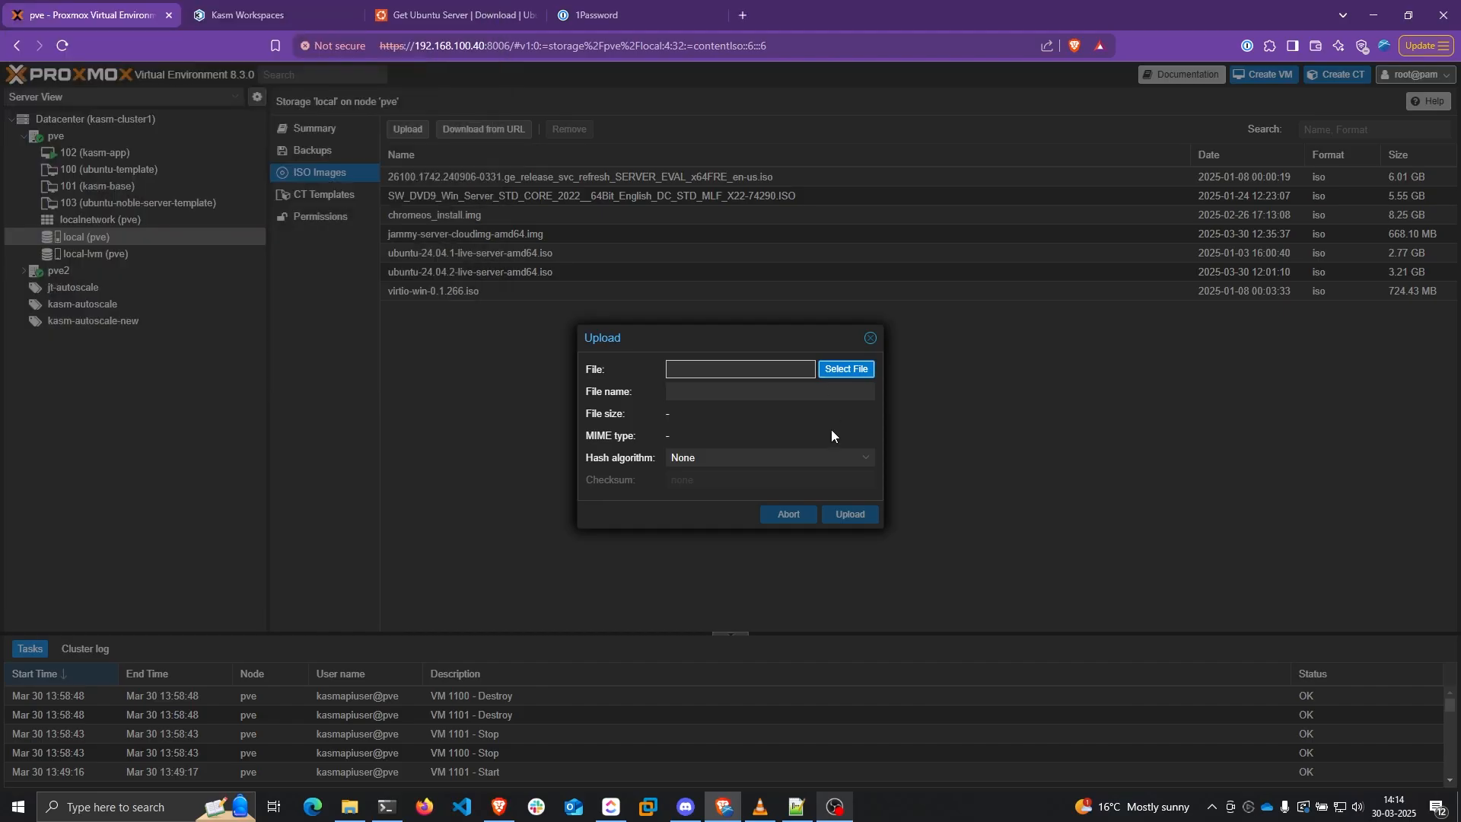
{"action": "left_click", "coordinate": [870, 338]}
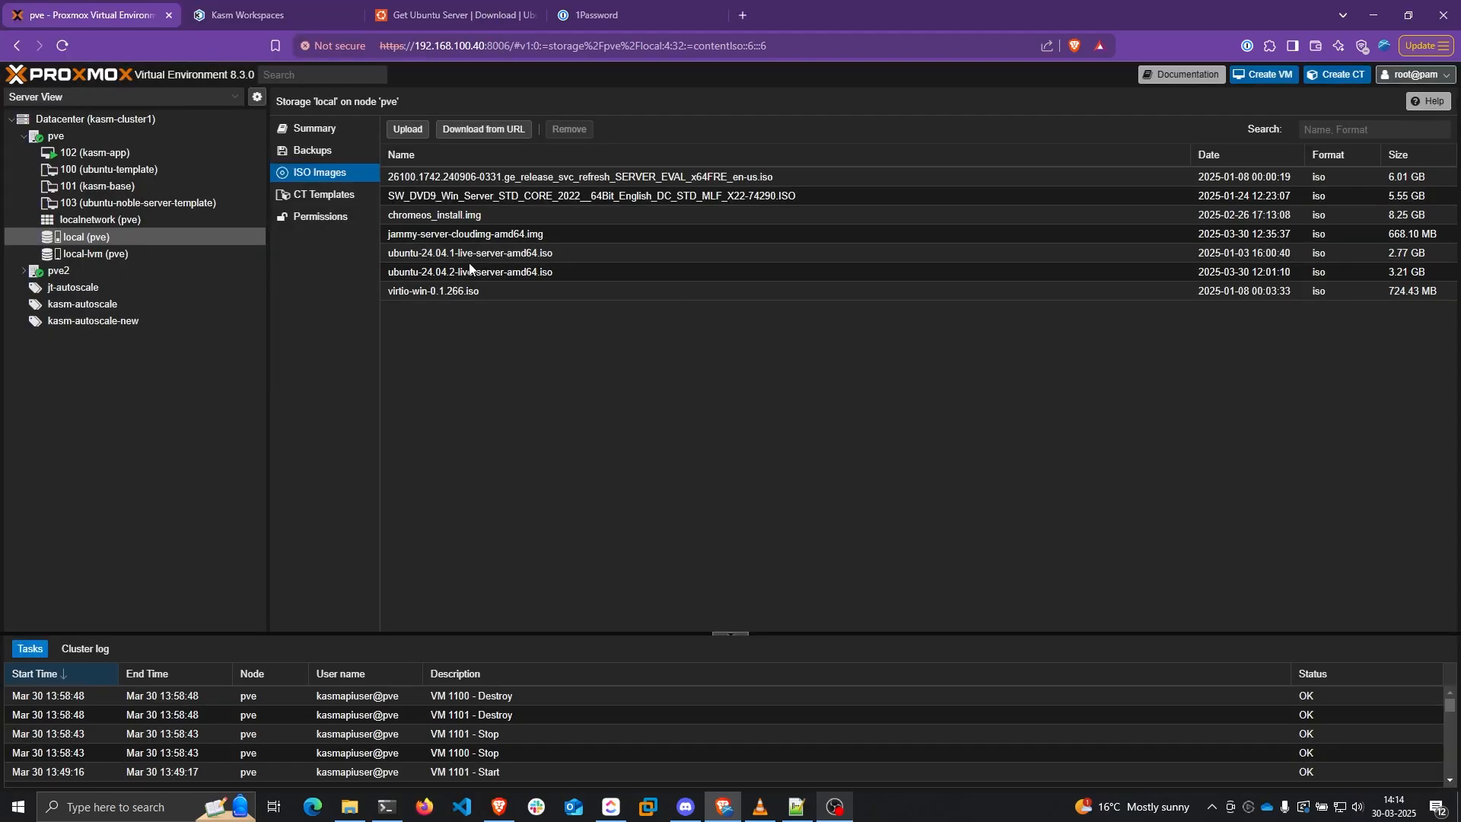
Check the ubuntu-24.04.2 server ISO is present, then launch the Create VM wizard (VM ID 104)
{"action": "left_click", "coordinate": [573, 271]}
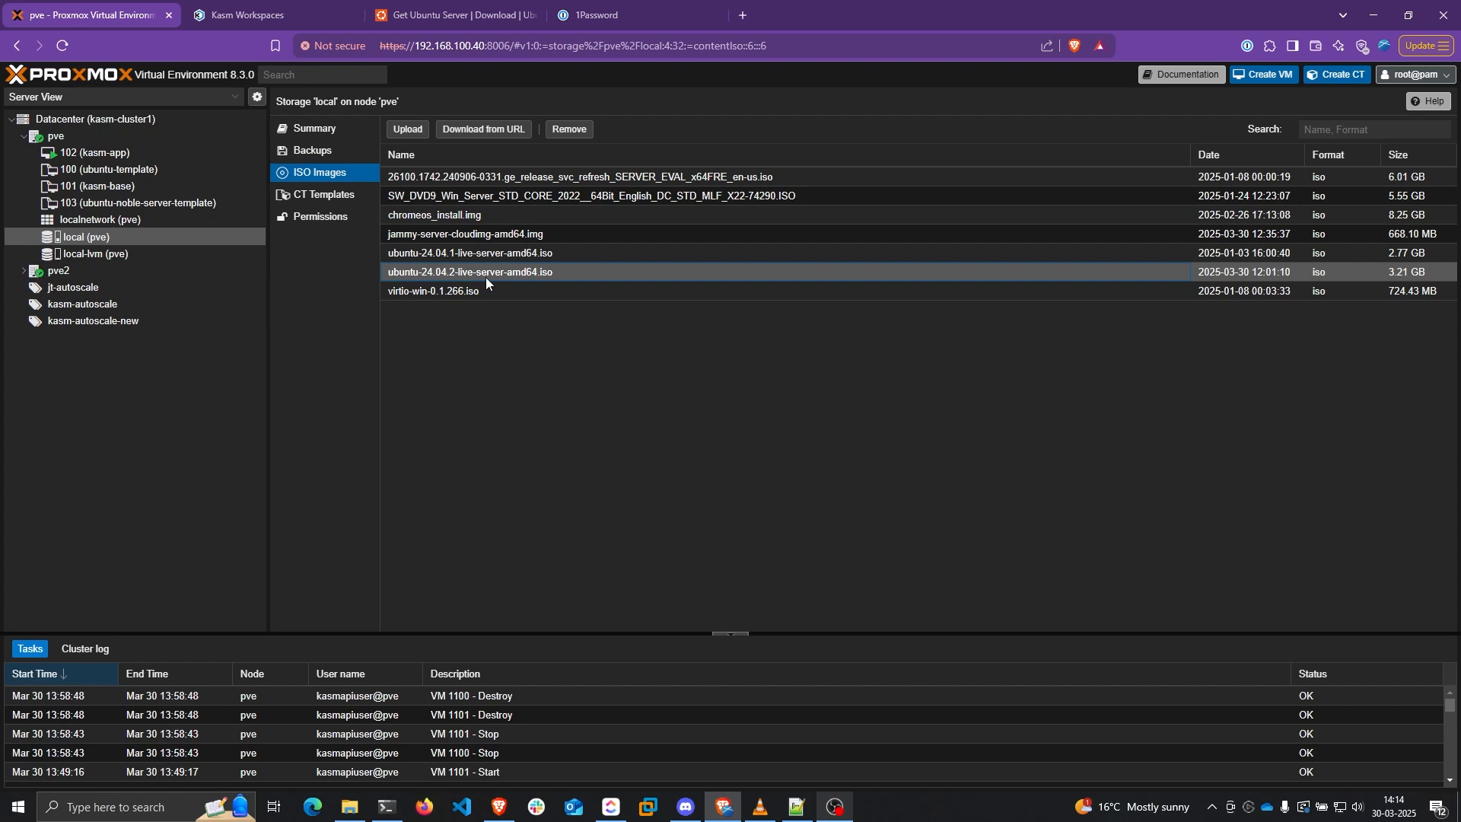
{"action": "left_click", "coordinate": [592, 372]}
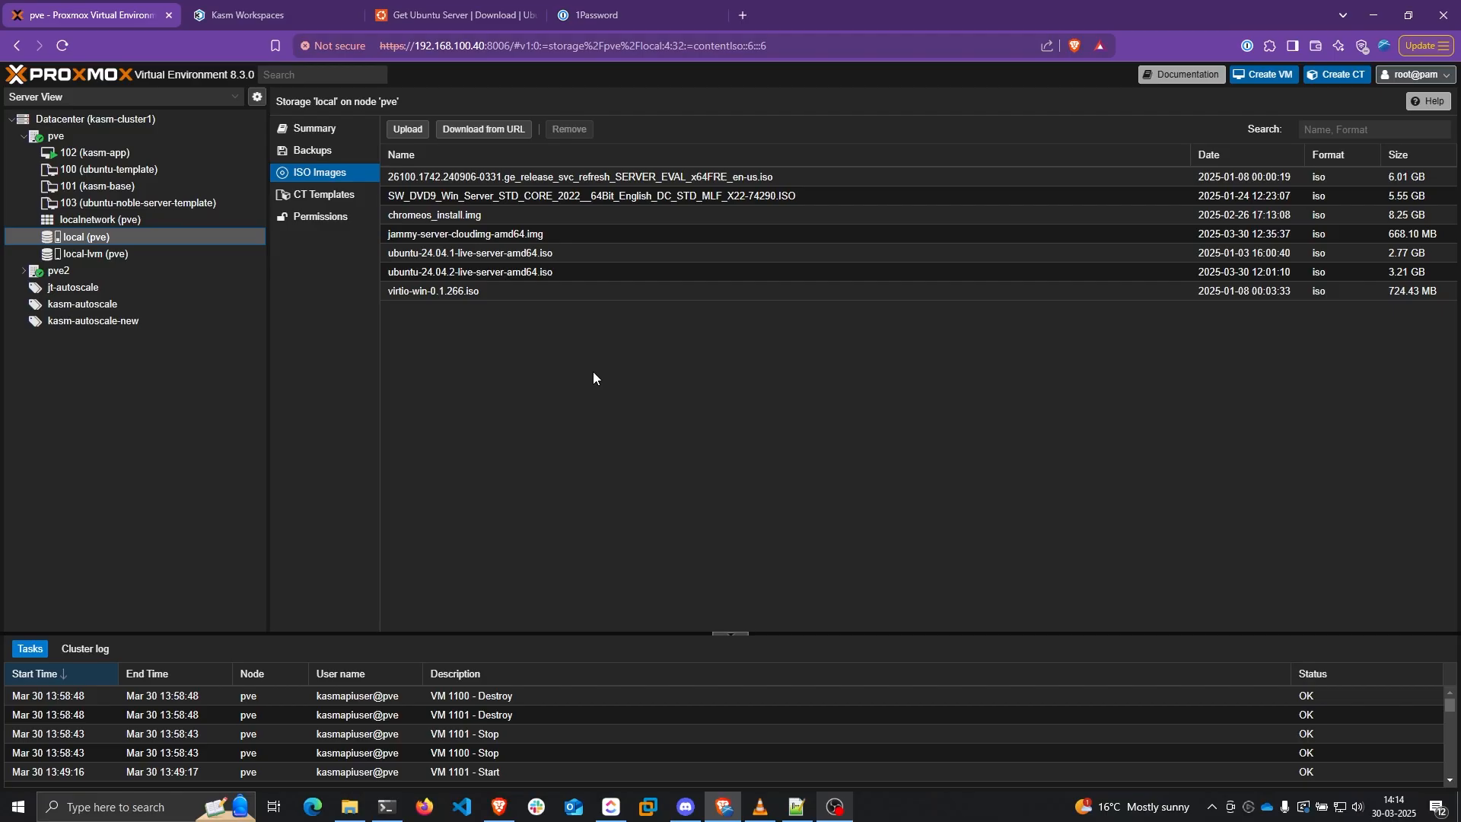
{"action": "left_click", "coordinate": [1263, 75]}
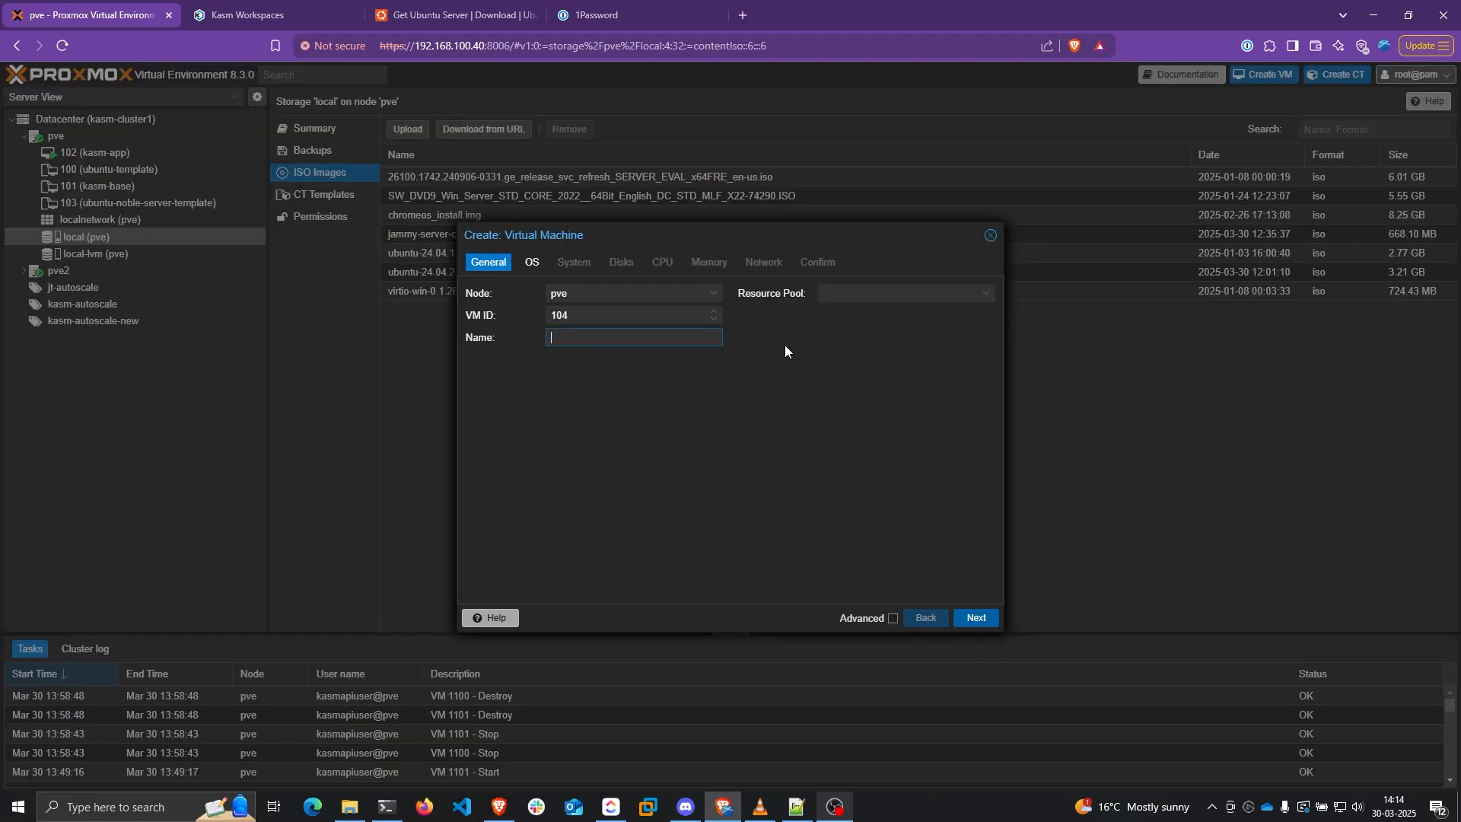
Name the VM ubuntu-server-template and assign it to the kasm-autoscale-new pool
{"action": "type", "text": "ubuntu-server-template"}
{"action": "left_click", "coordinate": [852, 311]}
{"action": "left_click", "coordinate": [851, 294]}
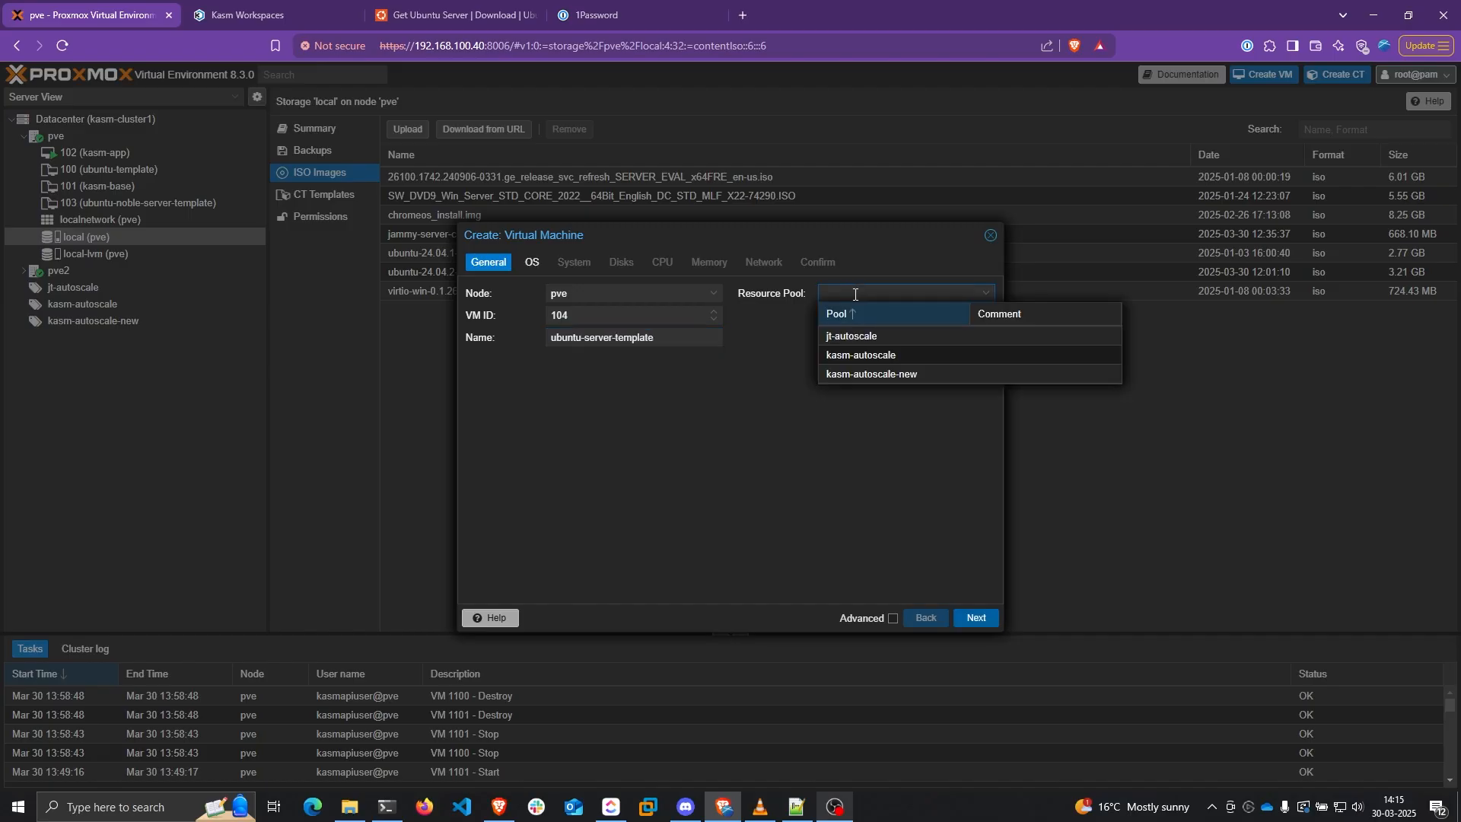
{"action": "left_click", "coordinate": [875, 375]}
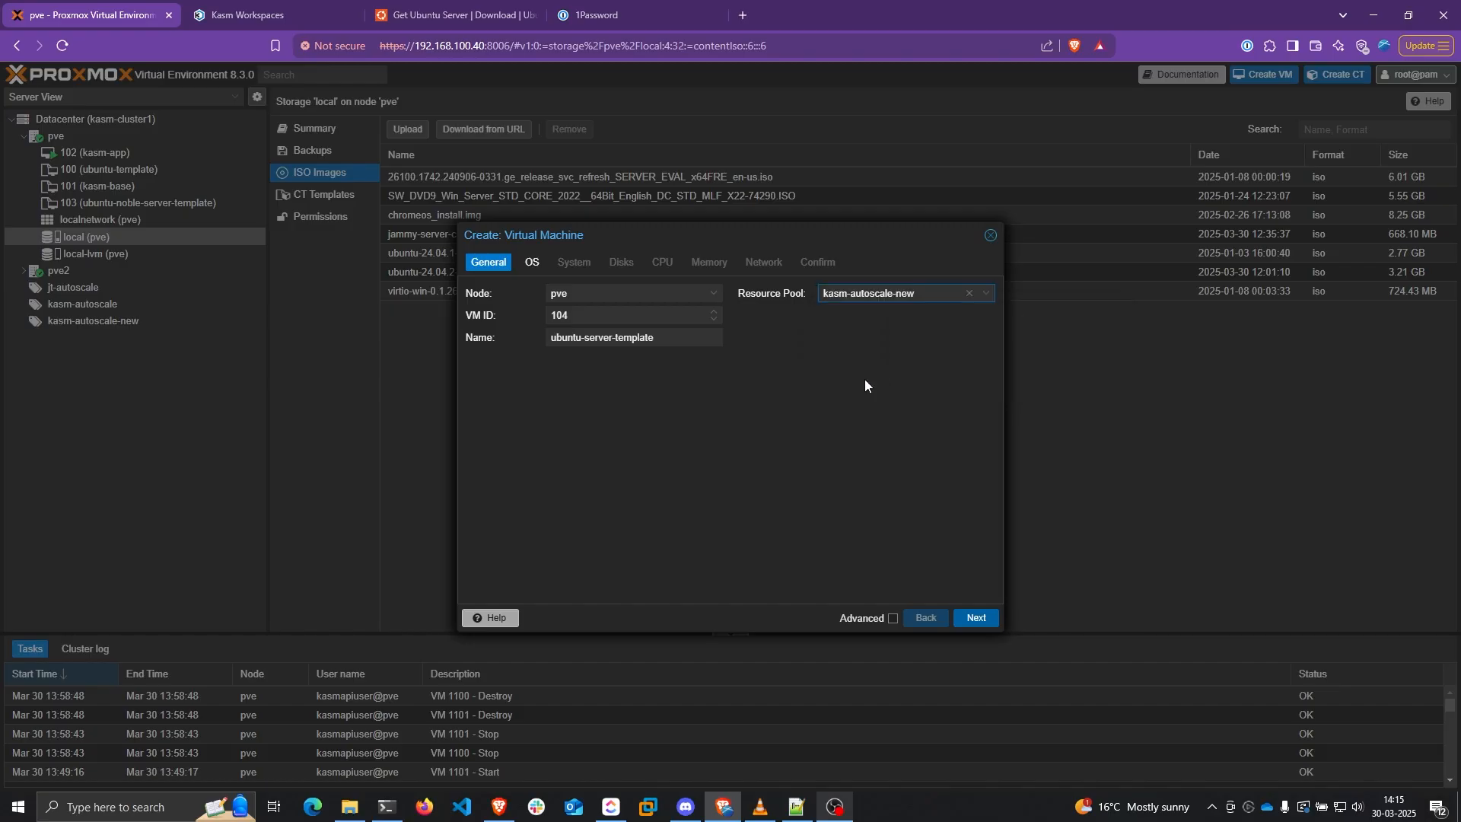
{"action": "left_click", "coordinate": [975, 618]}
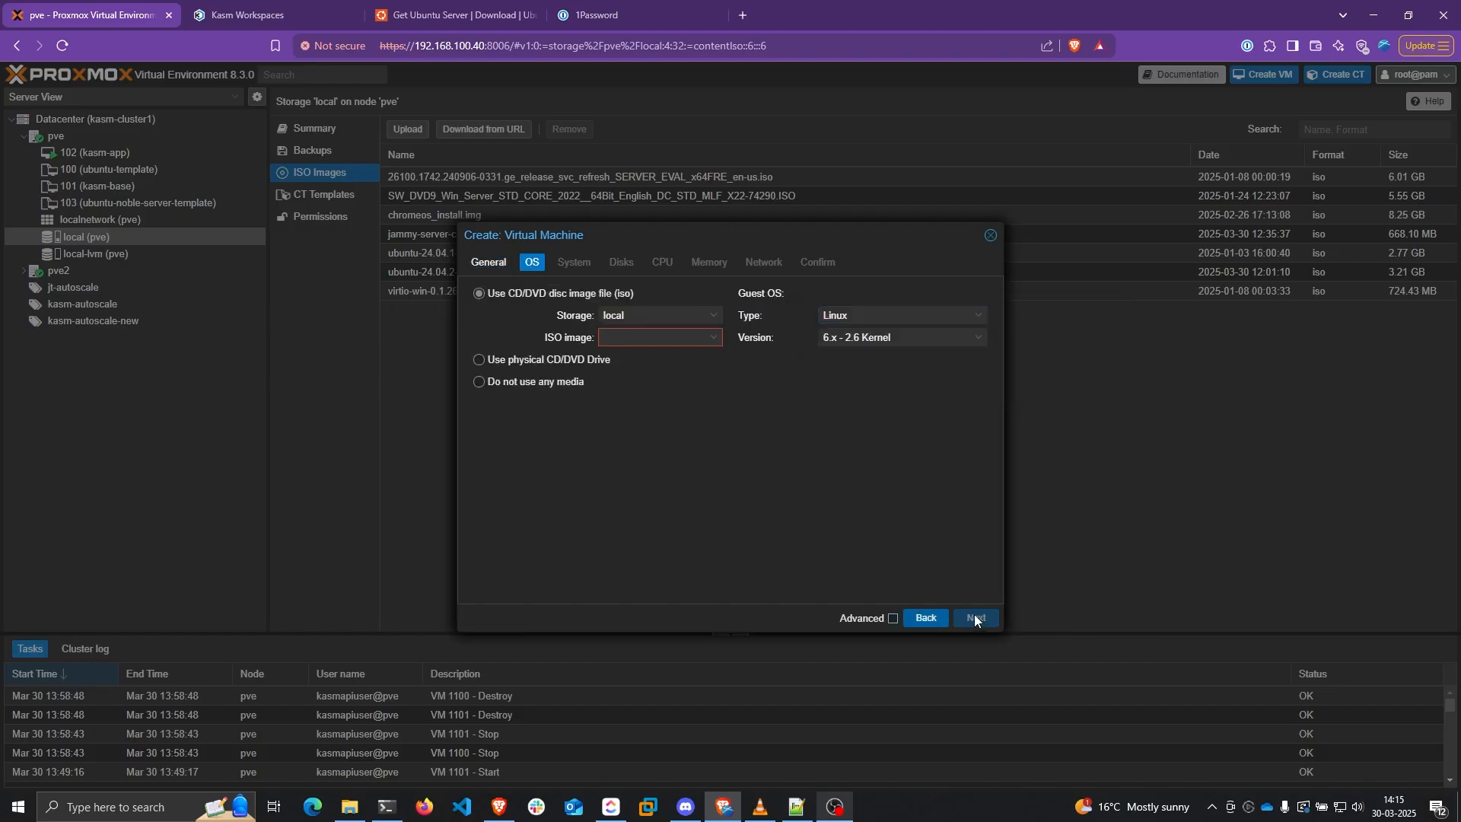
Choose the ubuntu-24.04.2-live-server-amd64.iso boot image with Linux as guest OS type
{"action": "left_click", "coordinate": [715, 338]}
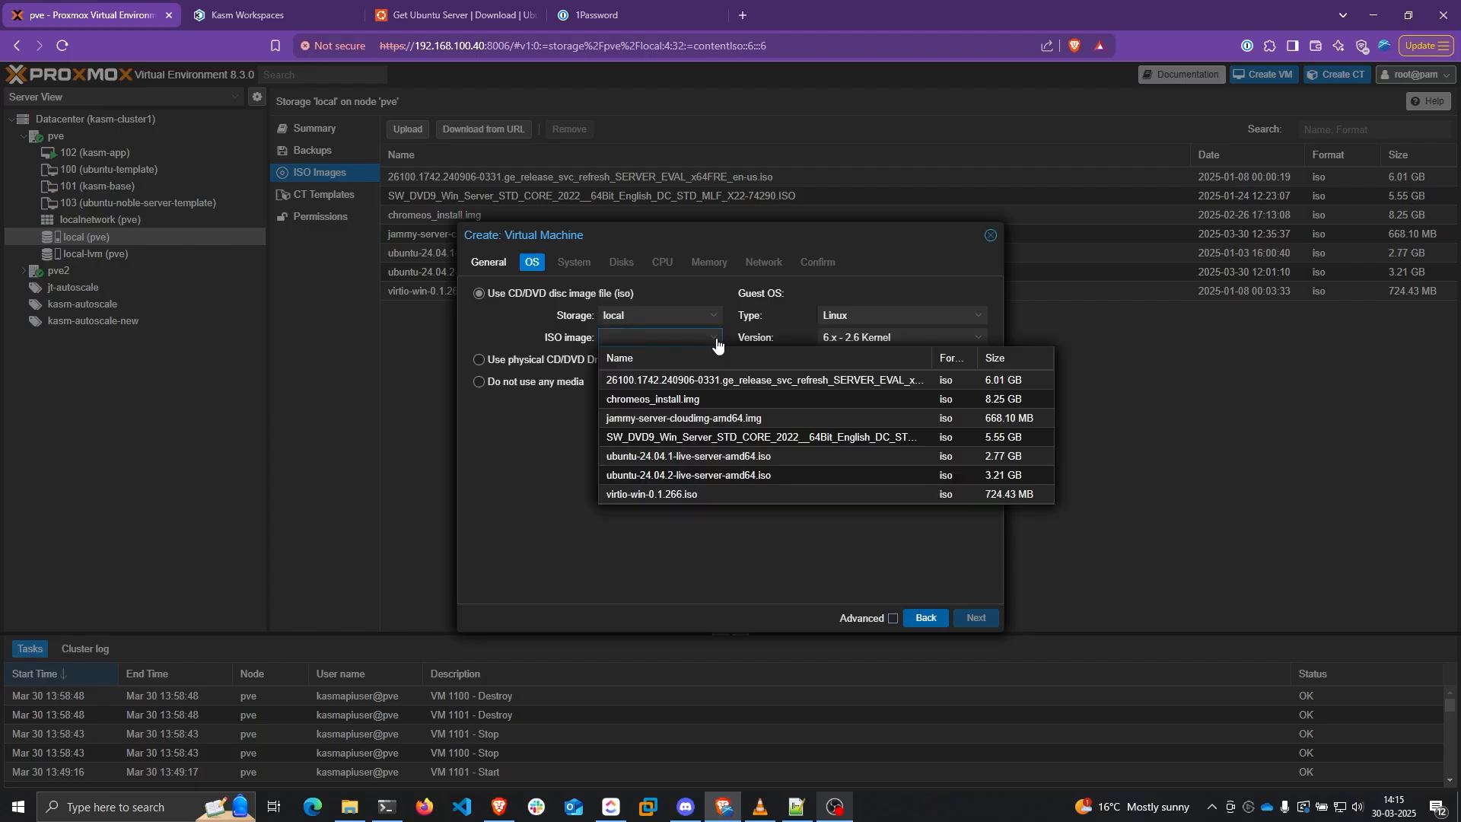
{"action": "left_click", "coordinate": [700, 473]}
{"action": "left_click", "coordinate": [829, 316]}
{"action": "left_click", "coordinate": [851, 335]}
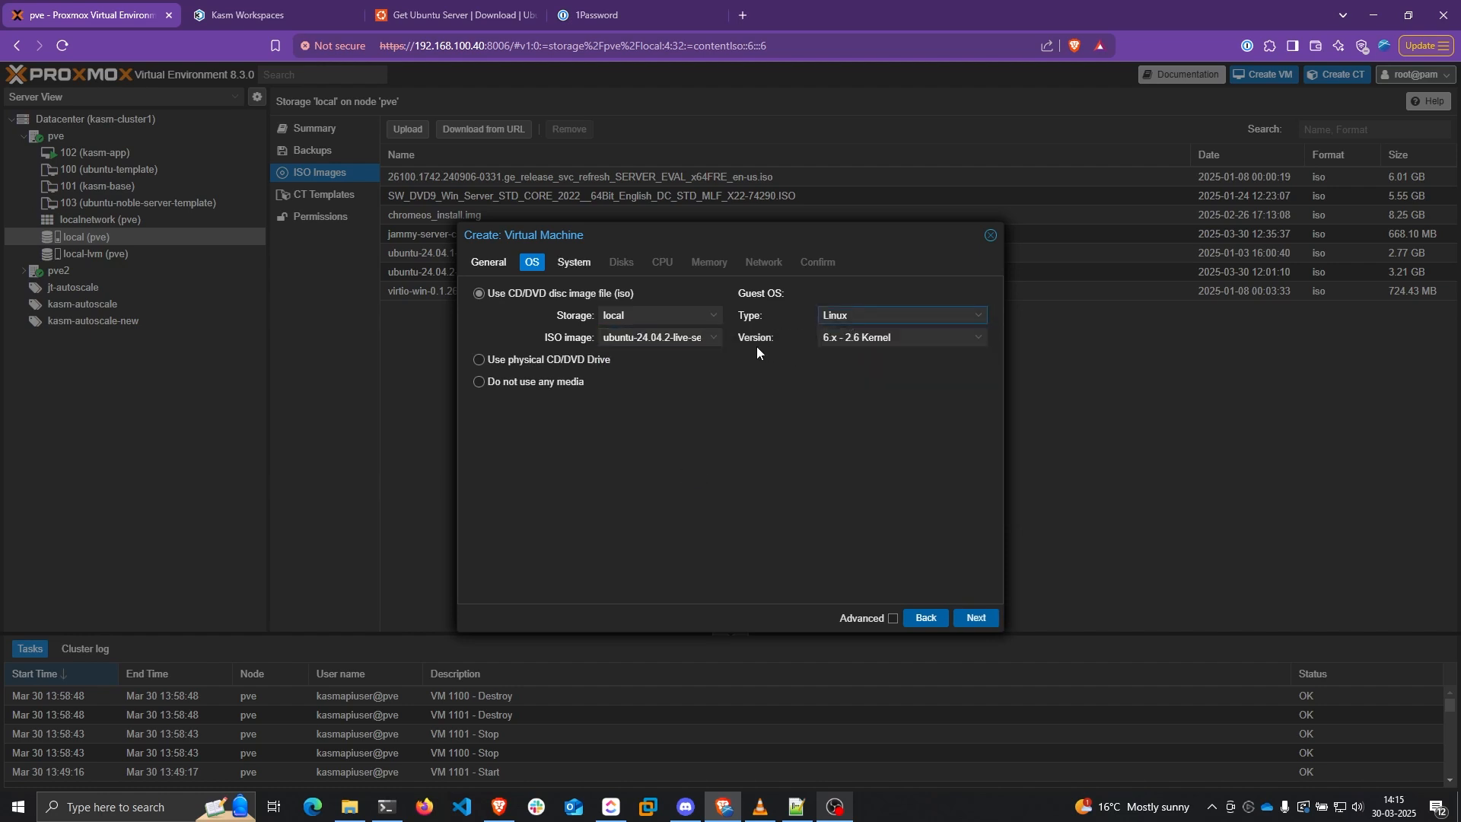
{"action": "left_click", "coordinate": [975, 618]}
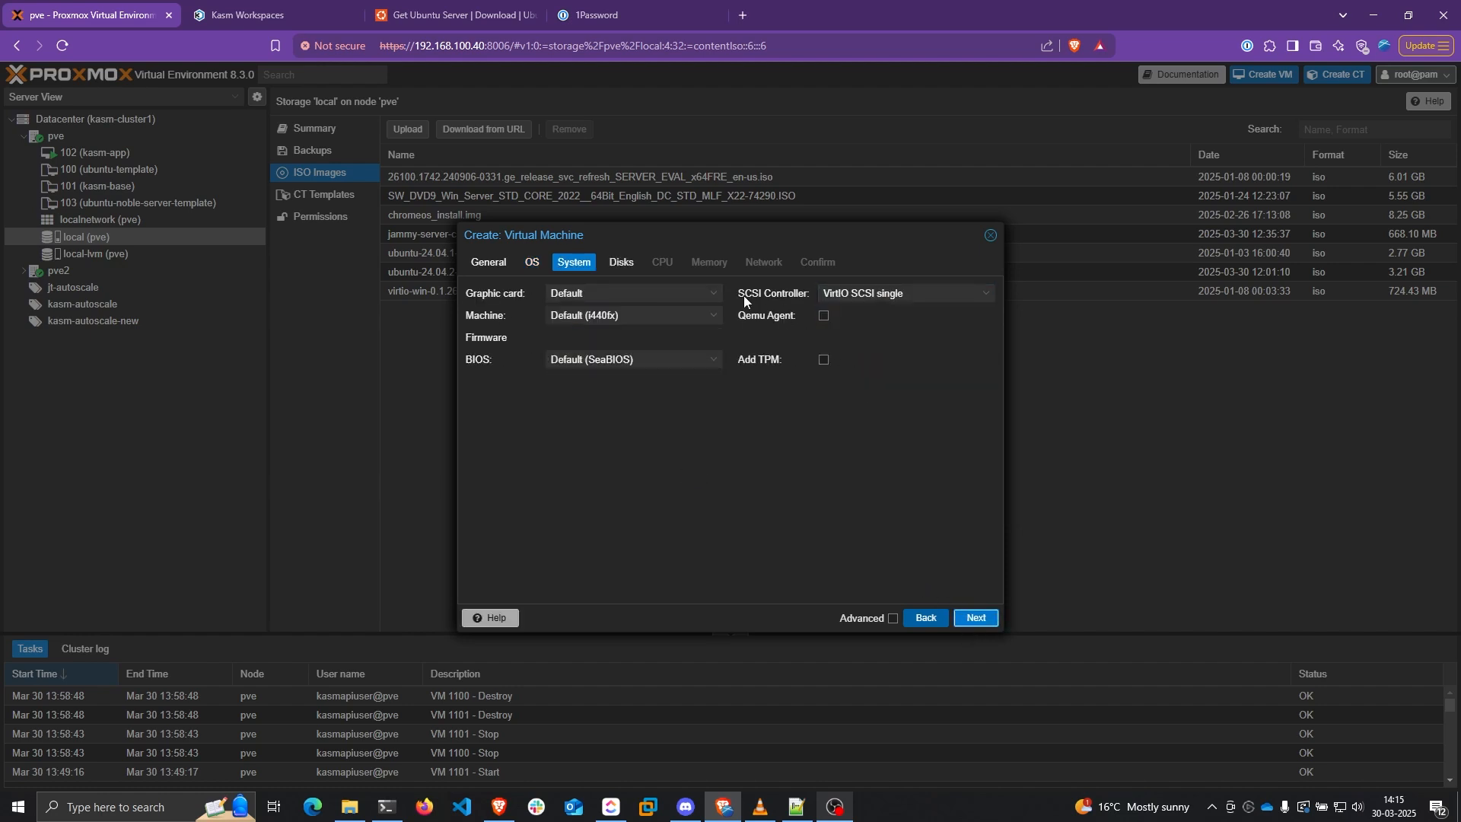
Keep the VirtIO SCSI single controller and set a 32 GiB VirtIO Block disk
{"action": "left_click", "coordinate": [868, 296]}
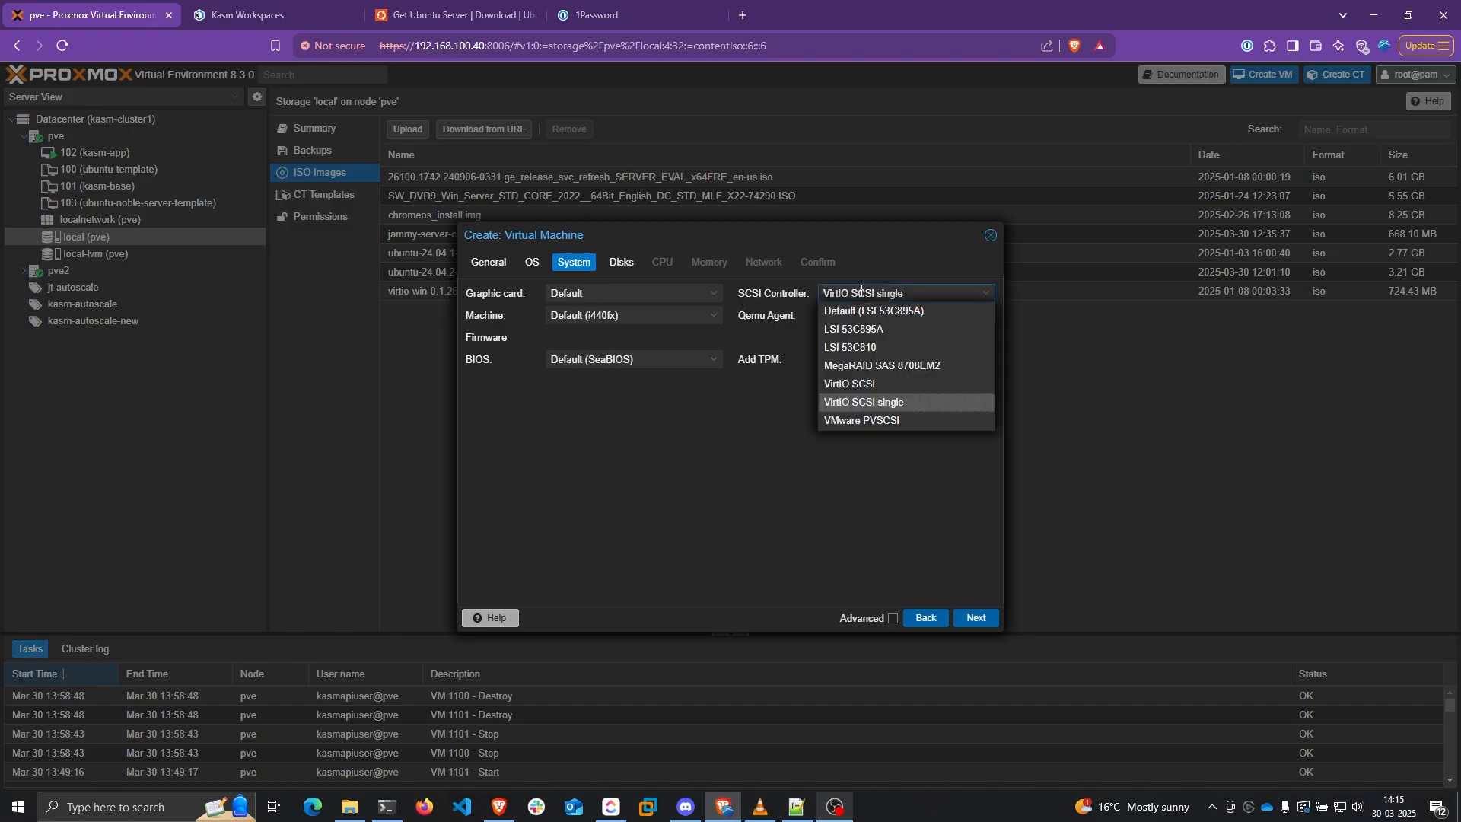
{"action": "left_click", "coordinate": [866, 409]}
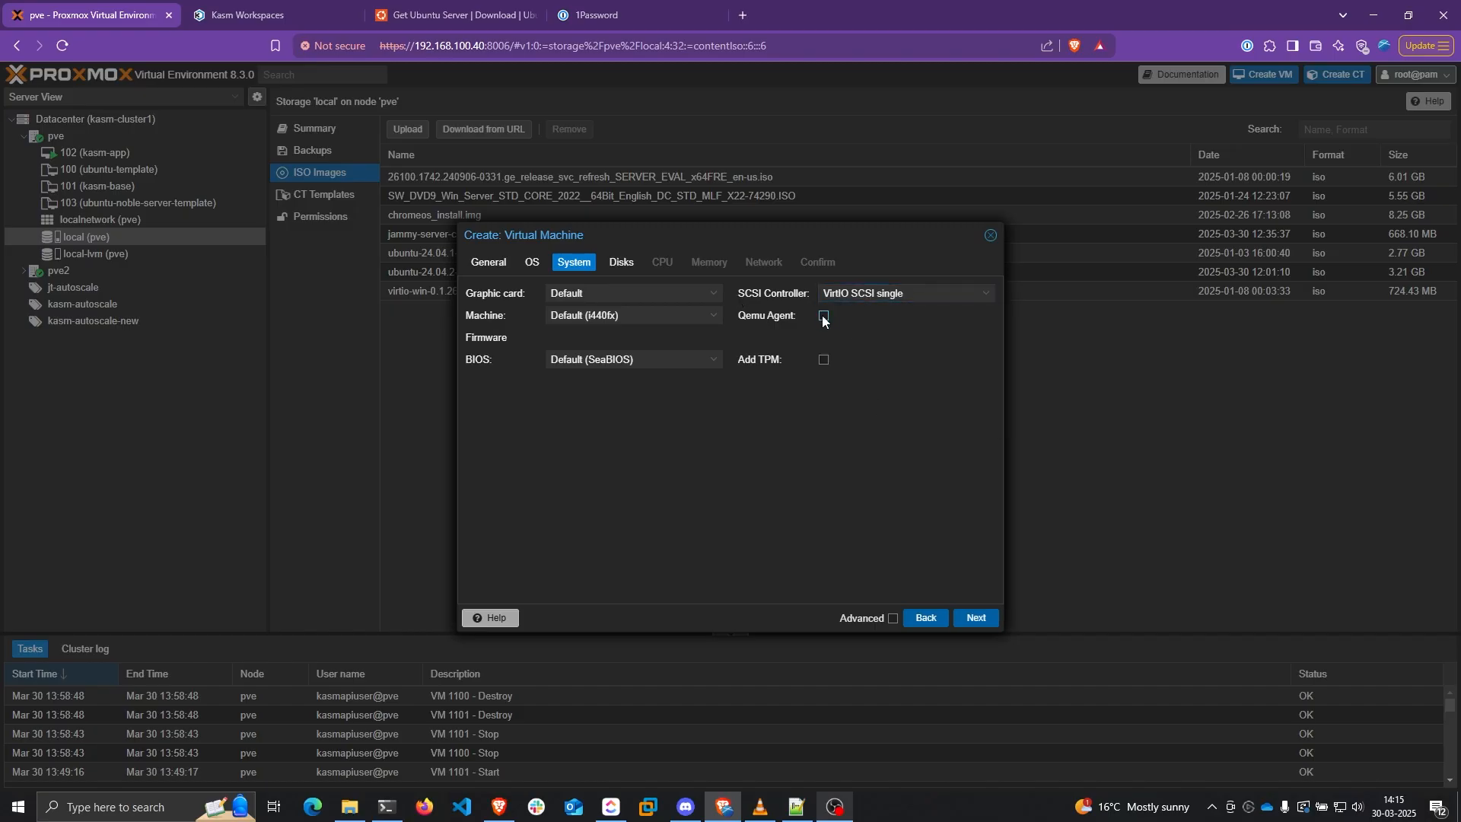
{"action": "left_click", "coordinate": [971, 616]}
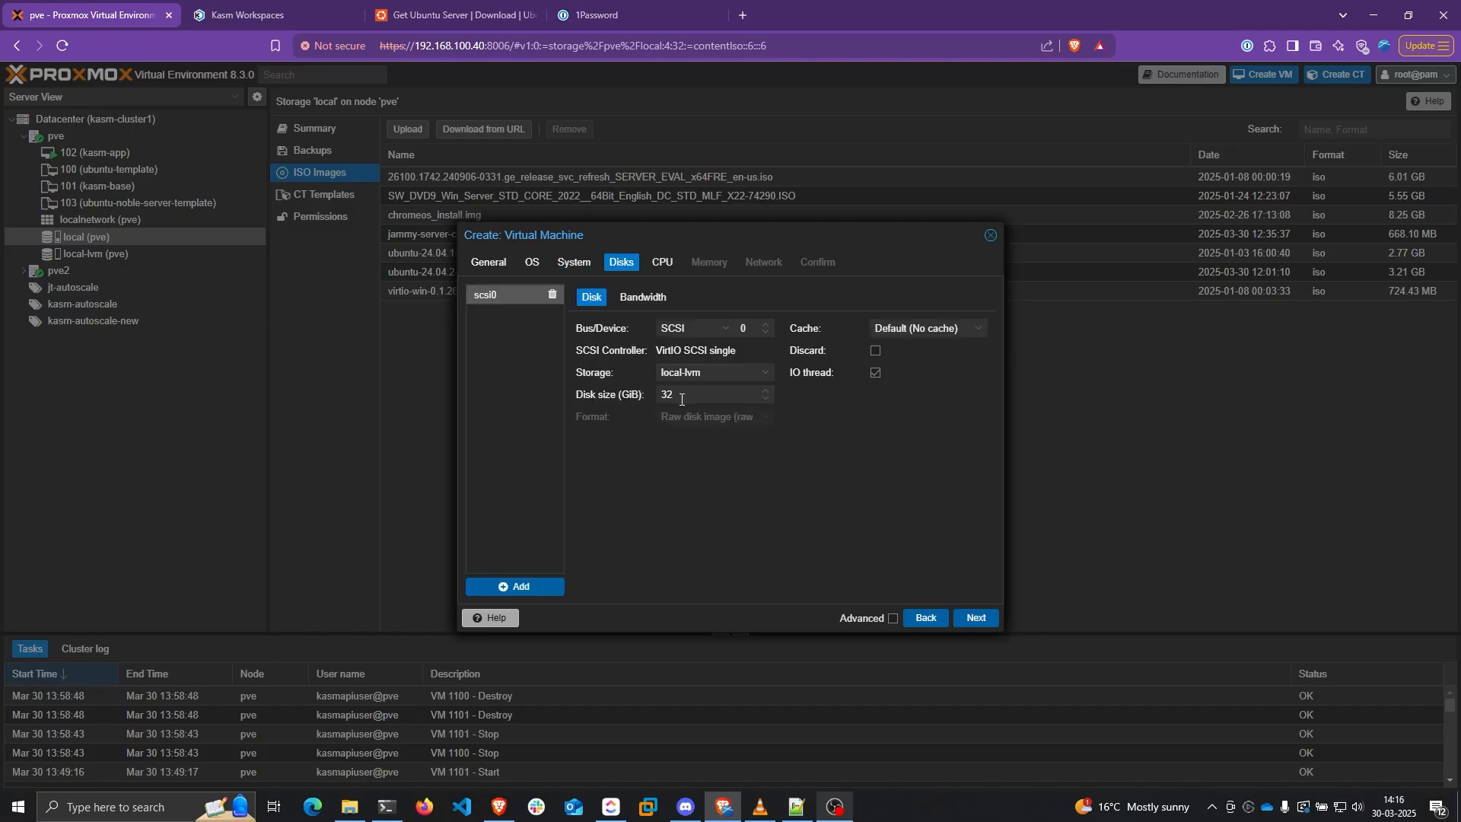
{"action": "left_click_drag", "start_coordinate": [682, 399], "coordinate": [659, 401]}
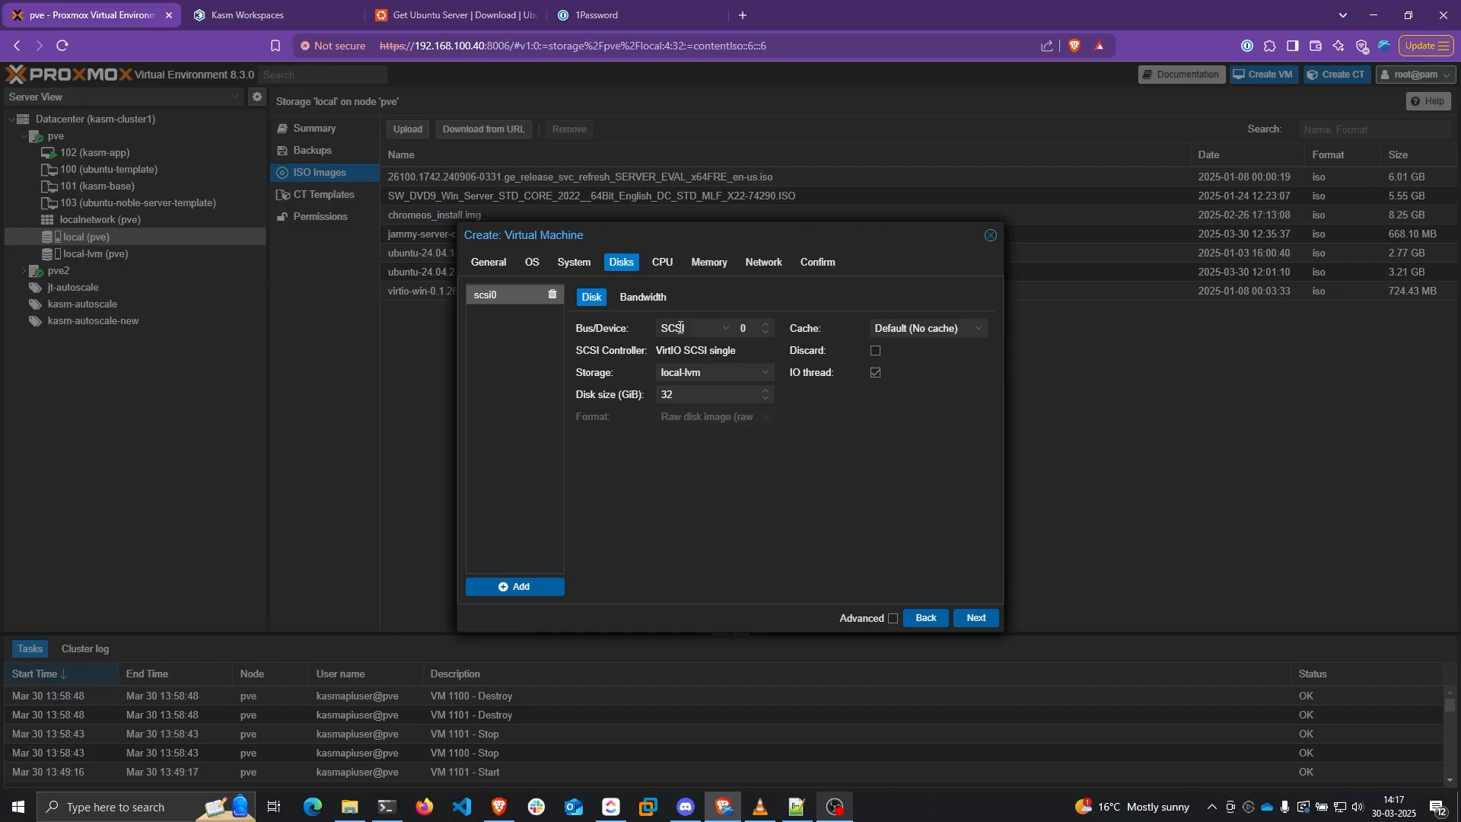
{"action": "left_click", "coordinate": [680, 328]}
{"action": "left_click", "coordinate": [692, 383]}
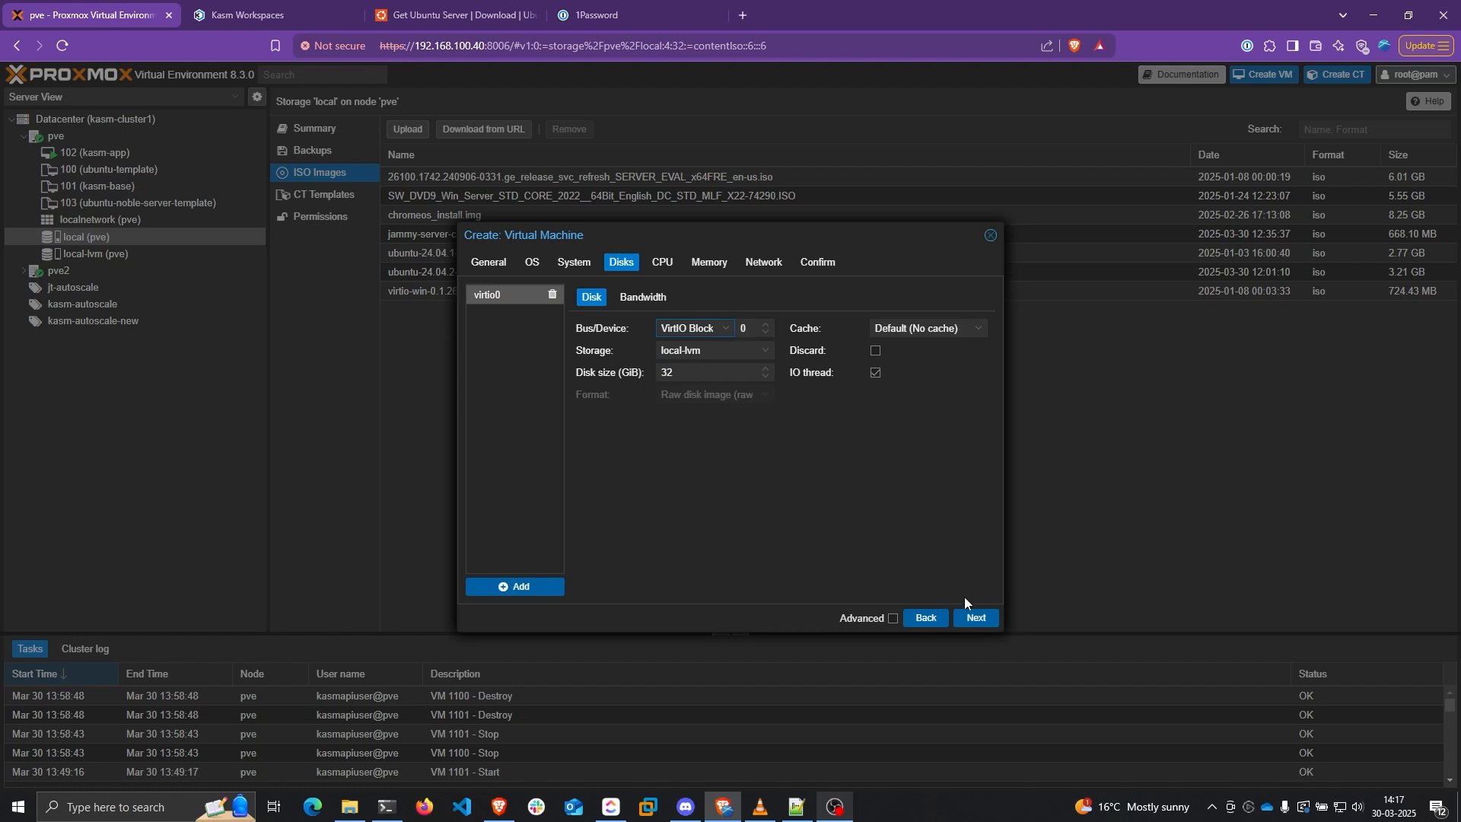
Set 2 cores of CPU type host, 4096 MiB memory and VirtIO networking, then review the summary
{"action": "left_click", "coordinate": [977, 619]}
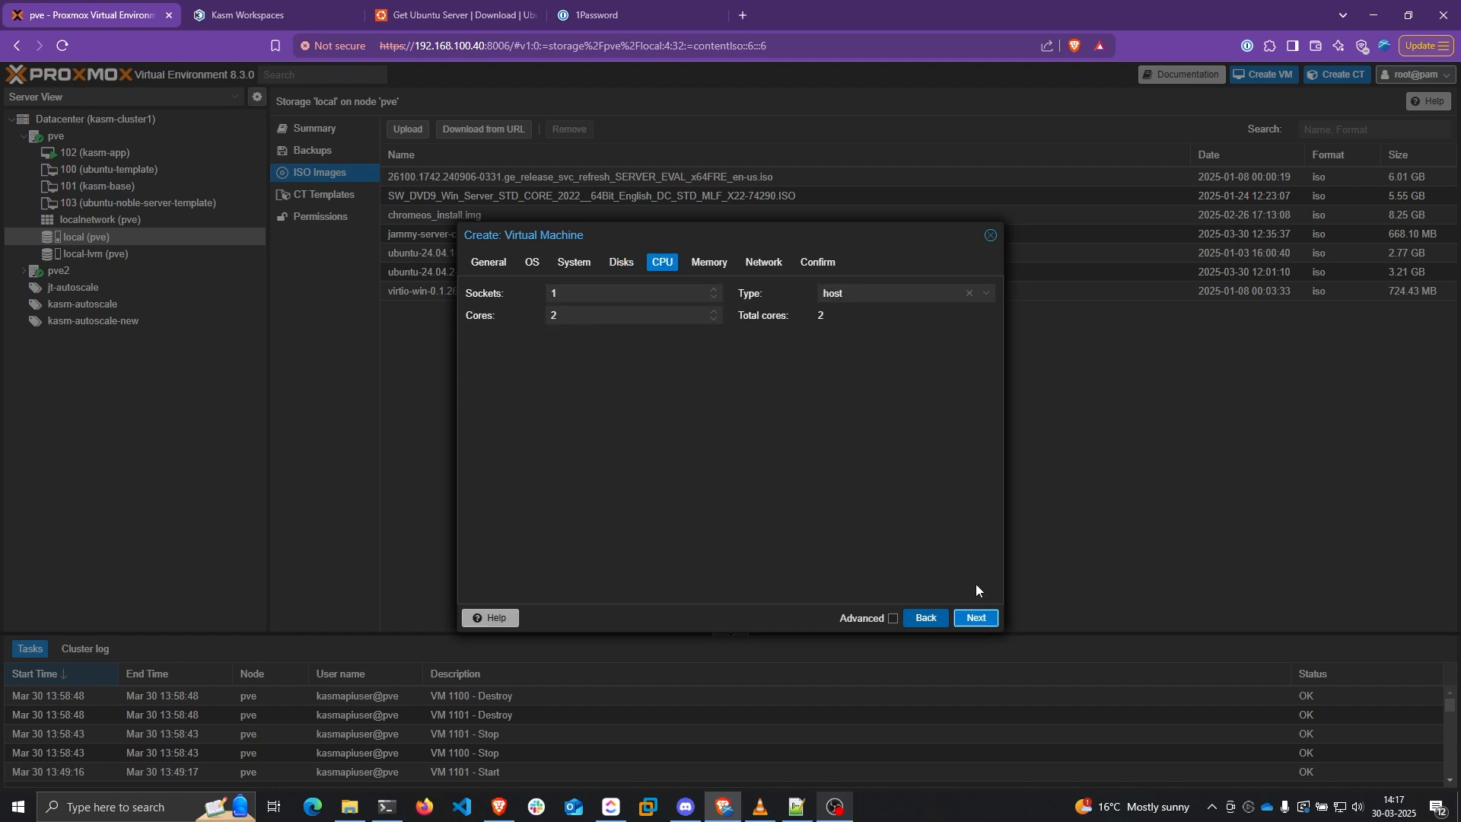
{"action": "left_click", "coordinate": [578, 315]}
{"action": "left_click", "coordinate": [878, 296]}
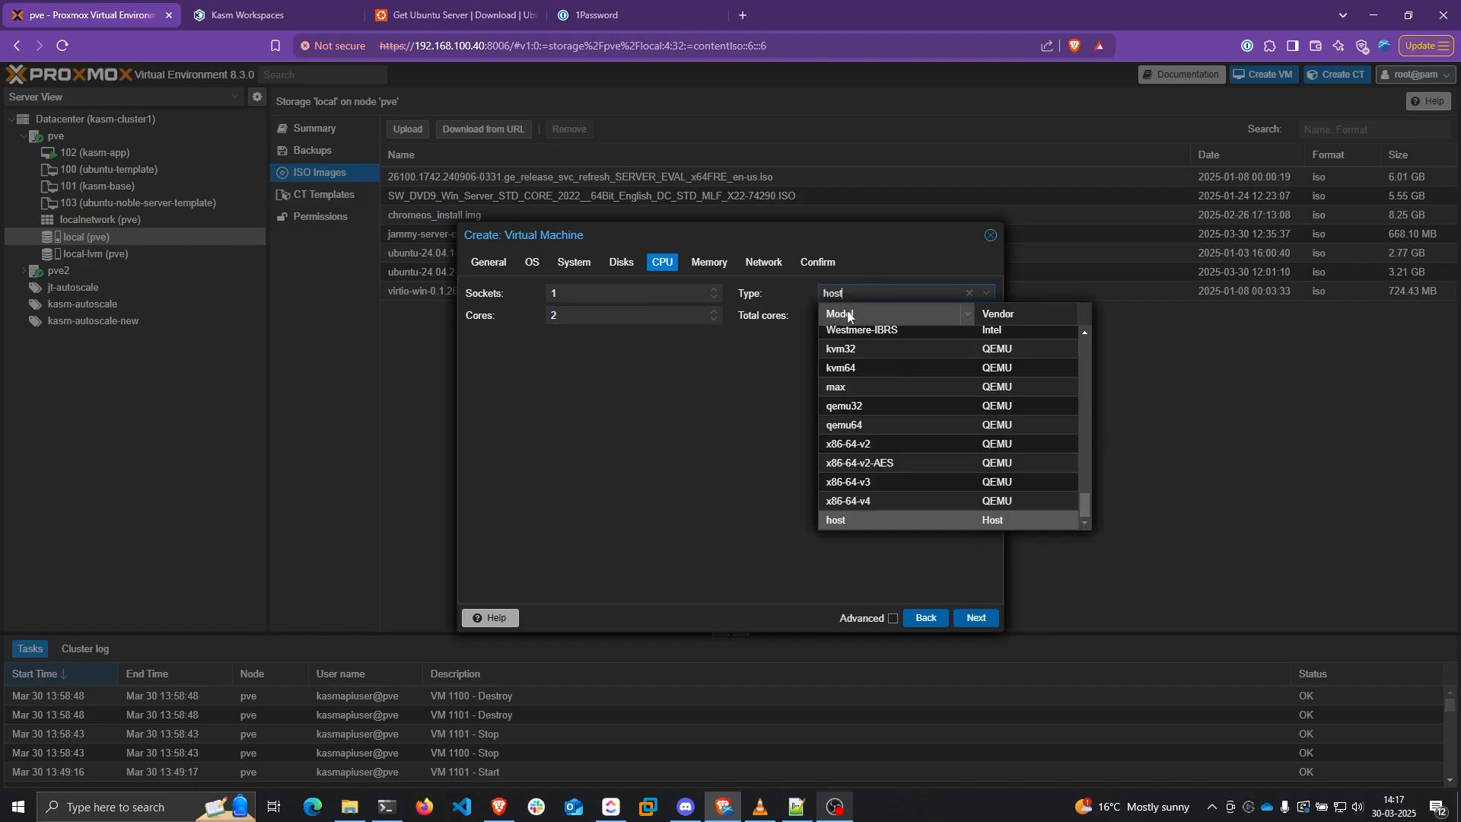
{"action": "left_click", "coordinate": [841, 522]}
{"action": "left_click", "coordinate": [970, 618]}
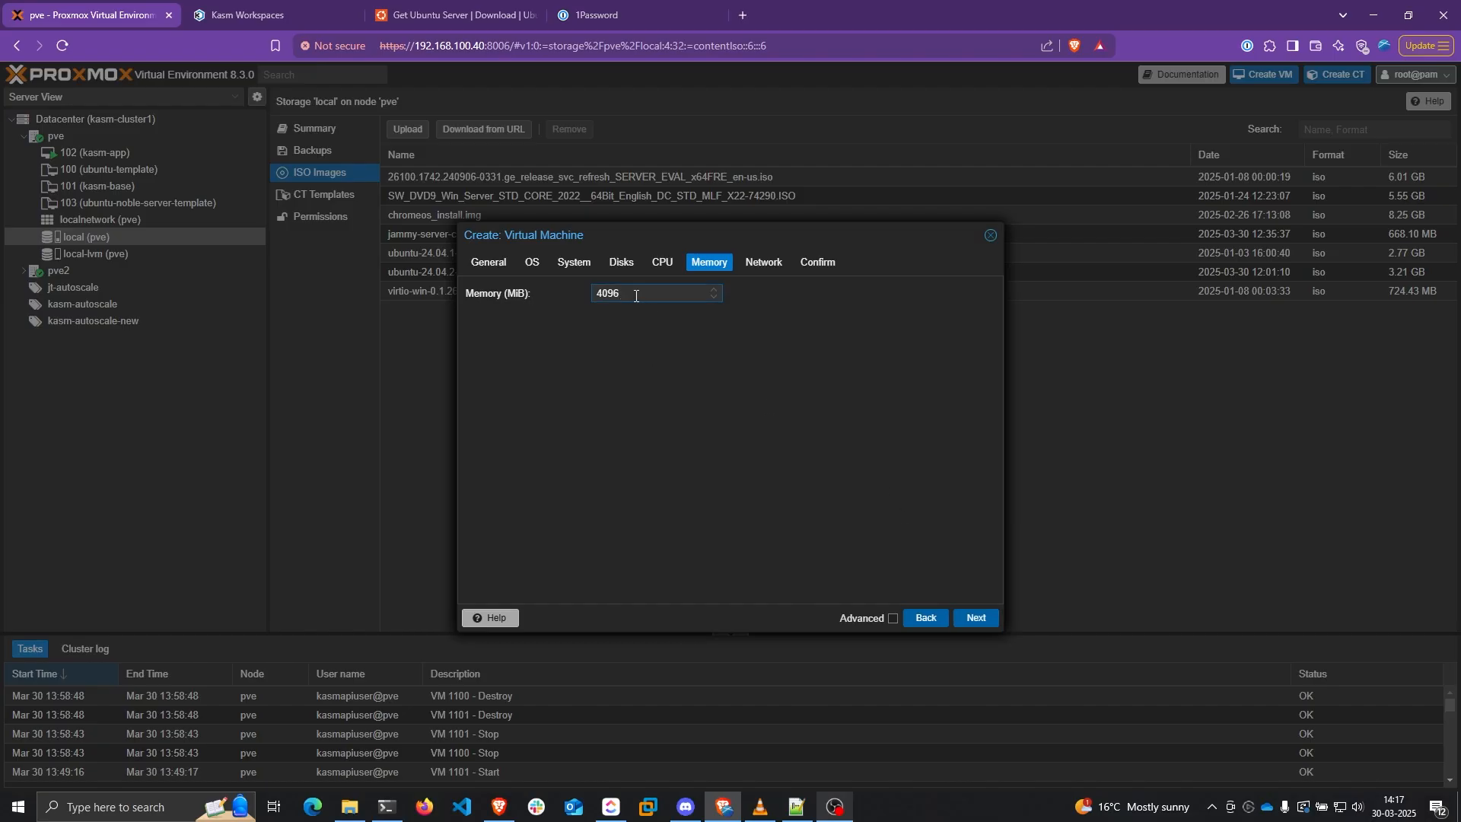
{"action": "left_click", "coordinate": [976, 618]}
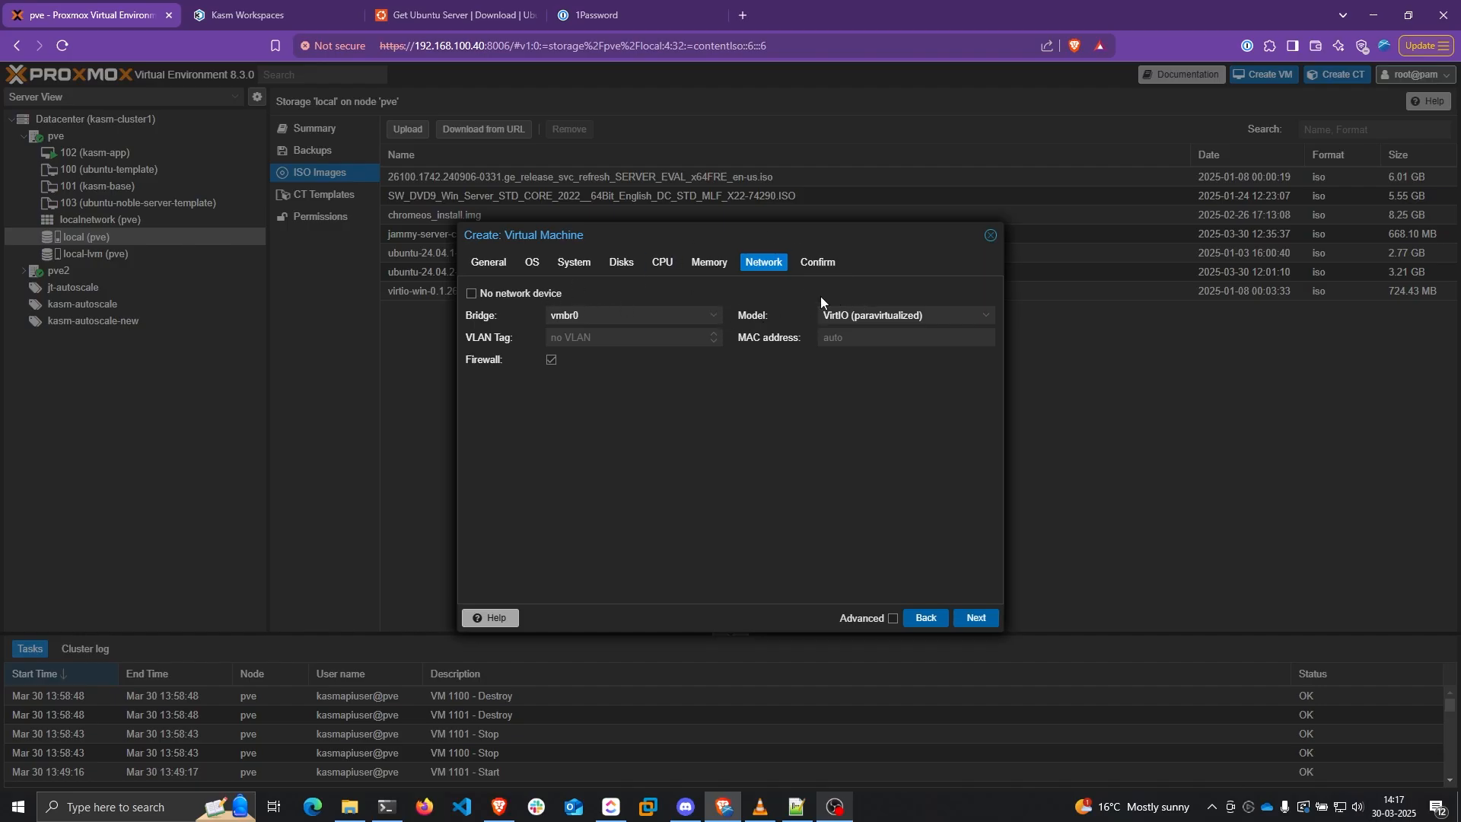
{"action": "left_click", "coordinate": [836, 315]}
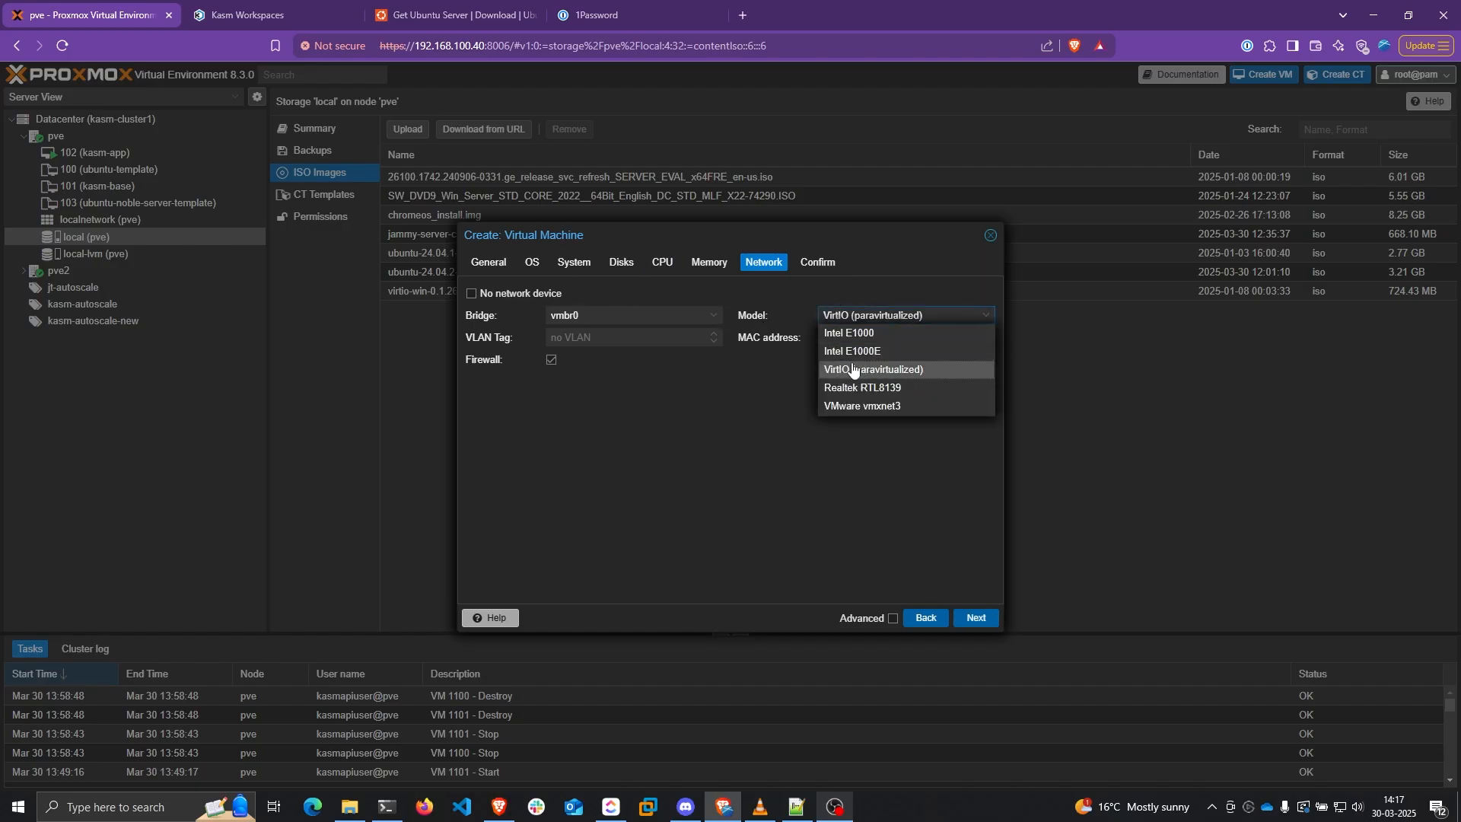
{"action": "left_click", "coordinate": [869, 366]}
{"action": "left_click", "coordinate": [980, 618]}
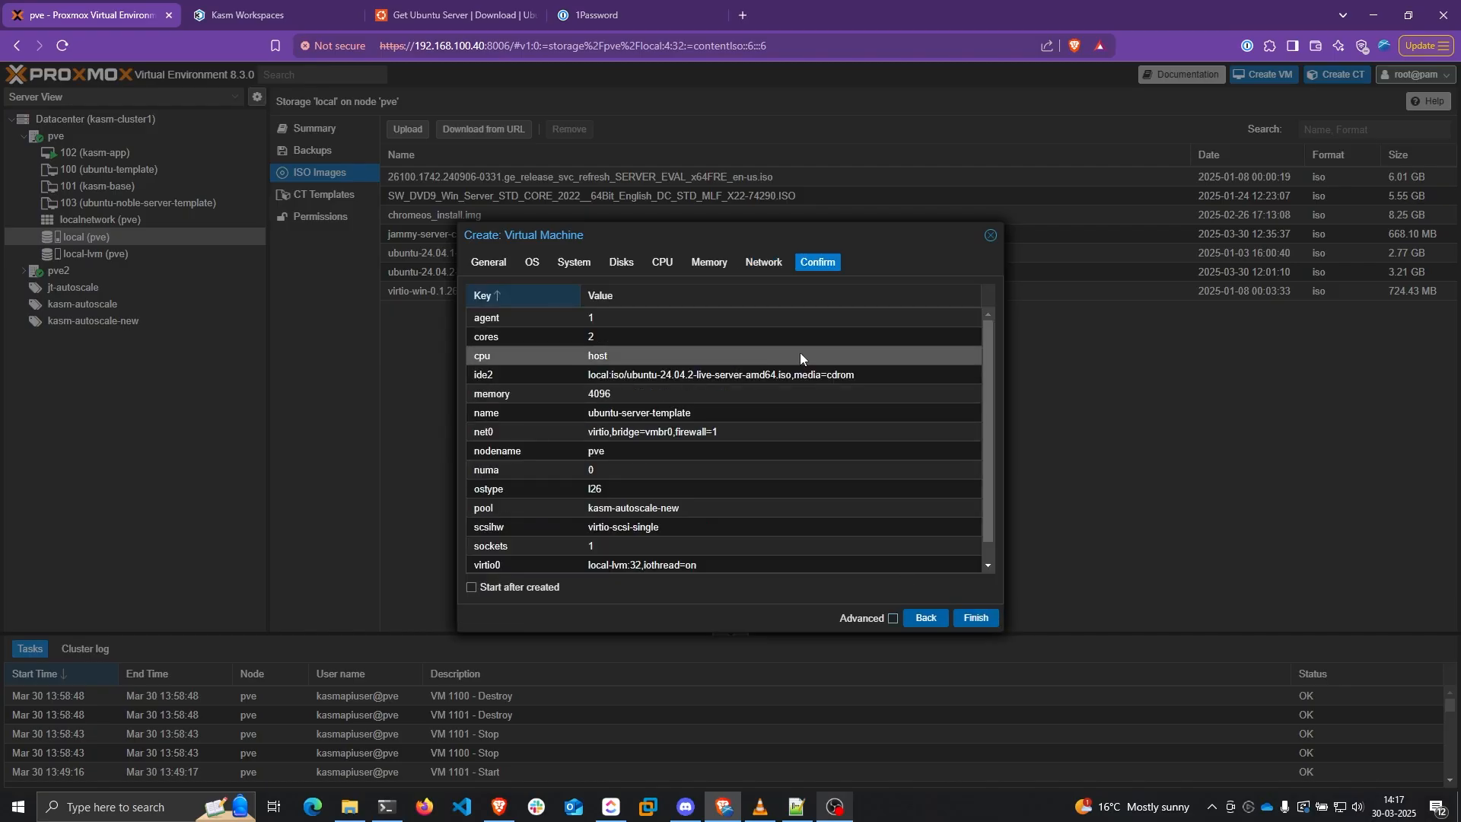
{"action": "scroll", "coordinate": [938, 368], "scroll_direction": "up", "scroll_amount": 1}
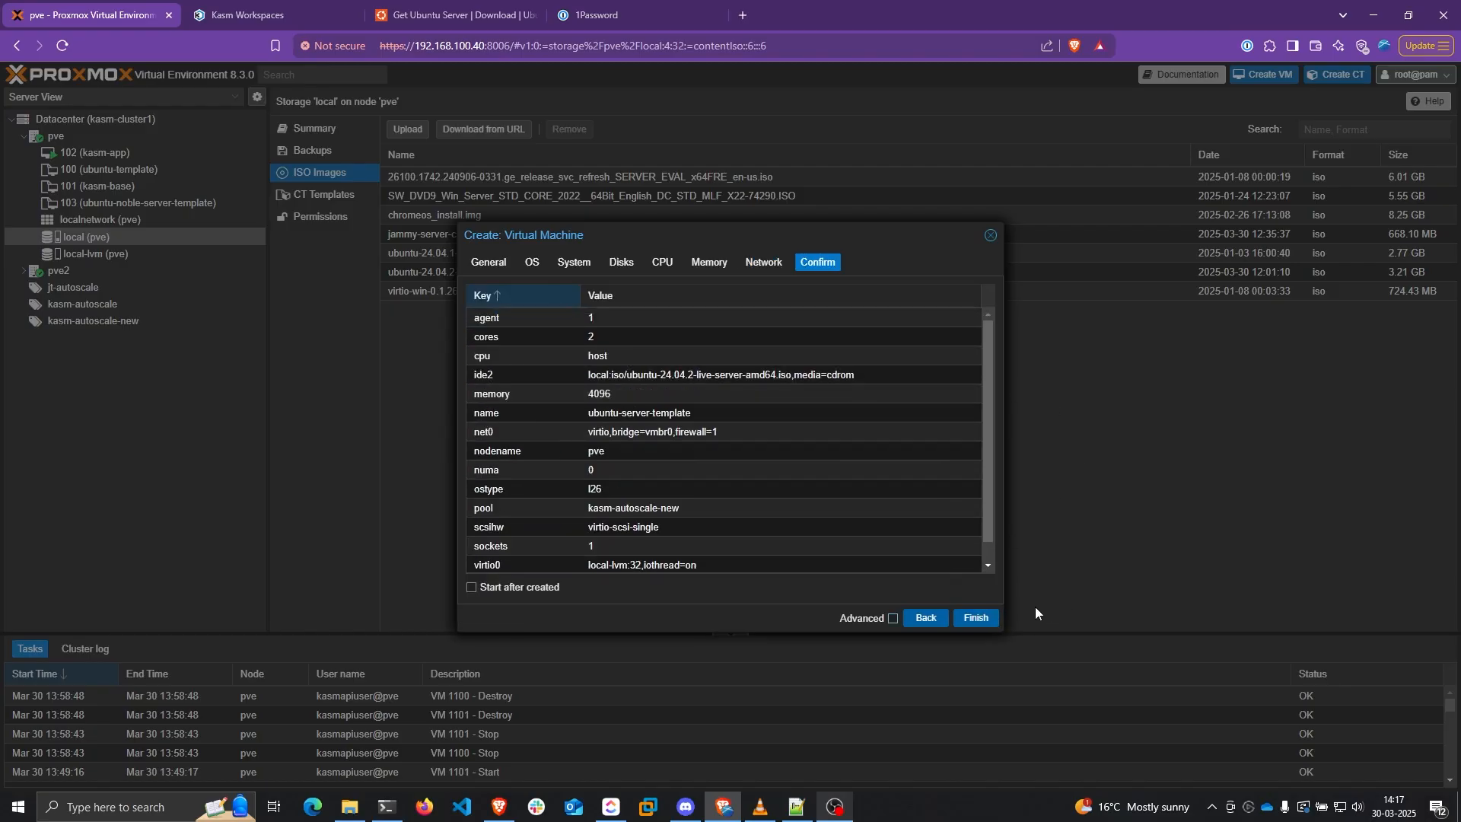
Finish creating VM 104 ubuntu-server-template, start it, and open its console centred on screen
{"action": "left_click", "coordinate": [976, 619]}
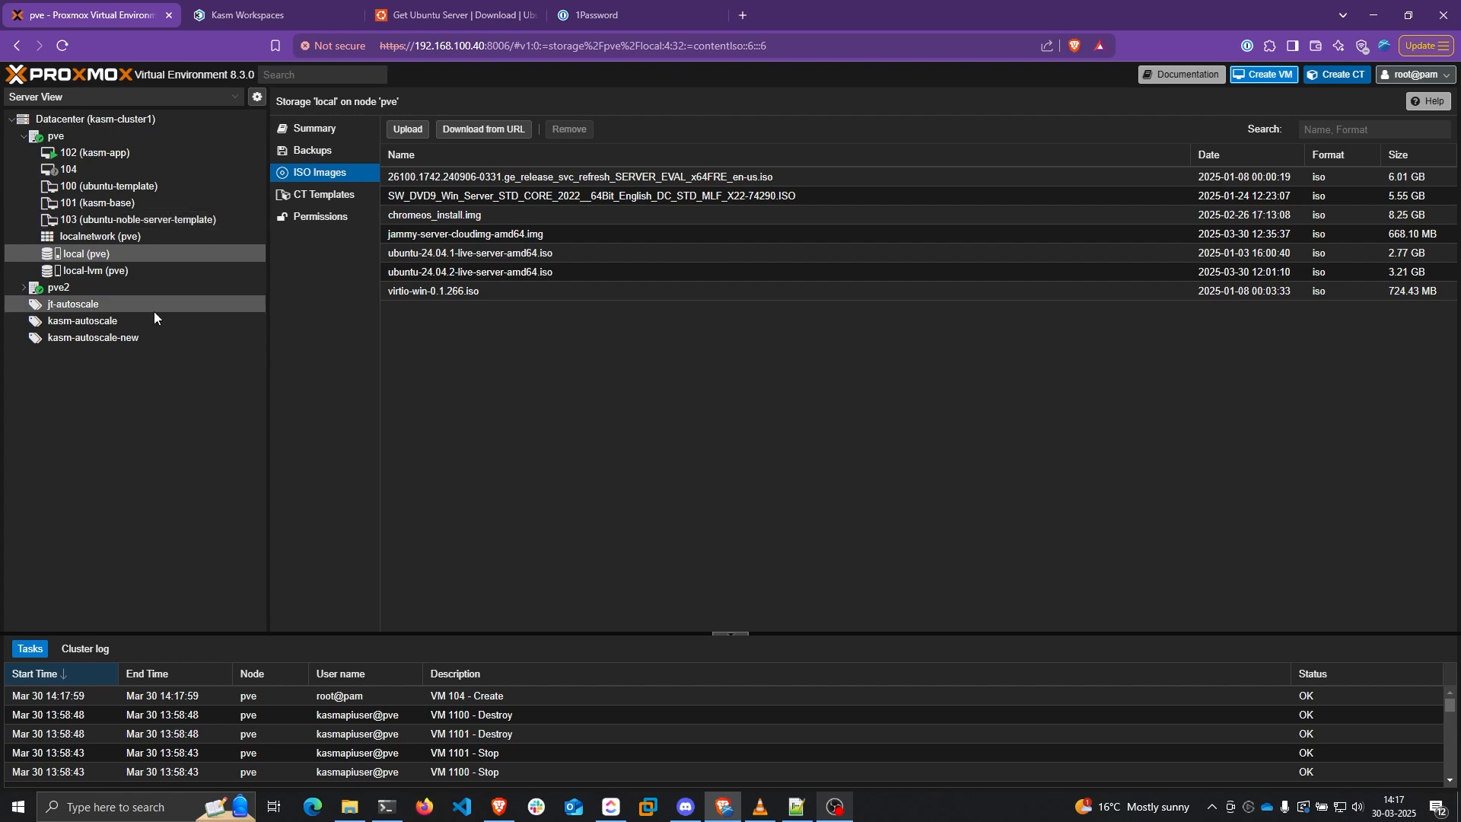
{"action": "left_click", "coordinate": [124, 170]}
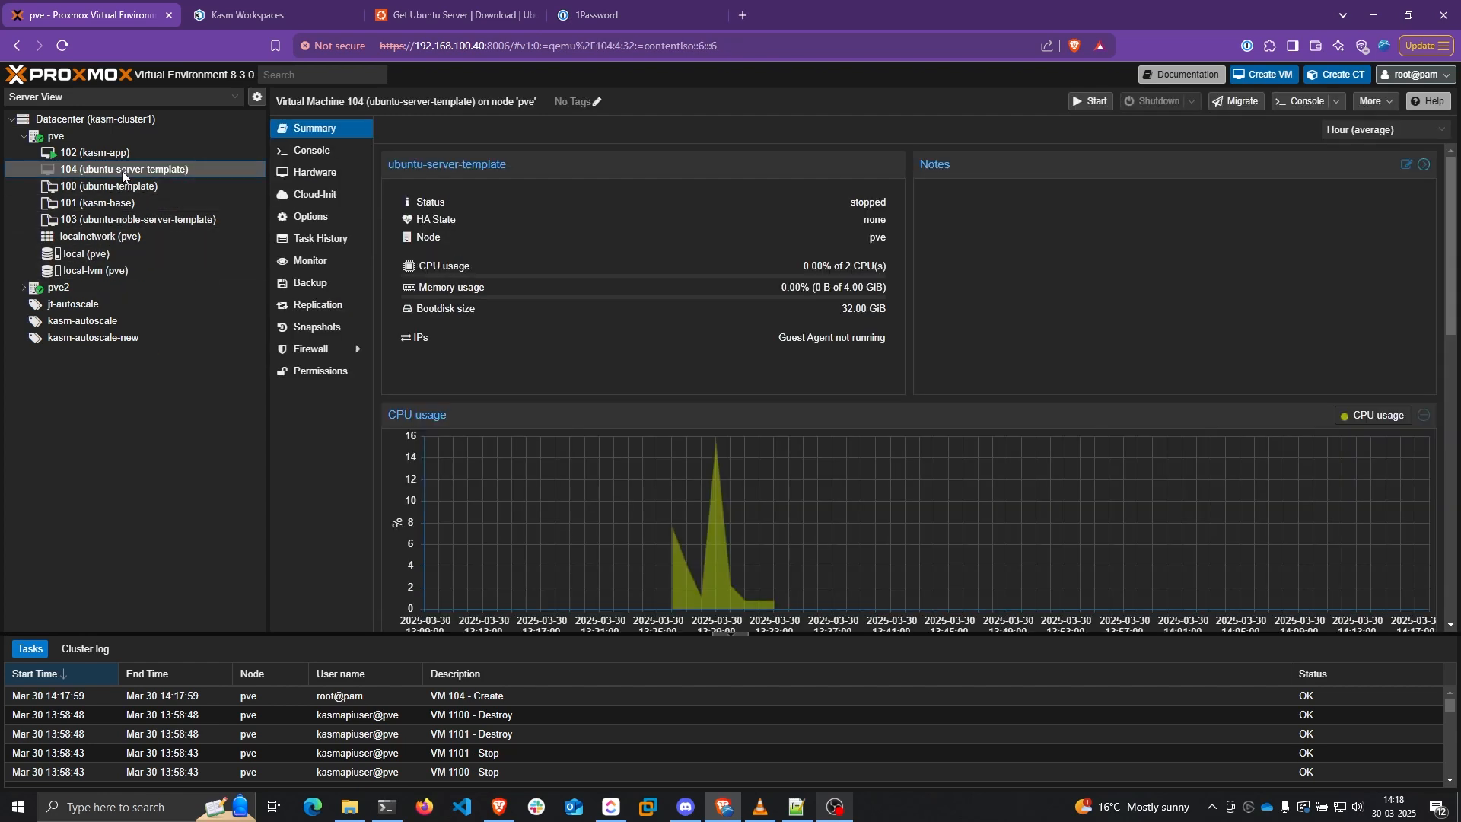
{"action": "right_click", "coordinate": [95, 169]}
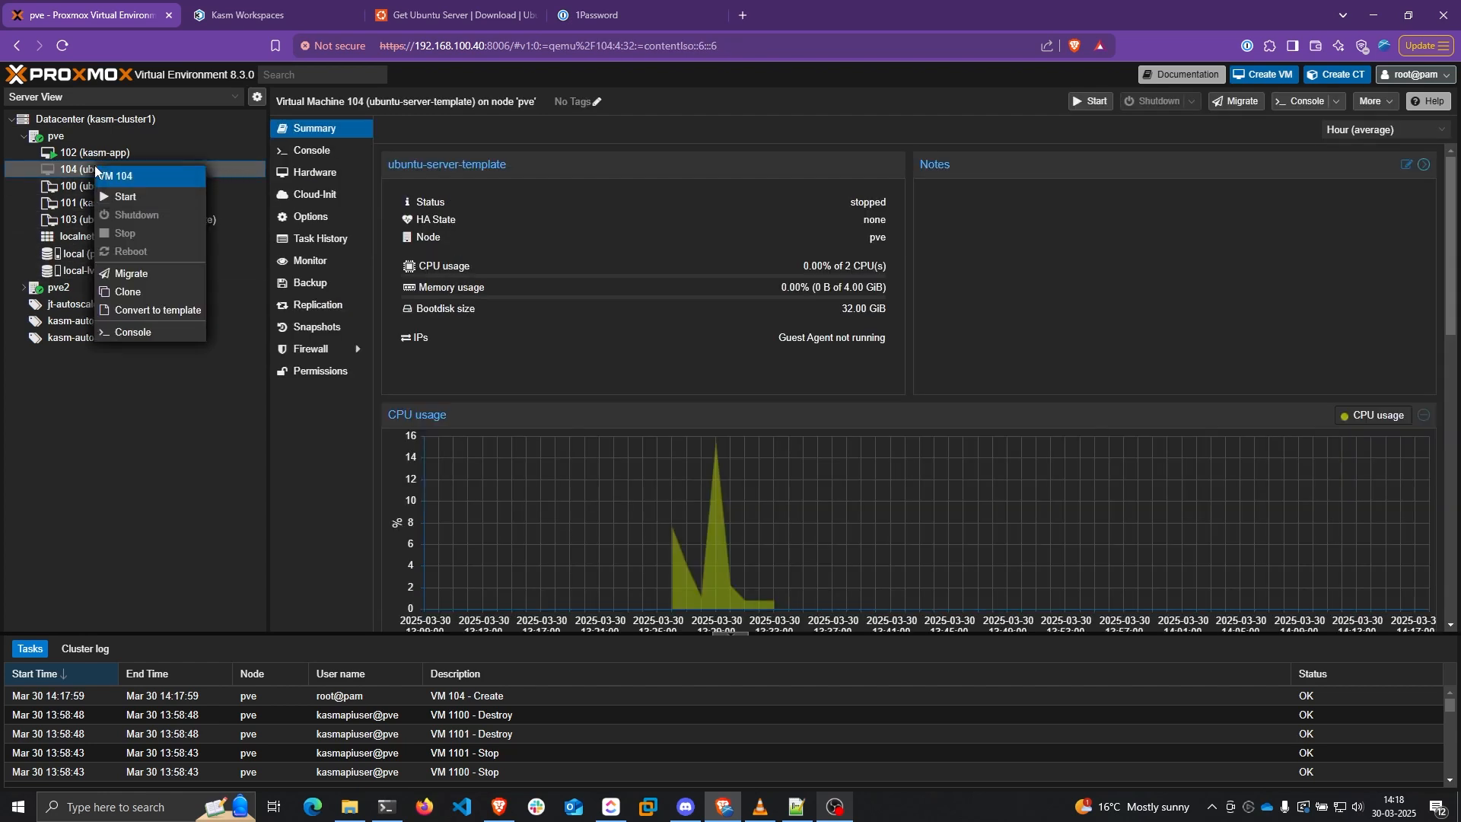
{"action": "left_click", "coordinate": [131, 198]}
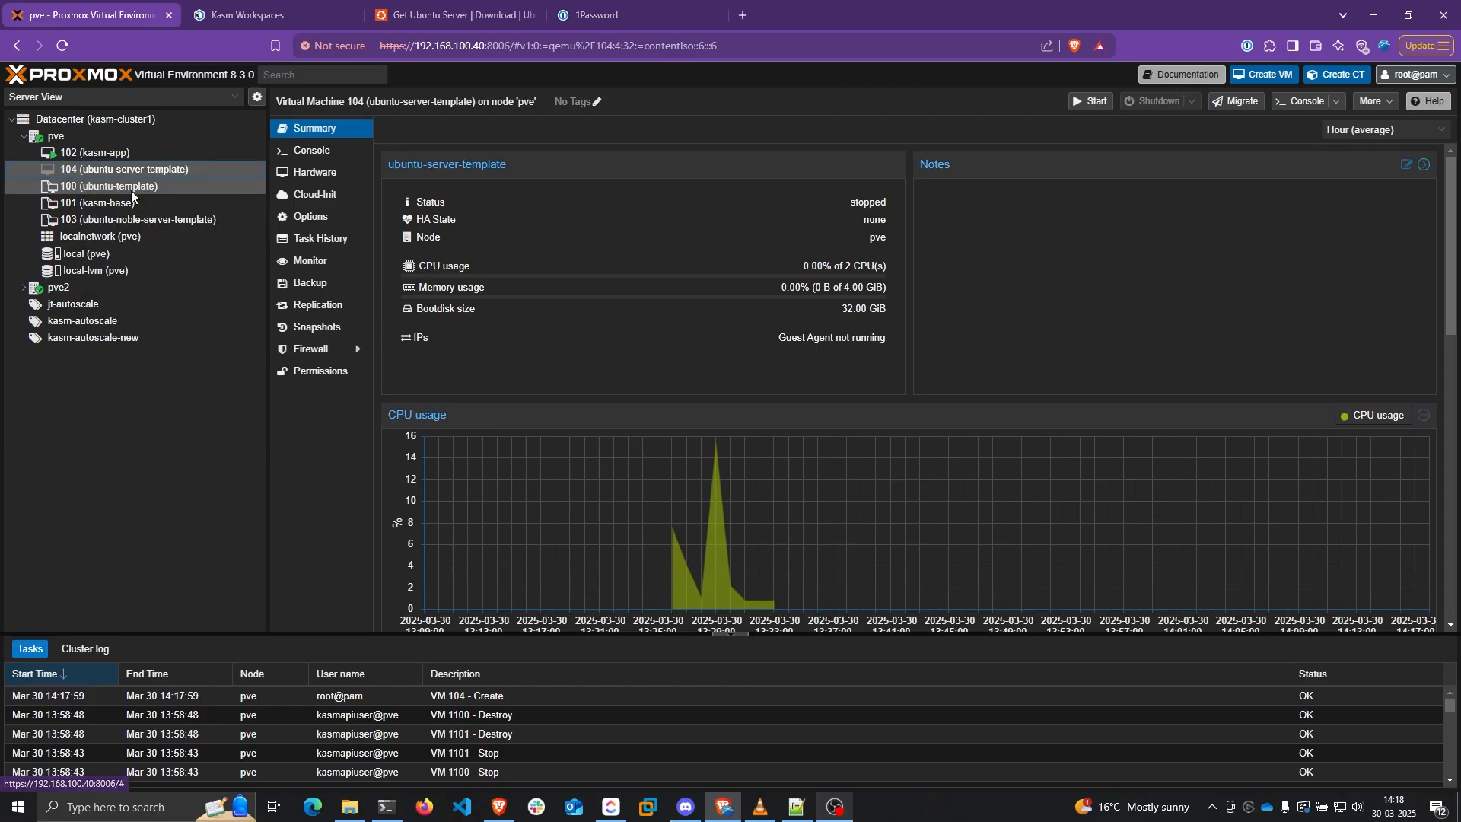
{"action": "double_click", "coordinate": [154, 169]}
{"action": "left_click_drag", "start_coordinate": [365, 12], "coordinate": [703, 198]}
Maximize the console, boot the installer and accept default language, keyboard, network, proxy and mirror
{"action": "double_click", "coordinate": [703, 198]}
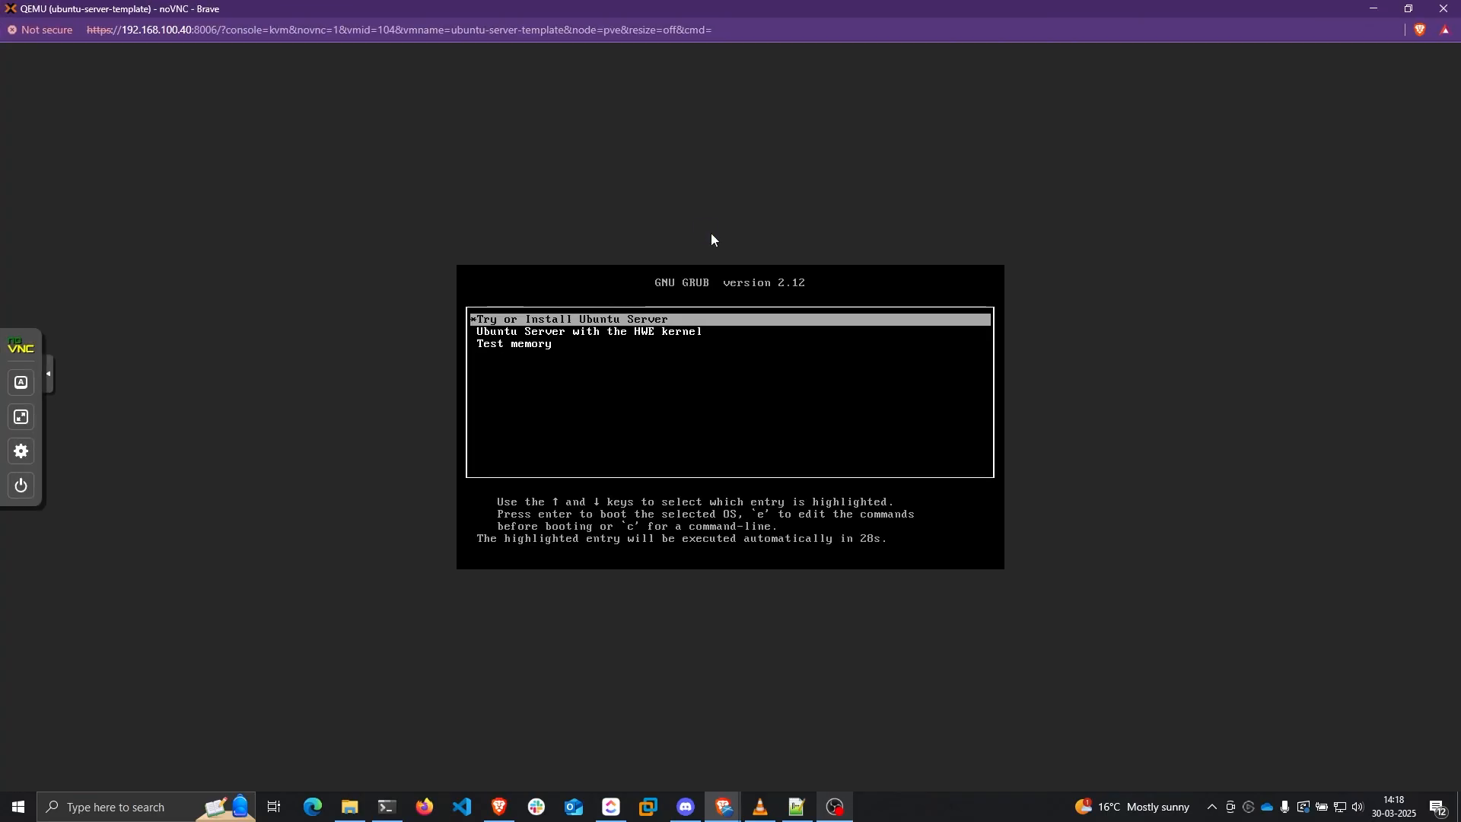
{"action": "key", "text": "Return"}
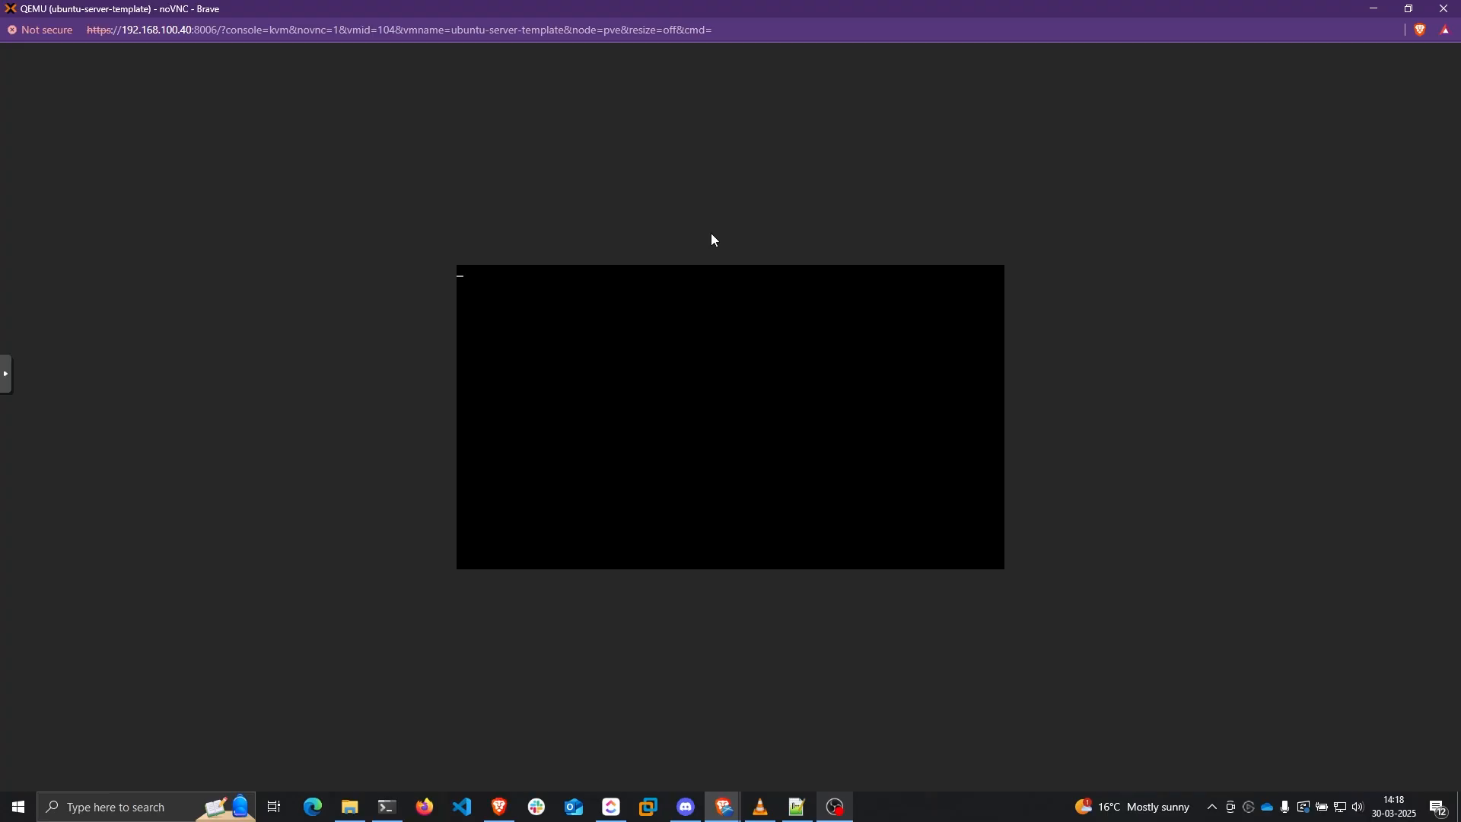
{"action": "key", "text": "Return"}
{"action": "key", "text": "Return"}
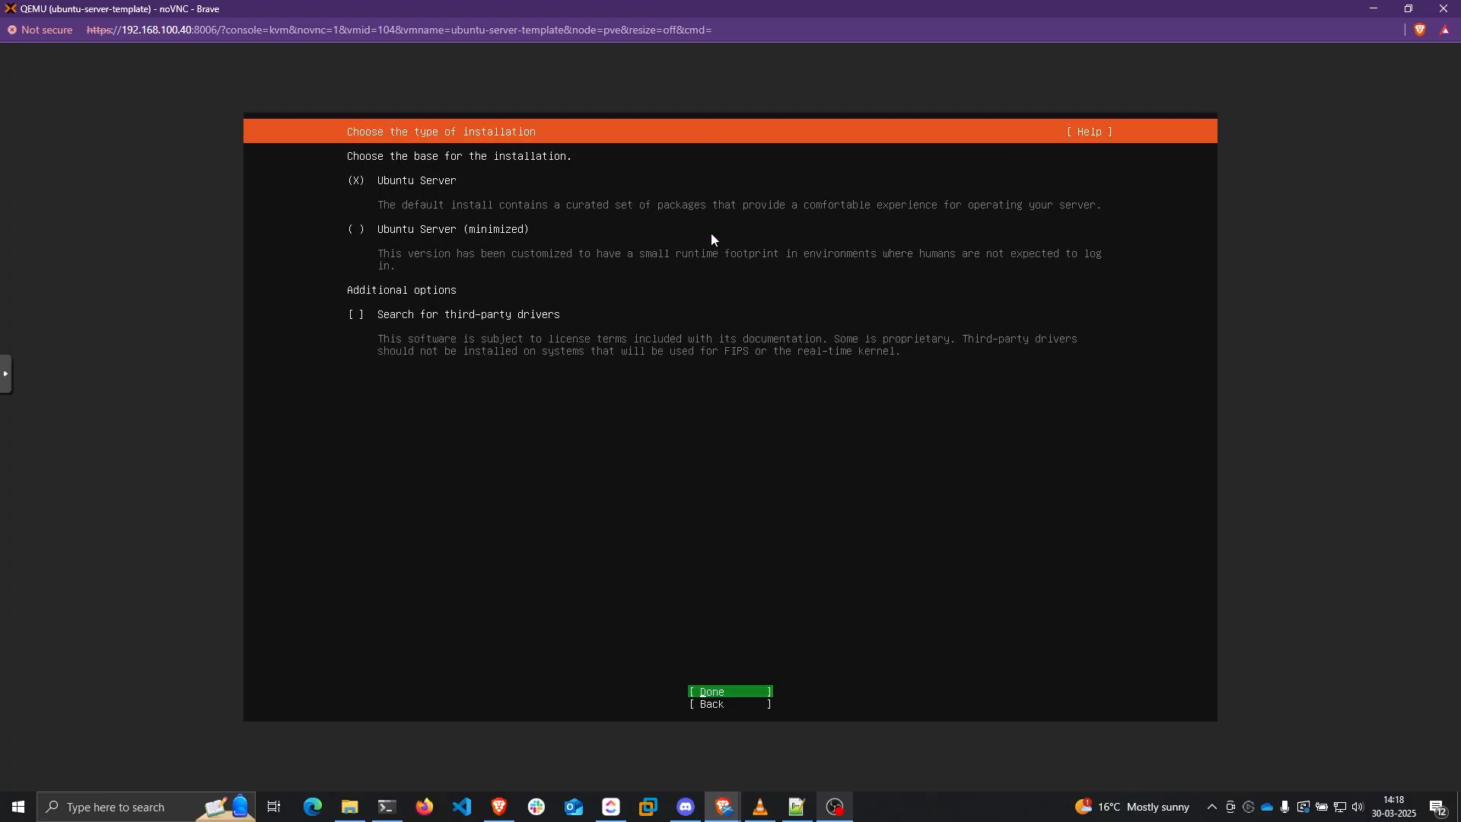
{"action": "key", "text": "Return"}
{"action": "key", "text": "Return"}
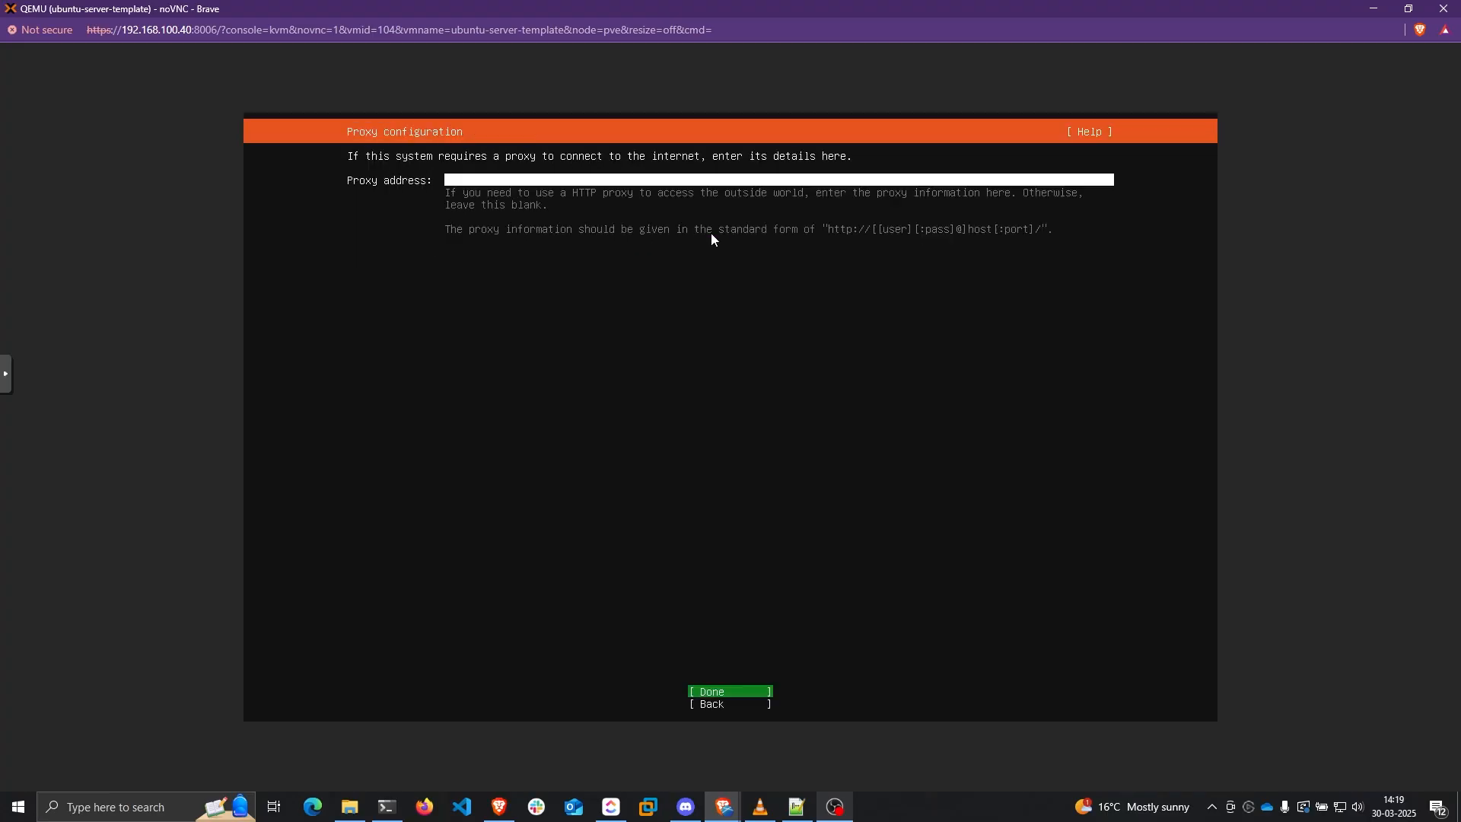
{"action": "key", "text": "Return"}
{"action": "key", "text": "Return"}
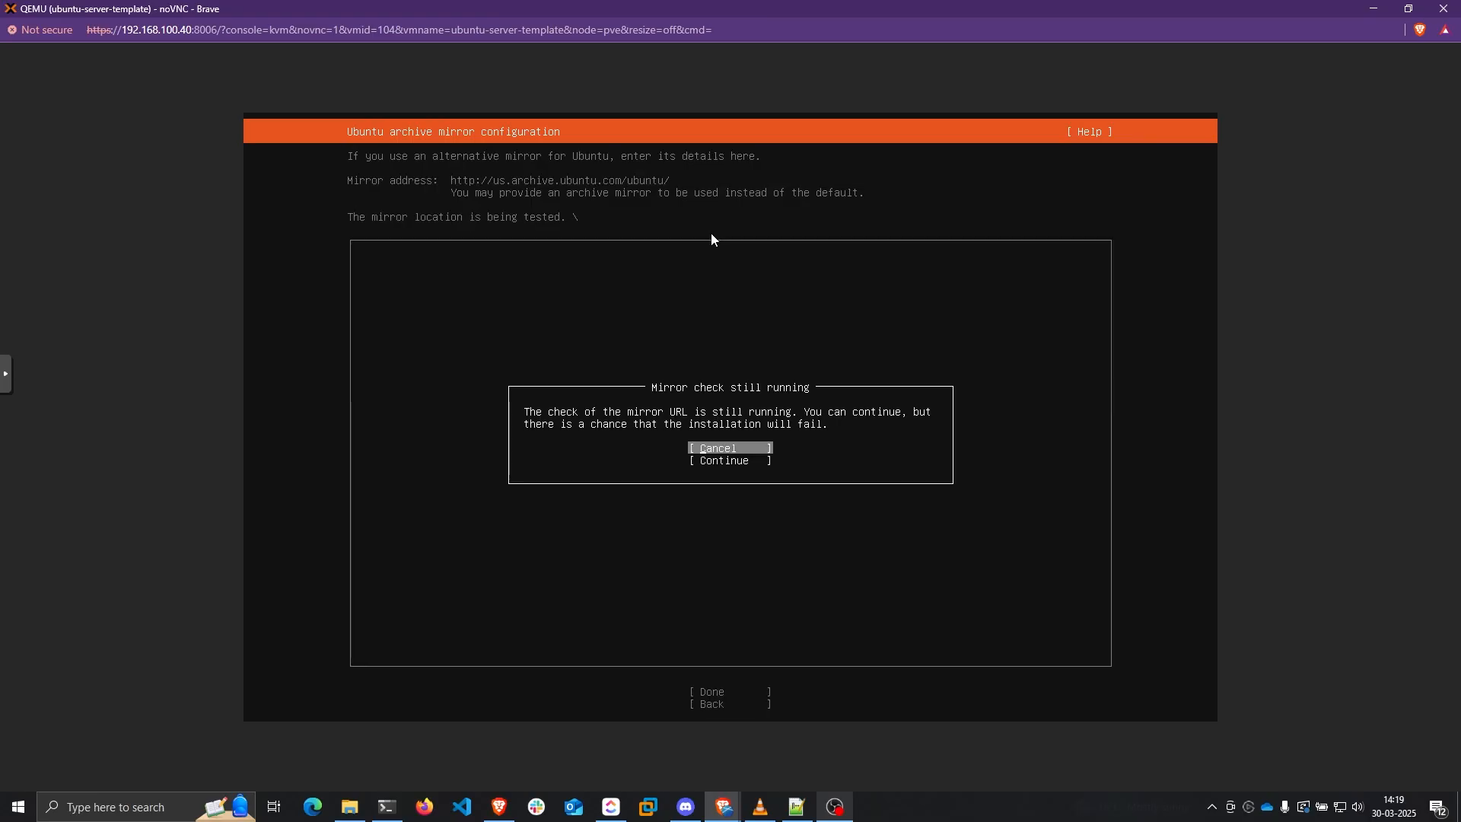
{"action": "key", "text": "Down"}
{"action": "key", "text": "Return"}
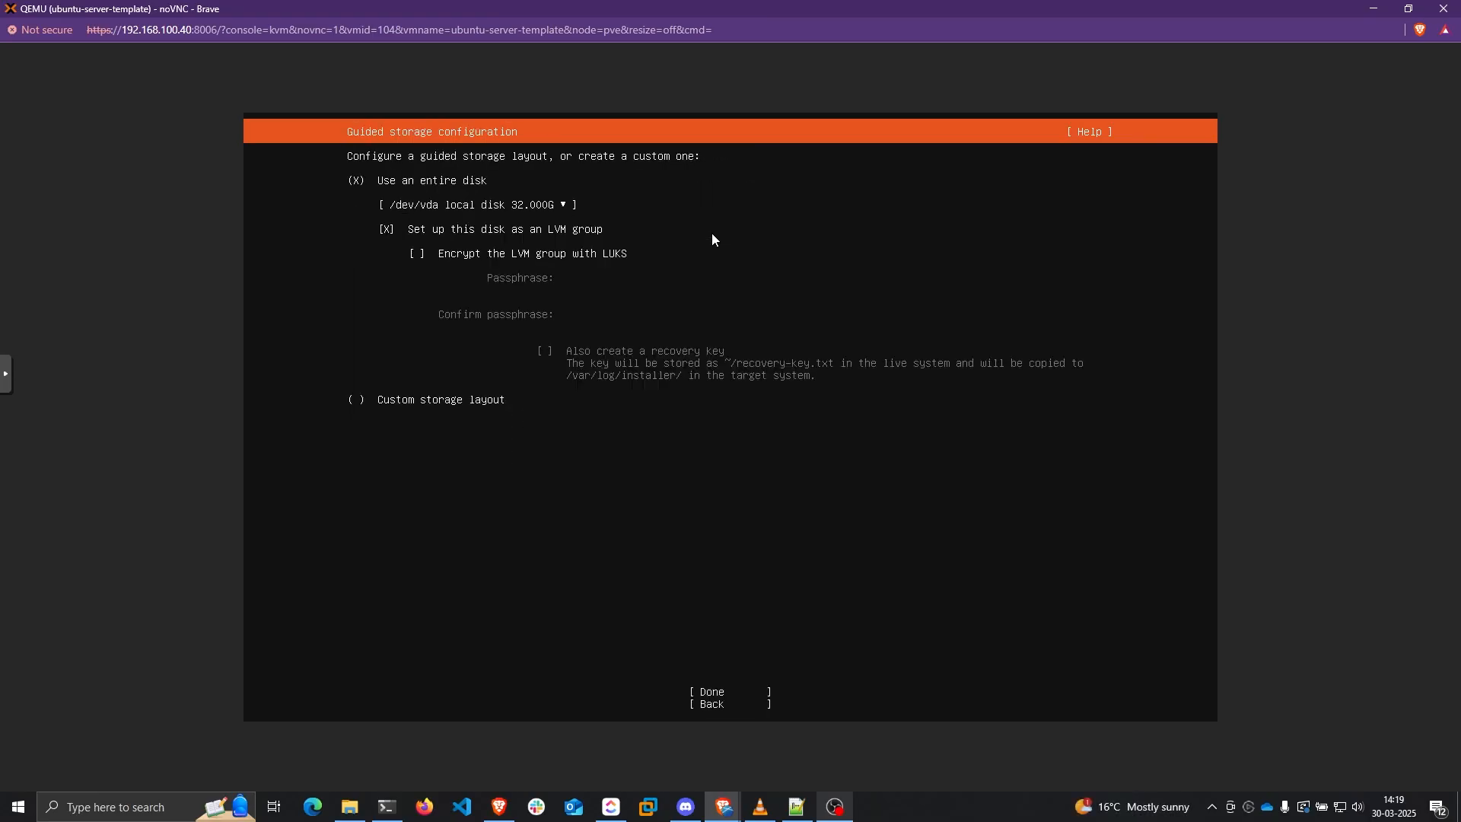
Use the whole disk without an LVM group and confirm the destructive storage action
{"action": "key", "text": "Down"}
{"action": "key", "text": "Down"}
{"action": "key", "text": "space"}
{"action": "key", "text": "Tab"}
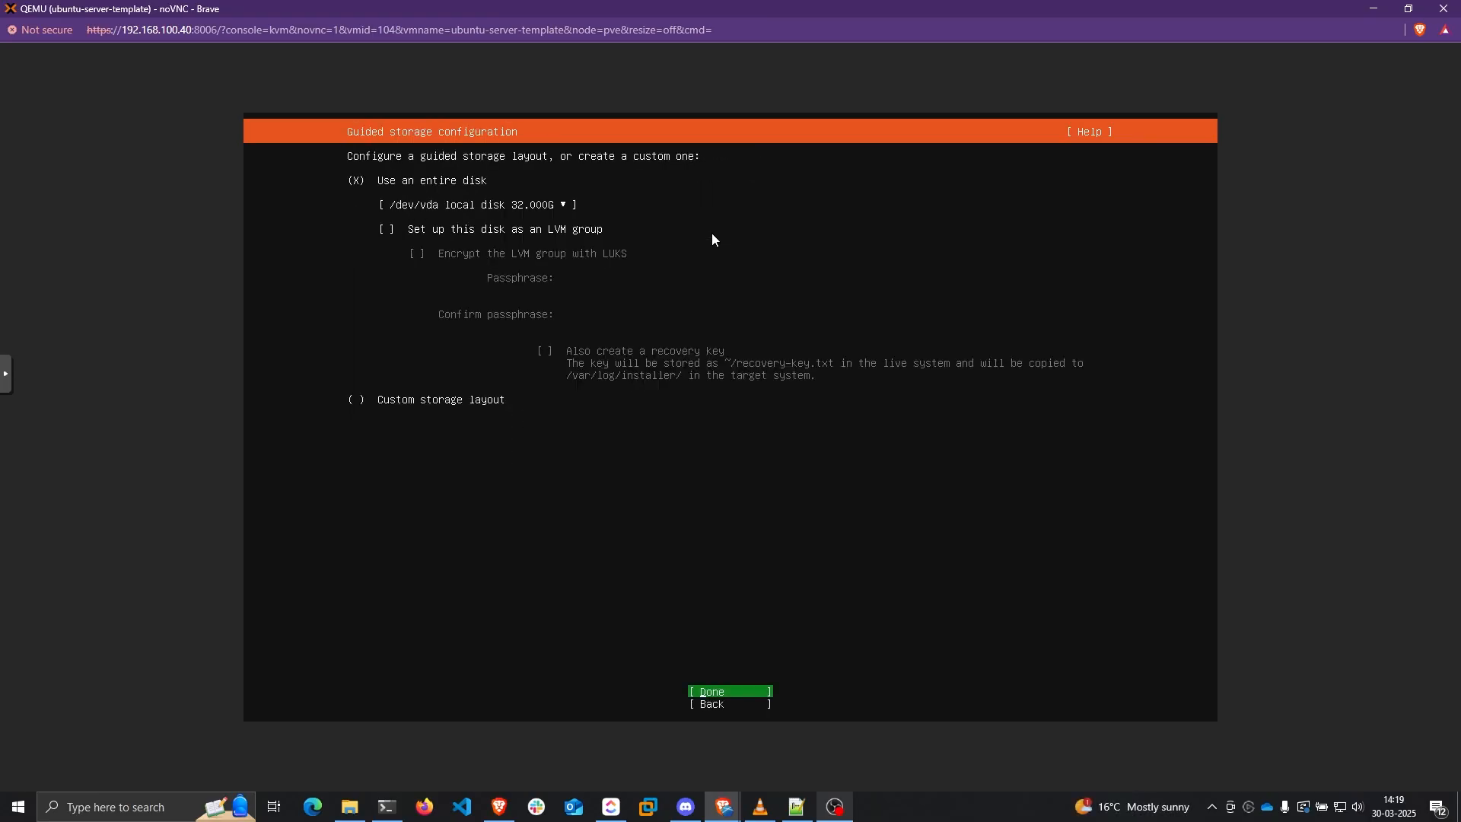
{"action": "key", "text": "Return"}
{"action": "key", "text": "Return"}
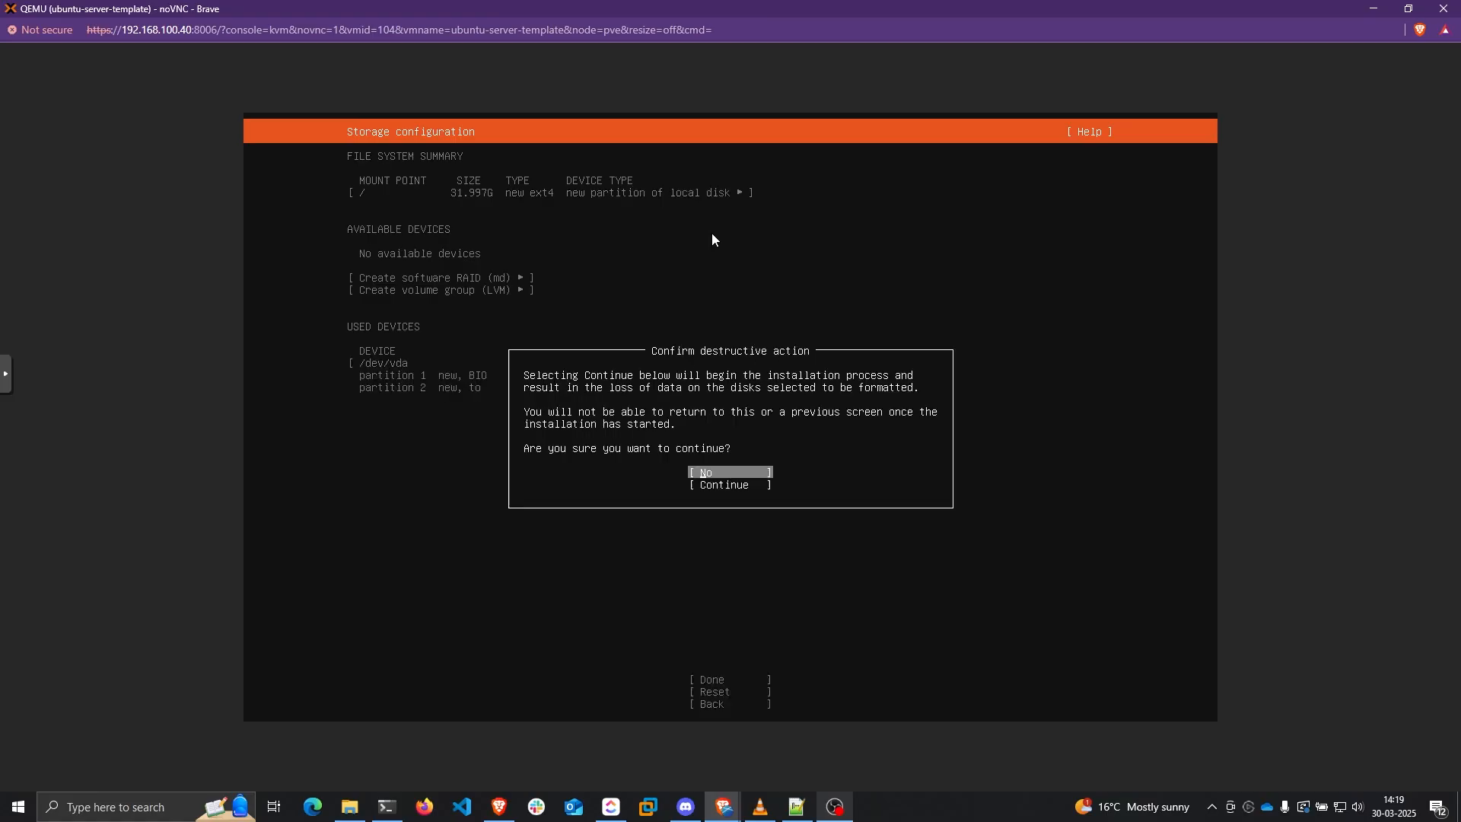
{"action": "key", "text": "Down"}
{"action": "key", "text": "Return"}
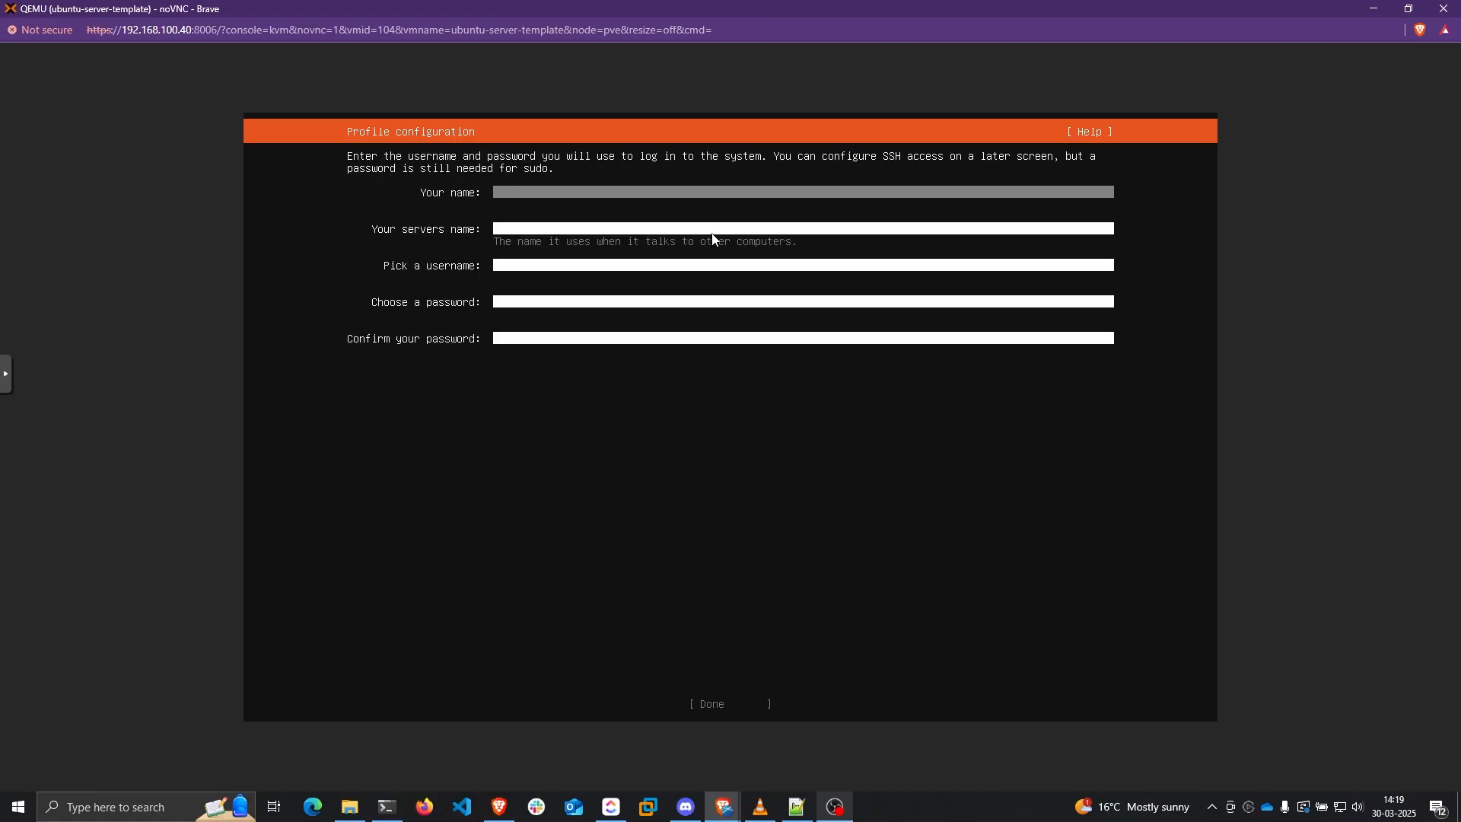
Fill in the profile with your name, server name teja-kasm, a username and password
{"action": "type", "text": "Teja"}
{"action": "key", "text": "Tab"}
{"action": "type", "text": "tej"}
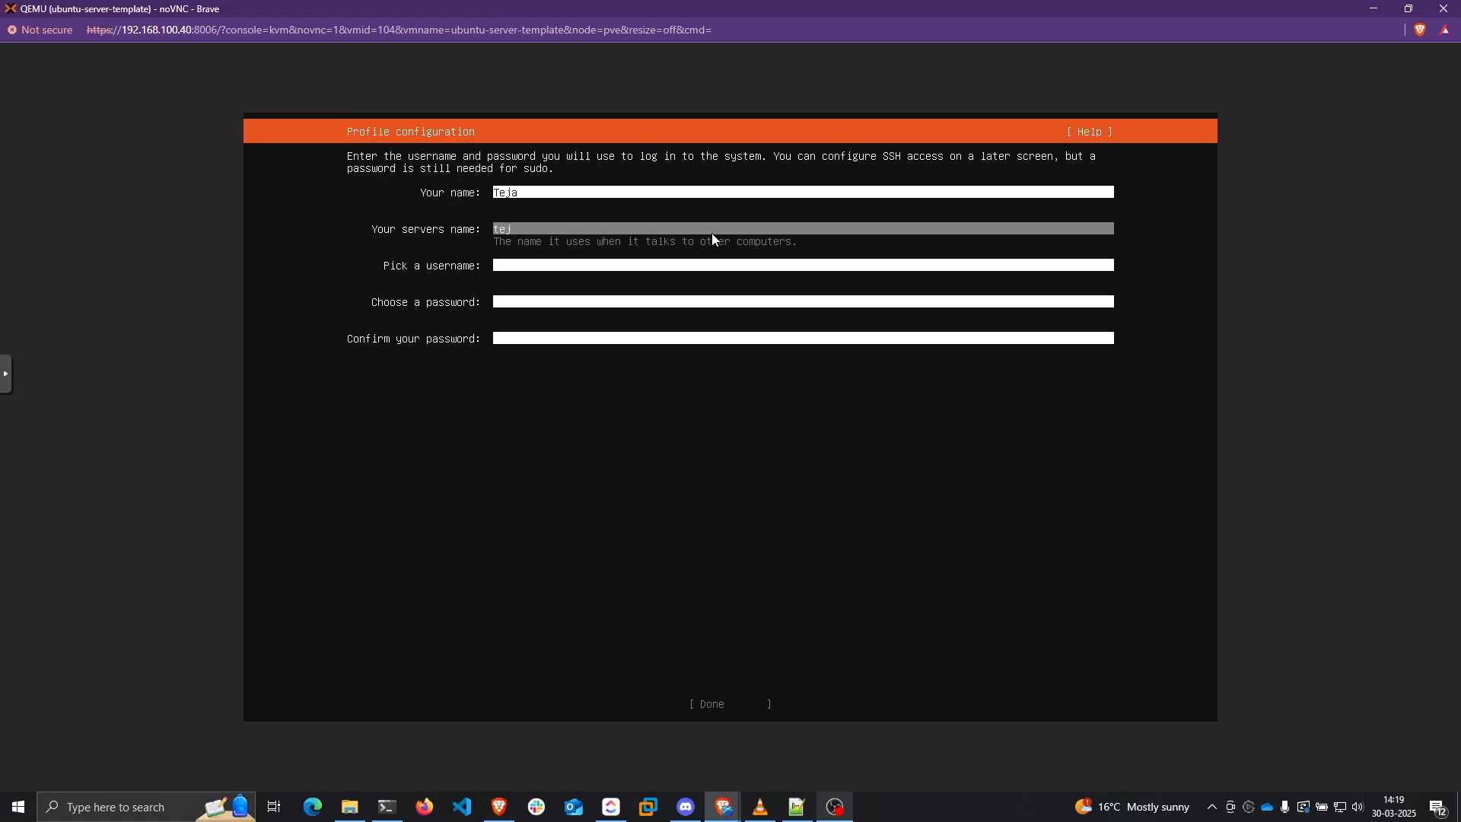
{"action": "type", "text": "a-kasm"}
{"action": "key", "text": "Tab"}
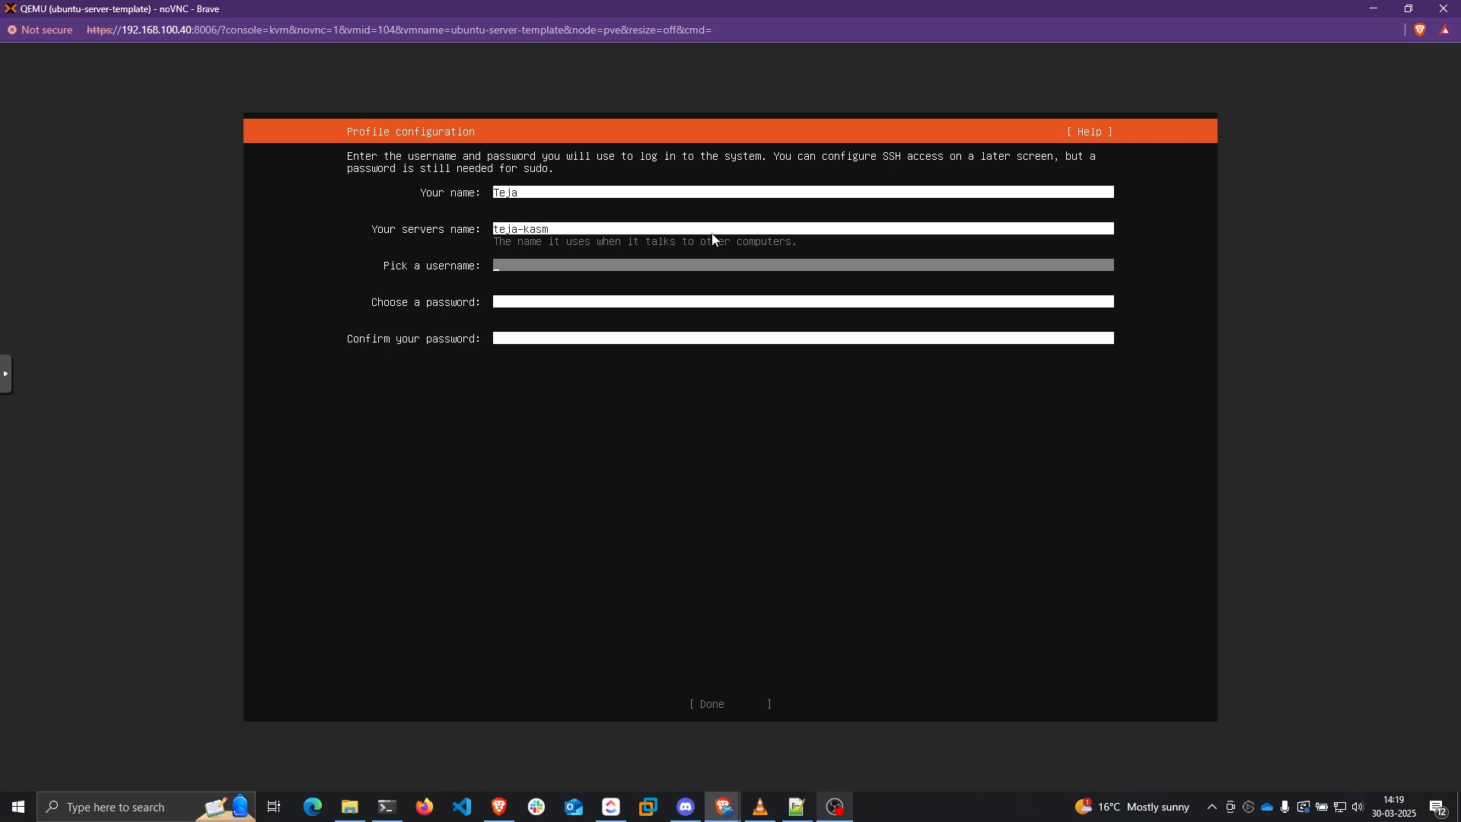
{"action": "type", "text": "teja"}
{"action": "key", "text": "Tab"}
{"action": "type", "text": "**"}
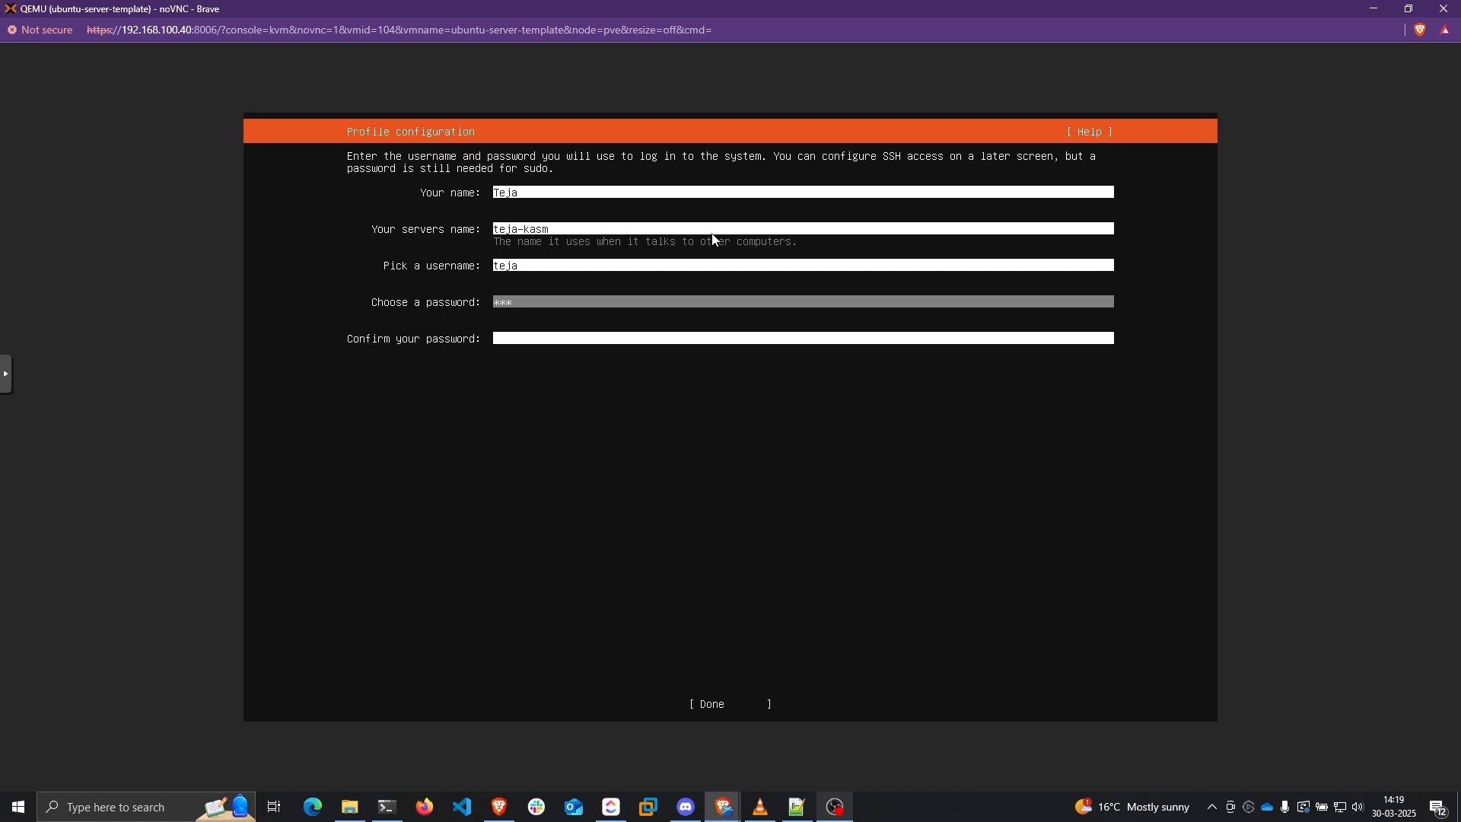
{"action": "type", "text": "**********"}
{"action": "key", "text": "Tab"}
{"action": "type", "text": "******"}
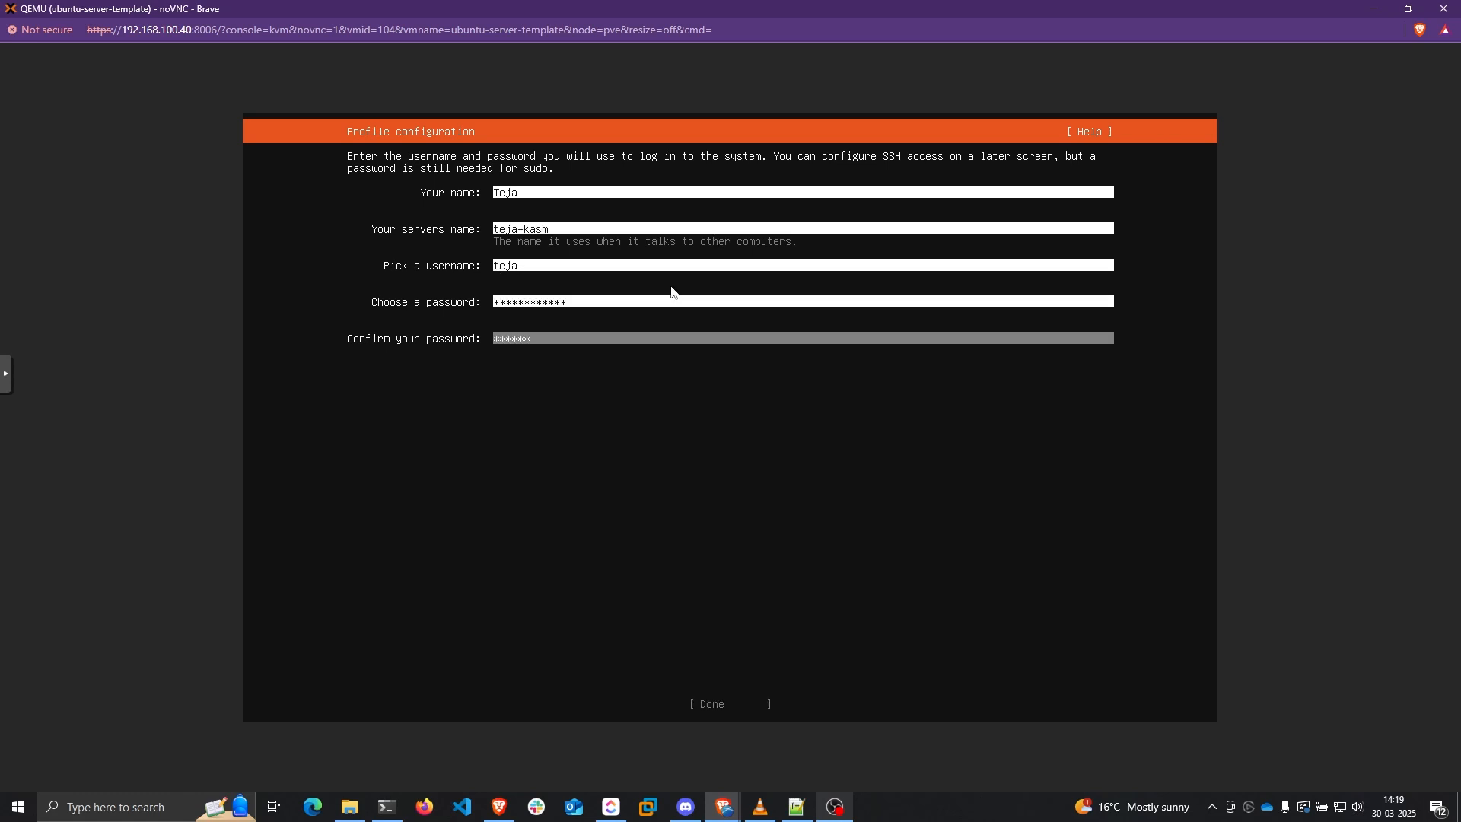
{"action": "type", "text": "*******"}
{"action": "key", "text": "Tab"}
Skip Ubuntu Pro, enable Install OpenSSH server, and skip featured snaps to start installing
{"action": "key", "text": "Return"}
{"action": "key", "text": "Return"}
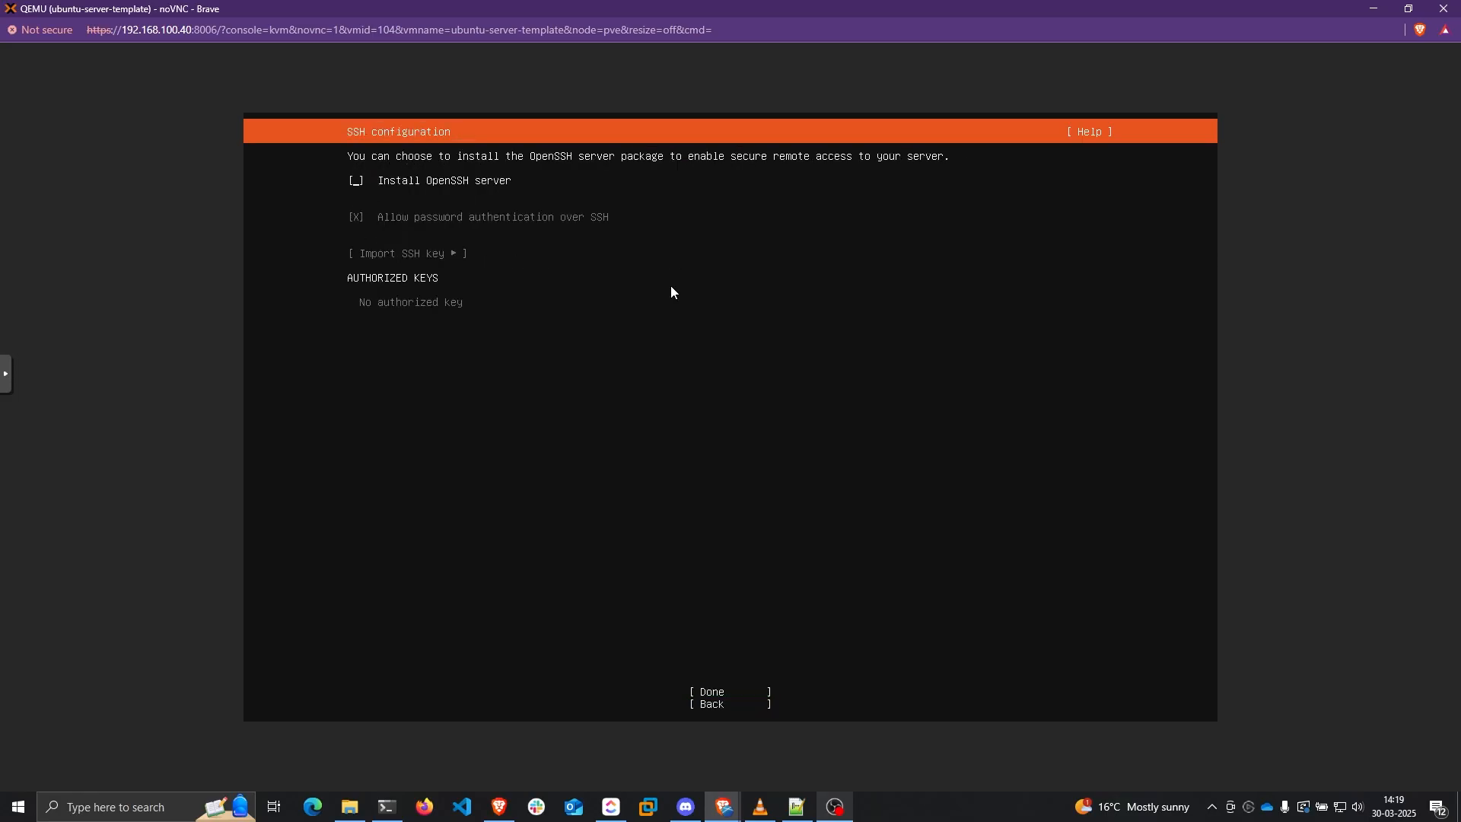
{"action": "key", "text": "space"}
{"action": "key", "text": "Tab"}
{"action": "key", "text": "Tab"}
{"action": "key", "text": "Tab"}
{"action": "key", "text": "shift+Tab"}
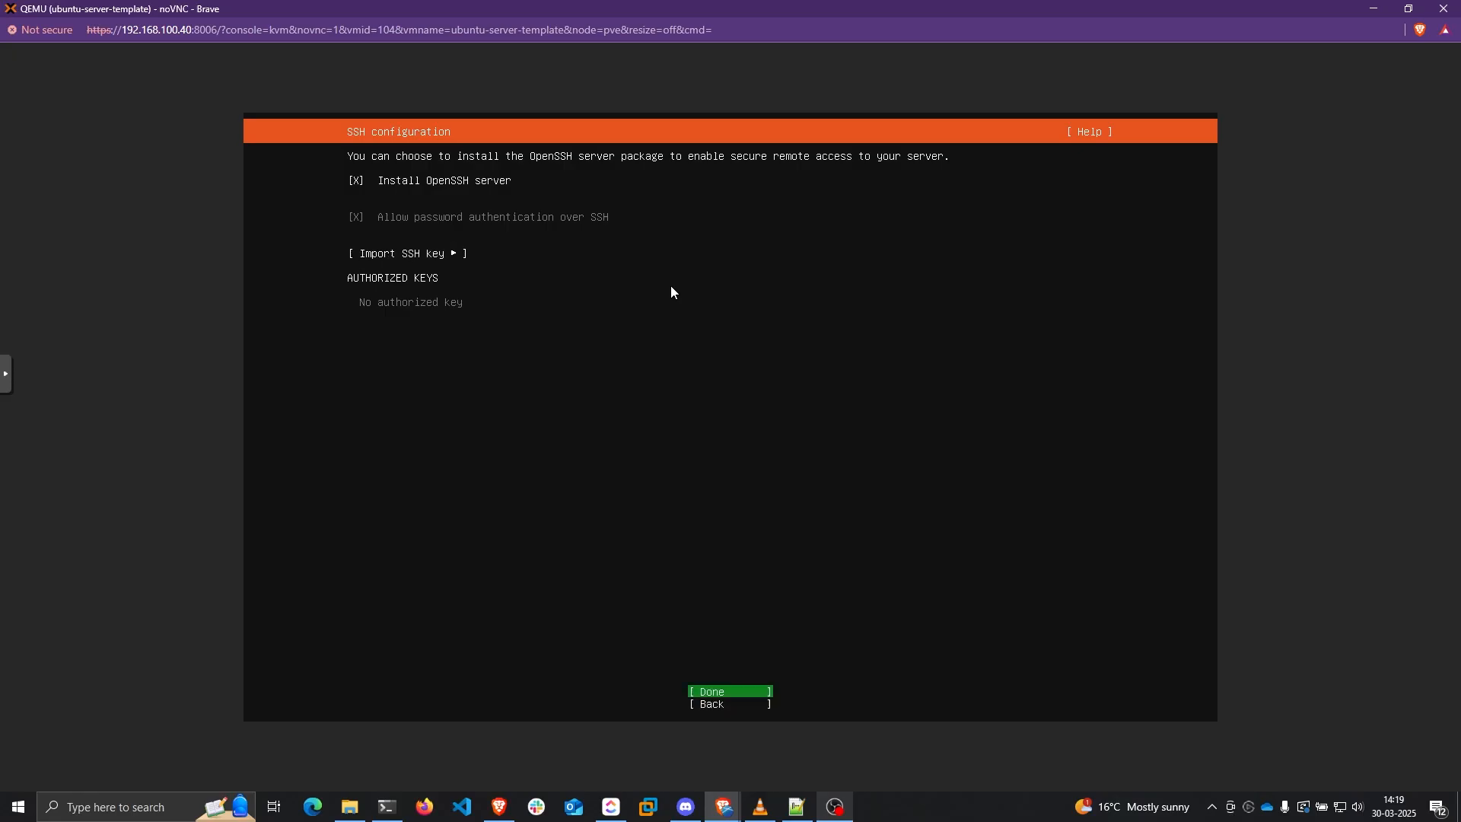
{"action": "key", "text": "Return"}
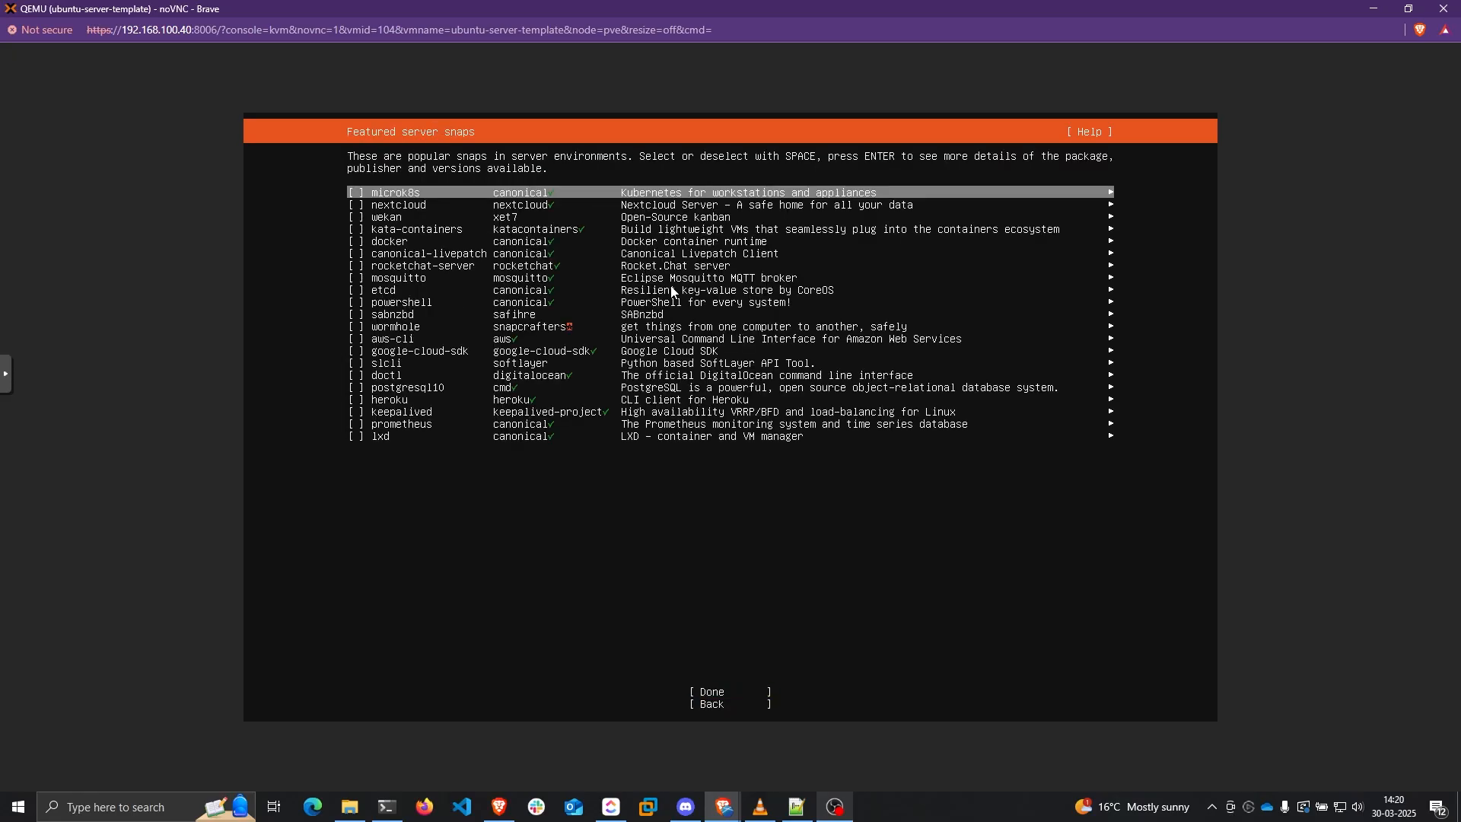
{"action": "key", "text": "Down"}
{"action": "key", "text": "Down"}
{"action": "key", "text": "Down"}
{"action": "key", "text": "Down"}
{"action": "key", "text": "Down"}
{"action": "key", "text": "Down"}
{"action": "key", "text": "Down"}
{"action": "key", "text": "Down"}
{"action": "key", "text": "Down"}
{"action": "key", "text": "Down"}
{"action": "key", "text": "Down"}
{"action": "key", "text": "Down"}
{"action": "key", "text": "Down"}
{"action": "key", "text": "Down"}
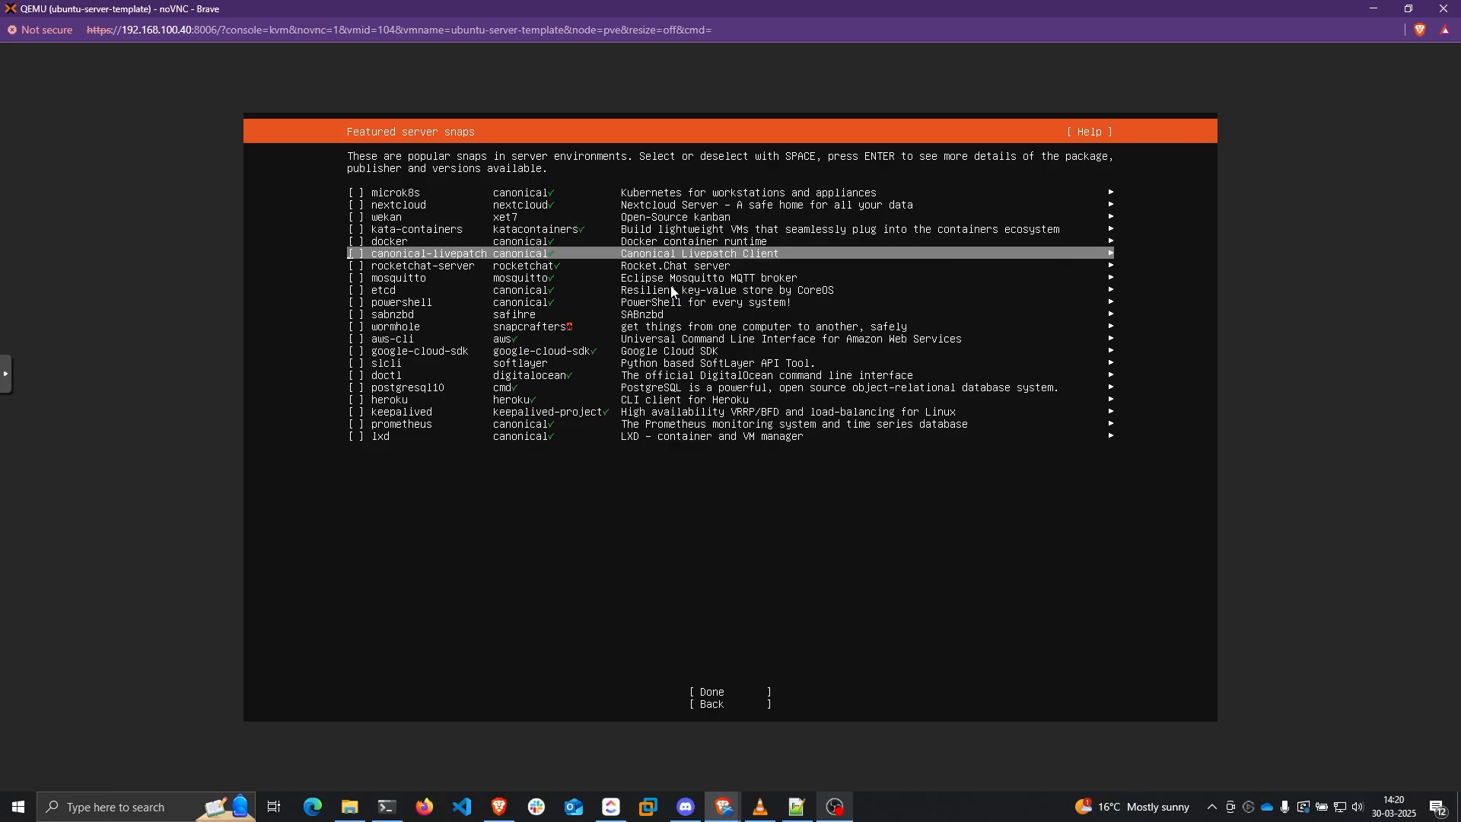
{"action": "key", "text": "Tab"}
{"action": "key", "text": "Return"}
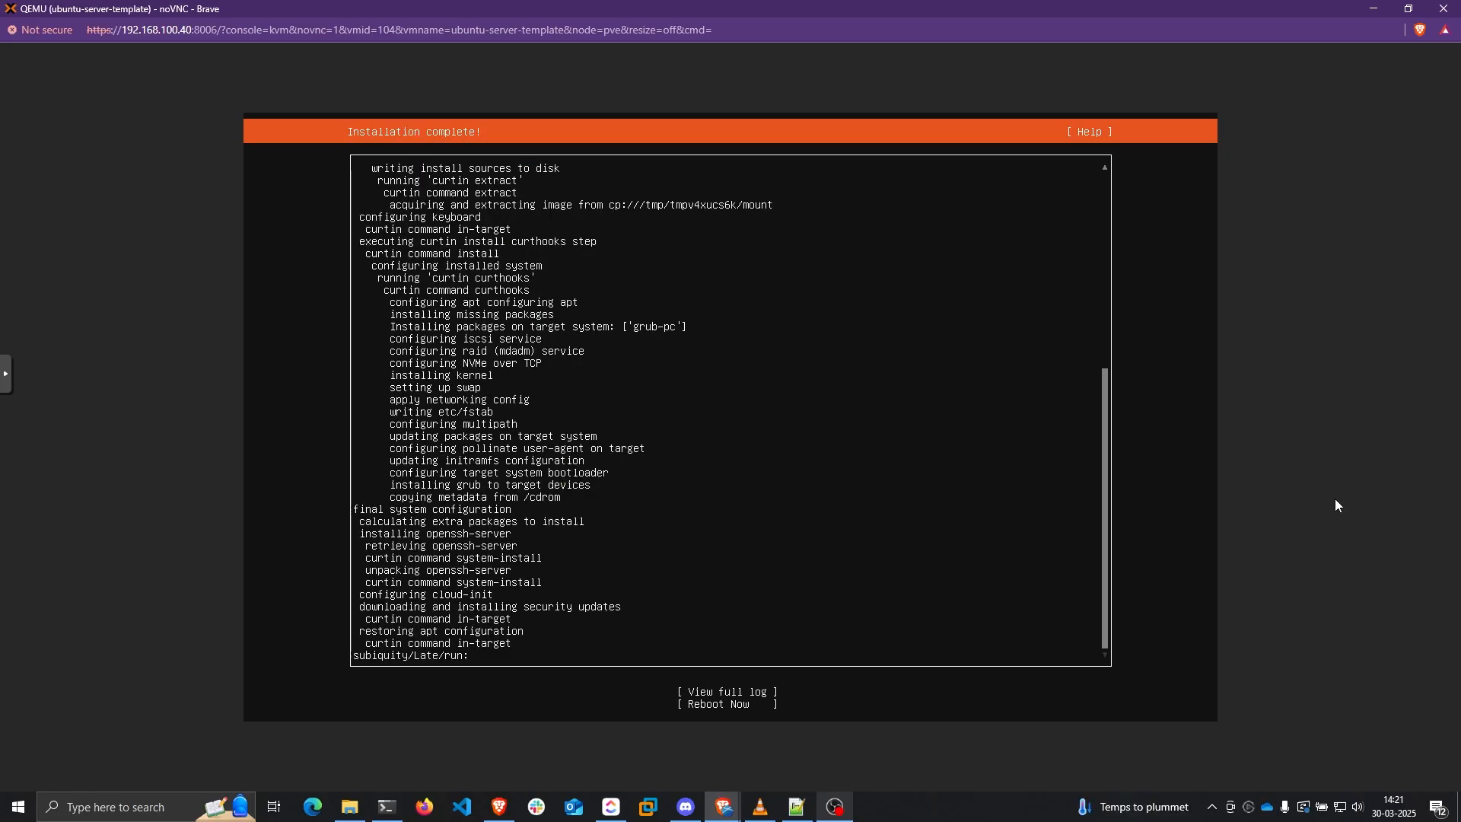
Choose Reboot Now once installation completes, then return to Proxmox
{"action": "key", "text": "Tab"}
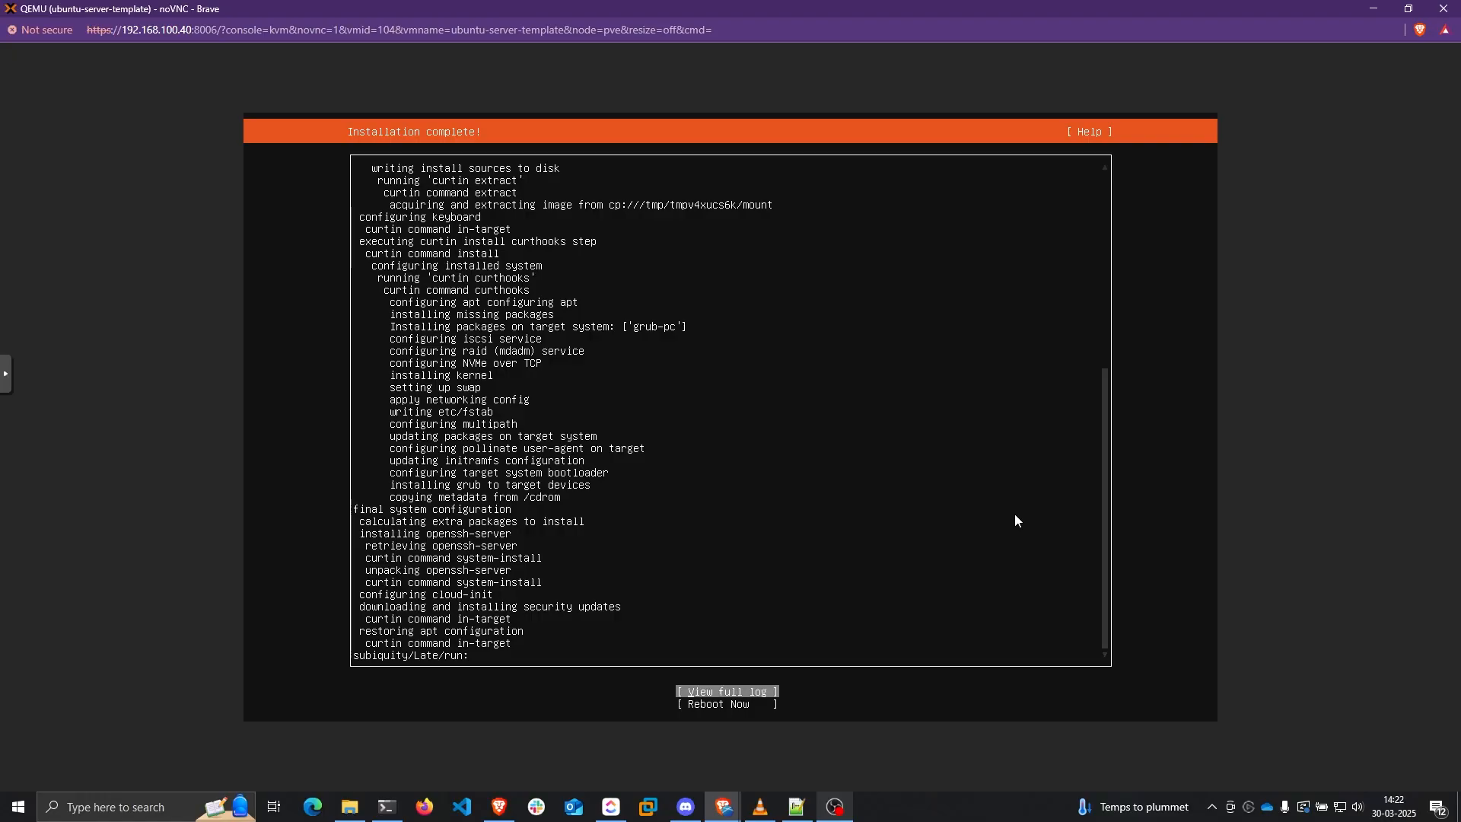
{"action": "key", "text": "Tab"}
{"action": "key", "text": "Return"}
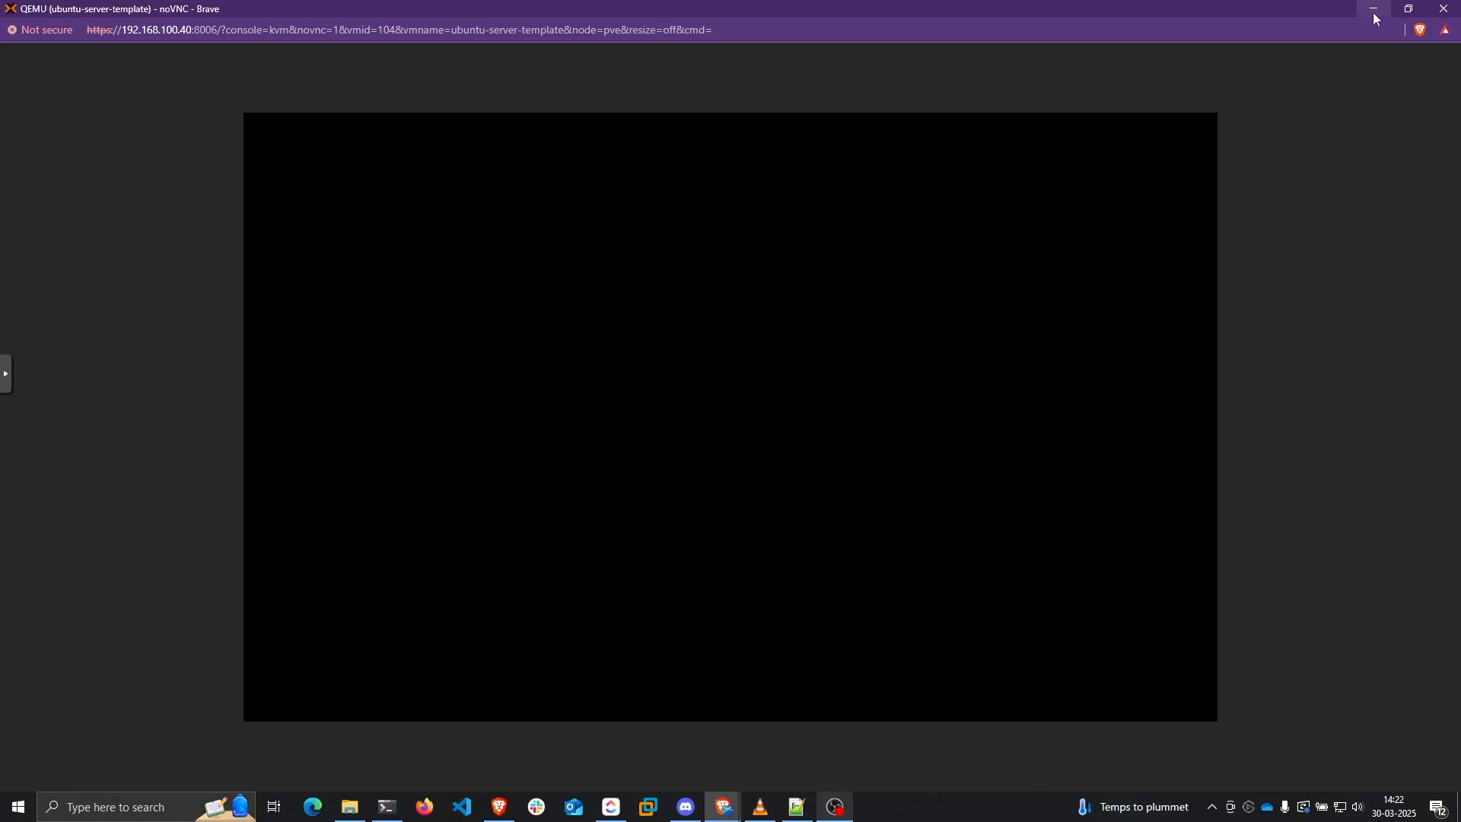
{"action": "left_click", "coordinate": [1374, 9]}
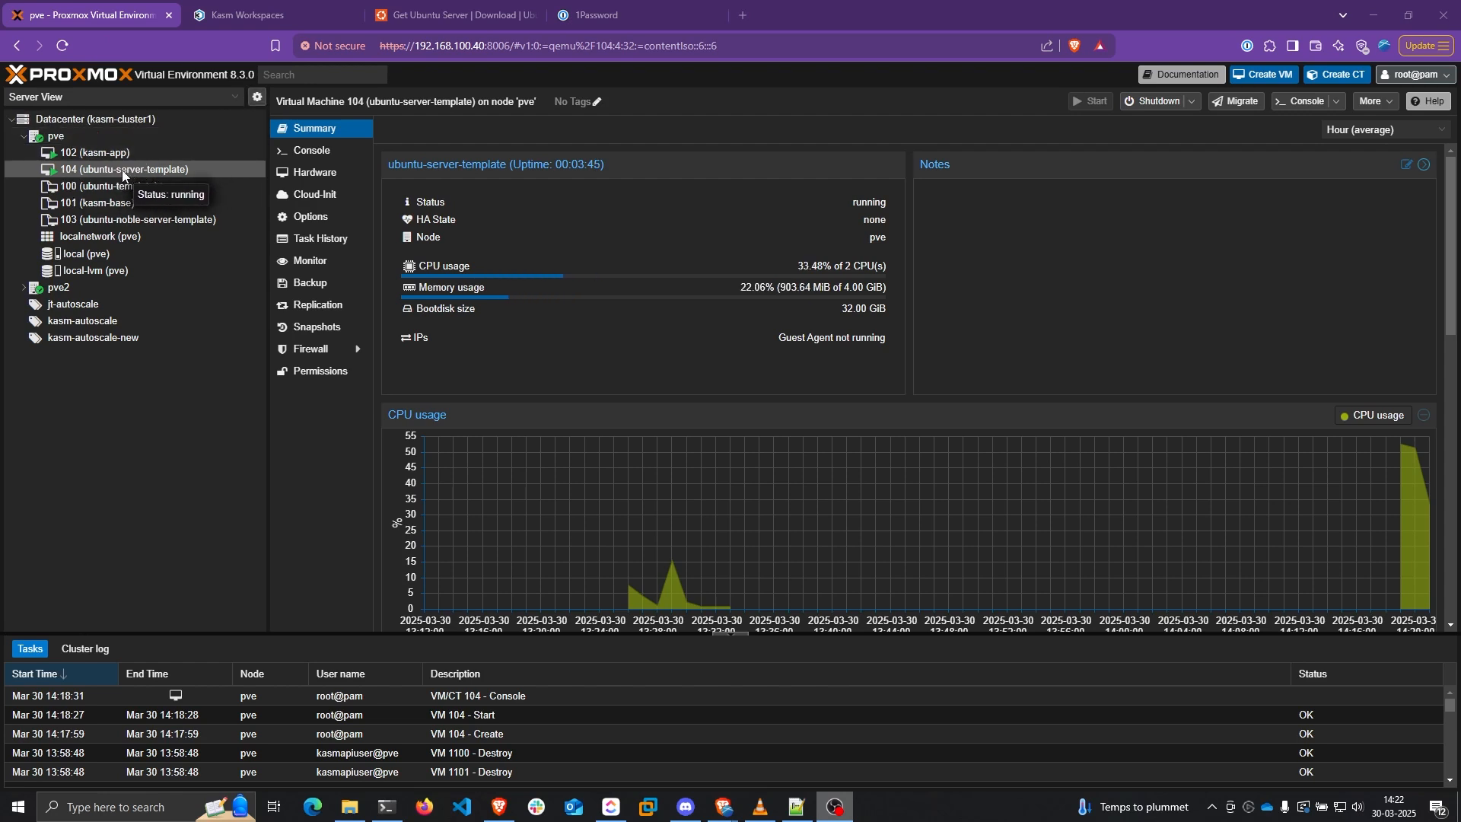
Set VM 104's CD/DVD Drive to 'Do not use any media' and return to the console
{"action": "left_click", "coordinate": [318, 174]}
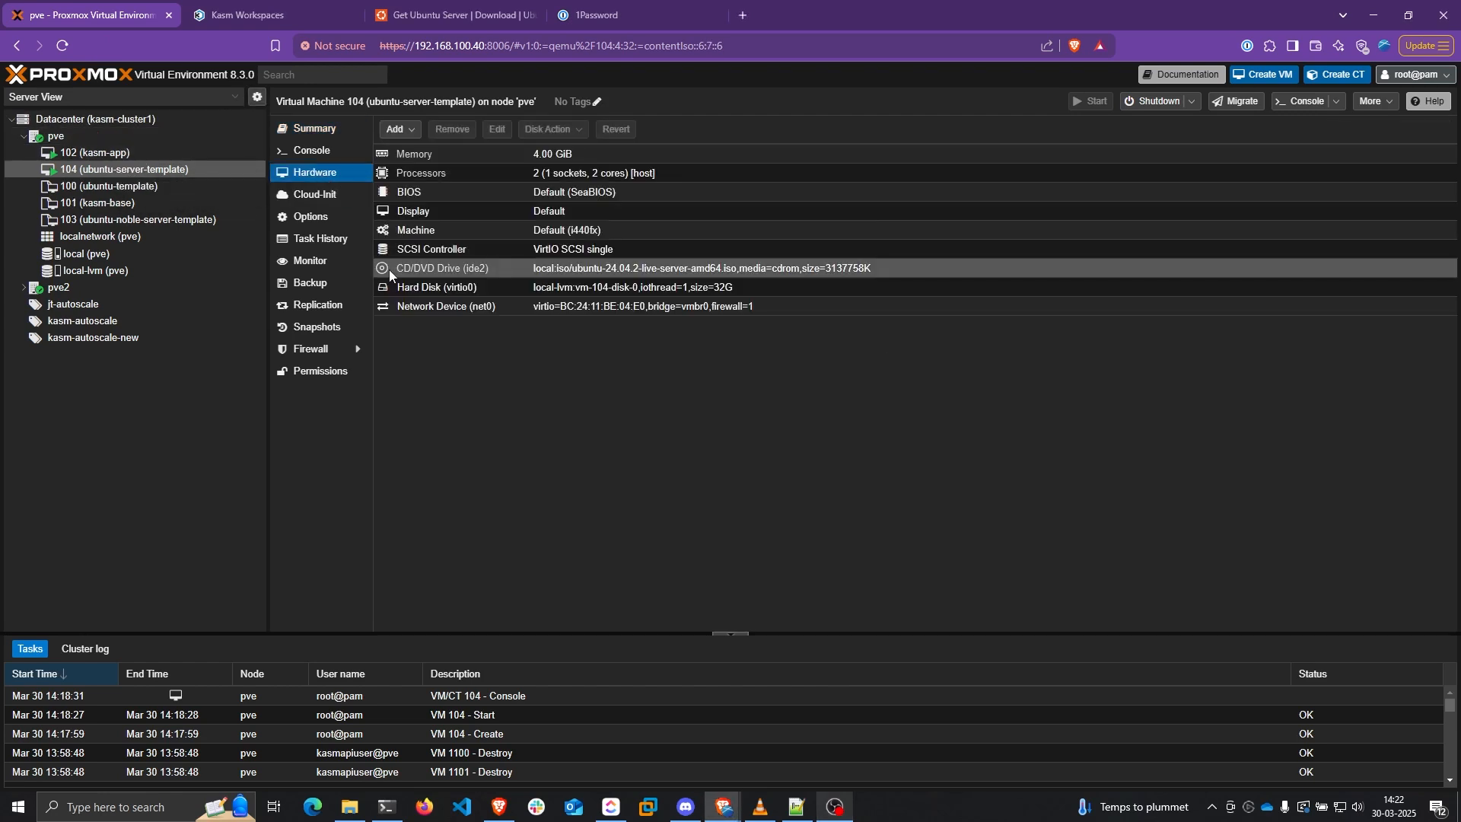
{"action": "double_click", "coordinate": [441, 269]}
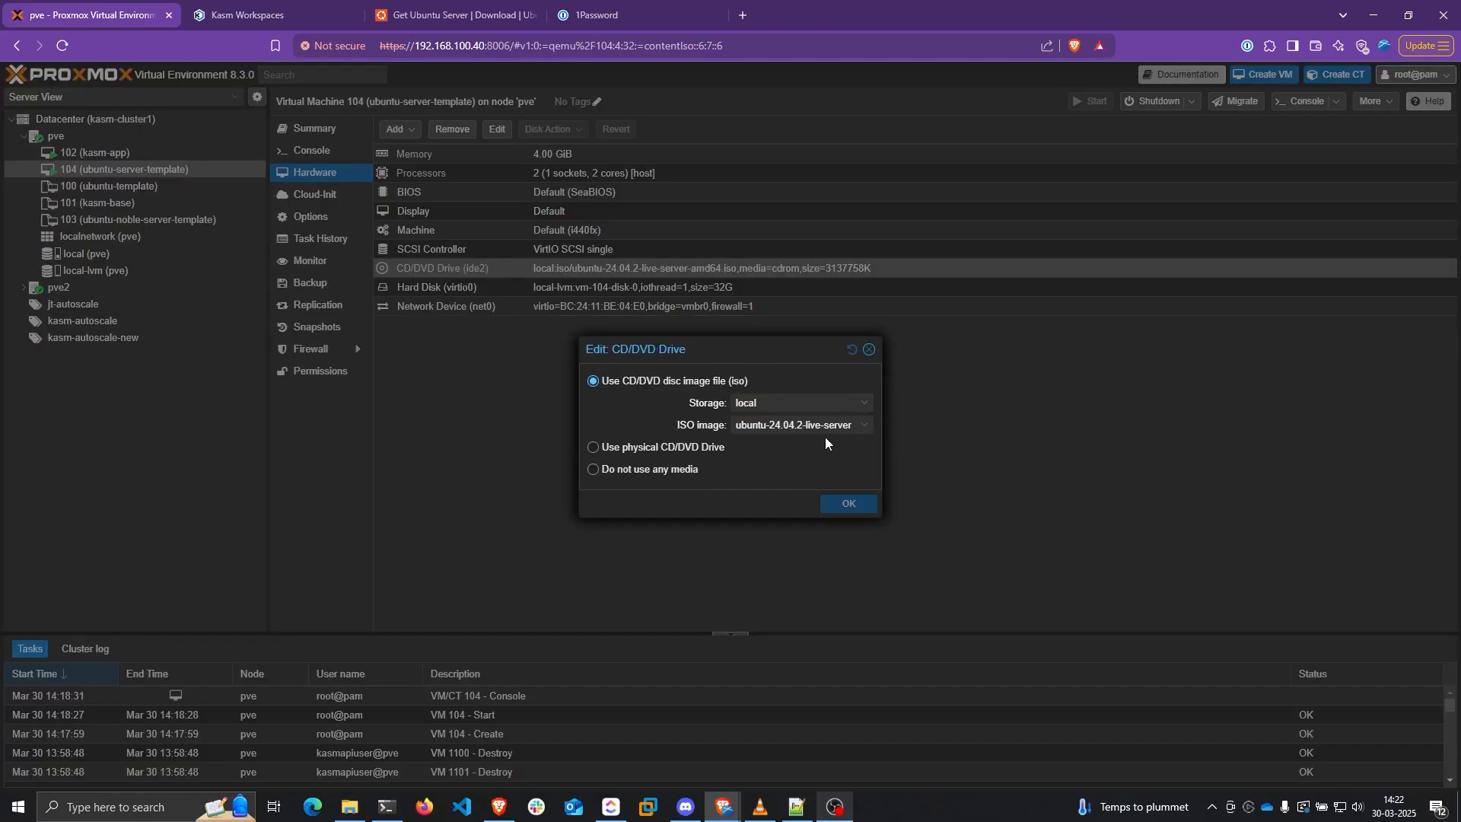
{"action": "left_click", "coordinate": [593, 470]}
{"action": "left_click", "coordinate": [850, 507]}
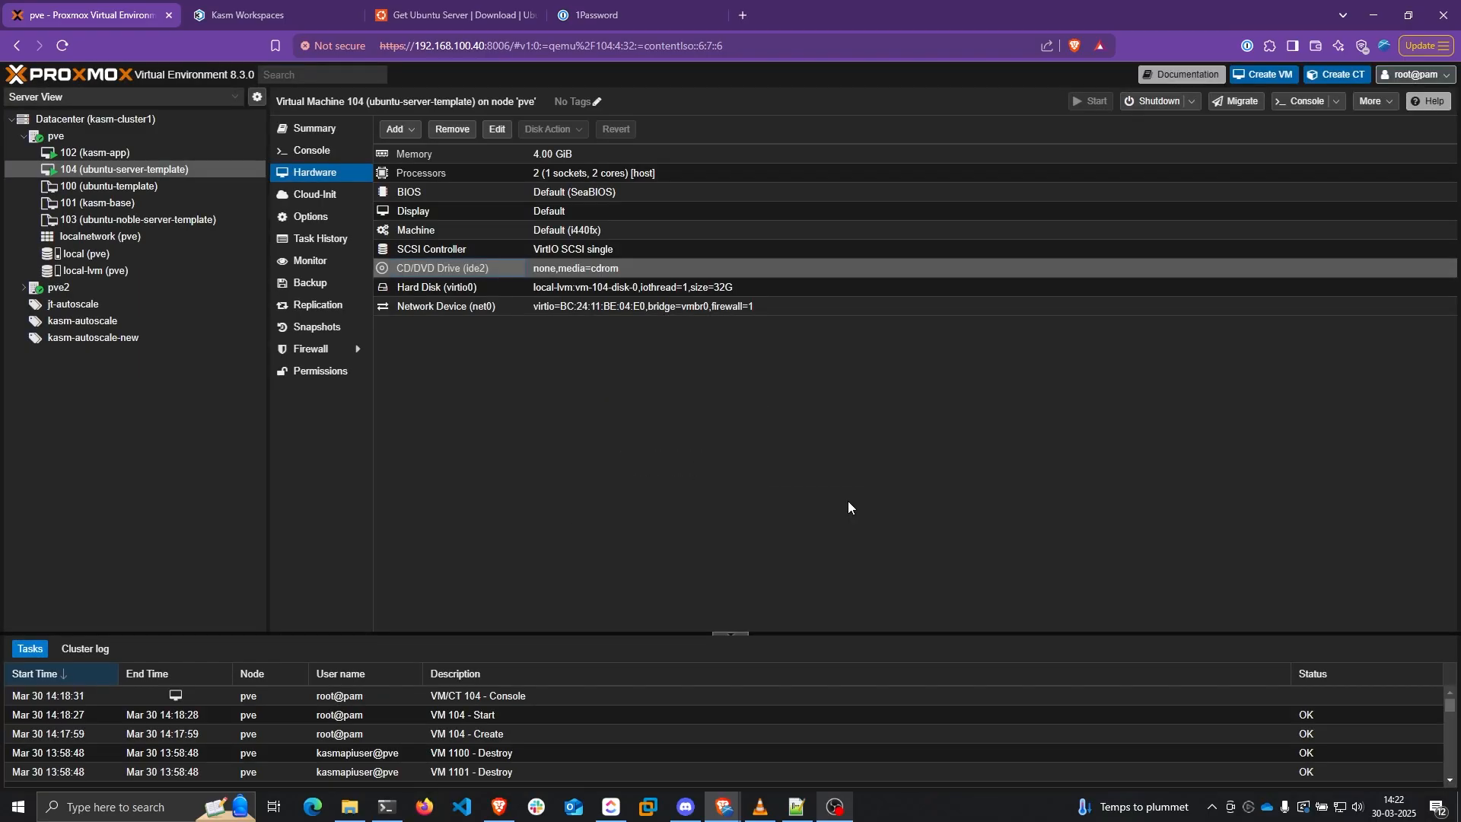
{"action": "mouse_move", "coordinate": [724, 807]}
{"action": "left_click", "coordinate": [825, 740]}
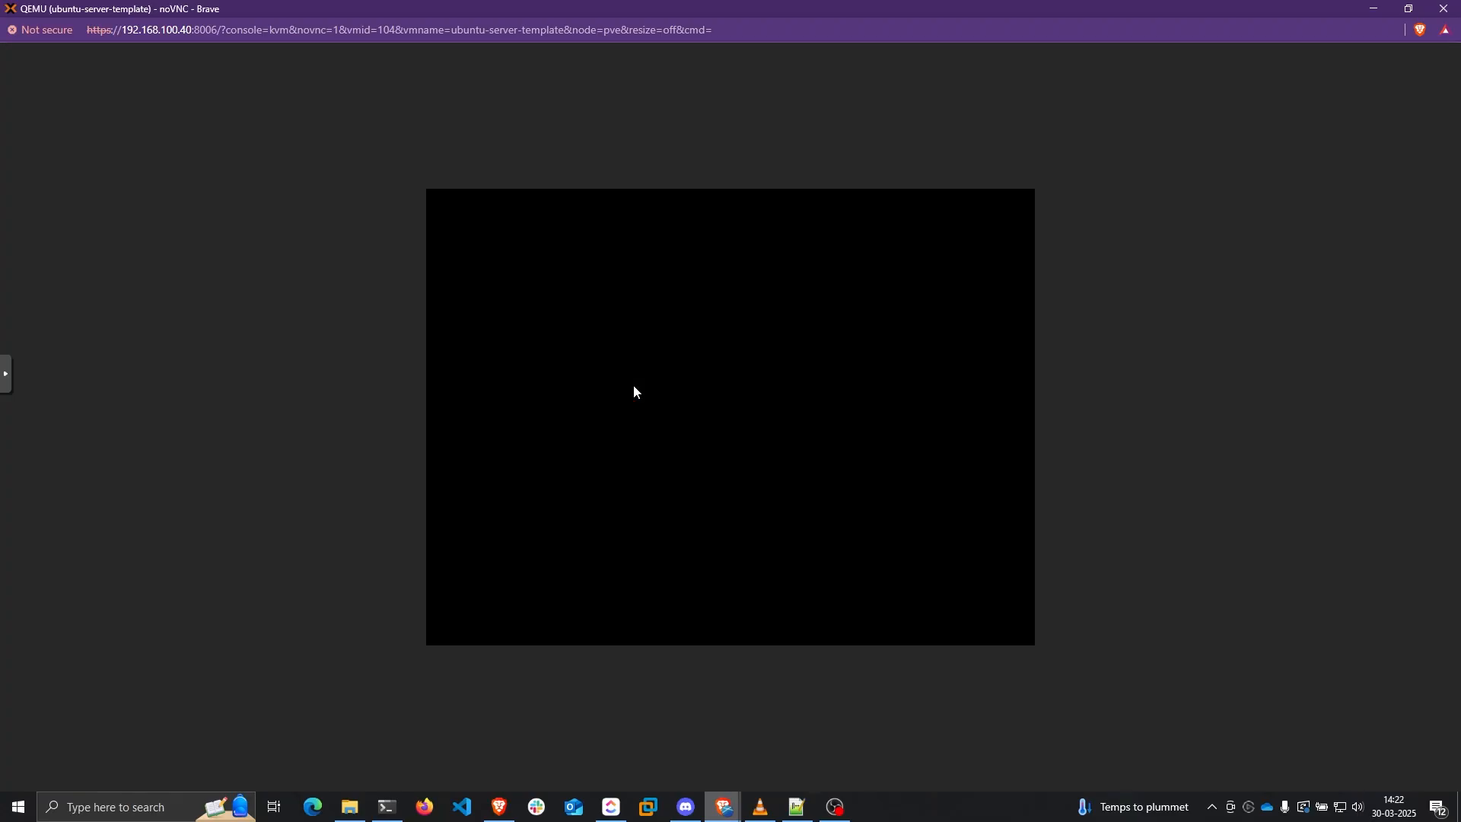
Log in to the new server and try running ifconfig
{"action": "type", "text": "teja-kasm login: teja"}
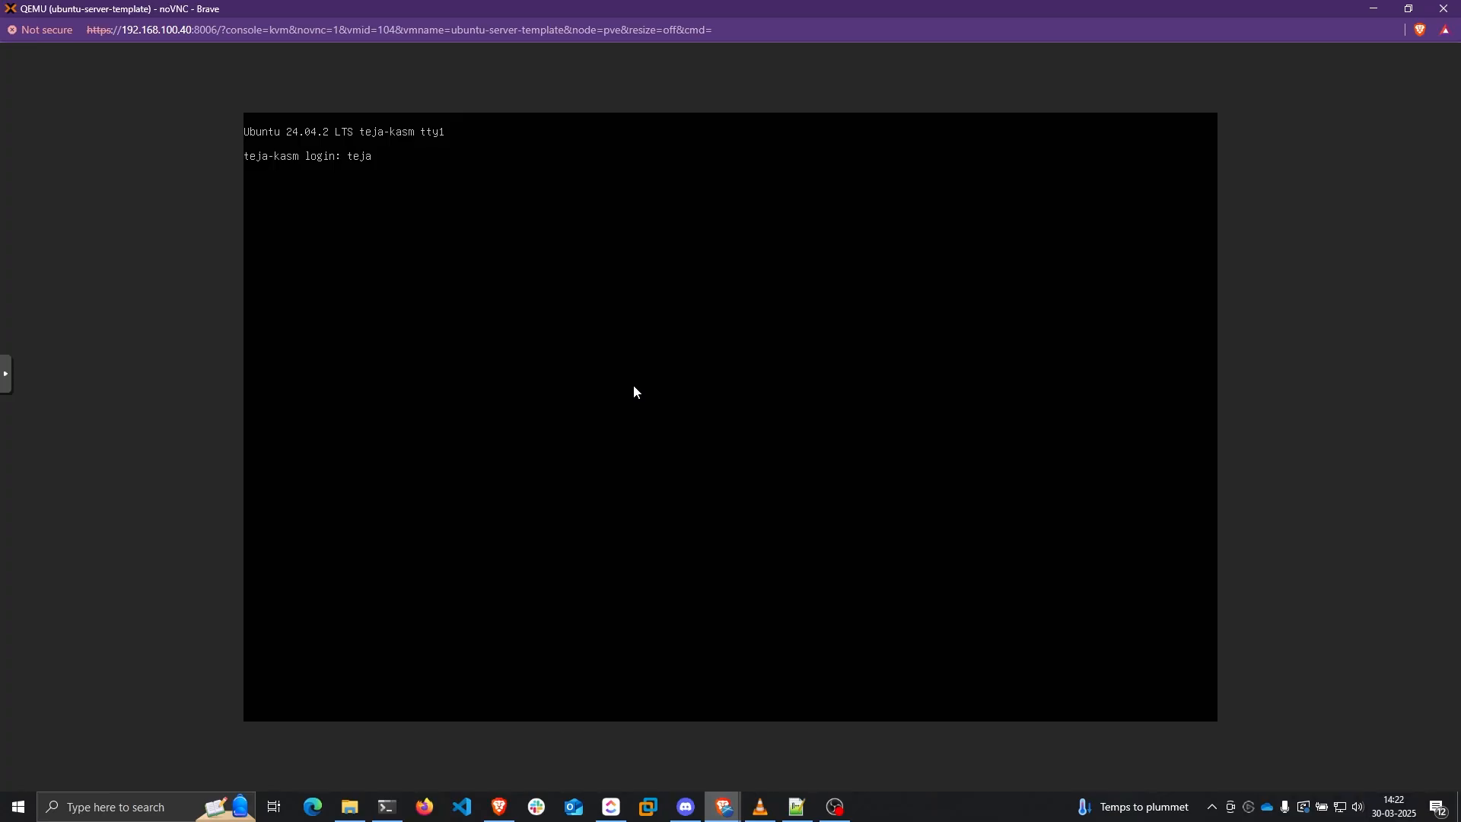
{"action": "key", "text": "Return"}
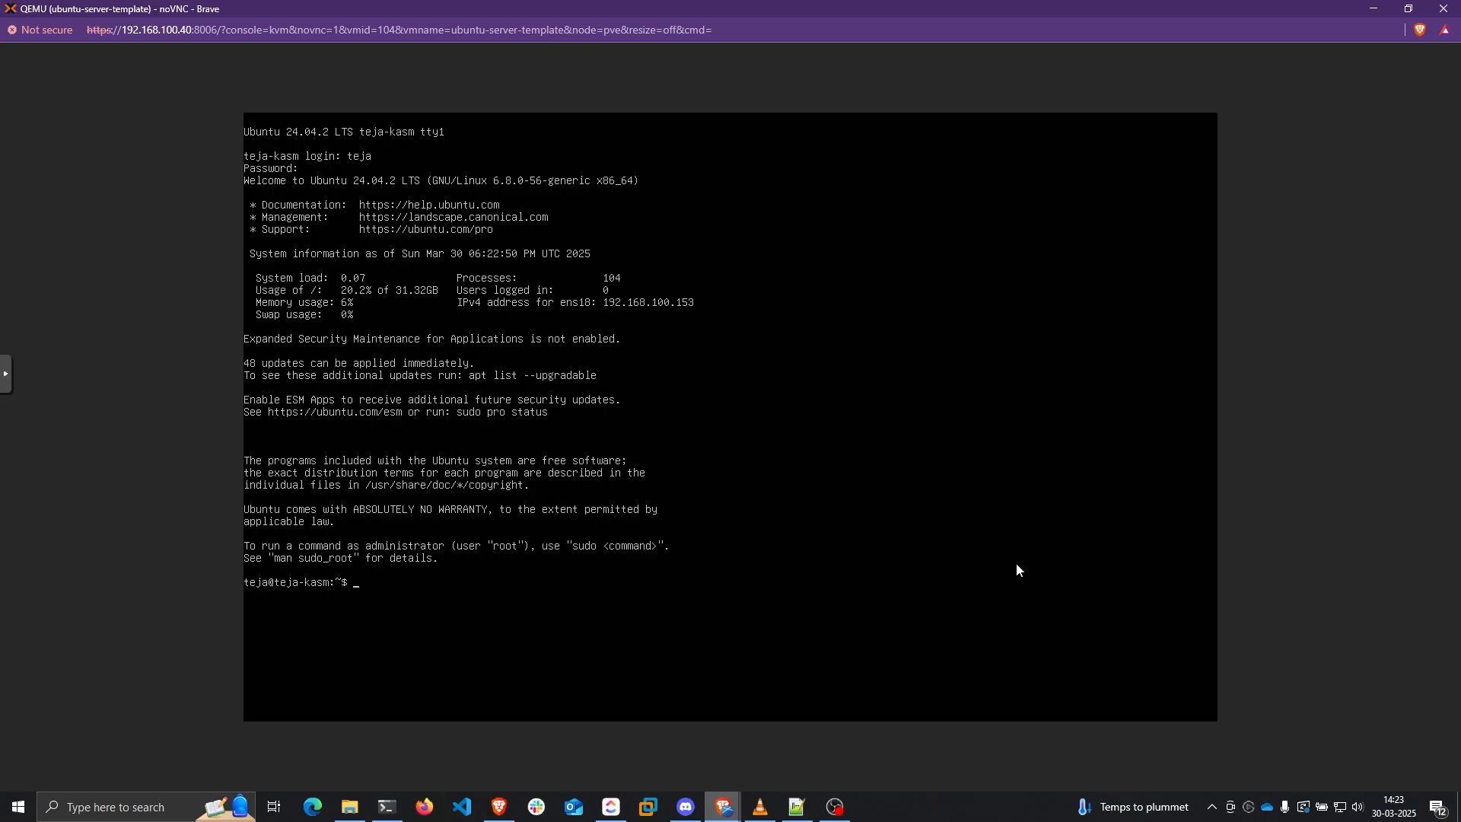
{"action": "type", "text": "ifconfig"}
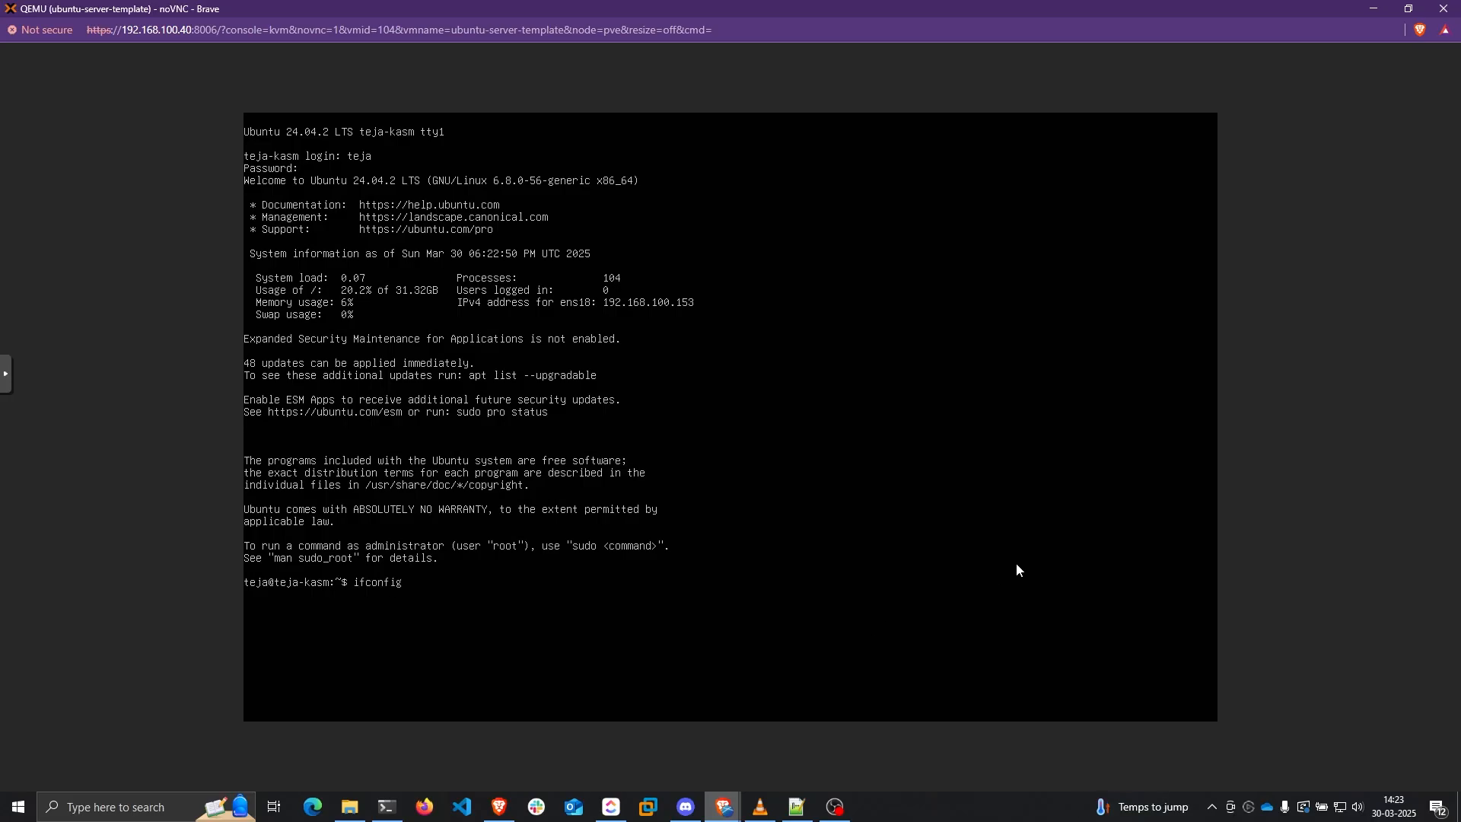
{"action": "key", "text": "Return"}
Install net-tools with apt and run ifconfig to read ens18's address 192.168.100.153
{"action": "type", "text": "sud"}
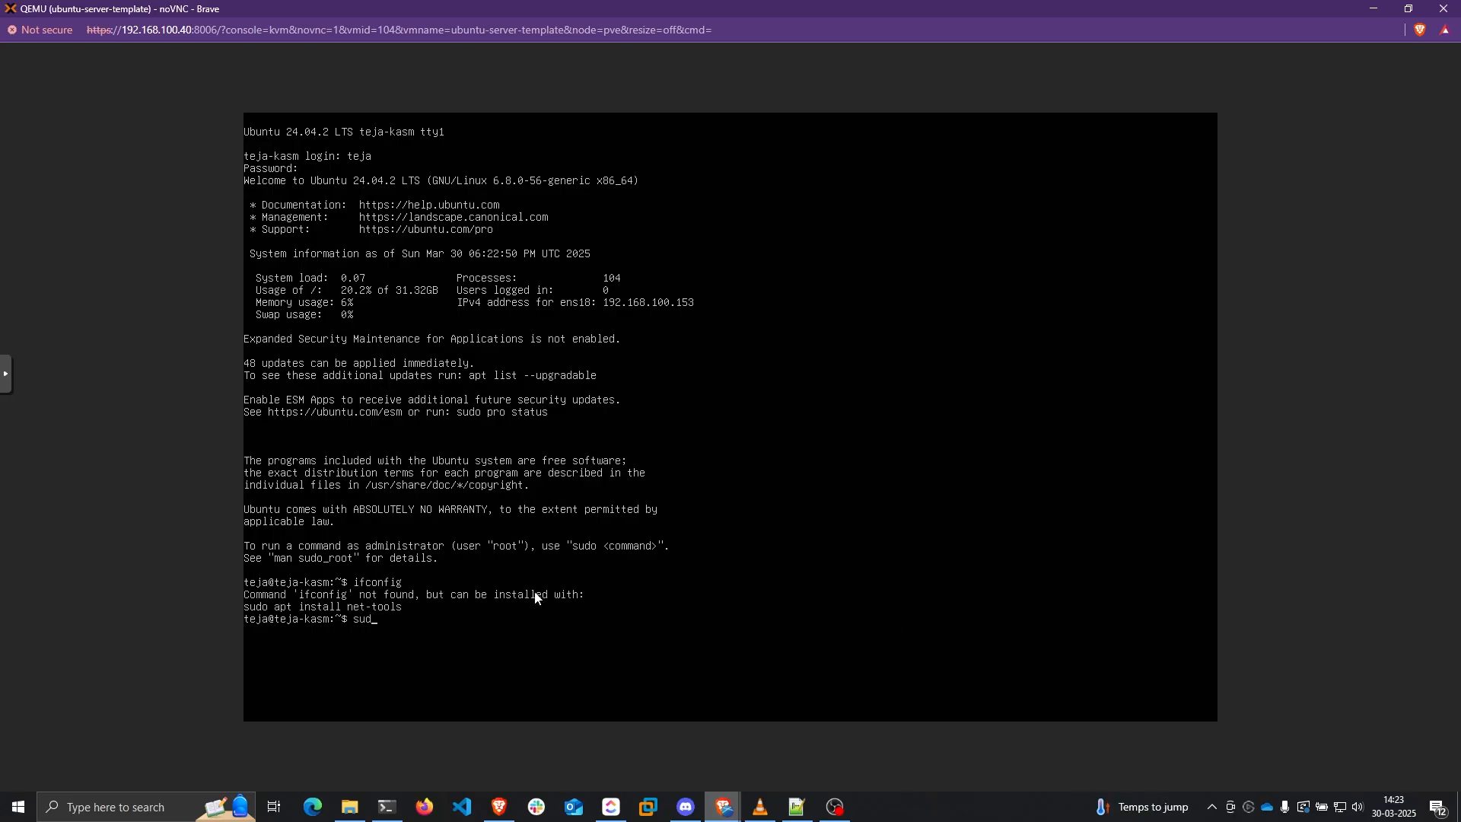
{"action": "type", "text": " ao apt install net-tools"}
{"action": "key", "text": "Return"}
{"action": "key", "text": "Return"}
{"action": "type", "text": "ifconfig"}
{"action": "key", "text": "Return"}
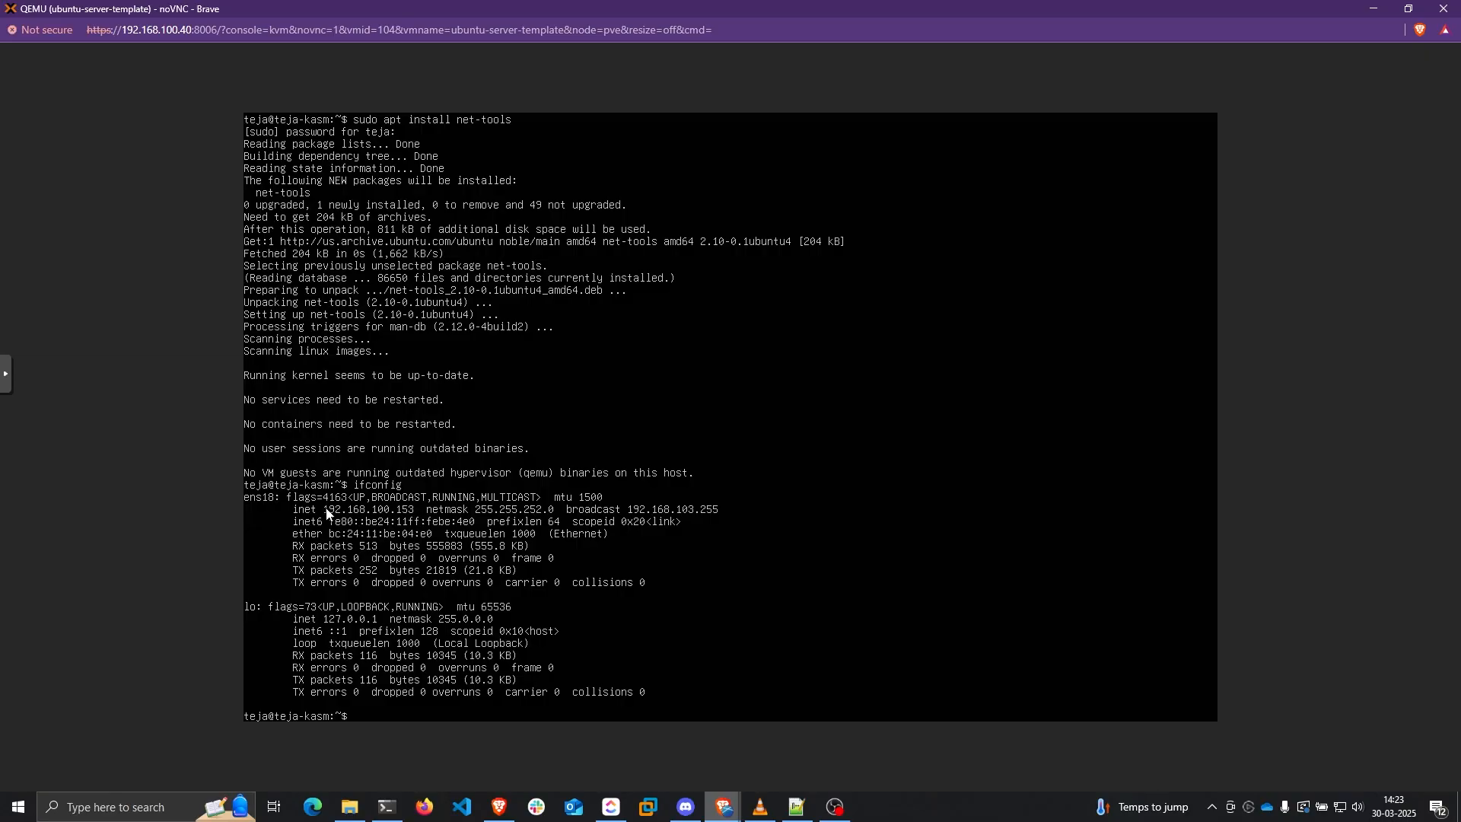
{"action": "key", "text": "alt+Tab"}
{"action": "left_click", "coordinate": [1006, 119]}
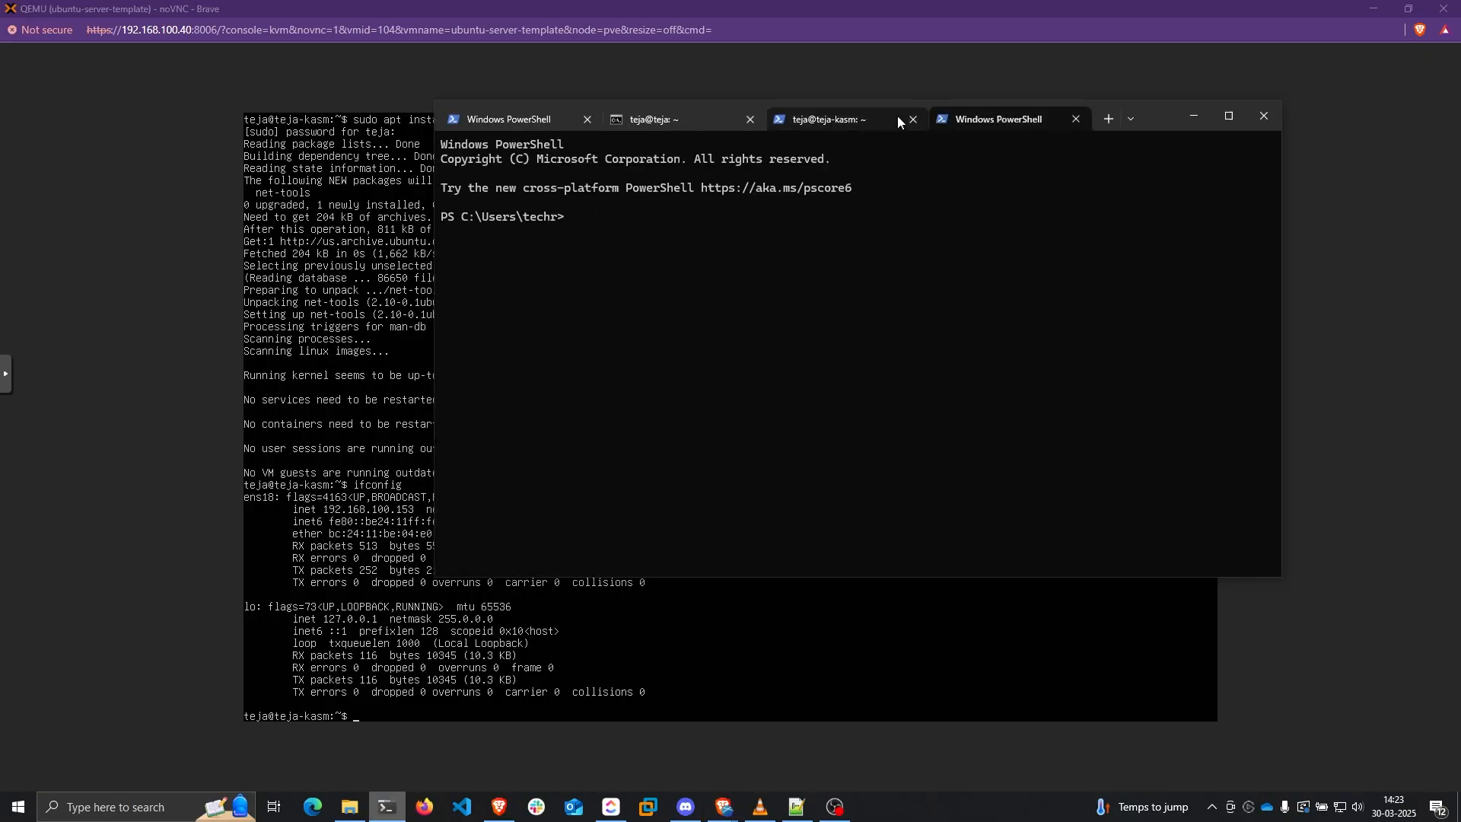
SSH into the server at 192.168.100.153 and accept its host key
{"action": "left_click", "coordinate": [973, 118]}
{"action": "type", "text": "ssh teja@"}
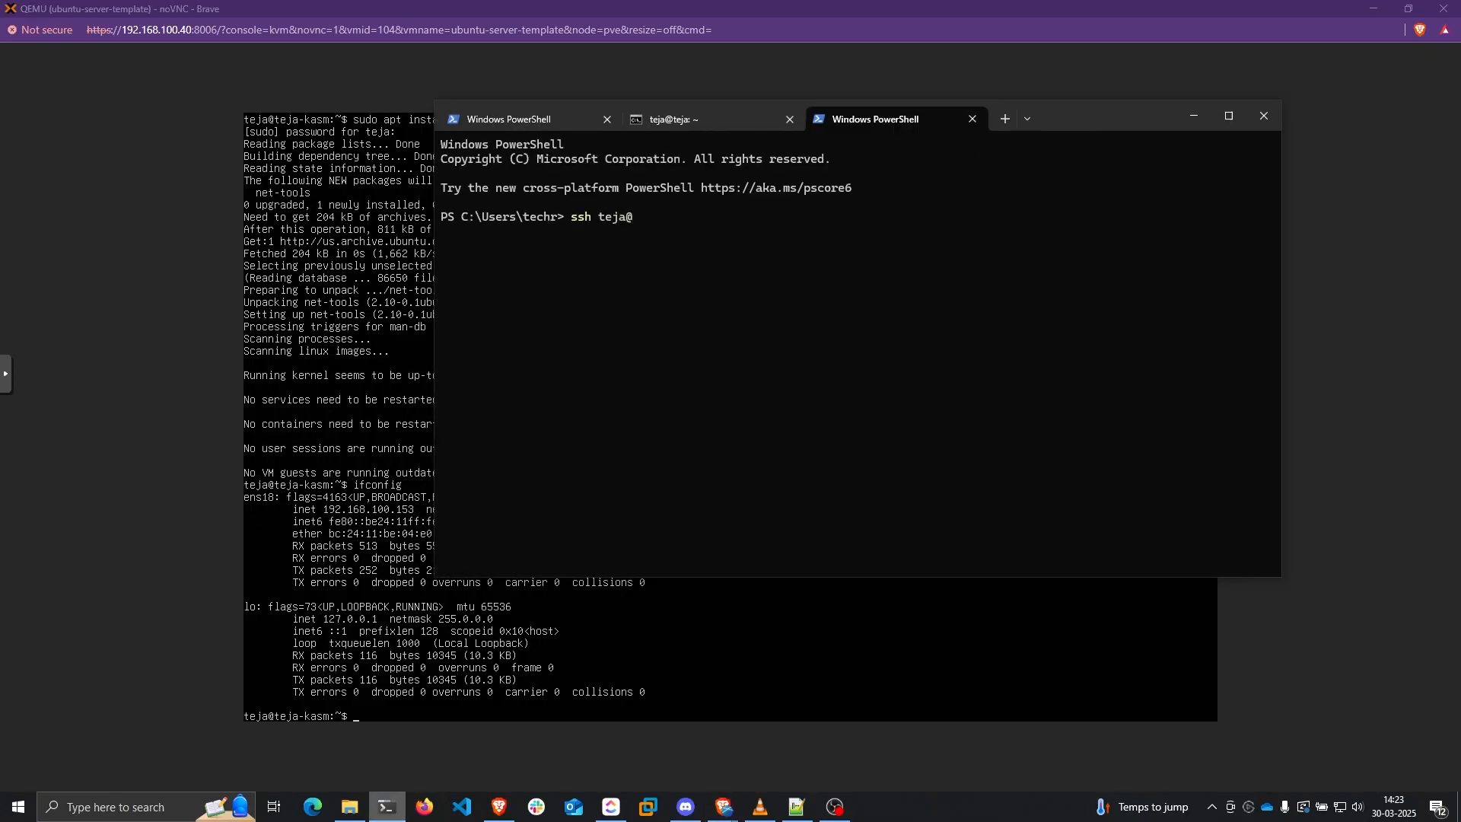
{"action": "type", "text": "192.168.100.153"}
{"action": "key", "text": "Return"}
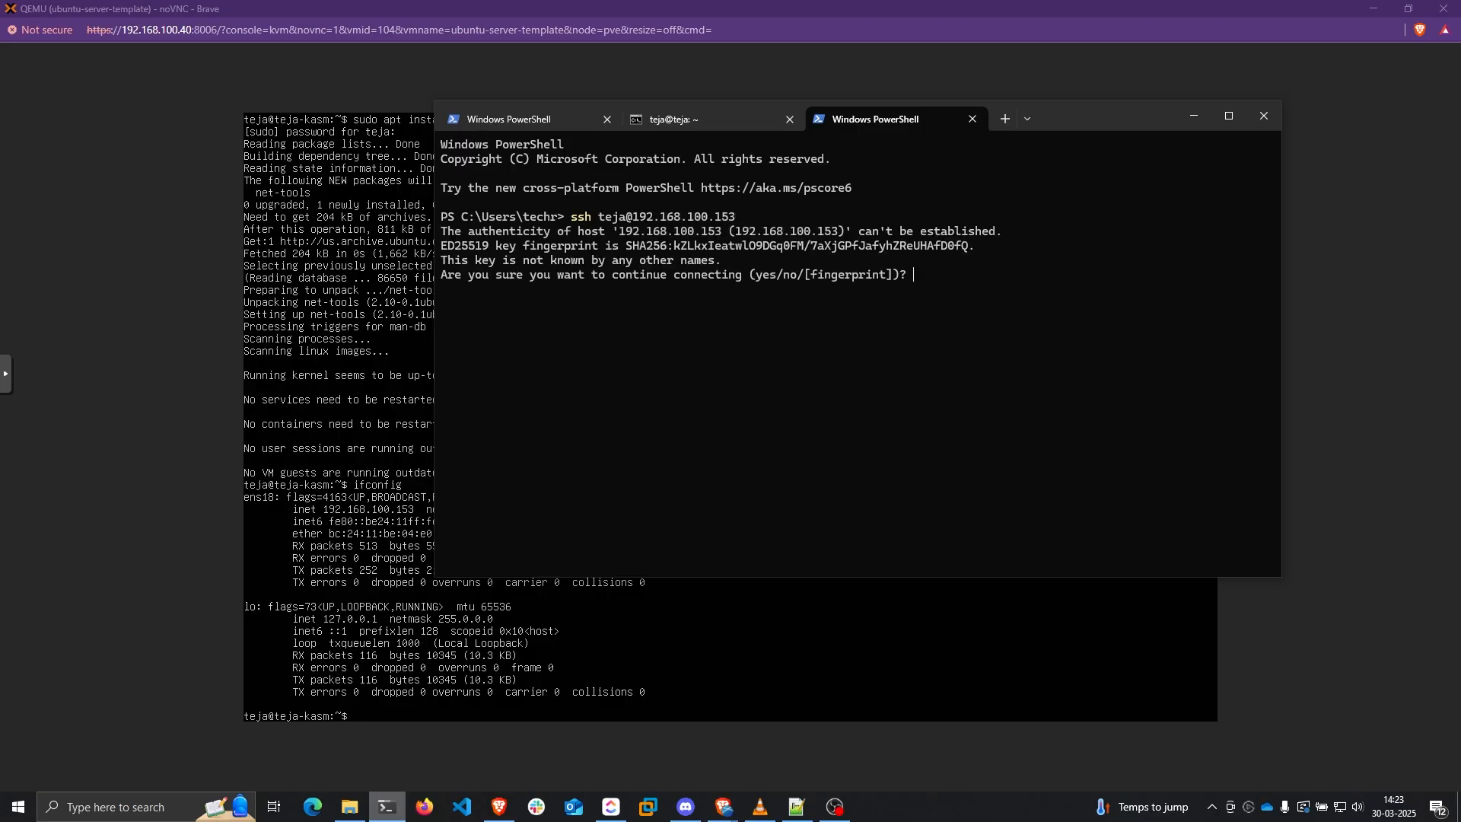
{"action": "type", "text": "yes"}
{"action": "key", "text": "Return"}
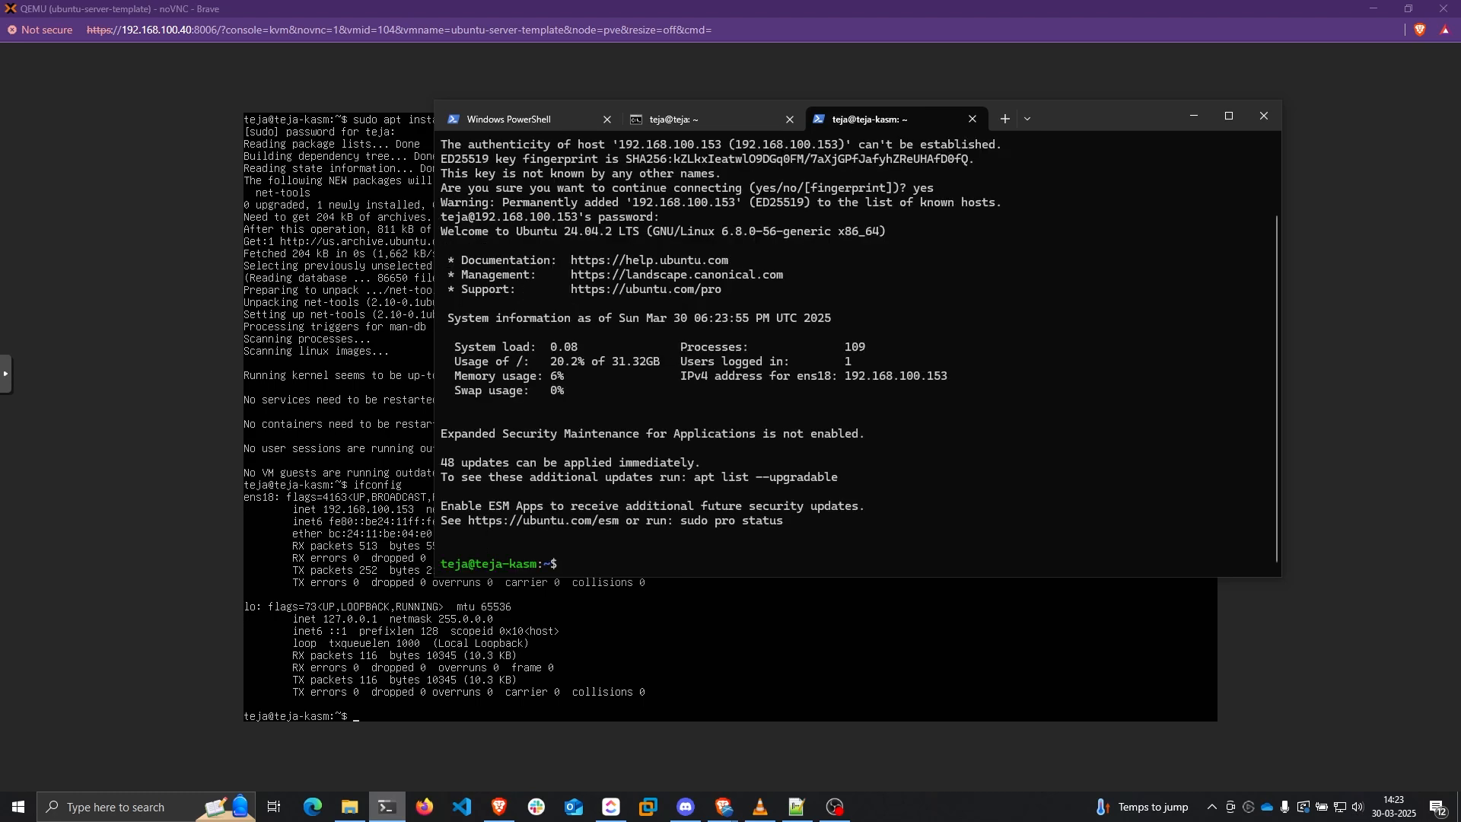
Close the VM console window, maximize the terminal and clear its screen
{"action": "left_click_drag", "start_coordinate": [1126, 122], "coordinate": [1012, 183]}
{"action": "left_click", "coordinate": [1012, 93]}
{"action": "left_click", "coordinate": [1443, 9]}
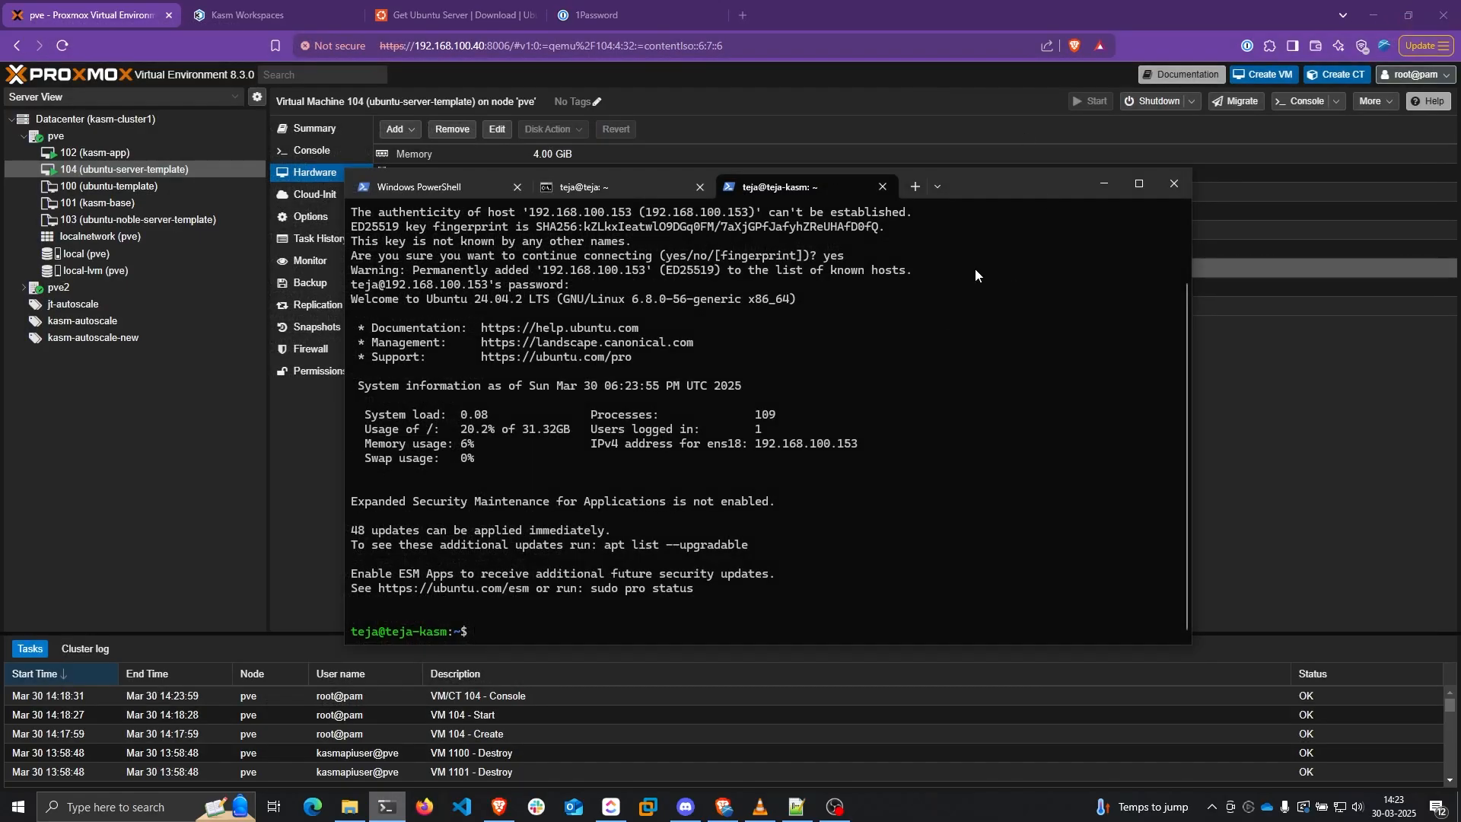
{"action": "double_click", "coordinate": [1030, 190]}
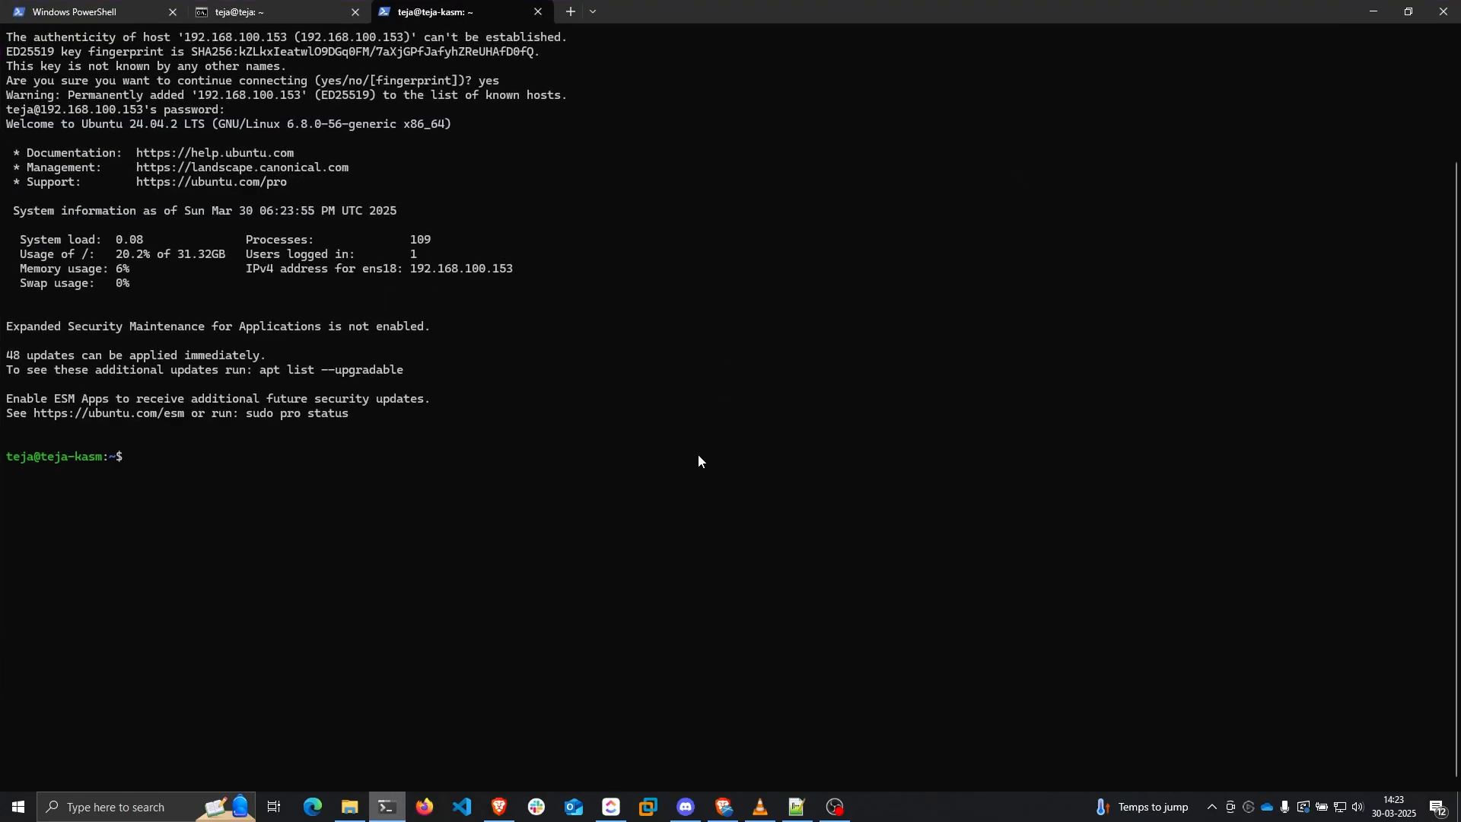
{"action": "key", "text": "ctrl+l"}
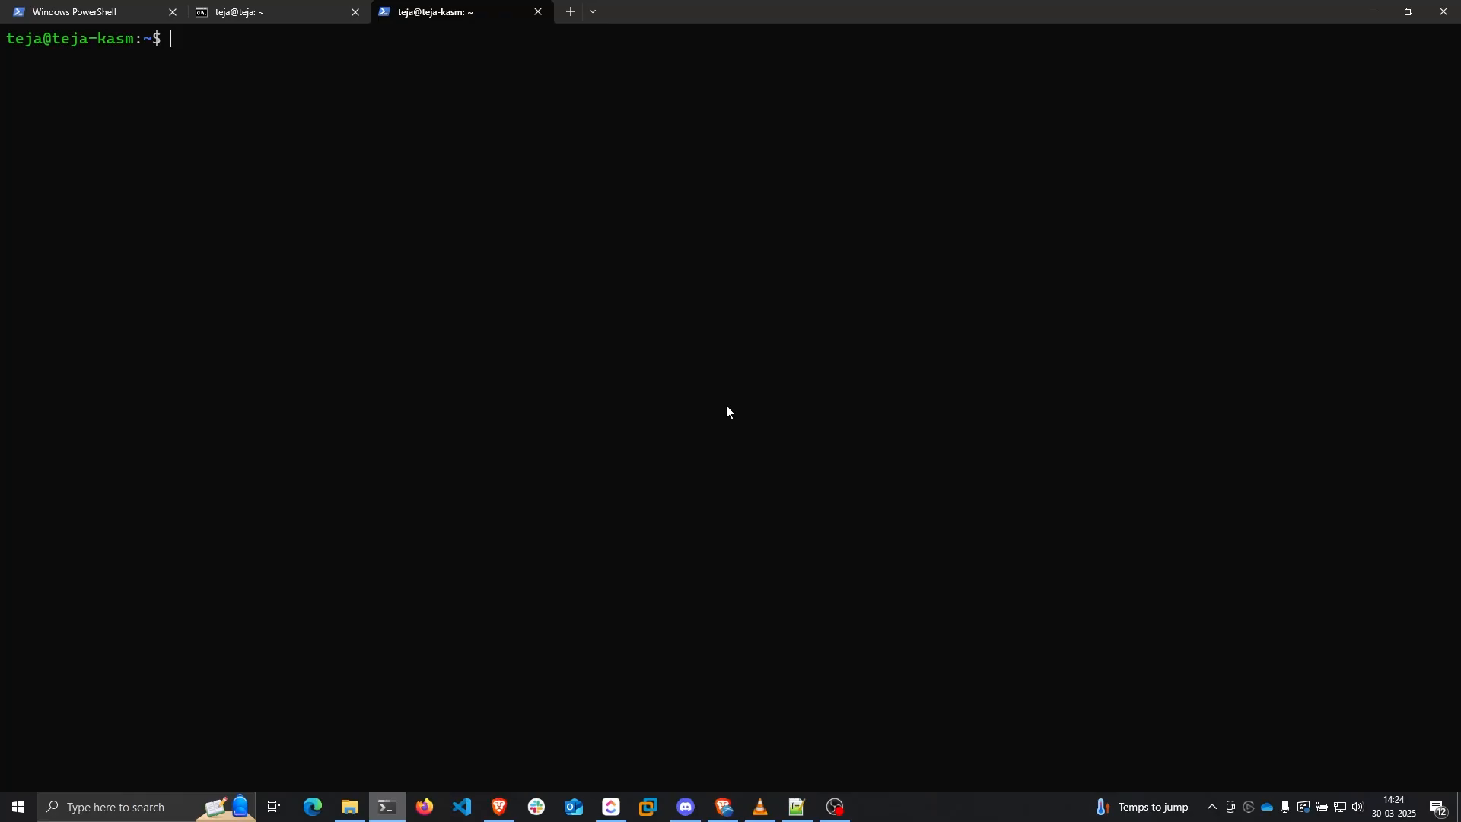
{"action": "left_click", "coordinate": [797, 807]}
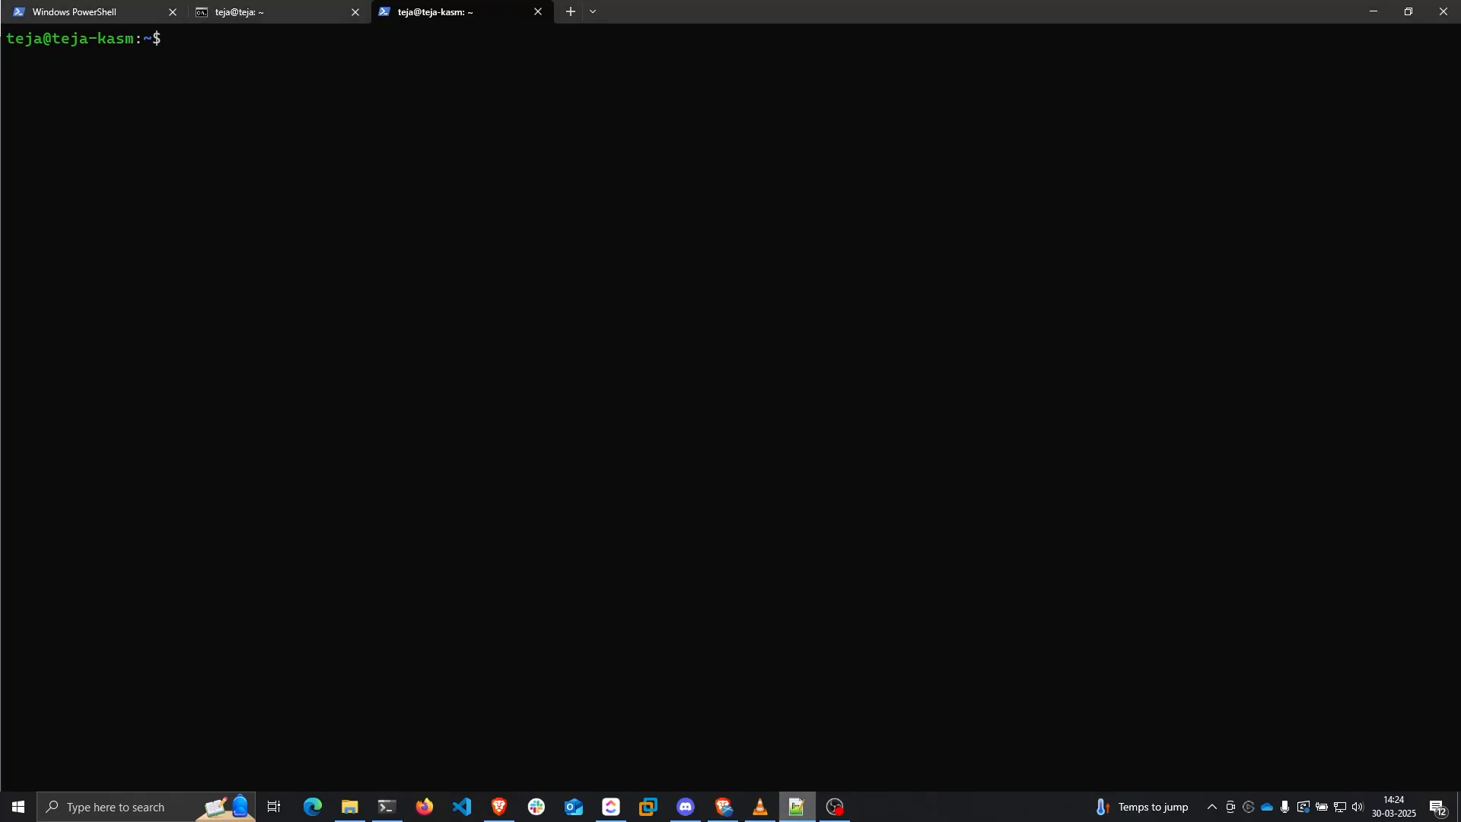
Edit ~/.ssh/authorized_keys with sudo nano, paste the laptop's public key and save
{"action": "key", "text": "alt+Tab"}
{"action": "type", "text": "sudo nano "}
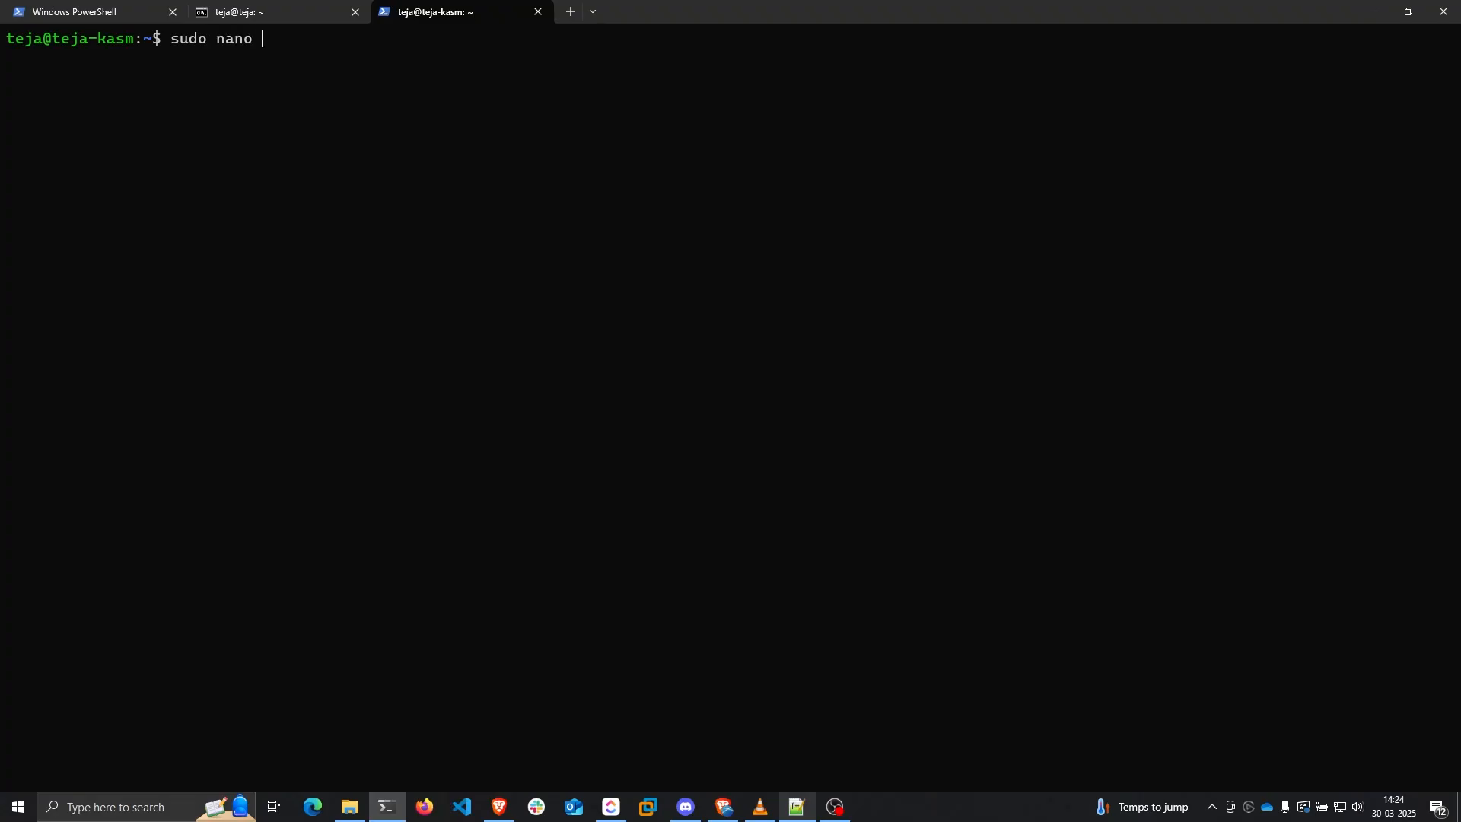
{"action": "type", "text": "~/.ssh/auth"}
{"action": "key", "text": "Tab"}
{"action": "key", "text": "Return"}
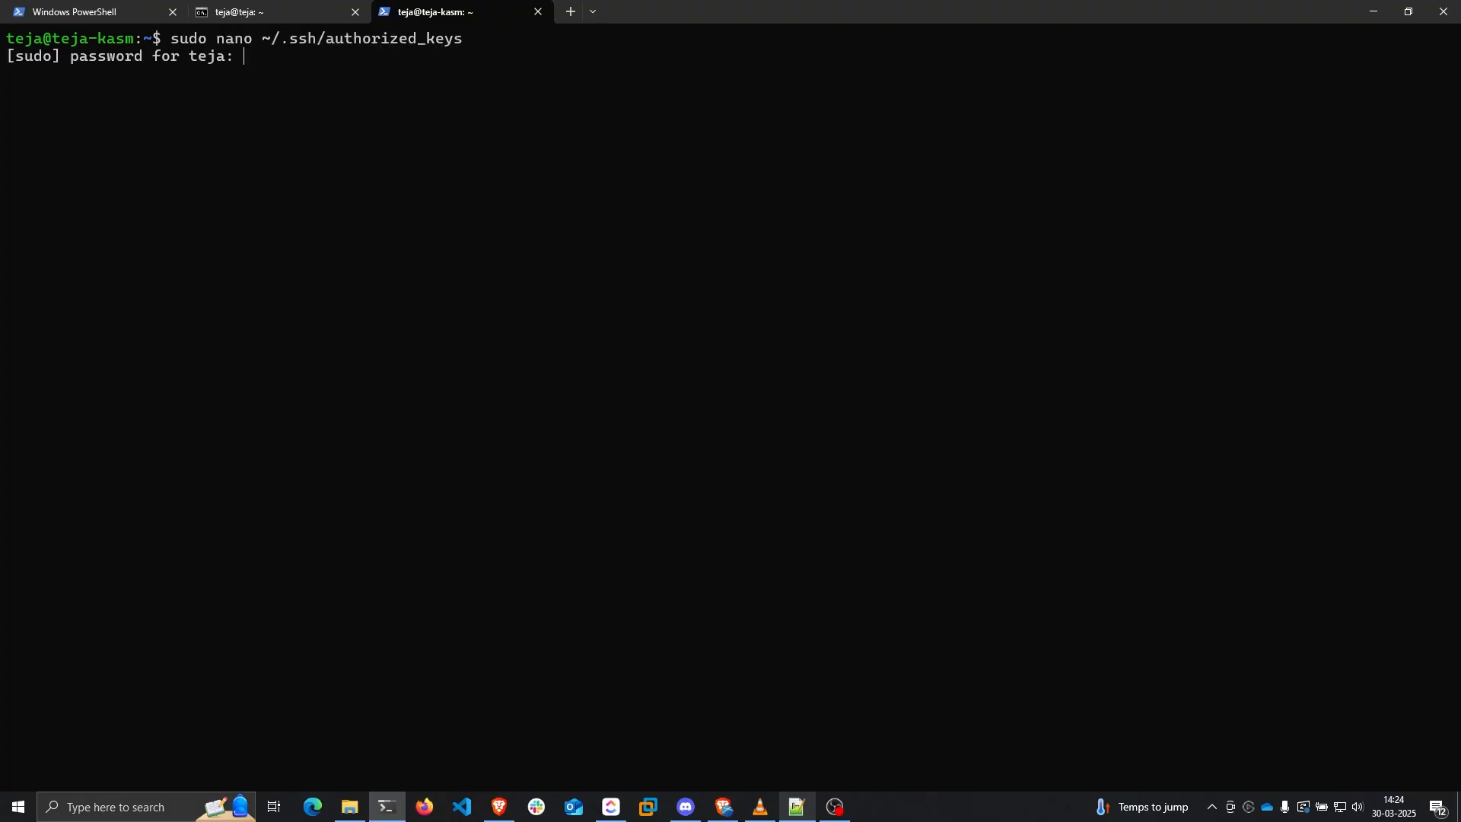
{"action": "key", "text": "Return"}
{"action": "key", "text": "ctrl+v"}
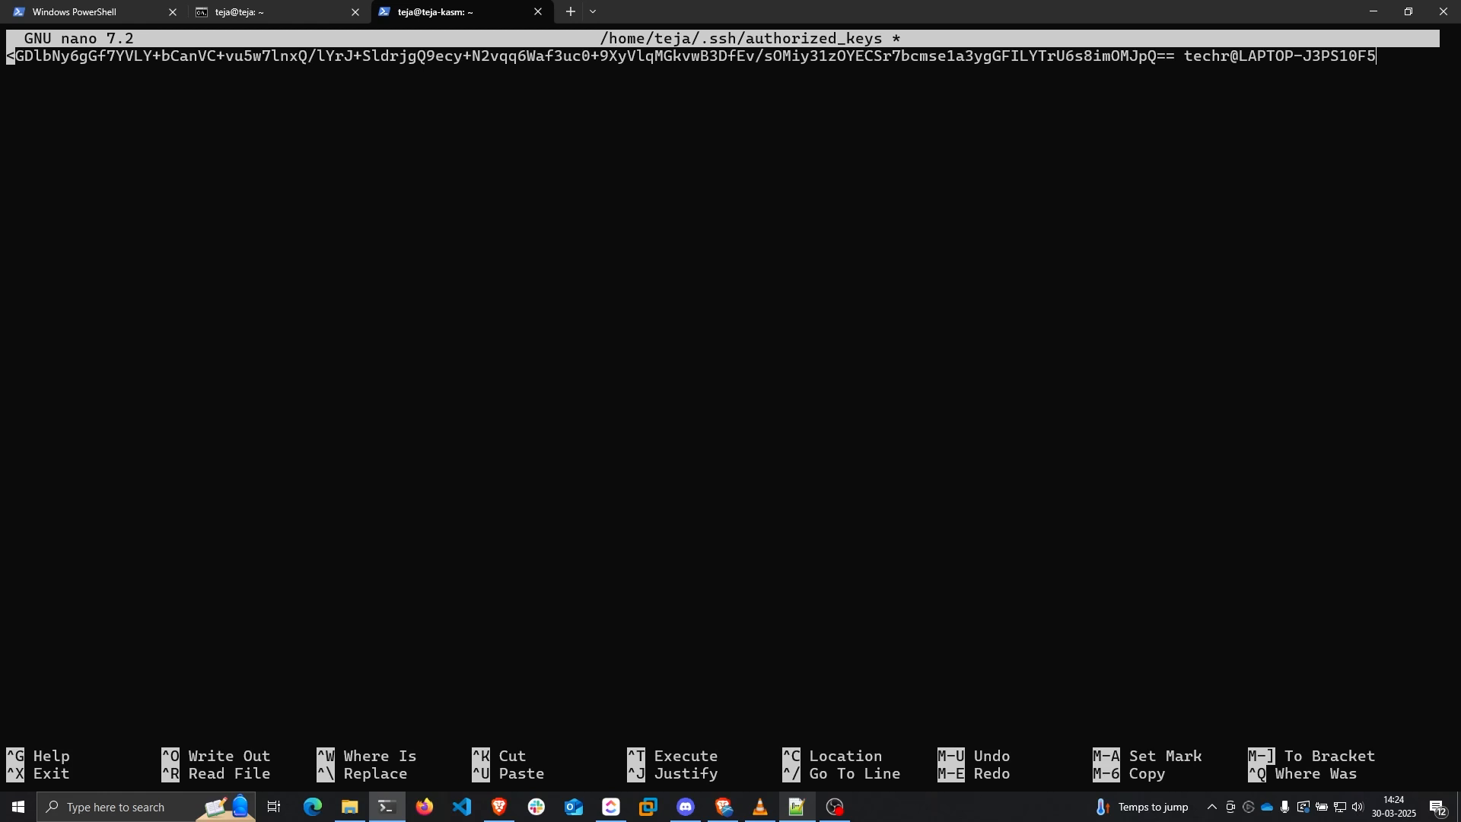
{"action": "key", "text": "ctrl+x"}
{"action": "key", "text": "y"}
{"action": "key", "text": "Return"}
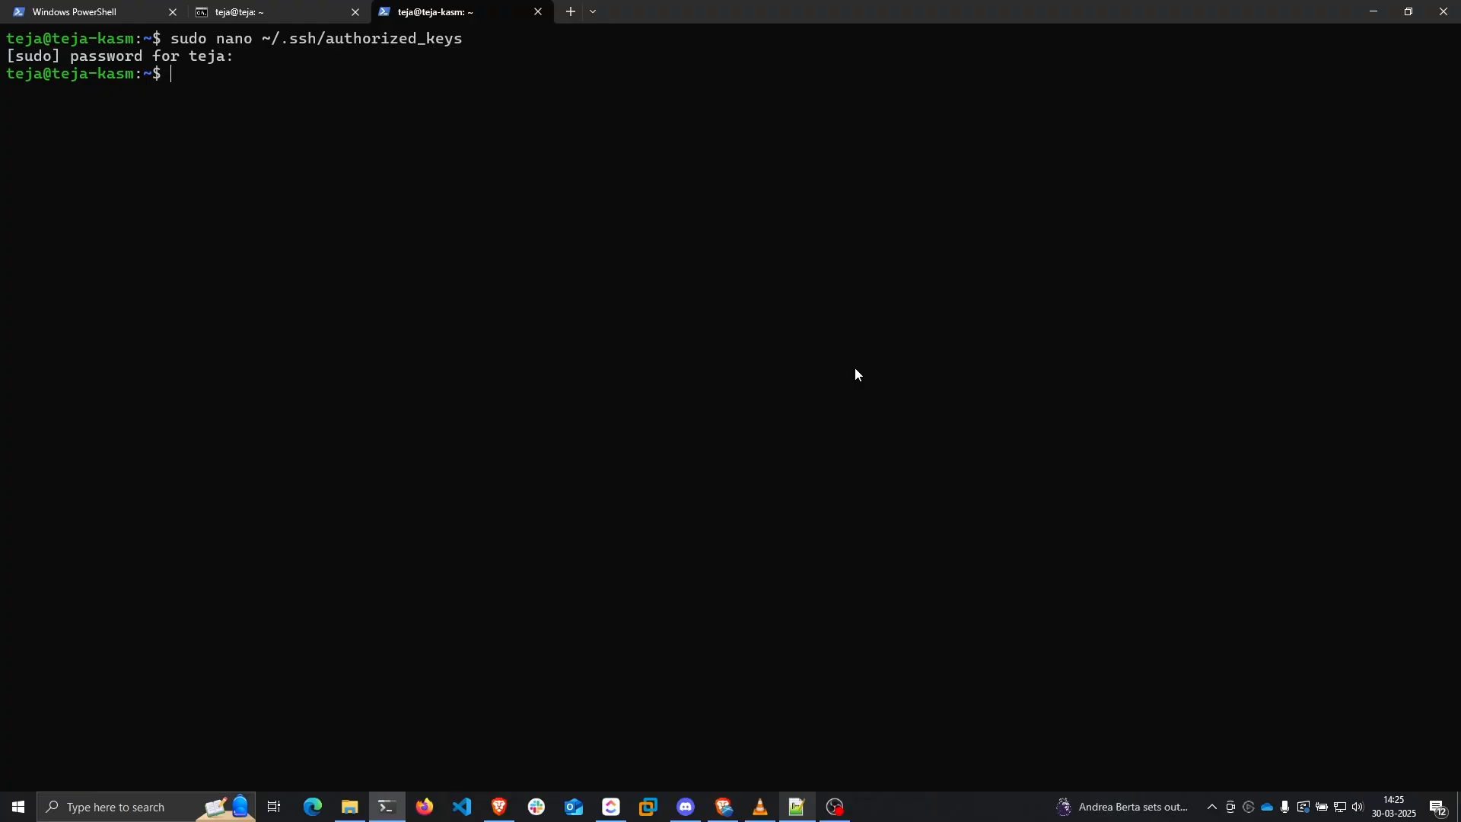
Run sudo apt update and install qemu-guest-agent with -y
{"action": "type", "text": "sudo apt update"}
{"action": "key", "text": "Return"}
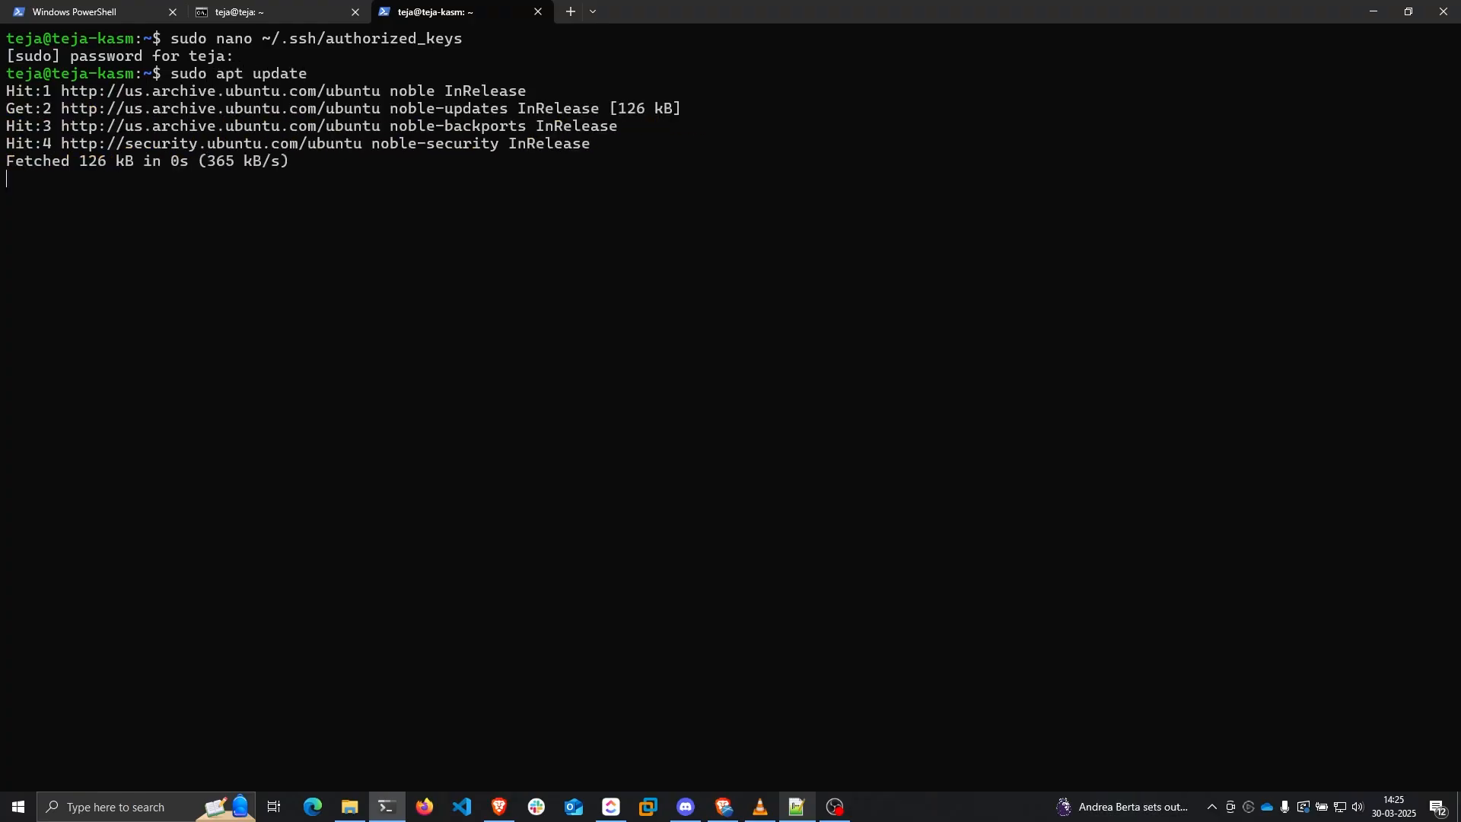
{"action": "key", "text": "ctrl+v"}
{"action": "key", "text": "Right"}
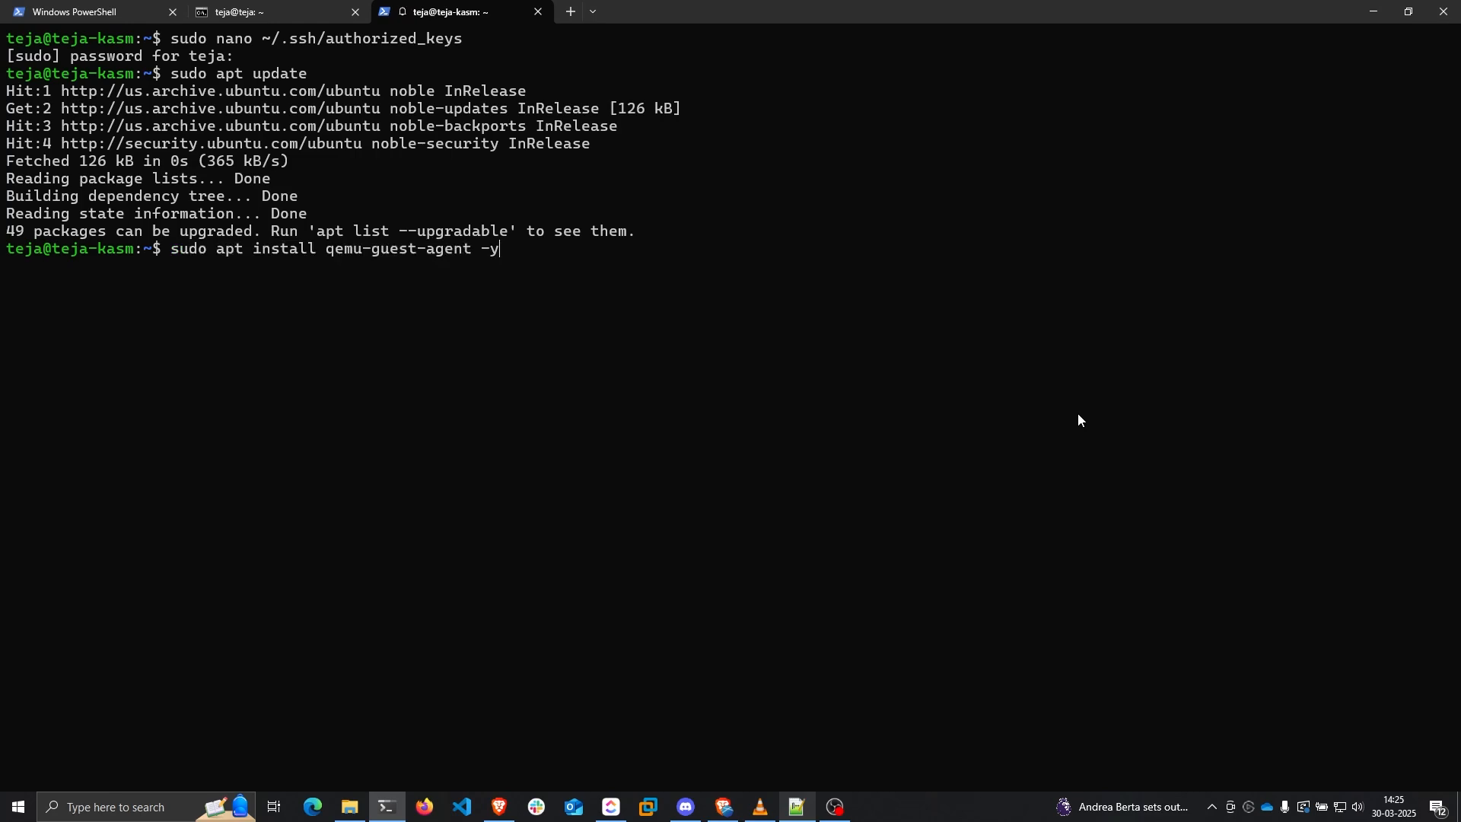
{"action": "key", "text": "Return"}
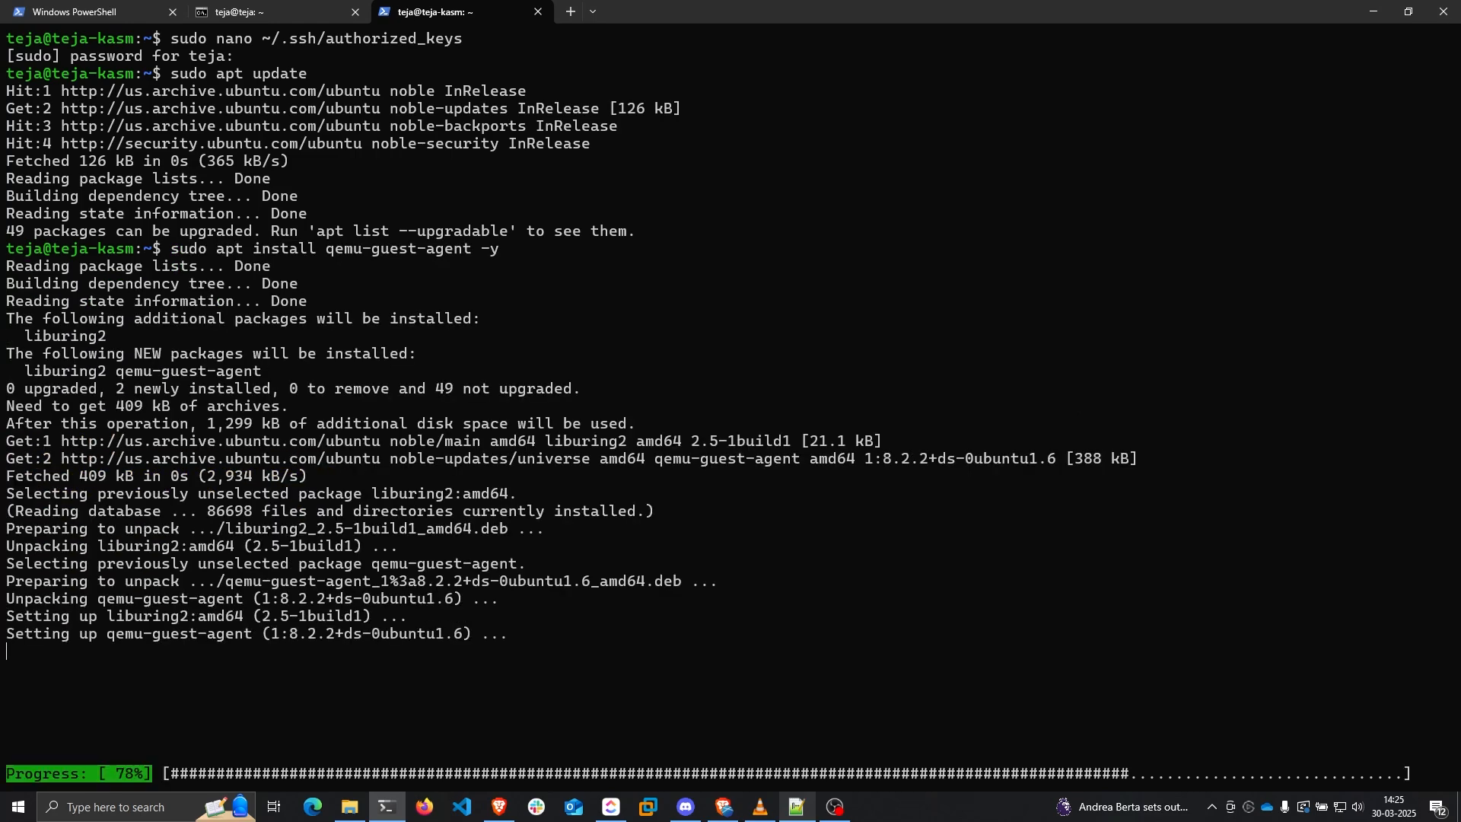
Start the qemu-guest-agent service and enable it at boot with systemctl
{"action": "key", "text": "ctrl+v"}
{"action": "key", "text": "Return"}
{"action": "key", "text": "alt+Tab"}
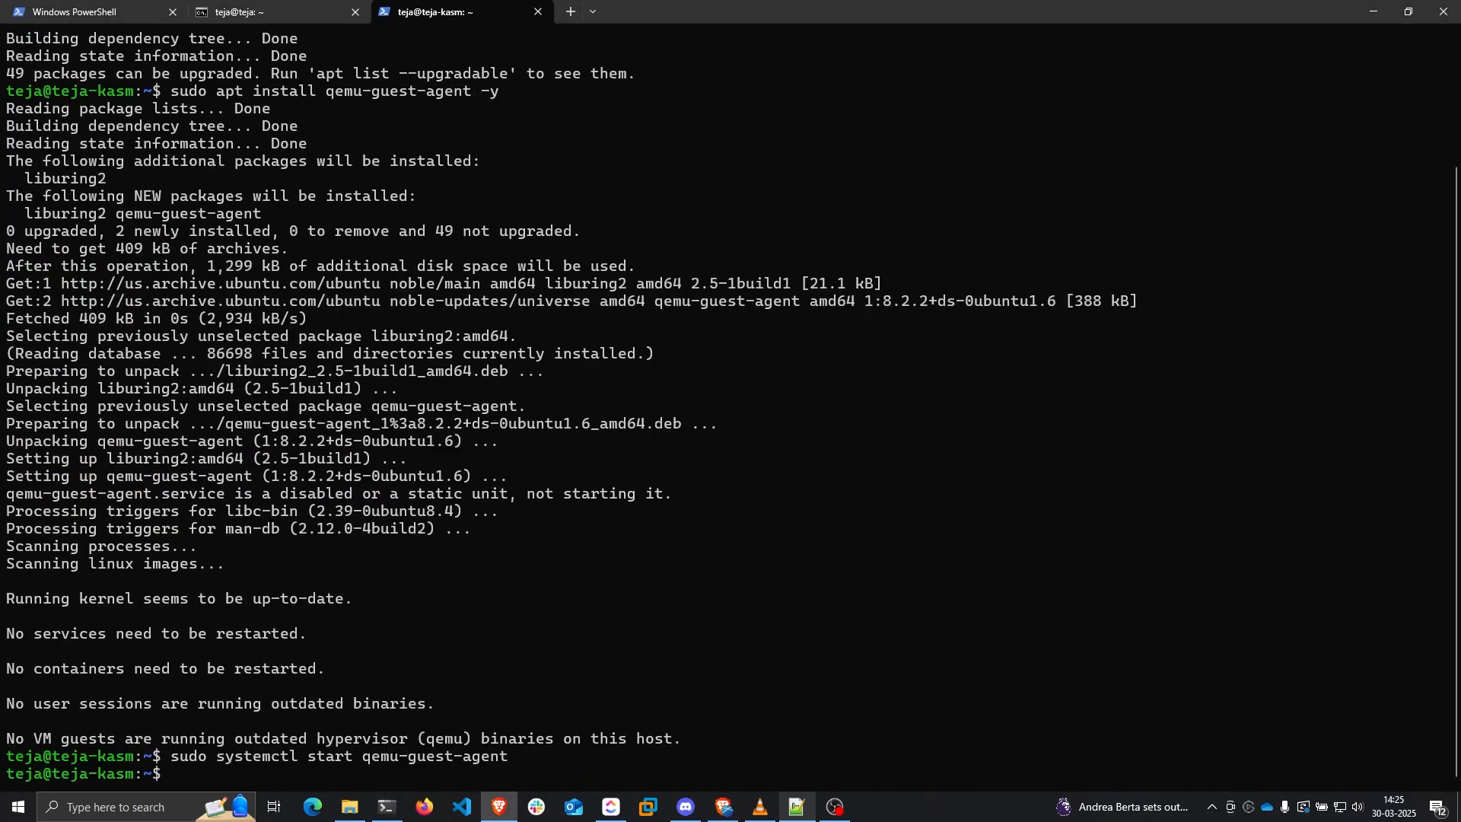
{"action": "key", "text": "alt+Tab"}
{"action": "key", "text": "ctrl+v"}
{"action": "key", "text": "Return"}
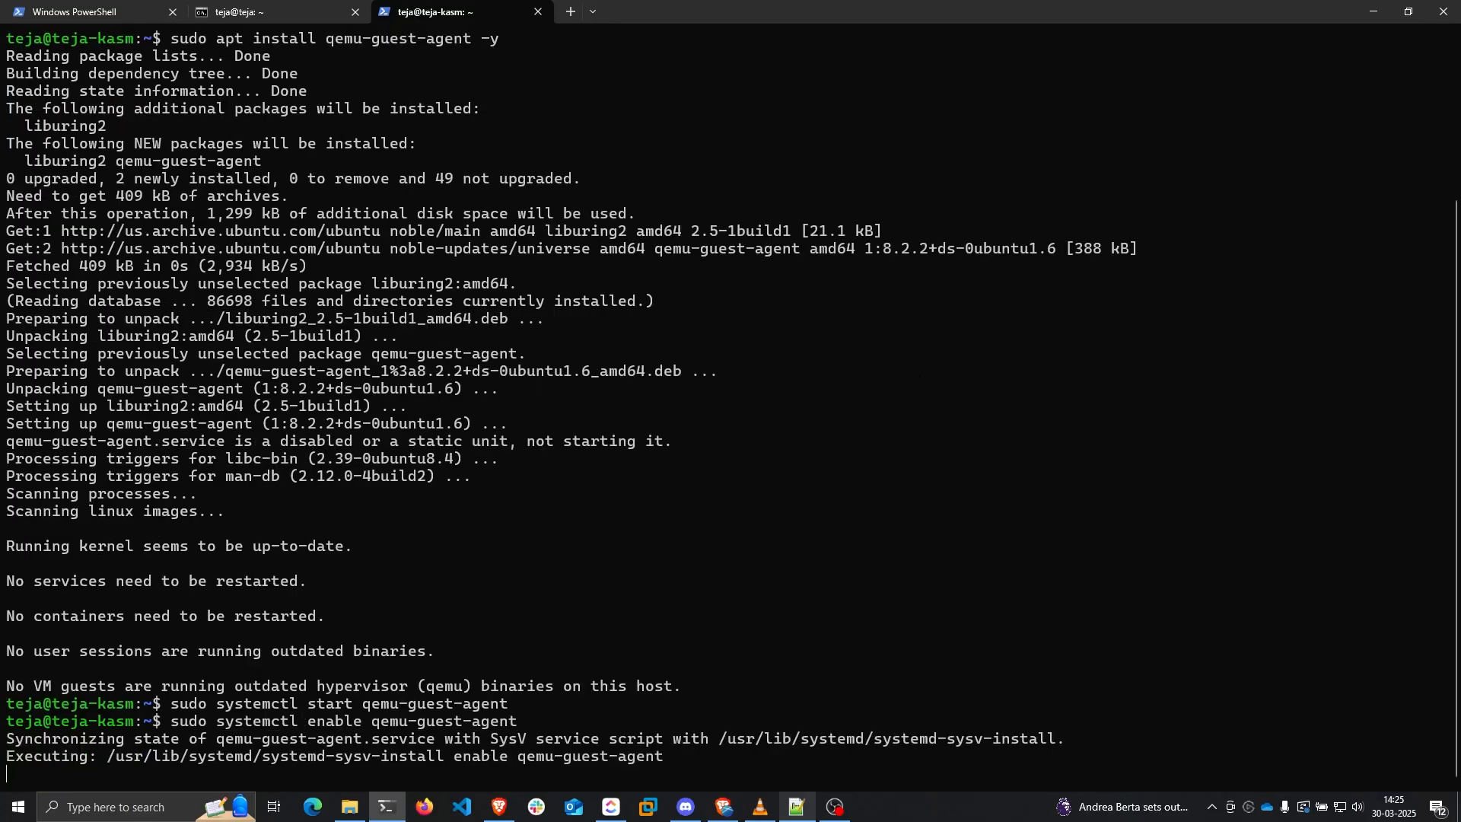
Reboot the server with sudo reboot, correcting the misspelled first attempt
{"action": "type", "text": "sudo reboo"}
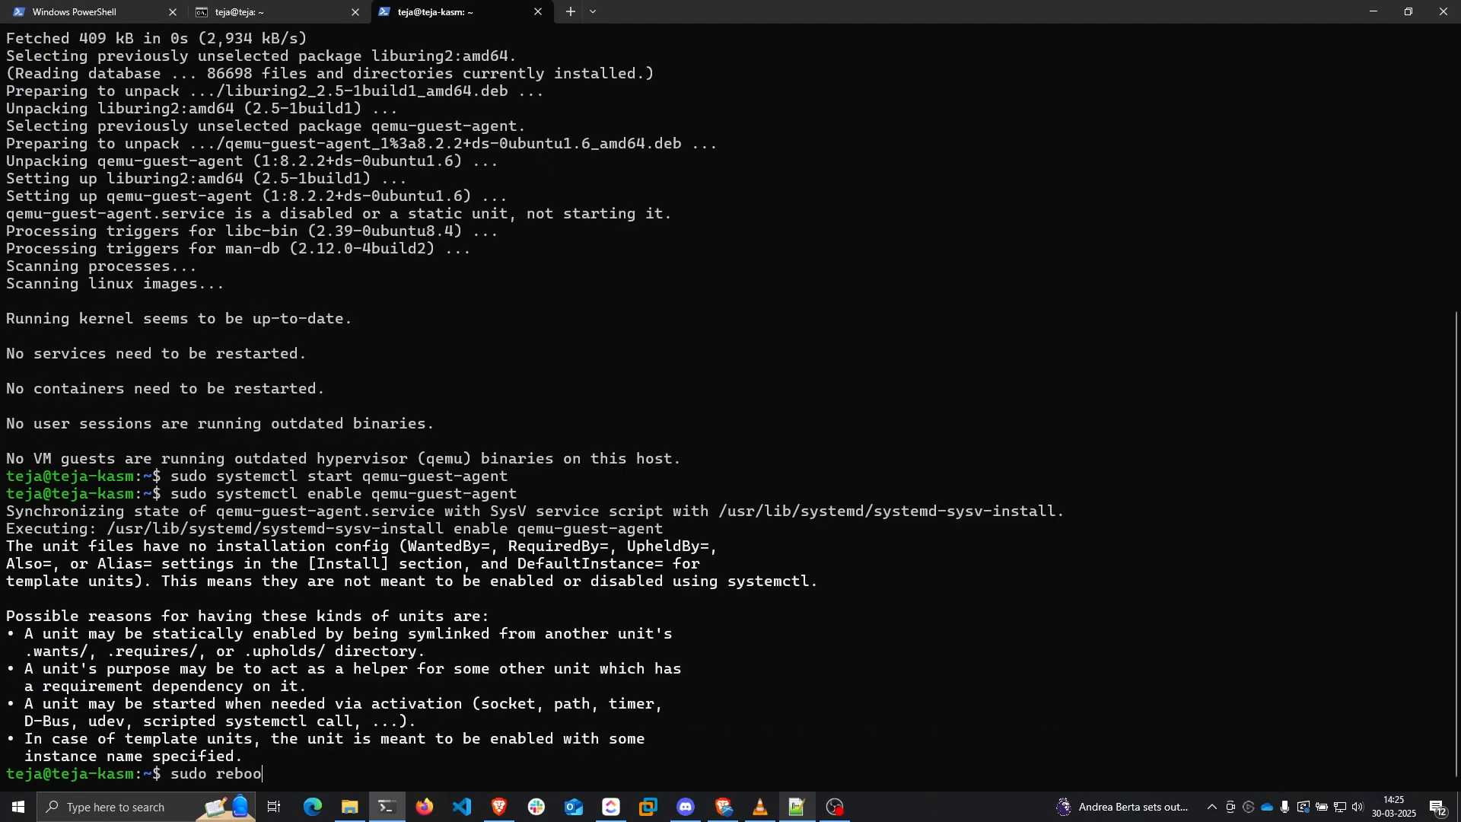
{"action": "key", "text": "Return"}
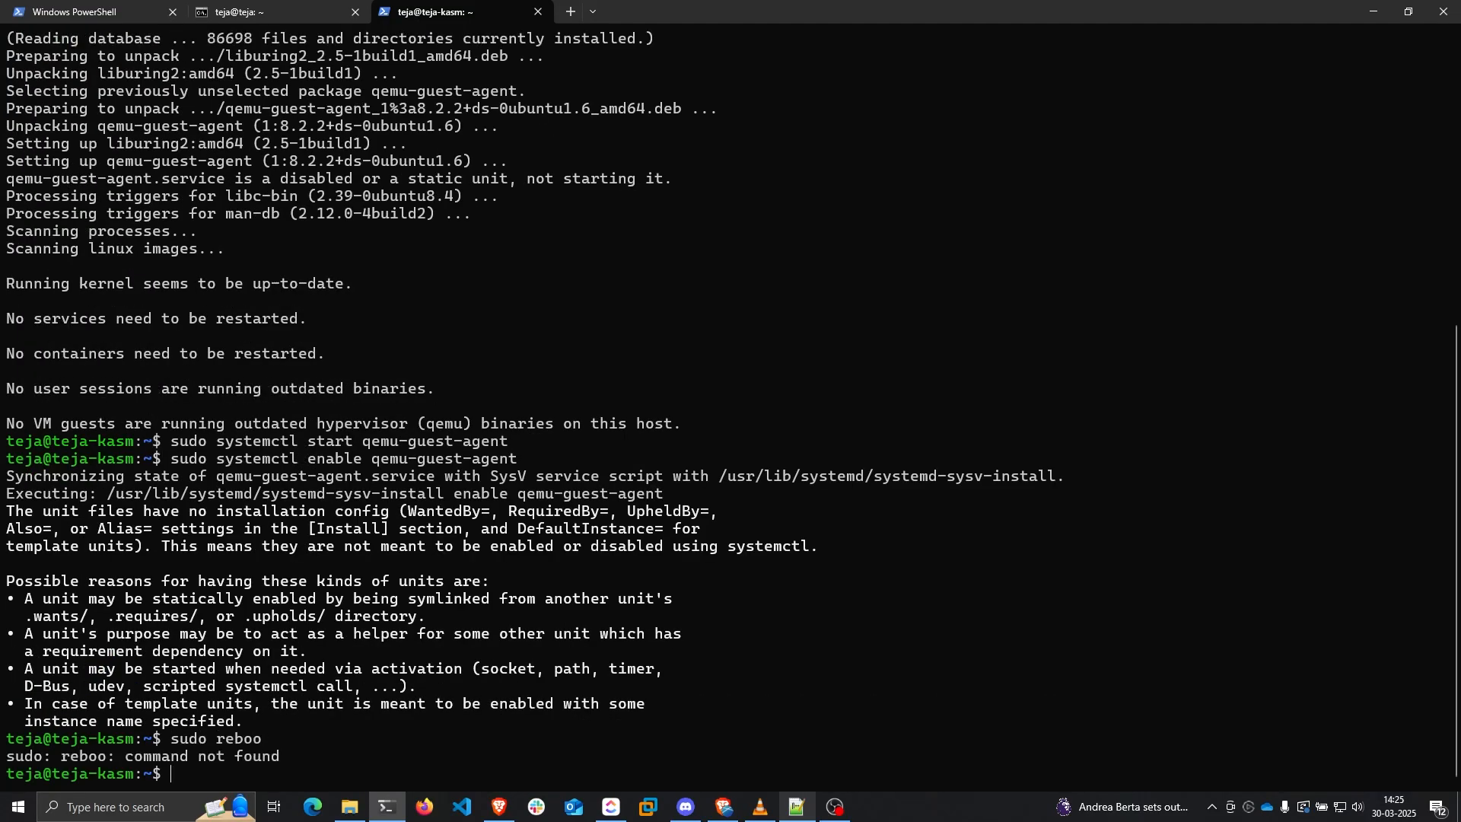
{"action": "type", "text": "sudo reboot"}
{"action": "key", "text": "Return"}
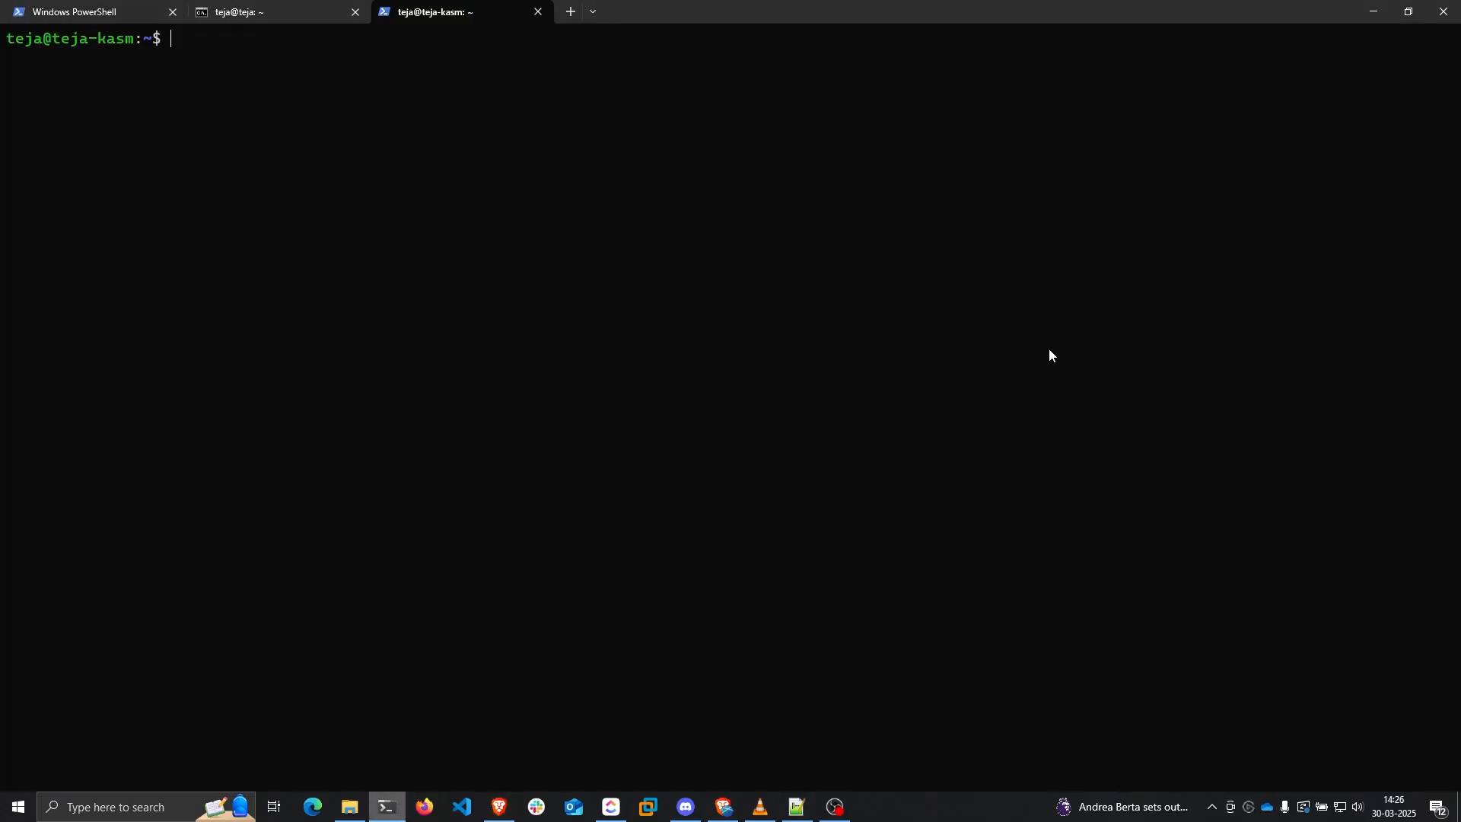
{"action": "key", "text": "ctrl+v"}
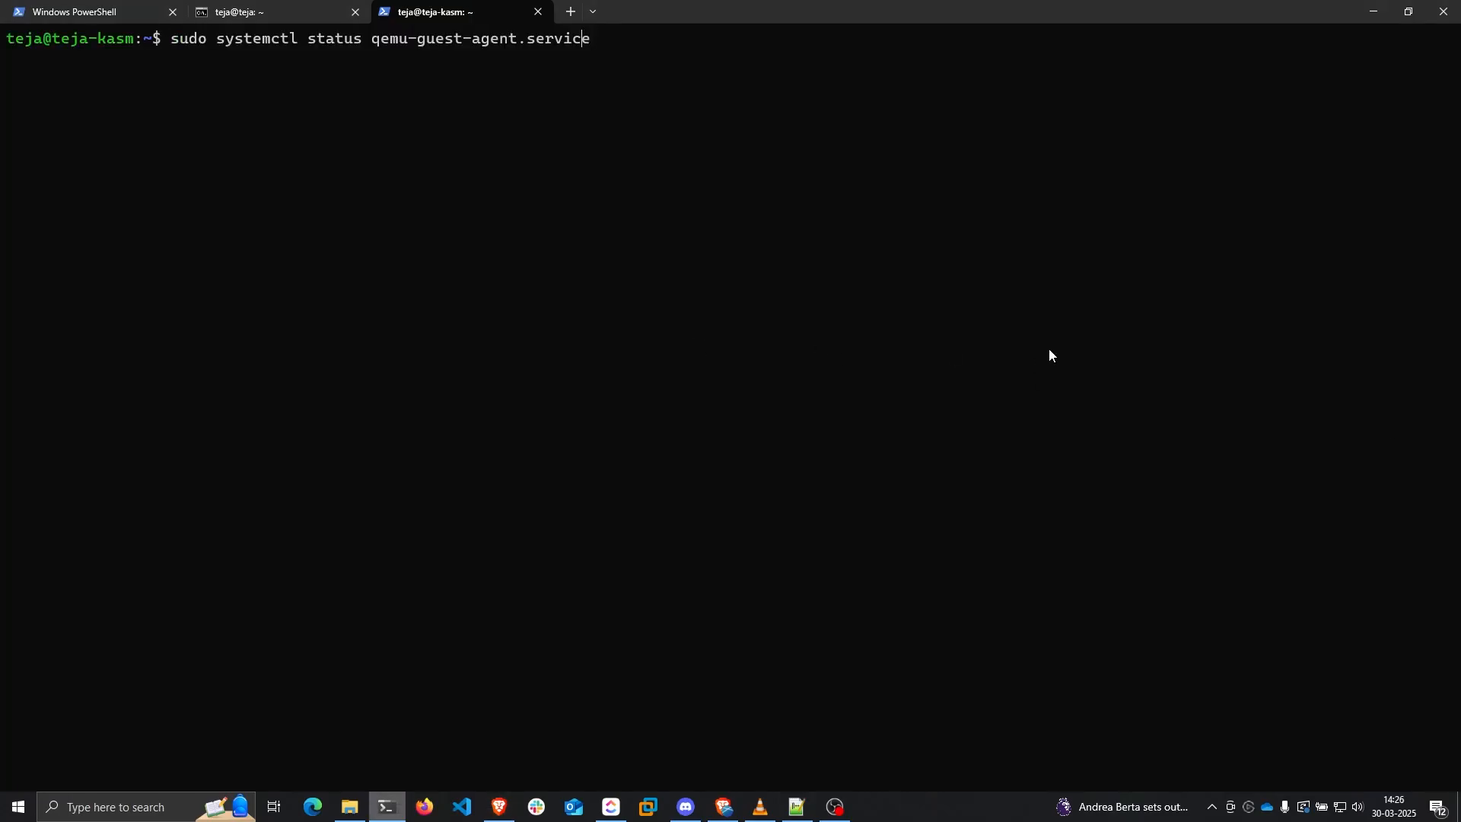
Check that qemu-guest-agent.service shows active and running
{"action": "key", "text": "Return"}
{"action": "key", "text": "Return"}
{"action": "double_click", "coordinate": [172, 109]}
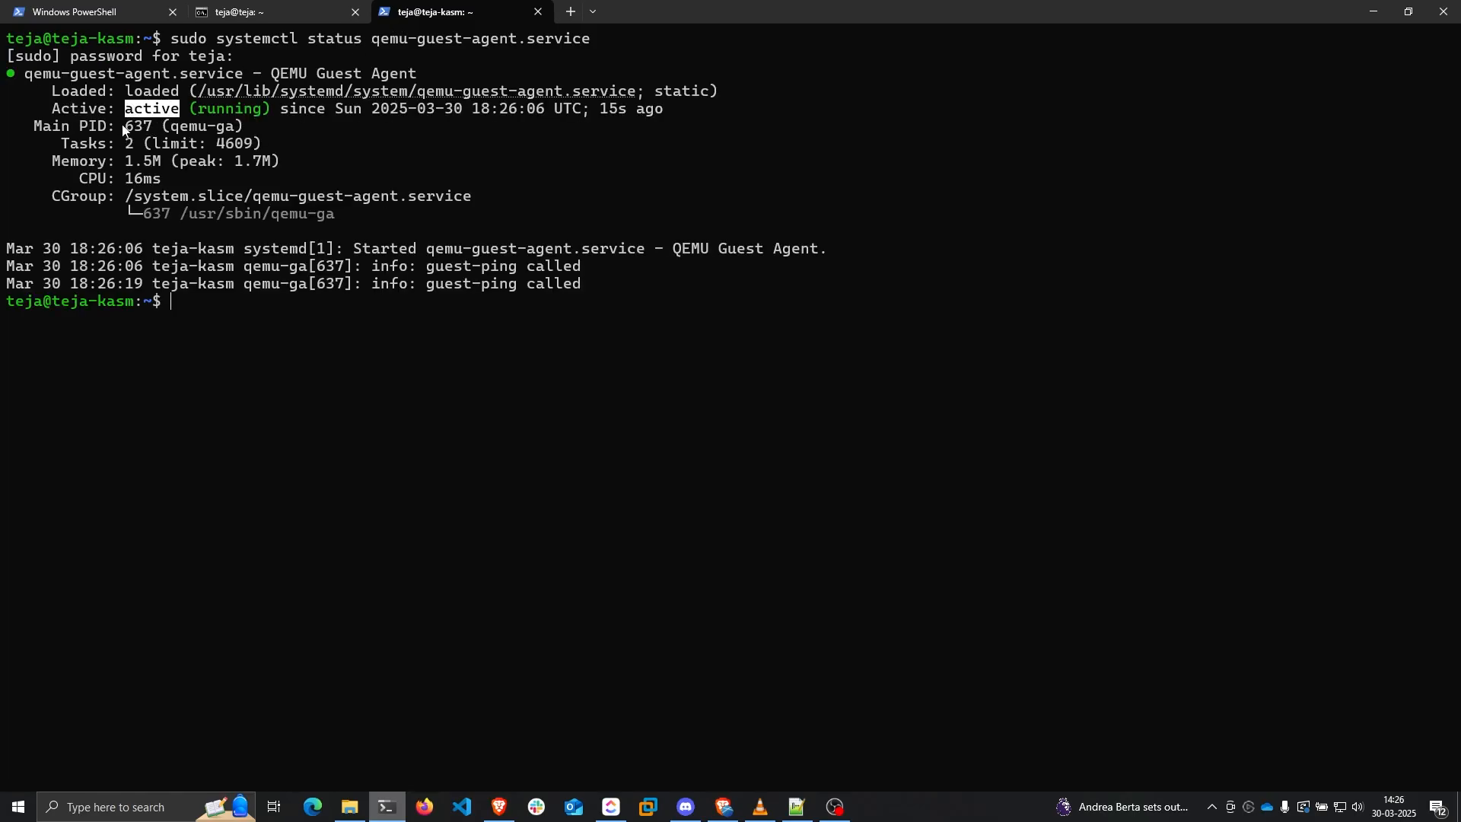
{"action": "left_click", "coordinate": [499, 807]}
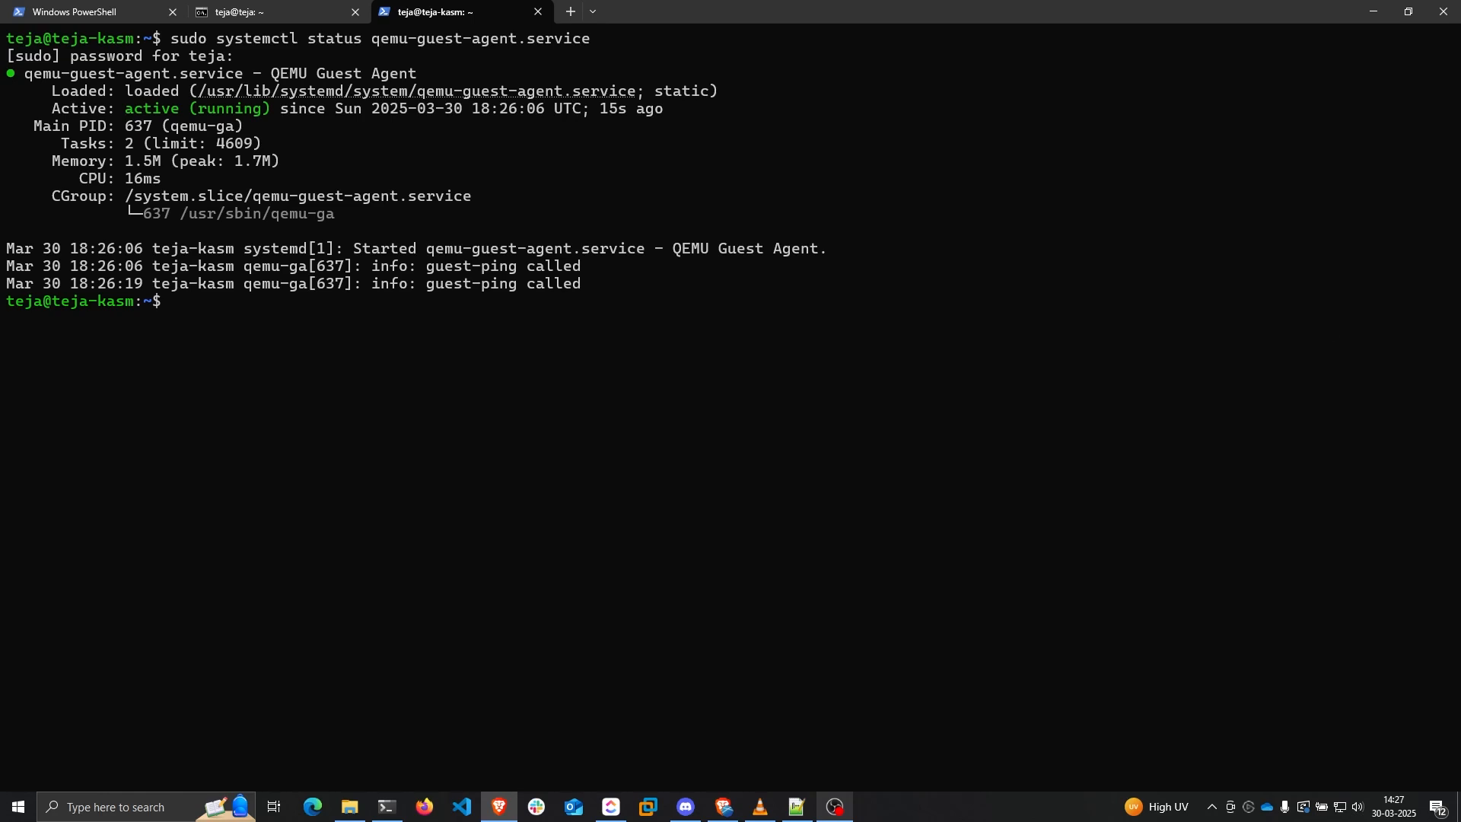
Truncate /etc/machine-id and /var/lib/dbus/machine-id to zero size, then minimize the terminal
{"action": "left_click", "coordinate": [1096, 335]}
{"action": "key", "text": "ctrl+v"}
{"action": "key", "text": "Return"}
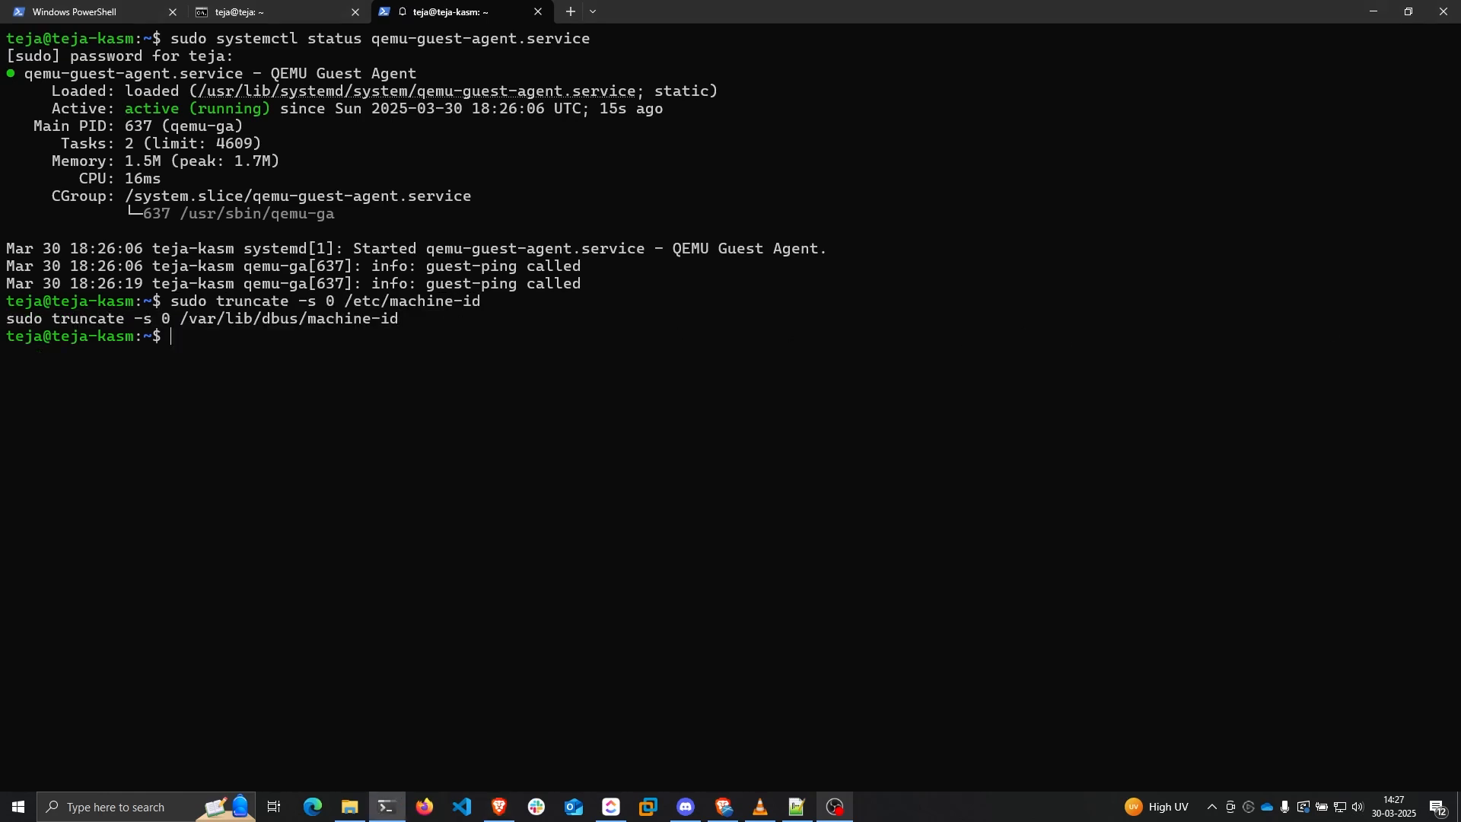
{"action": "left_click_drag", "start_coordinate": [399, 319], "coordinate": [65, 319]}
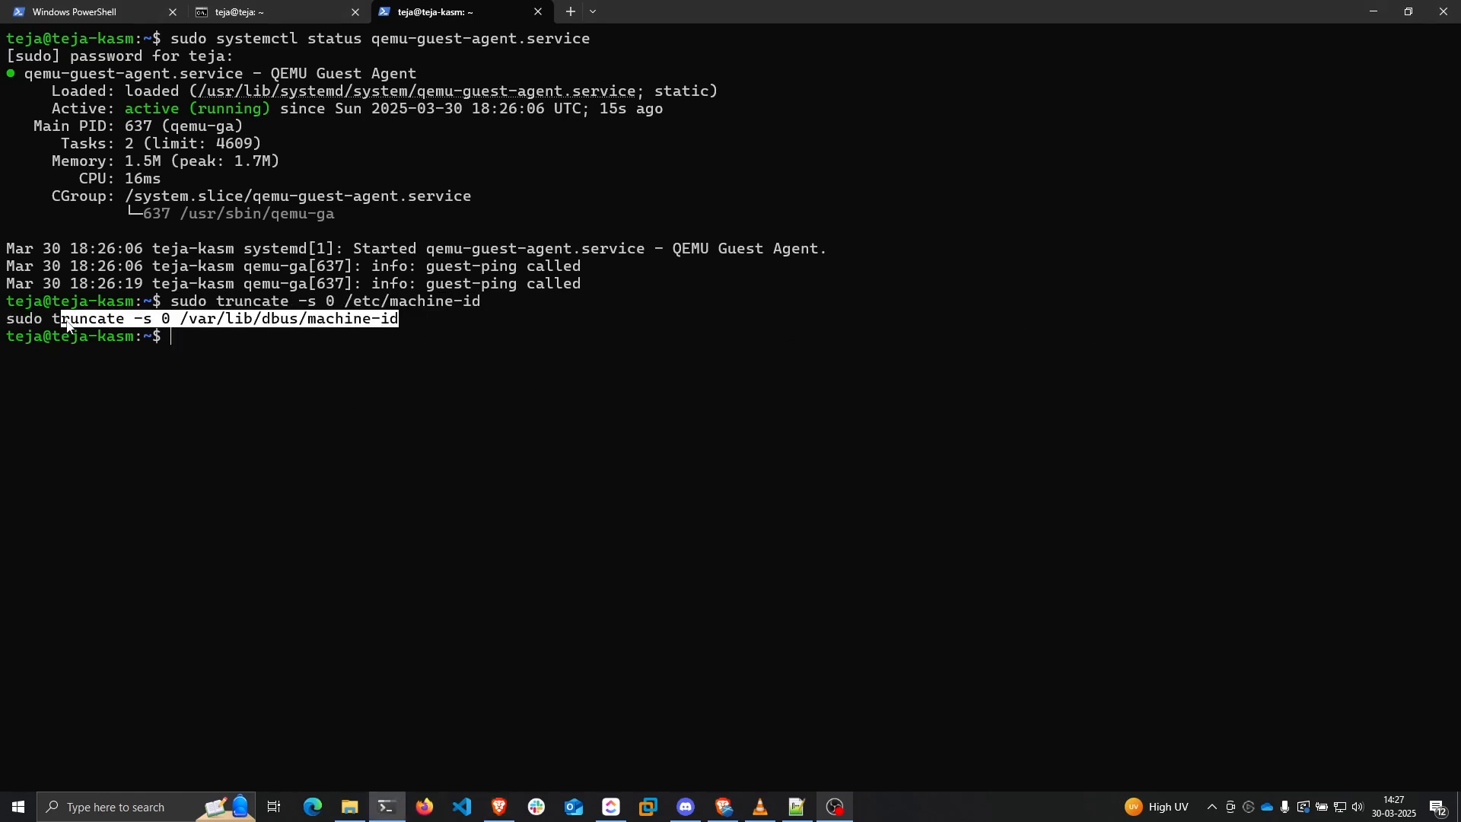
{"action": "left_click", "coordinate": [638, 314]}
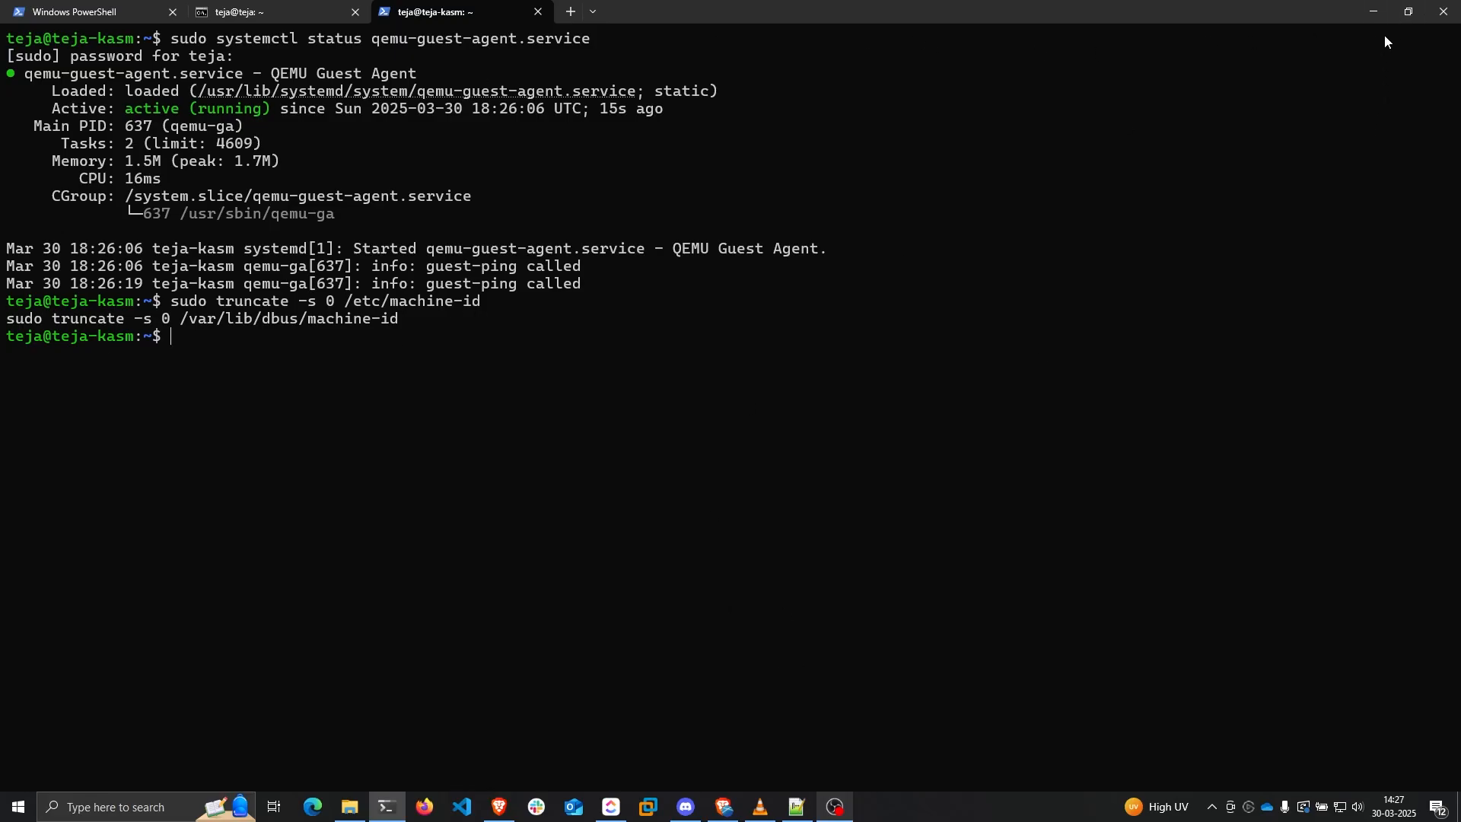
{"action": "left_click", "coordinate": [1373, 11]}
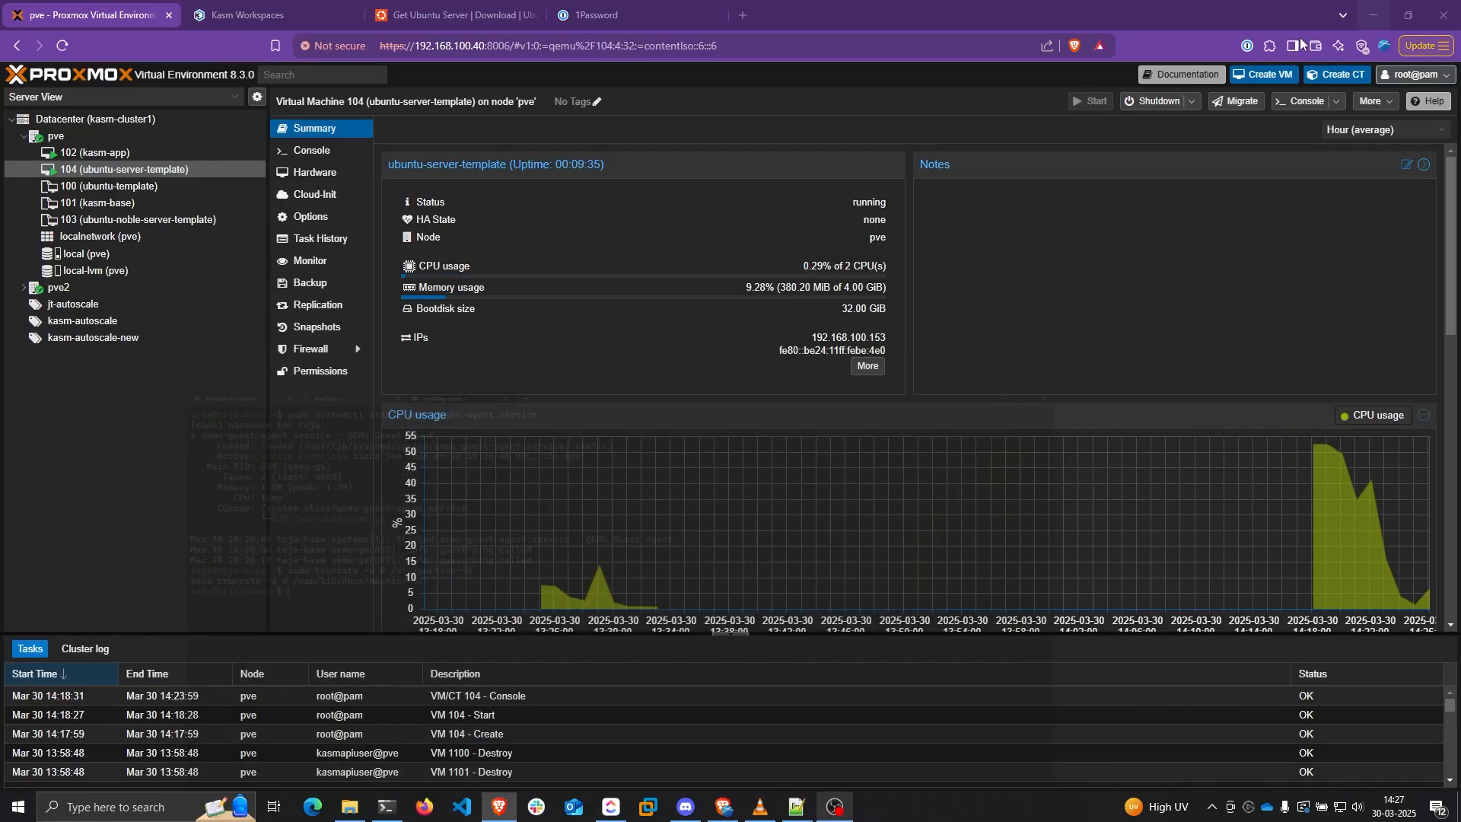
Stop VM 104 ubuntu-server-template
{"action": "right_click", "coordinate": [99, 171]}
{"action": "left_click", "coordinate": [138, 260]}
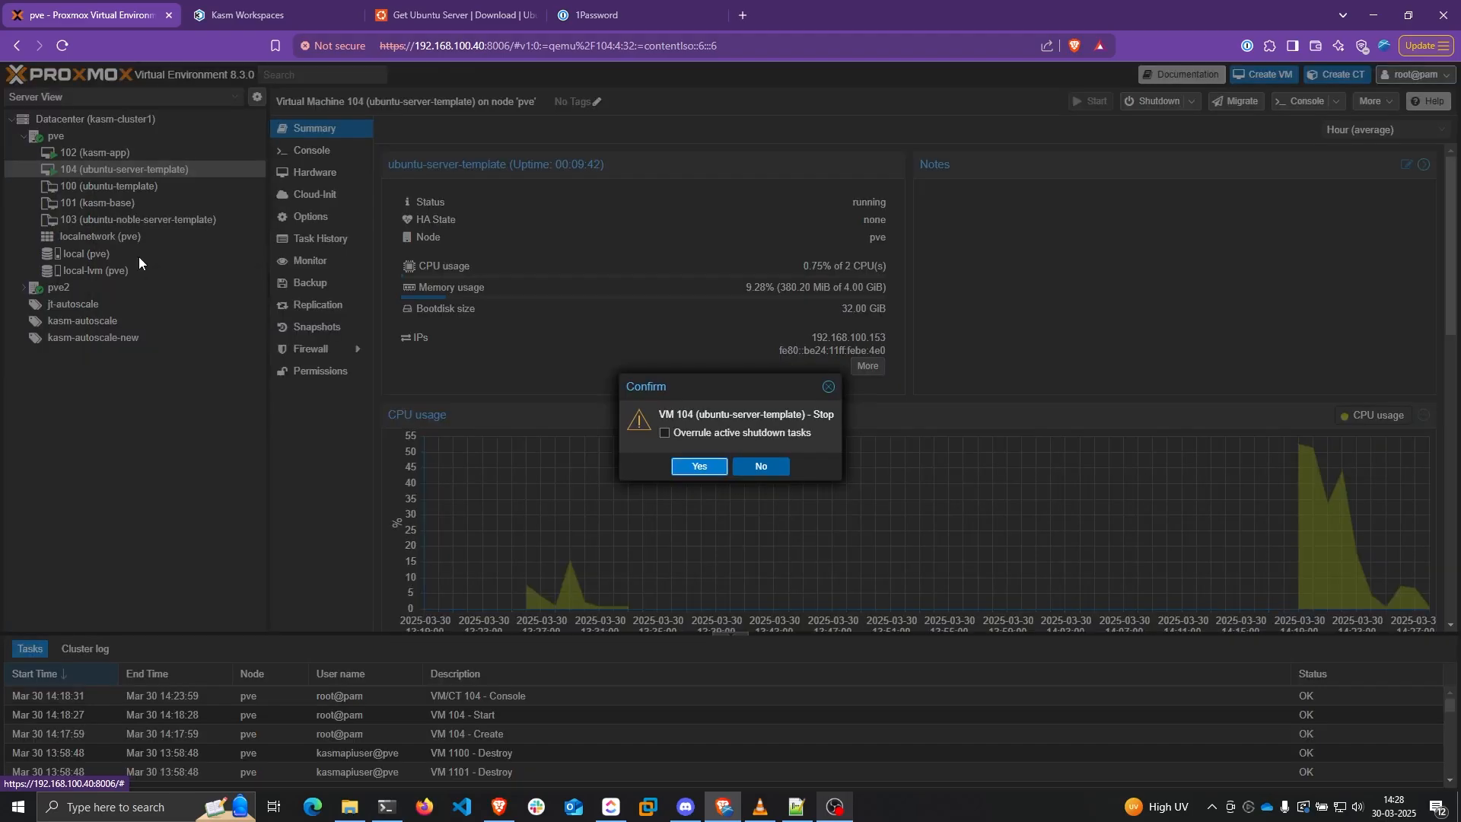
{"action": "key", "text": "Escape"}
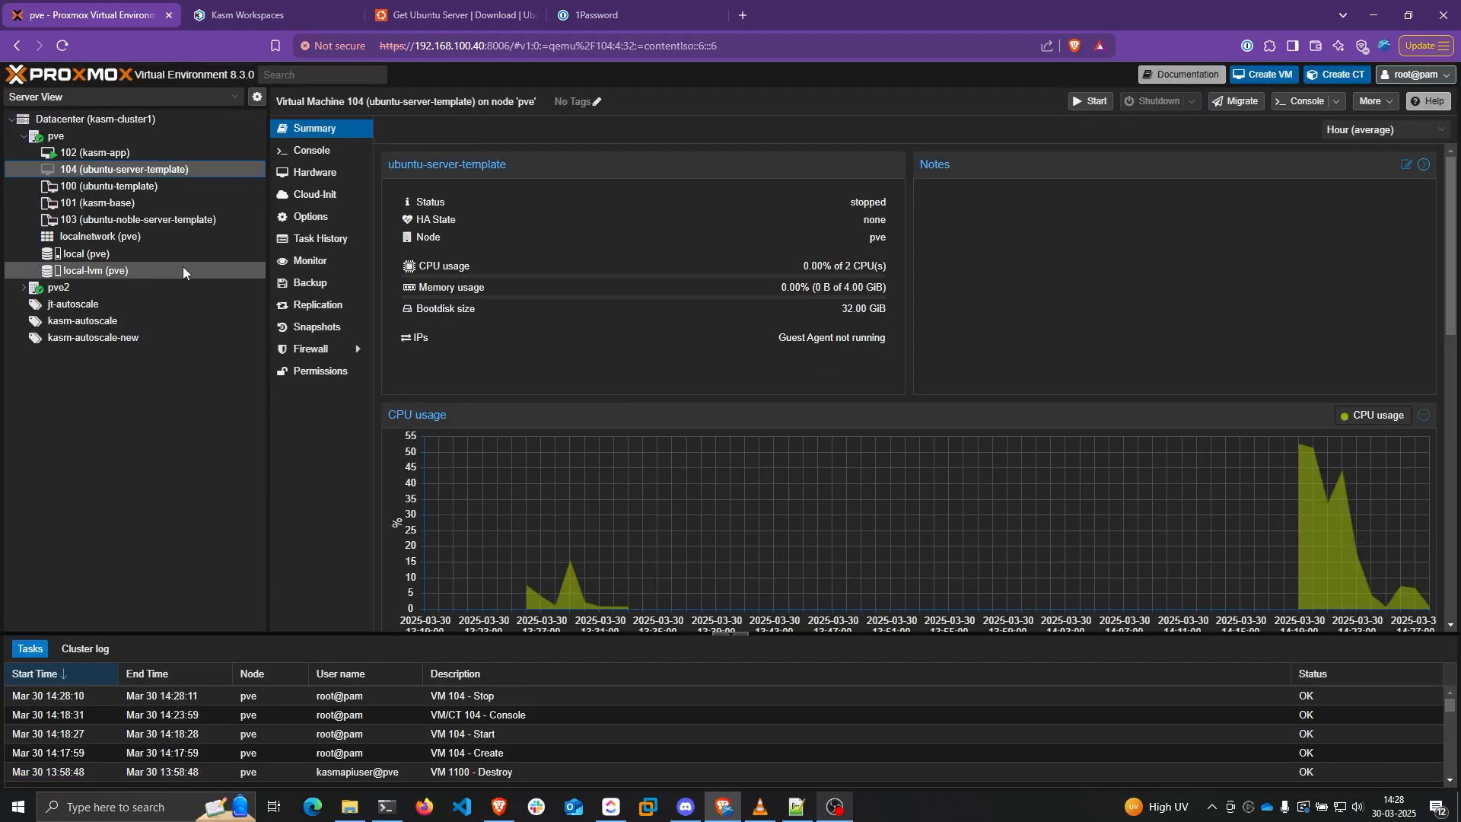
Convert VM 104 into a template, then bring up the Kasm Workspaces admin dashboard
{"action": "right_click", "coordinate": [145, 174]}
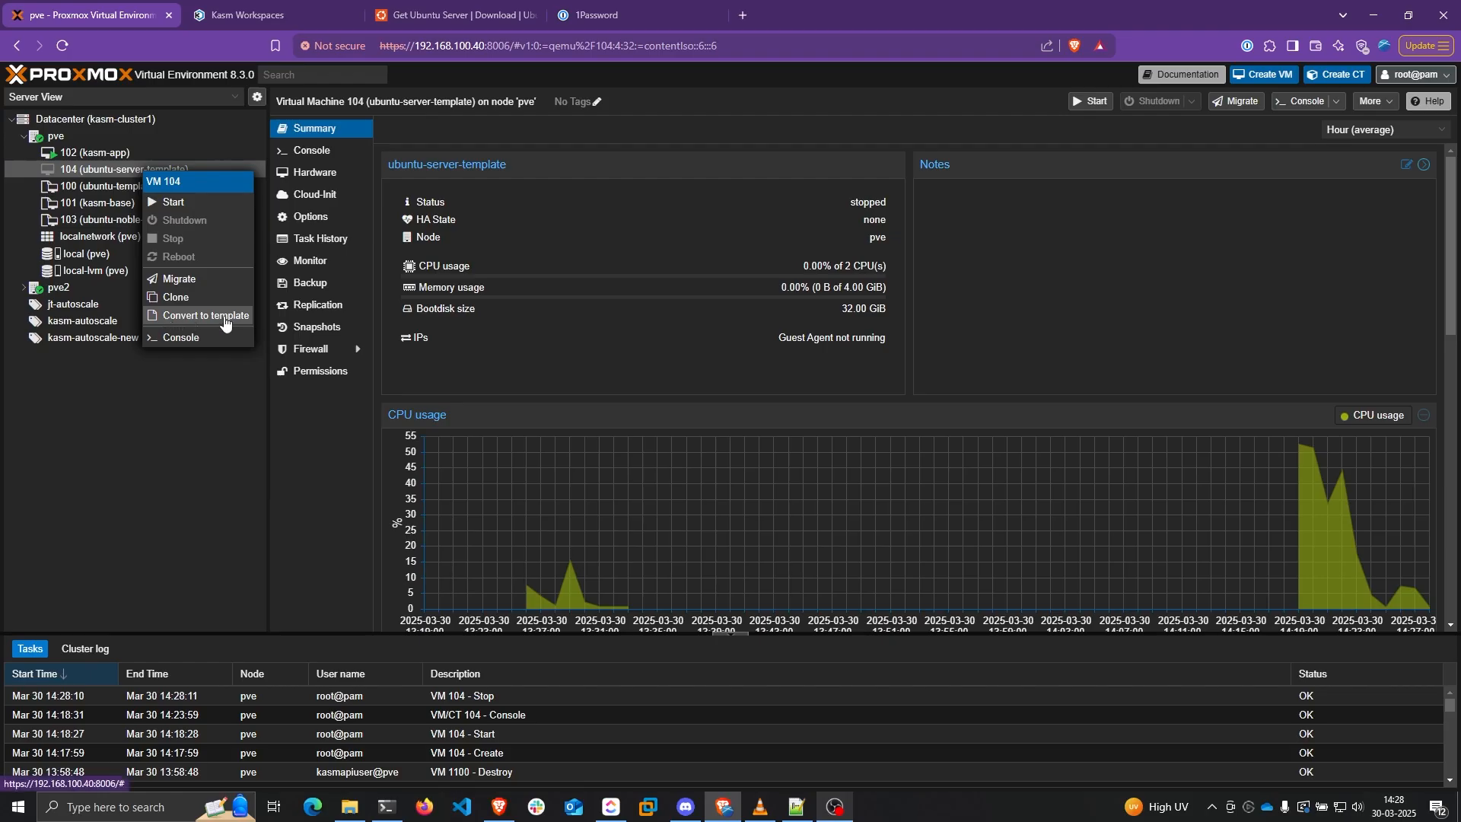
{"action": "left_click", "coordinate": [189, 316]}
{"action": "left_click", "coordinate": [699, 460]}
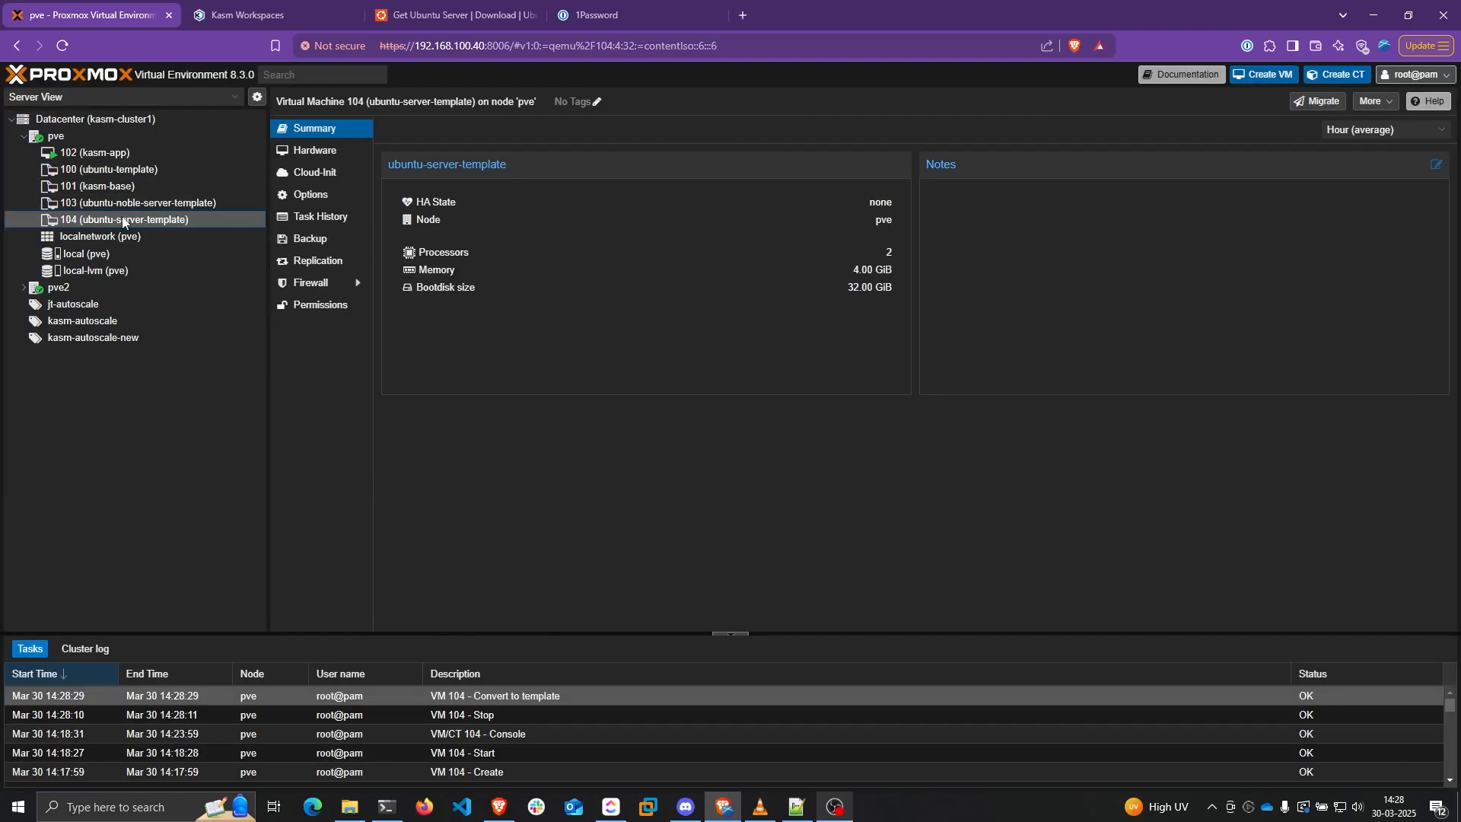
{"action": "right_click", "coordinate": [121, 221]}
{"action": "left_click", "coordinate": [88, 221]}
{"action": "left_click", "coordinate": [251, 14]}
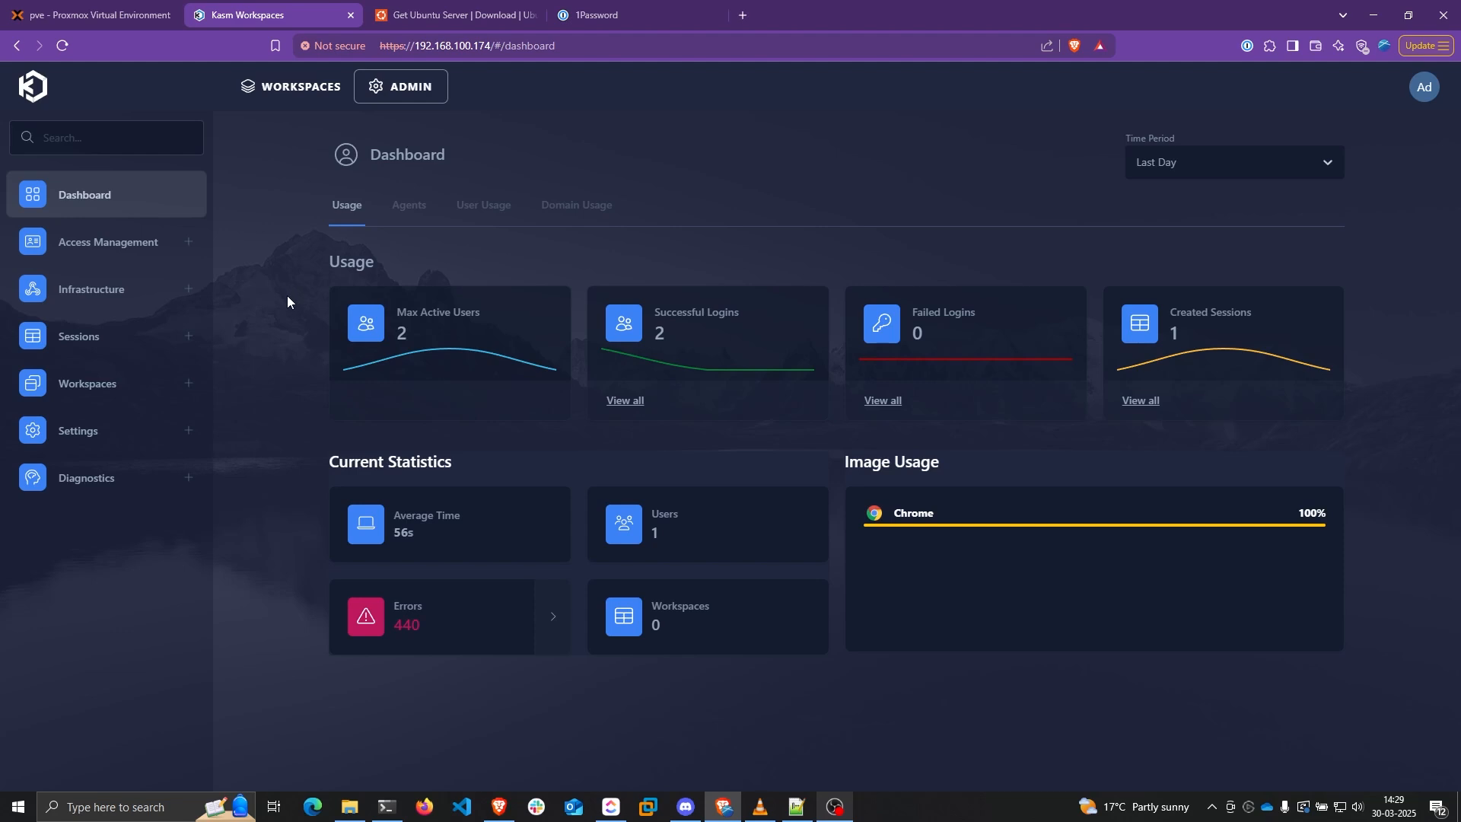
Open the default deployment zone for editing from Infrastructure > Deployment Zones
{"action": "left_click", "coordinate": [127, 297]}
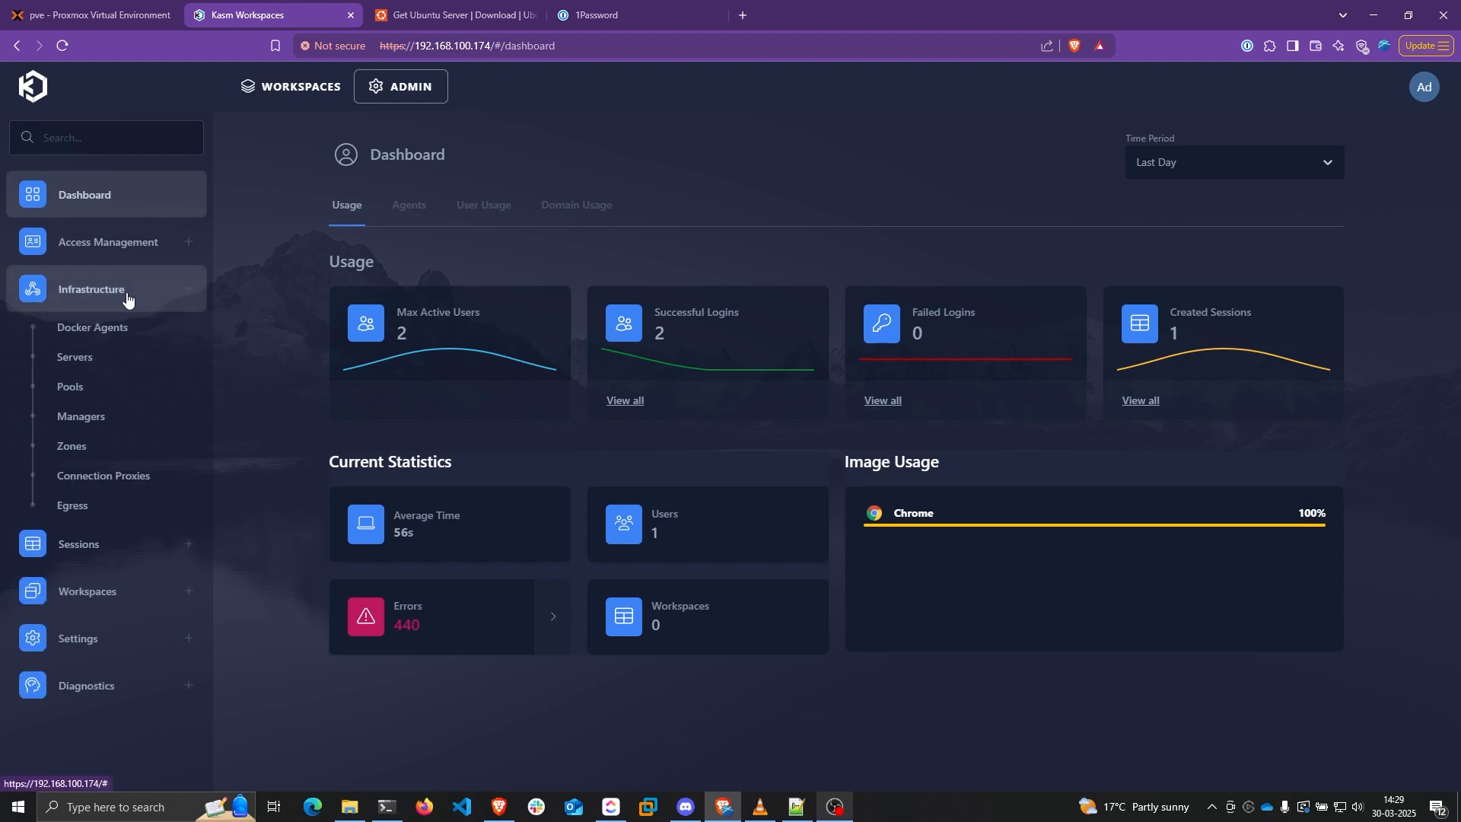
{"action": "left_click", "coordinate": [86, 446]}
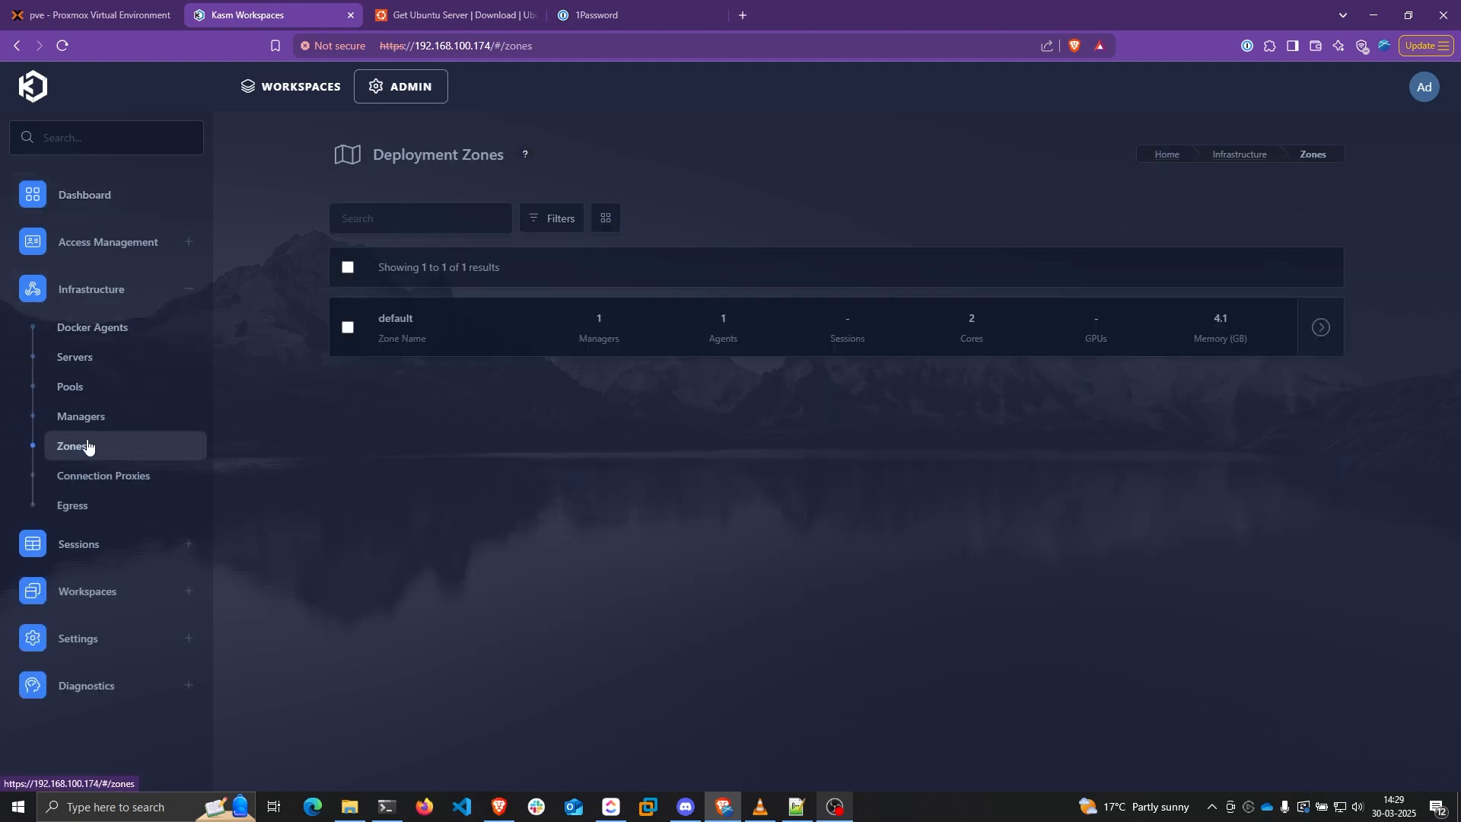
{"action": "left_click", "coordinate": [1320, 329]}
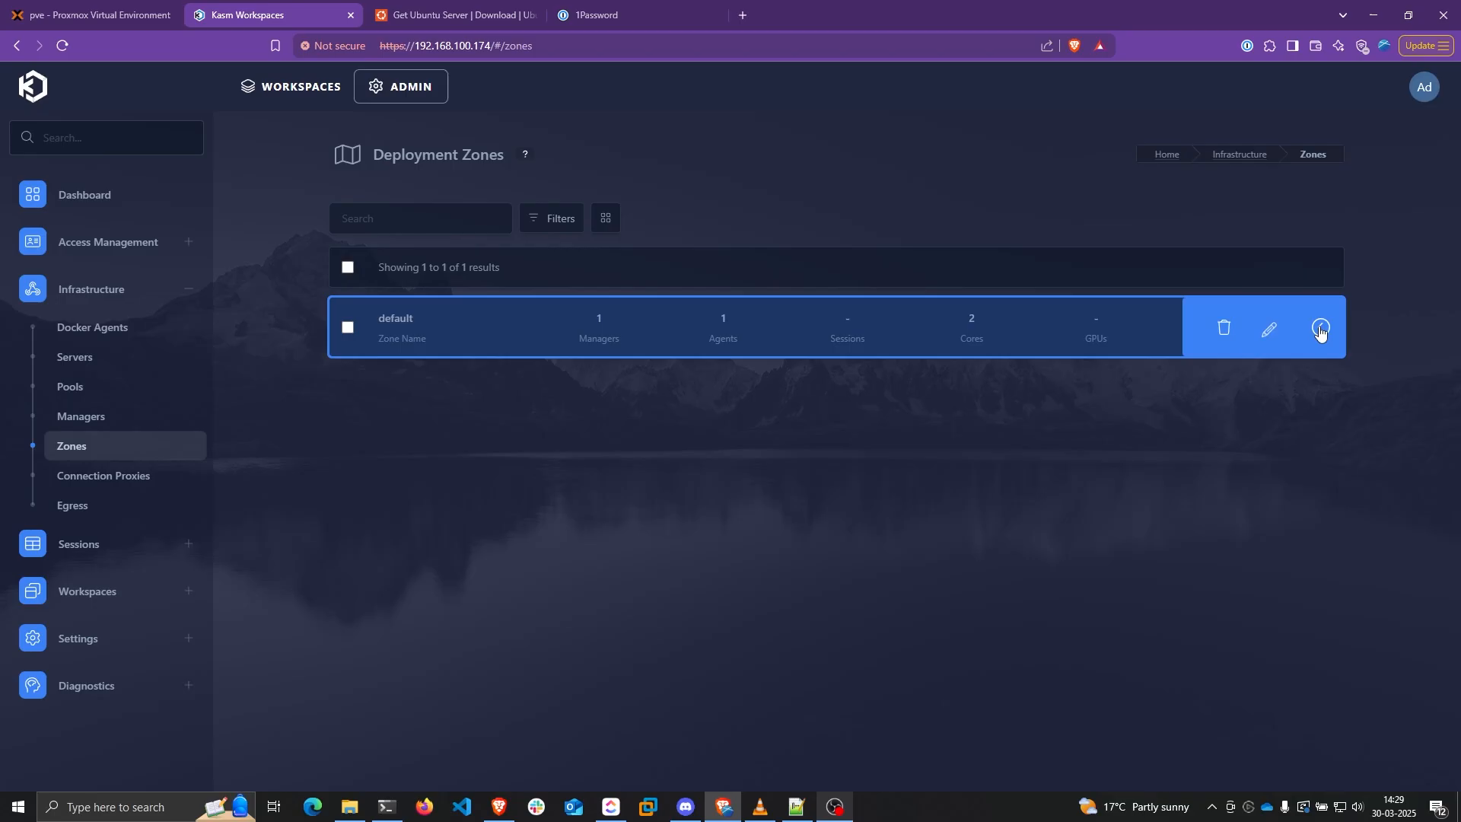
{"action": "left_click", "coordinate": [1268, 335]}
{"action": "scroll", "coordinate": [1244, 341], "scroll_direction": "down", "scroll_amount": 2}
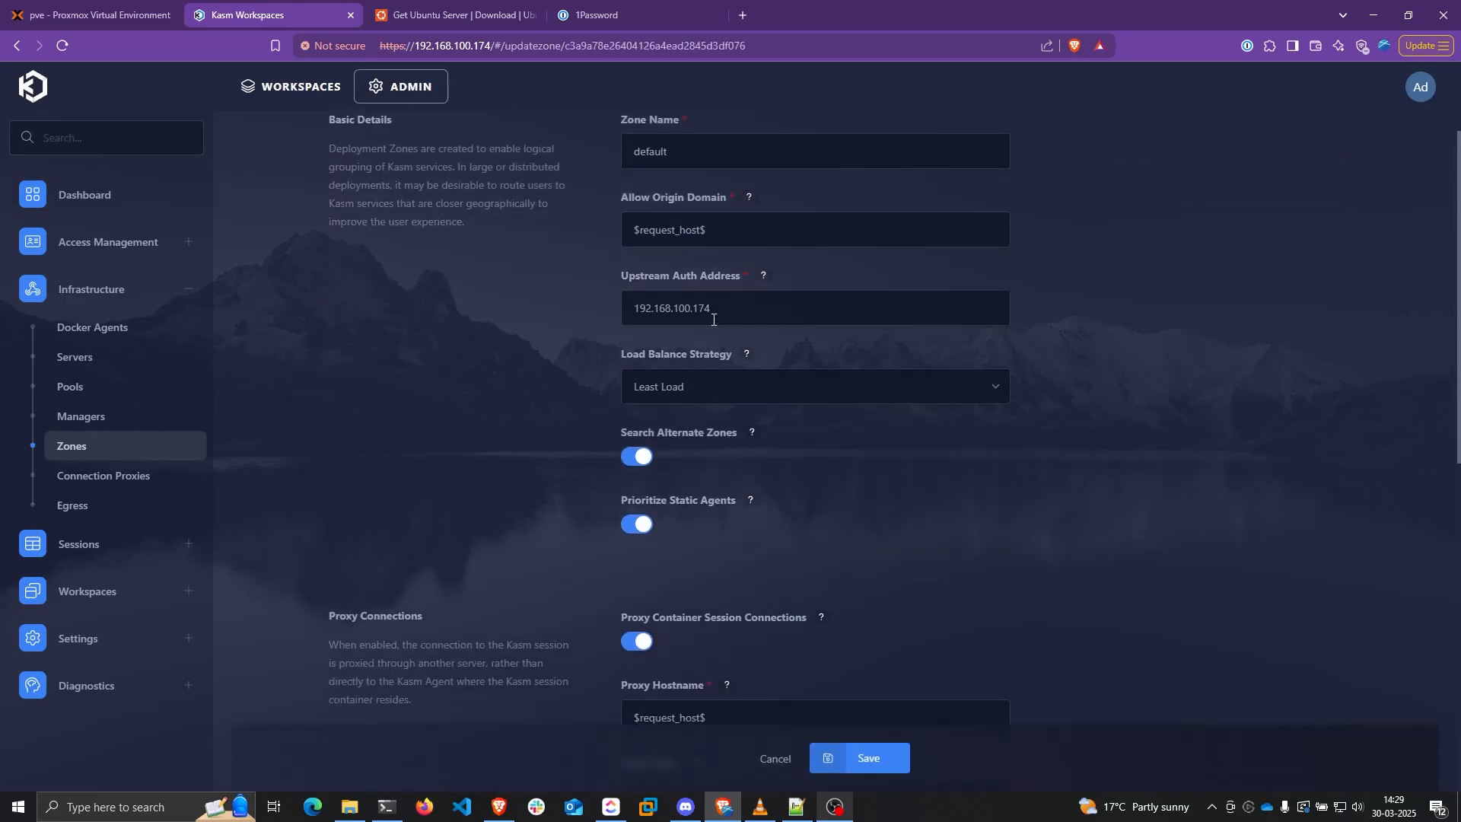
Replace 'proxy' in Upstream Auth Address with the server IP 192.168.100.174 and save the zone
{"action": "left_click_drag", "start_coordinate": [713, 320], "coordinate": [617, 322]}
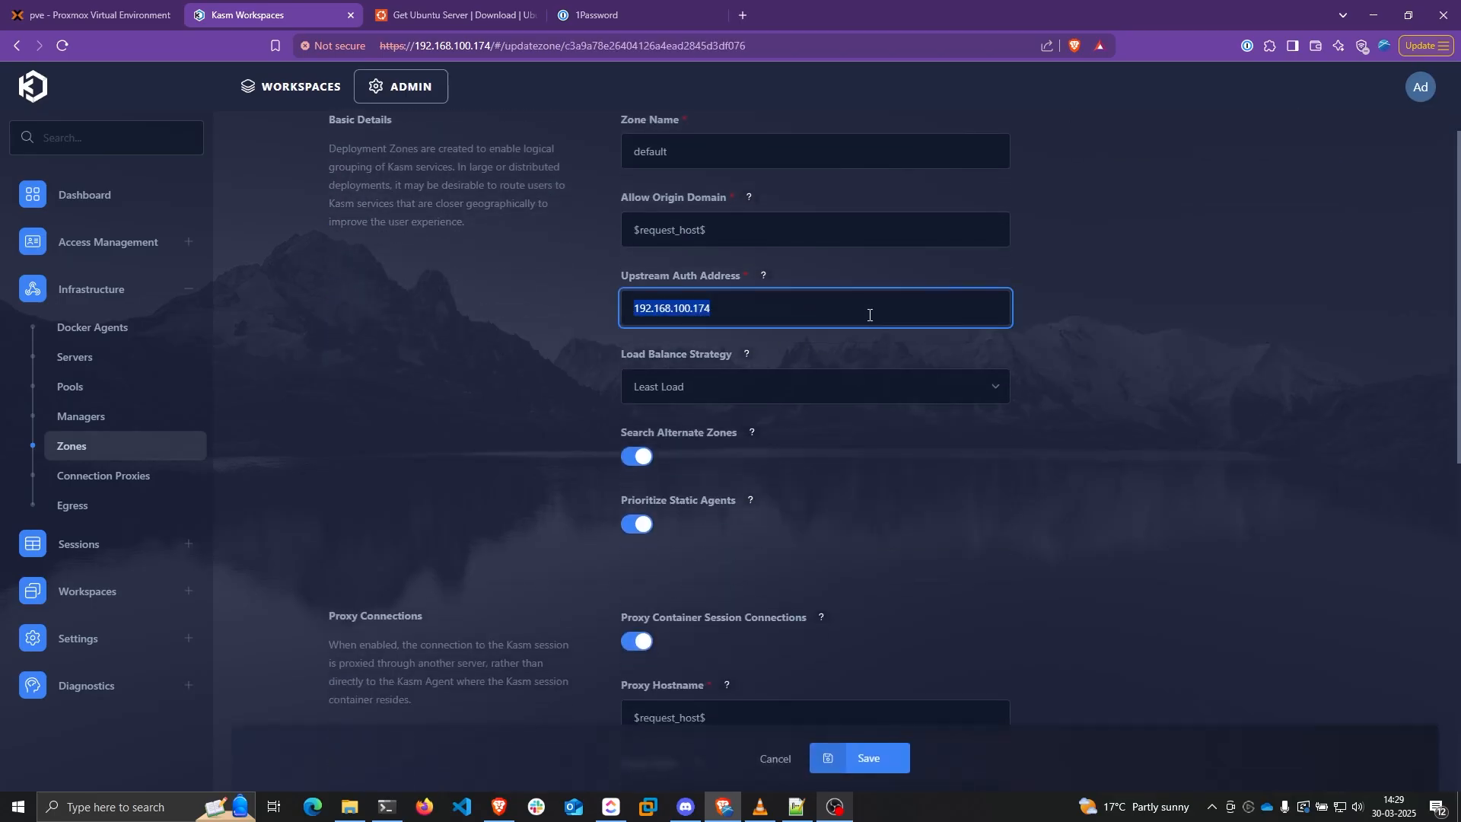
{"action": "type", "text": "proxy"}
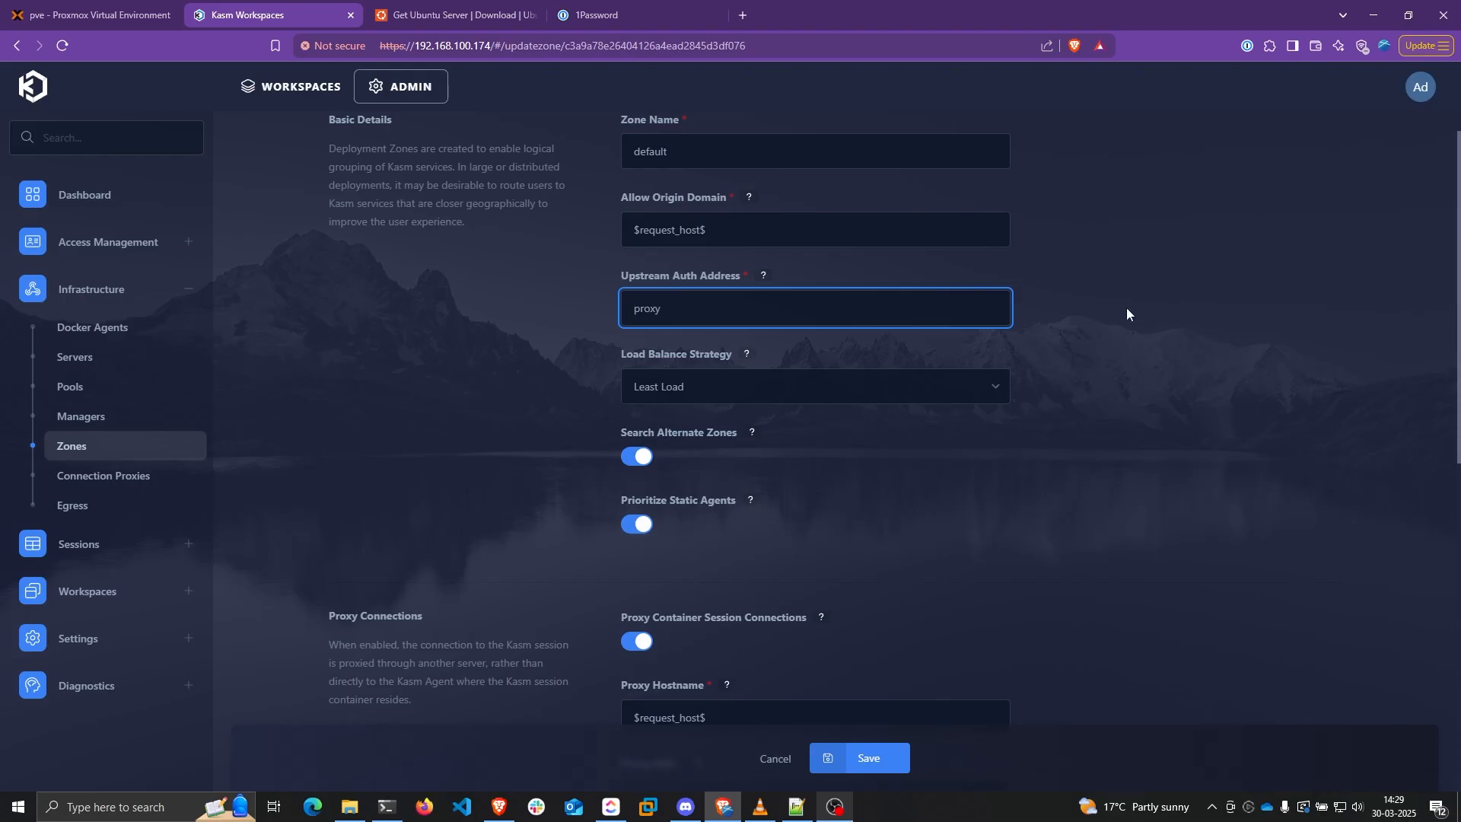
{"action": "left_click", "coordinate": [1127, 309]}
{"action": "double_click", "coordinate": [635, 320]}
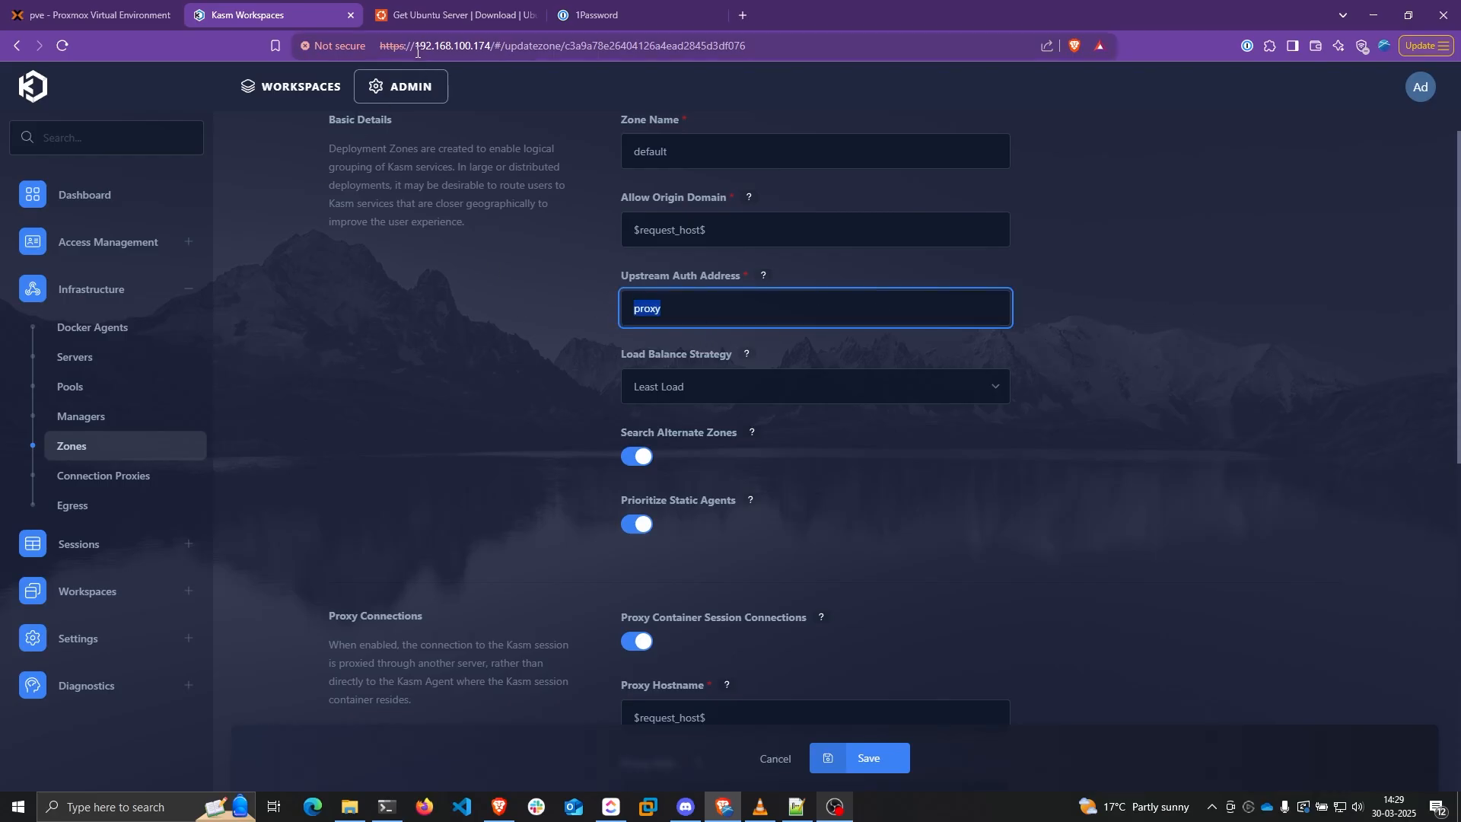
{"action": "left_click_drag", "start_coordinate": [416, 45], "coordinate": [490, 47]}
{"action": "key", "text": "ctrl+c"}
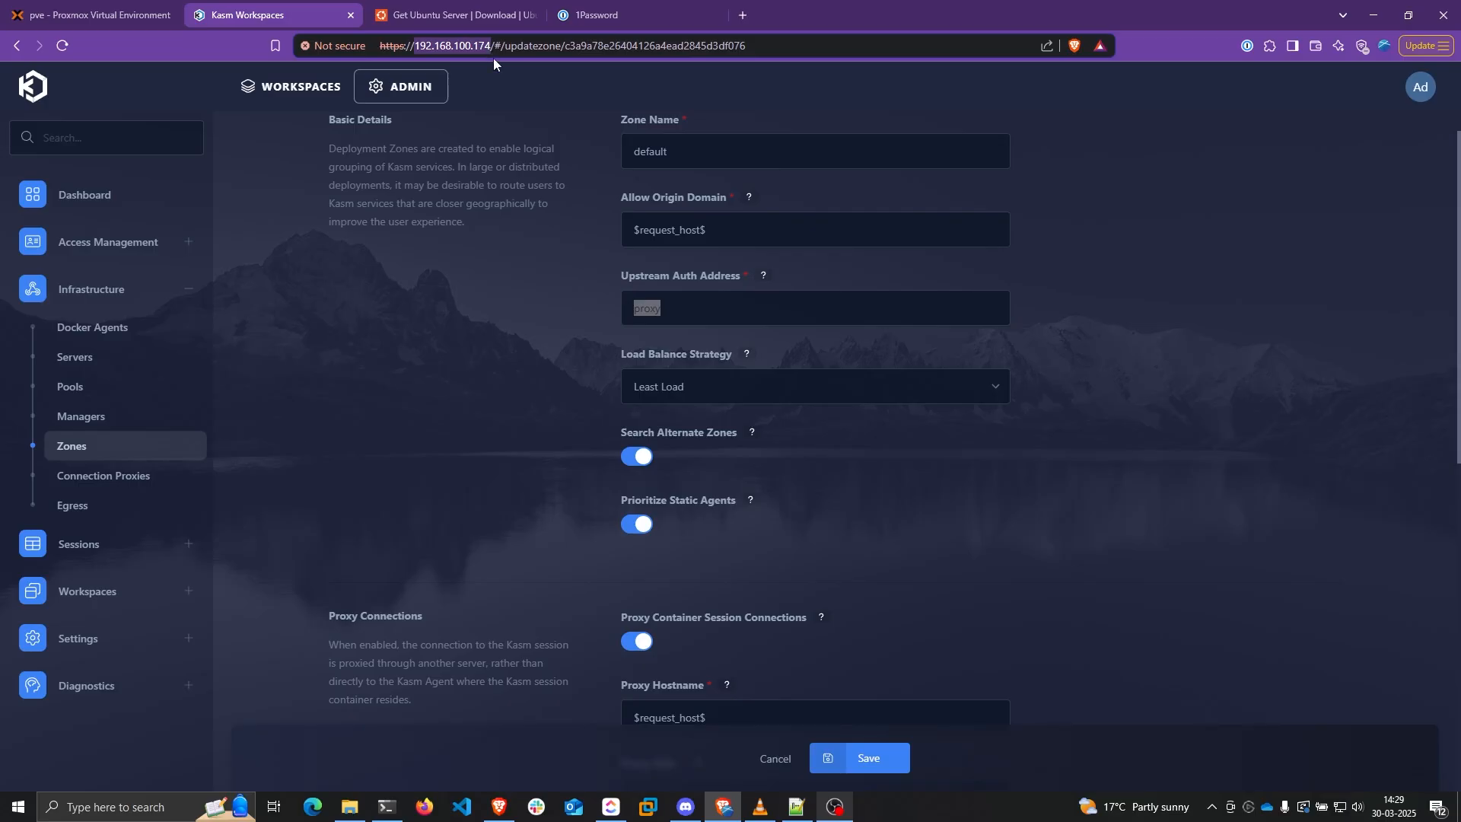
{"action": "left_click", "coordinate": [461, 294]}
{"action": "double_click", "coordinate": [723, 301]}
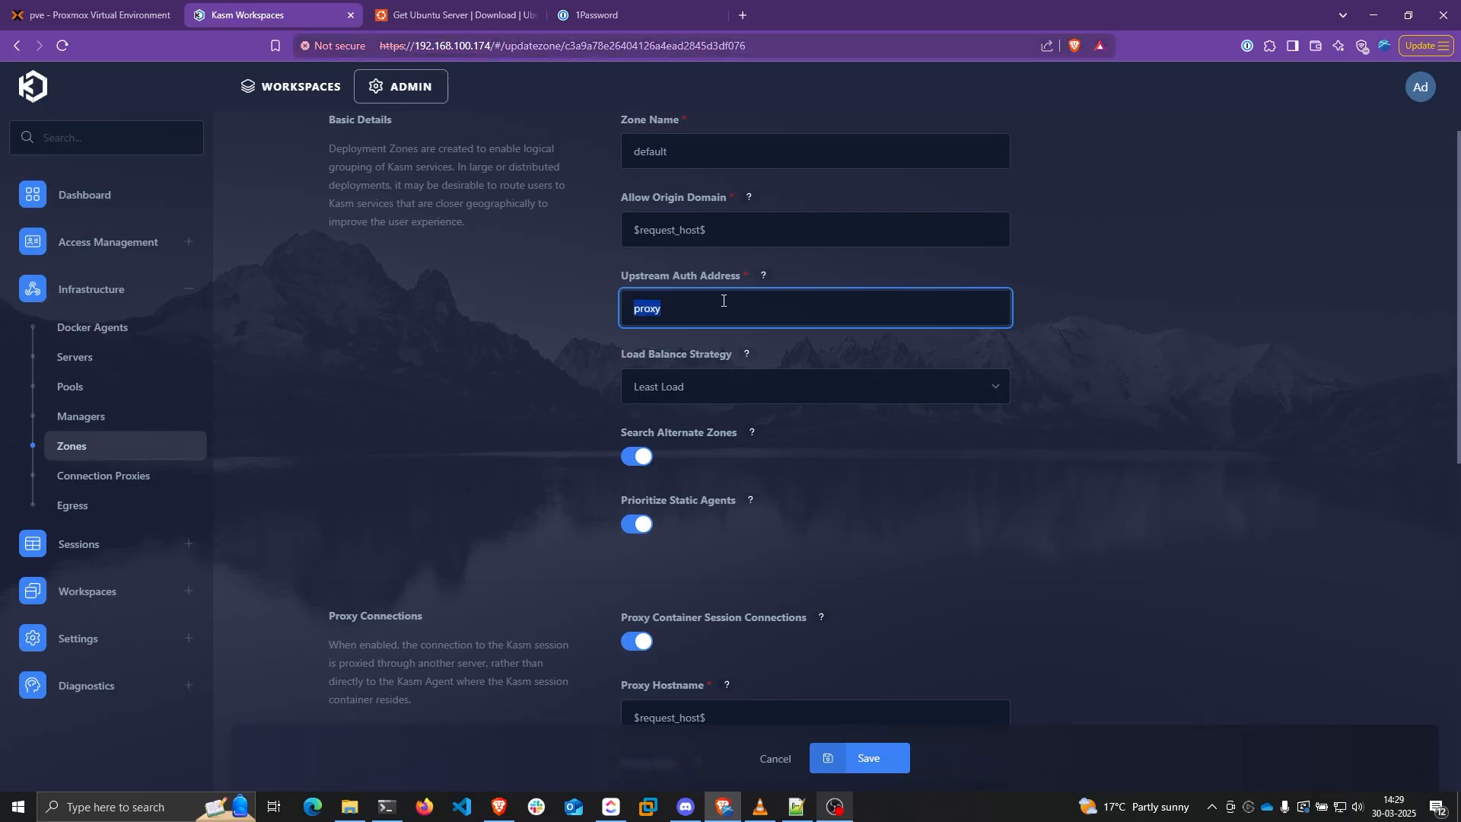
{"action": "key", "text": "ctrl+v"}
{"action": "left_click", "coordinate": [1144, 278]}
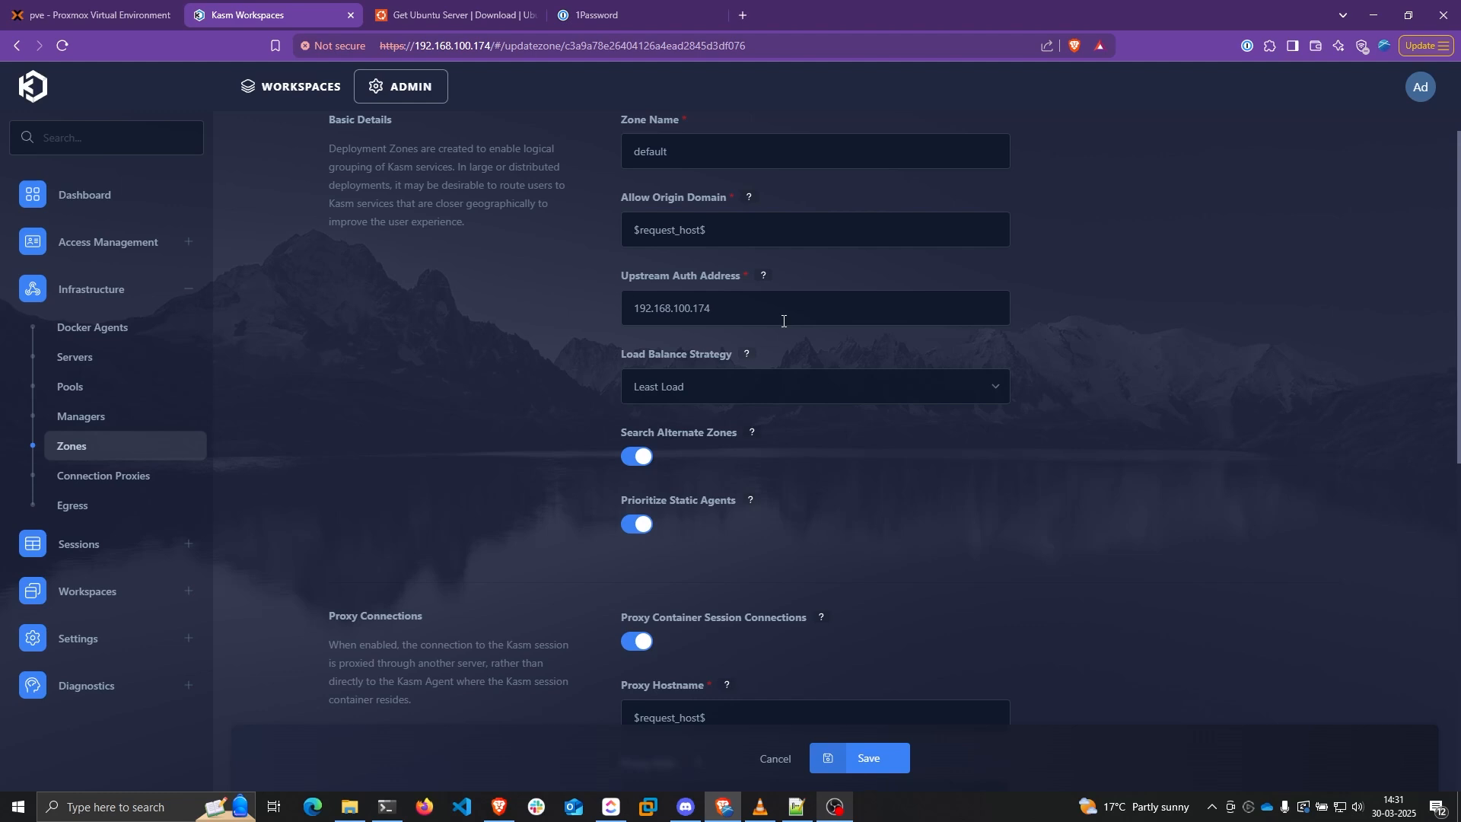
{"action": "left_click", "coordinate": [739, 302]}
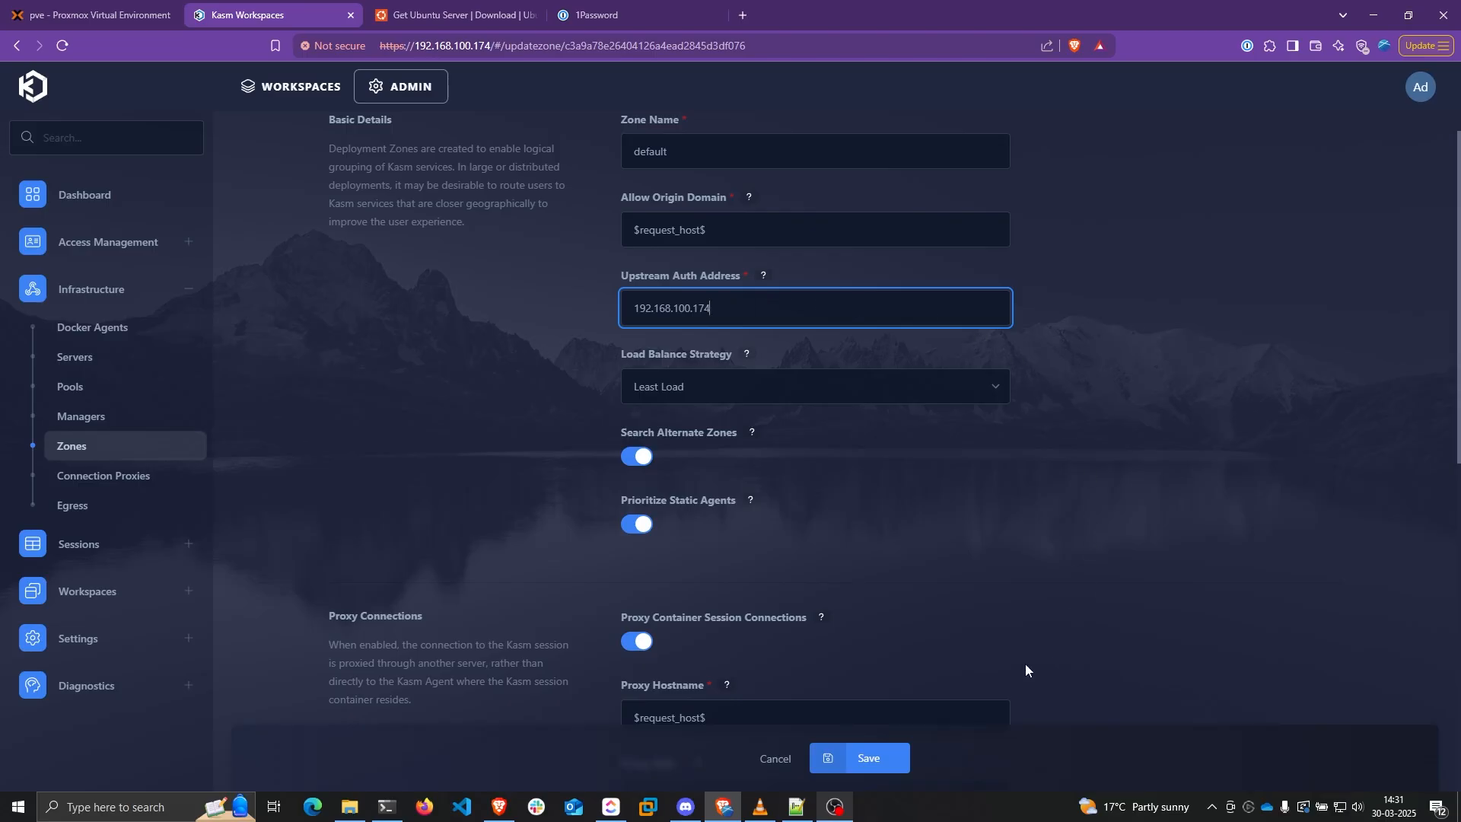
{"action": "left_click", "coordinate": [866, 758]}
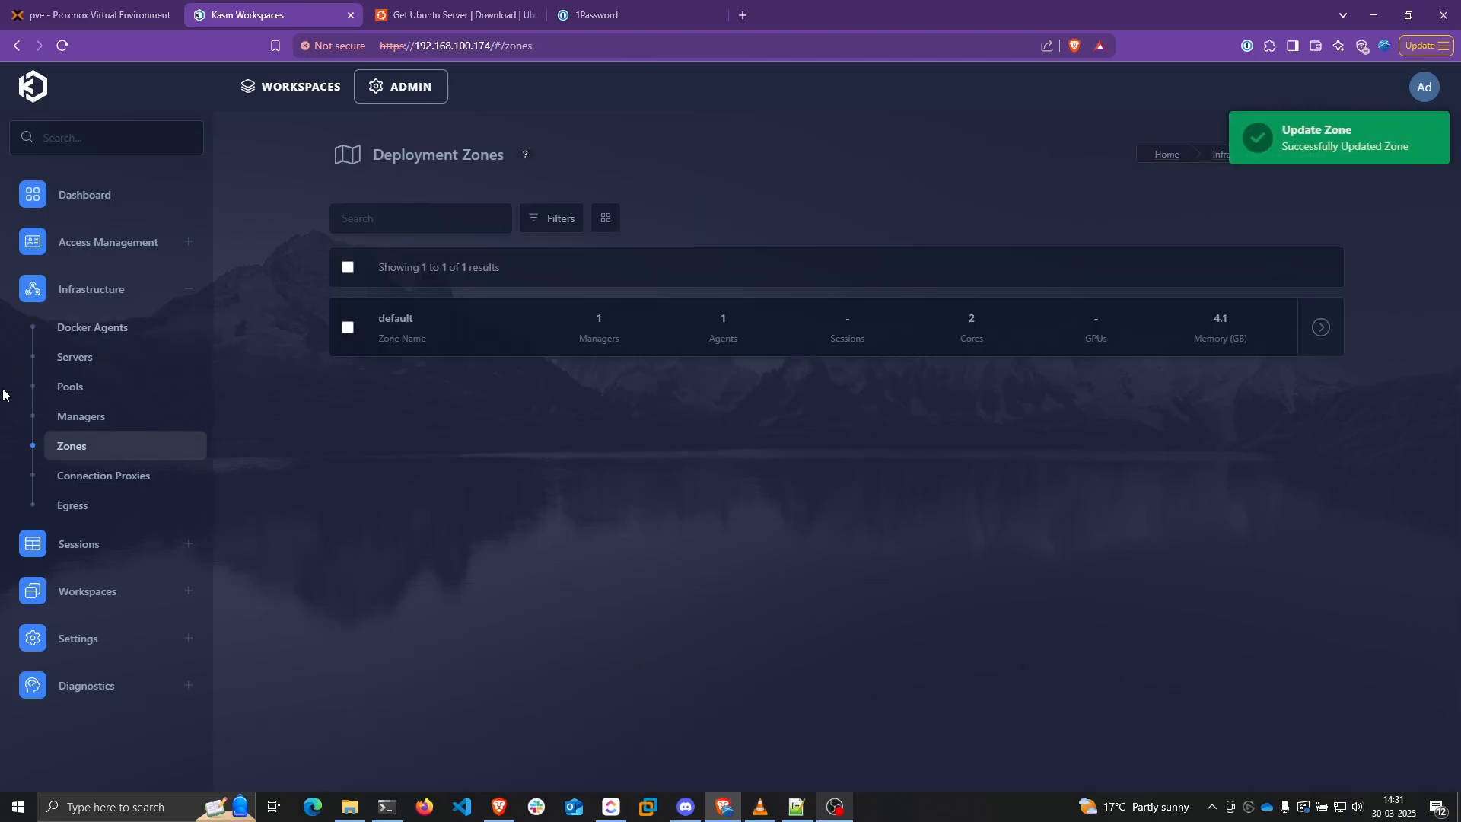
Add a pool named Docker Agent Pool of type Docker Agent, then start a new autoscale config
{"action": "left_click", "coordinate": [84, 394]}
{"action": "left_click", "coordinate": [841, 409]}
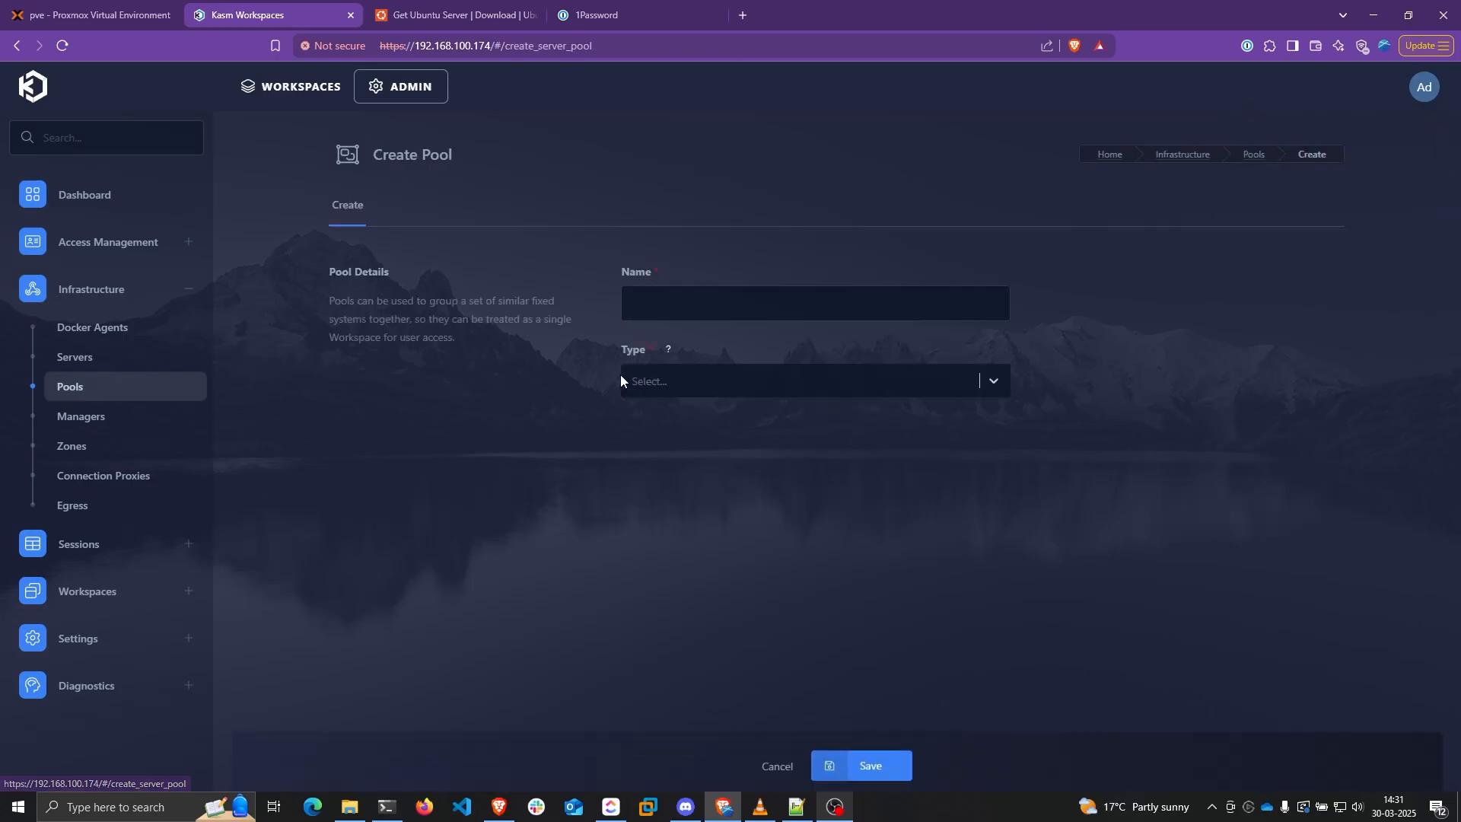
{"action": "left_click", "coordinate": [725, 314]}
{"action": "type", "text": "Docker"}
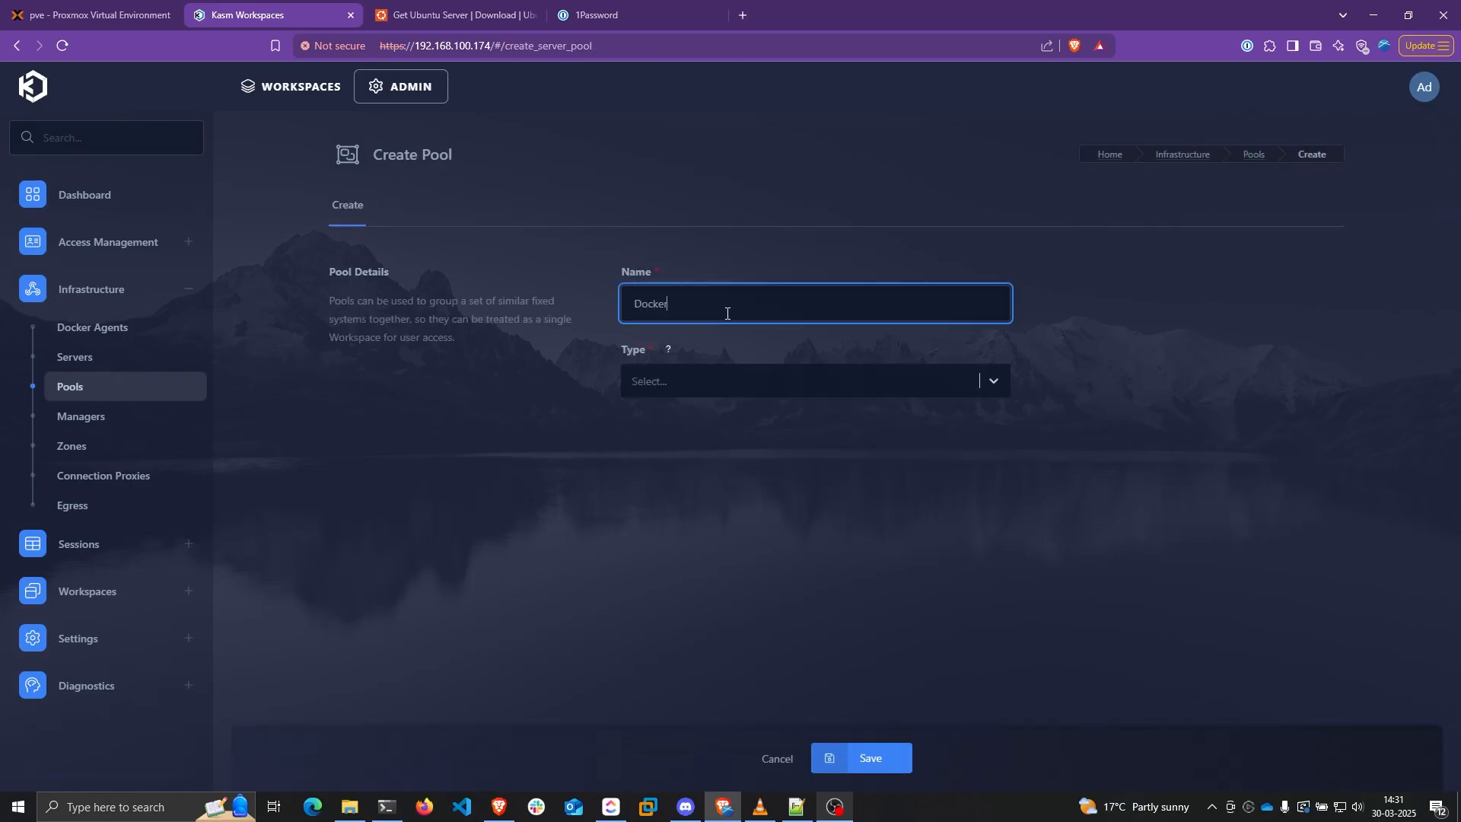
{"action": "type", "text": " Agent Pool"}
{"action": "left_click", "coordinate": [698, 384]}
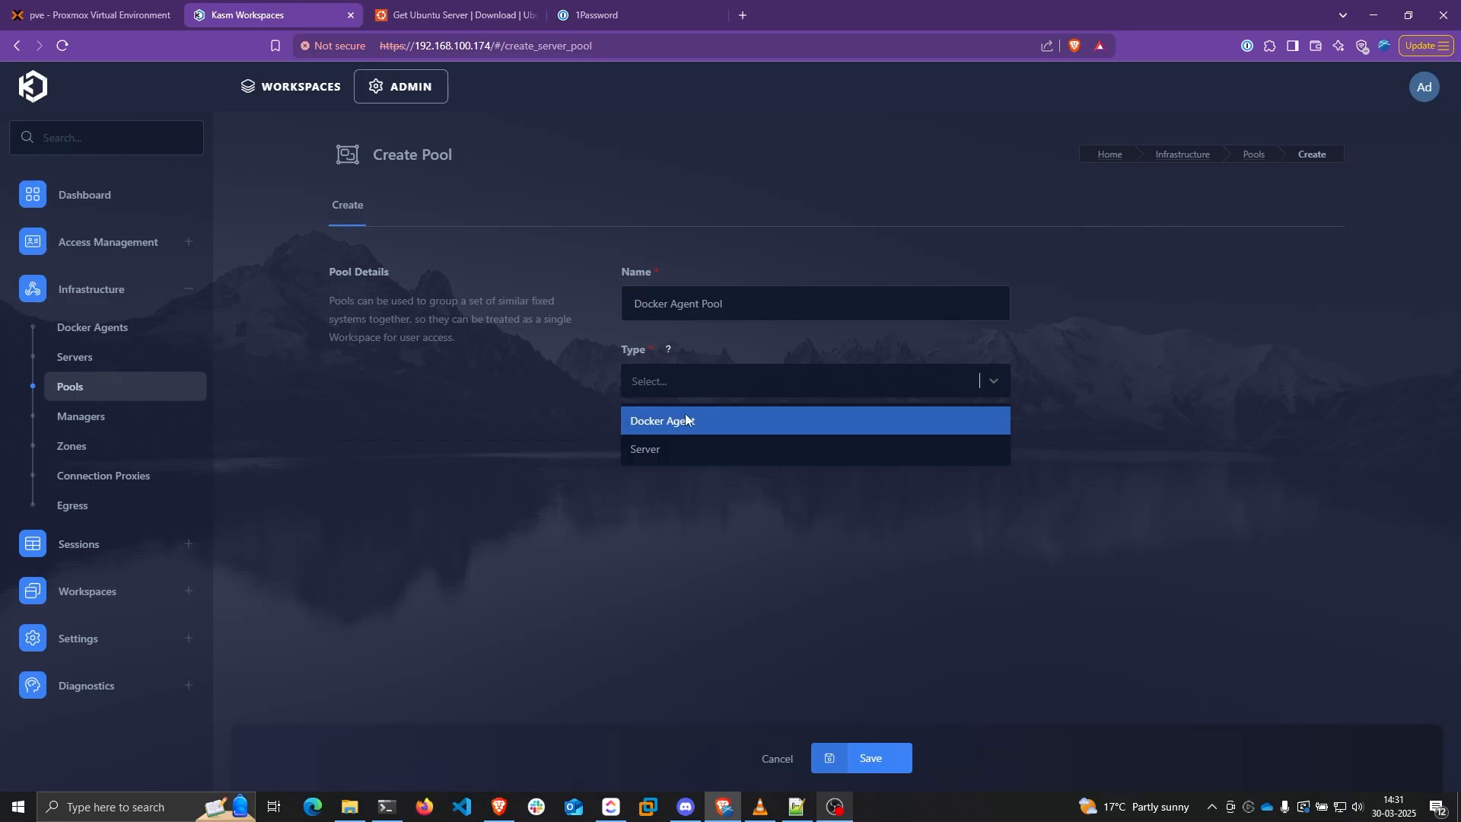
{"action": "left_click", "coordinate": [685, 419]}
{"action": "left_click", "coordinate": [841, 763]}
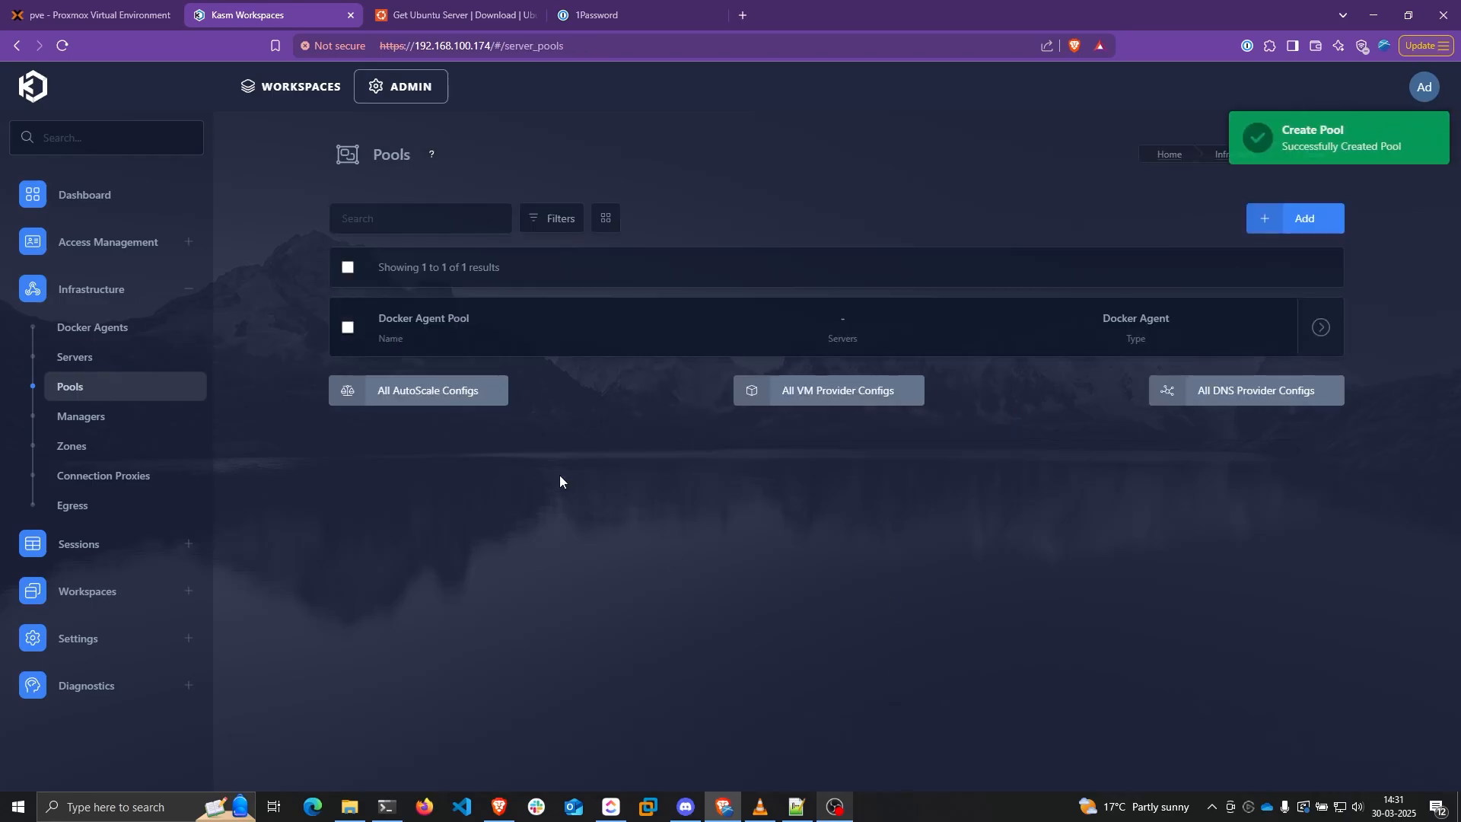
{"action": "left_click", "coordinate": [386, 409]}
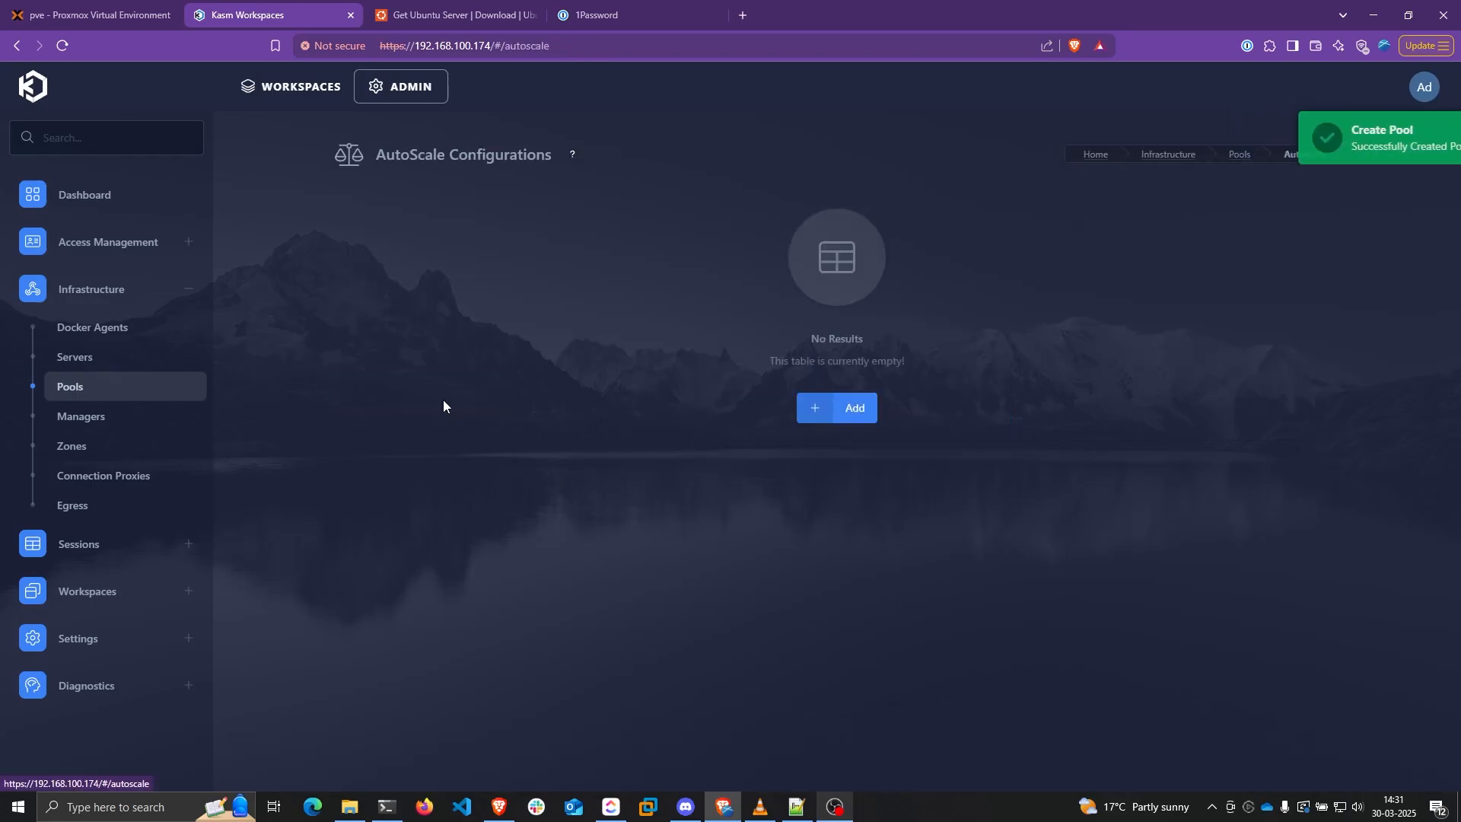
{"action": "left_click", "coordinate": [824, 417]}
Name the config Proxmox Docker Autoscale, with type Docker Agent and pool Docker Agent Pool
{"action": "left_click", "coordinate": [754, 388]}
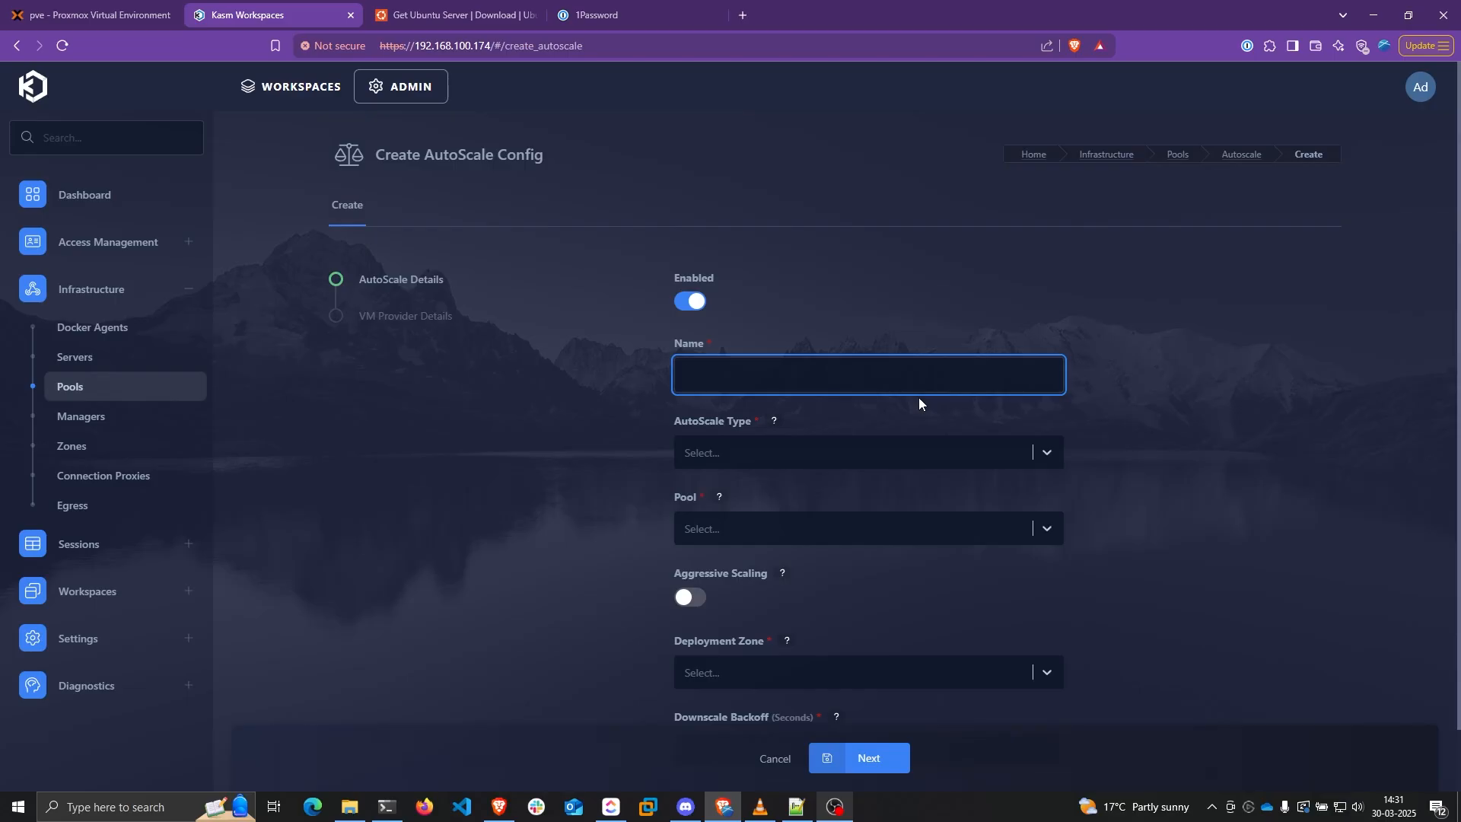
{"action": "type", "text": "Proxmox Docker Autoscale"}
{"action": "left_click", "coordinate": [843, 449]}
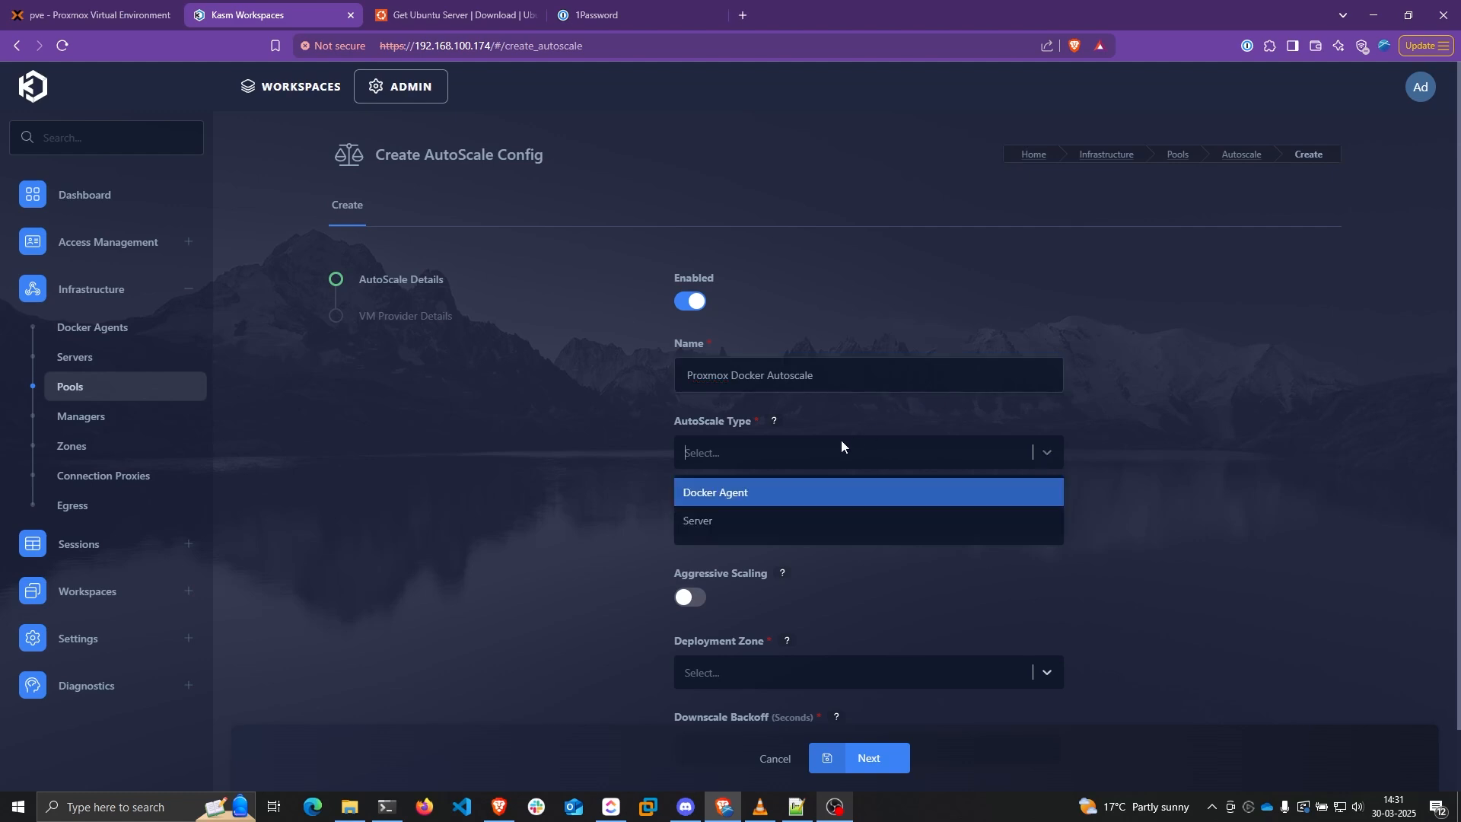
{"action": "left_click", "coordinate": [720, 495]}
{"action": "left_click", "coordinate": [726, 524]}
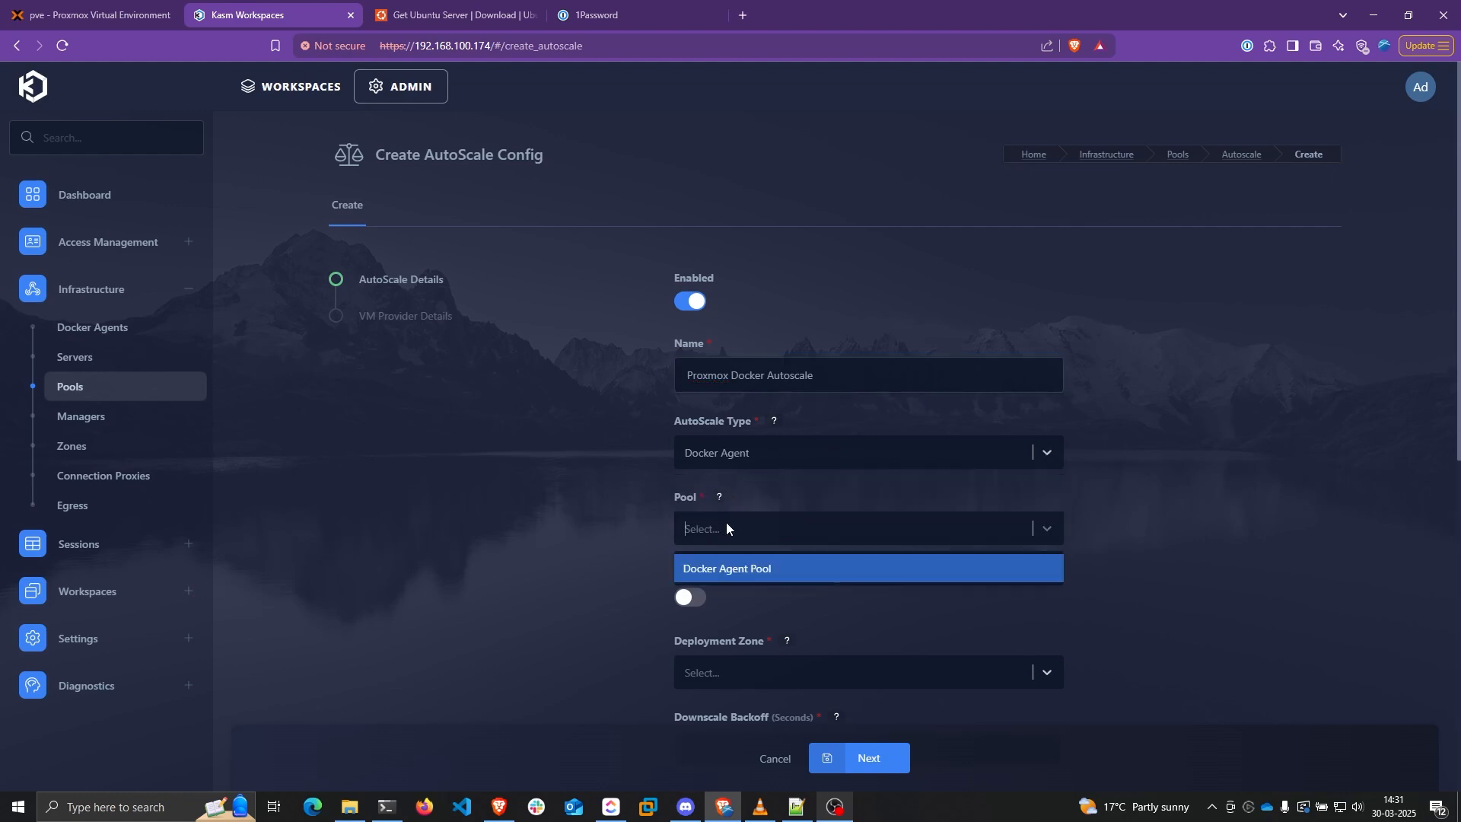
{"action": "left_click", "coordinate": [709, 567]}
Choose the default deployment zone and set Downscale Backoff to 100 seconds
{"action": "scroll", "coordinate": [600, 458], "scroll_direction": "down", "scroll_amount": 2}
{"action": "left_click", "coordinate": [746, 520]}
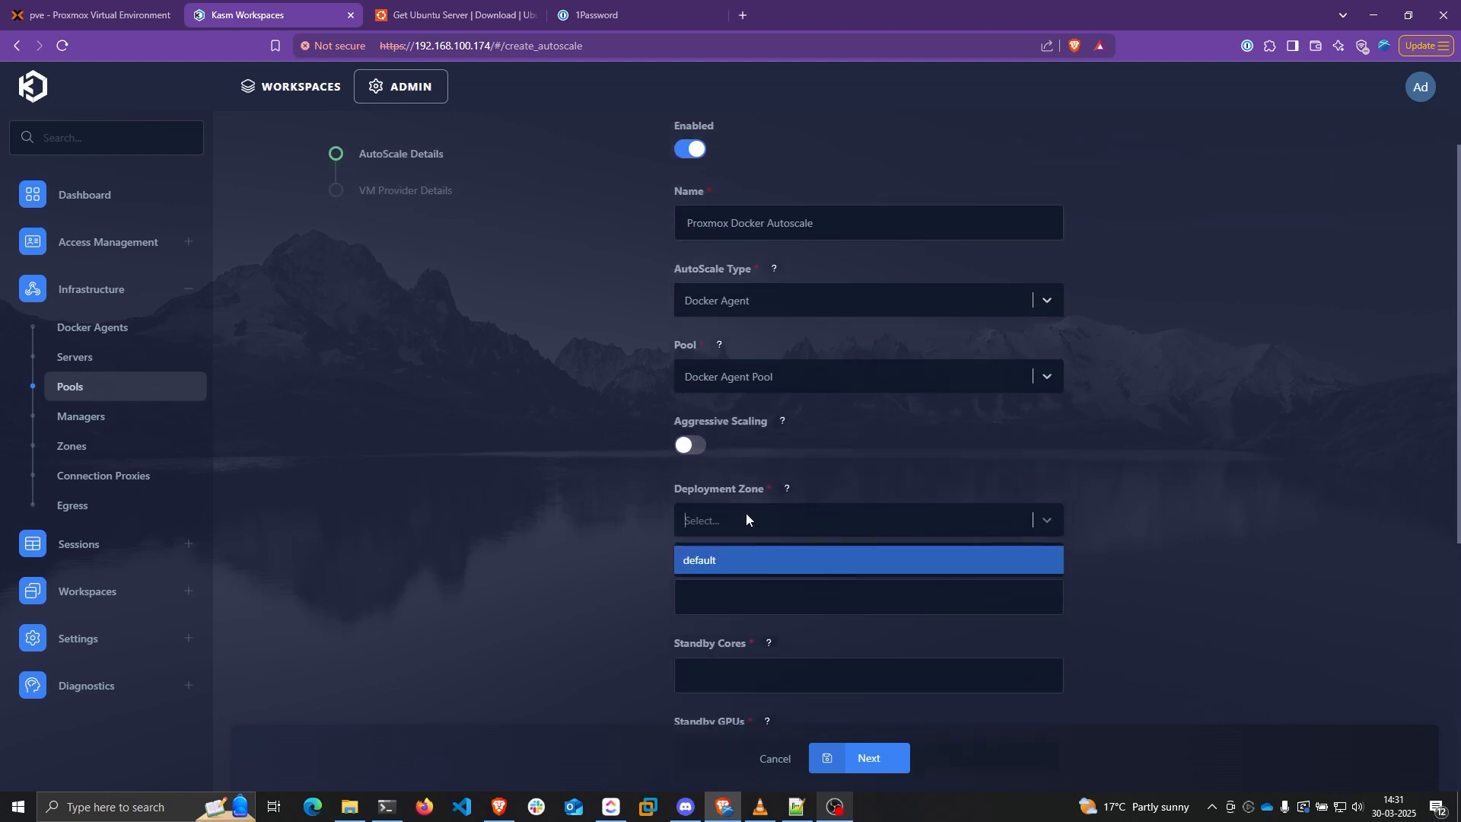
{"action": "left_click", "coordinate": [729, 563]}
{"action": "scroll", "coordinate": [632, 420], "scroll_direction": "down", "scroll_amount": 4}
{"action": "left_click", "coordinate": [826, 290]}
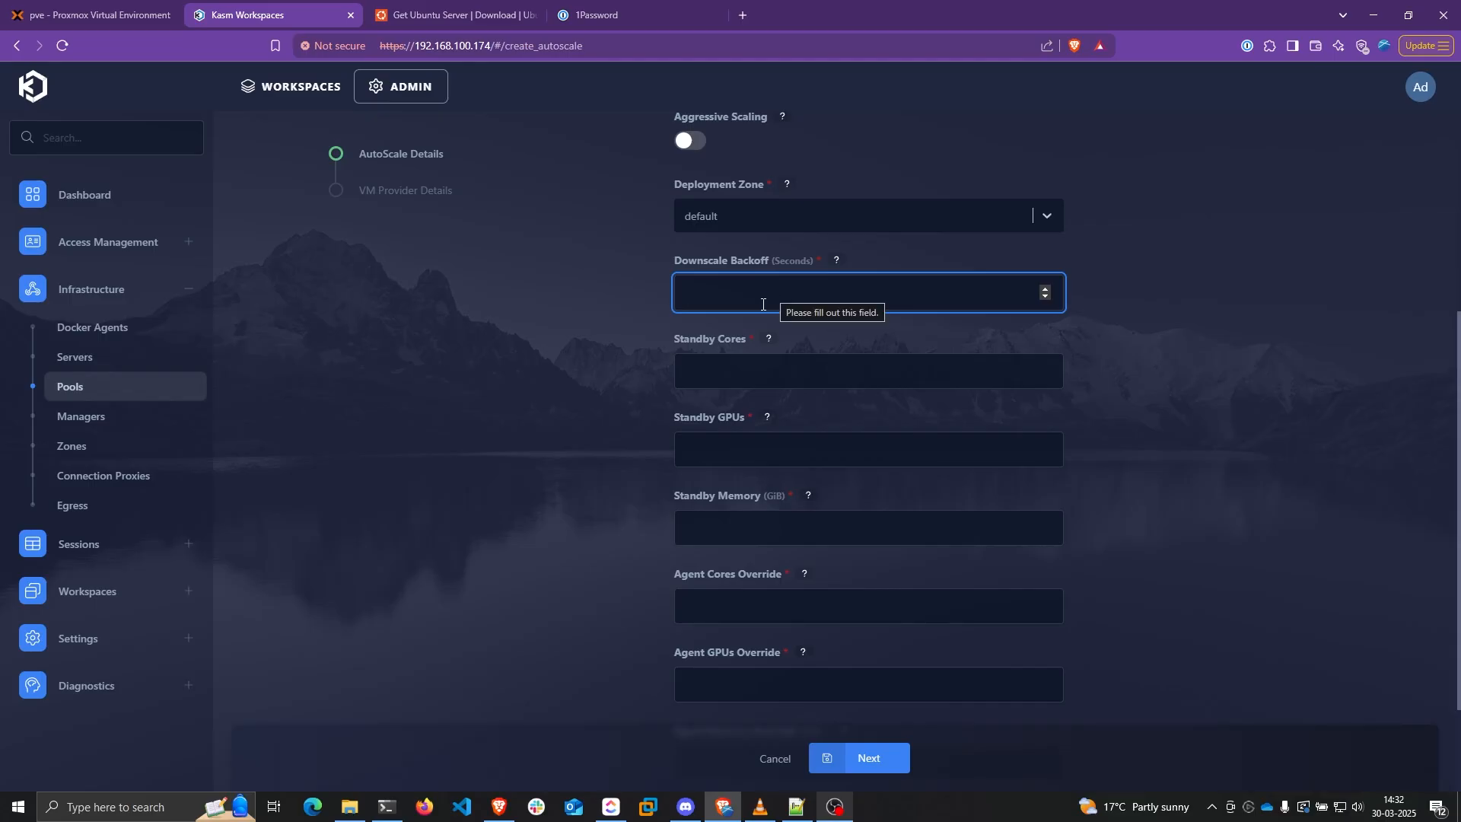
{"action": "type", "text": "100"}
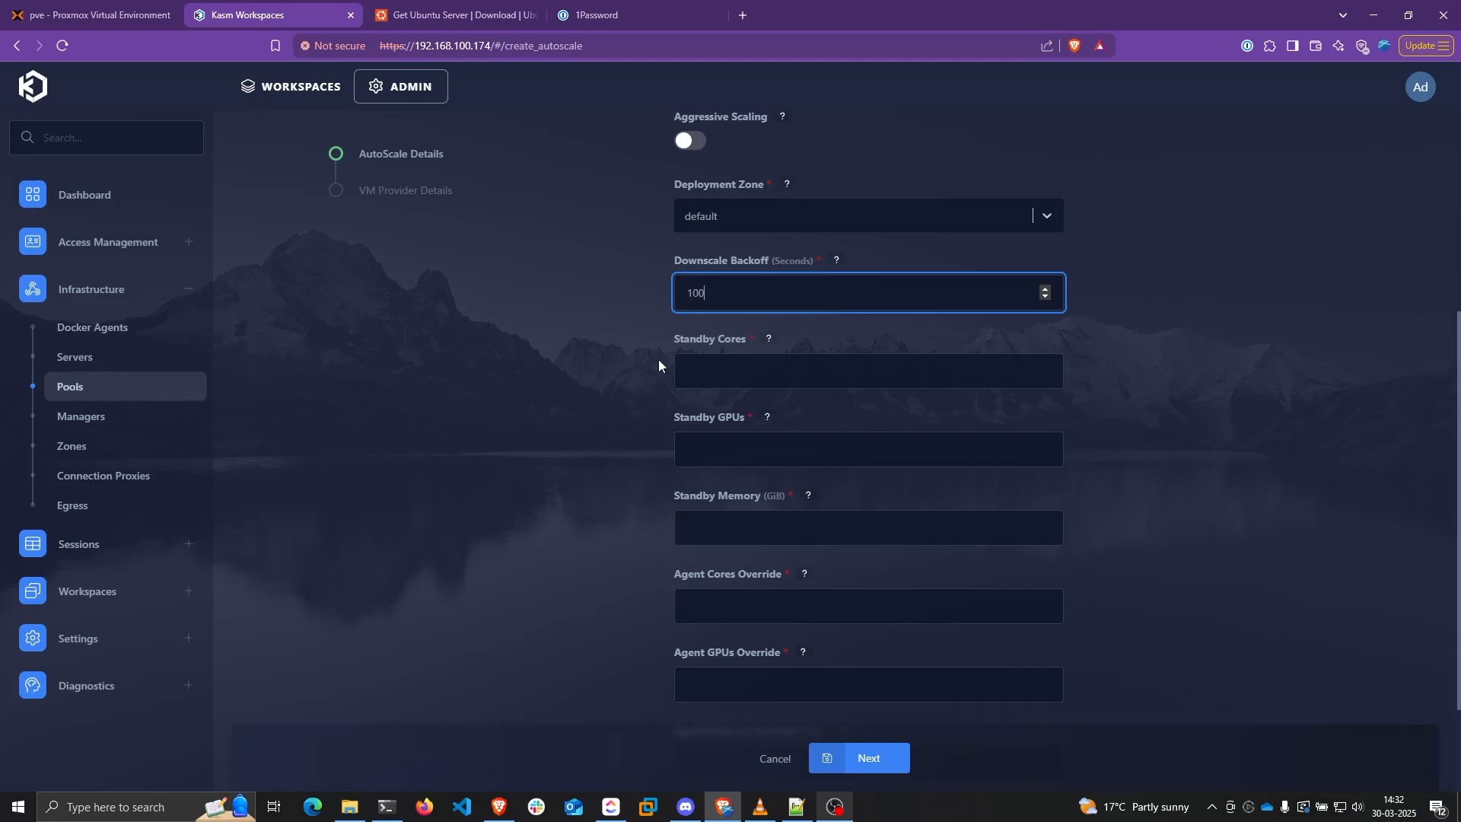
{"action": "left_click", "coordinate": [725, 368]}
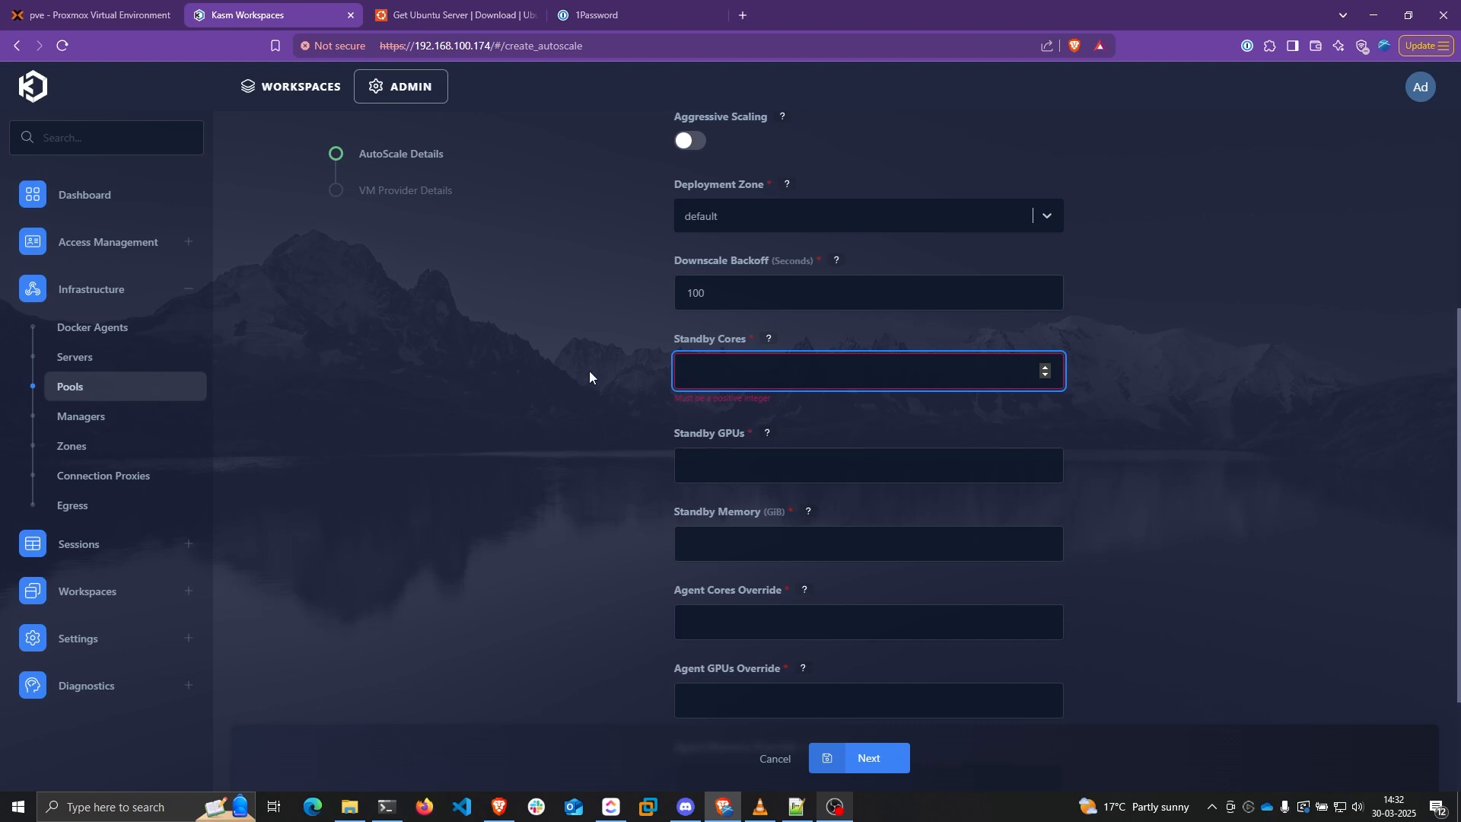
Set the standby values to 4 cores, 0 GPUs and 6 GiB memory
{"action": "type", "text": "4"}
{"action": "left_click", "coordinate": [774, 459]}
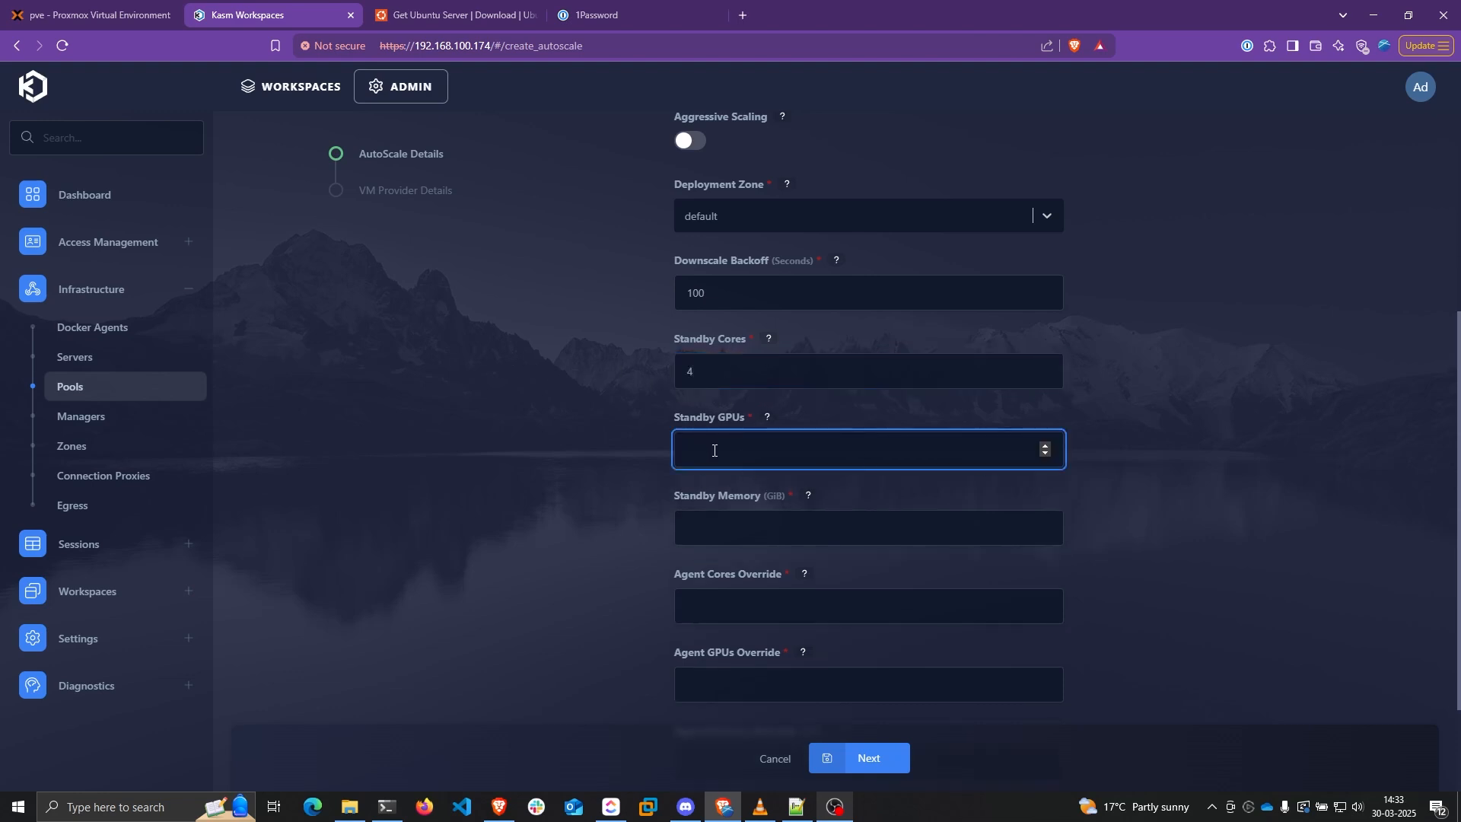
{"action": "type", "text": "0"}
{"action": "left_click", "coordinate": [600, 437]}
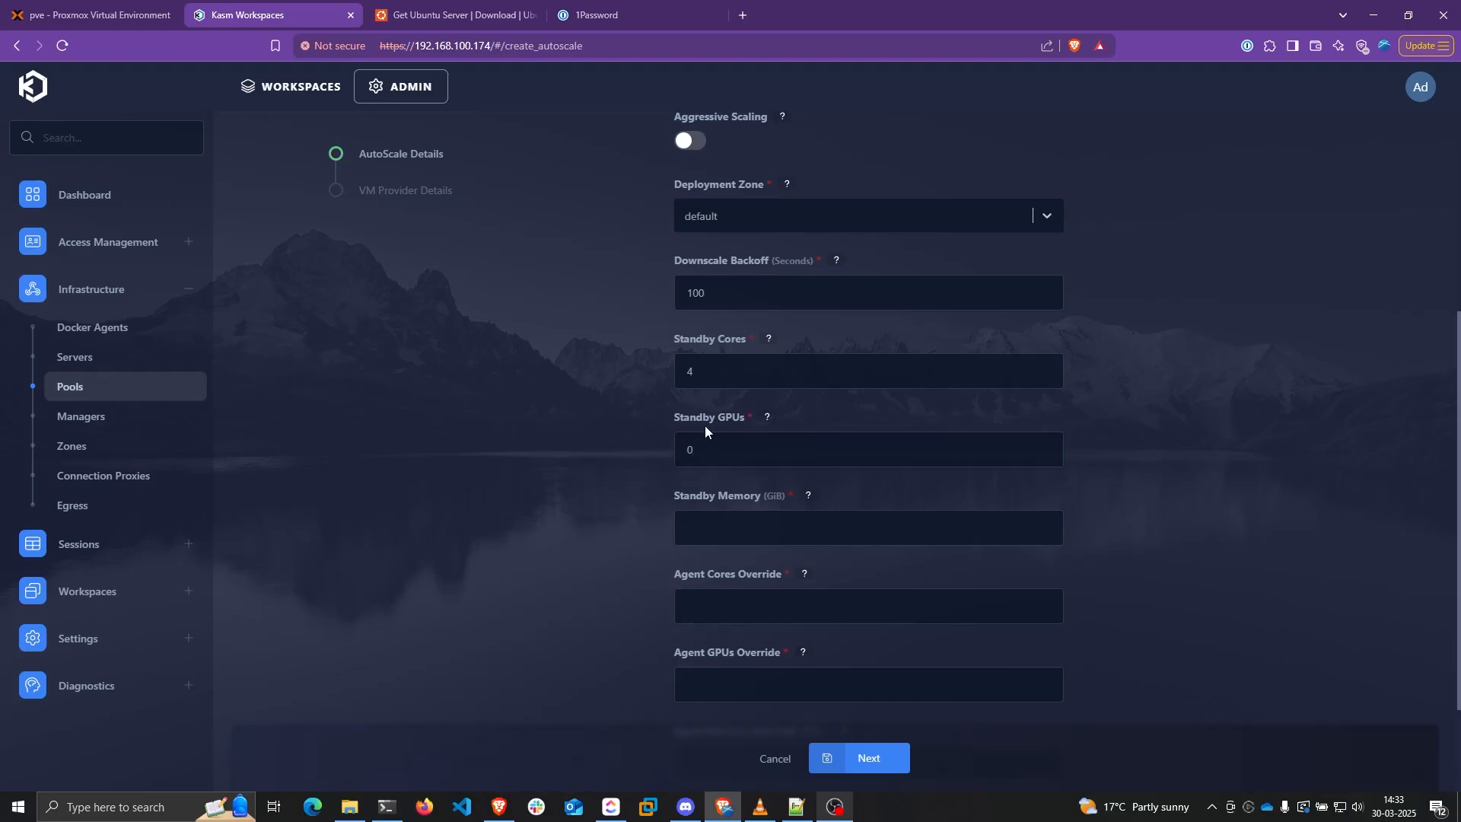
{"action": "scroll", "coordinate": [708, 425], "scroll_direction": "down", "scroll_amount": 1}
{"action": "left_click", "coordinate": [729, 436]}
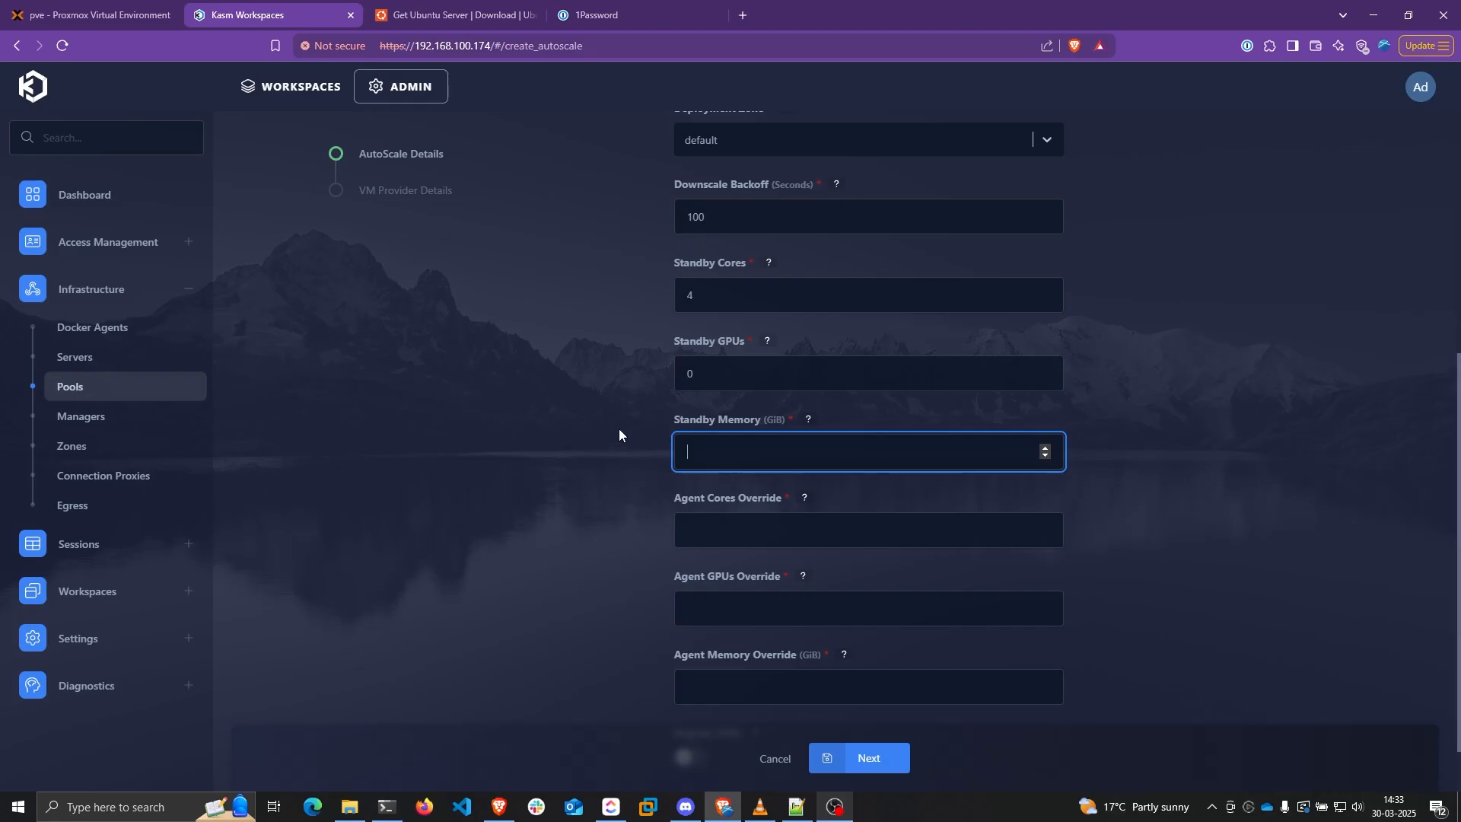
{"action": "type", "text": "6"}
{"action": "left_click", "coordinate": [646, 452]}
Set the agent cores override to 4, after trying 2 and 6
{"action": "scroll", "coordinate": [685, 449], "scroll_direction": "down", "scroll_amount": 1}
{"action": "left_click", "coordinate": [732, 430]}
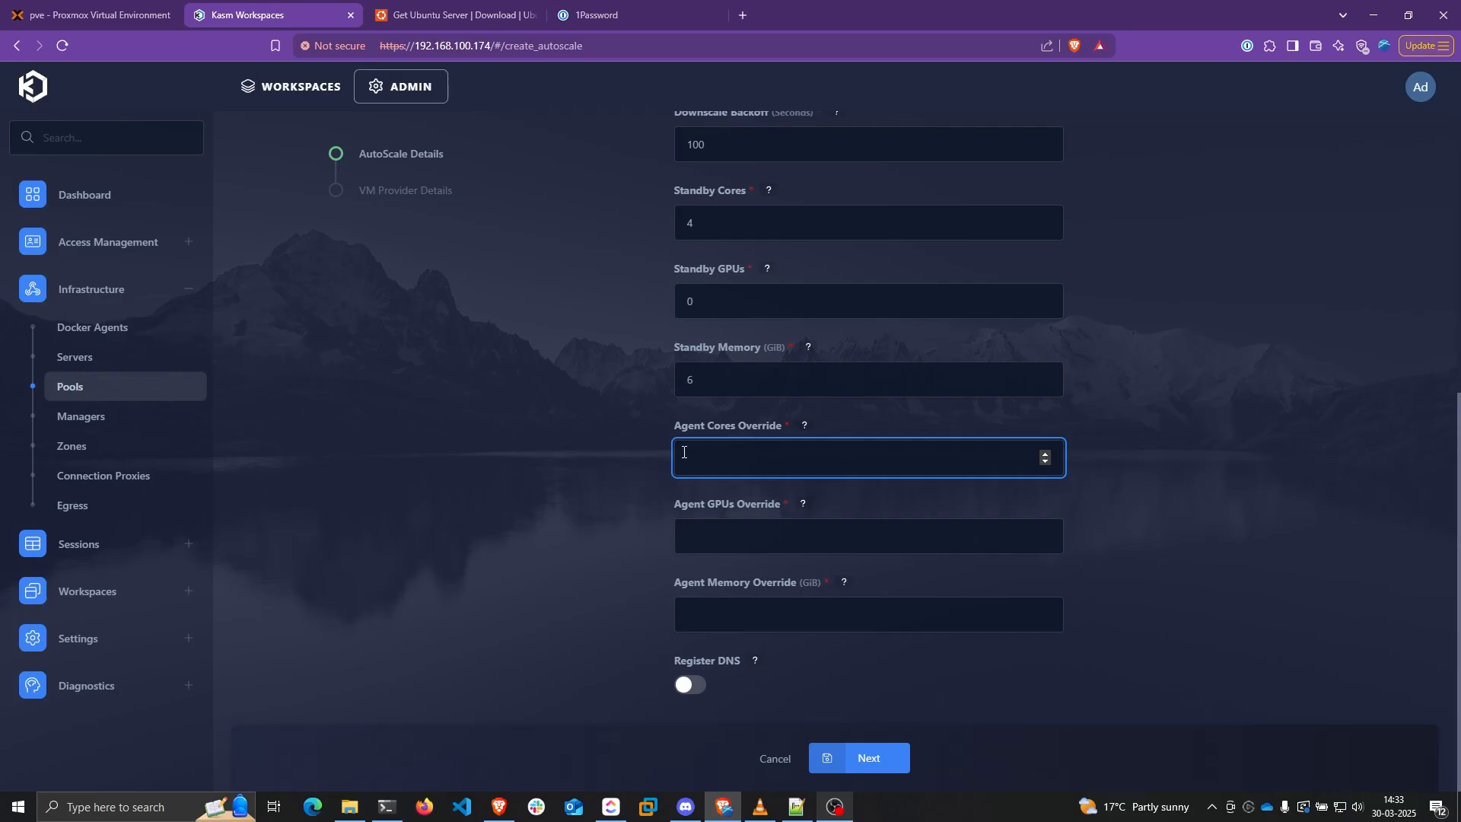
{"action": "type", "text": "2"}
{"action": "left_click", "coordinate": [631, 449]}
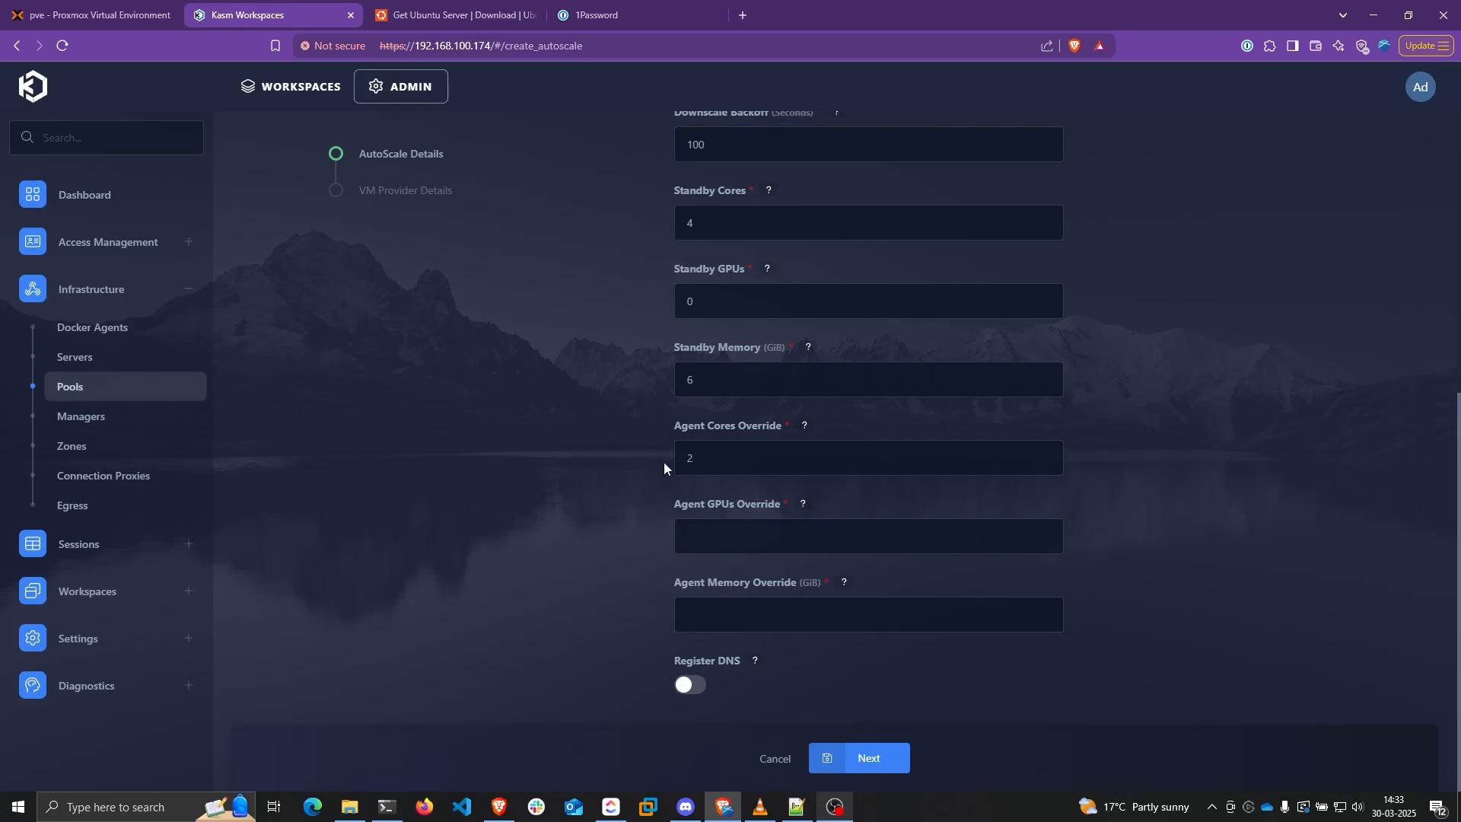
{"action": "left_click", "coordinate": [699, 459]}
{"action": "left_click", "coordinate": [740, 226]}
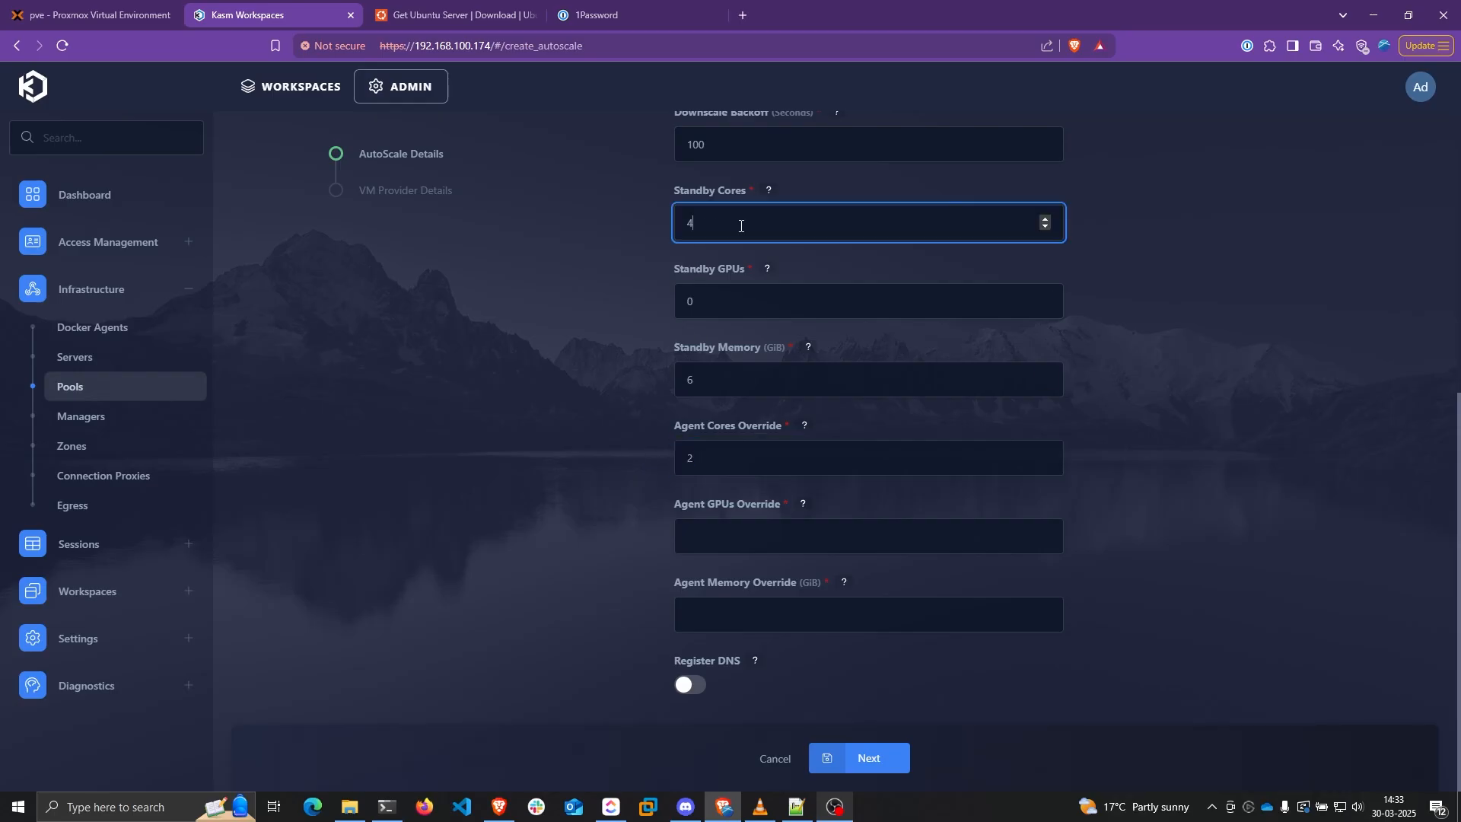
{"action": "left_click", "coordinate": [717, 458]}
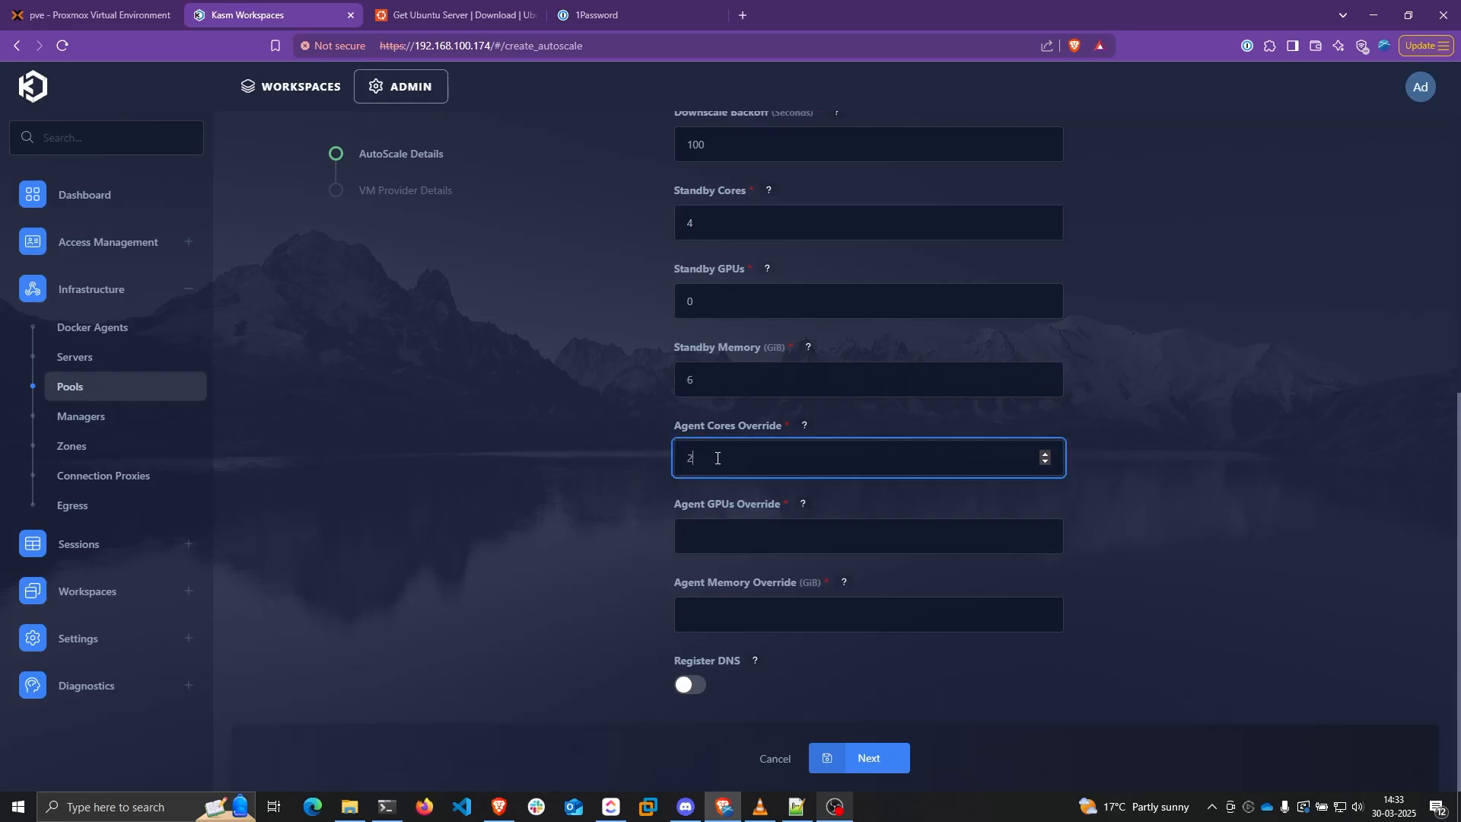
{"action": "left_click_drag", "start_coordinate": [695, 455], "coordinate": [680, 455]}
{"action": "type", "text": "6"}
{"action": "left_click", "coordinate": [631, 452]}
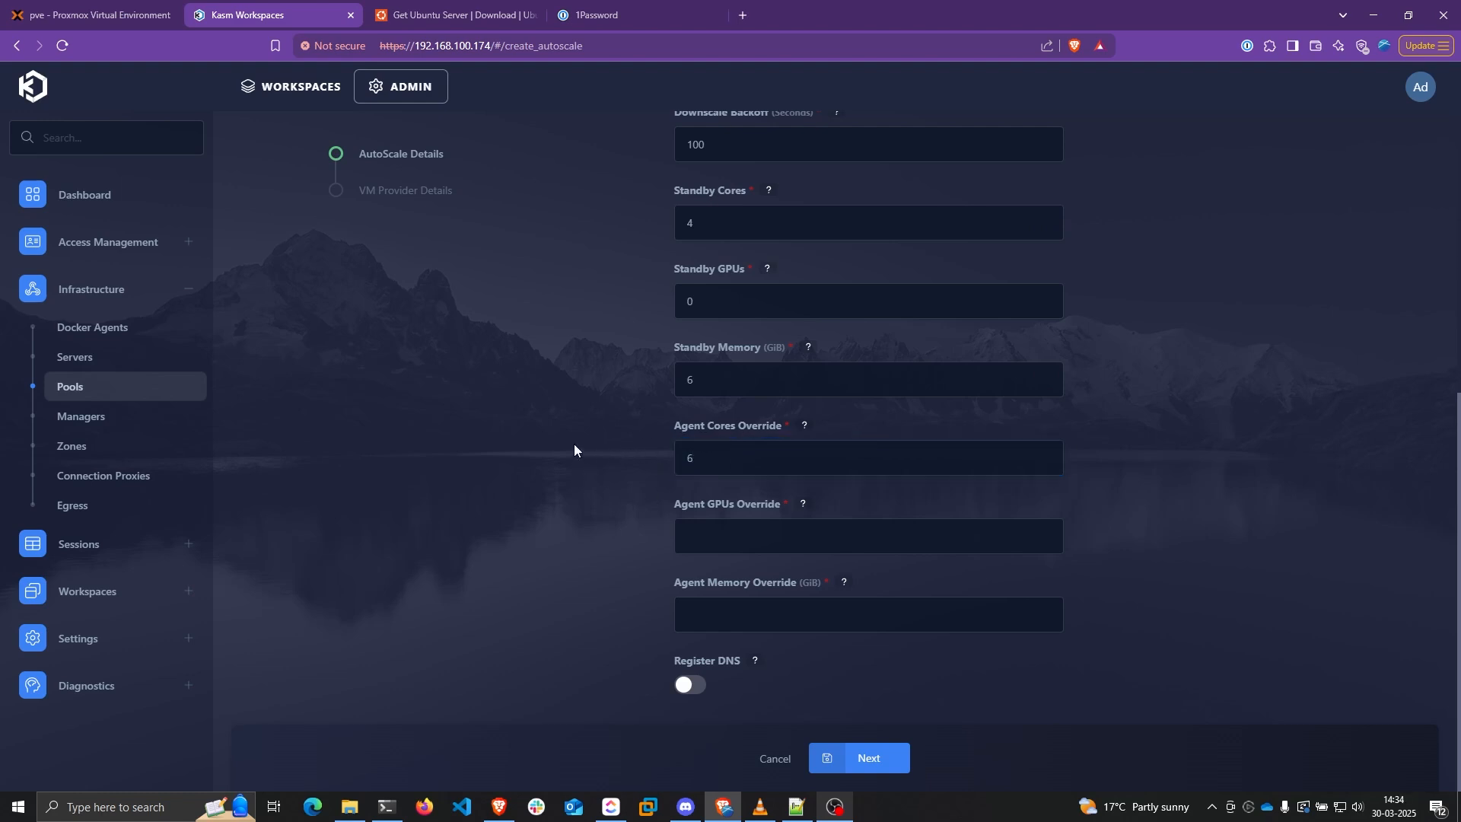
{"action": "left_click", "coordinate": [706, 461]}
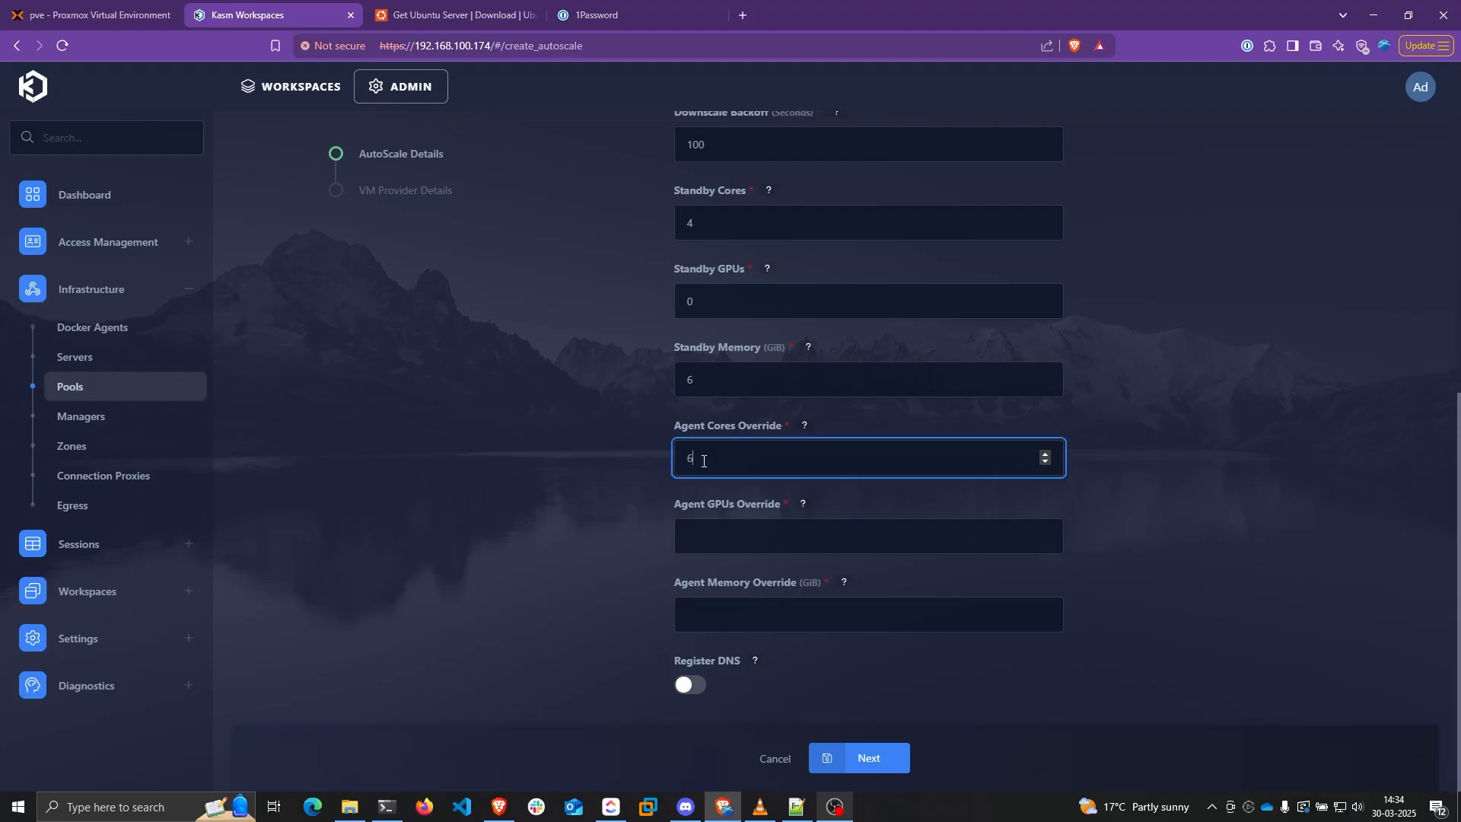
{"action": "left_click", "coordinate": [640, 464]}
{"action": "left_click", "coordinate": [705, 462]}
{"action": "left_click_drag", "start_coordinate": [701, 224], "coordinate": [656, 238]}
{"action": "double_click", "coordinate": [713, 455]}
{"action": "left_click", "coordinate": [741, 457]}
{"action": "key", "text": "BackSpace"}
{"action": "type", "text": "4"}
Set the agent GPU override to 0 and memory to 6 GiB, then save the autoscale details
{"action": "left_click", "coordinate": [738, 533]}
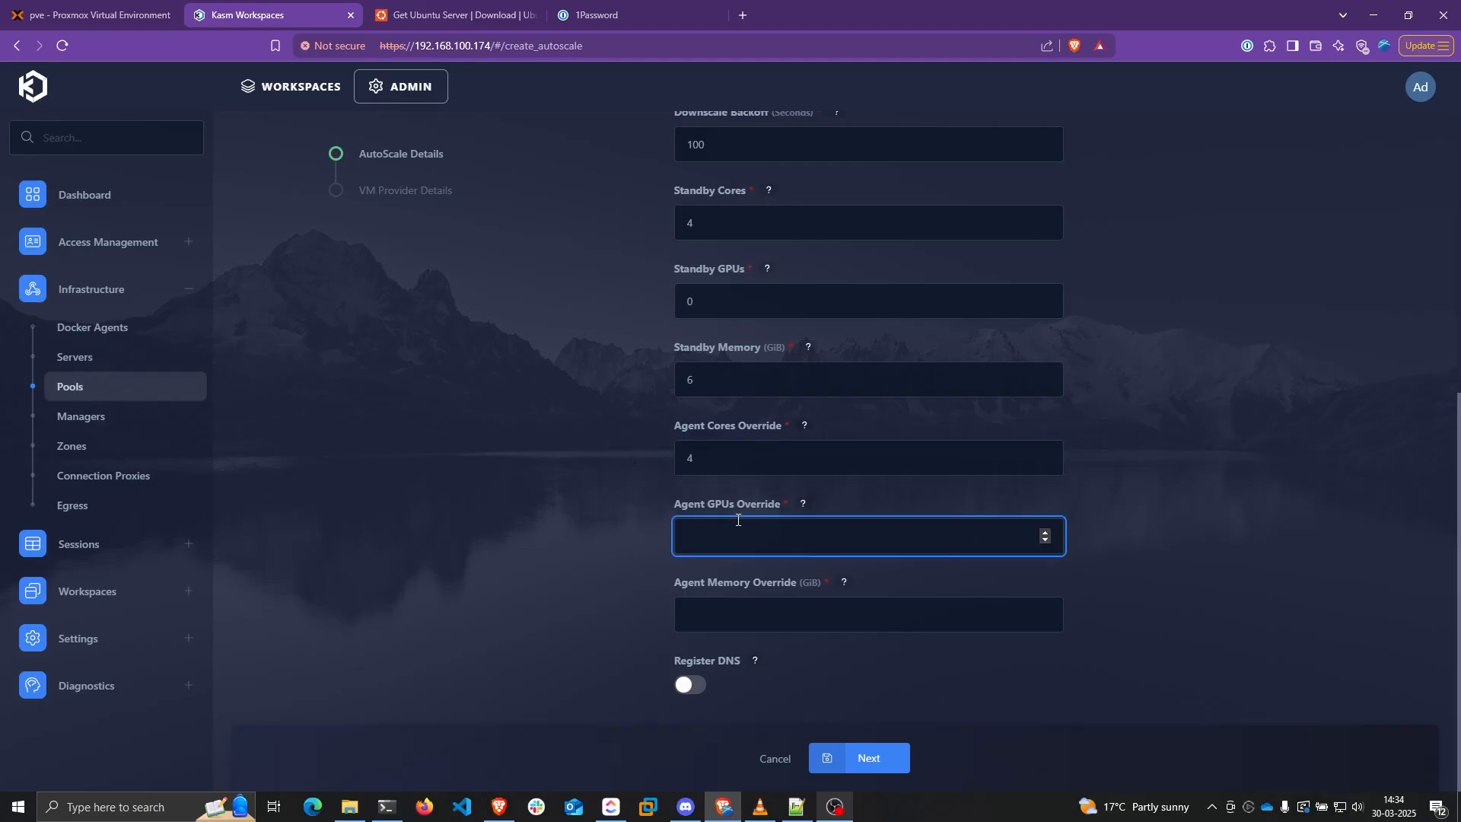
{"action": "type", "text": "0"}
{"action": "key", "text": "Tab"}
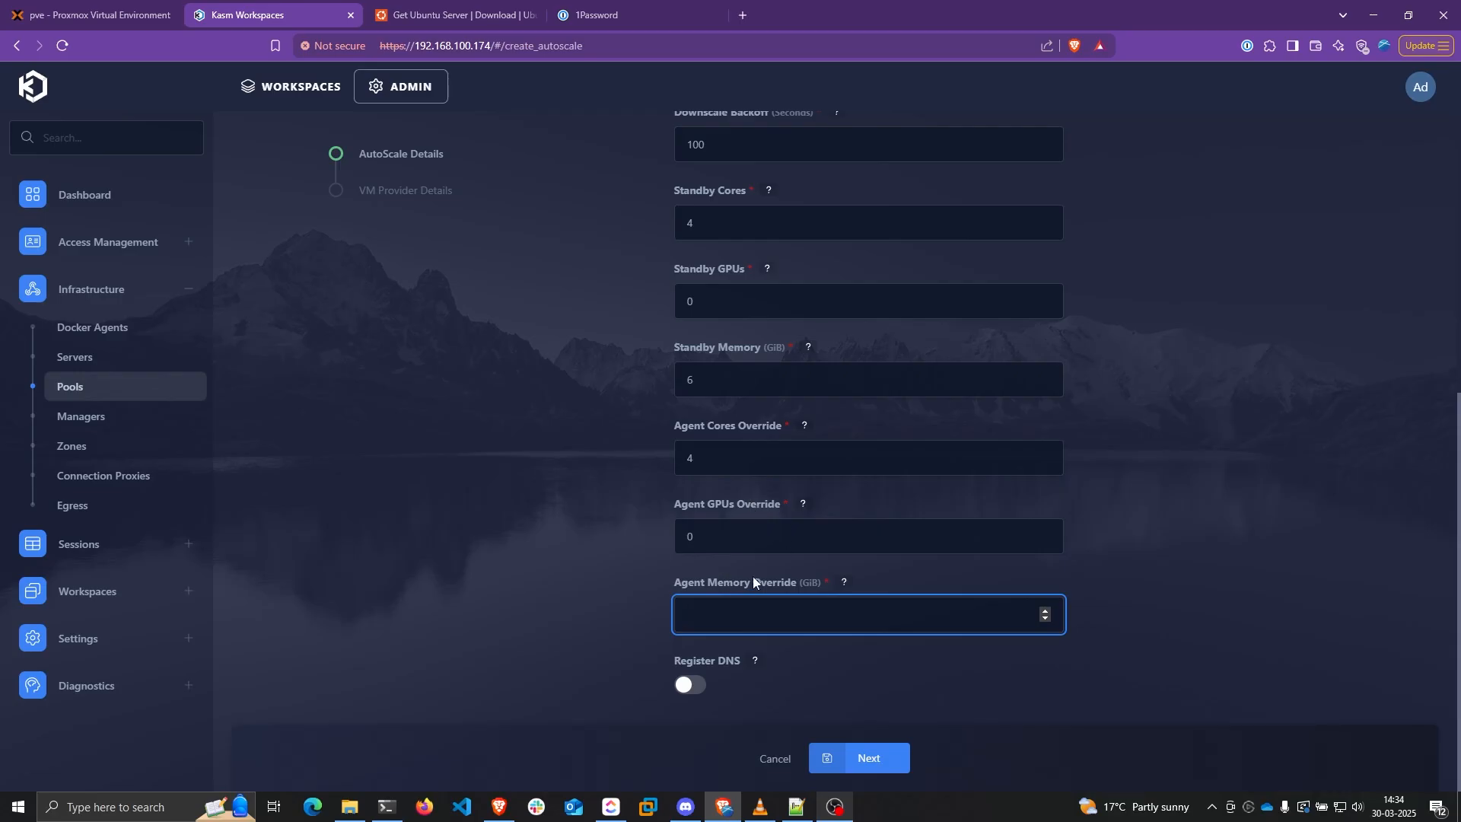
{"action": "type", "text": "6"}
{"action": "left_click", "coordinate": [869, 757]}
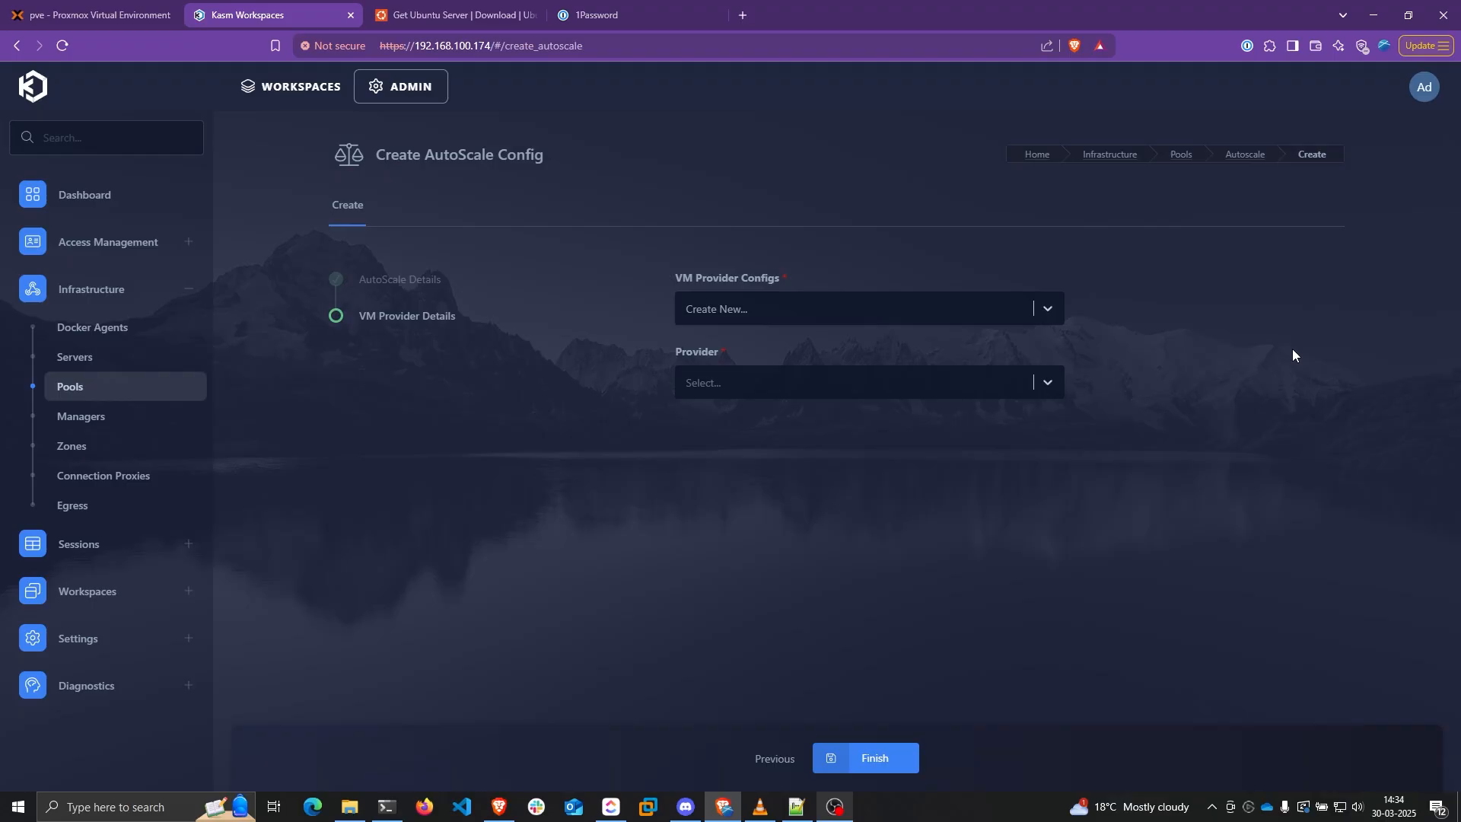
Choose Proxmox as provider, name it Proxmox Docker Config, with 2 max instances
{"action": "left_click", "coordinate": [918, 385]}
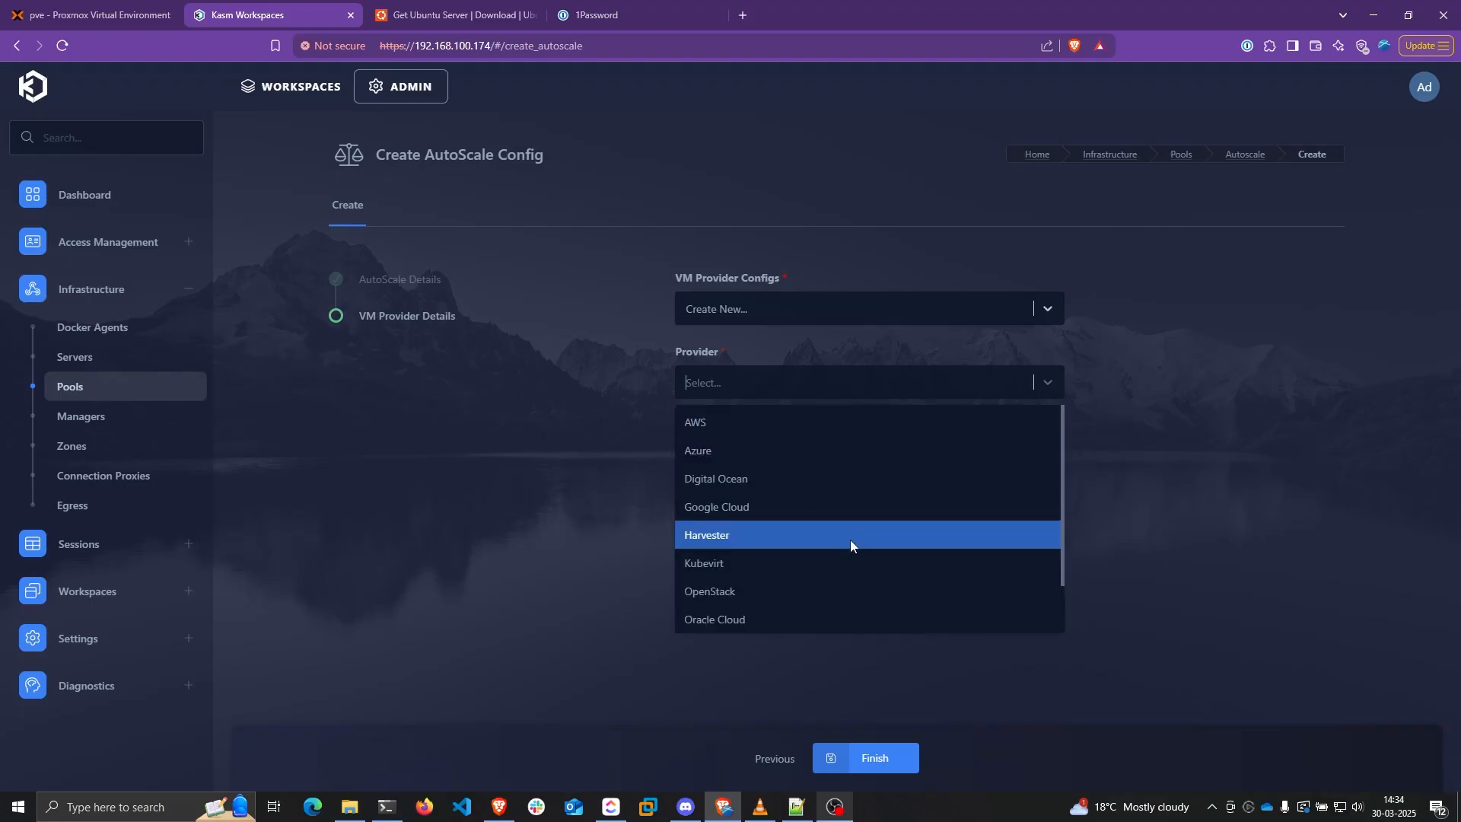
{"action": "scroll", "coordinate": [844, 544], "scroll_direction": "down", "scroll_amount": 1}
{"action": "left_click", "coordinate": [762, 581]}
{"action": "left_click", "coordinate": [920, 461]}
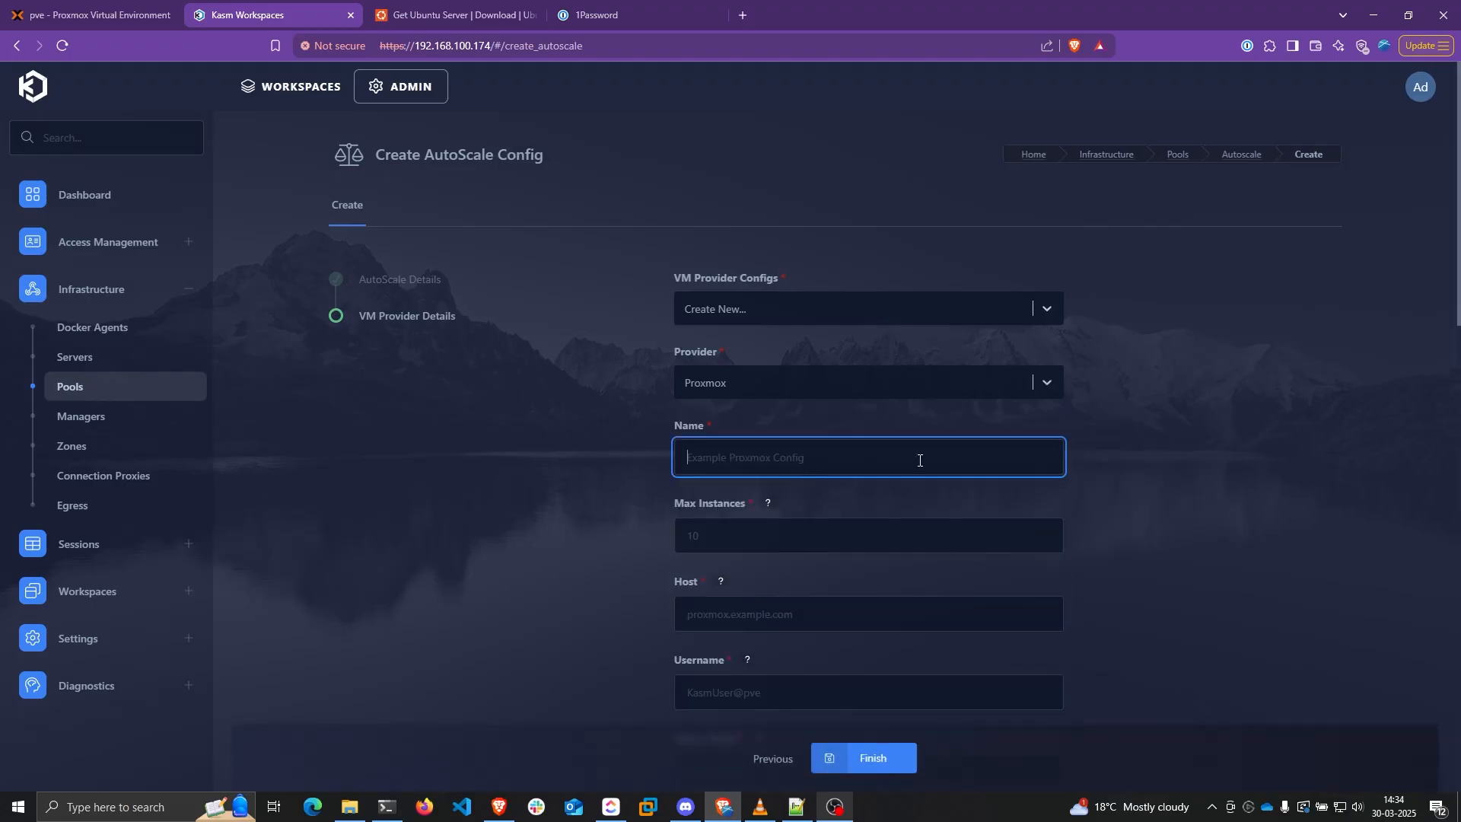
{"action": "type", "text": "Proxmox Docker Config"}
{"action": "key", "text": "Tab"}
{"action": "scroll", "coordinate": [1265, 448], "scroll_direction": "down", "scroll_amount": 2}
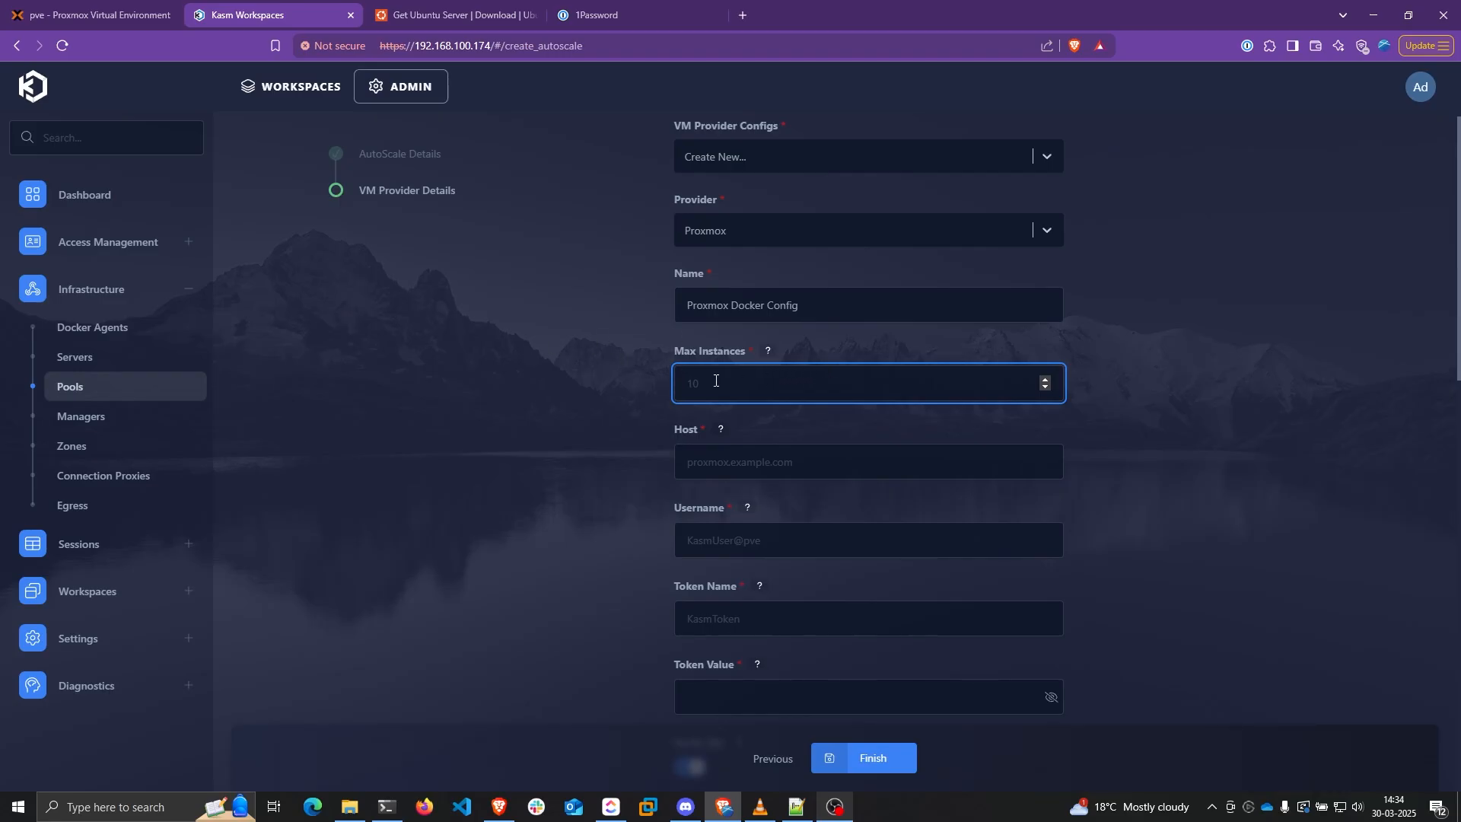
{"action": "type", "text": "2"}
Fill Host with 192.168.100.40:8006 copied from the Proxmox page address
{"action": "key", "text": "Tab"}
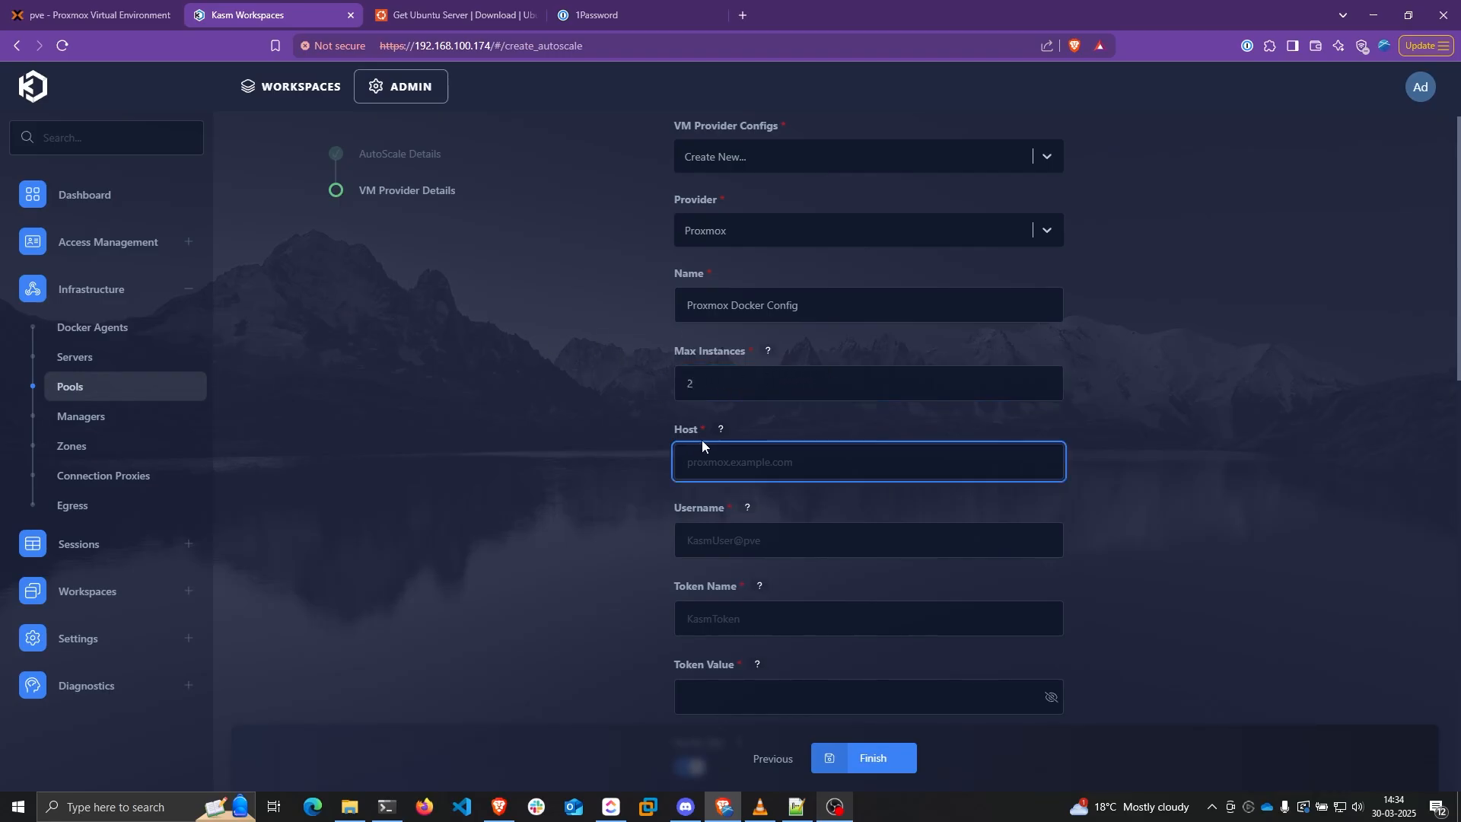
{"action": "key", "text": "ctrl+shift+Tab"}
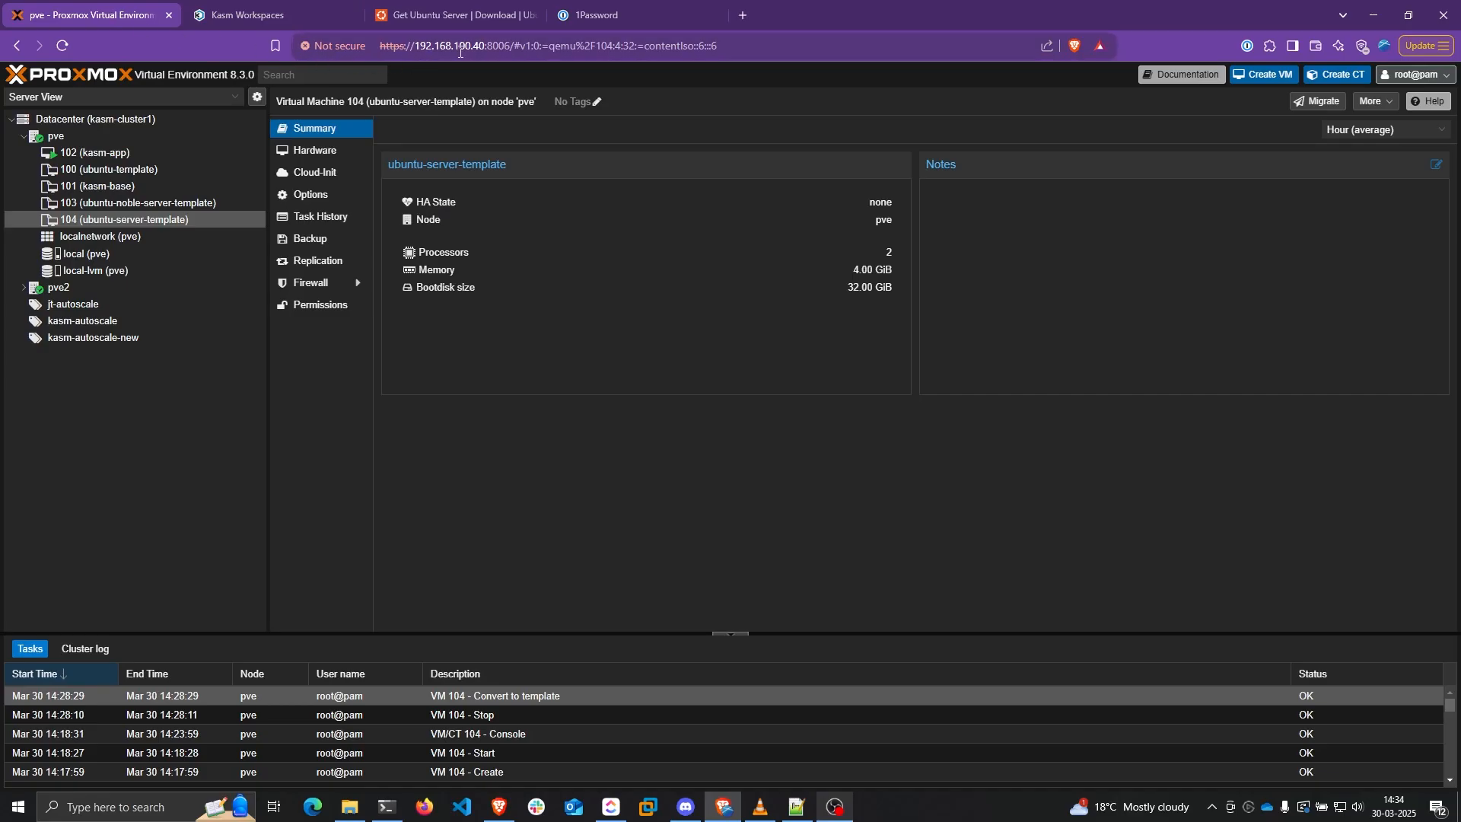
{"action": "left_click_drag", "start_coordinate": [510, 46], "coordinate": [415, 47]}
{"action": "key", "text": "ctrl+c"}
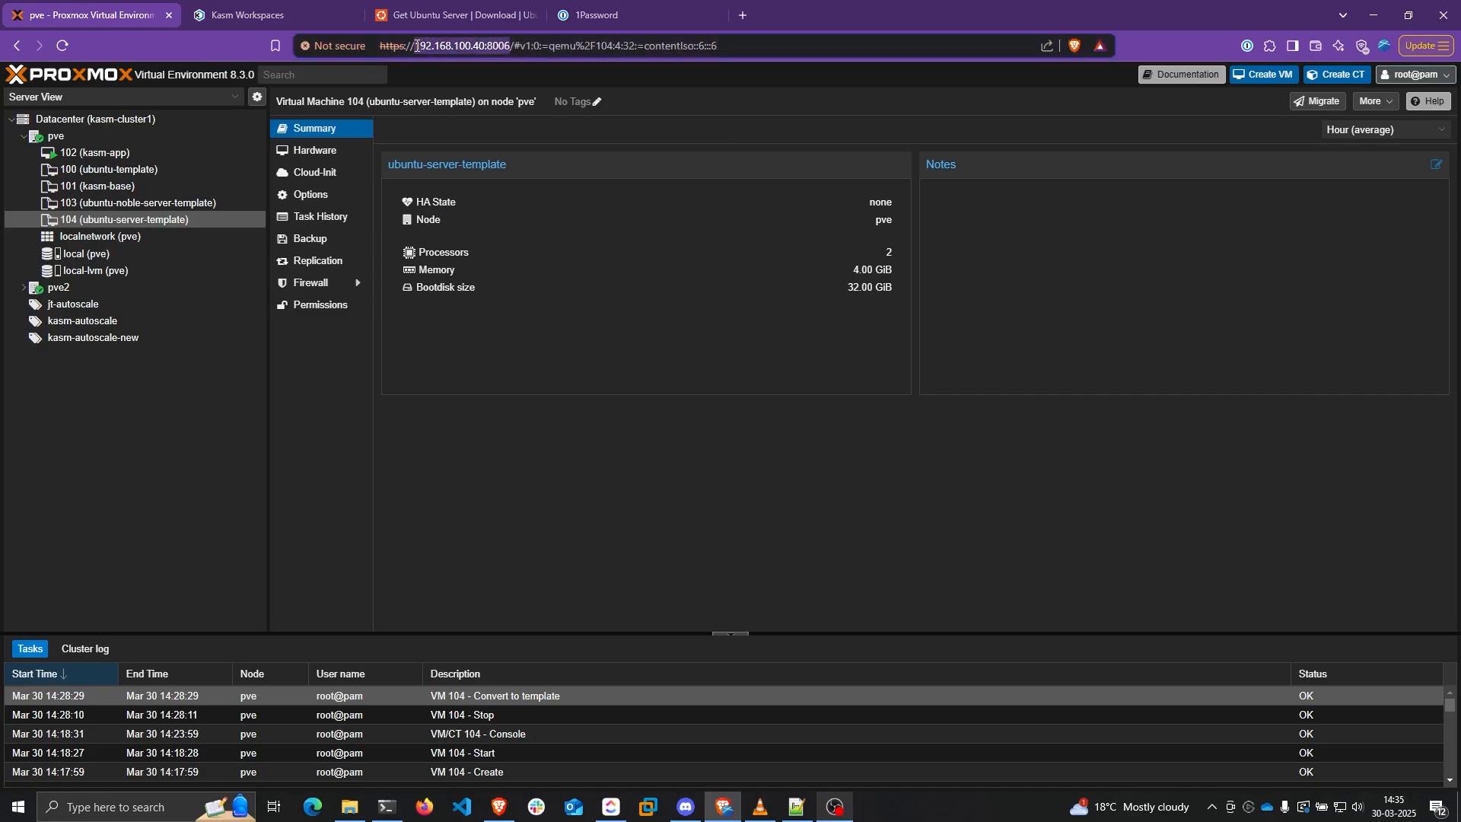
{"action": "left_click", "coordinate": [309, 6]}
{"action": "key", "text": "ctrl+v"}
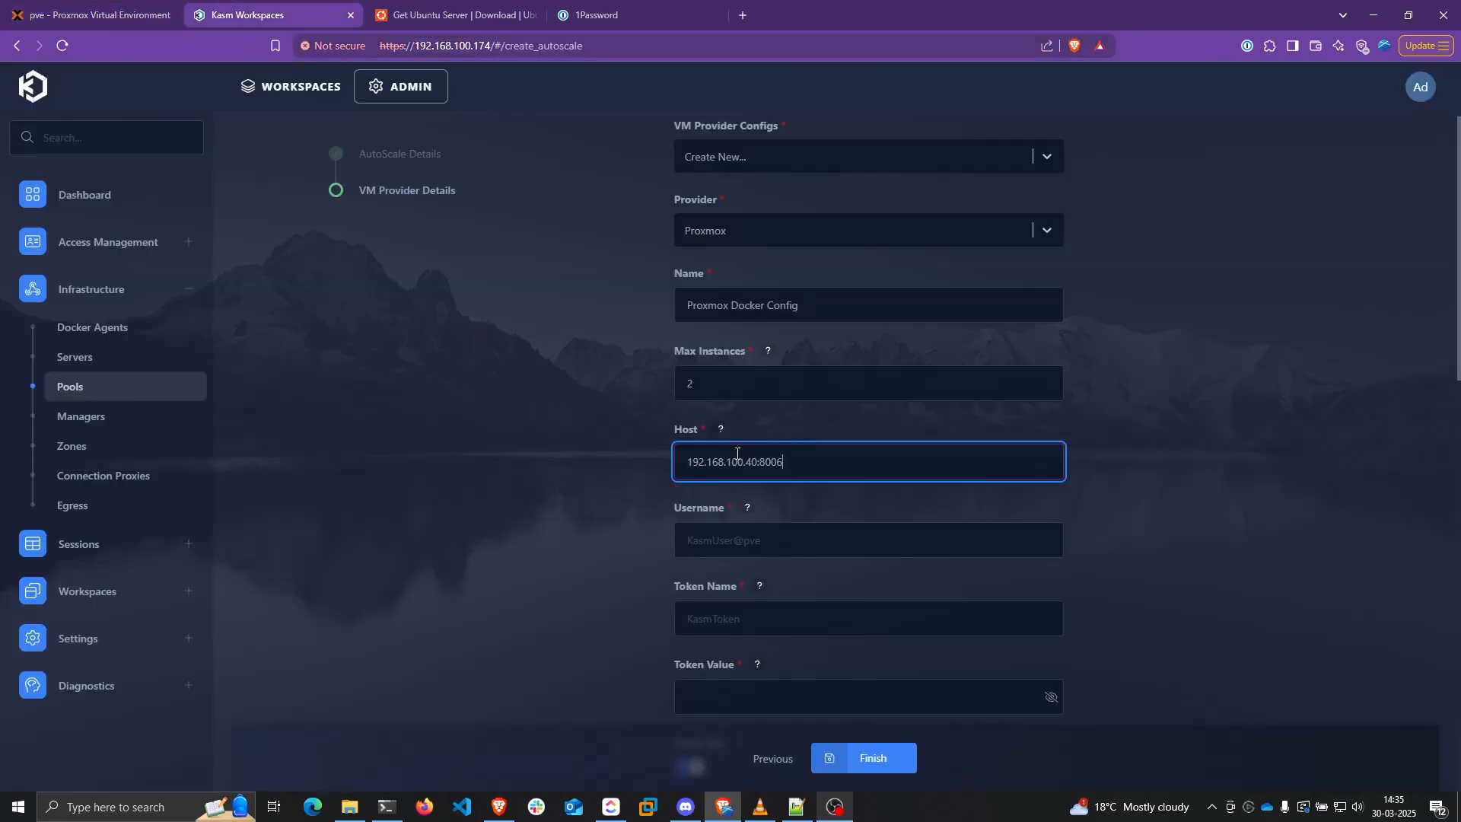
{"action": "left_click", "coordinate": [692, 463]}
{"action": "key", "text": "ctrl+a"}
{"action": "key", "text": "Tab"}
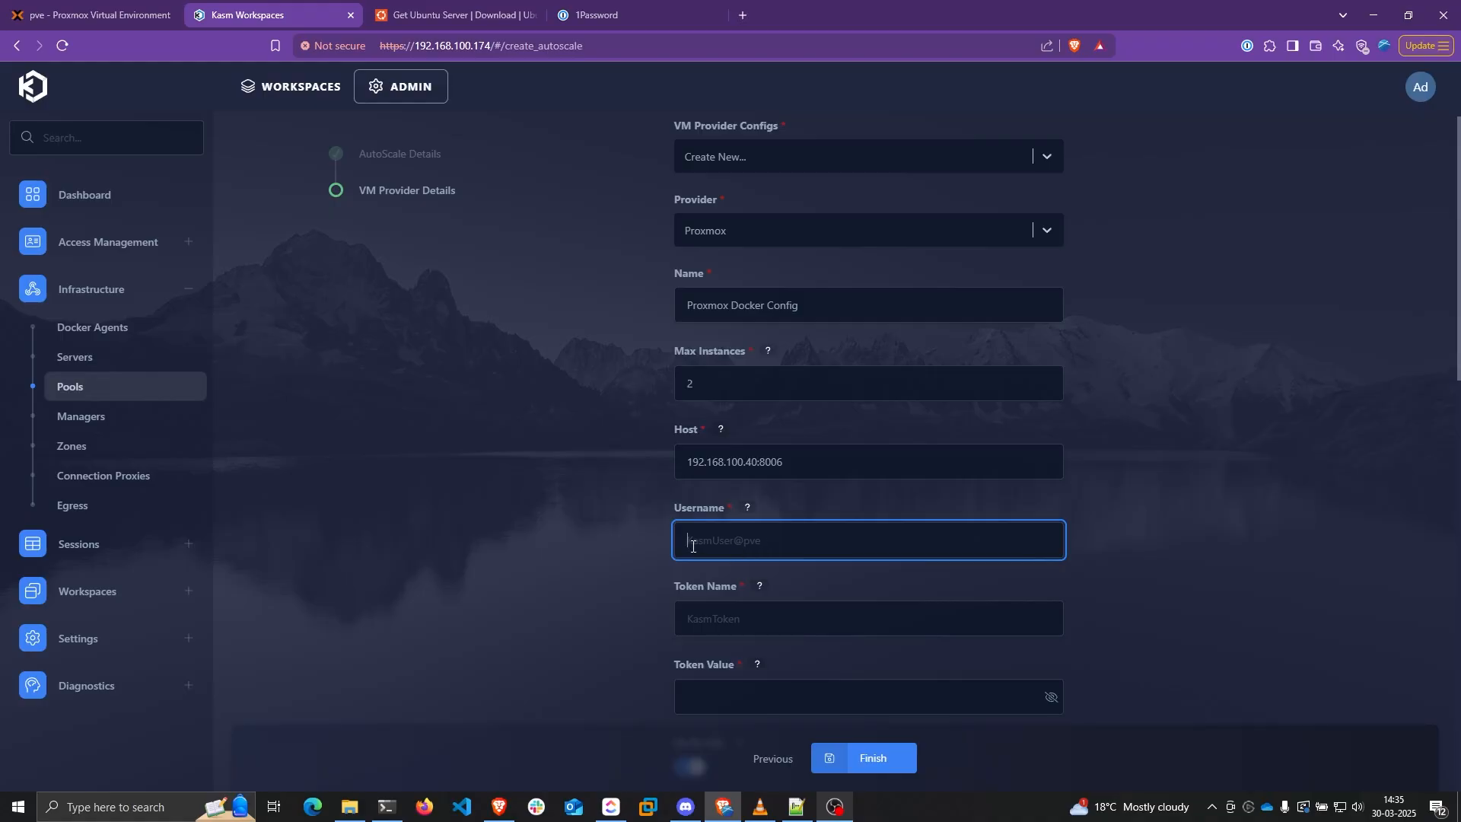
{"action": "left_click", "coordinate": [51, 11]}
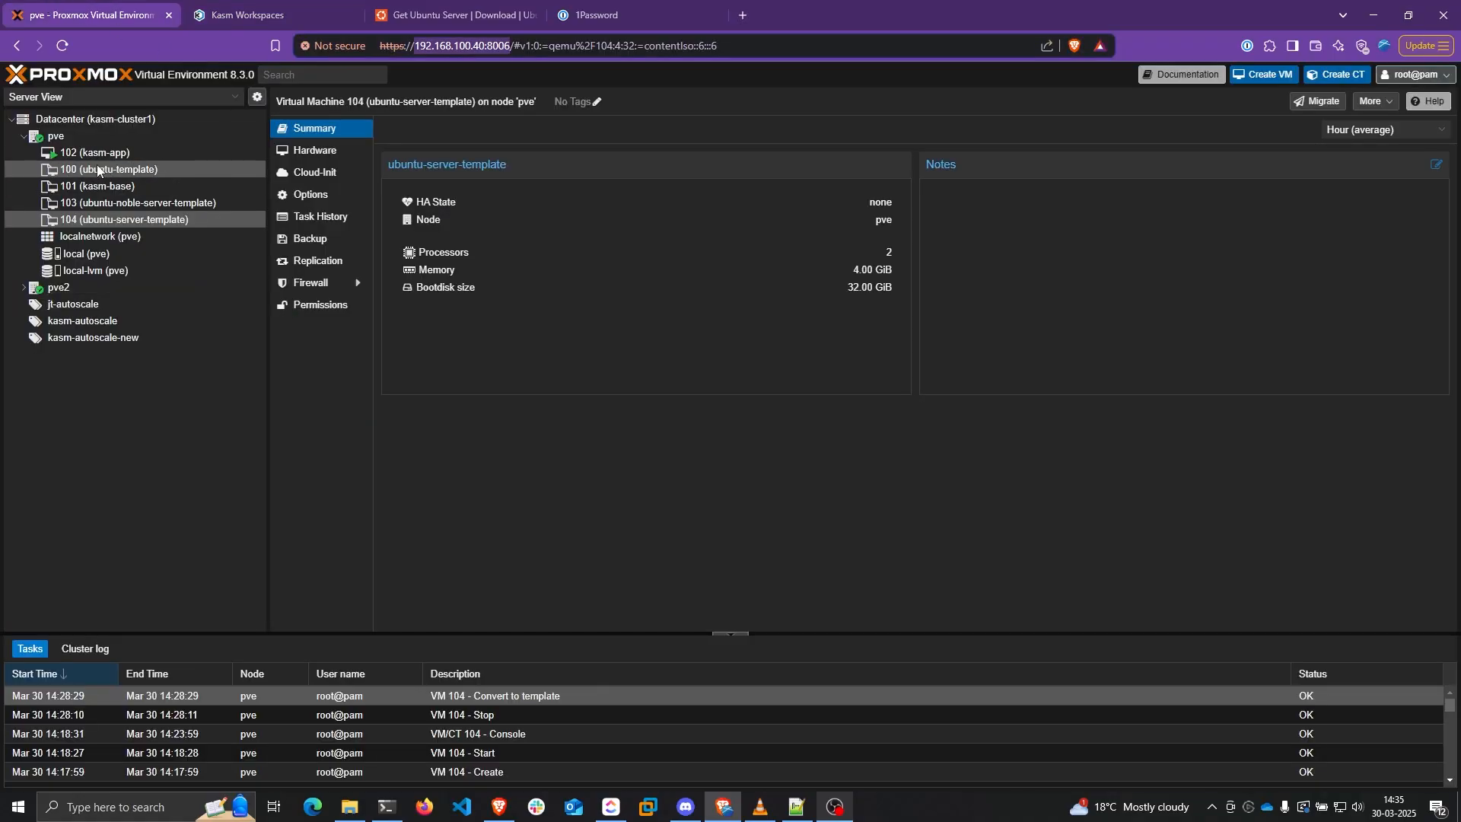
Copy kasmautoscaleuser@pve from Proxmox's Users list into the Kasm Username field
{"action": "left_click", "coordinate": [76, 119]}
{"action": "left_click", "coordinate": [318, 364]}
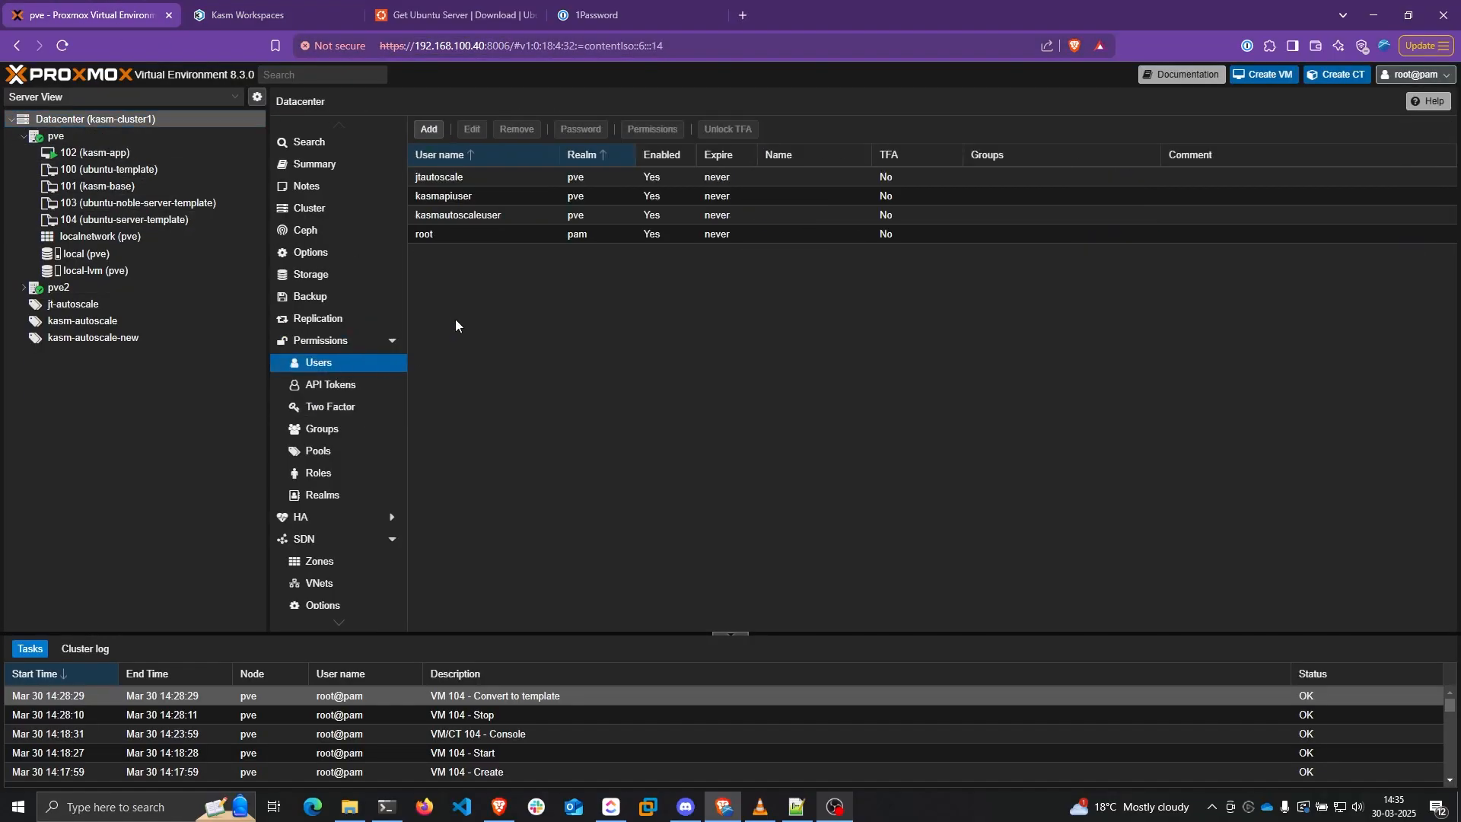
{"action": "double_click", "coordinate": [472, 215]}
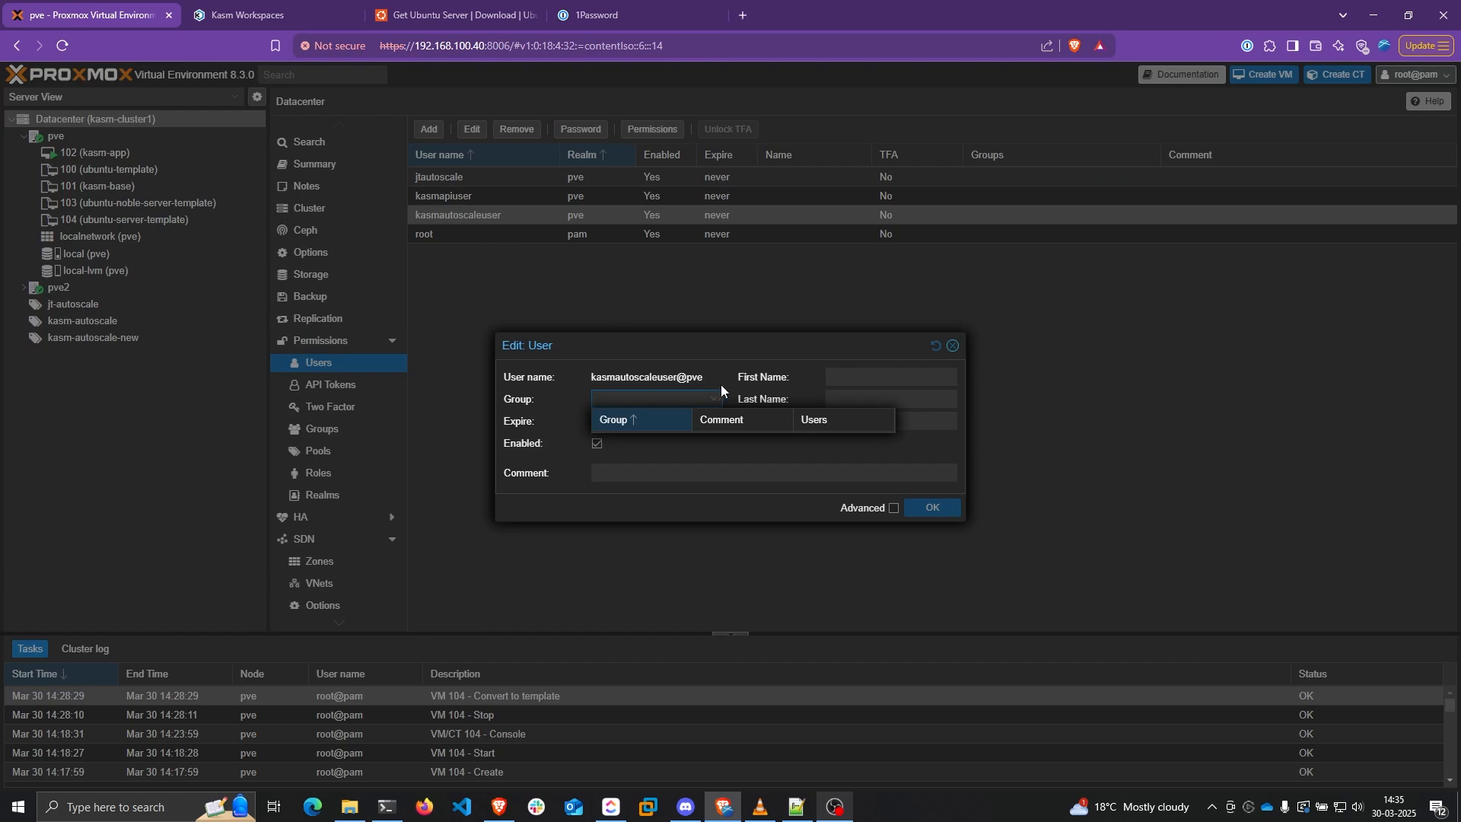
{"action": "left_click", "coordinate": [600, 379]}
{"action": "left_click_drag", "start_coordinate": [592, 377], "coordinate": [679, 377]}
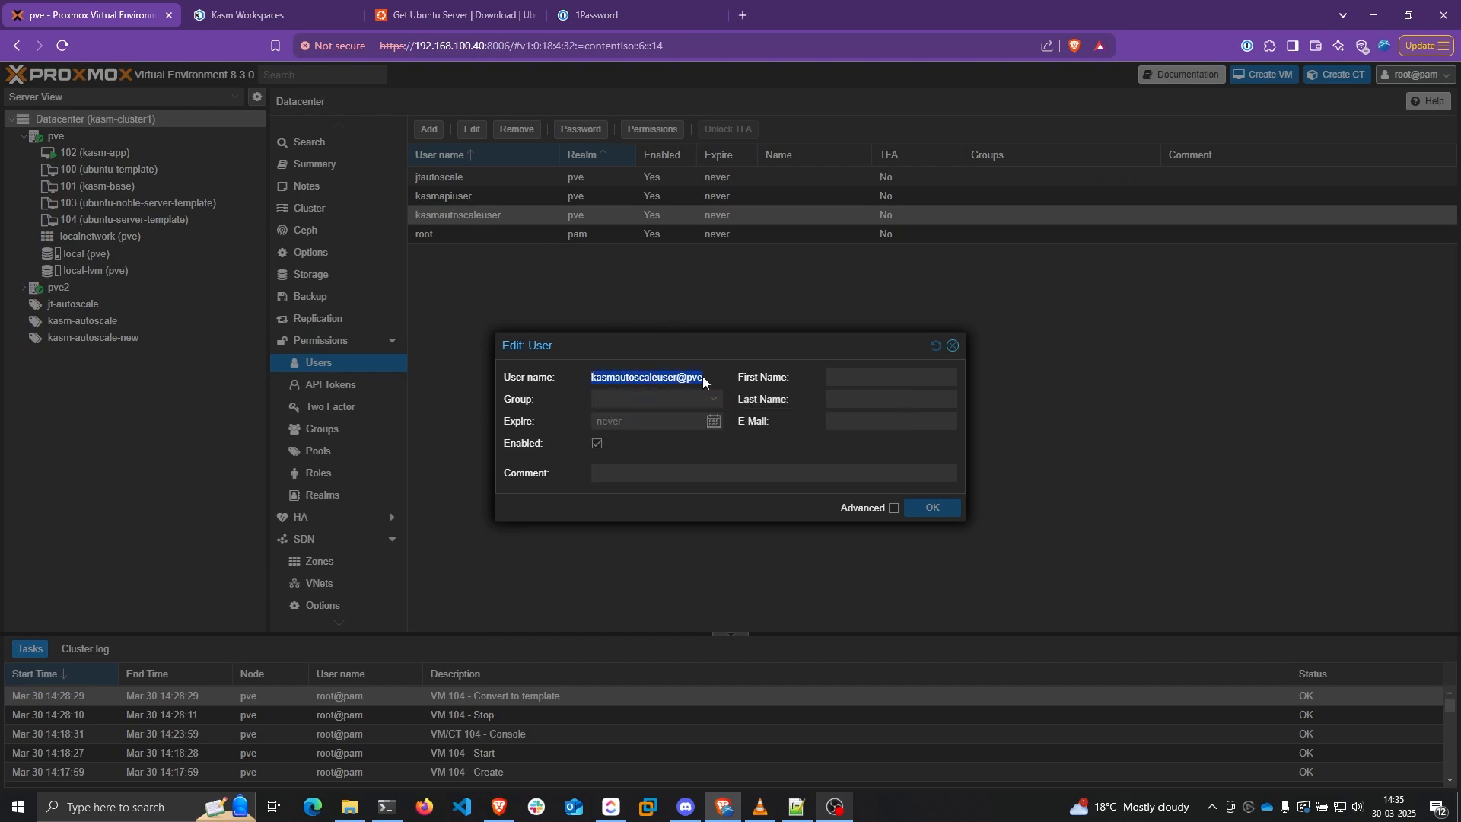
{"action": "left_click", "coordinate": [251, 15]}
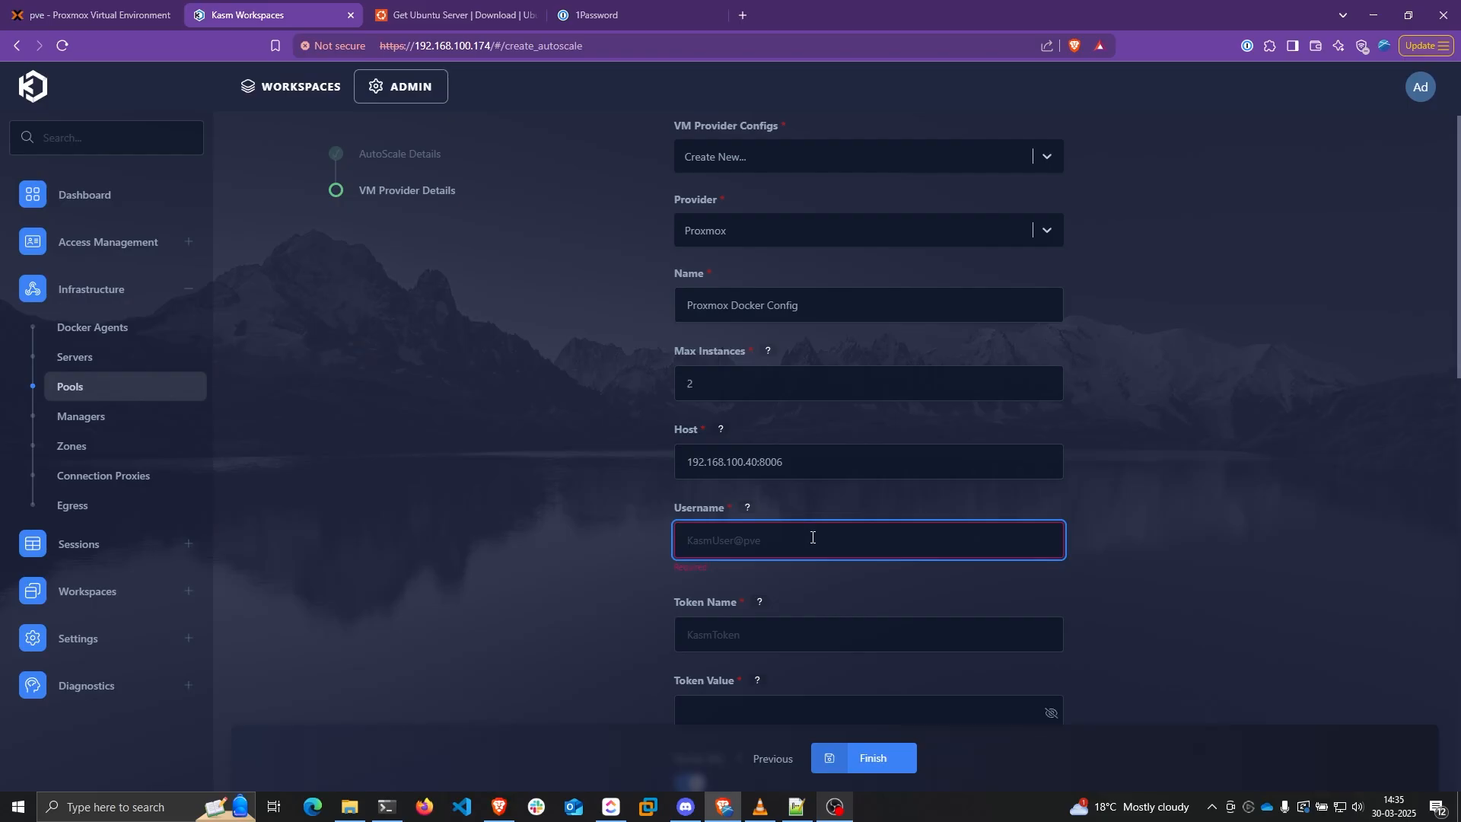
{"action": "key", "text": "ctrl+v"}
{"action": "scroll", "coordinate": [609, 442], "scroll_direction": "down", "scroll_amount": 2}
{"action": "left_click", "coordinate": [715, 454]}
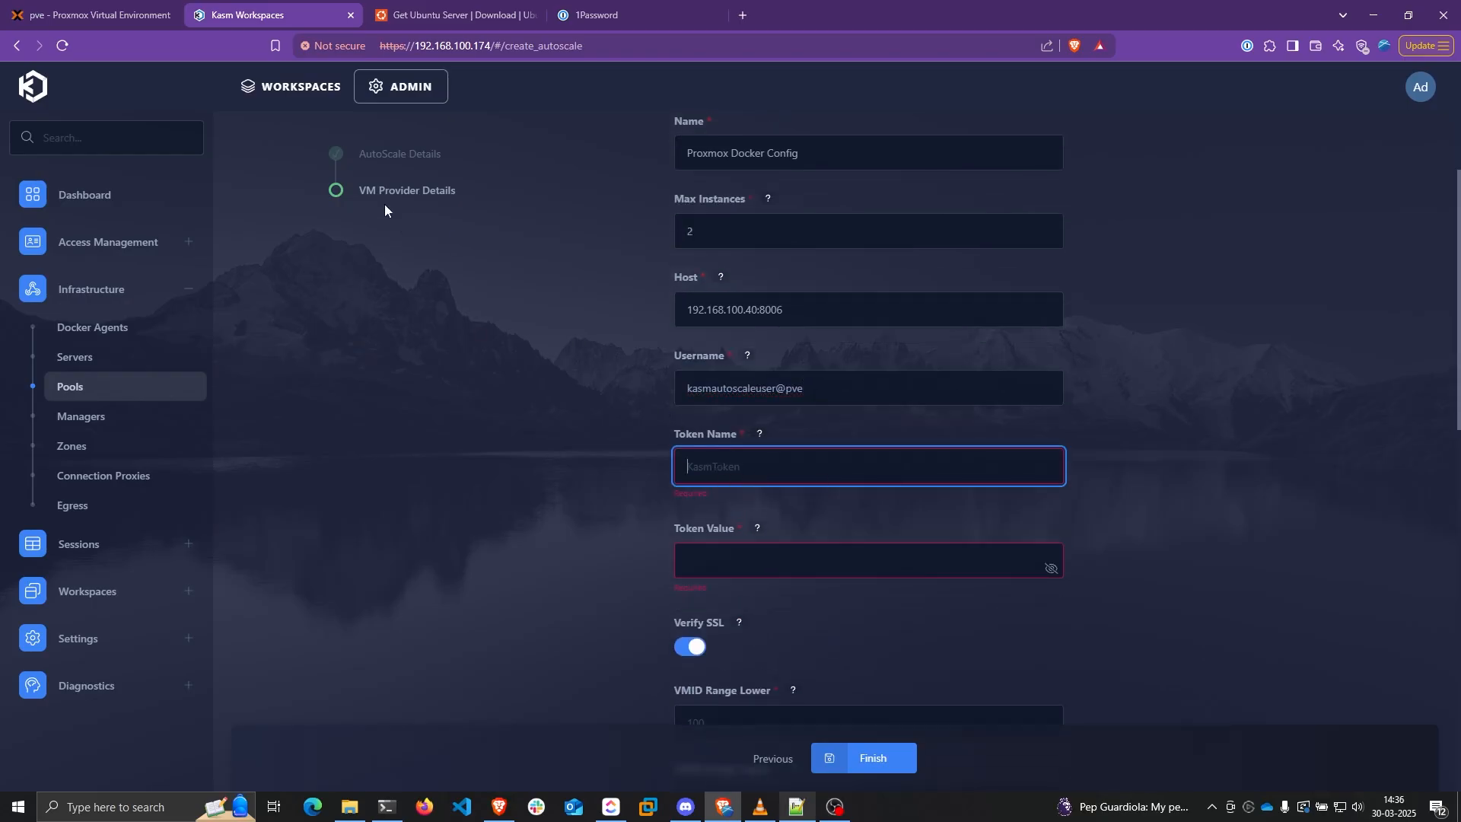
{"action": "left_click", "coordinate": [95, 13]}
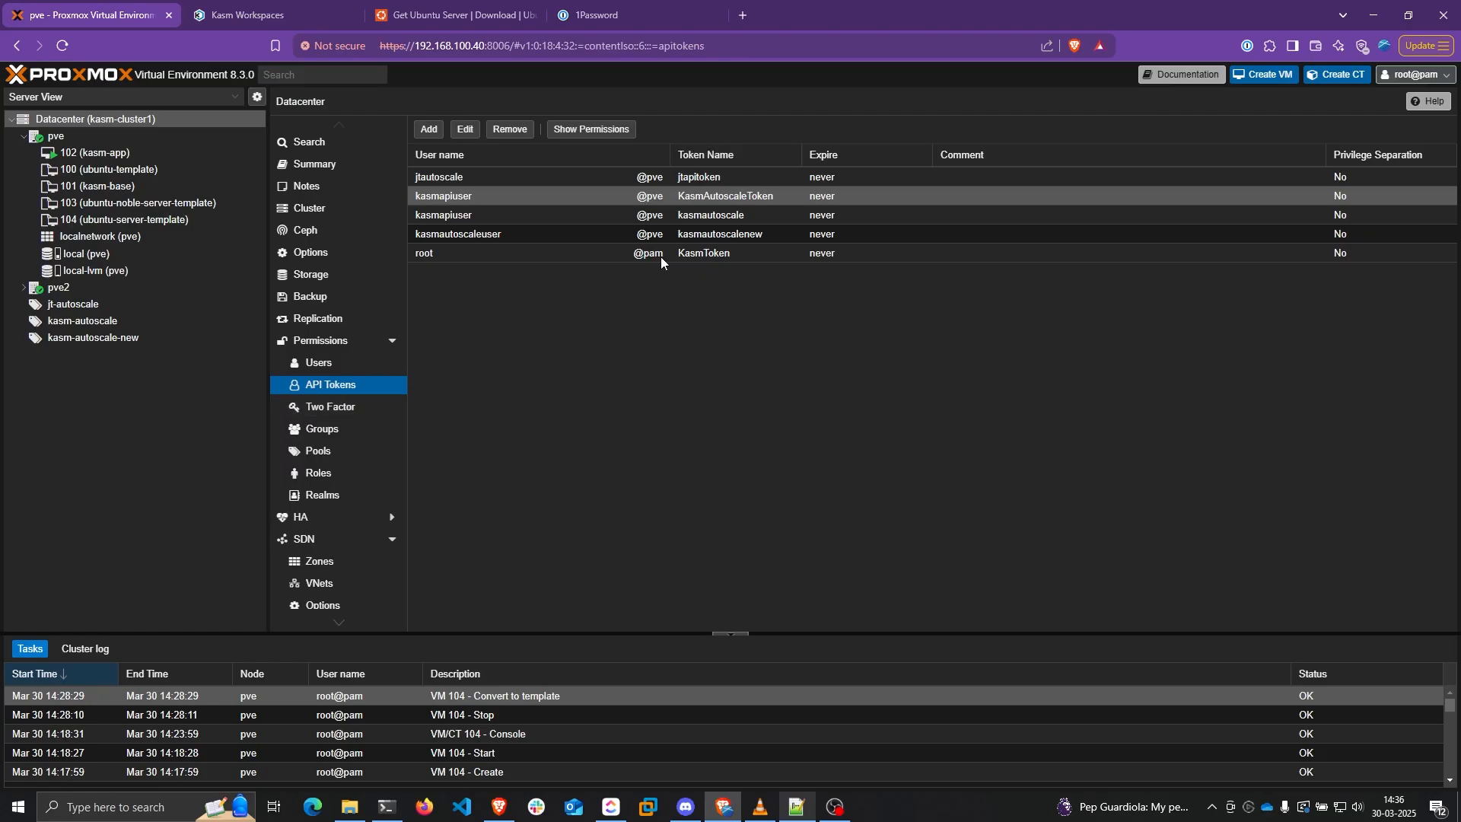
Copy the autoscale user's token ID kasmautoscalenew from Proxmox's API Tokens list
{"action": "left_click", "coordinate": [732, 235]}
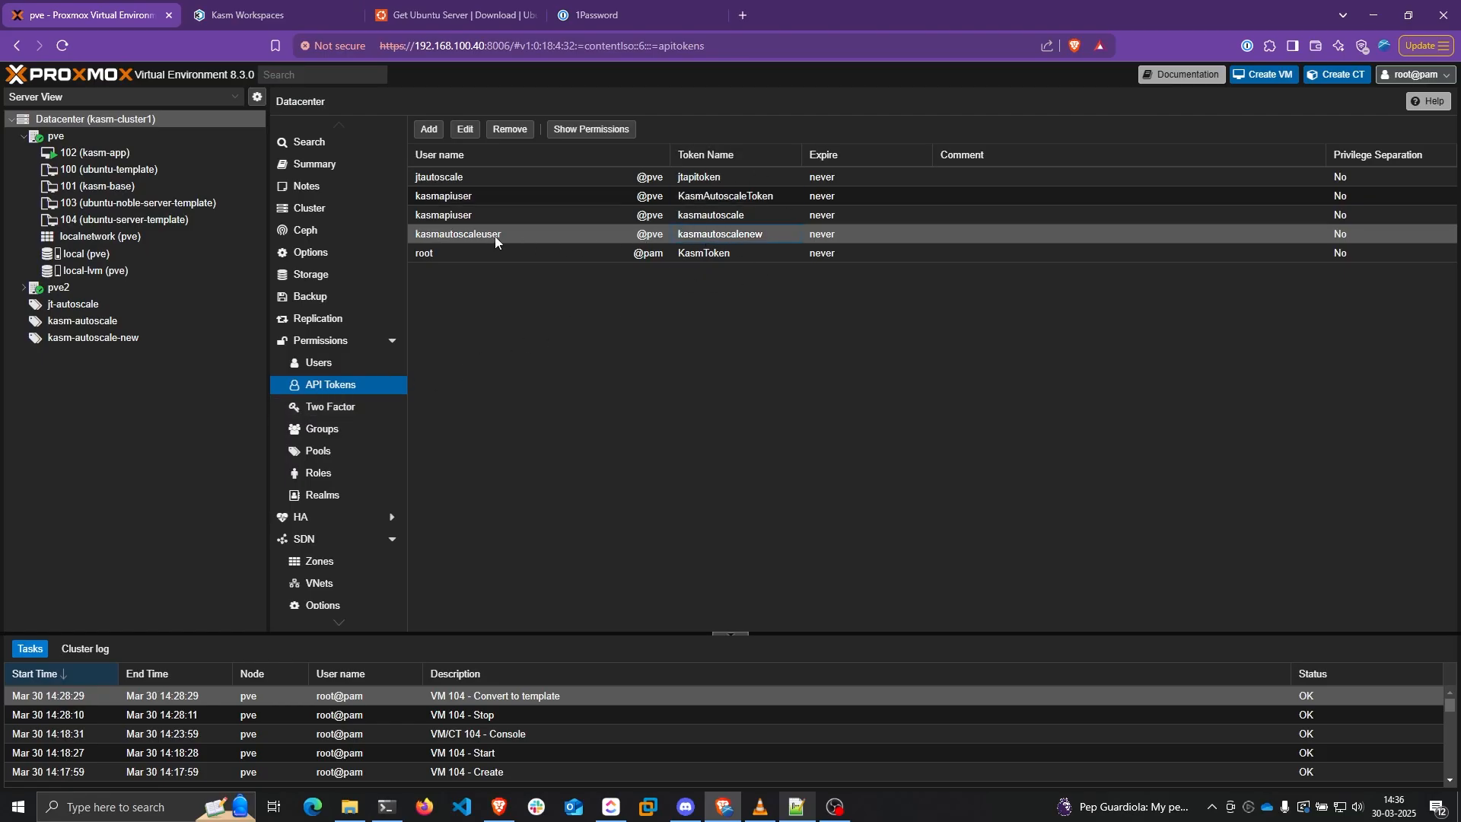
{"action": "double_click", "coordinate": [735, 236]}
{"action": "left_click_drag", "start_coordinate": [676, 416], "coordinate": [592, 417]}
{"action": "key", "text": "ctrl+c"}
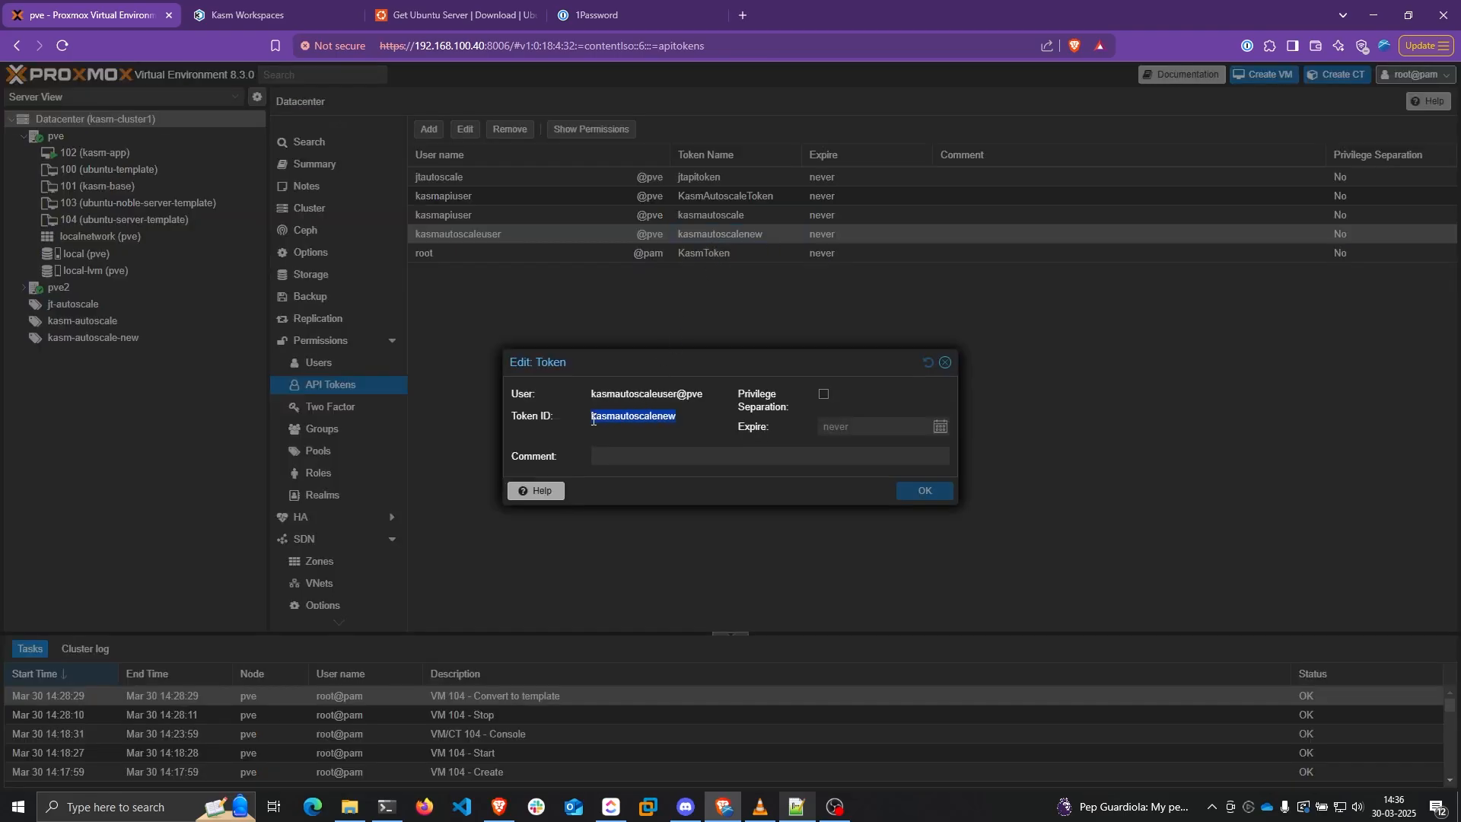
{"action": "left_click", "coordinate": [194, 13]}
Paste kasmautoscalenew as Token Name and the secret from Notepad++ as Token Value
{"action": "key", "text": "ctrl+v"}
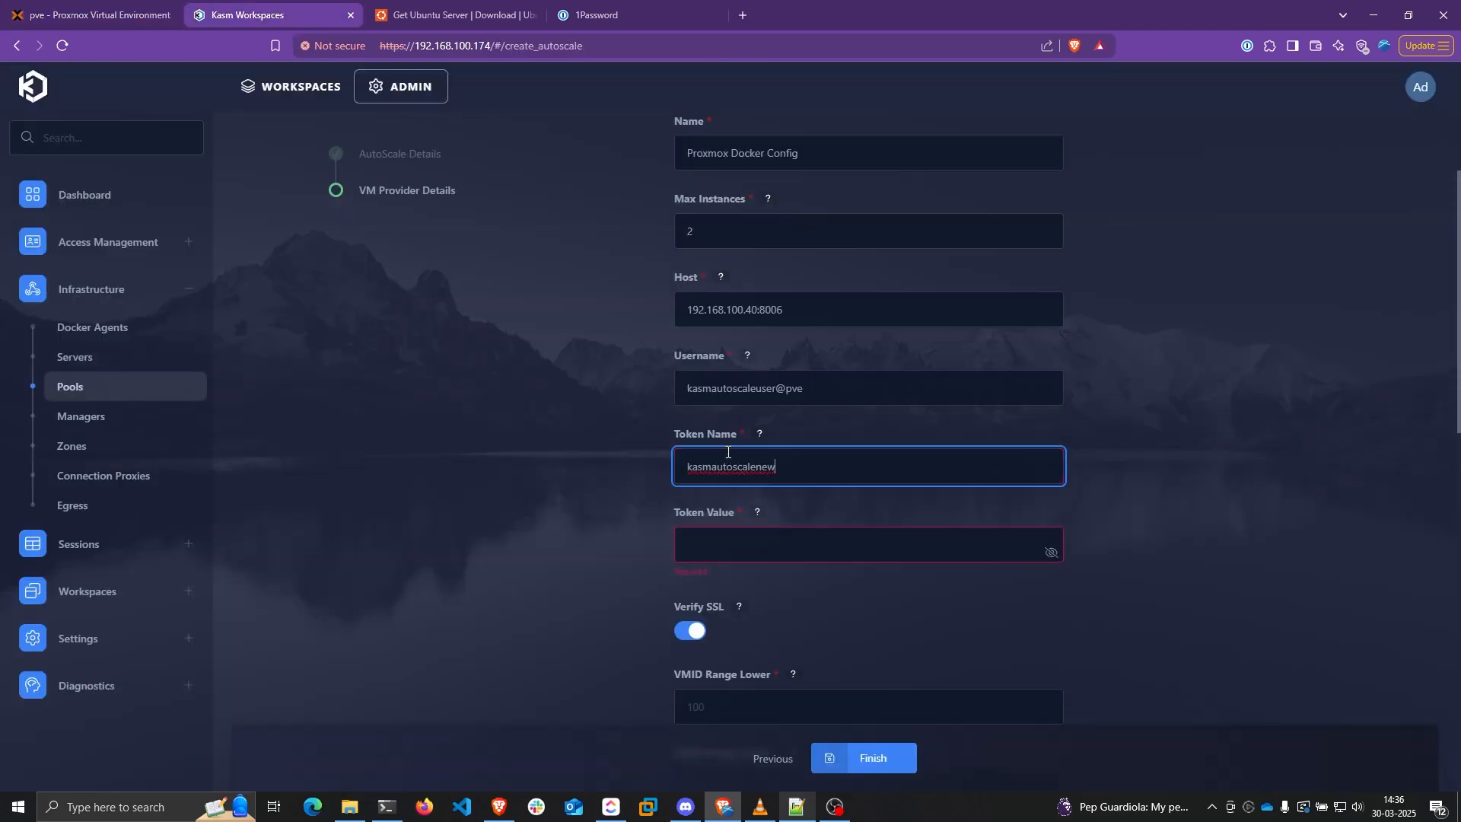
{"action": "left_click", "coordinate": [730, 554]}
{"action": "left_click", "coordinate": [0, 449]}
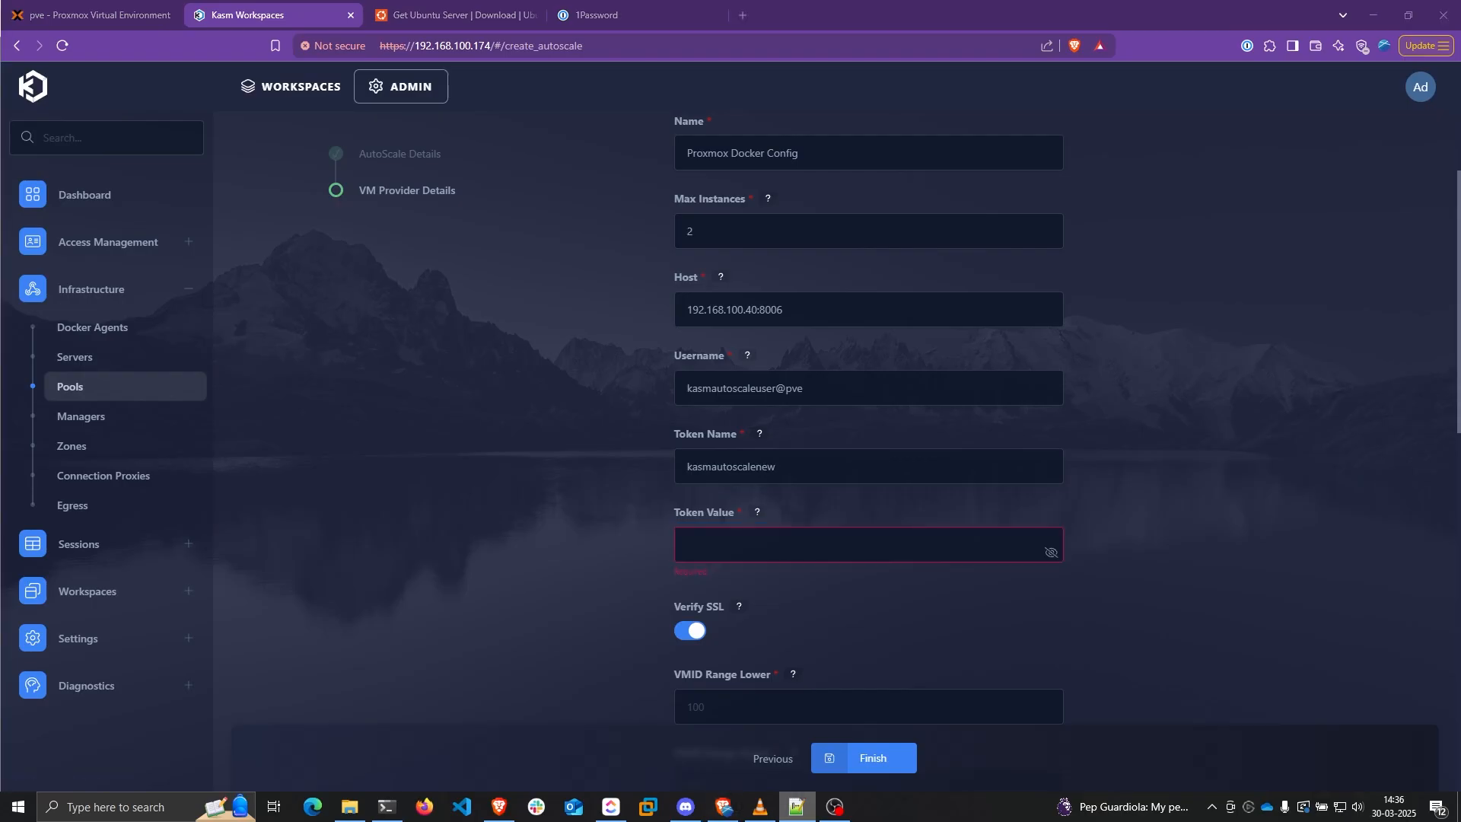
{"action": "left_click", "coordinate": [803, 537]}
{"action": "key", "text": "ctrl+v"}
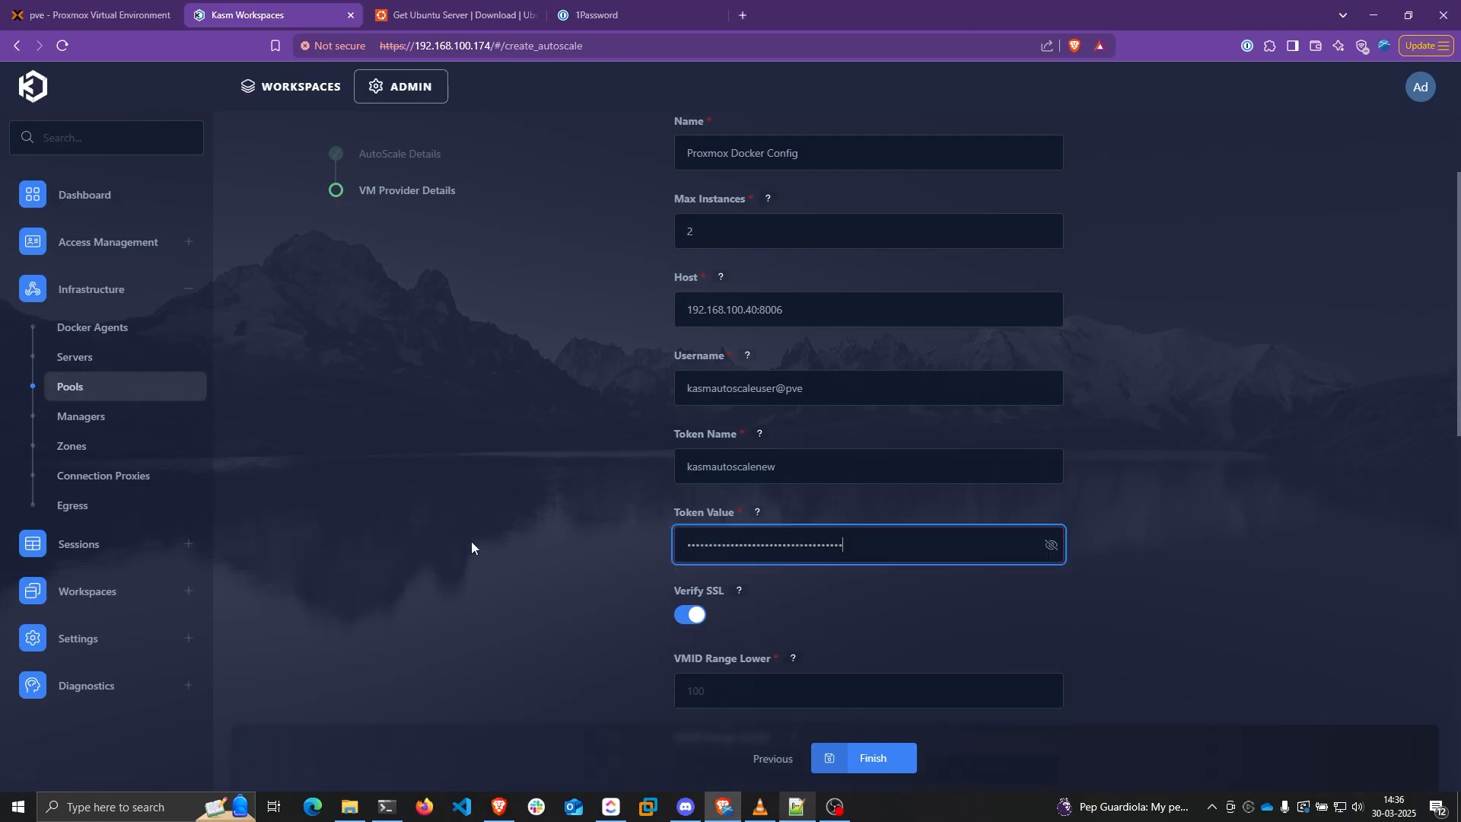
{"action": "left_click", "coordinate": [472, 541]}
Review the Verify SSL help and switch Verify SSL off
{"action": "scroll", "coordinate": [578, 519], "scroll_direction": "down", "scroll_amount": 2}
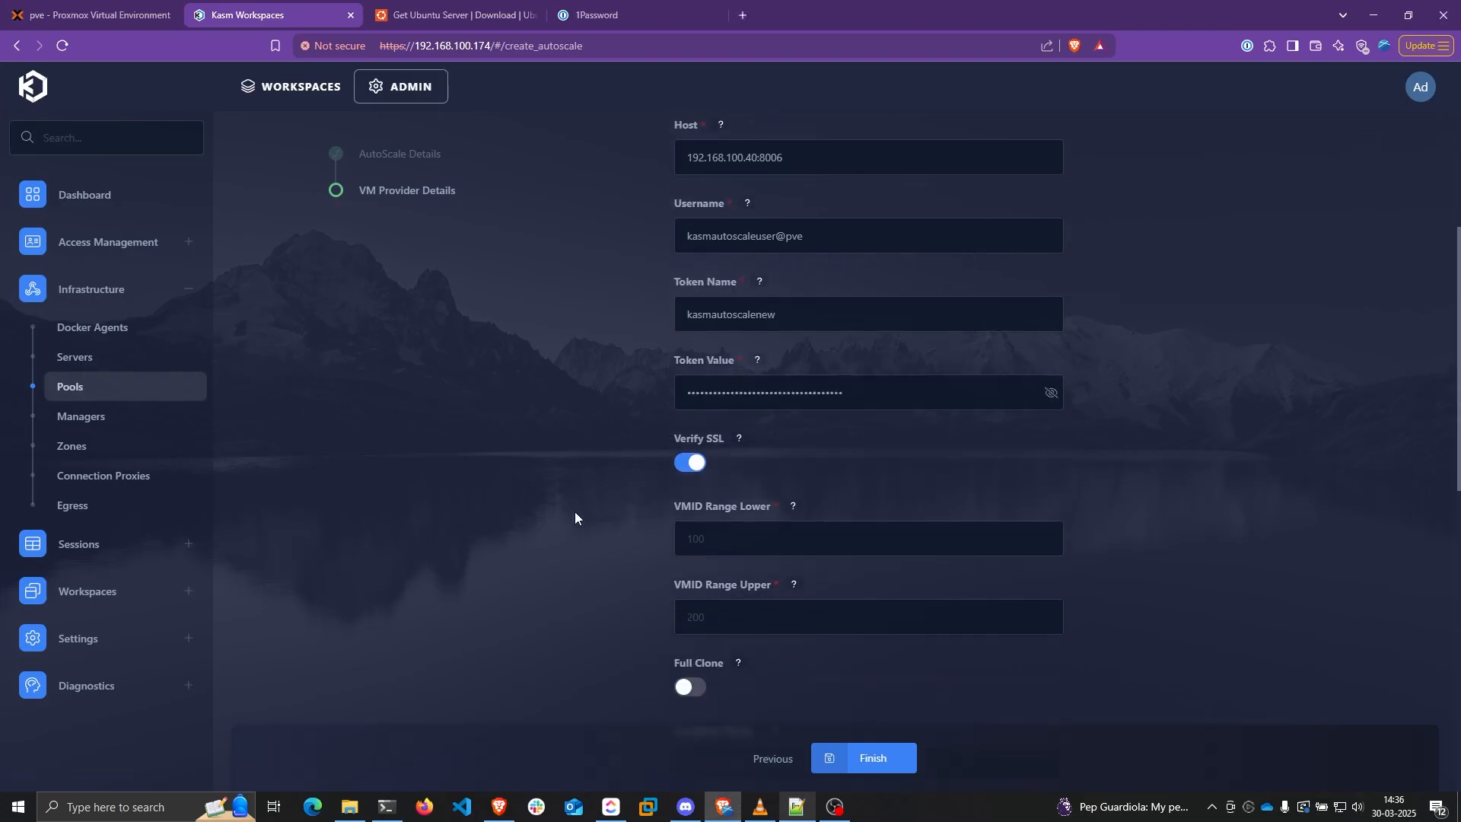
{"action": "left_click", "coordinate": [738, 439]}
{"action": "left_click_drag", "start_coordinate": [564, 418], "coordinate": [752, 415]}
{"action": "left_click", "coordinate": [682, 452]}
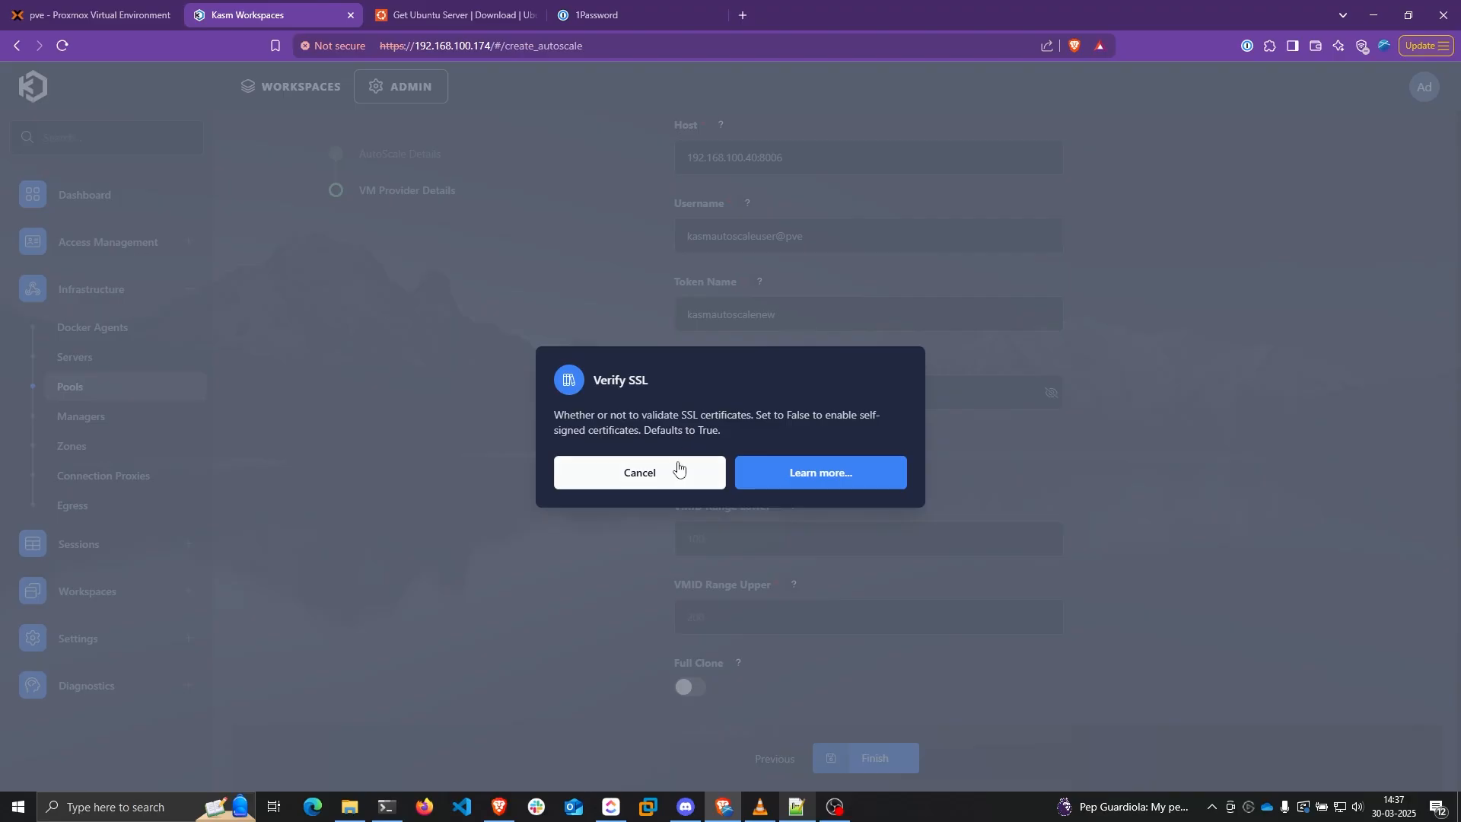
{"action": "left_click", "coordinate": [676, 472]}
{"action": "left_click", "coordinate": [690, 465]}
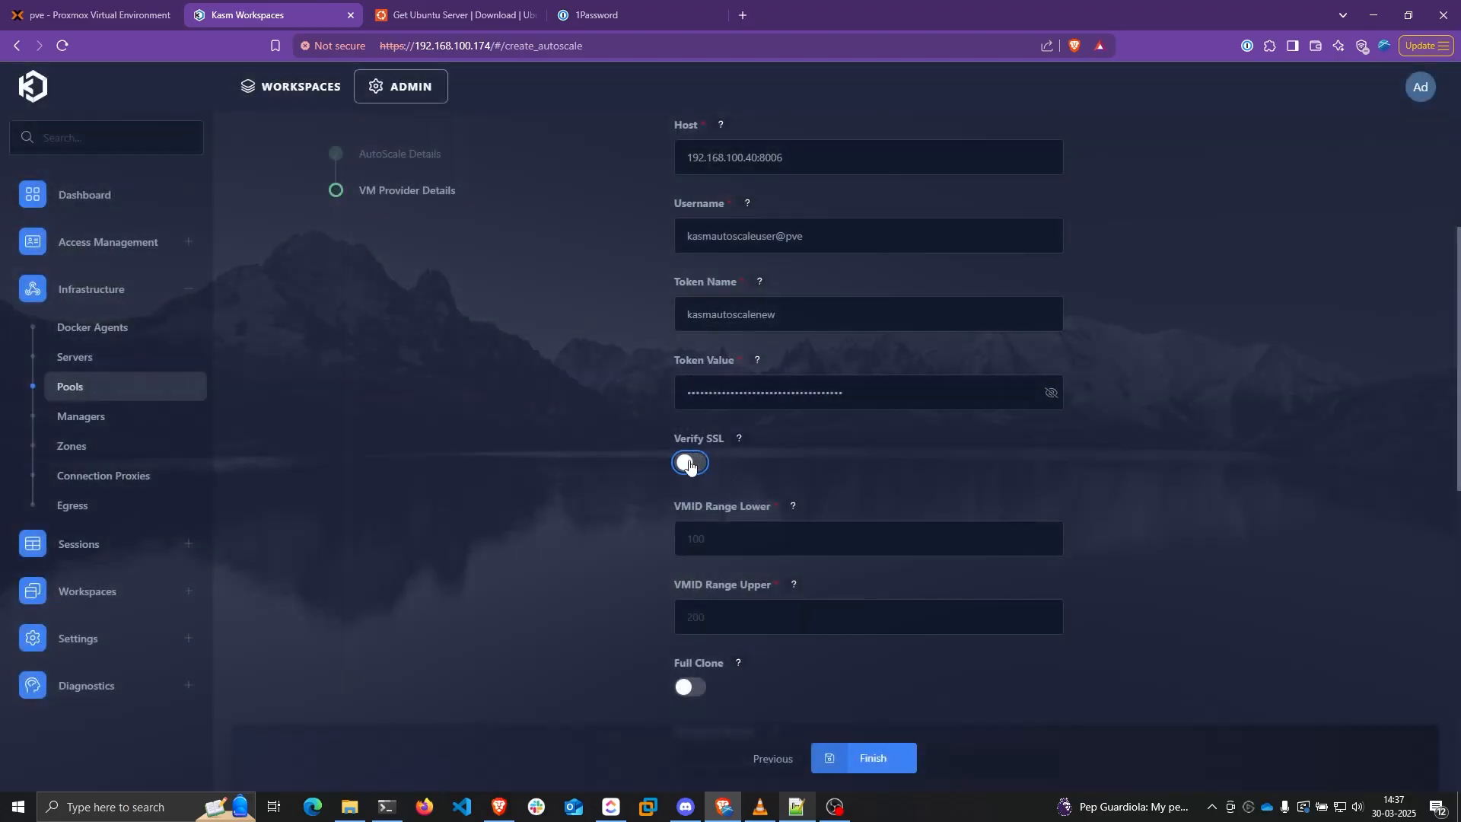
{"action": "left_click", "coordinate": [606, 455]}
Enter 1000 as VMID Range Lower and 2000 as VMID Range Upper
{"action": "scroll", "coordinate": [723, 450], "scroll_direction": "down", "scroll_amount": 2}
{"action": "left_click", "coordinate": [755, 385]}
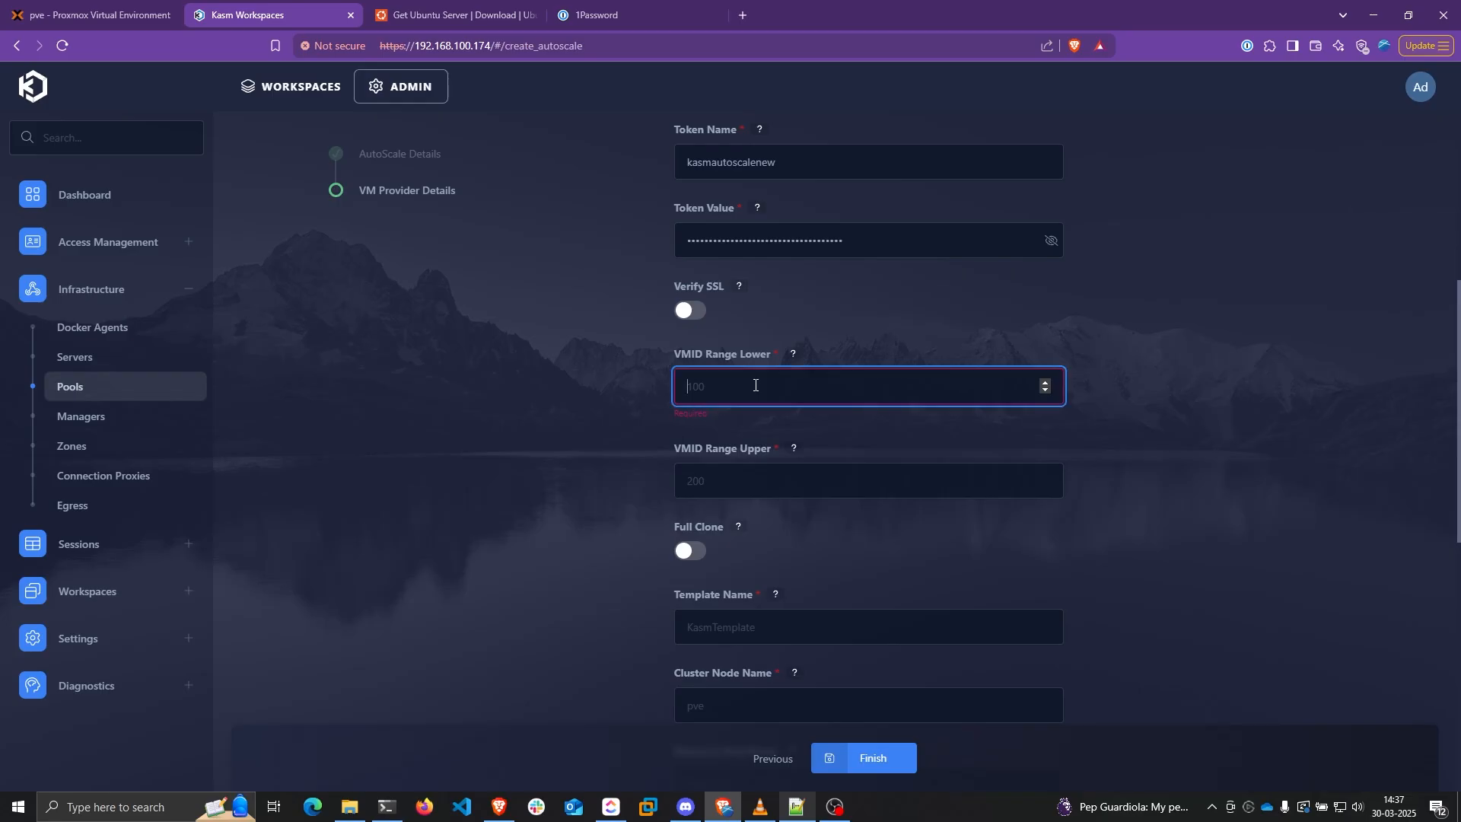
{"action": "type", "text": "1000"}
{"action": "double_click", "coordinate": [733, 388]}
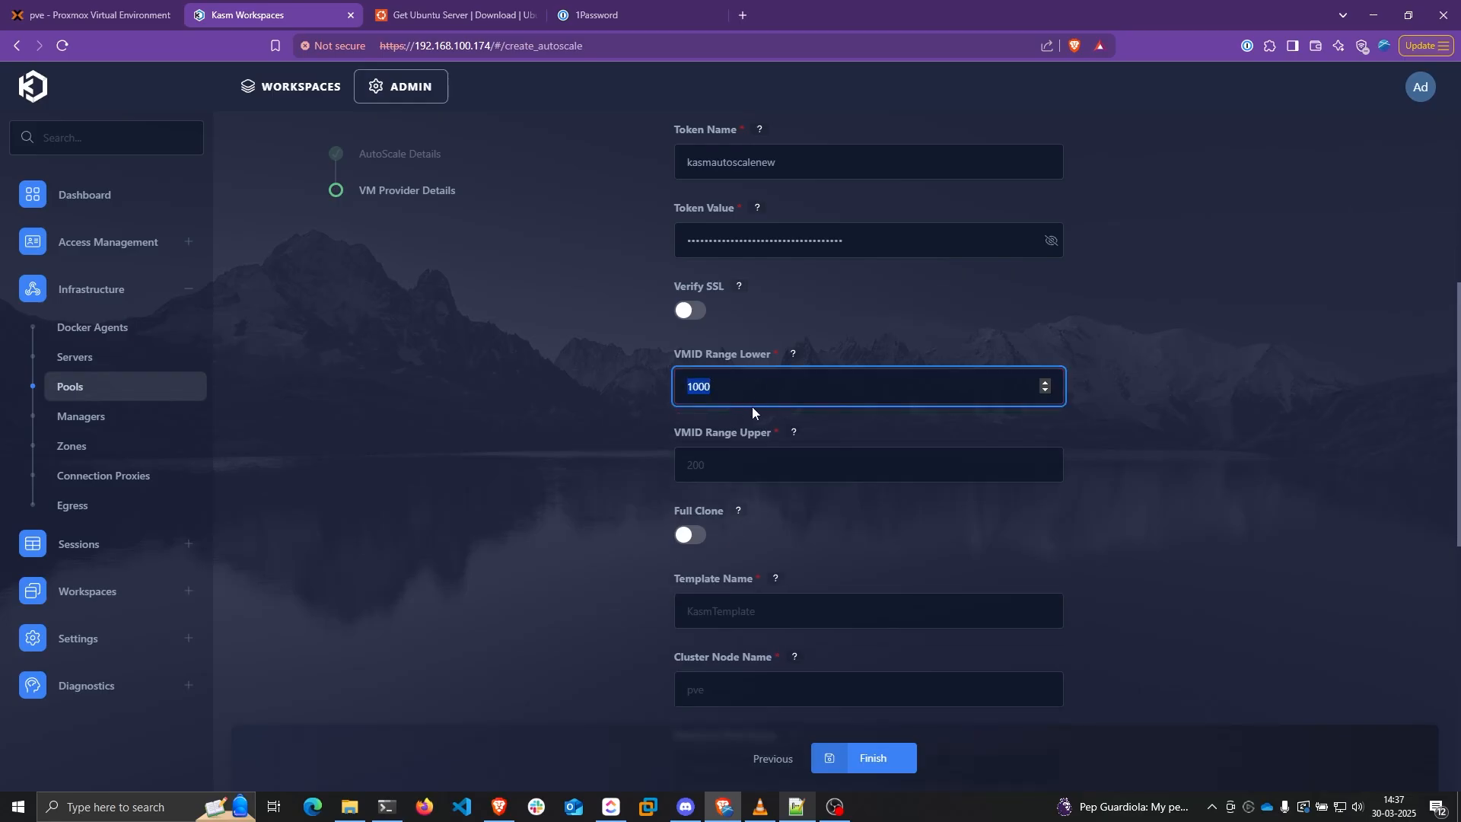
{"action": "left_click", "coordinate": [757, 466]}
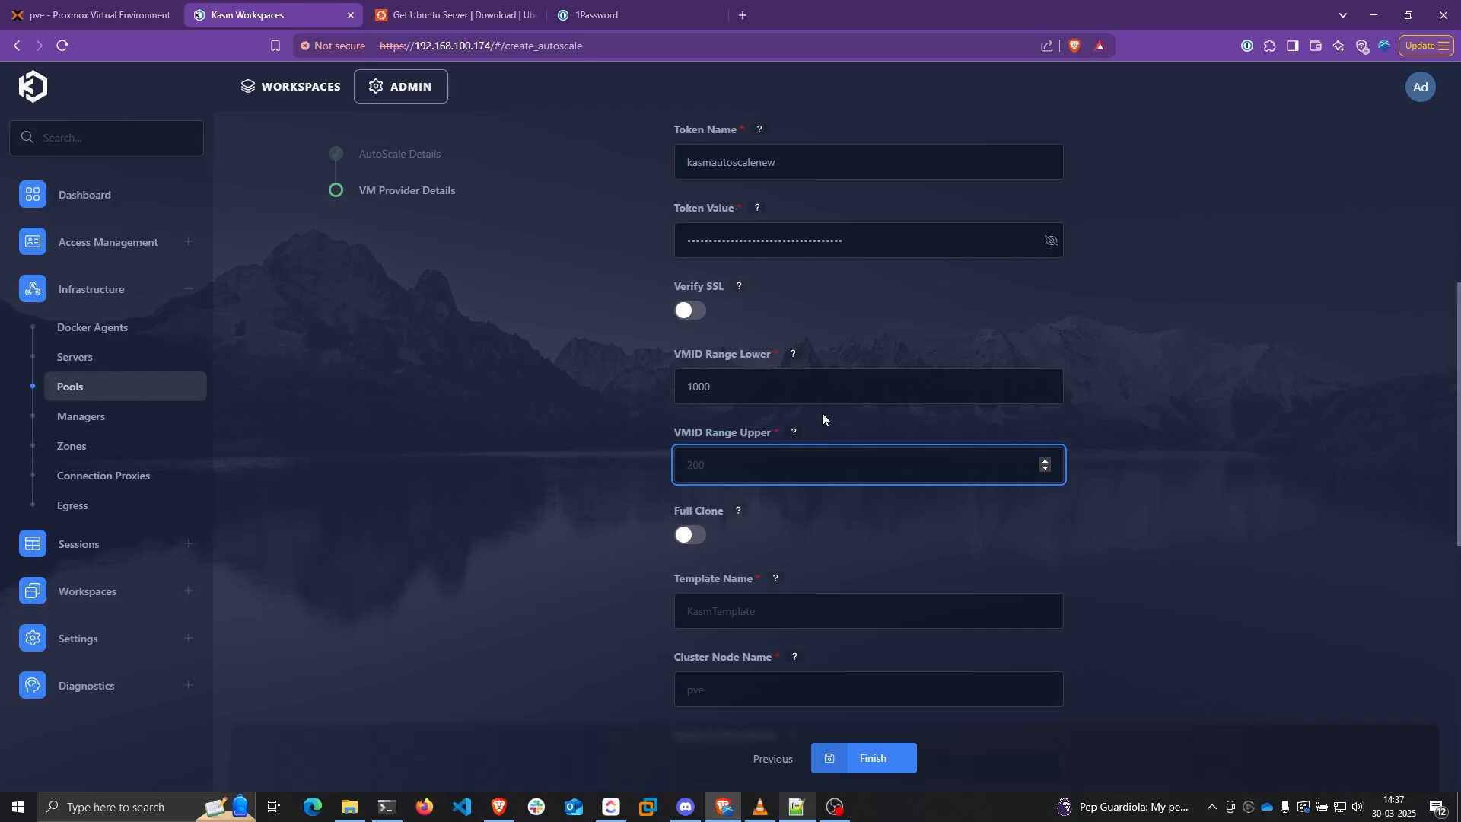
{"action": "type", "text": "2000"}
{"action": "left_click", "coordinate": [822, 413]}
Leave Full Clone off after toggling it on and back off
{"action": "scroll", "coordinate": [855, 414], "scroll_direction": "down", "scroll_amount": 2}
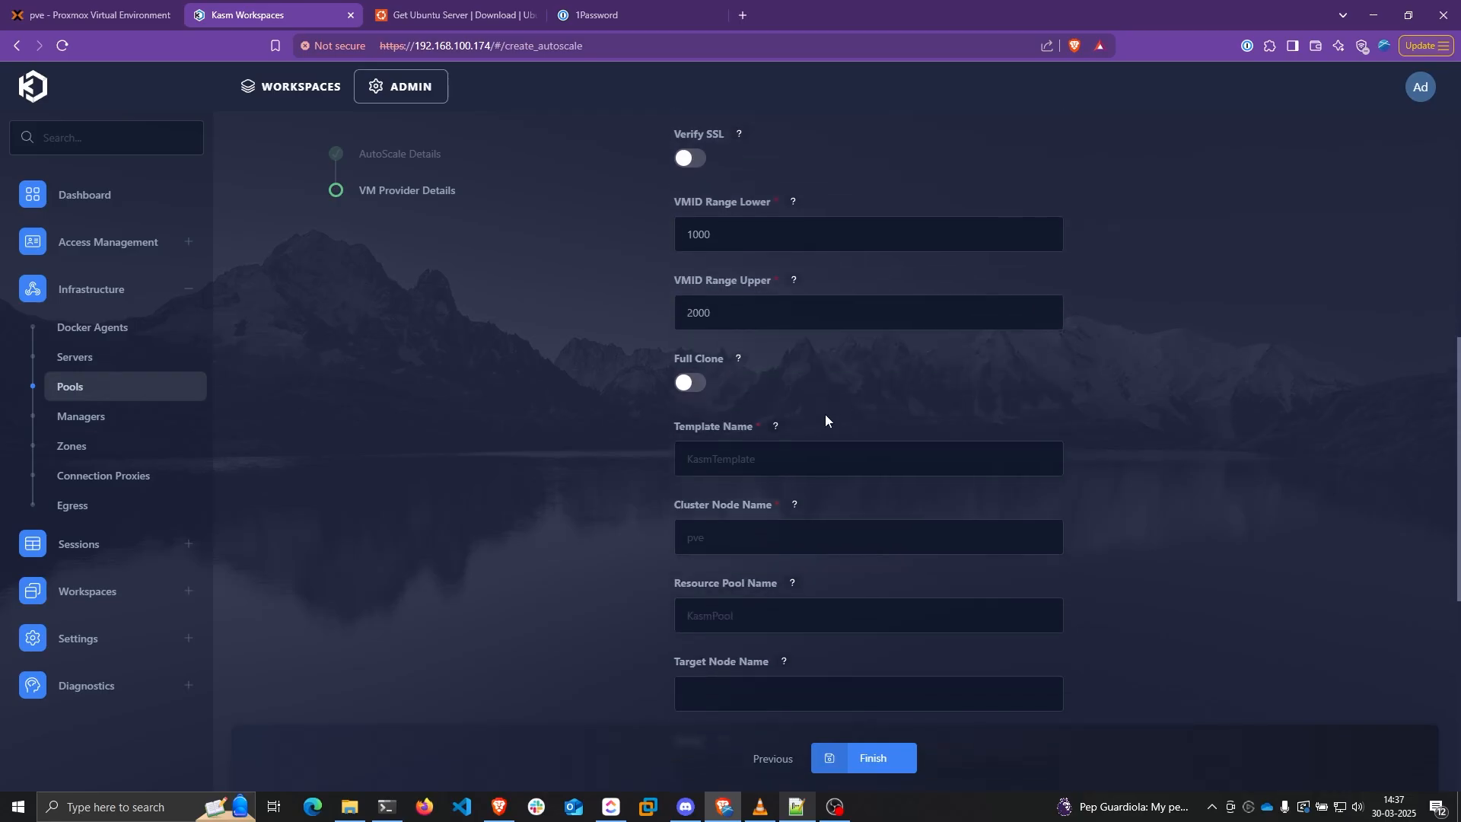
{"action": "left_click", "coordinate": [699, 386]}
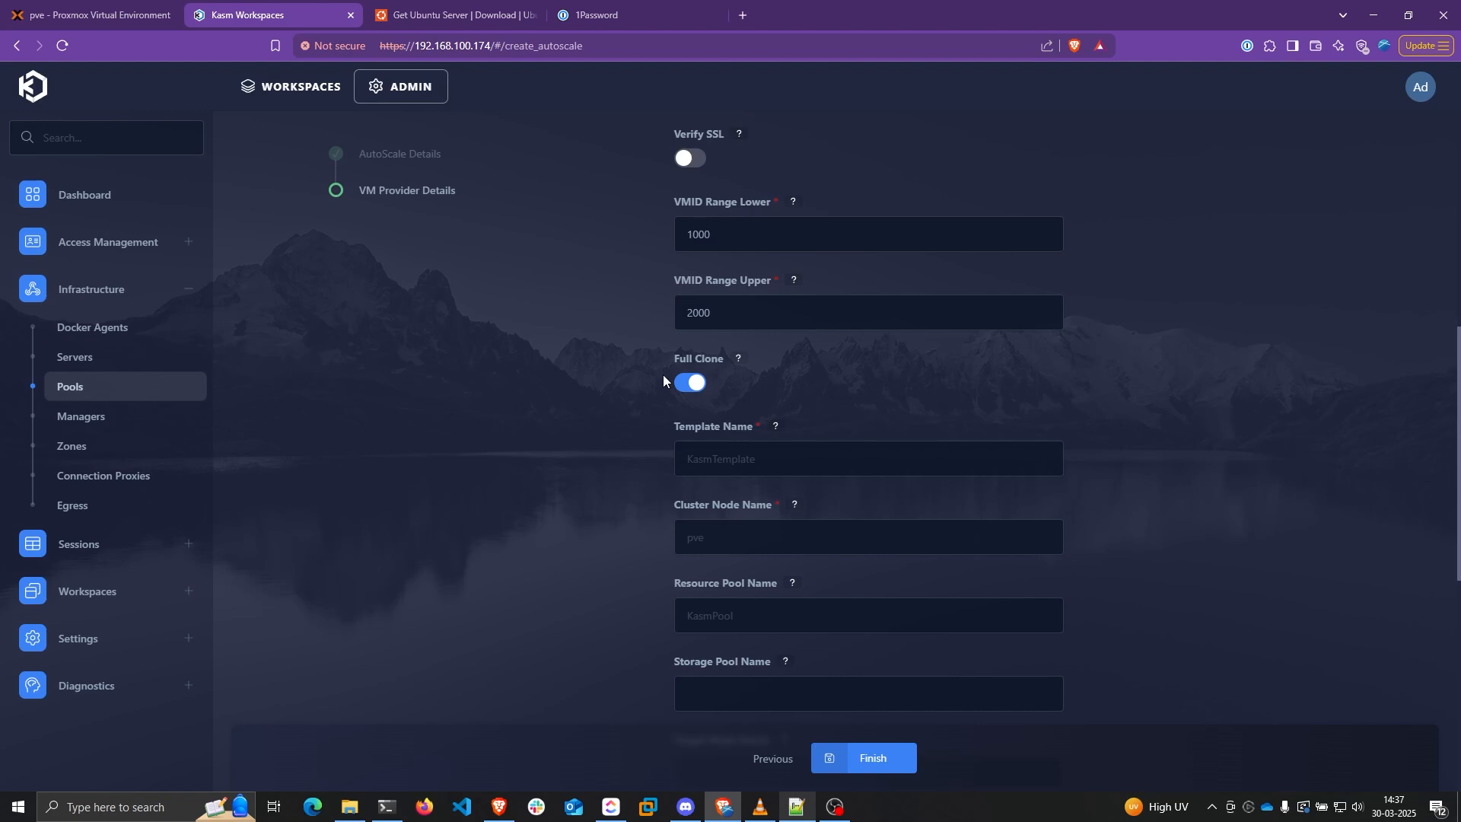
{"action": "left_click", "coordinate": [692, 383]}
{"action": "left_click", "coordinate": [721, 428]}
Copy ubuntu-server-template from Proxmox into the VM template field and enter pve as the cluster node
{"action": "left_click", "coordinate": [91, 14]}
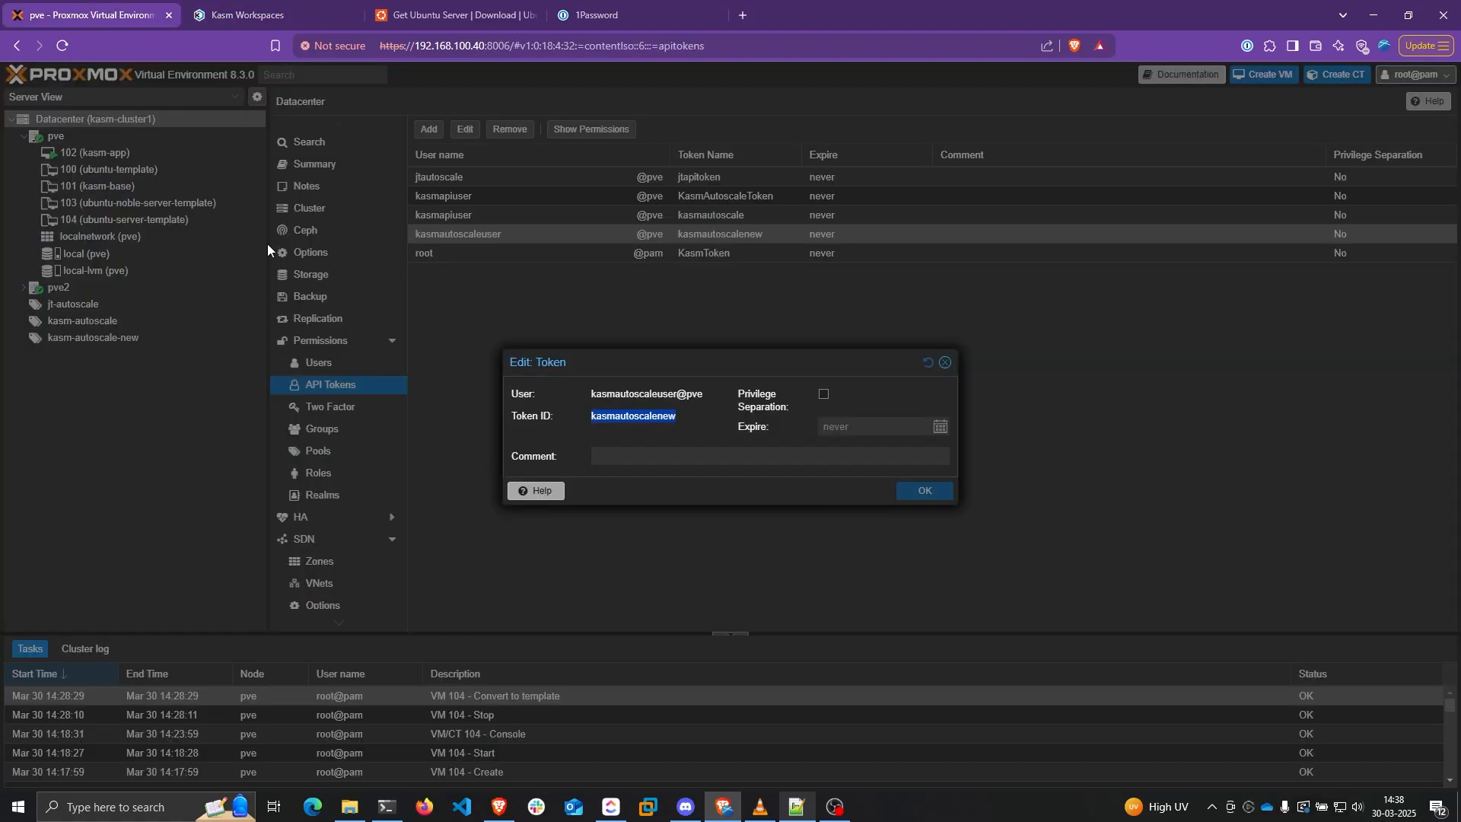
{"action": "left_click", "coordinate": [946, 362]}
{"action": "left_click", "coordinate": [109, 219]}
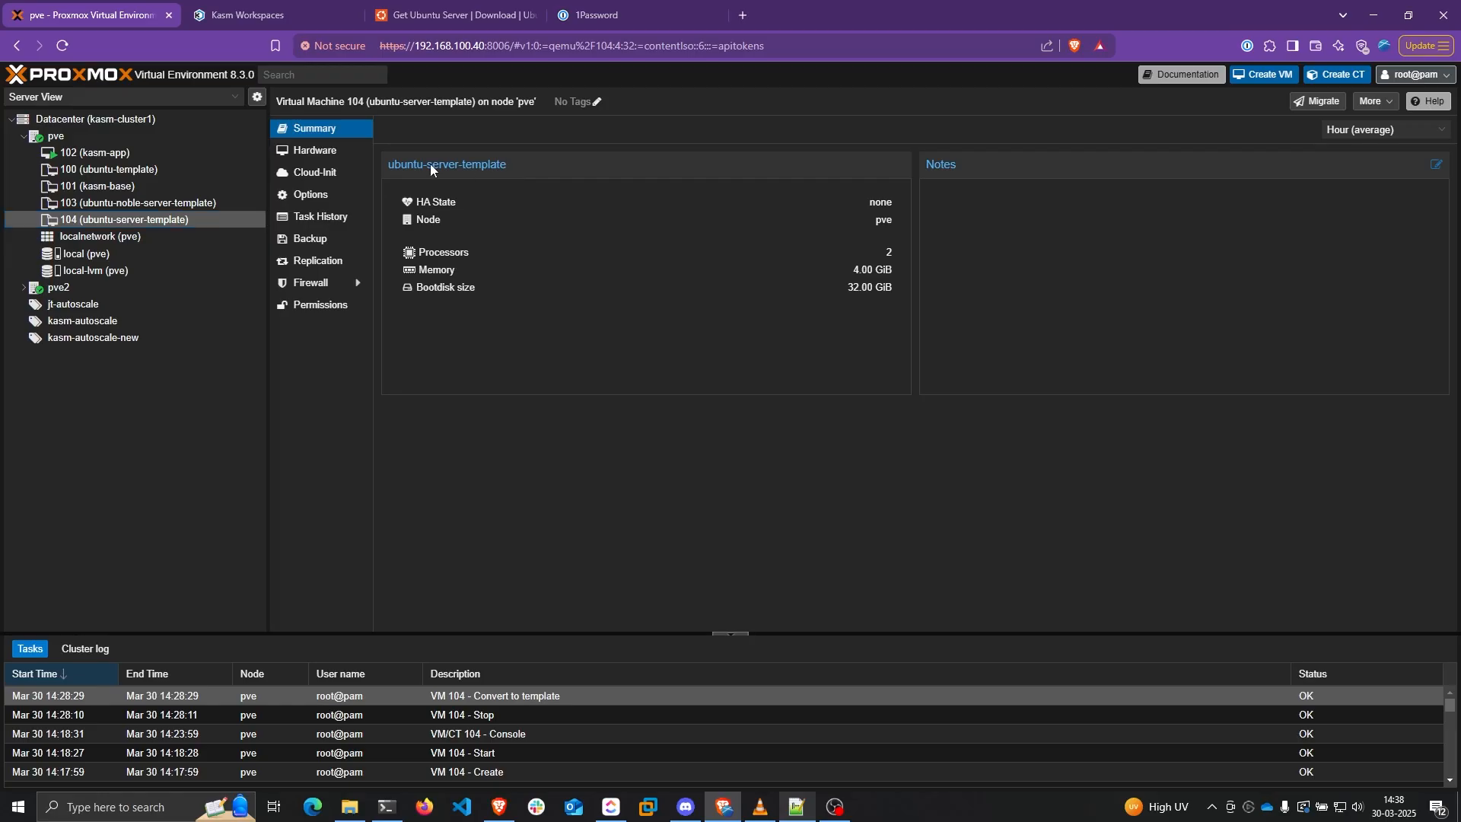
{"action": "left_click_drag", "start_coordinate": [369, 102], "coordinate": [471, 104]}
{"action": "key", "text": "ctrl+c"}
{"action": "left_click", "coordinate": [289, 15]}
{"action": "key", "text": "ctrl+v"}
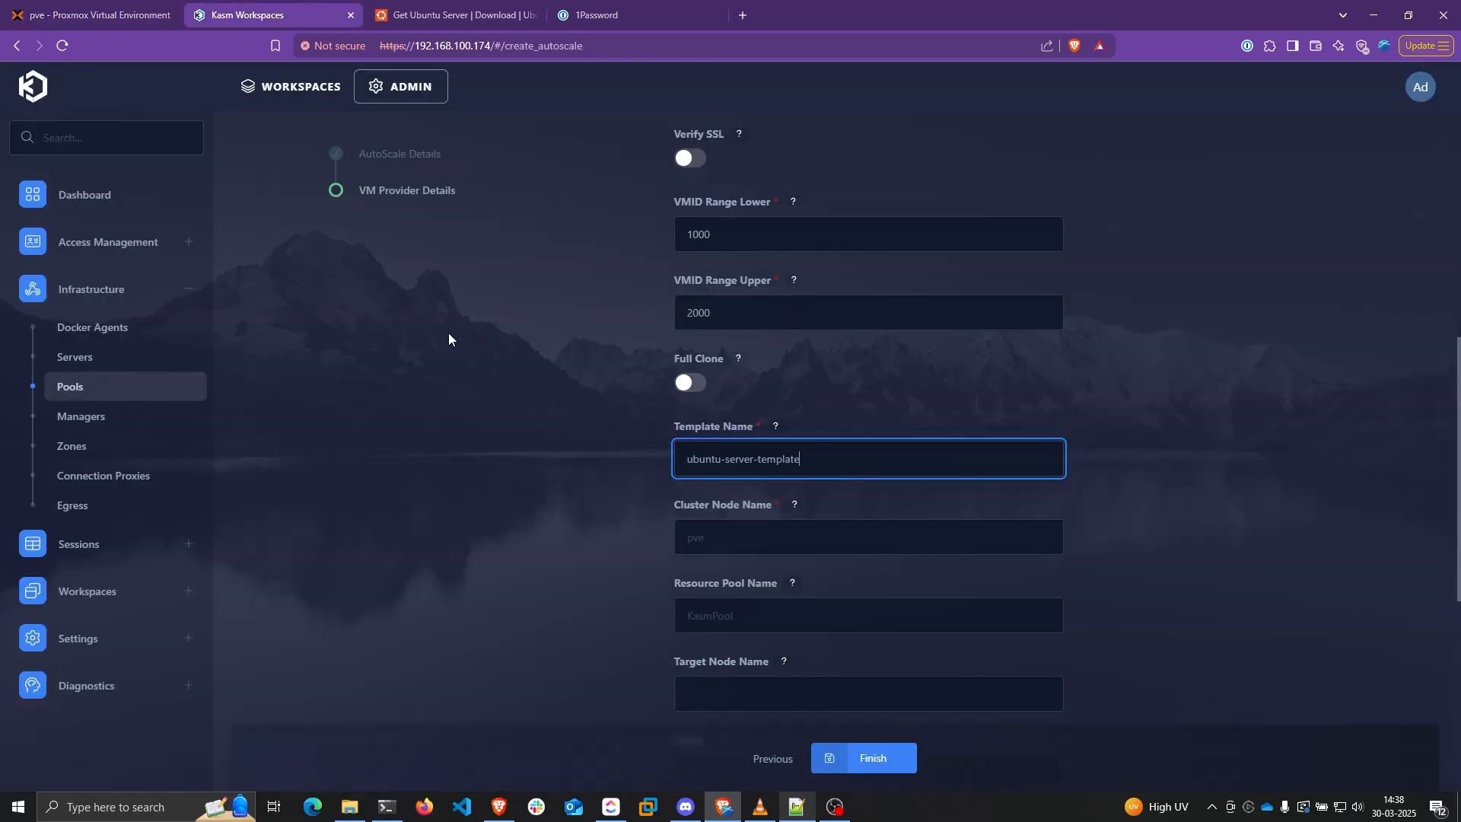
{"action": "scroll", "coordinate": [643, 455], "scroll_direction": "down", "scroll_amount": 2}
{"action": "left_click", "coordinate": [793, 400]}
{"action": "type", "text": "pve"}
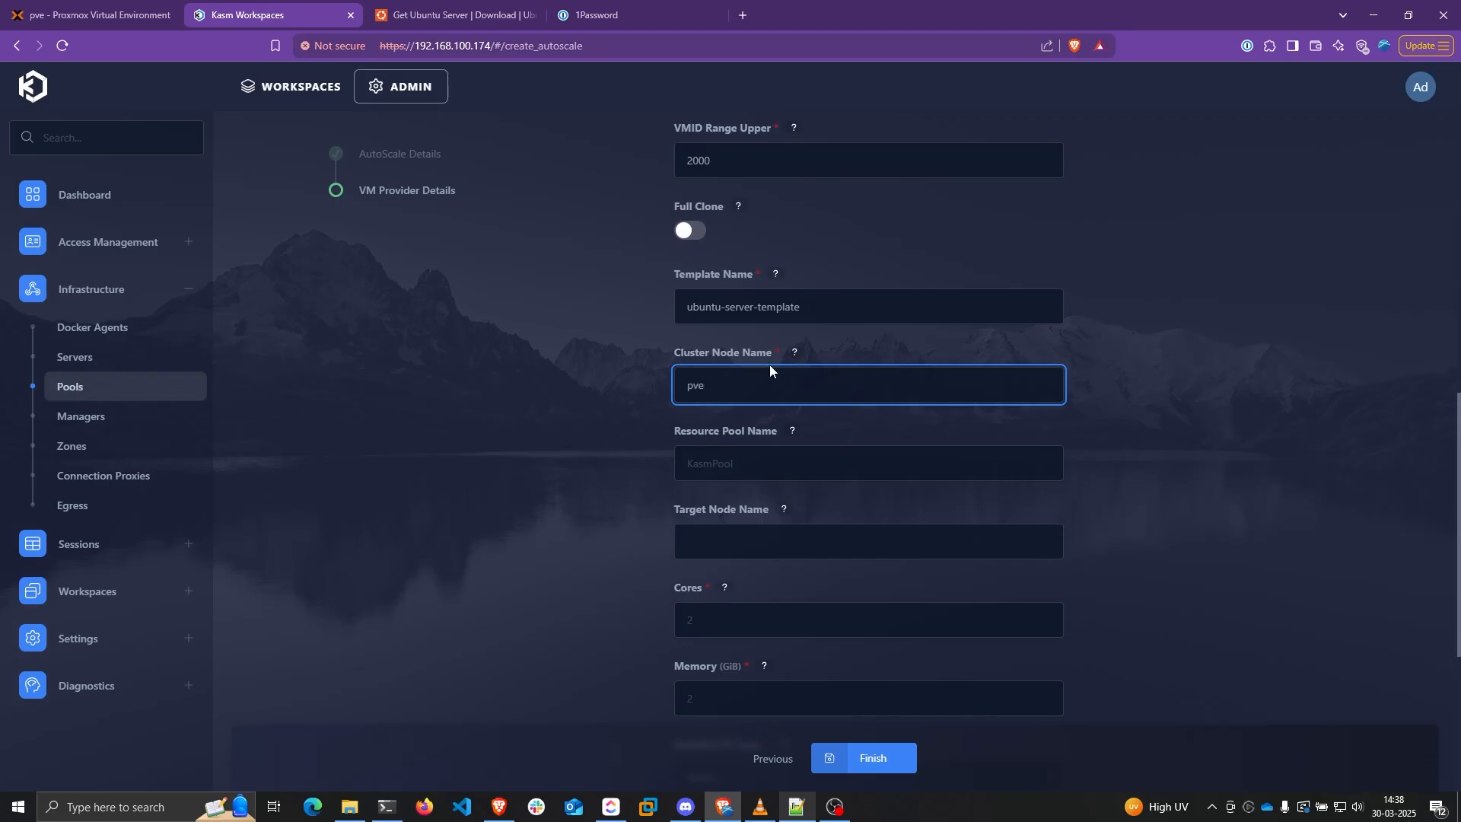
Copy the kasm-autoscale-new pool name from Proxmox Datacenter Pools into Resource Pool Name
{"action": "left_click", "coordinate": [763, 462]}
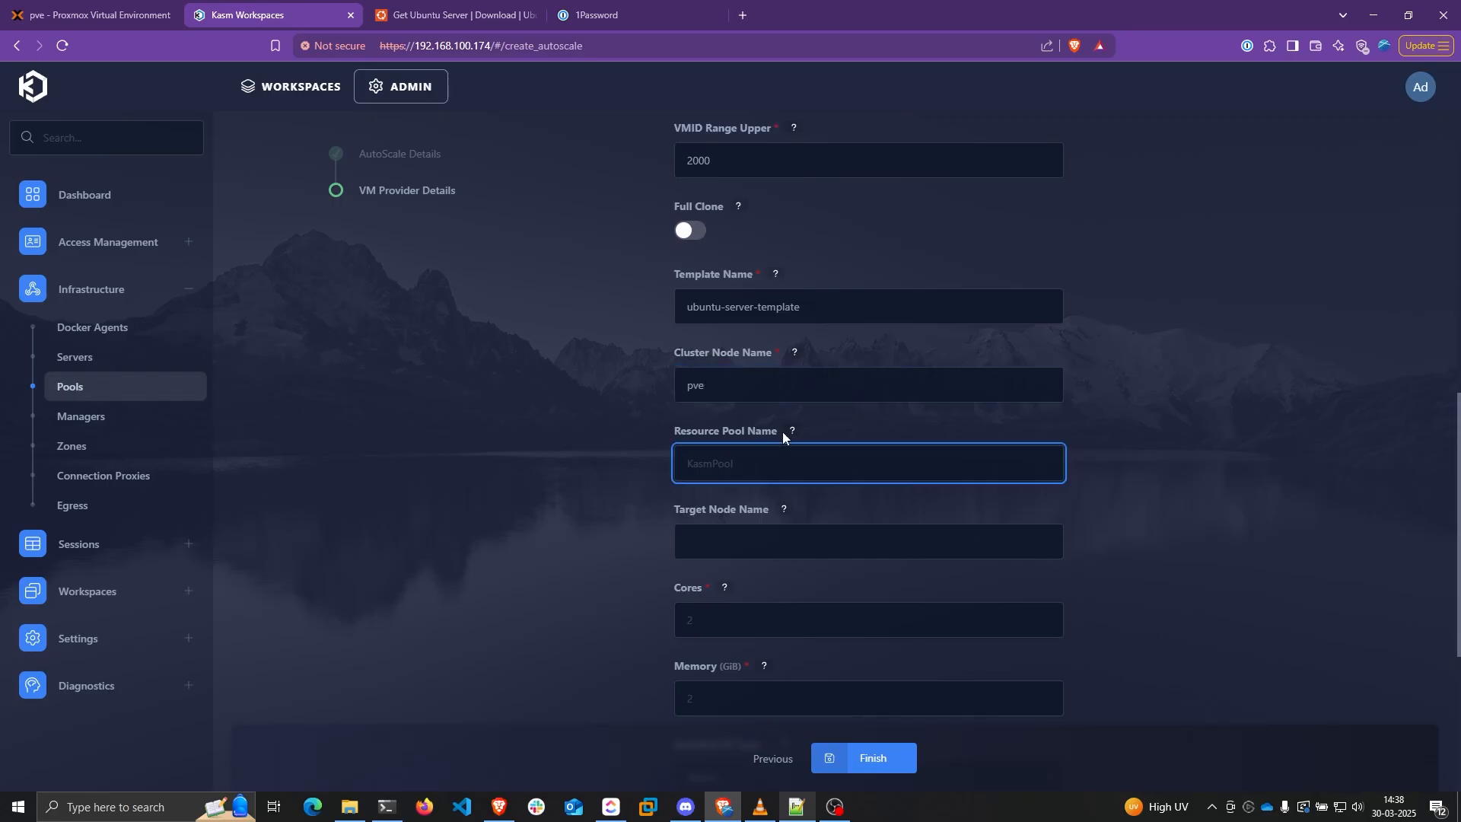
{"action": "left_click", "coordinate": [103, 14]}
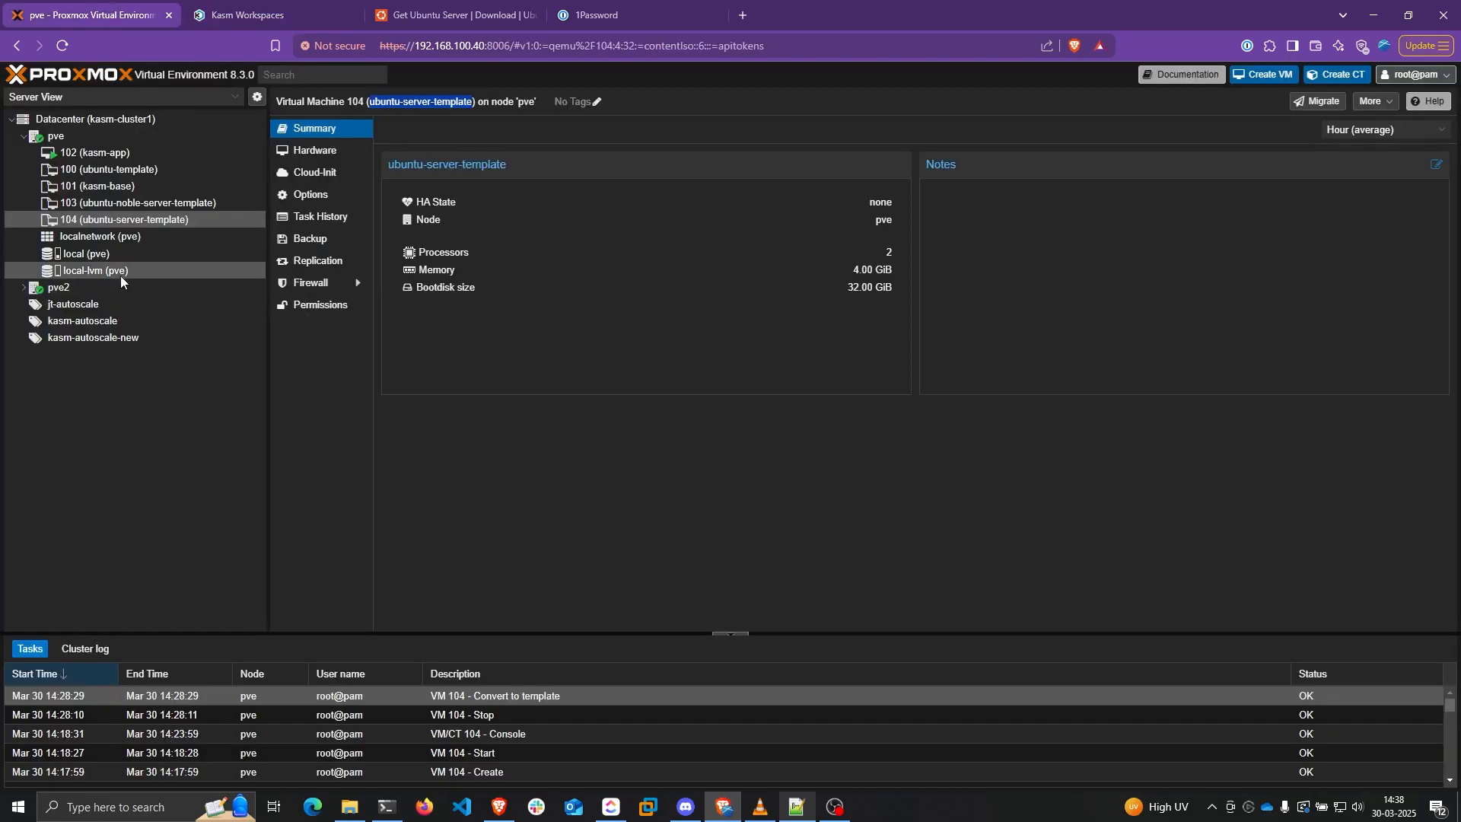
{"action": "left_click", "coordinate": [152, 135]}
{"action": "left_click", "coordinate": [146, 120]}
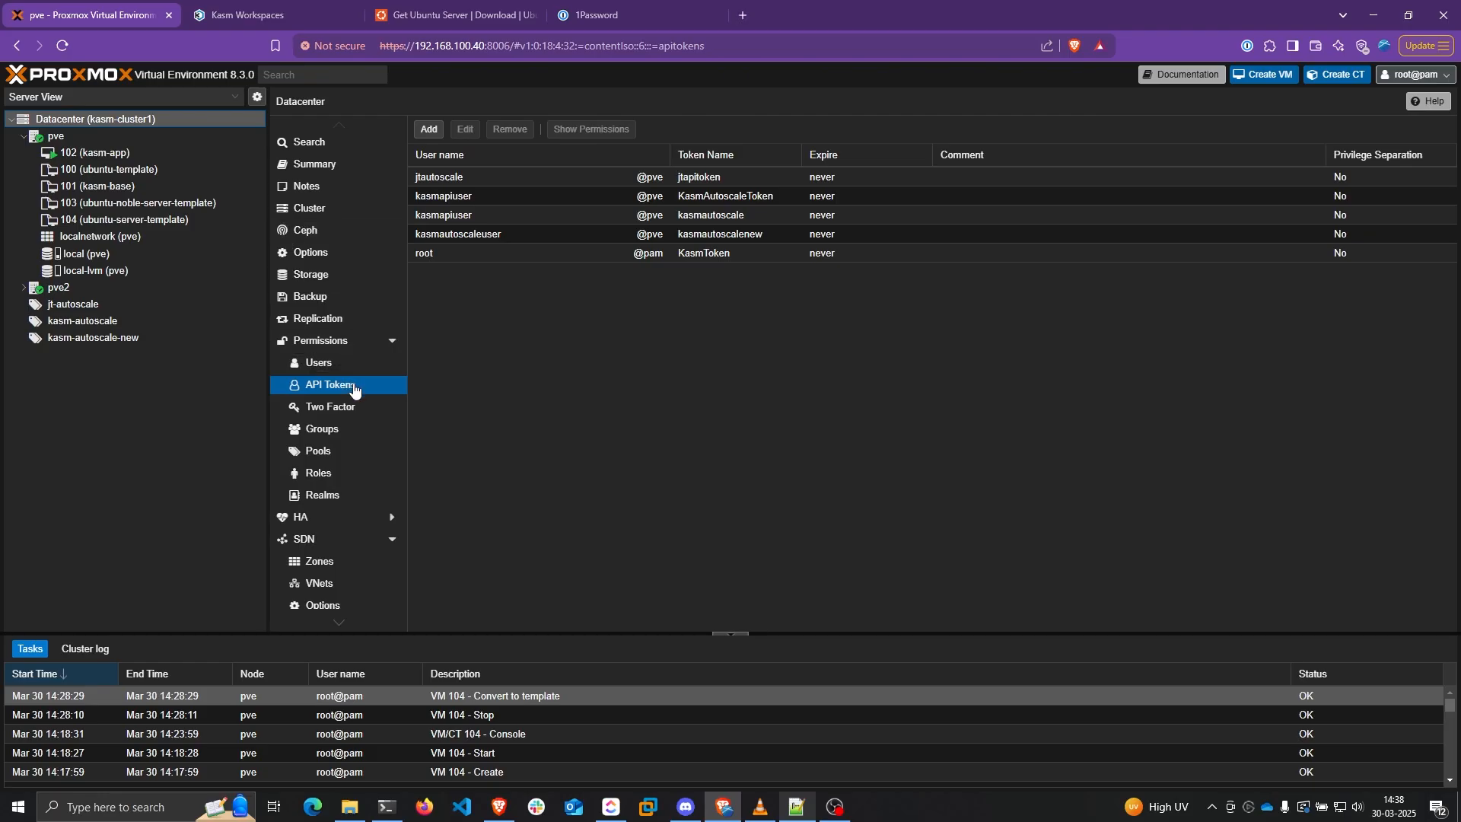
{"action": "left_click", "coordinate": [340, 477]}
{"action": "left_click", "coordinate": [325, 452]}
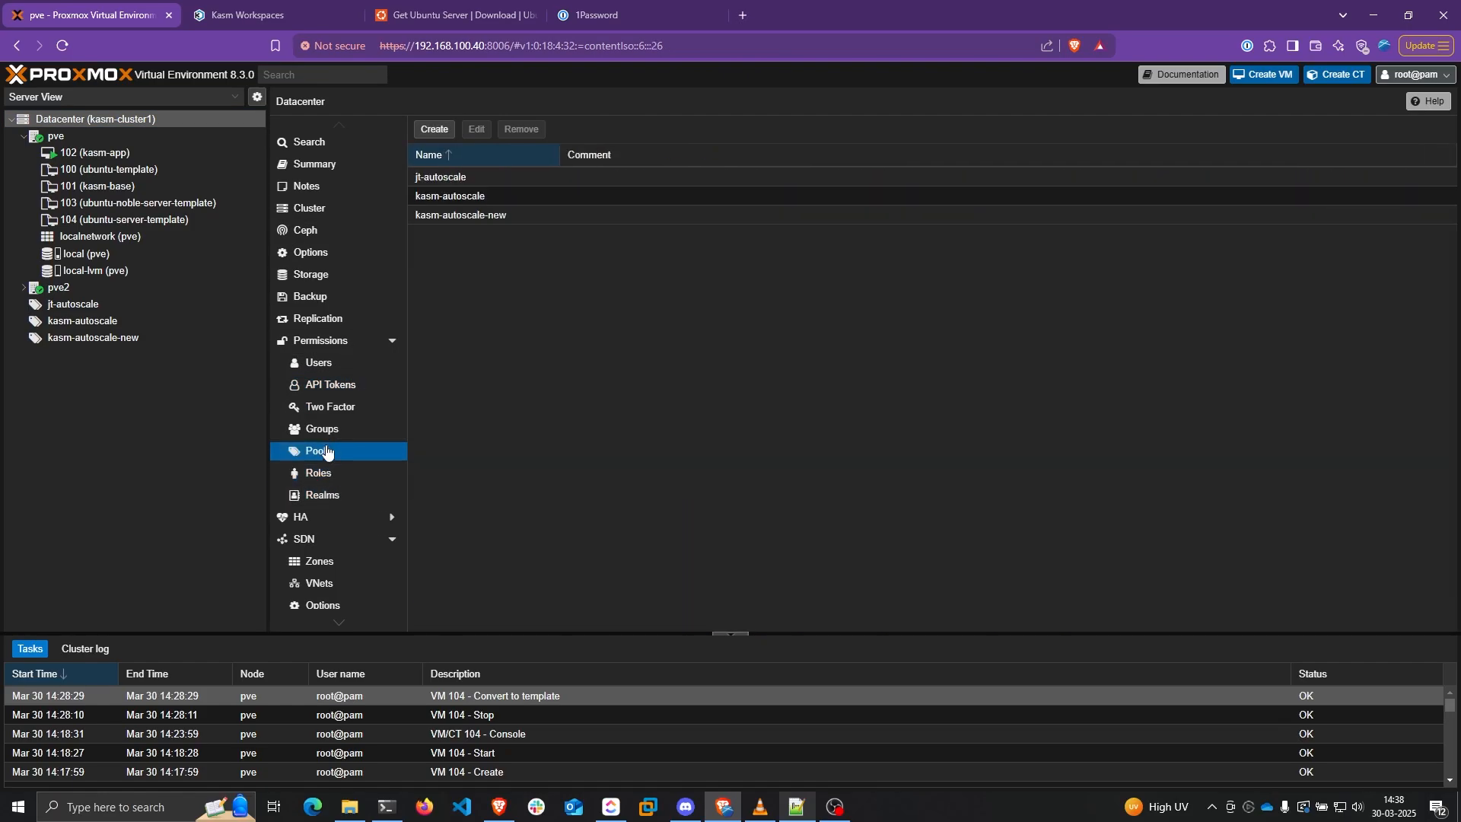
{"action": "left_click", "coordinate": [484, 217]}
{"action": "double_click", "coordinate": [484, 216]}
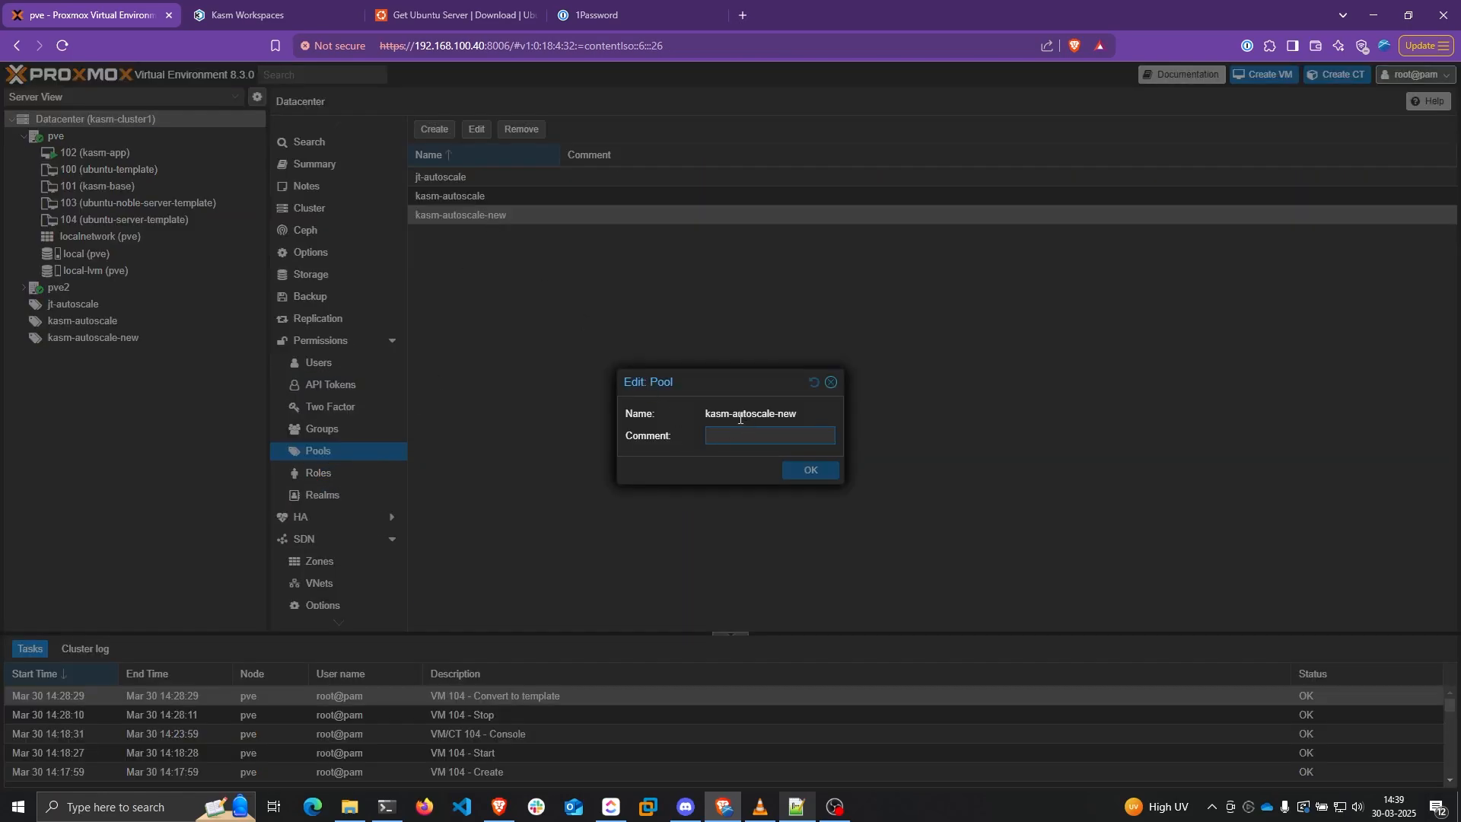
{"action": "left_click_drag", "start_coordinate": [707, 413], "coordinate": [805, 415]}
{"action": "key", "text": "ctrl+c"}
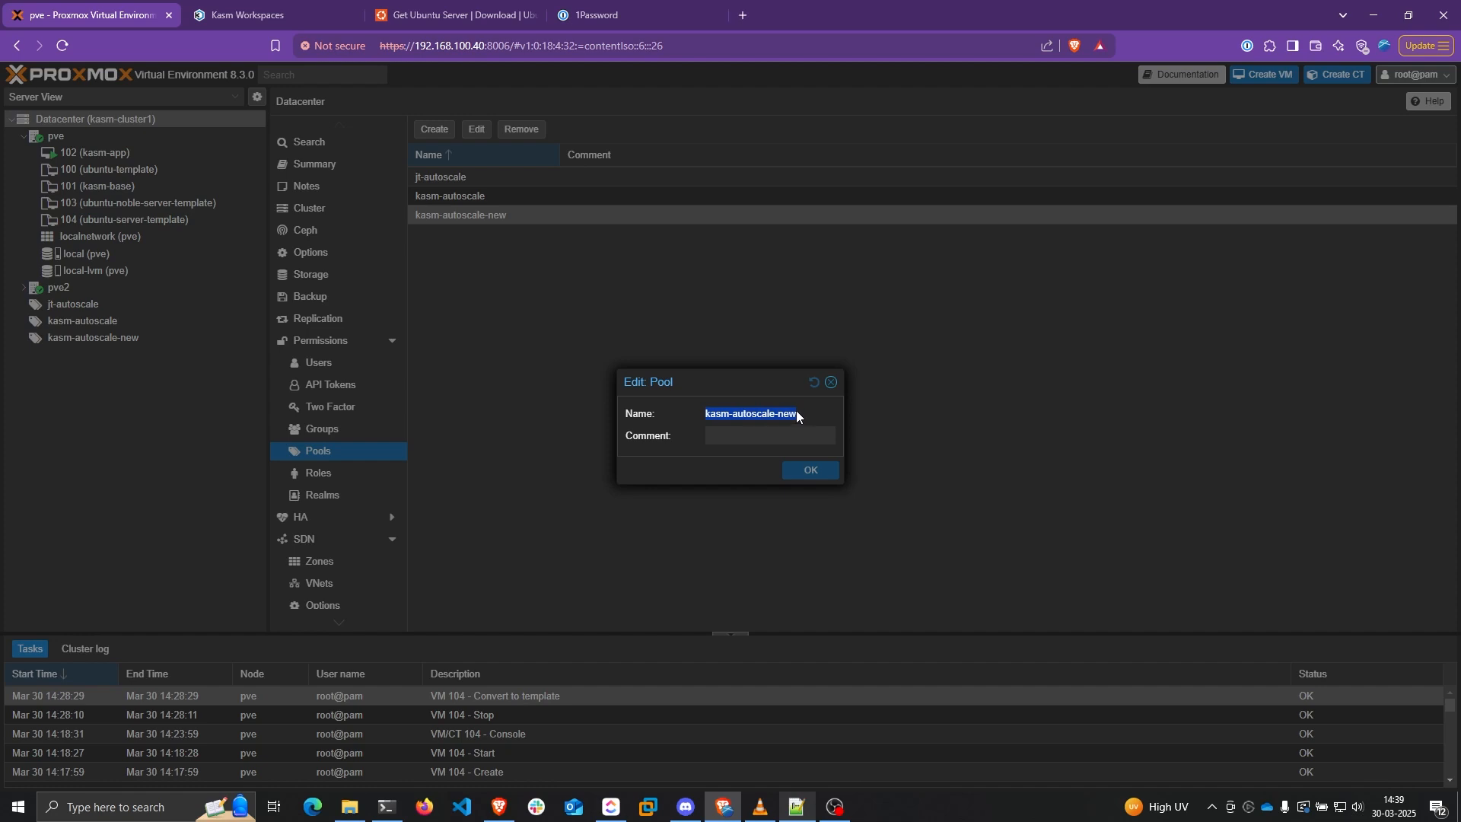
{"action": "left_click", "coordinate": [265, 6]}
{"action": "key", "text": "ctrl+v"}
Check the Target Node Name help and leave that field blank
{"action": "left_click", "coordinate": [564, 431]}
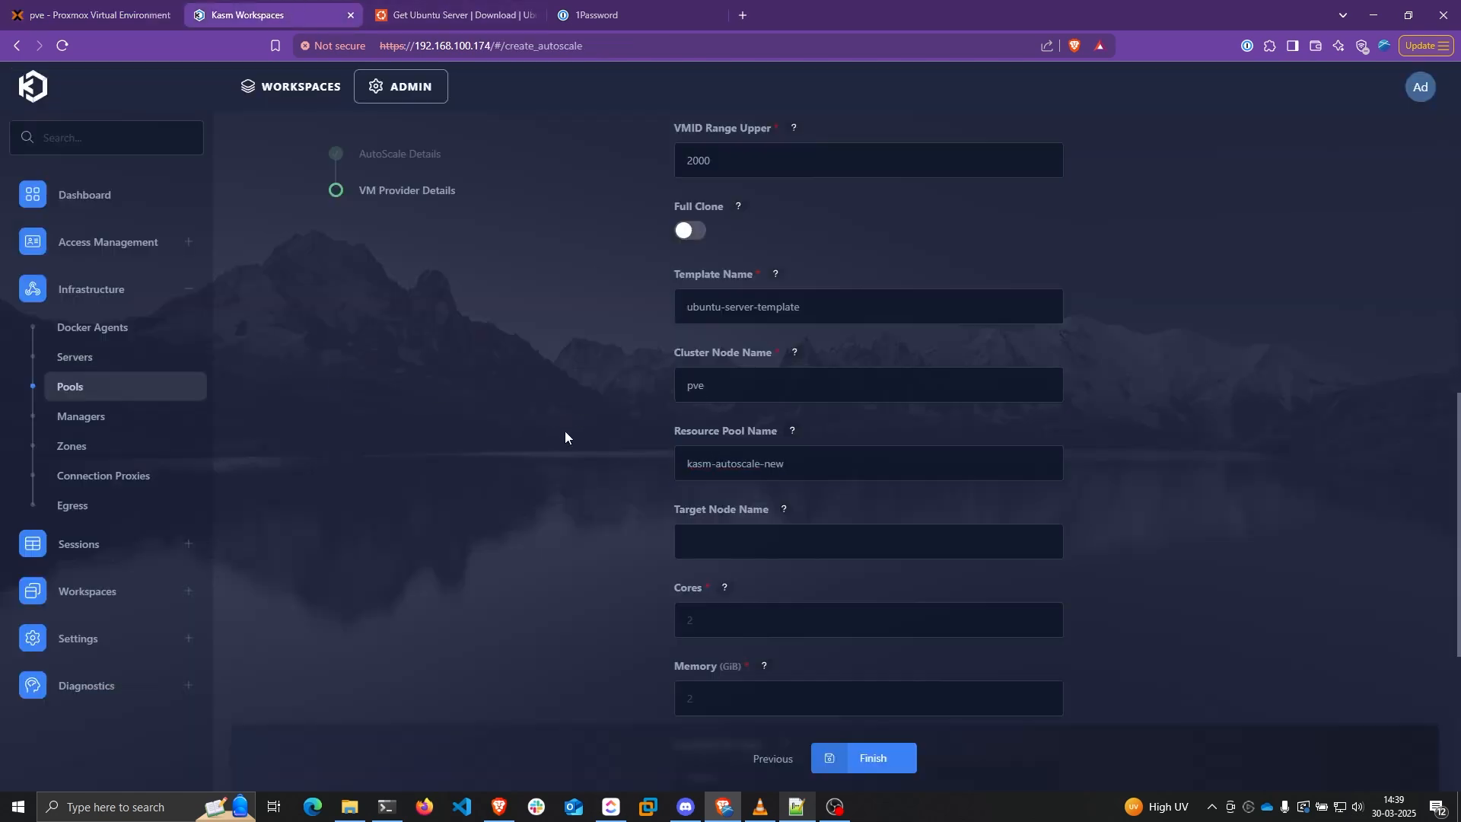
{"action": "left_click", "coordinate": [738, 542]}
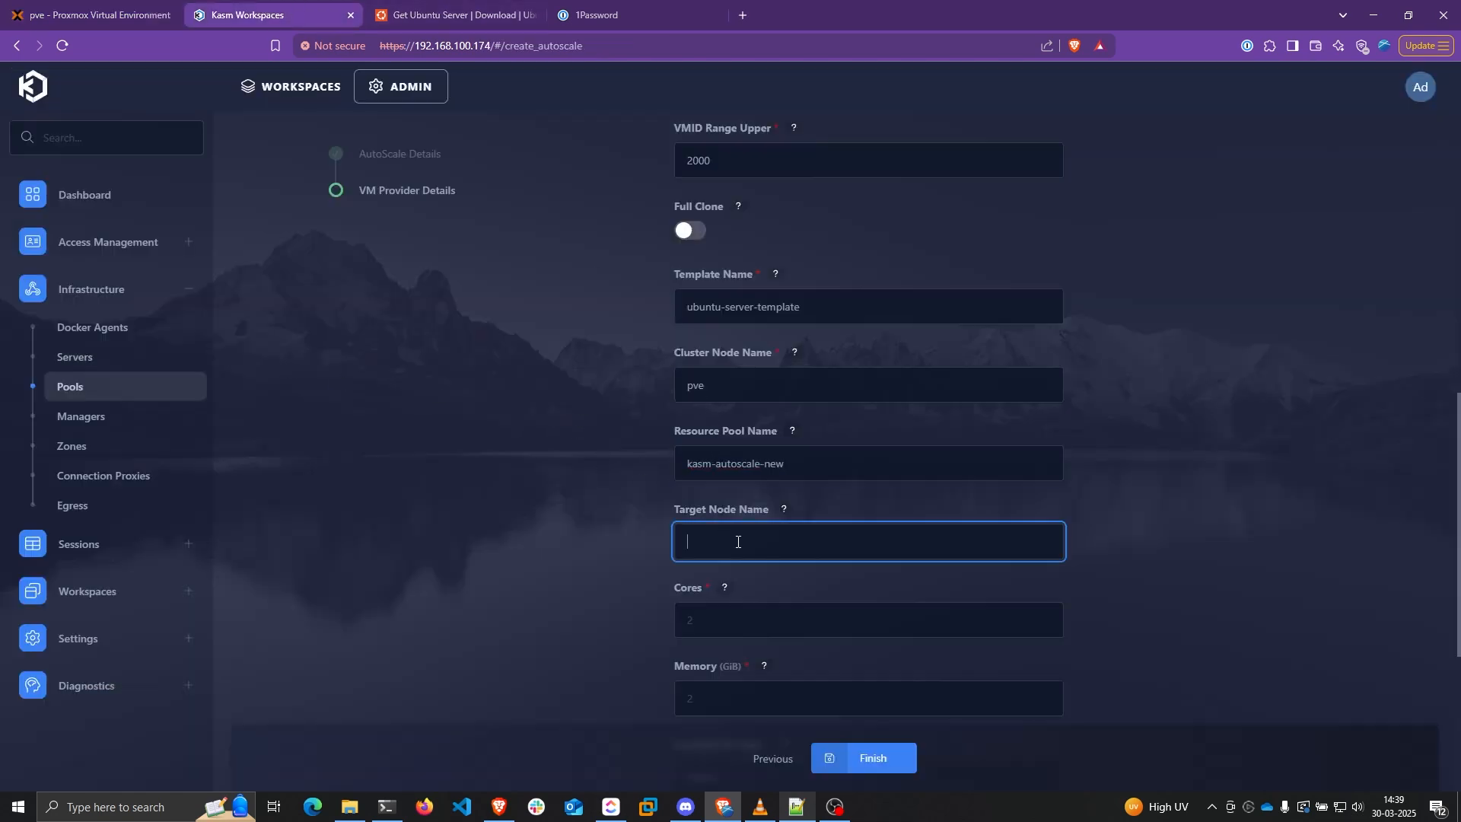
{"action": "left_click", "coordinate": [784, 509]}
{"action": "left_click_drag", "start_coordinate": [682, 416], "coordinate": [773, 419]}
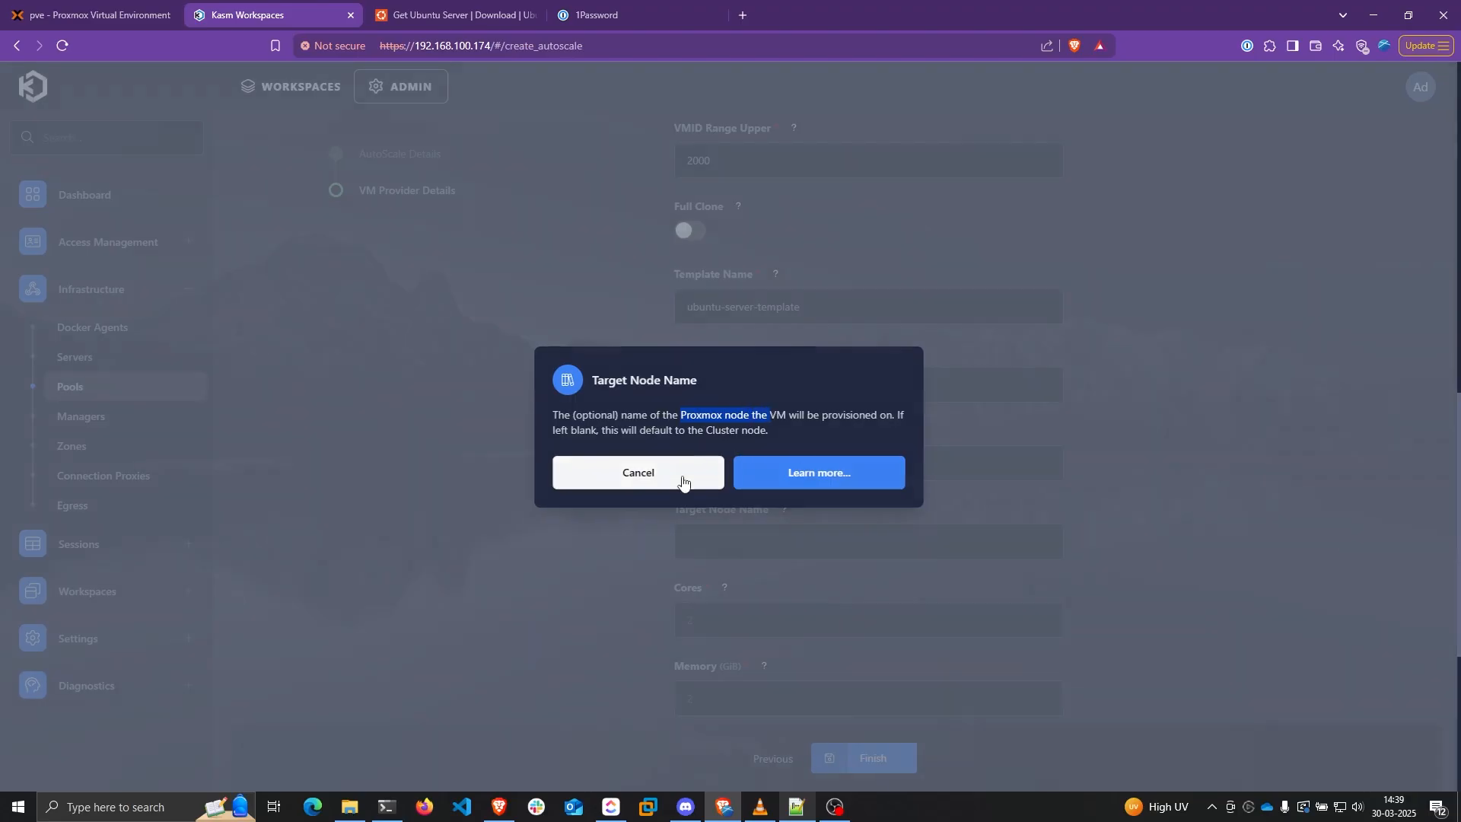
{"action": "left_click", "coordinate": [639, 472]}
{"action": "left_click", "coordinate": [690, 538]}
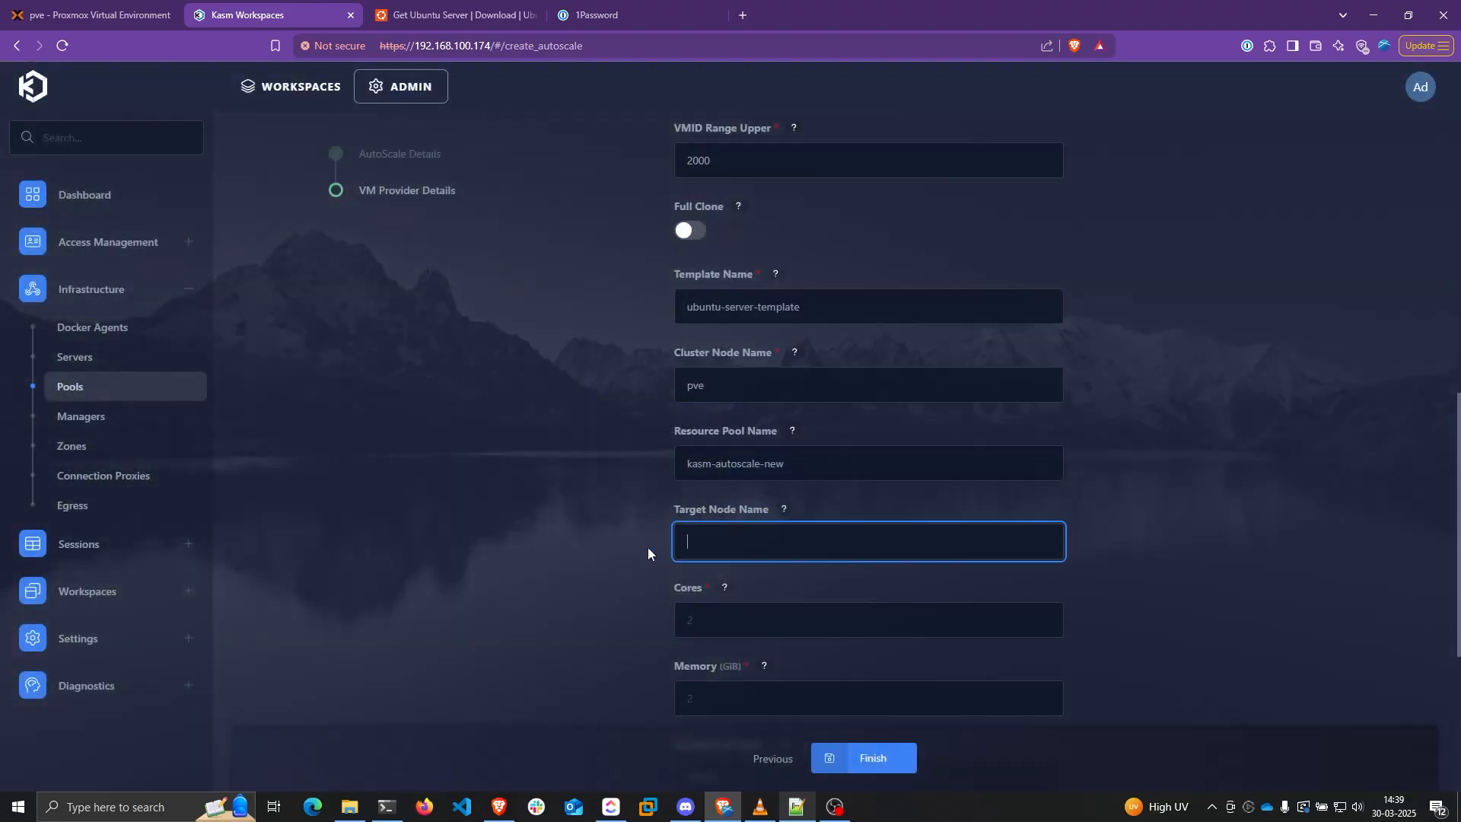
{"action": "left_click", "coordinate": [670, 358]}
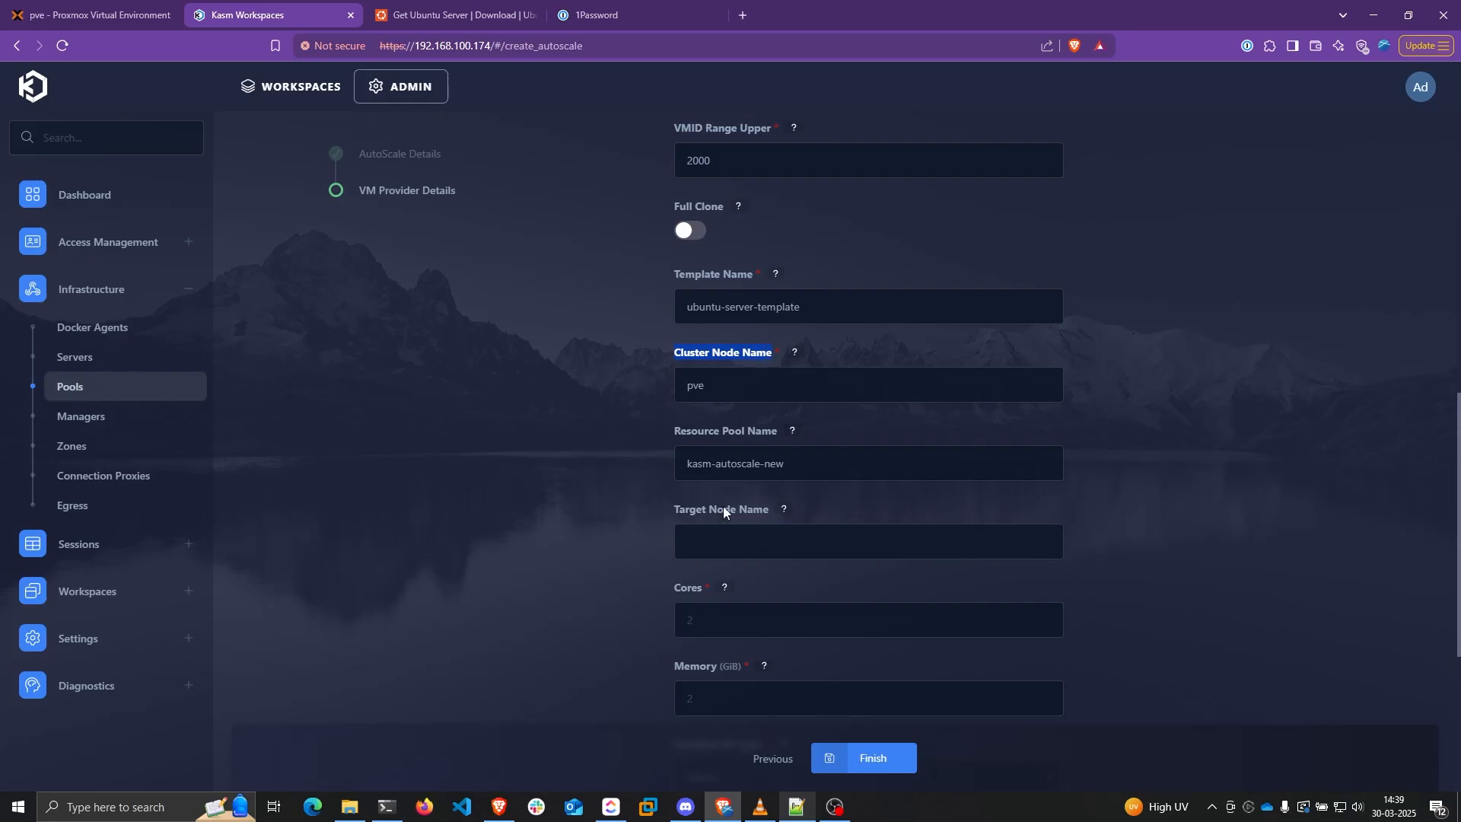
{"action": "left_click", "coordinate": [677, 538]}
{"action": "scroll", "coordinate": [599, 486], "scroll_direction": "down", "scroll_amount": 2}
Give the VMs 4 cores and 8 GiB of memory
{"action": "key", "text": "Tab"}
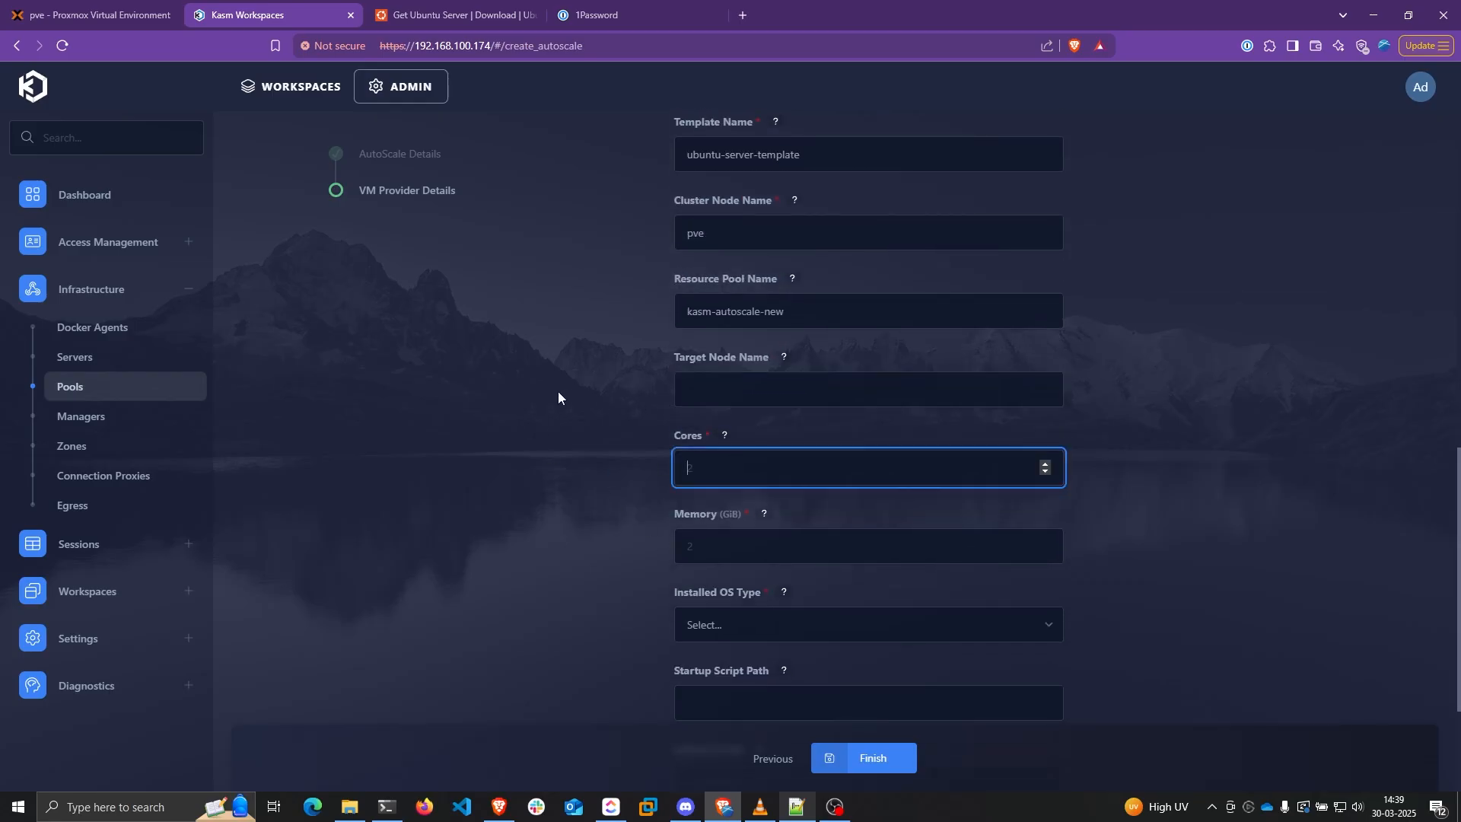
{"action": "type", "text": "4"}
{"action": "left_click", "coordinate": [645, 475]}
{"action": "scroll", "coordinate": [645, 475], "scroll_direction": "down", "scroll_amount": 2}
{"action": "left_click", "coordinate": [697, 401]}
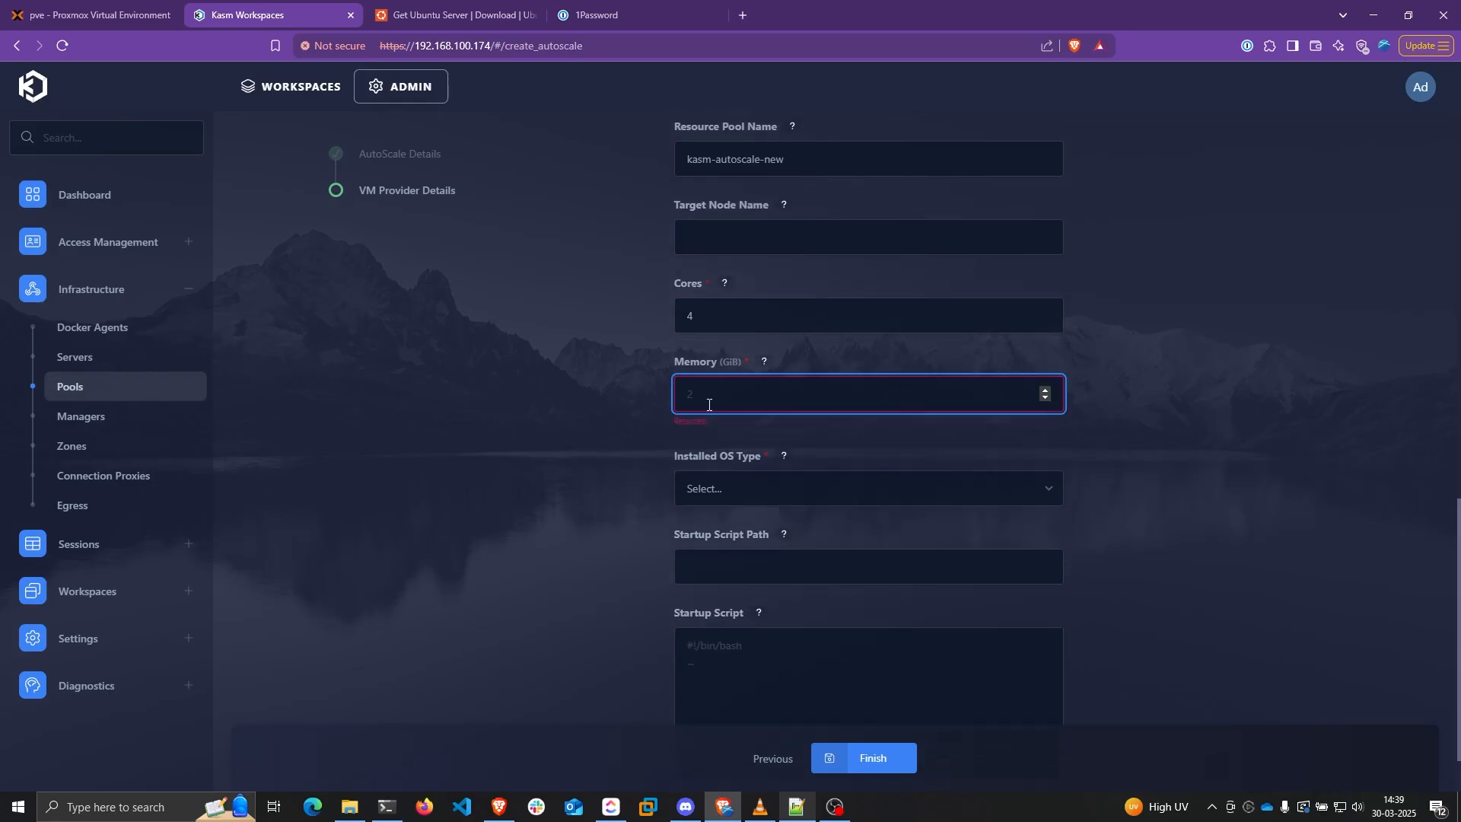
{"action": "type", "text": "8"}
{"action": "left_click", "coordinate": [586, 434]}
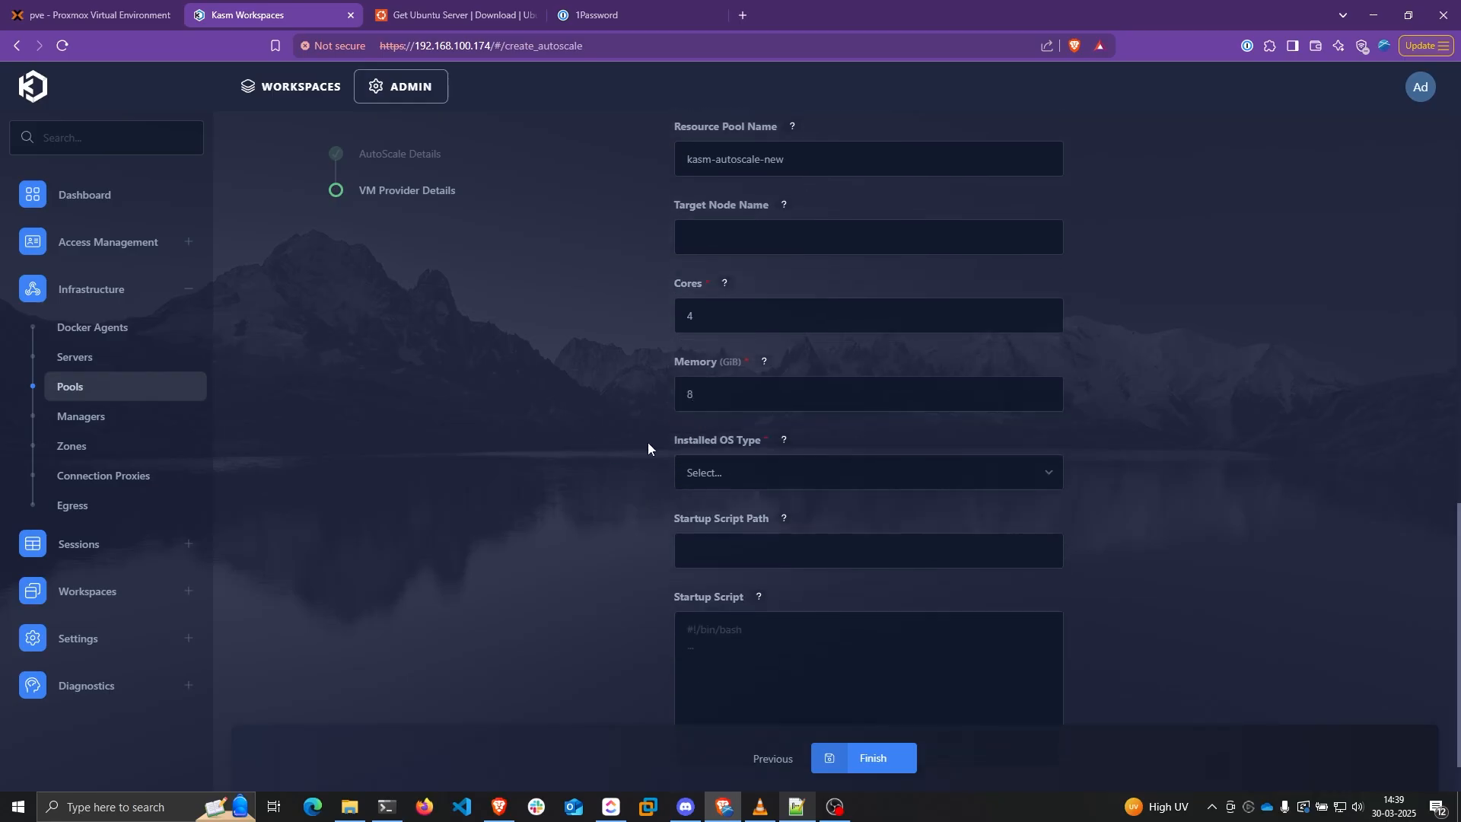
Choose linux as the installed OS type and set the startup script path to /tmp
{"action": "scroll", "coordinate": [685, 427], "scroll_direction": "down", "scroll_amount": 1}
{"action": "left_click", "coordinate": [733, 409]}
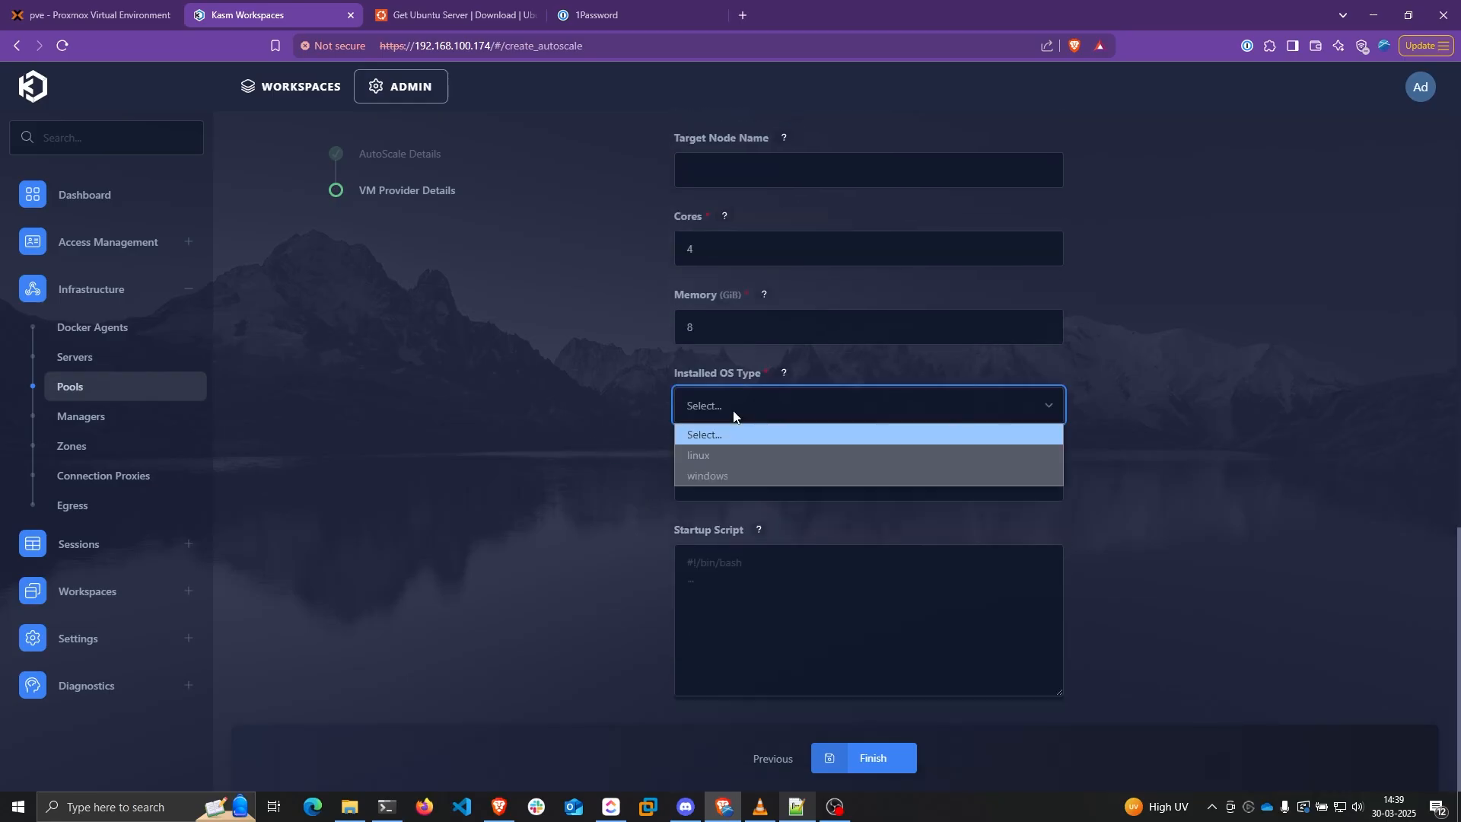
{"action": "left_click", "coordinate": [694, 457]}
{"action": "left_click", "coordinate": [735, 478]}
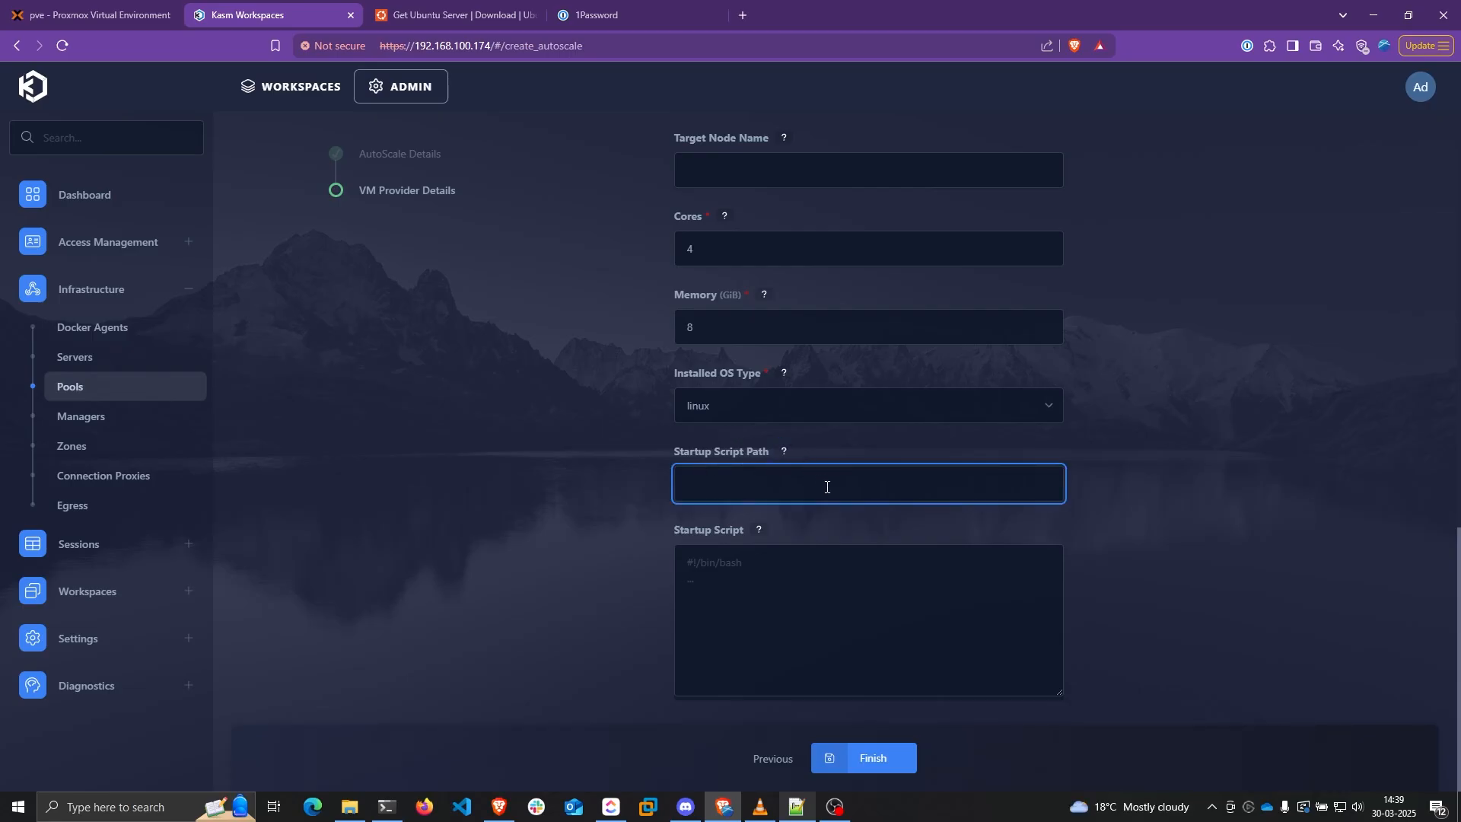
{"action": "type", "text": "/tmp"}
{"action": "left_click", "coordinate": [824, 605]}
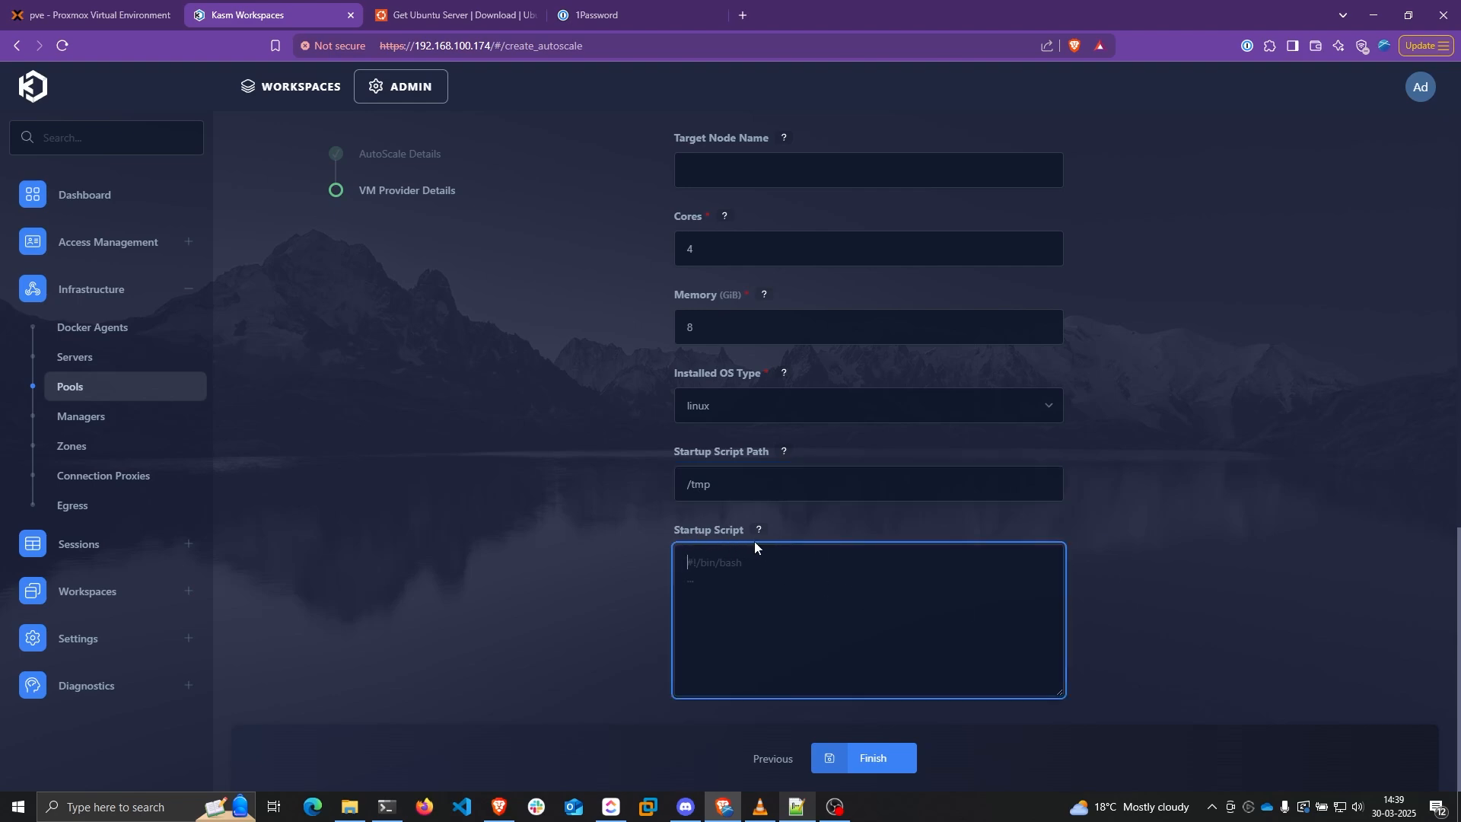
Load the GitHub 1.16.1 docker_agents/ubuntu.sh startup script in a new tab and look it over
{"action": "left_click", "coordinate": [742, 15]}
{"action": "key", "text": "ctrl+v"}
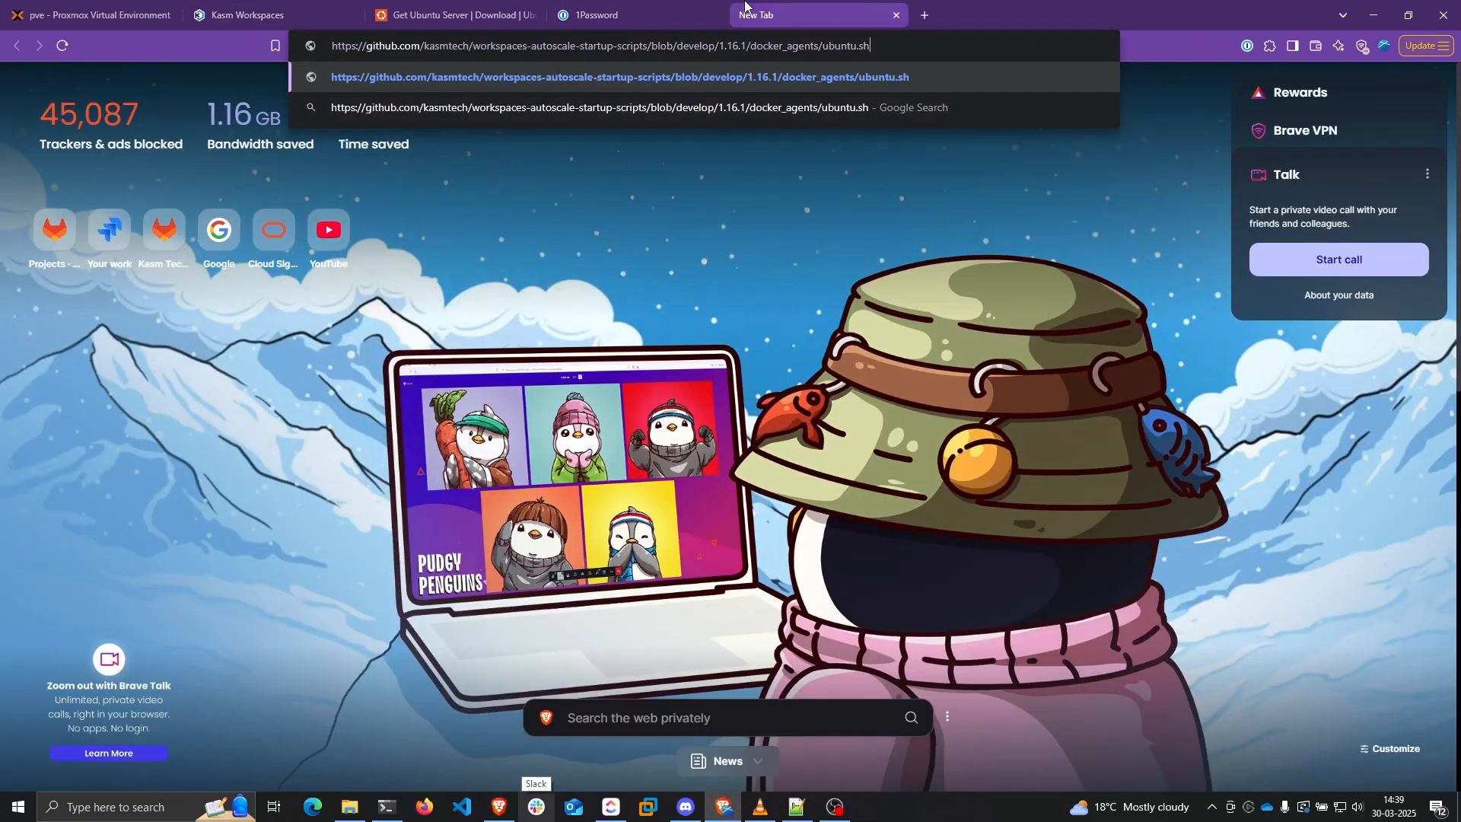
{"action": "key", "text": "Return"}
{"action": "scroll", "coordinate": [557, 378], "scroll_direction": "down", "scroll_amount": 2}
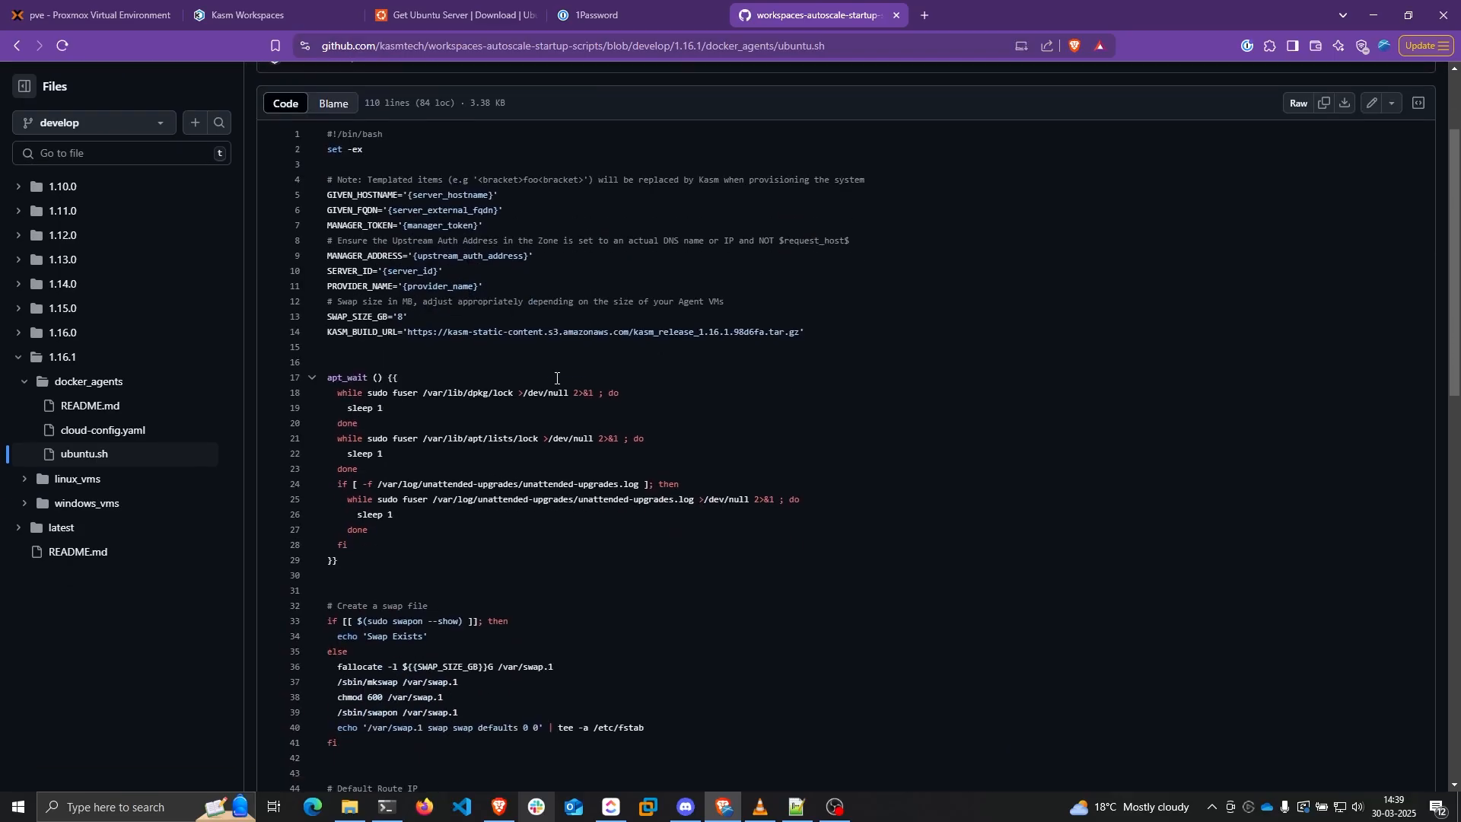
{"action": "scroll", "coordinate": [556, 378], "scroll_direction": "up", "scroll_amount": 2}
{"action": "scroll", "coordinate": [579, 388], "scroll_direction": "down", "scroll_amount": 7}
{"action": "scroll", "coordinate": [611, 418], "scroll_direction": "up", "scroll_amount": 6}
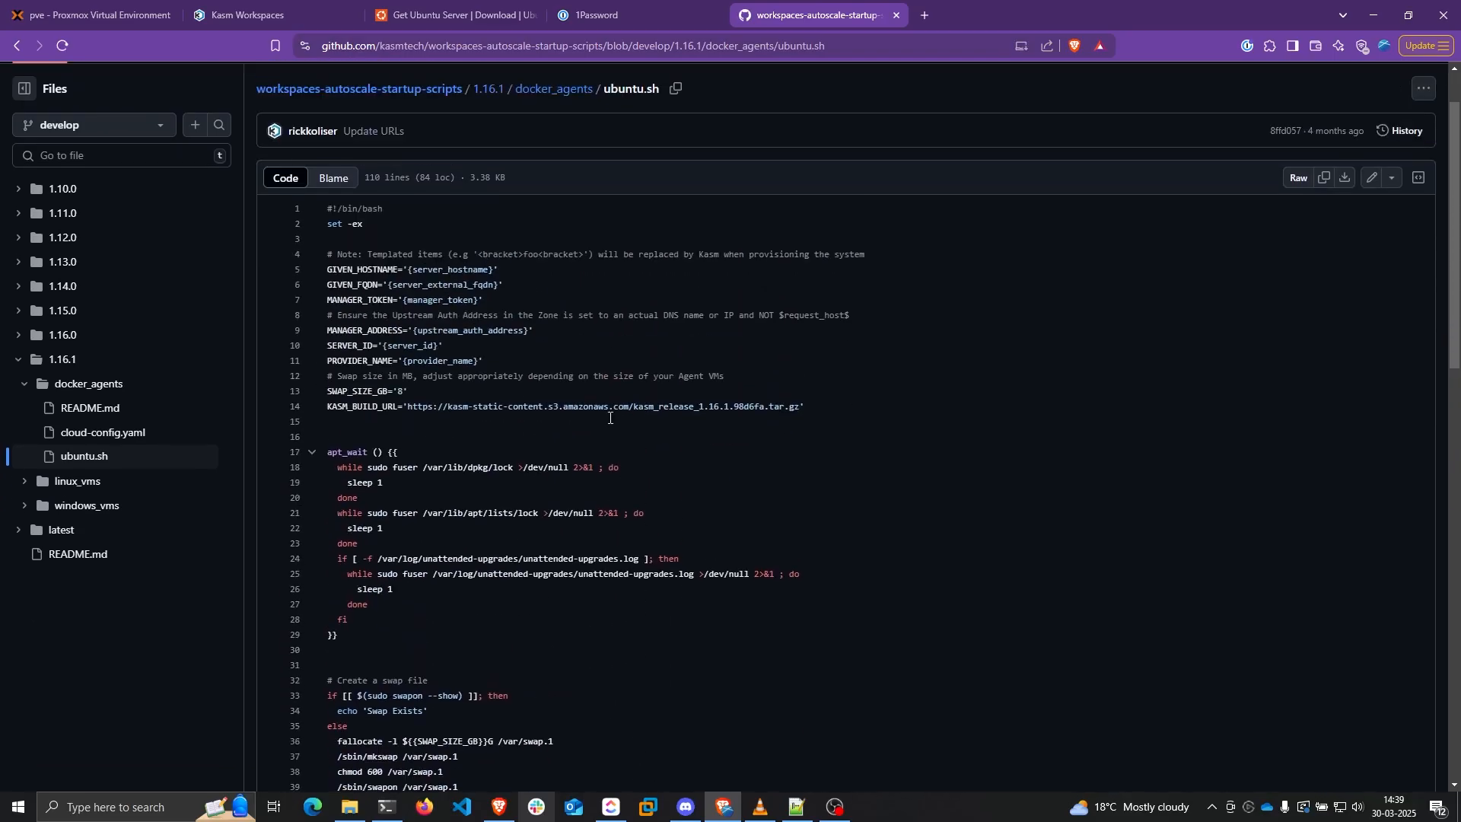
{"action": "scroll", "coordinate": [555, 336], "scroll_direction": "down", "scroll_amount": 1}
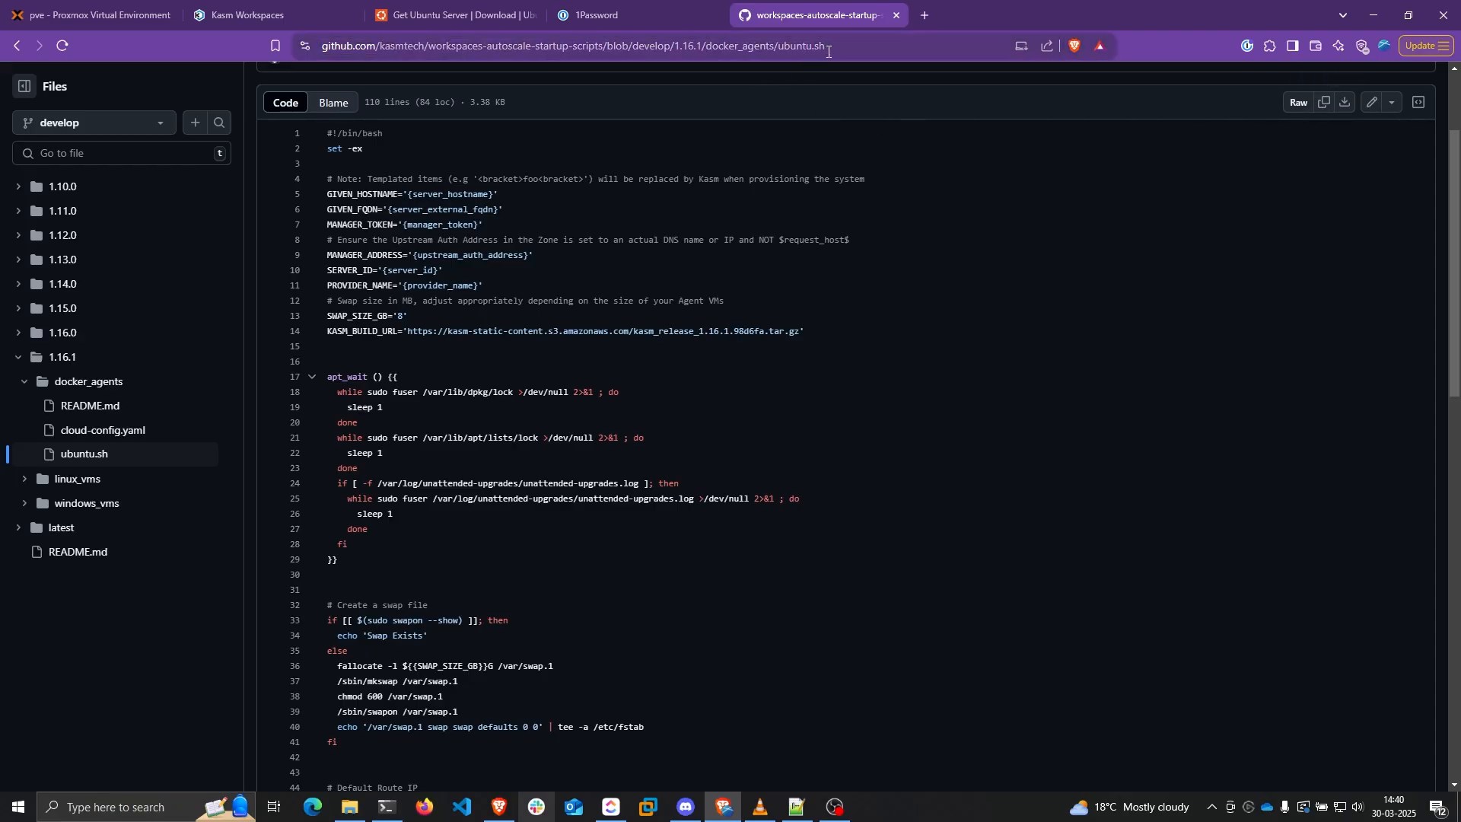
{"action": "left_click", "coordinate": [855, 50]}
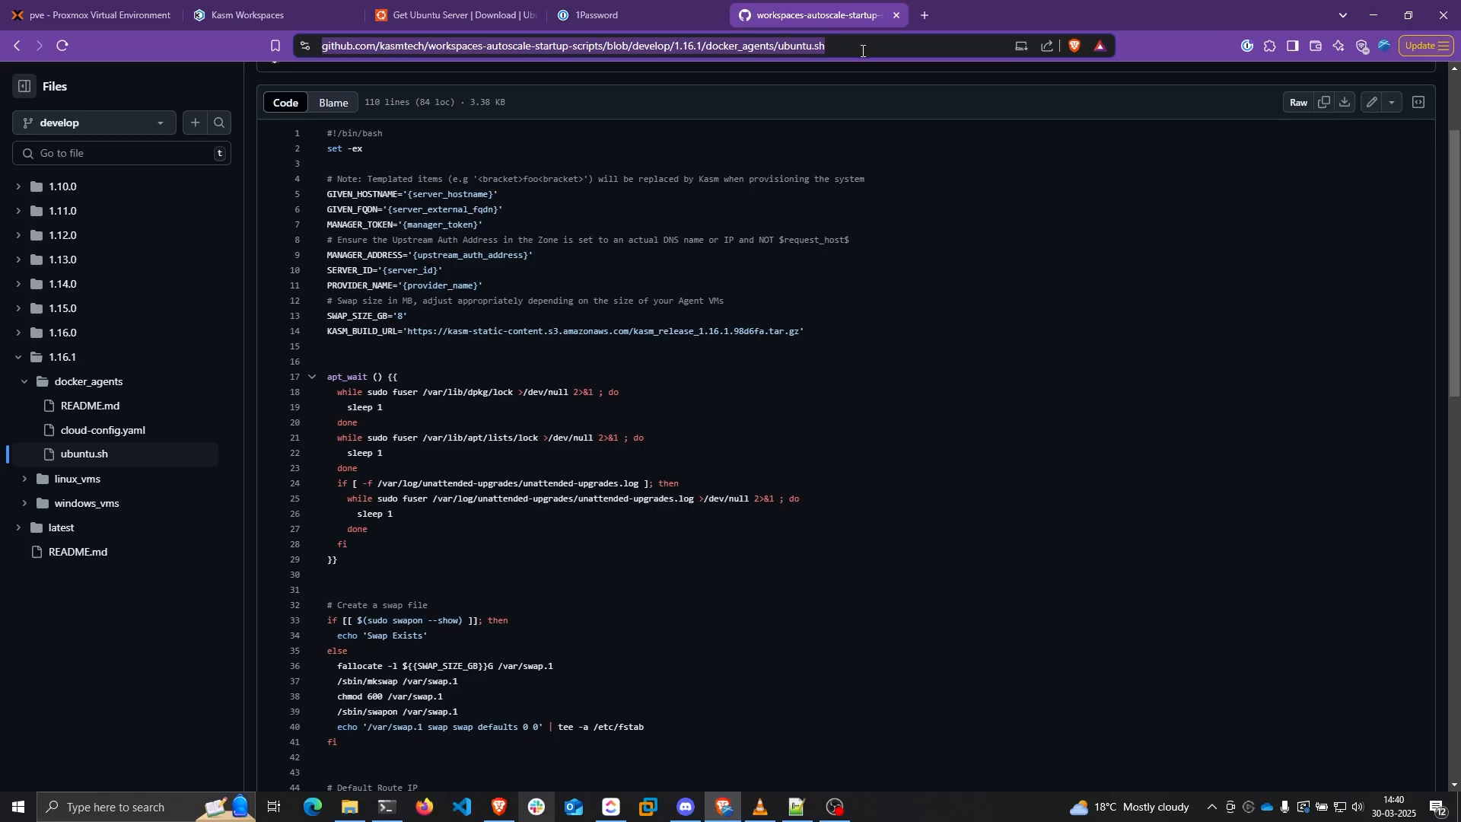
{"action": "left_click", "coordinate": [310, 10]}
Paste the Ubuntu agent script, delete its nginx certificate and kasm_proxy reload lines, and finish the config
{"action": "key", "text": "ctrl+v"}
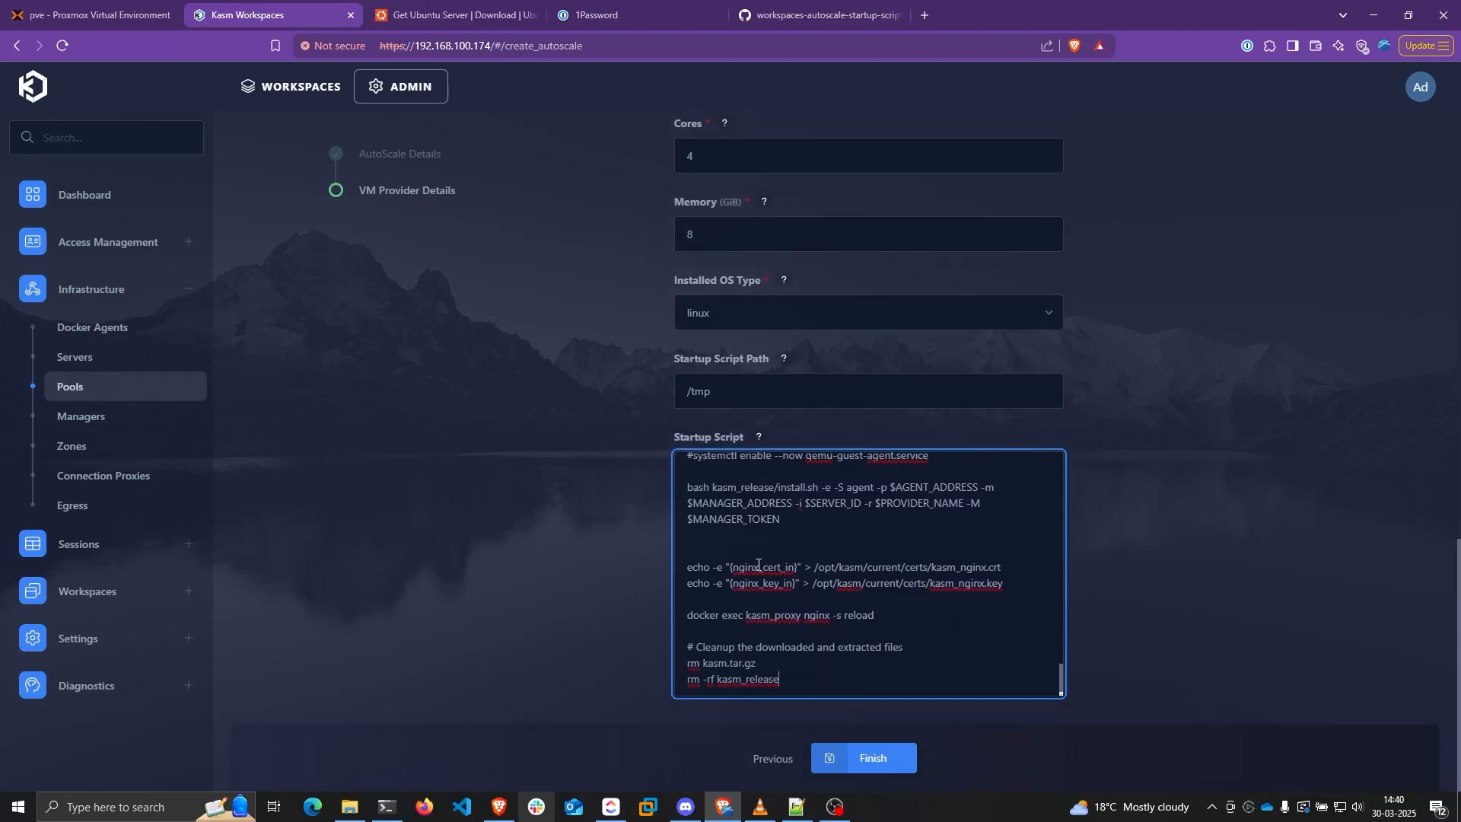
{"action": "double_click", "coordinate": [759, 565]}
{"action": "double_click", "coordinate": [765, 584]}
{"action": "double_click", "coordinate": [763, 568]}
{"action": "left_click_drag", "start_coordinate": [889, 620], "coordinate": [684, 567]}
{"action": "left_click", "coordinate": [917, 609]}
{"action": "left_click_drag", "start_coordinate": [874, 615], "coordinate": [682, 567]}
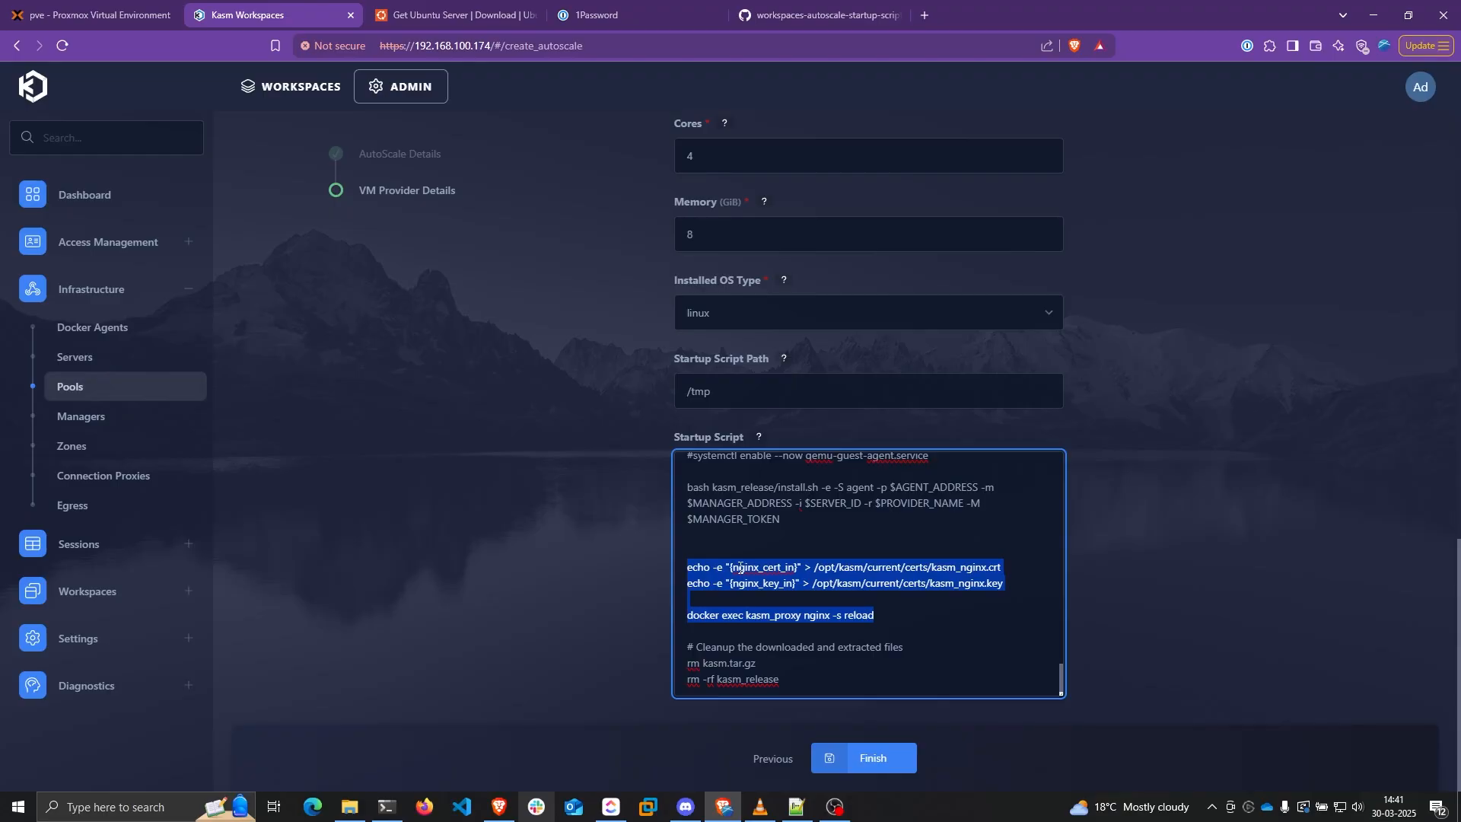
{"action": "key", "text": "BackSpace"}
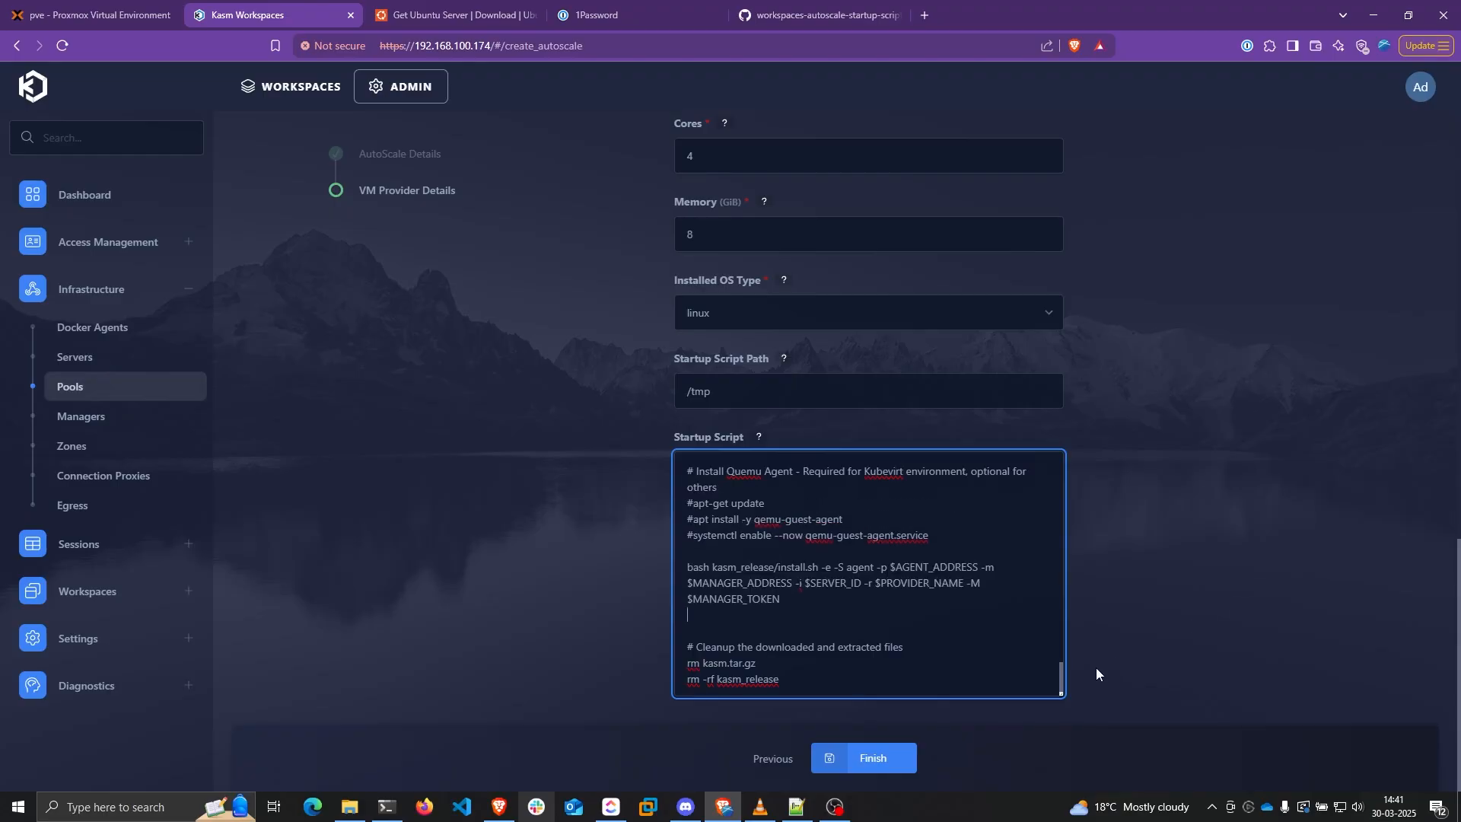
{"action": "left_click", "coordinate": [873, 758]}
{"action": "left_click", "coordinate": [92, 14]}
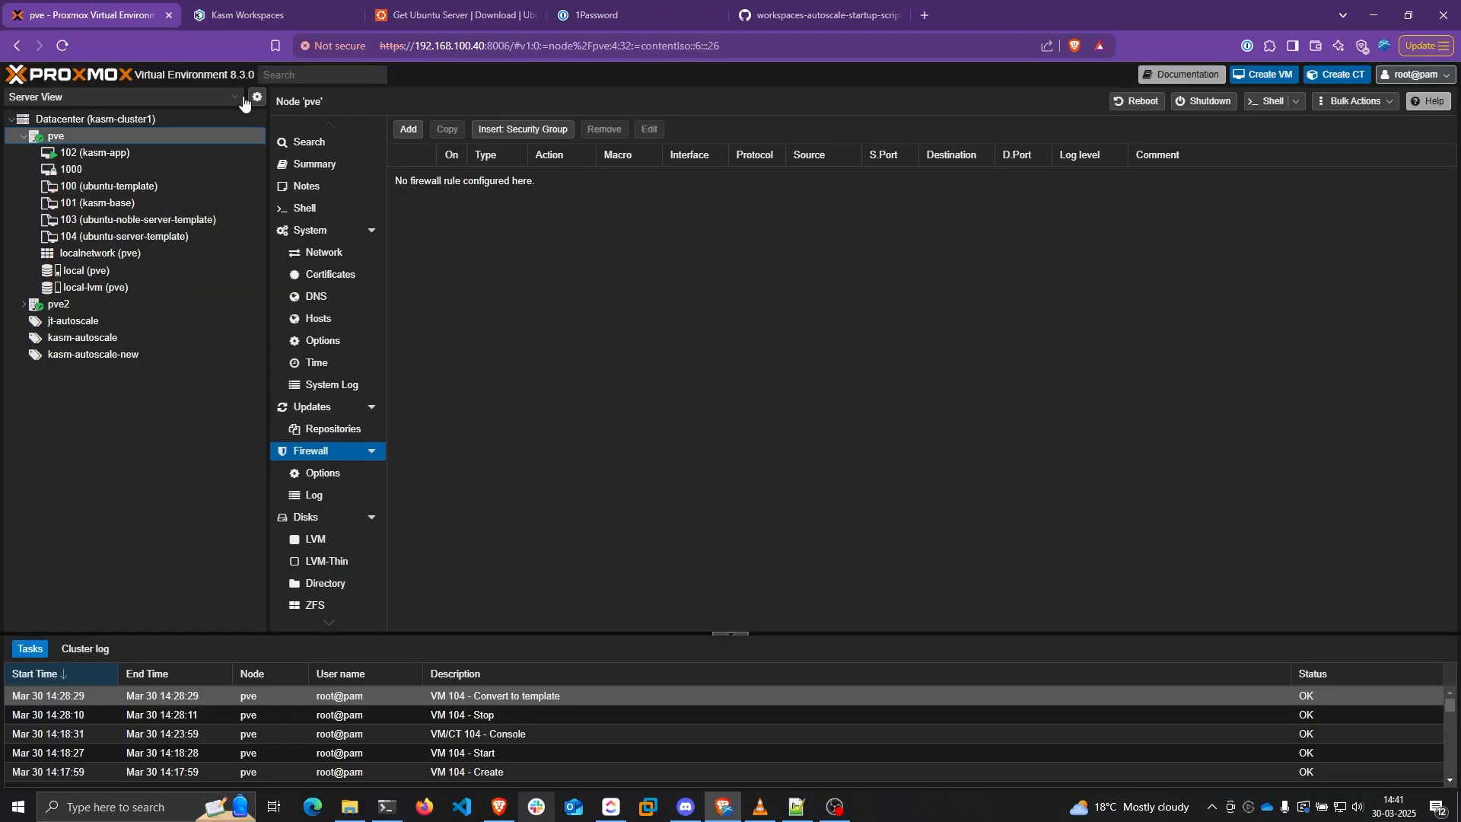
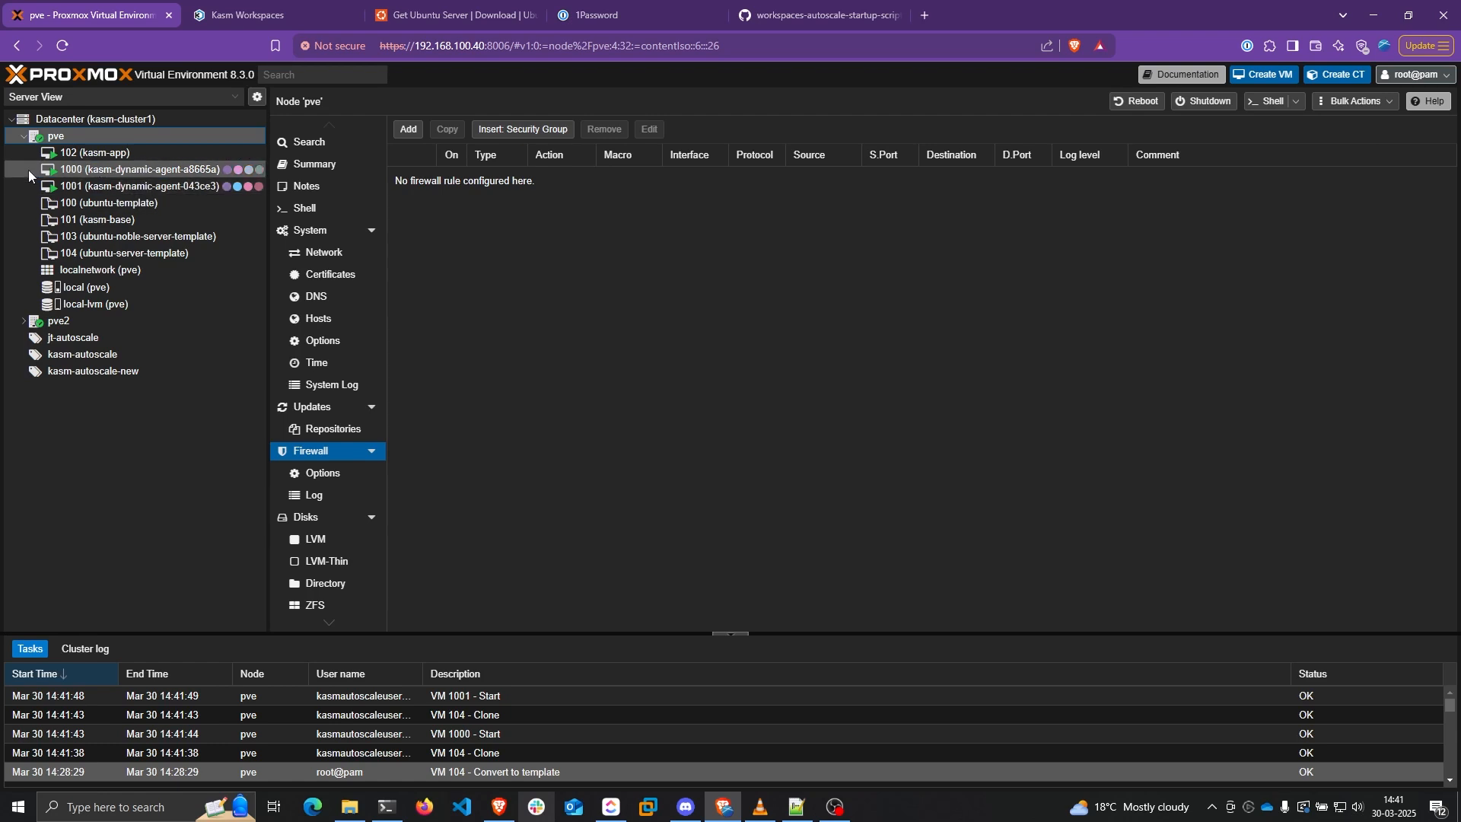
Check the IP addresses of VMs 1000 and 1001 on their Proxmox summaries, then return to Kasm
{"action": "left_click", "coordinate": [29, 171]}
{"action": "left_click_drag", "start_coordinate": [810, 337], "coordinate": [888, 340]}
{"action": "left_click", "coordinate": [137, 186]}
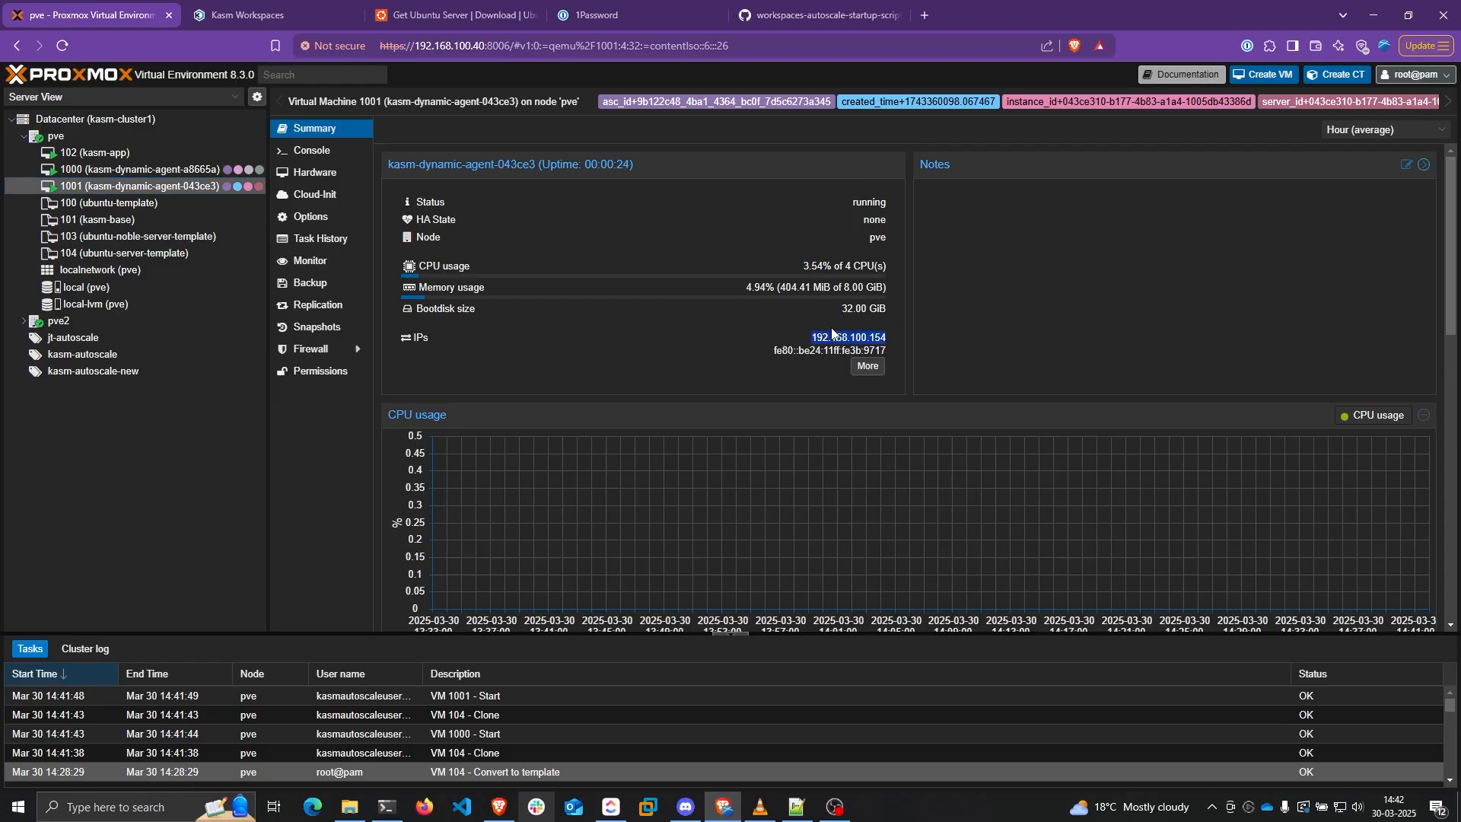
{"action": "left_click", "coordinate": [249, 13]}
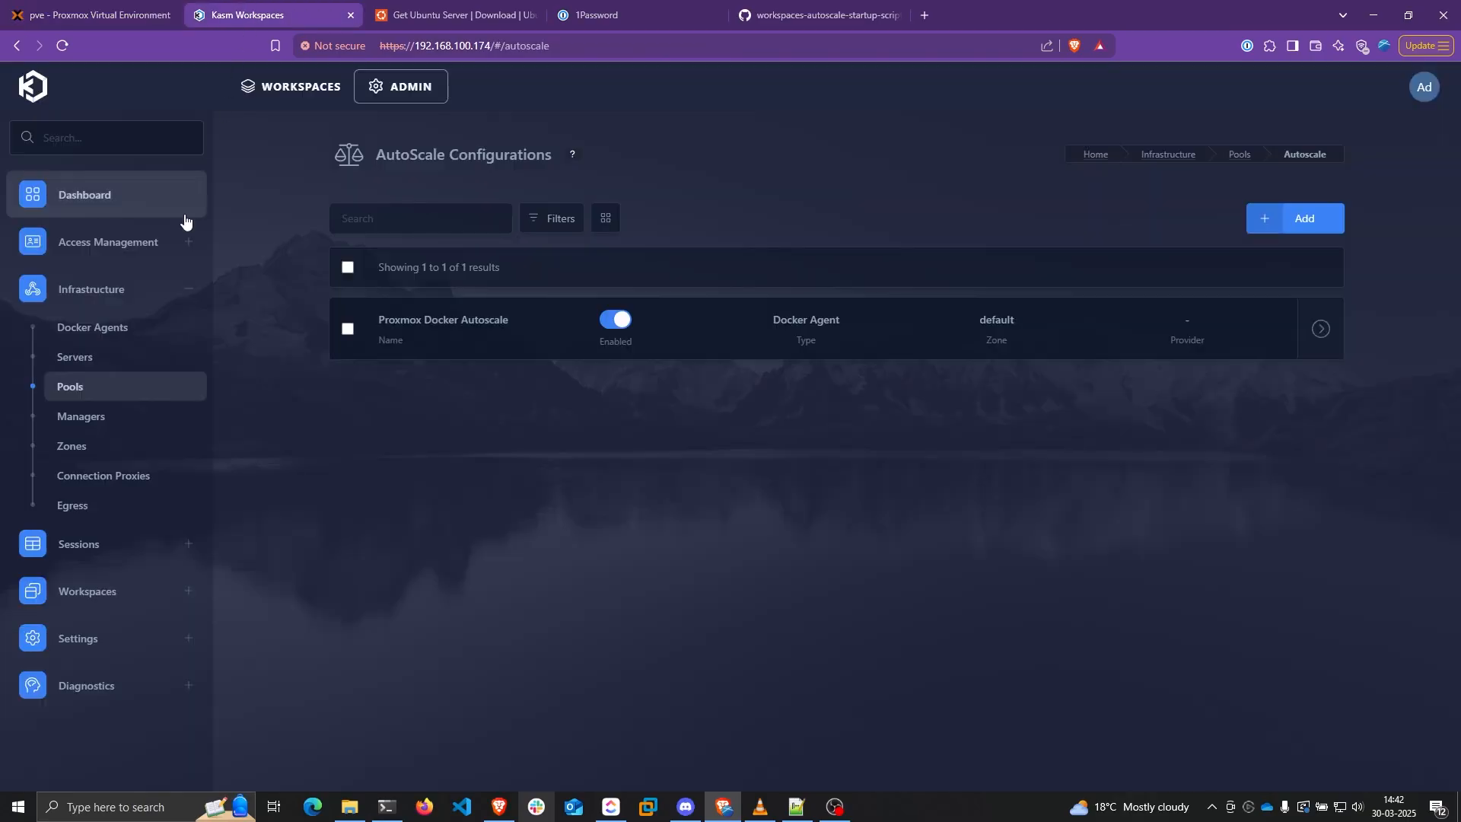
Open Docker Agents and confirm both new agents still show a starting status
{"action": "left_click", "coordinate": [109, 333]}
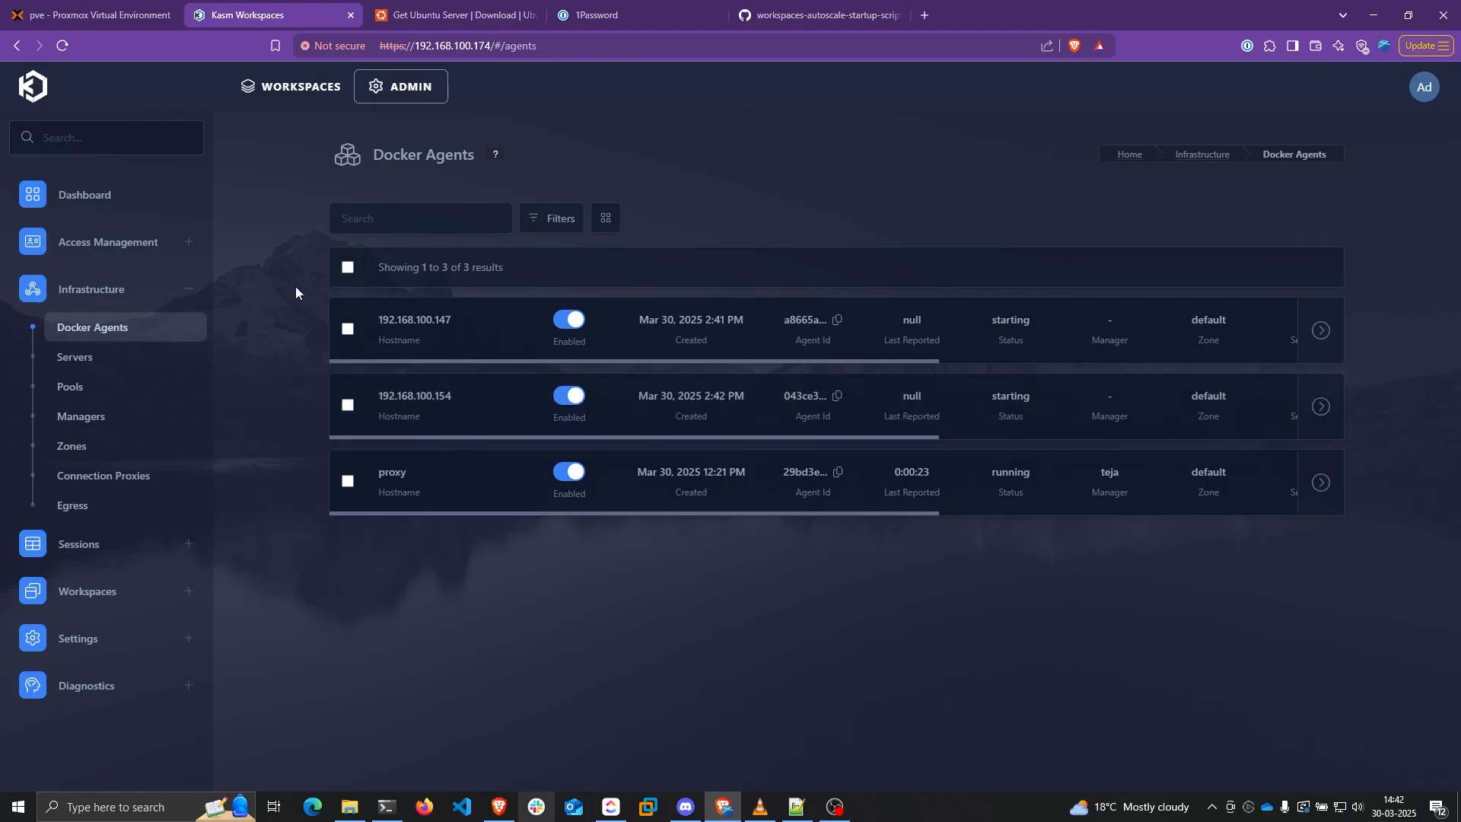
{"action": "left_click_drag", "start_coordinate": [295, 287], "coordinate": [1359, 417]}
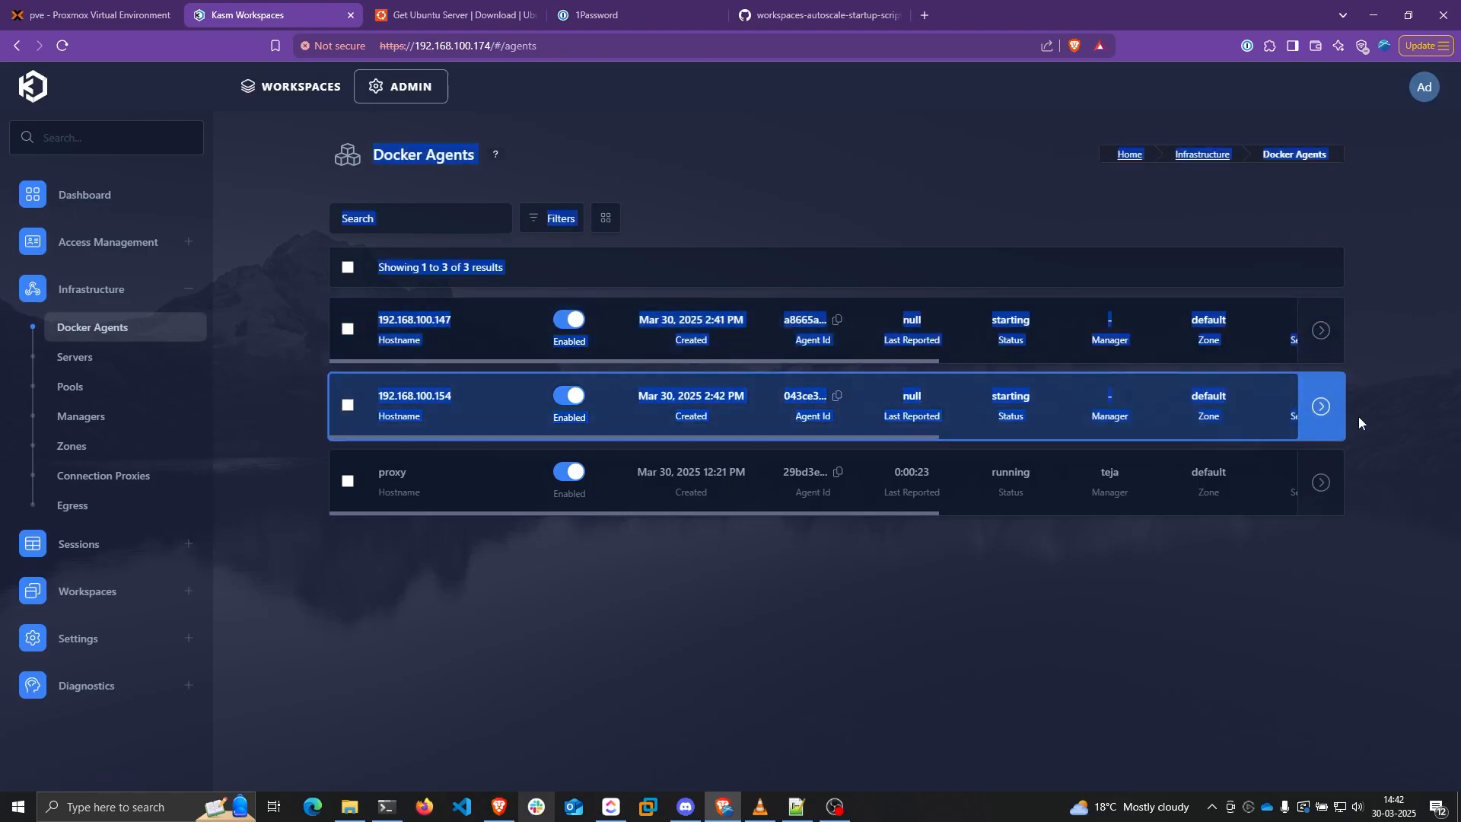
{"action": "left_click", "coordinate": [1366, 414]}
{"action": "double_click", "coordinate": [1010, 396]}
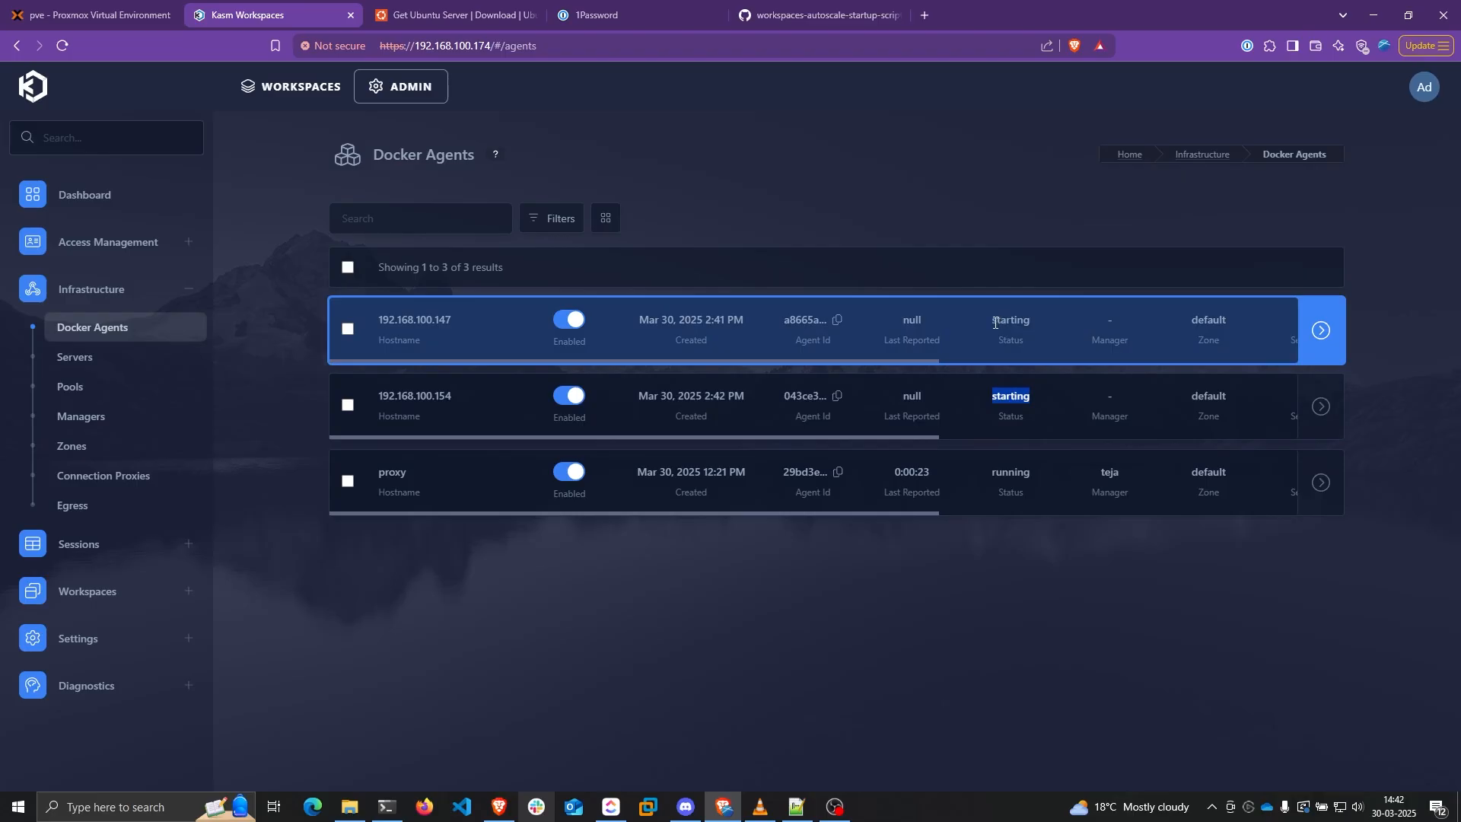
{"action": "left_click_drag", "start_coordinate": [992, 321], "coordinate": [1028, 323]}
{"action": "left_click_drag", "start_coordinate": [992, 396], "coordinate": [1032, 397]}
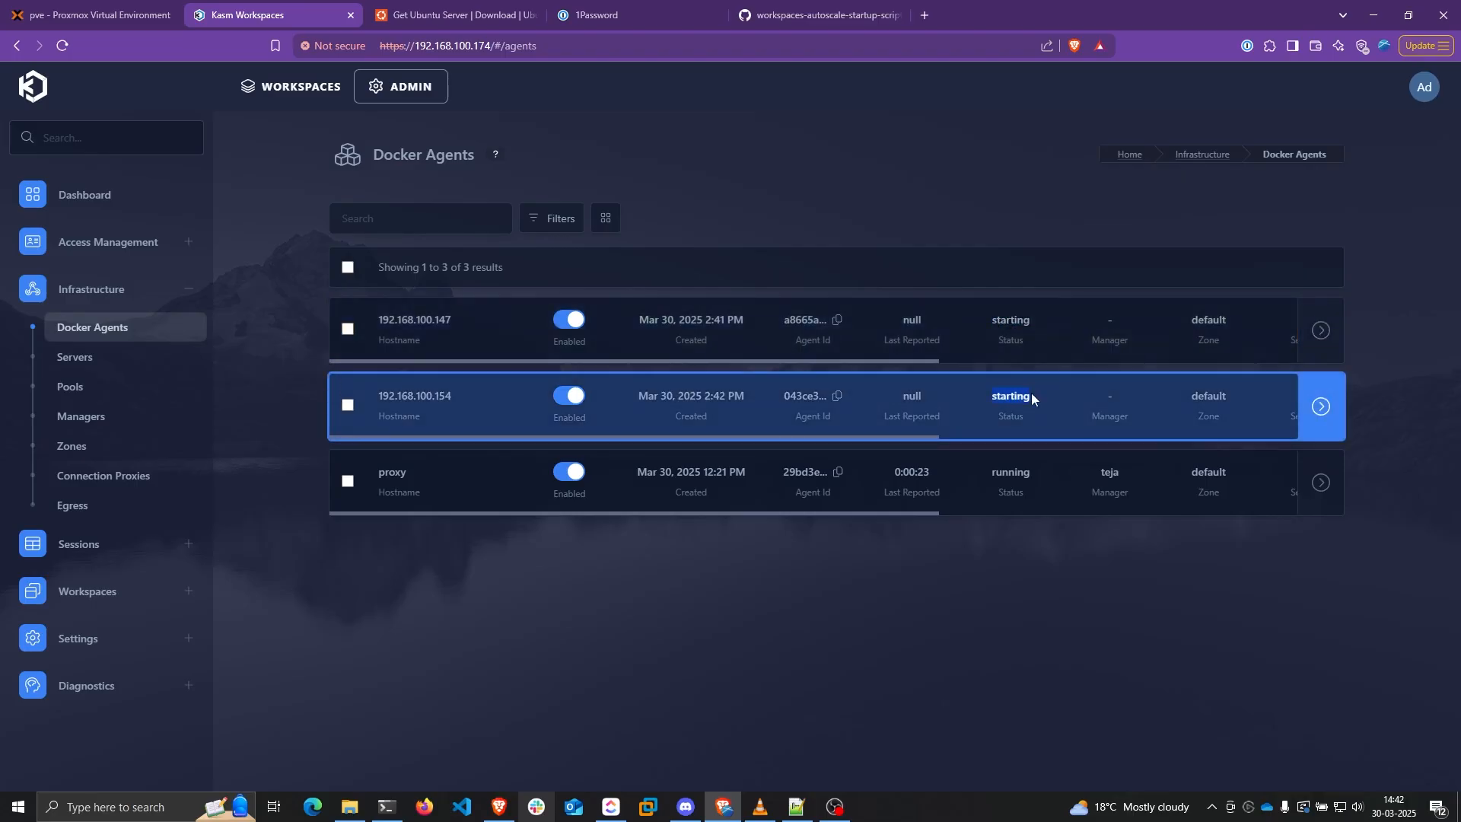
{"action": "double_click", "coordinate": [1019, 400]}
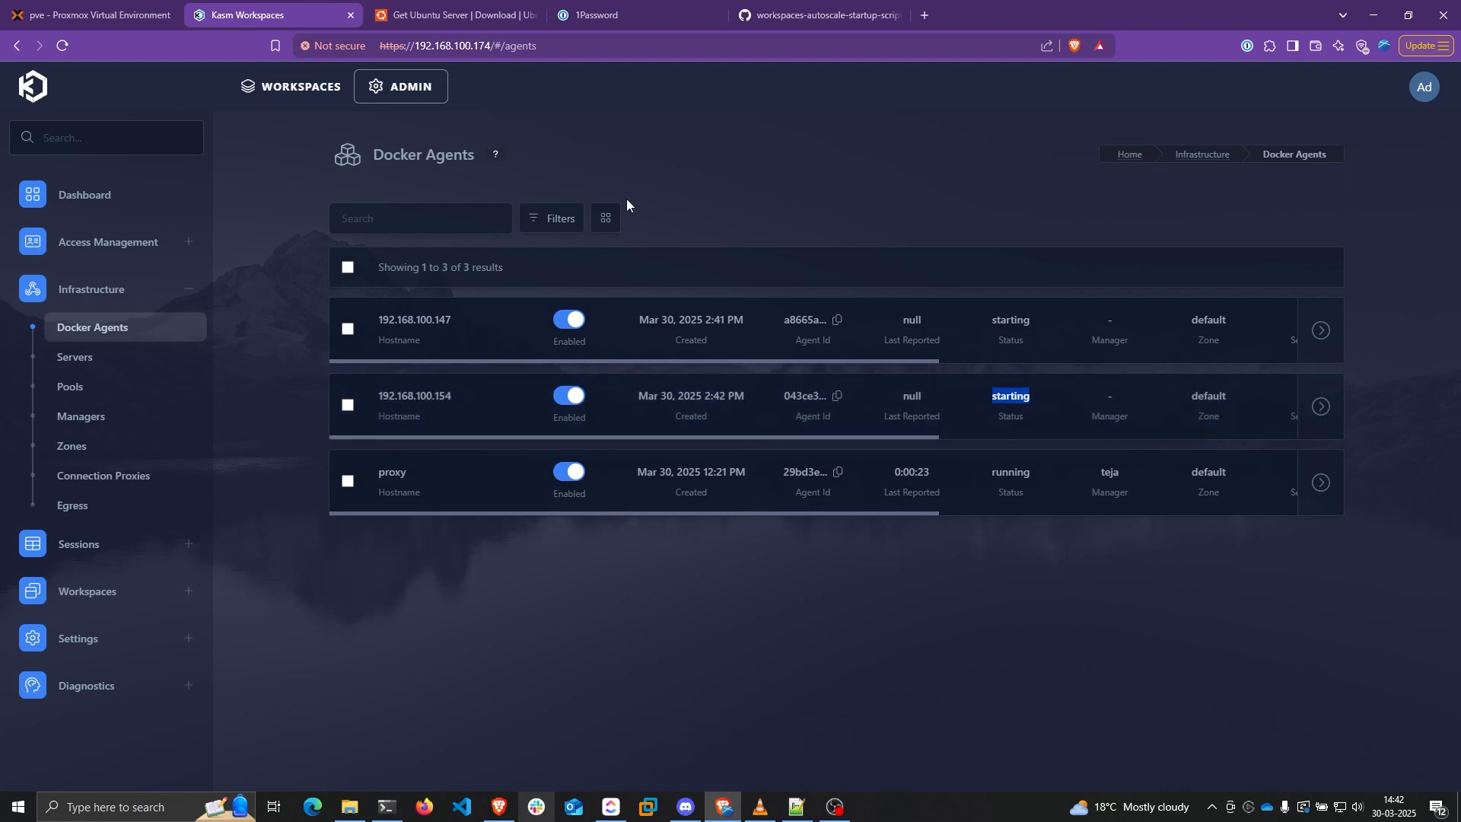
{"action": "left_click", "coordinate": [99, 14]}
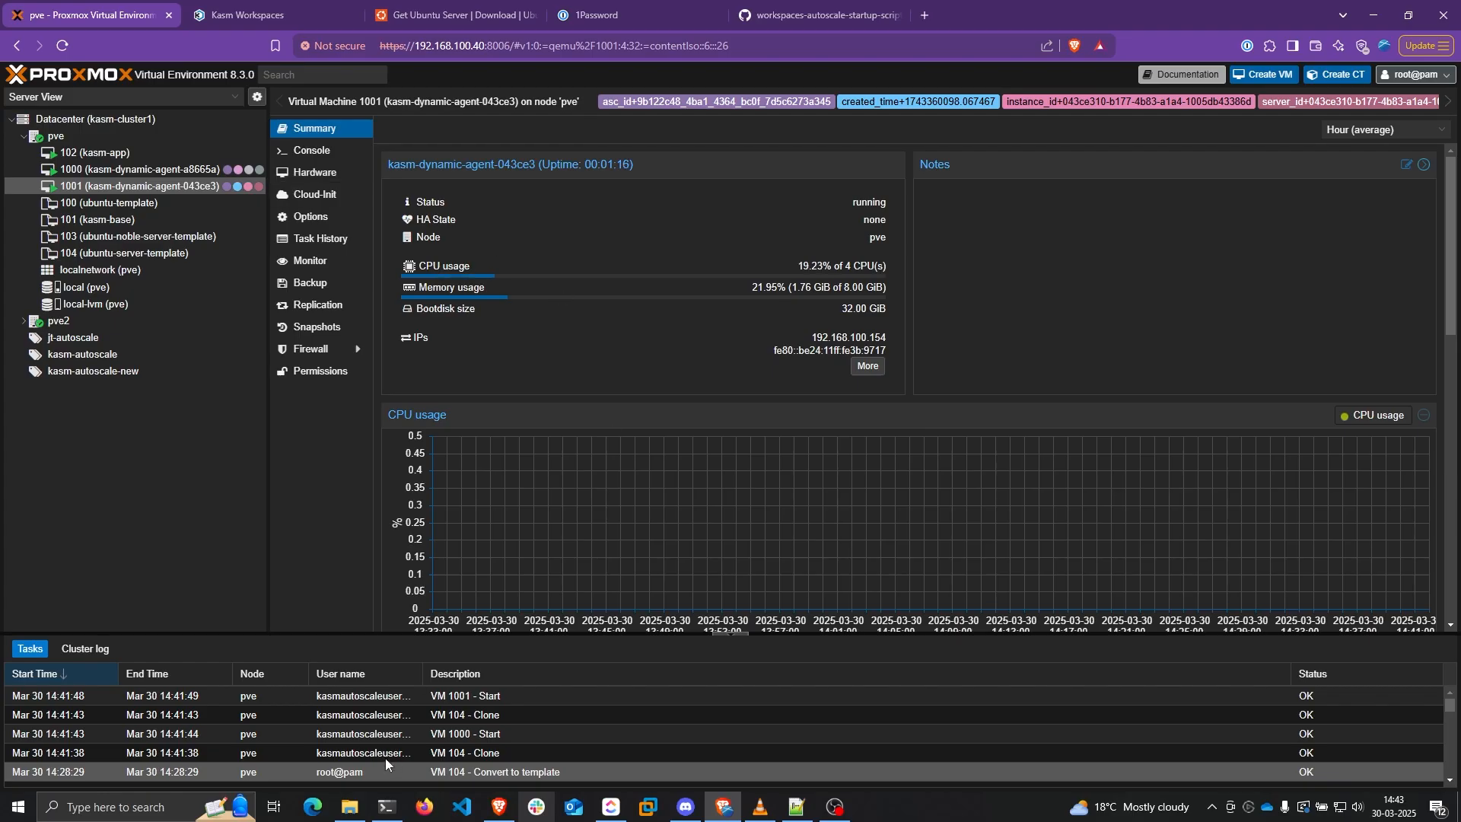
Show VM 1000's summary and open a fresh PowerShell tab in Windows Terminal
{"action": "left_click", "coordinate": [152, 168]}
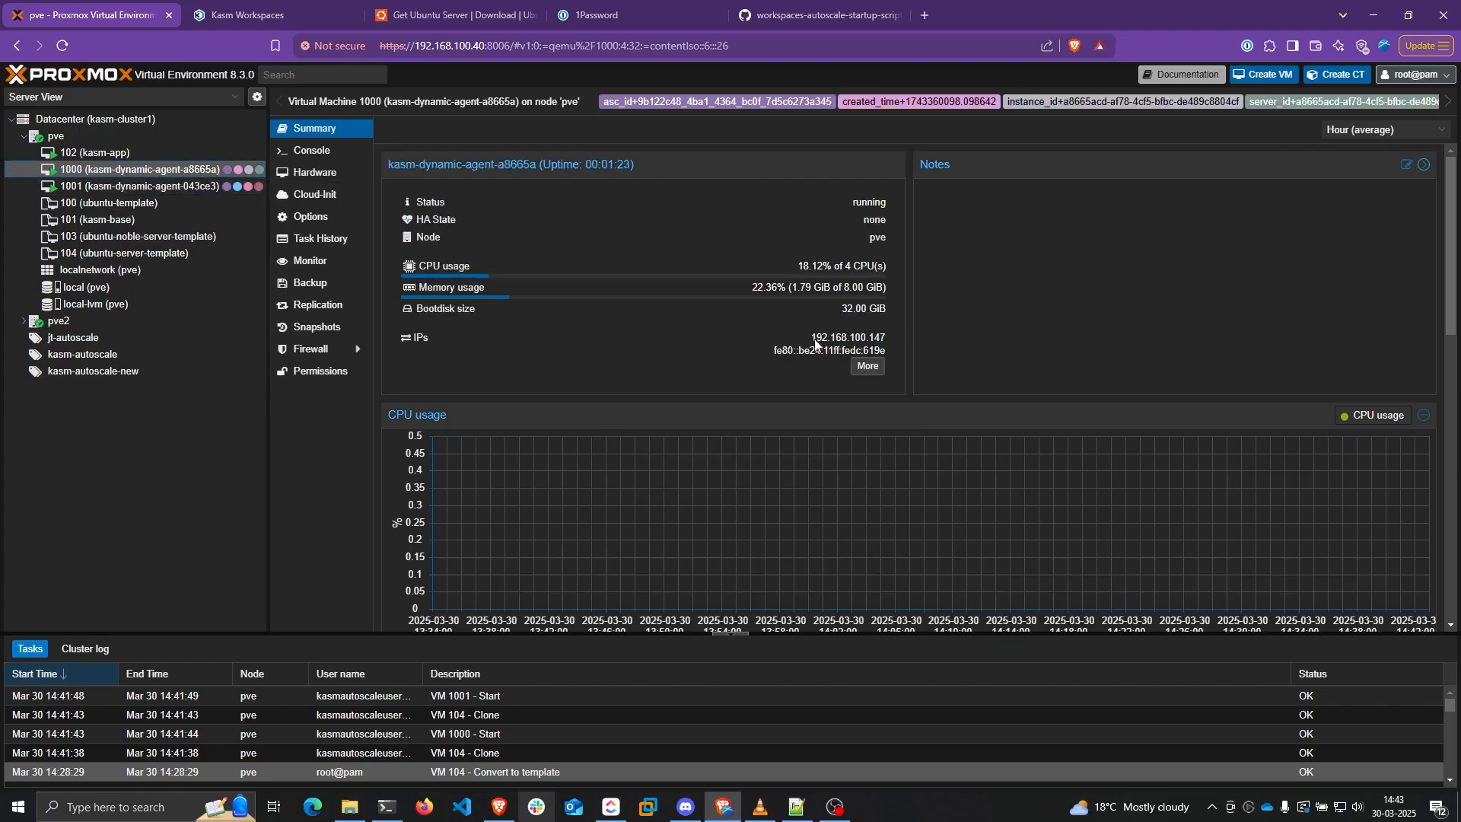
{"action": "left_click", "coordinate": [386, 807]}
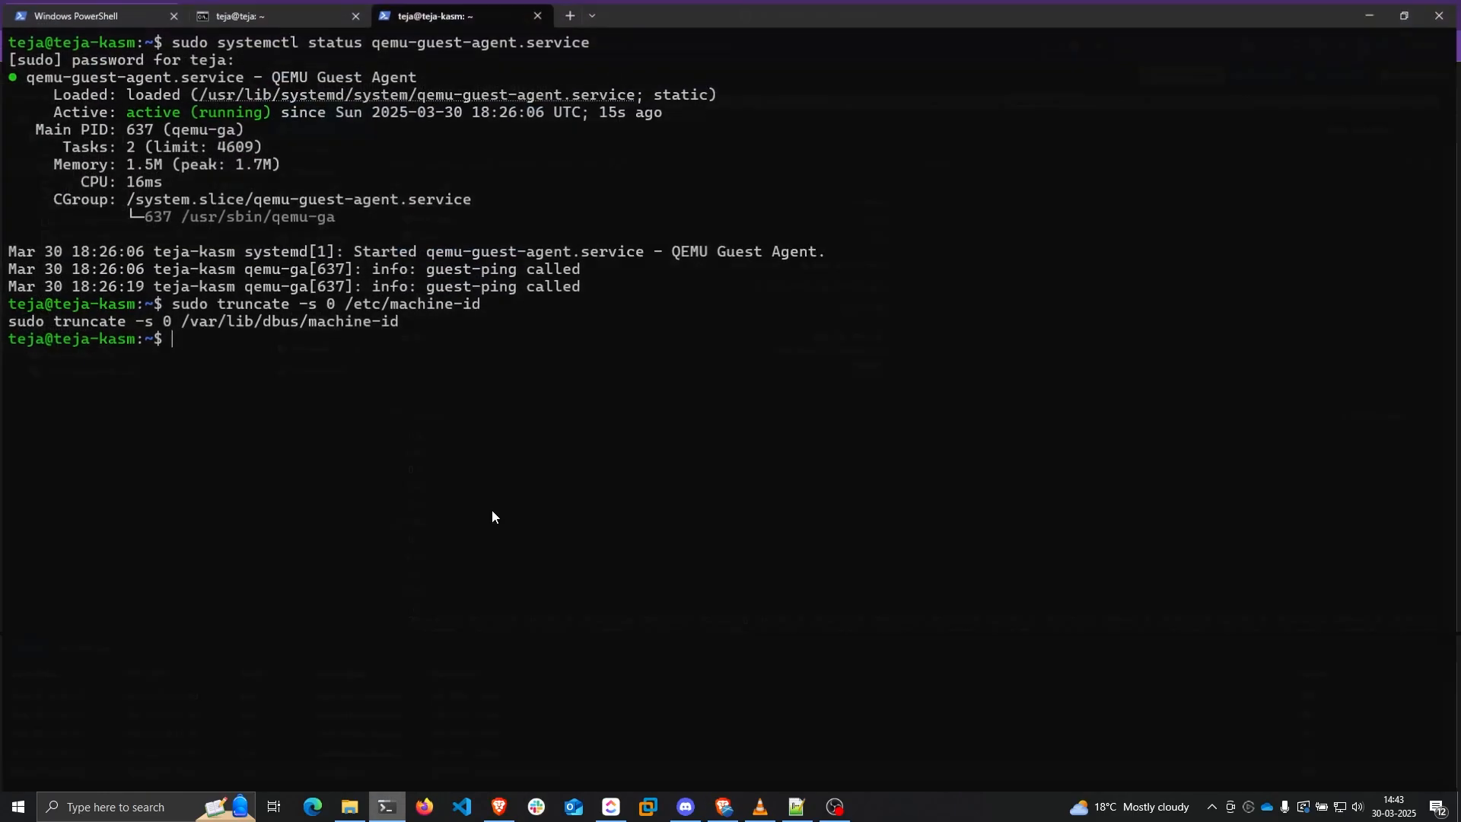
{"action": "left_click", "coordinate": [567, 17]}
{"action": "left_click", "coordinate": [538, 11]}
{"action": "left_click_drag", "start_coordinate": [867, 3], "coordinate": [603, 378]}
SSH into agent 192.168.100.147 and list /tmp to find the startup script and kasm_install log
{"action": "type", "text": "s"}
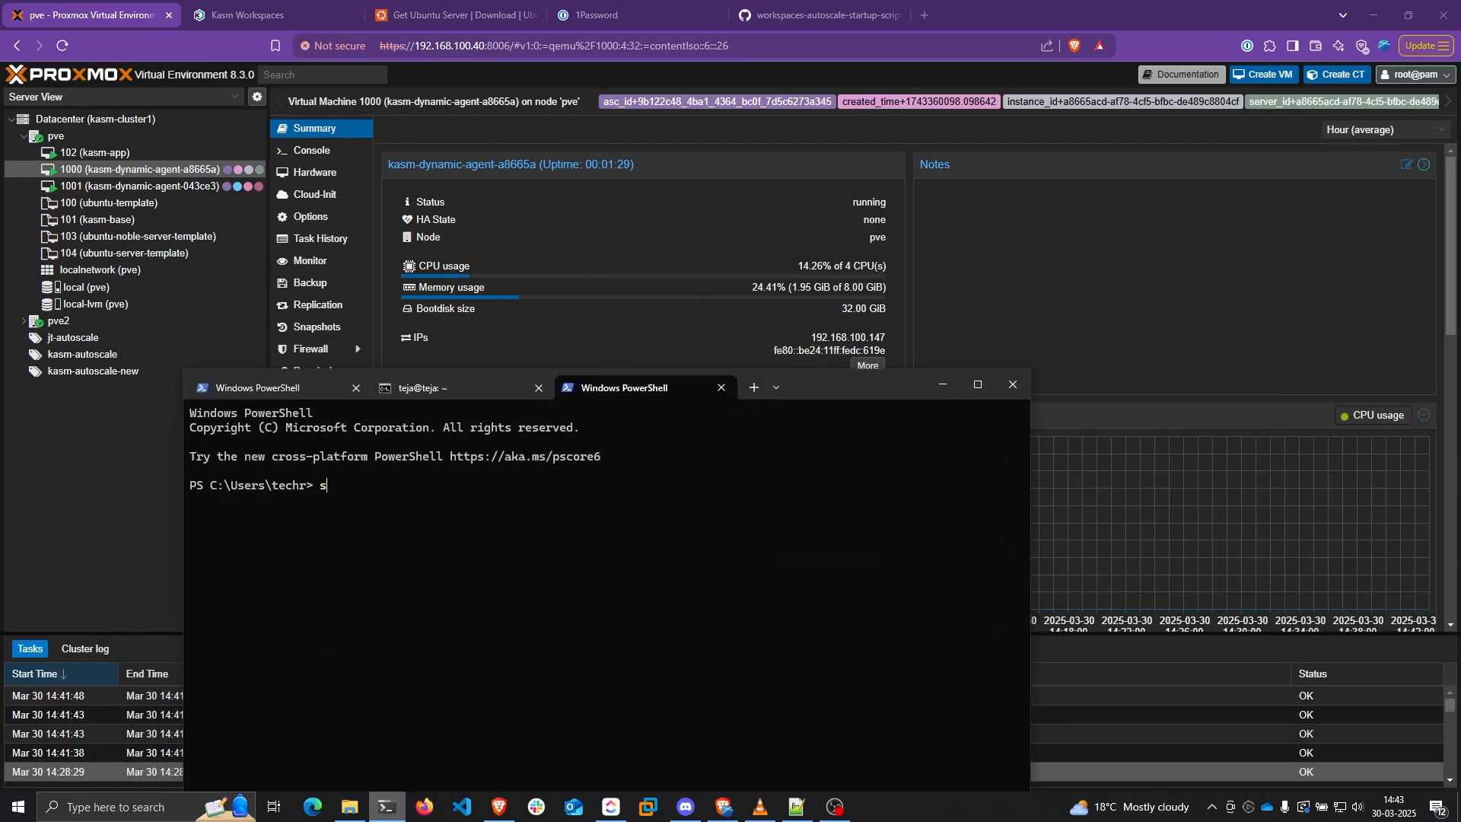
{"action": "type", "text": "sh teja@"}
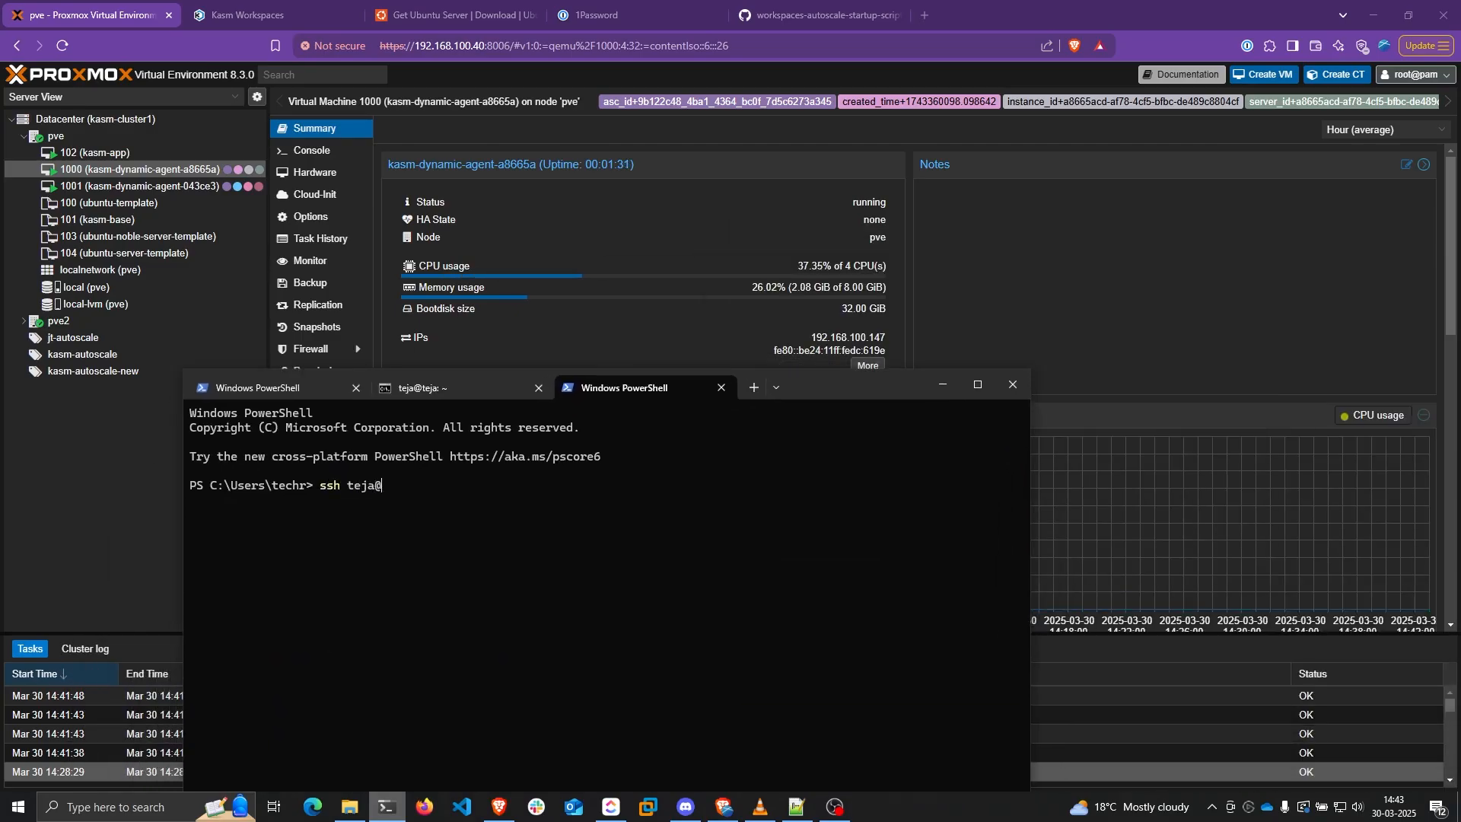
{"action": "type", "text": "192.168.100.13"}
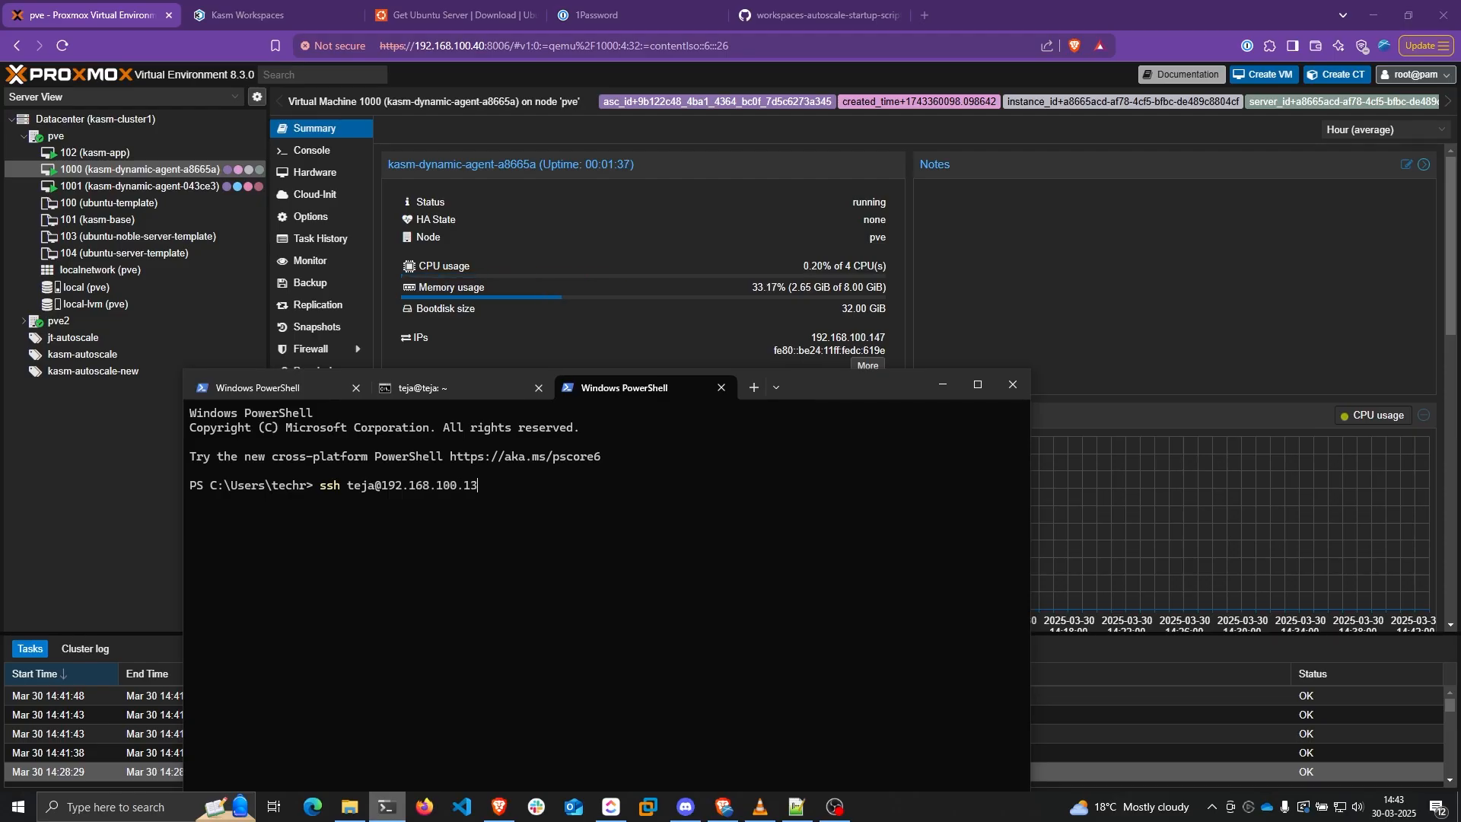
{"action": "key", "text": "BackSpace"}
{"action": "type", "text": "47"}
{"action": "key", "text": "Return"}
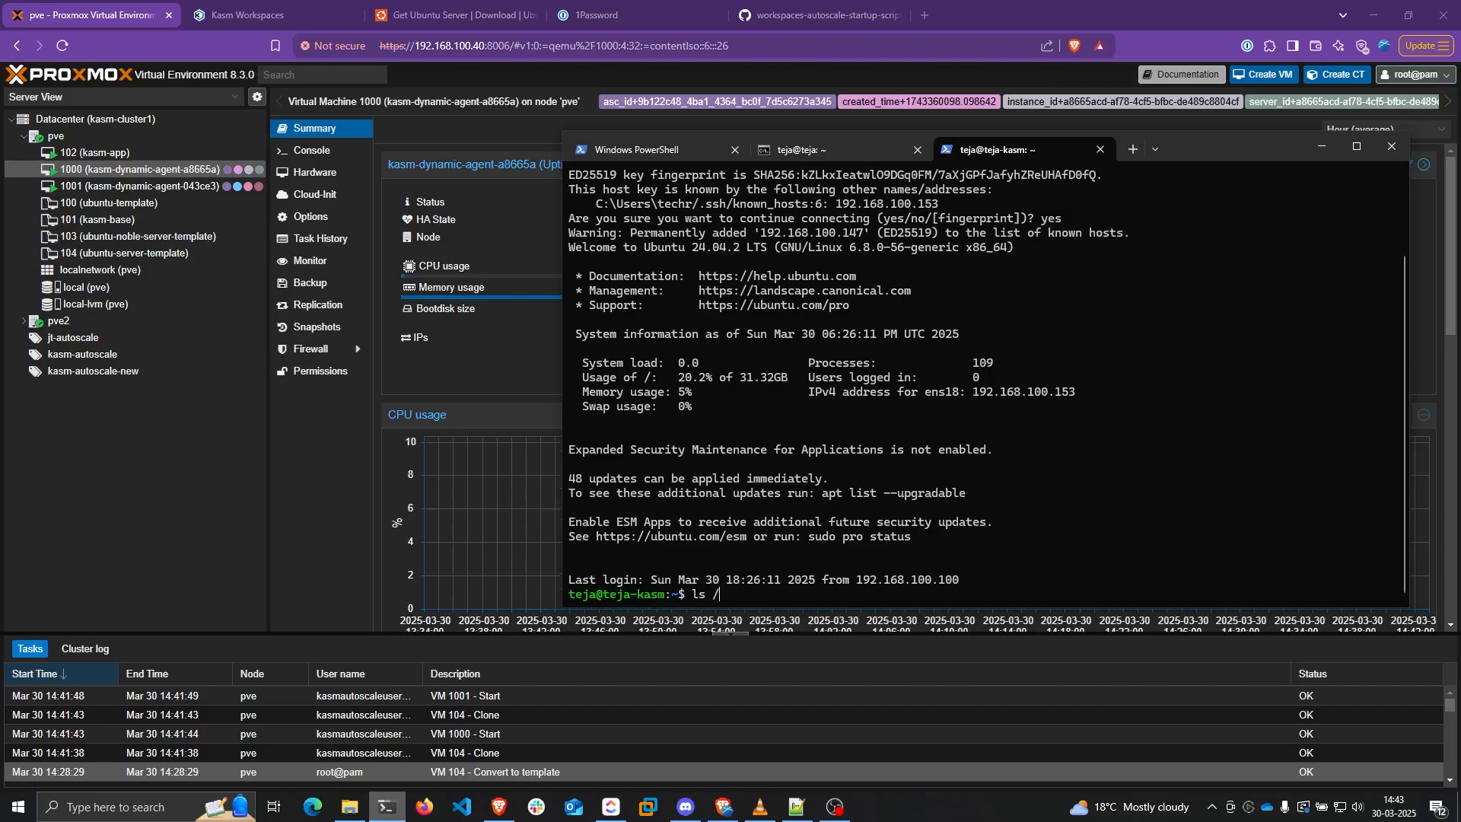
{"action": "type", "text": "tmp"}
{"action": "key", "text": "Return"}
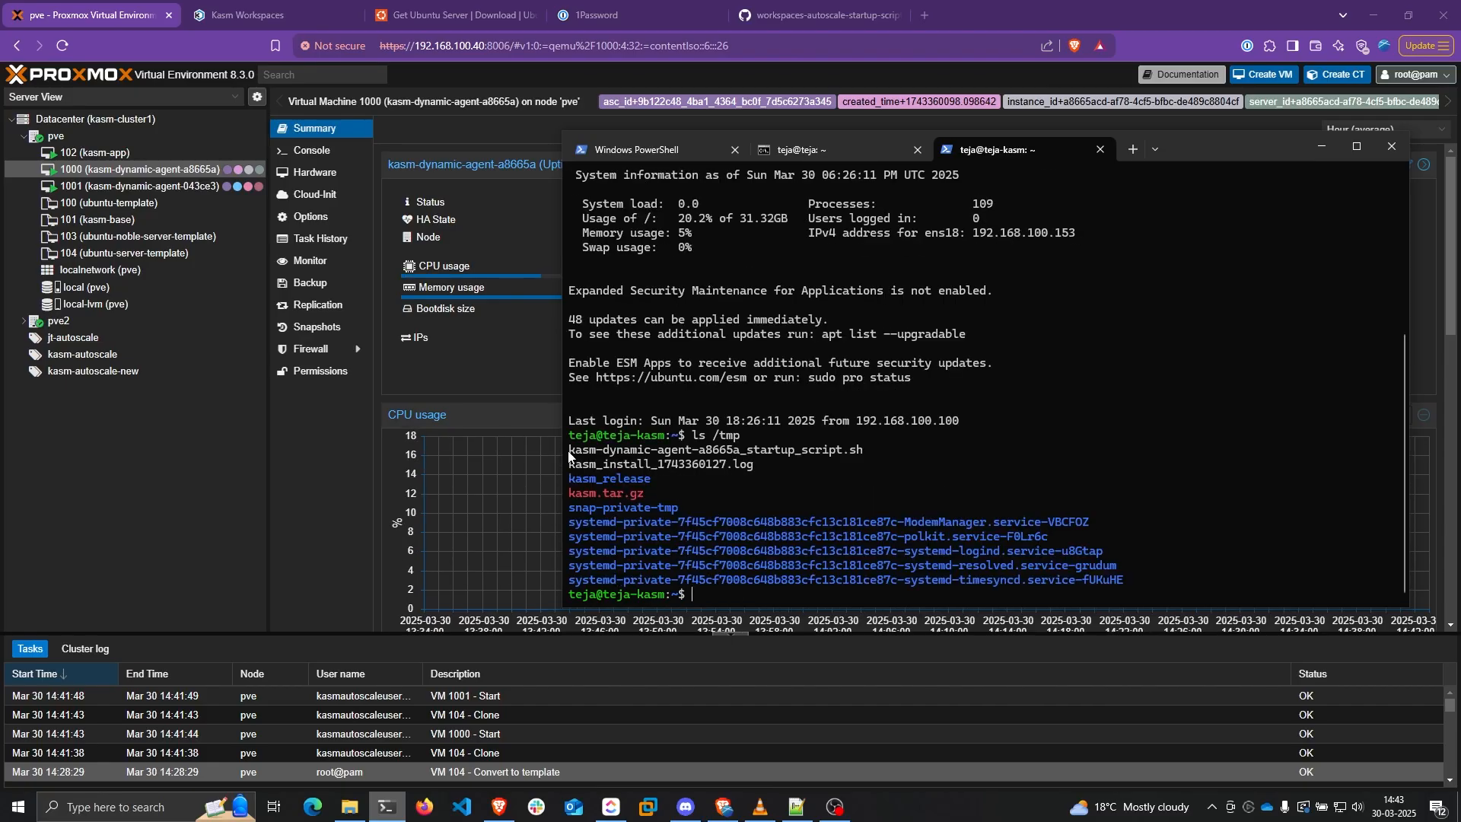
{"action": "left_click_drag", "start_coordinate": [569, 451], "coordinate": [750, 463]}
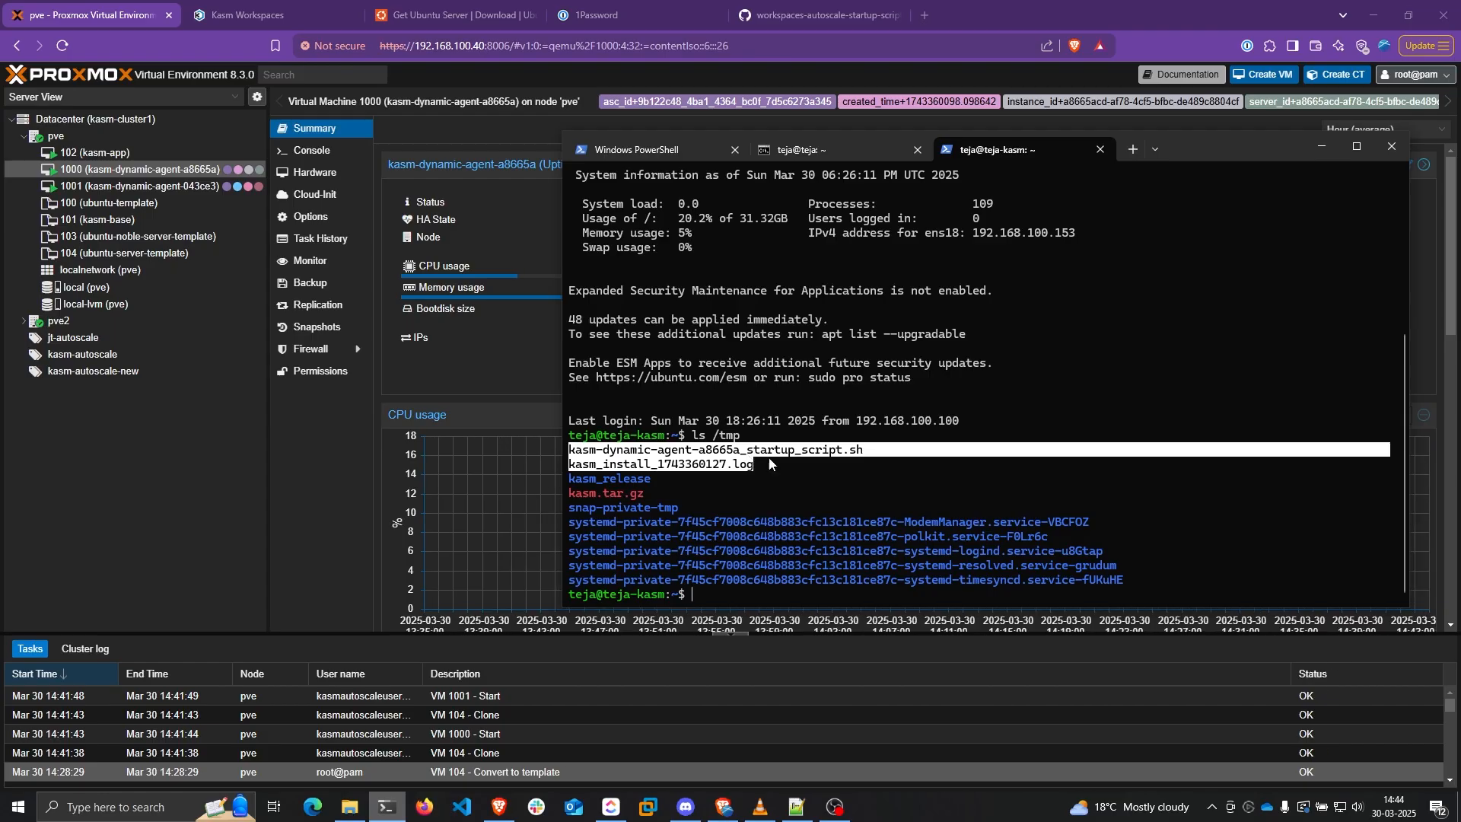
{"action": "left_click", "coordinate": [259, 15]}
{"action": "left_click", "coordinate": [262, 302]}
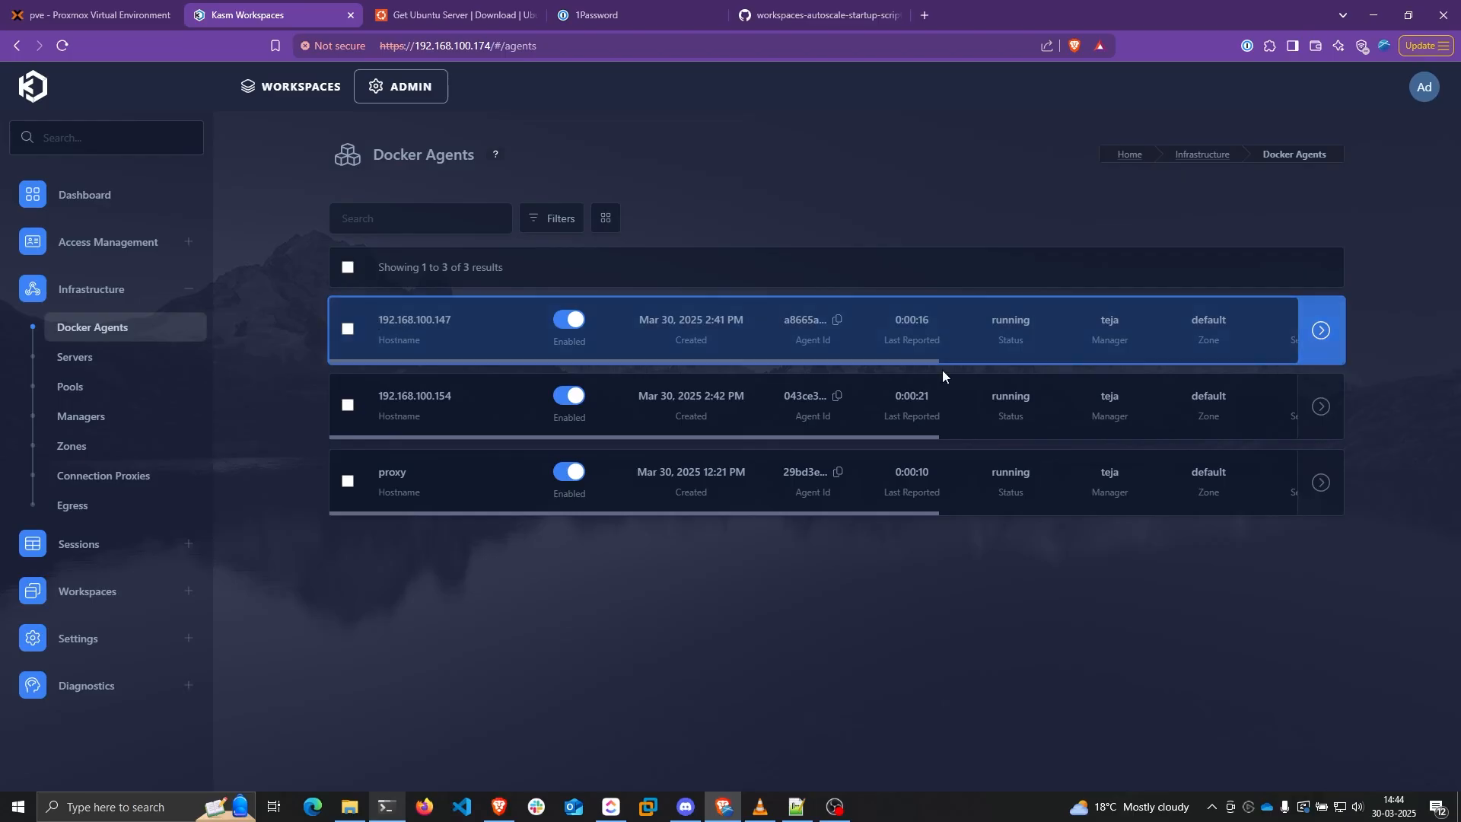
{"action": "double_click", "coordinate": [989, 322]}
{"action": "left_click_drag", "start_coordinate": [997, 395], "coordinate": [1067, 396]}
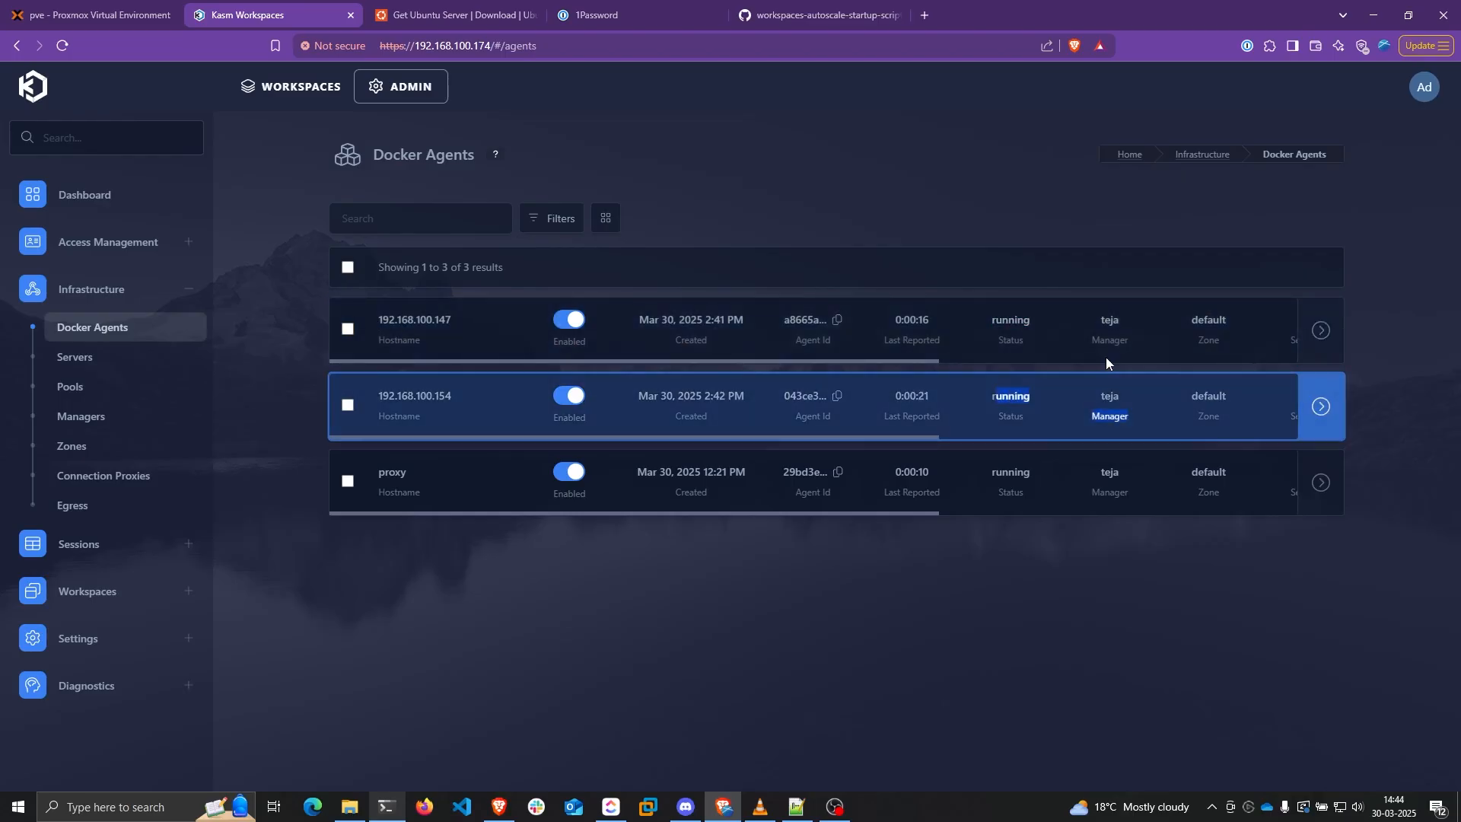
{"action": "scroll", "coordinate": [1101, 343], "scroll_direction": "right", "scroll_amount": 4}
{"action": "scroll", "coordinate": [951, 344], "scroll_direction": "left", "scroll_amount": 4}
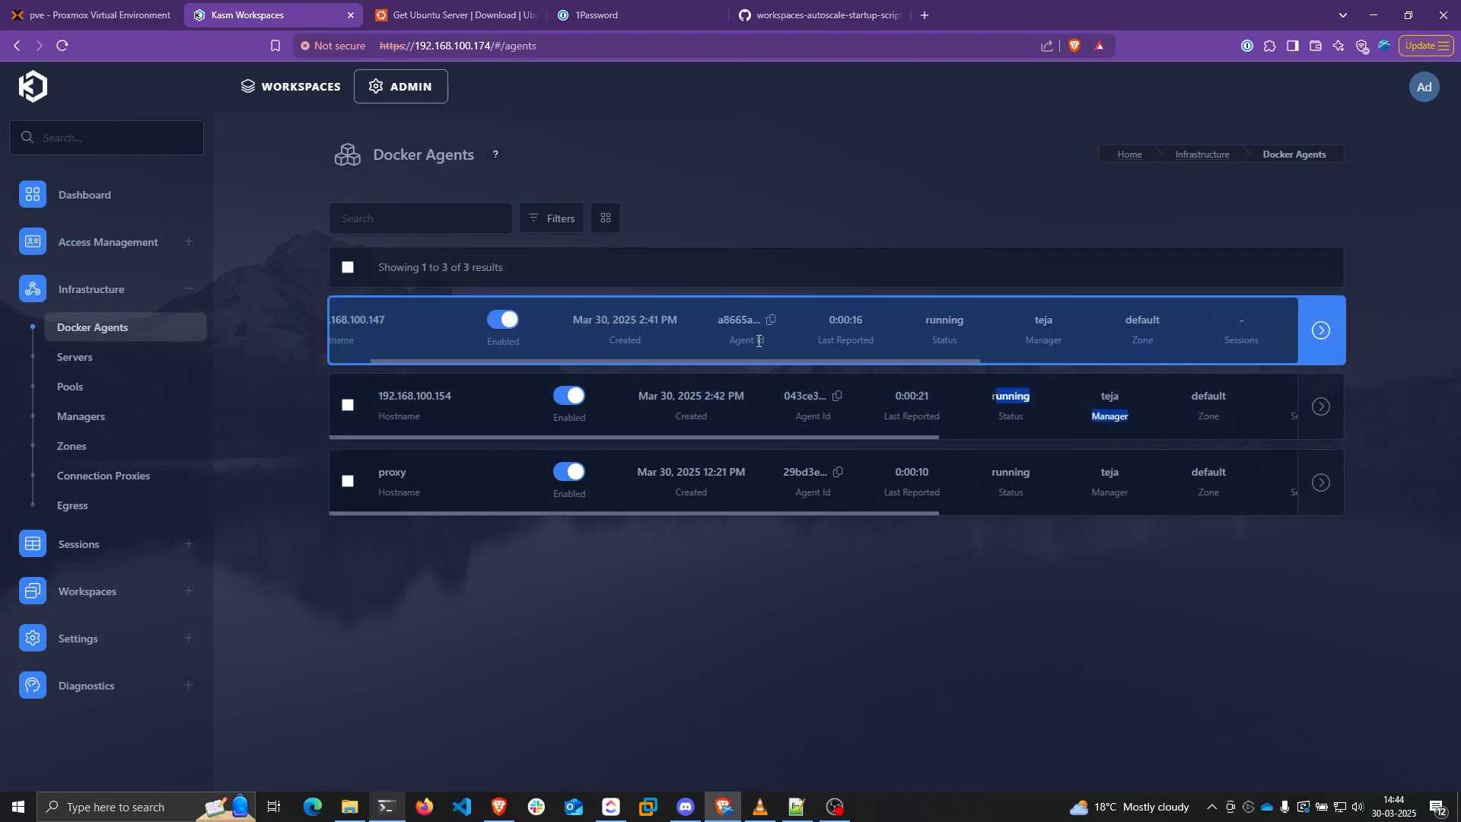
{"action": "left_click_drag", "start_coordinate": [894, 321], "coordinate": [929, 319]}
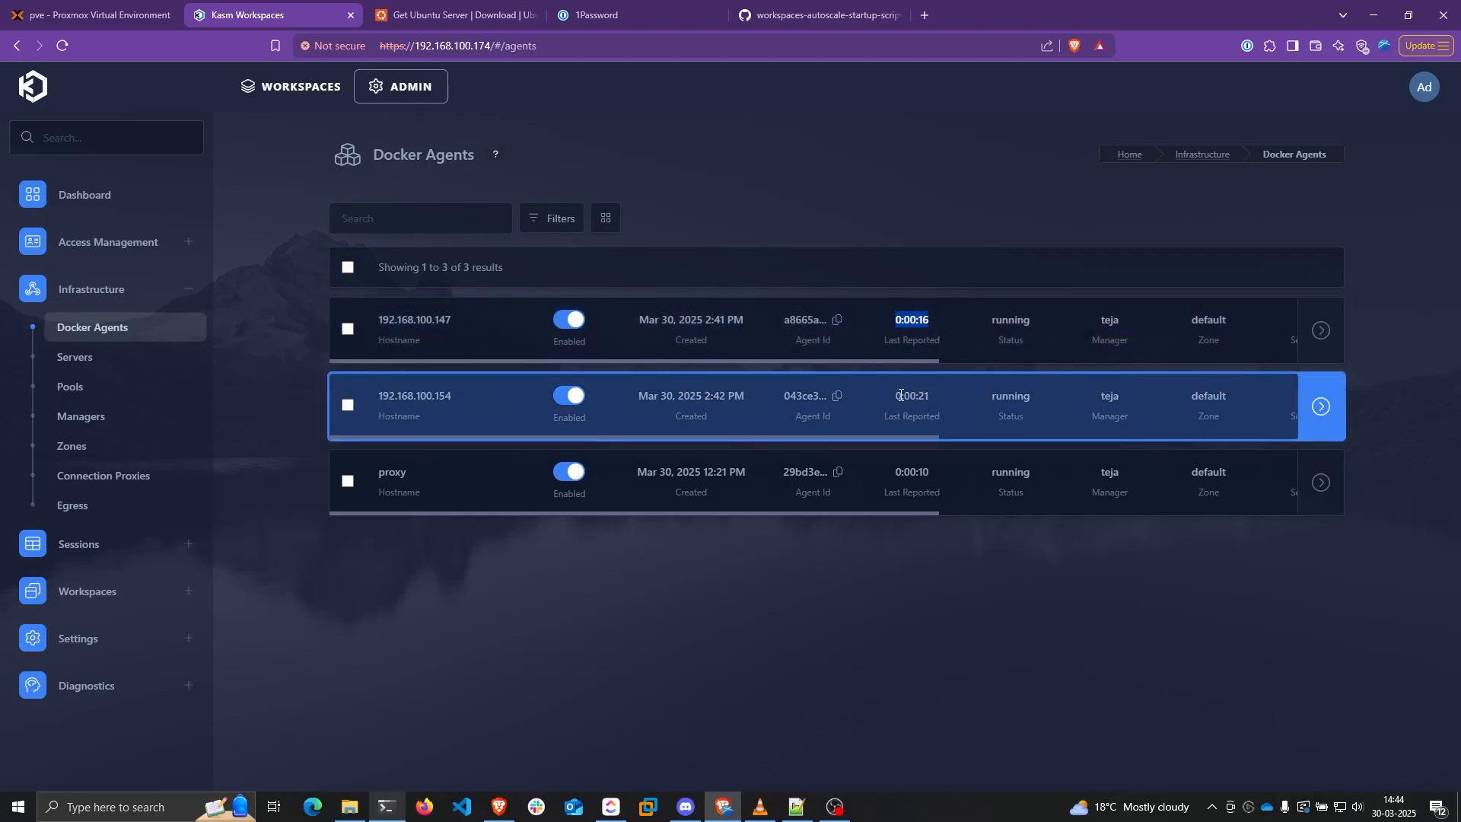
{"action": "left_click_drag", "start_coordinate": [903, 395], "coordinate": [933, 396]}
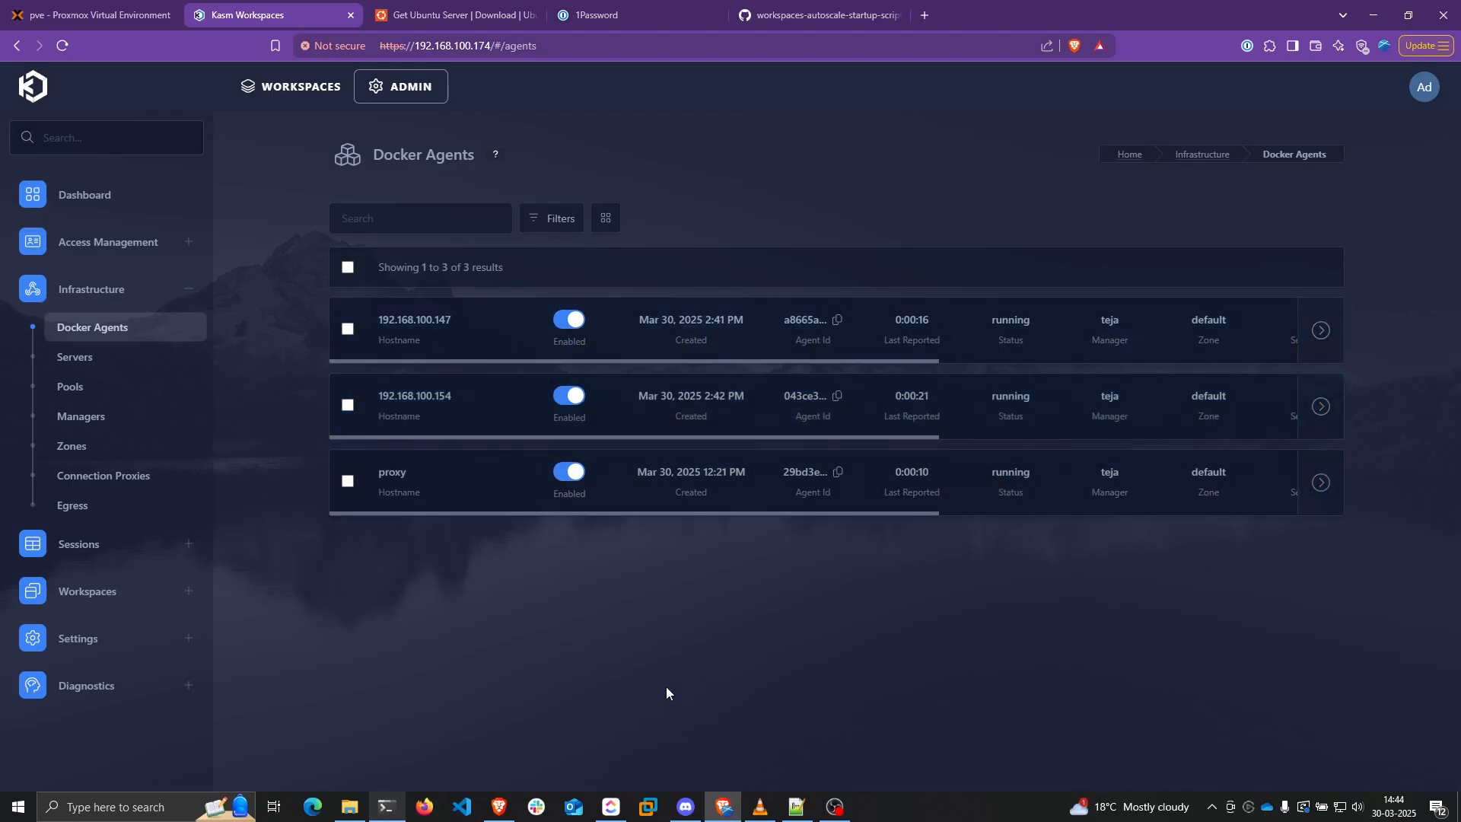
Run sudo docker ps on the agent to confirm kasm_proxy and kasmweb/agent:1.16.1 containers are up
{"action": "left_click", "coordinate": [387, 805]}
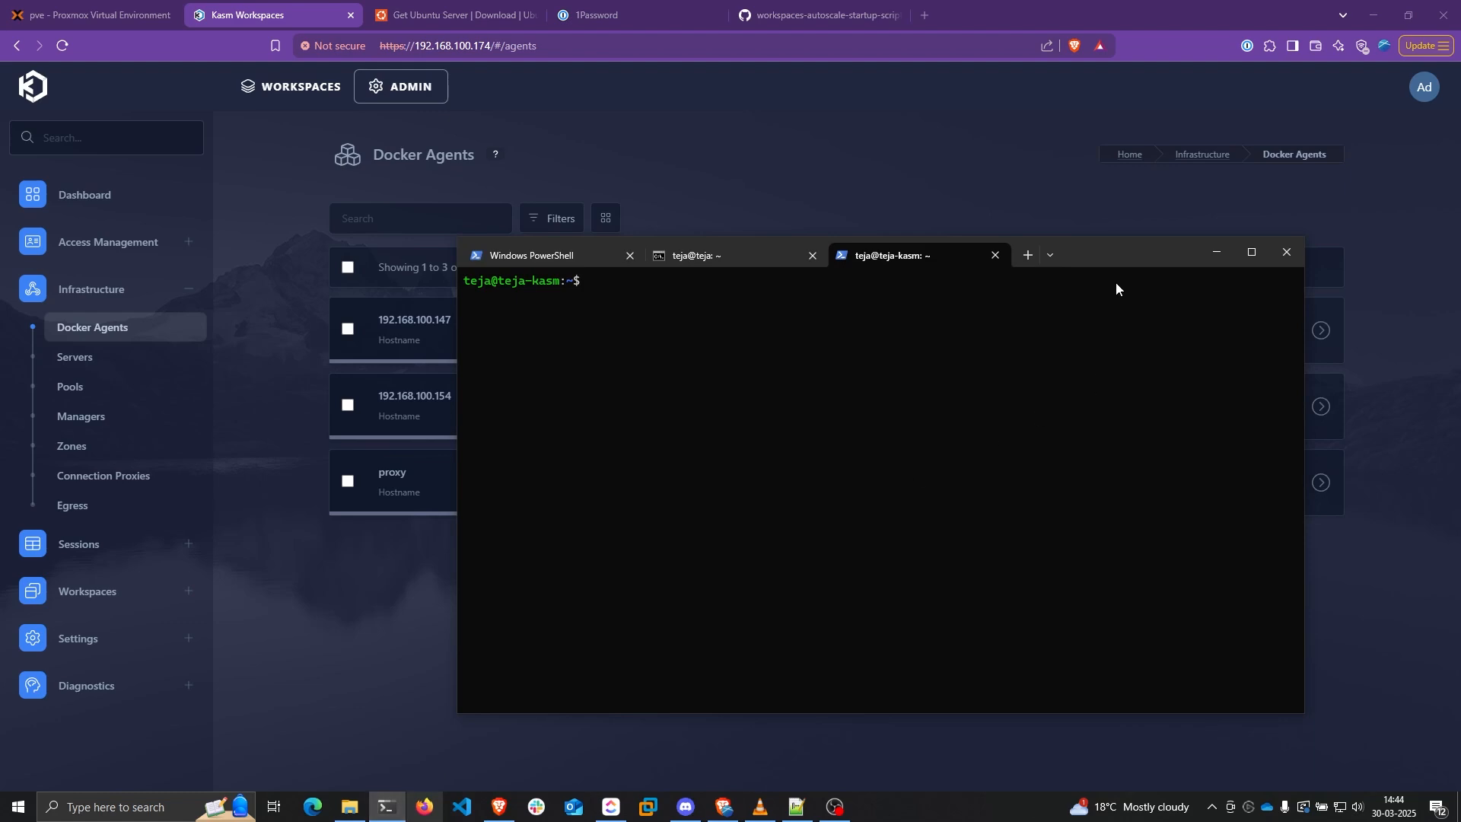
{"action": "type", "text": "sudo oc"}
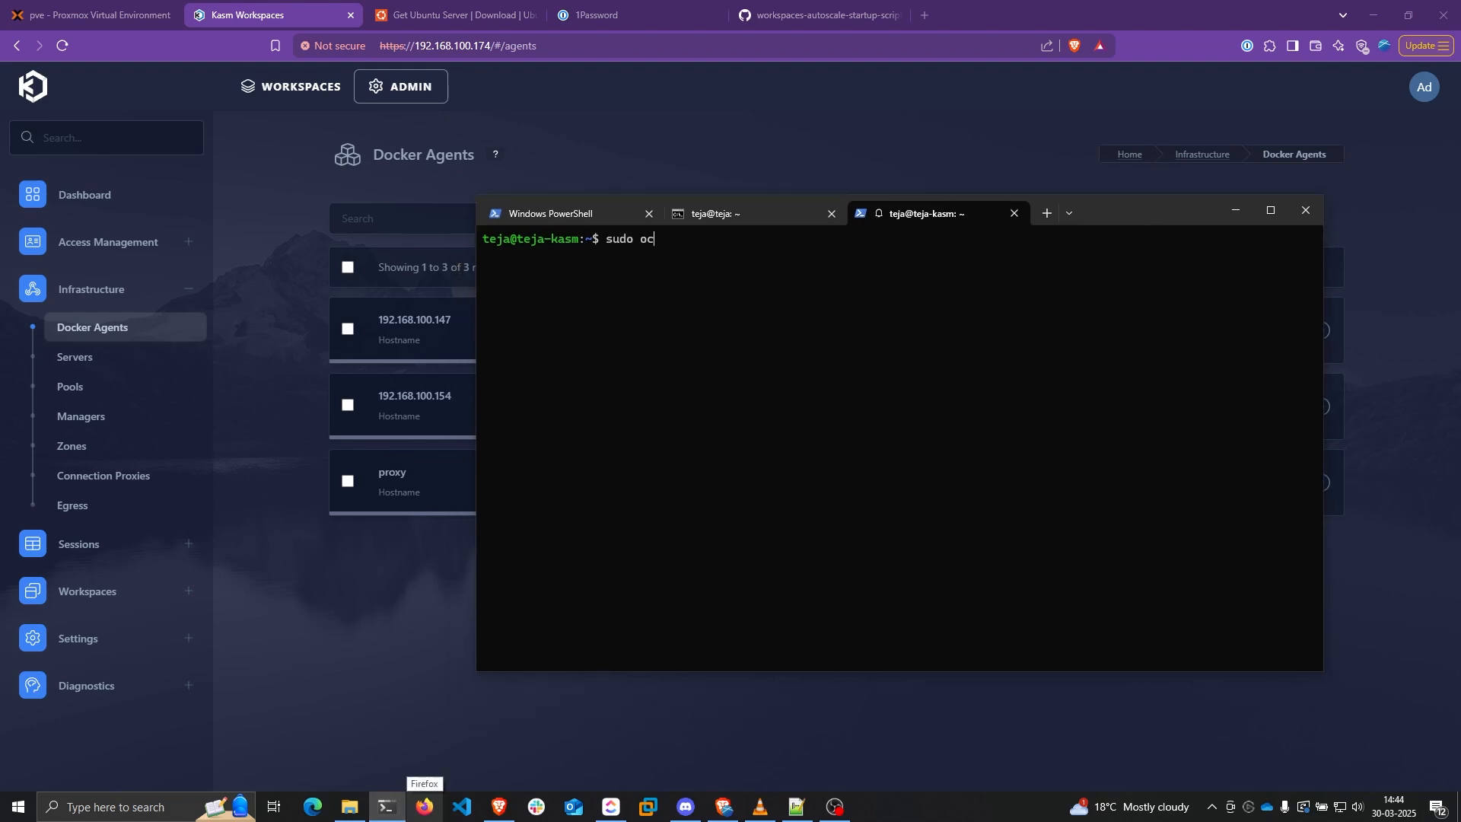
{"action": "key", "text": "BackSpace"}
{"action": "type", "text": "docker"}
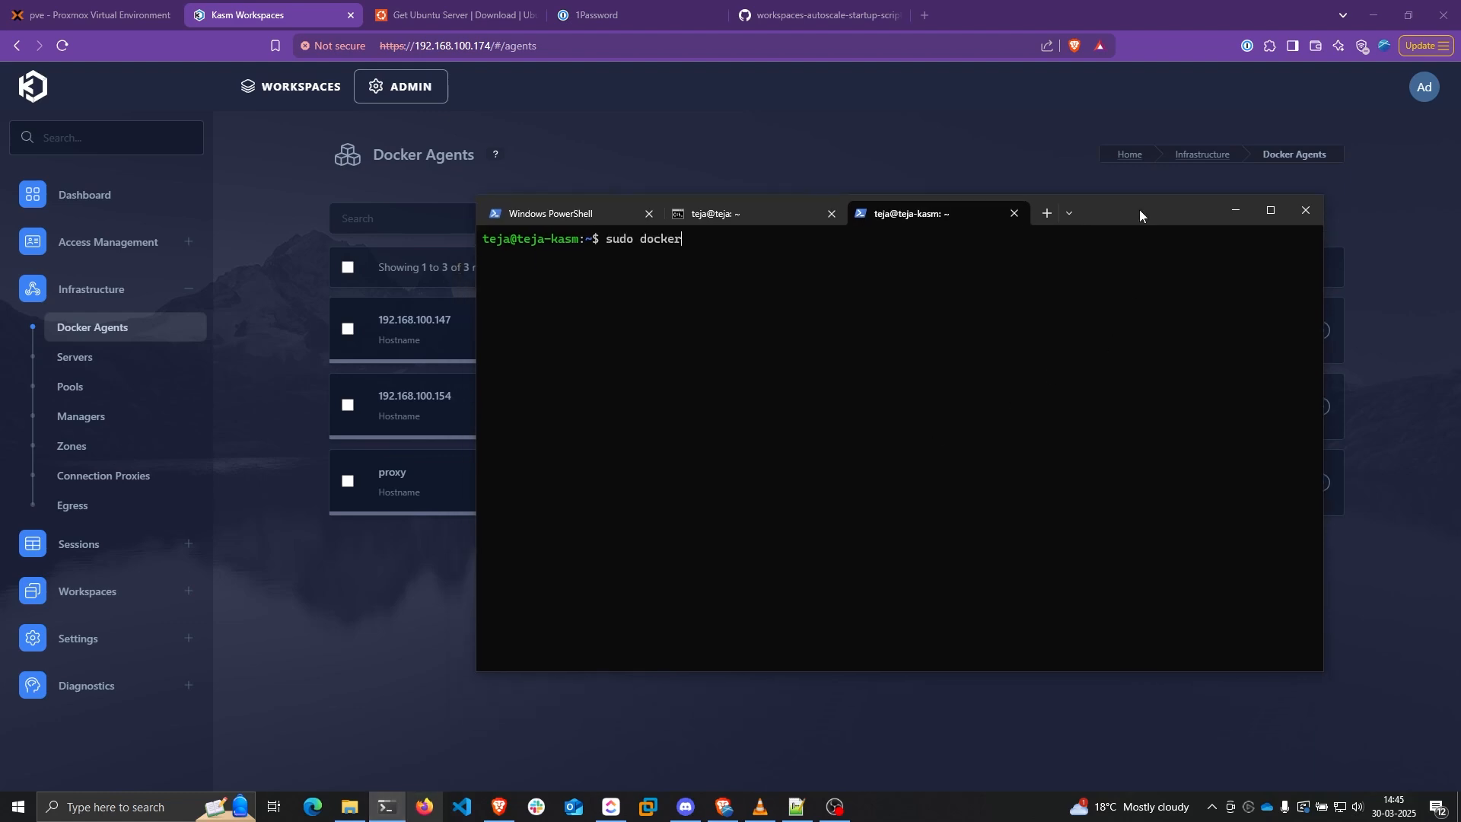
{"action": "type", "text": " ps"}
{"action": "key", "text": "Return"}
{"action": "key", "text": "Return"}
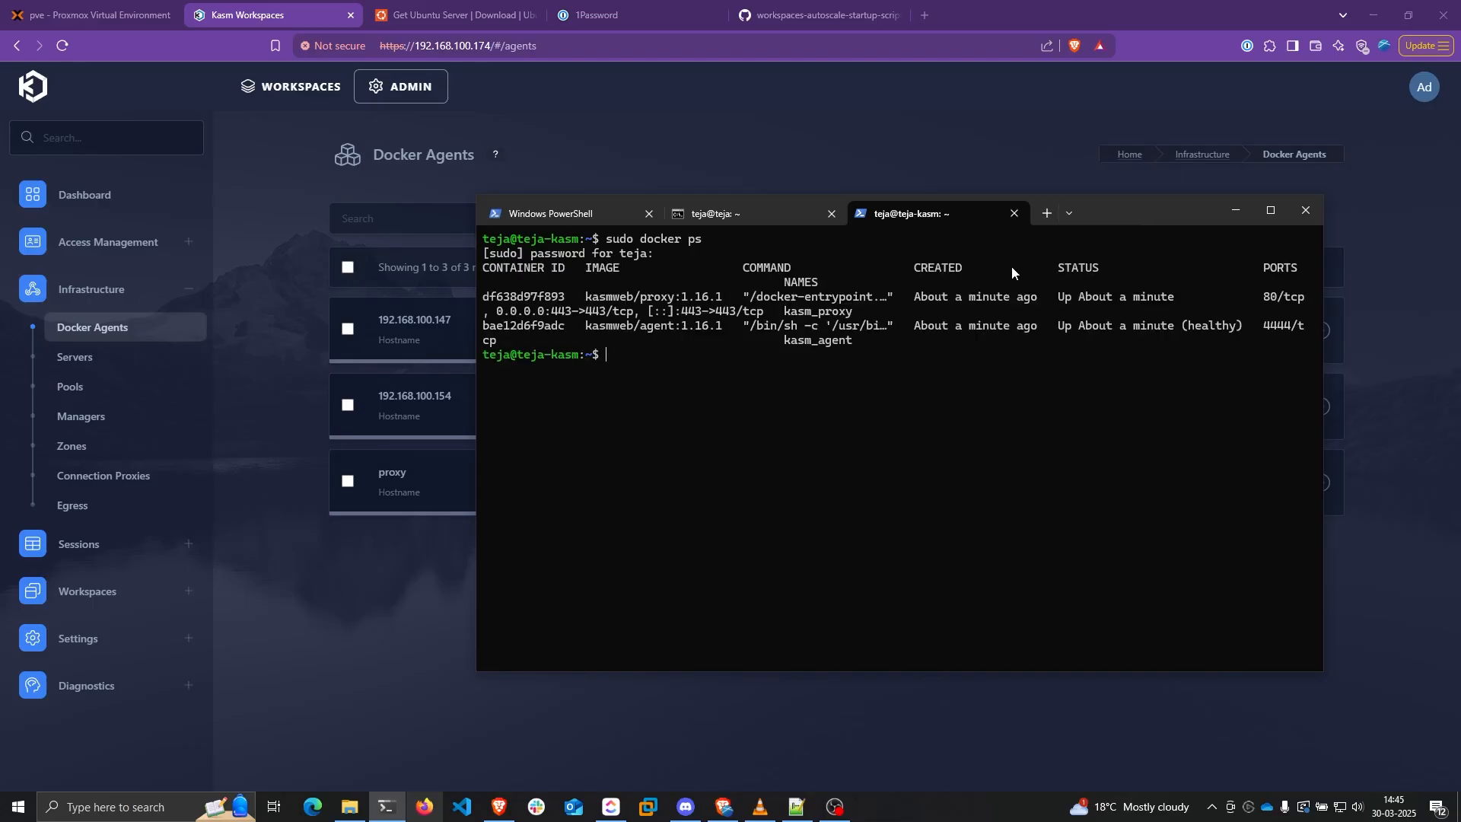
{"action": "key", "text": "ctrl+minus"}
{"action": "key", "text": "ctrl+minus"}
{"action": "key", "text": "ctrl+minus"}
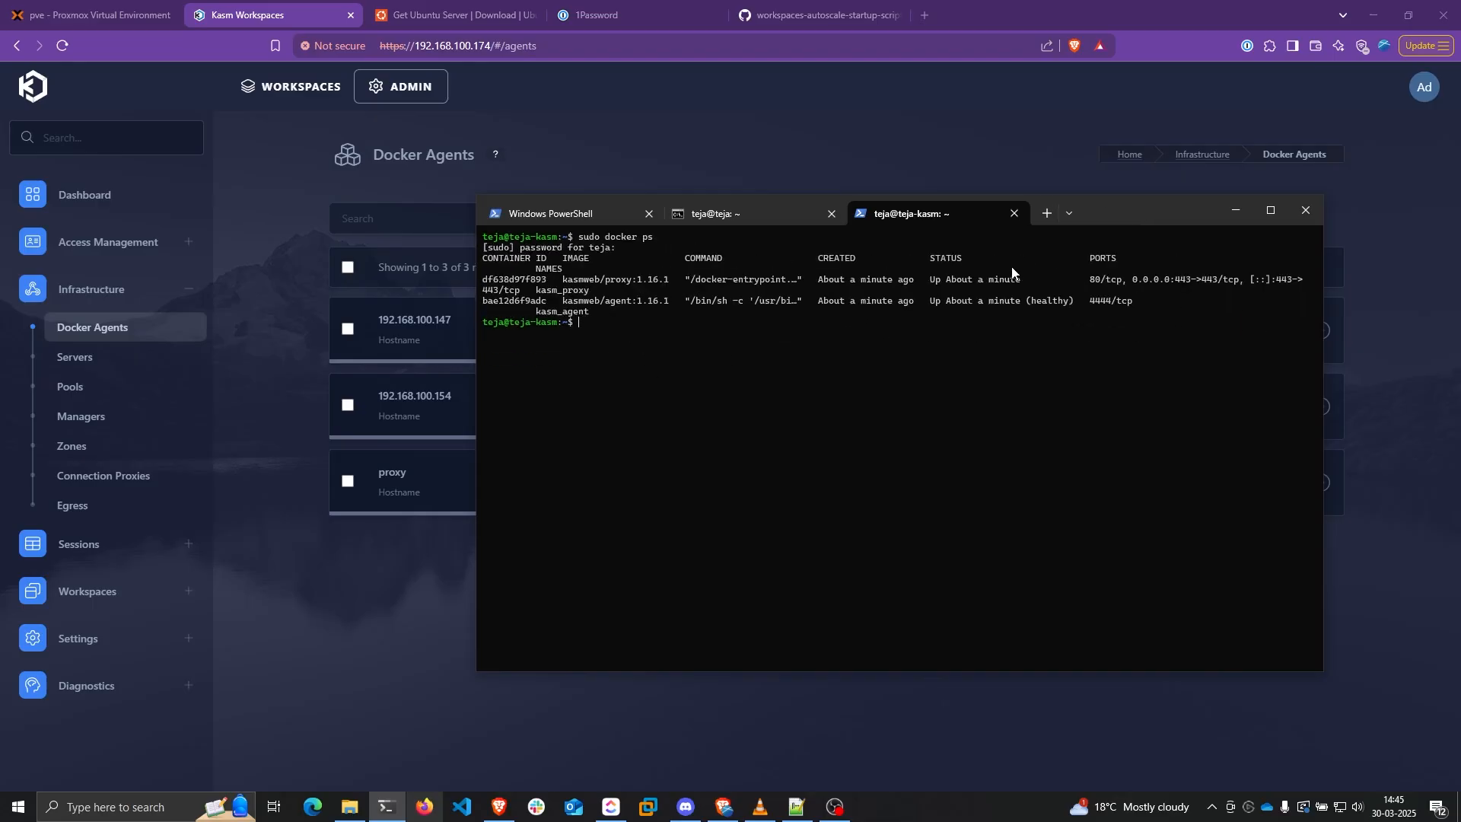
{"action": "left_click_drag", "start_coordinate": [565, 282], "coordinate": [668, 280]}
{"action": "left_click_drag", "start_coordinate": [564, 302], "coordinate": [665, 303]}
{"action": "left_click", "coordinate": [387, 806]}
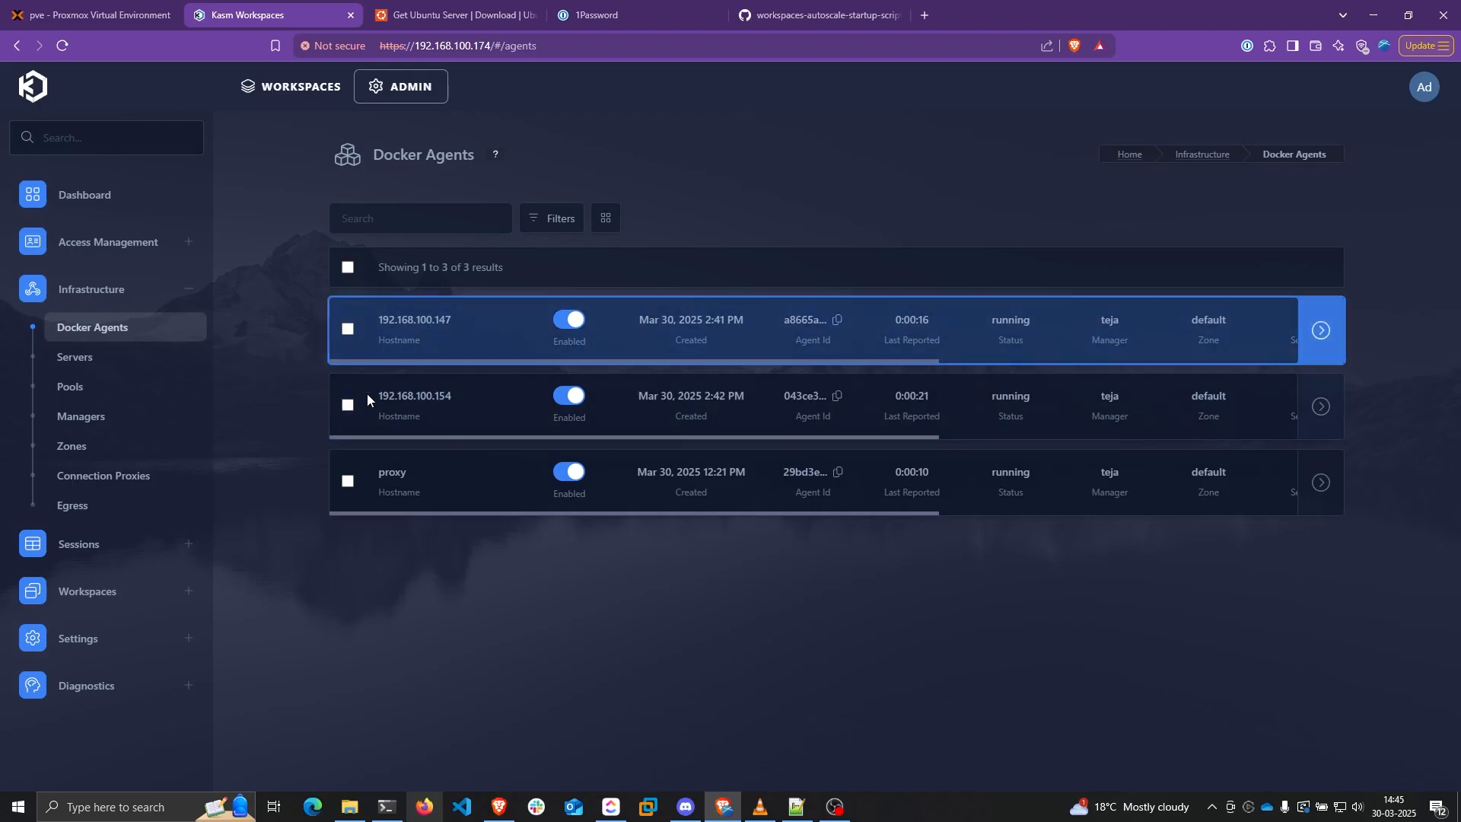
Search Kasm's logs for 'pul' and open the successful kasmweb/chrome:develop pull entry
{"action": "left_click", "coordinate": [320, 86]}
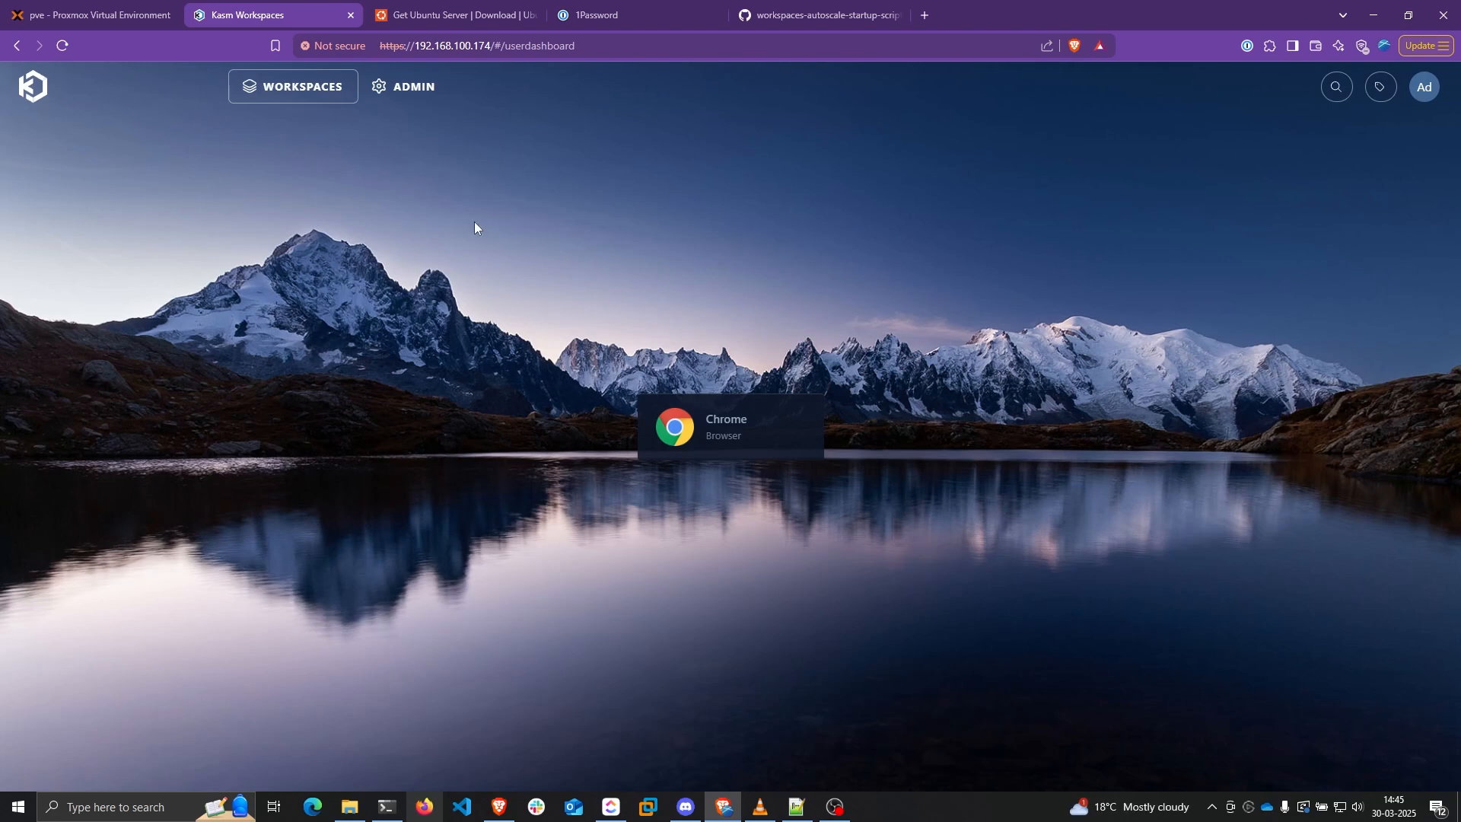
{"action": "left_click", "coordinate": [407, 86]}
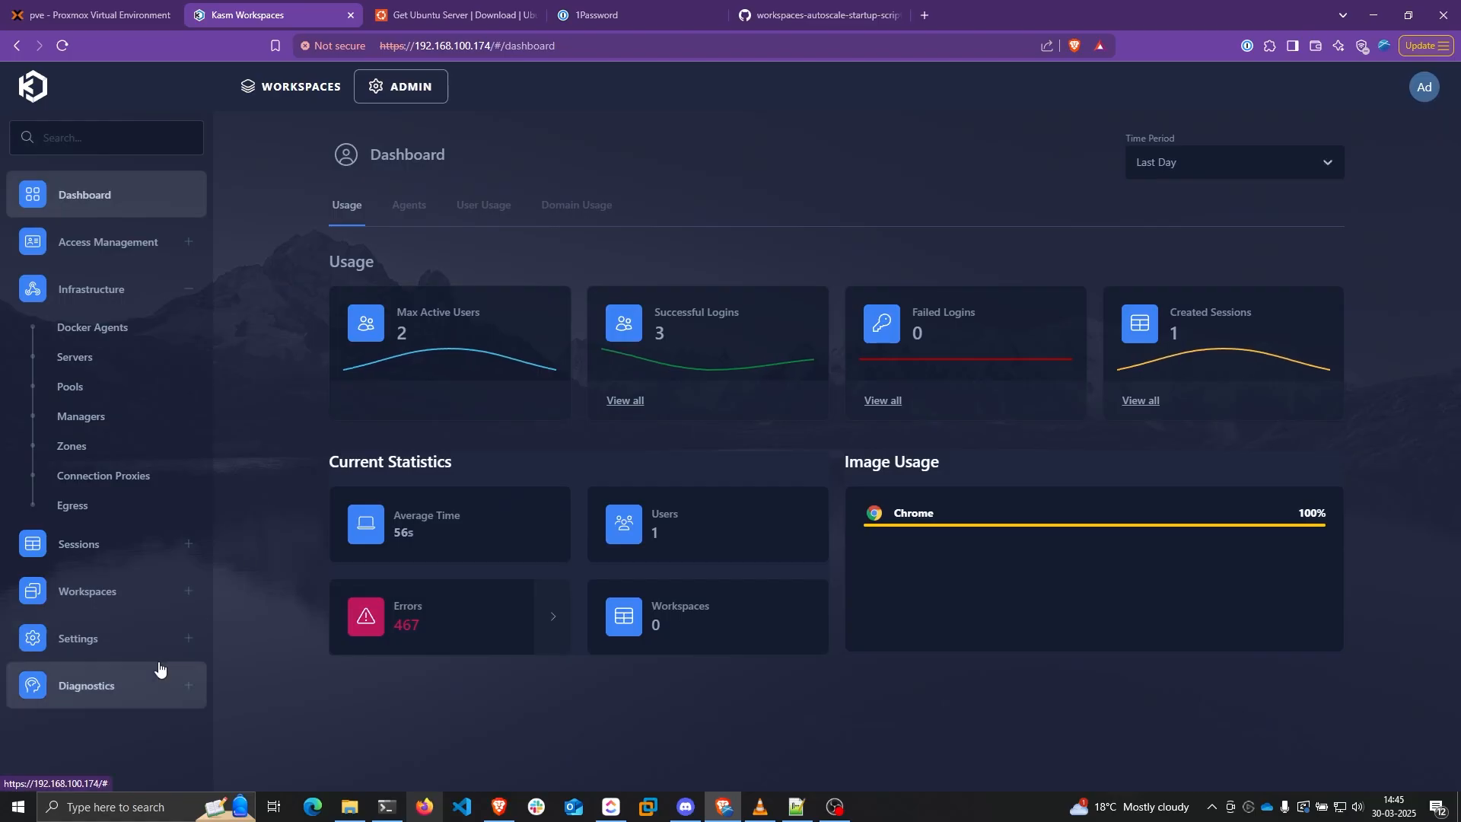
{"action": "left_click", "coordinate": [86, 686]}
{"action": "left_click", "coordinate": [125, 724]}
{"action": "left_click", "coordinate": [405, 351]}
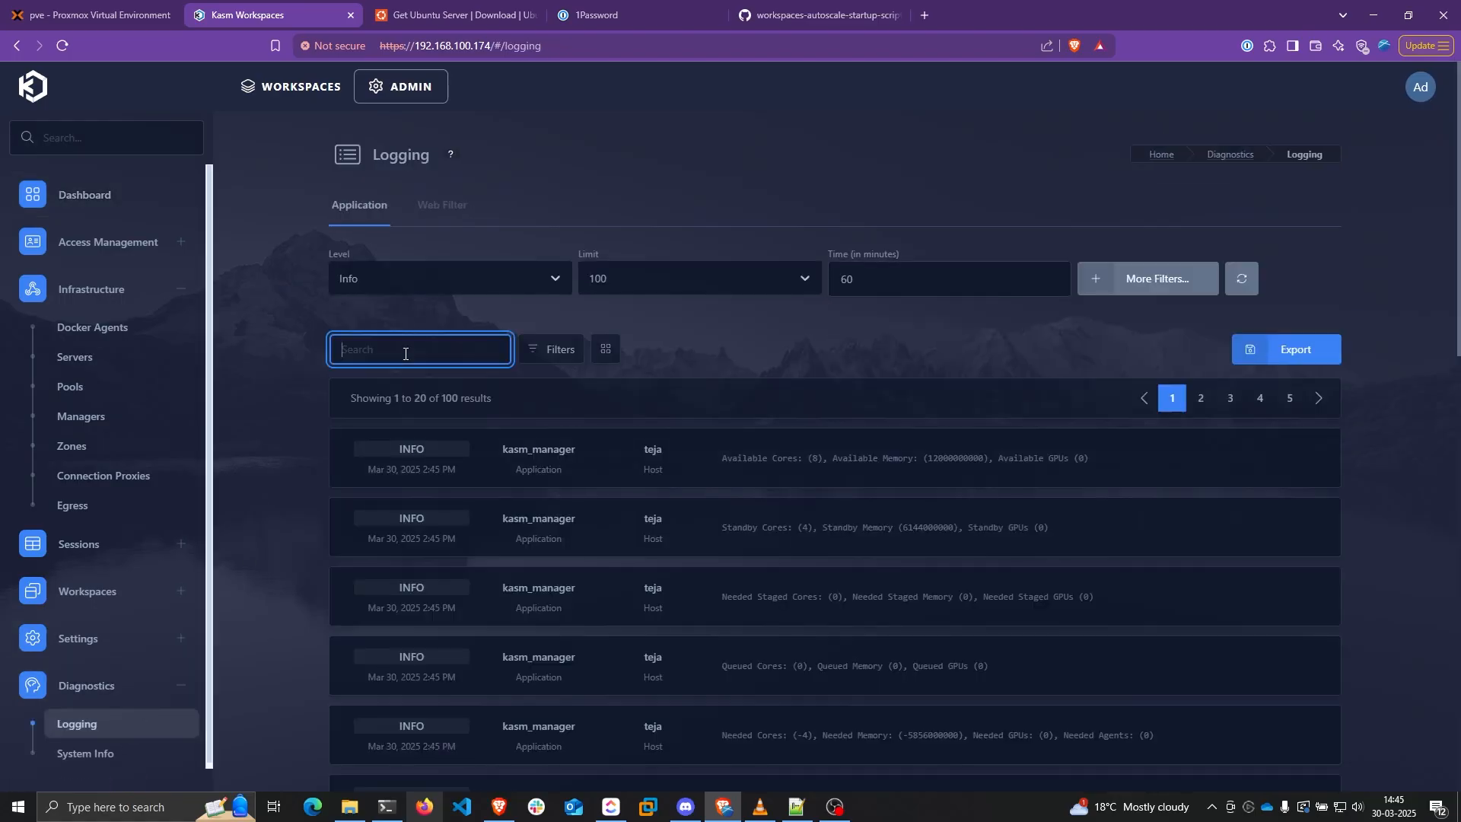
{"action": "type", "text": "pull"}
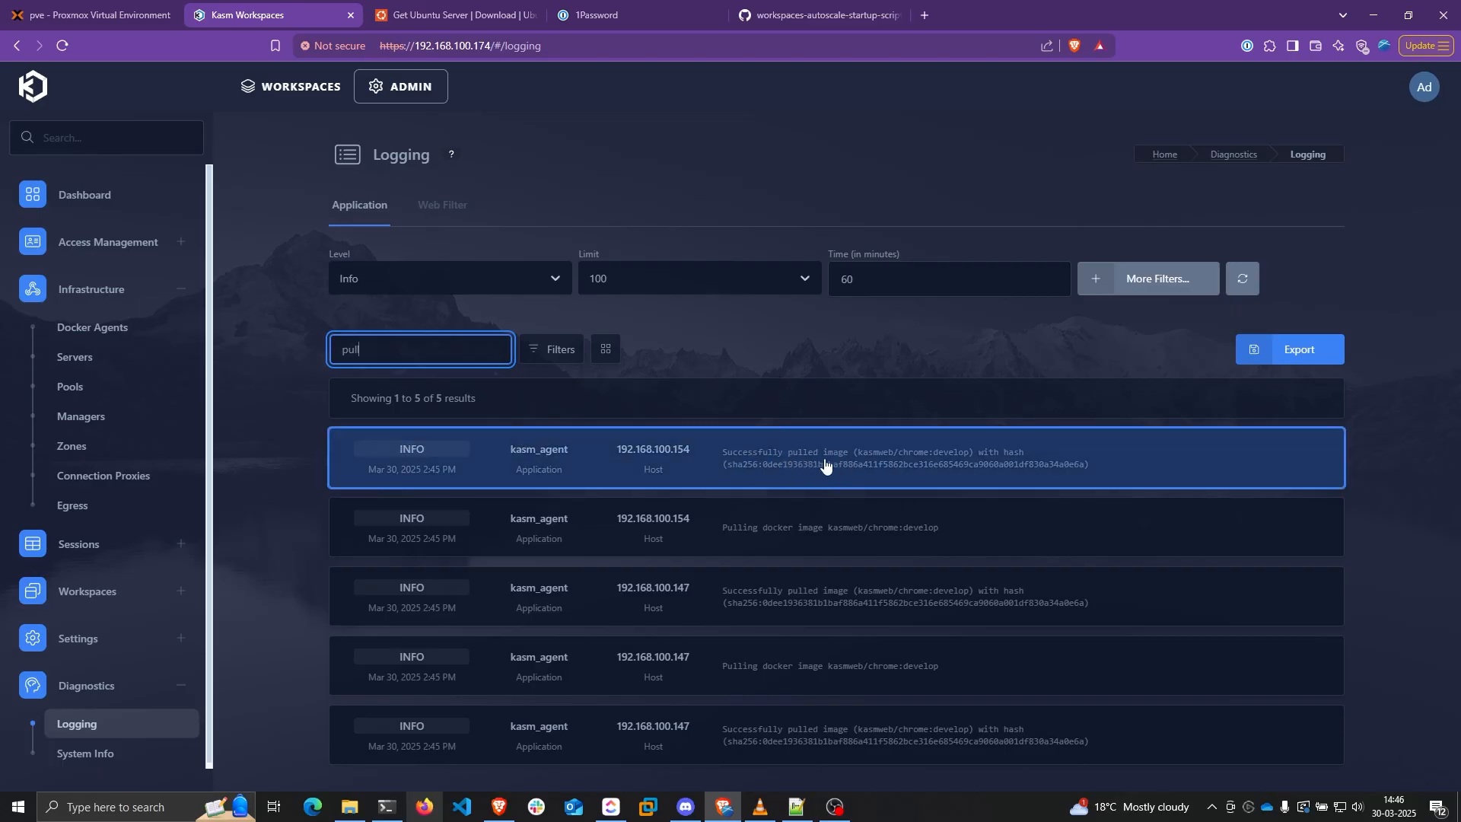
{"action": "left_click", "coordinate": [783, 465]}
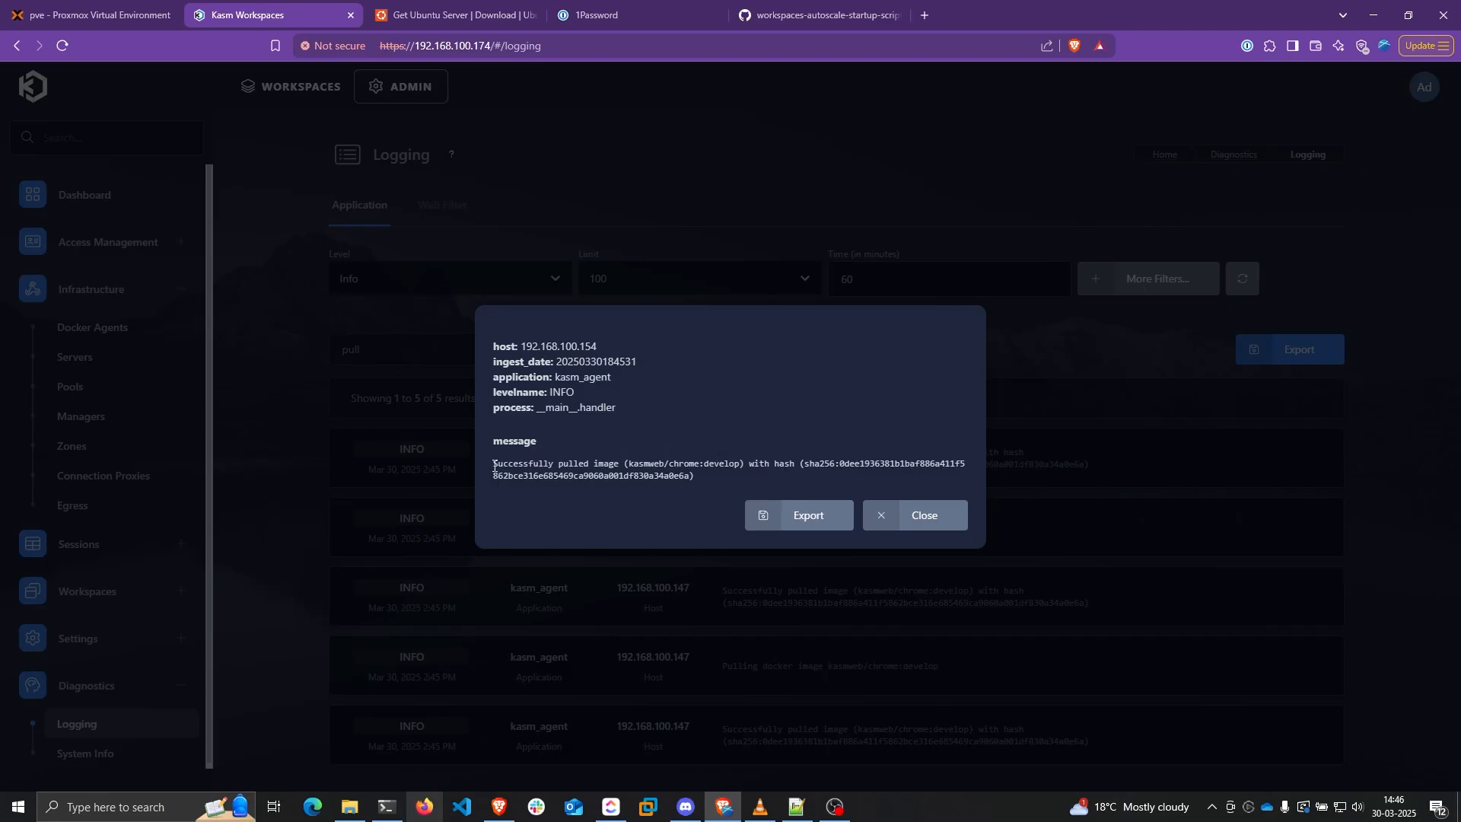
{"action": "left_click_drag", "start_coordinate": [494, 466], "coordinate": [744, 462]}
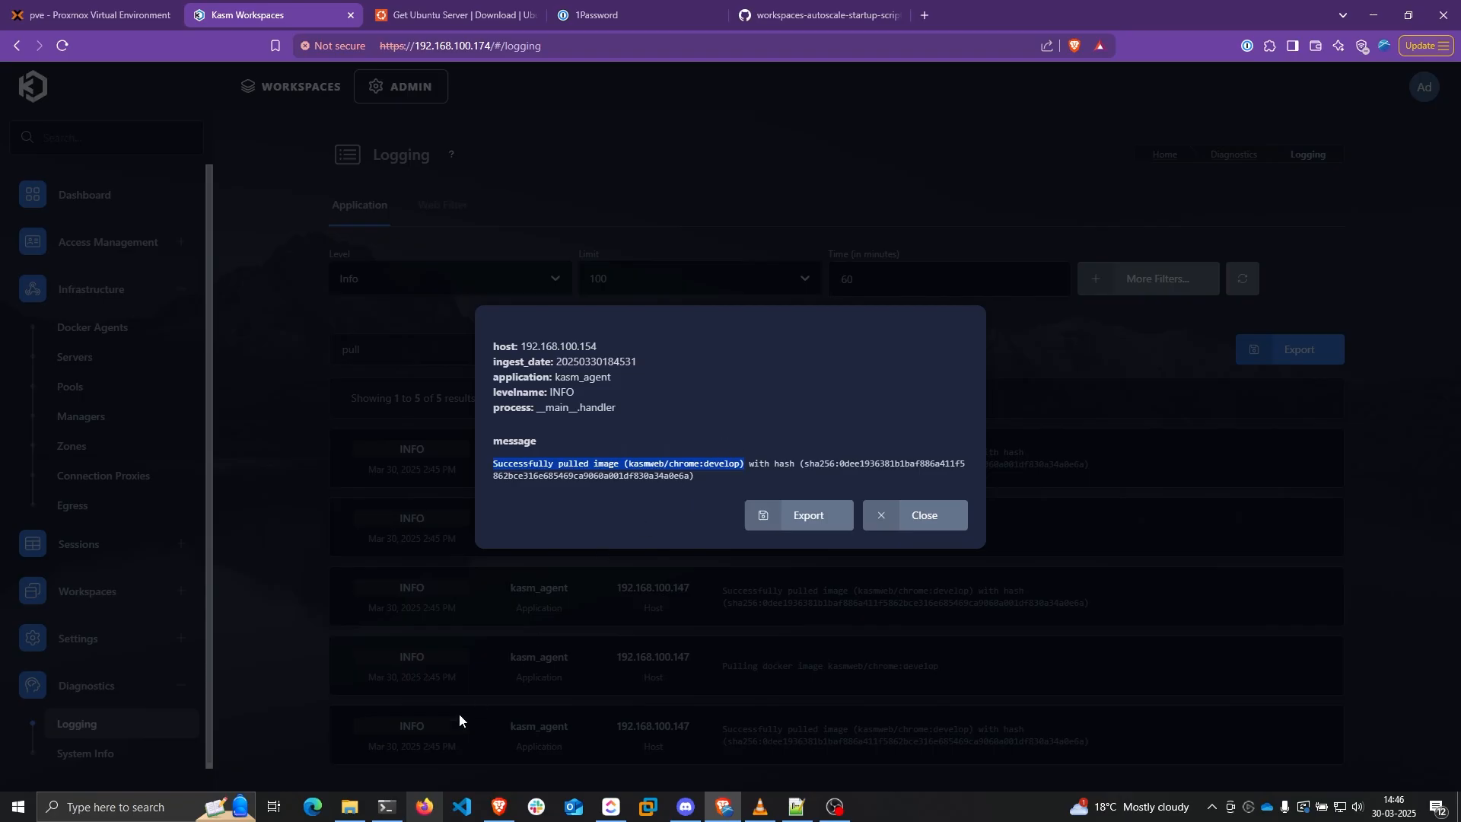
Run sudo docker images on the agent to find the kasmweb/chrome image
{"action": "left_click", "coordinate": [387, 807]}
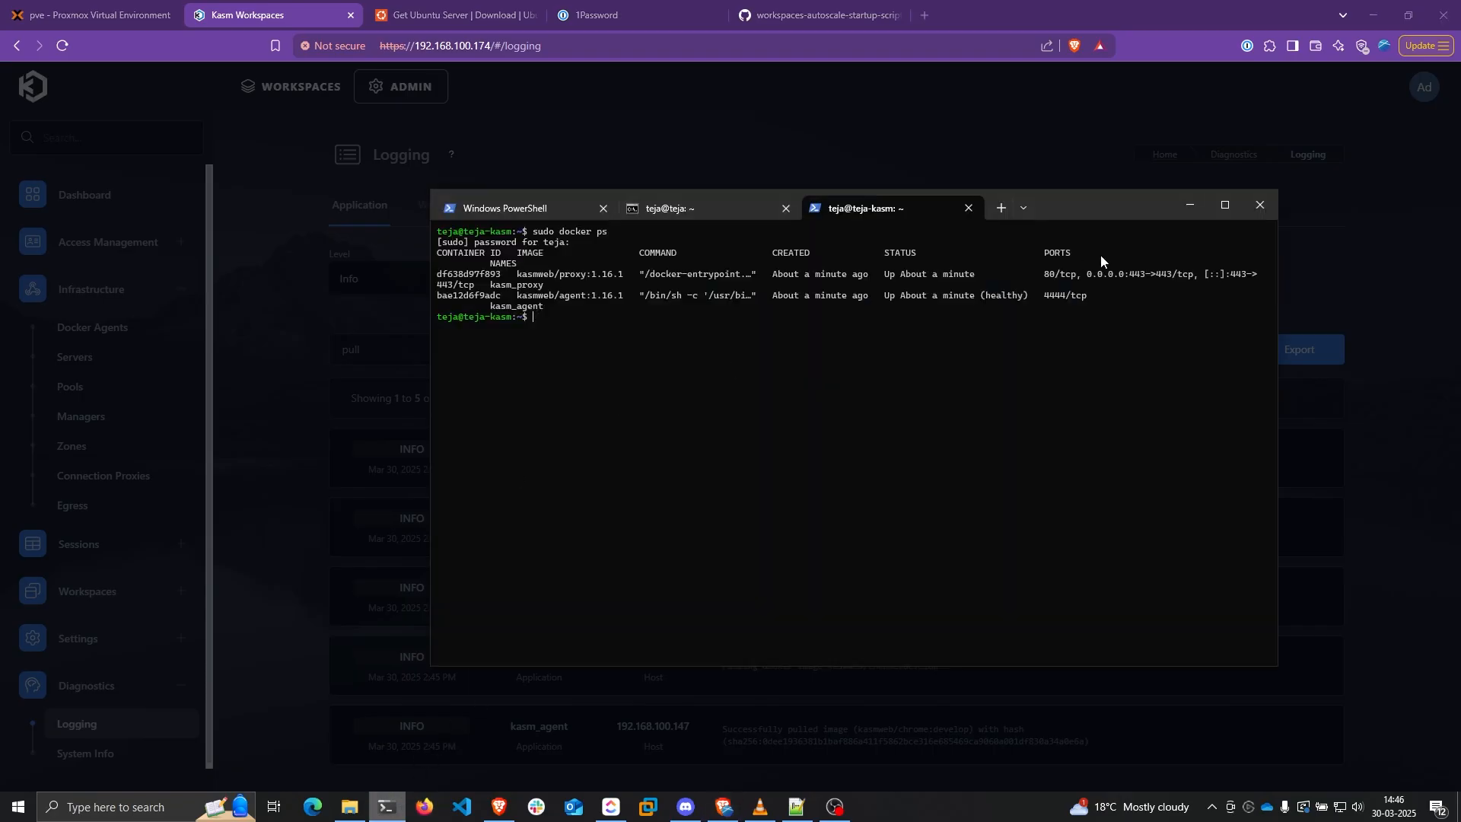
{"action": "type", "text": "sudo docker images"}
{"action": "key", "text": "Return"}
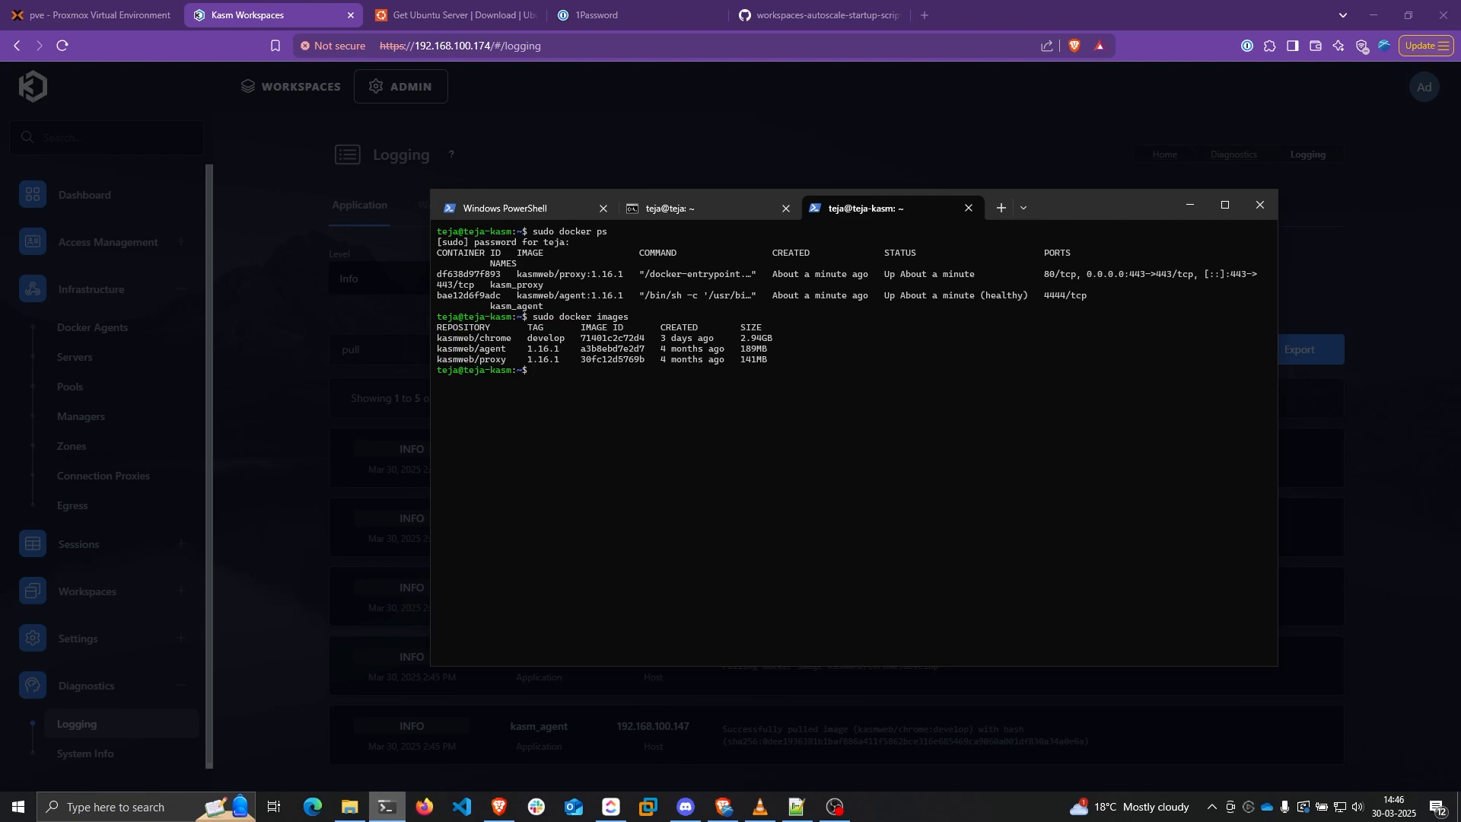
{"action": "left_click_drag", "start_coordinate": [438, 339], "coordinate": [512, 342]}
Edit the Chrome workspace, enable Restrict Image to Kasm Agent and bring up the Kasm Server choices
{"action": "left_click", "coordinate": [394, 240]}
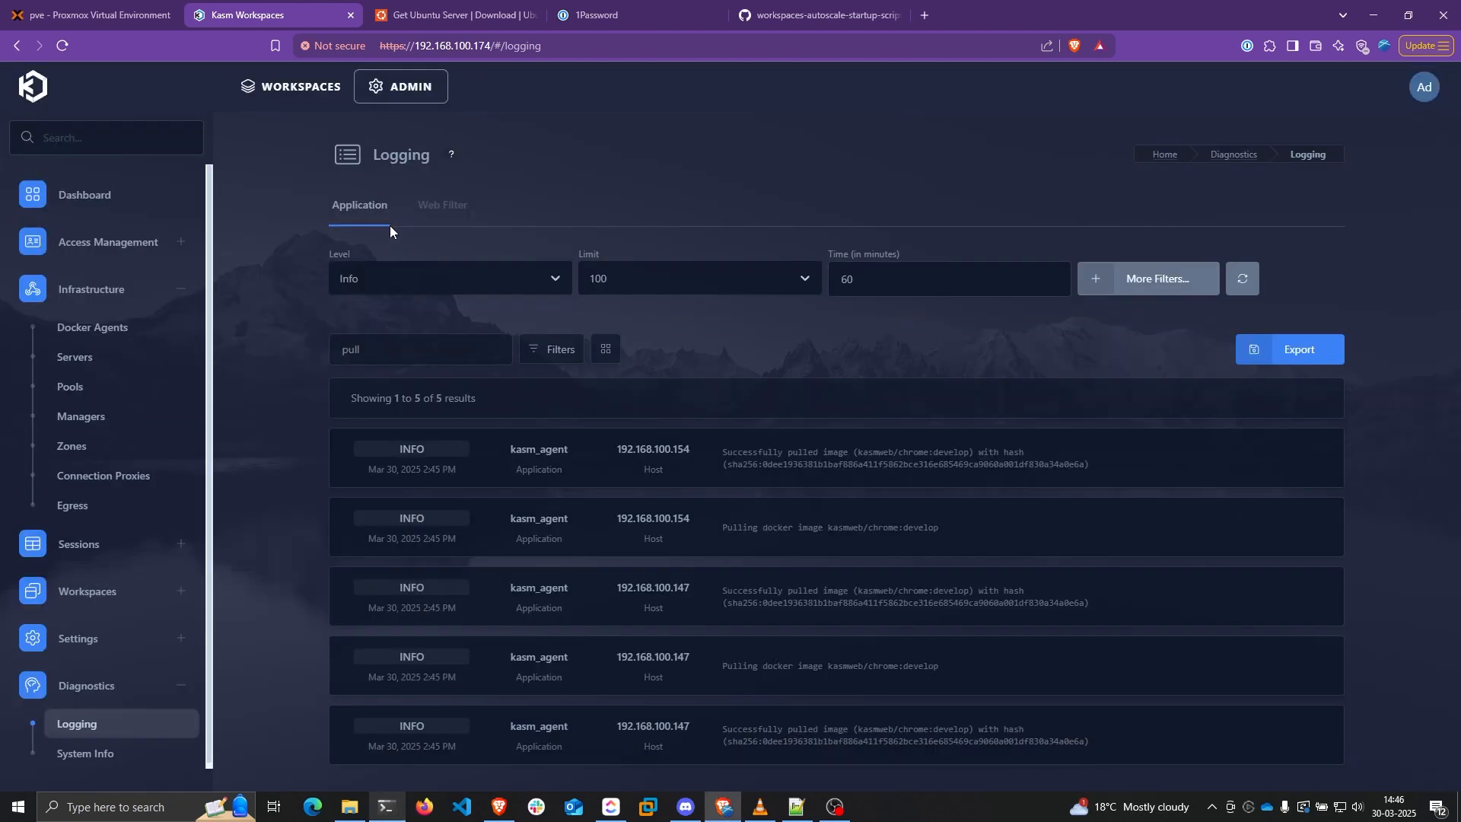
{"action": "left_click", "coordinate": [327, 89]}
{"action": "left_click", "coordinate": [405, 100]}
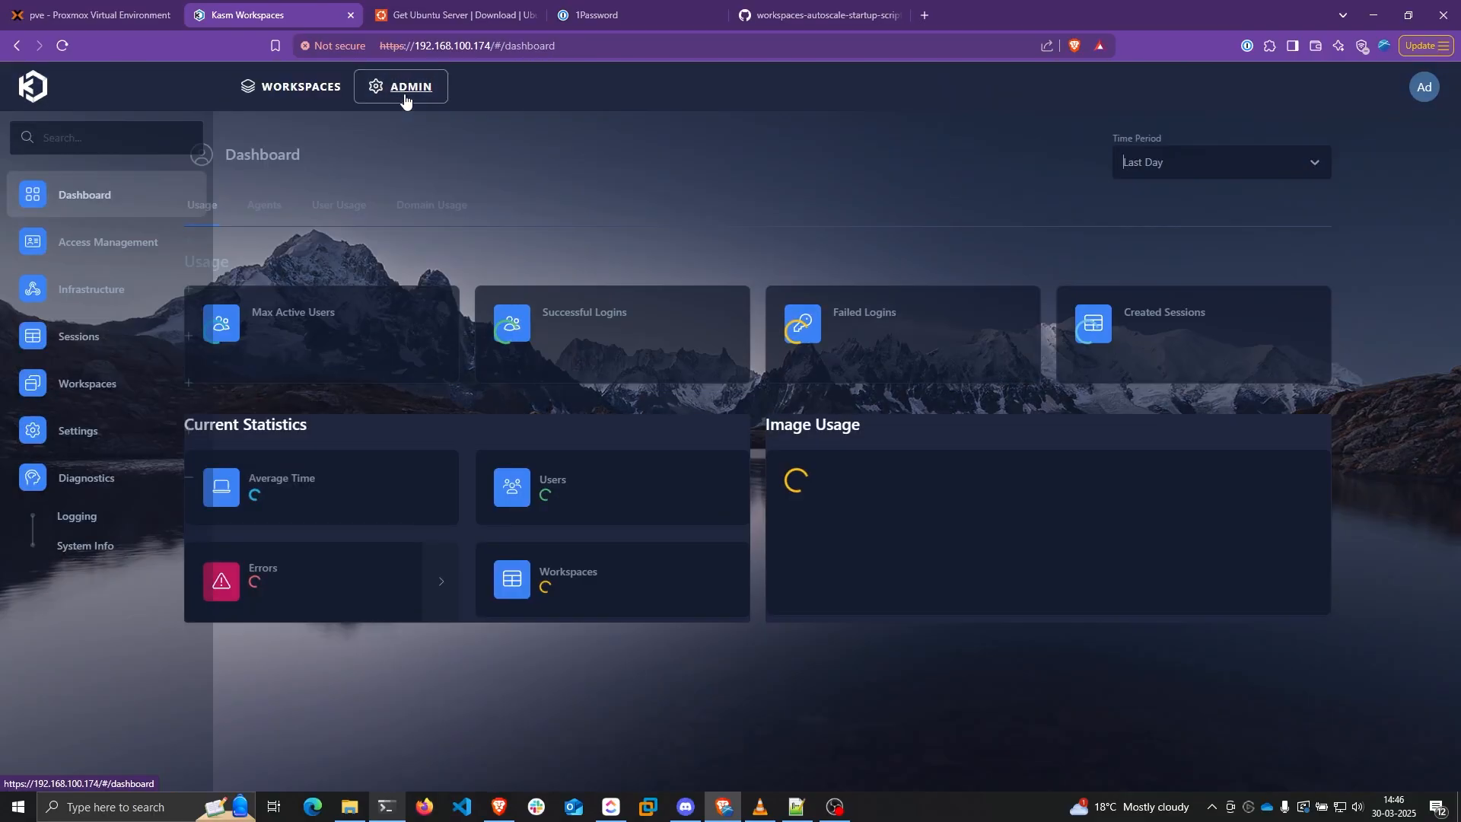
{"action": "left_click", "coordinate": [147, 398]}
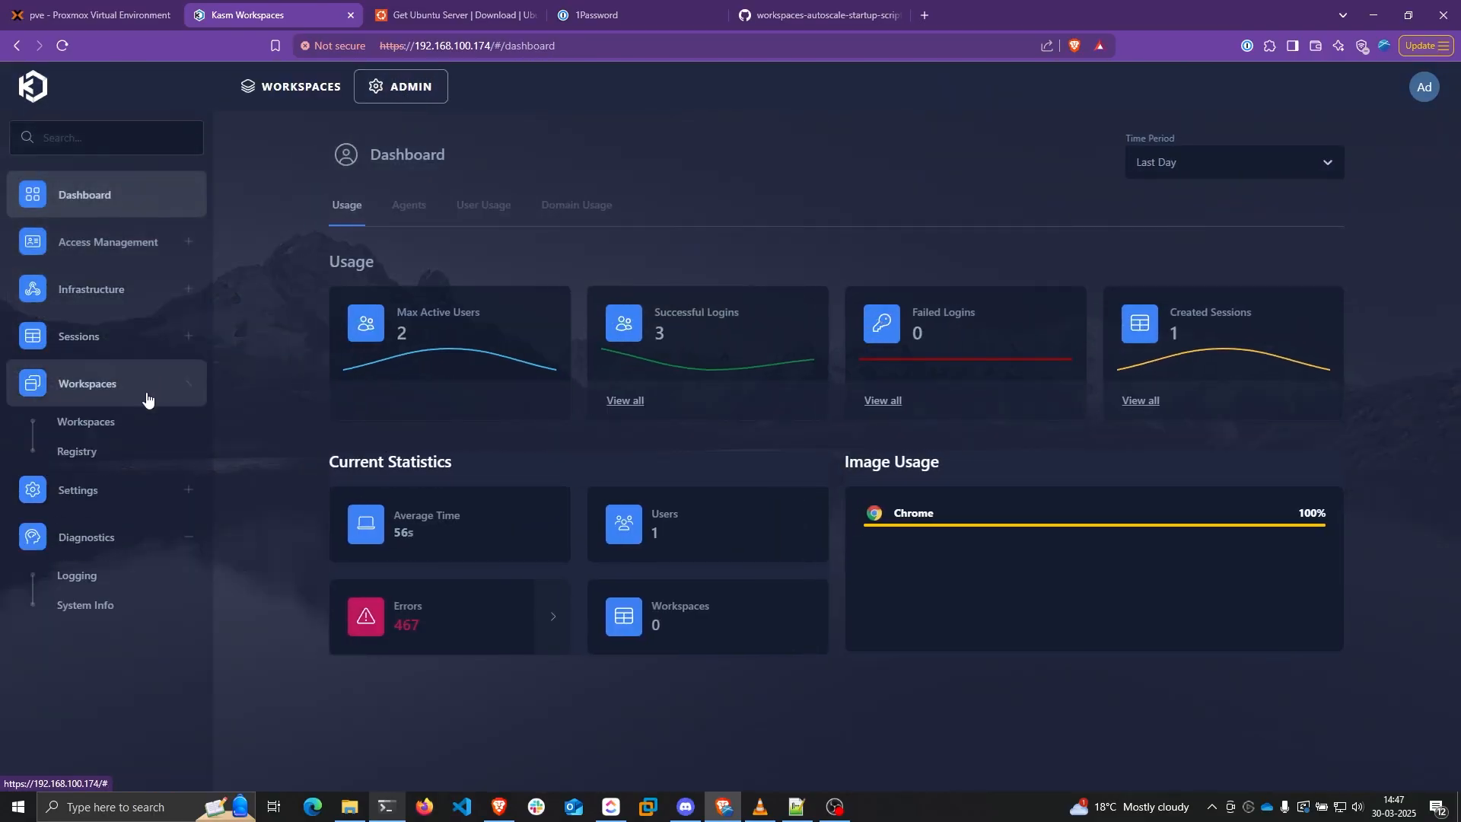
{"action": "left_click", "coordinate": [128, 423]}
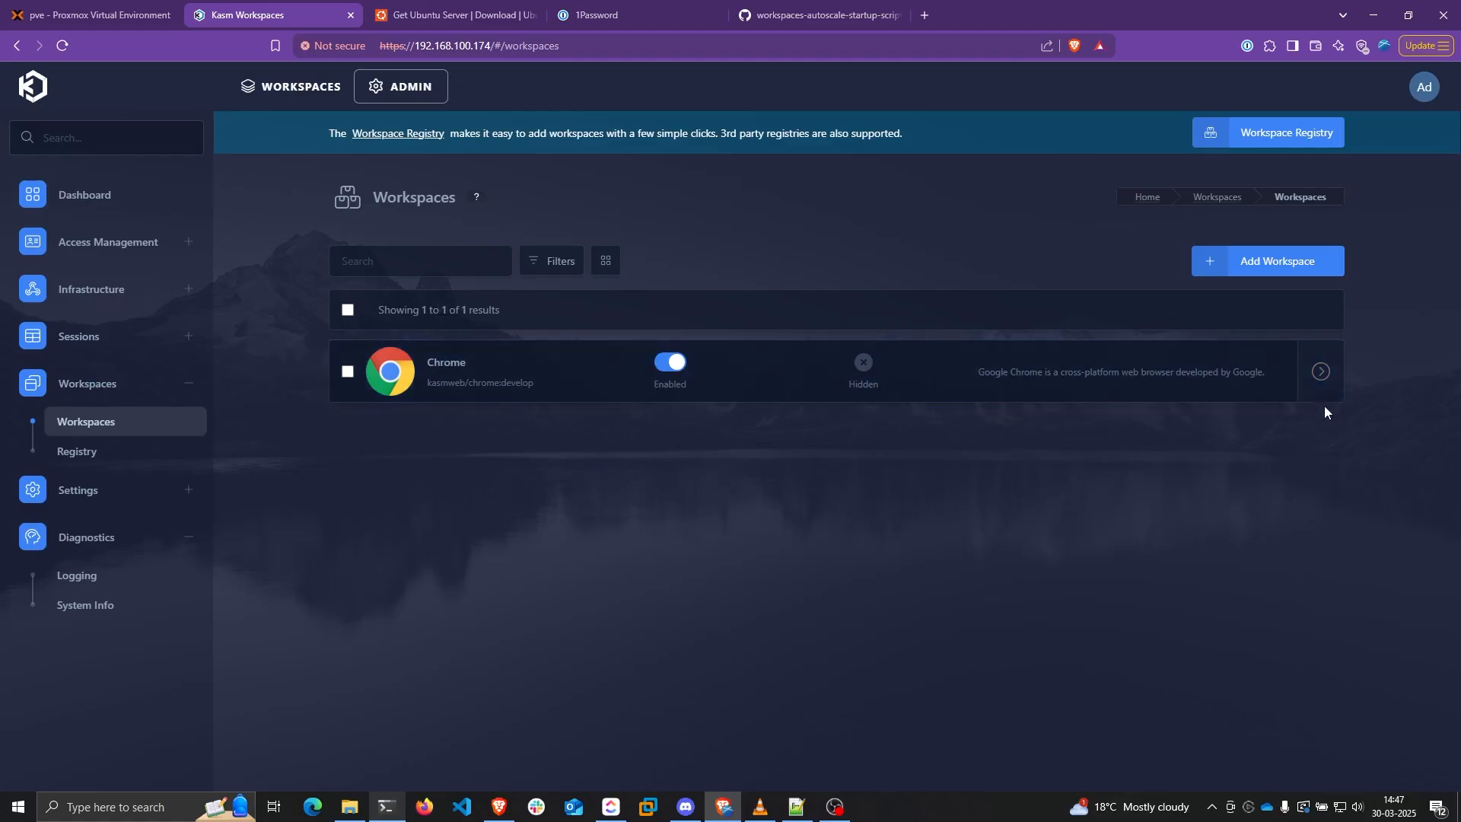
{"action": "left_click", "coordinate": [1270, 373]}
{"action": "scroll", "coordinate": [786, 441], "scroll_direction": "down", "scroll_amount": 15}
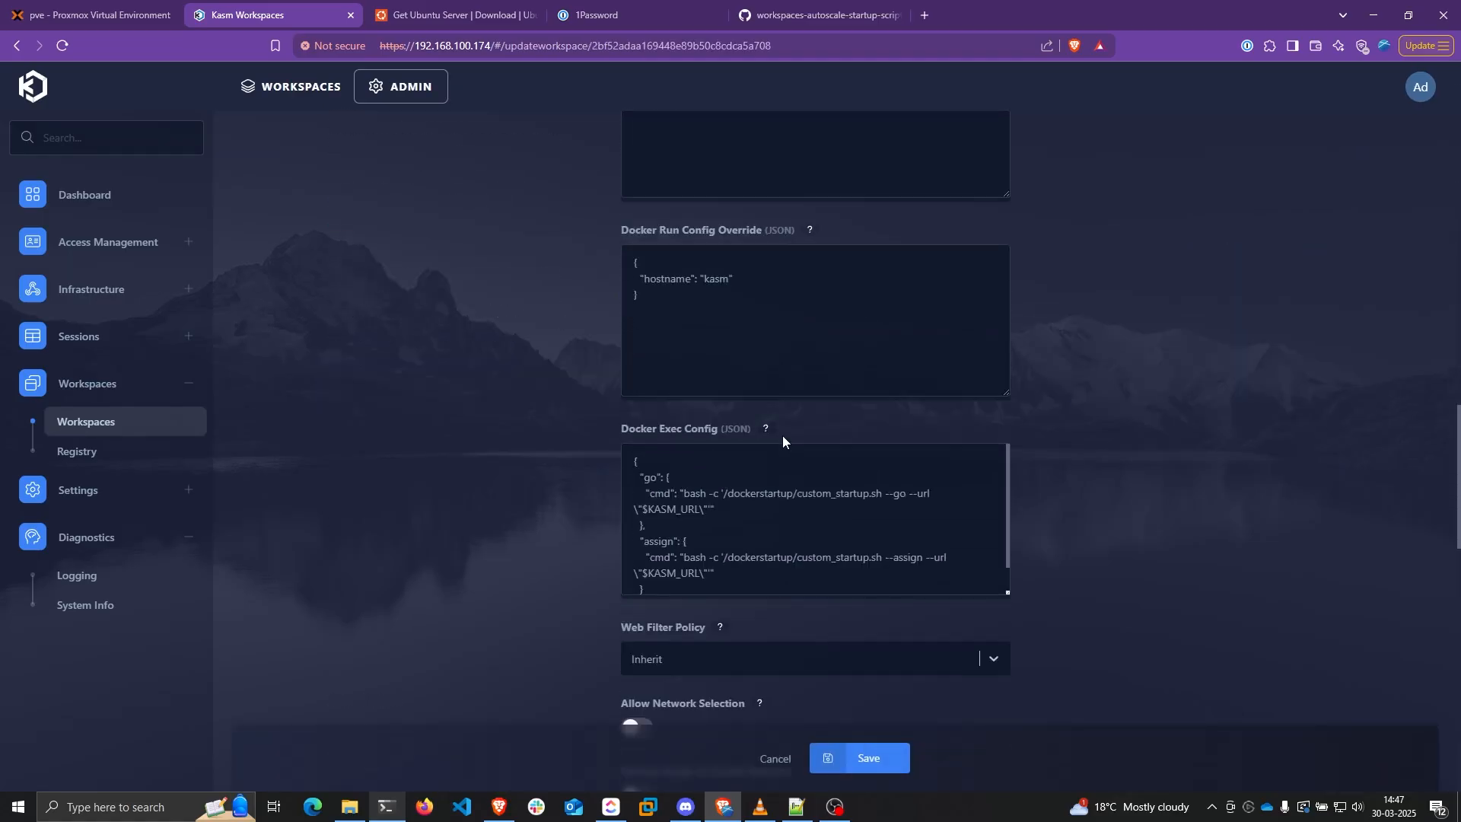
{"action": "scroll", "coordinate": [783, 440], "scroll_direction": "down", "scroll_amount": 6}
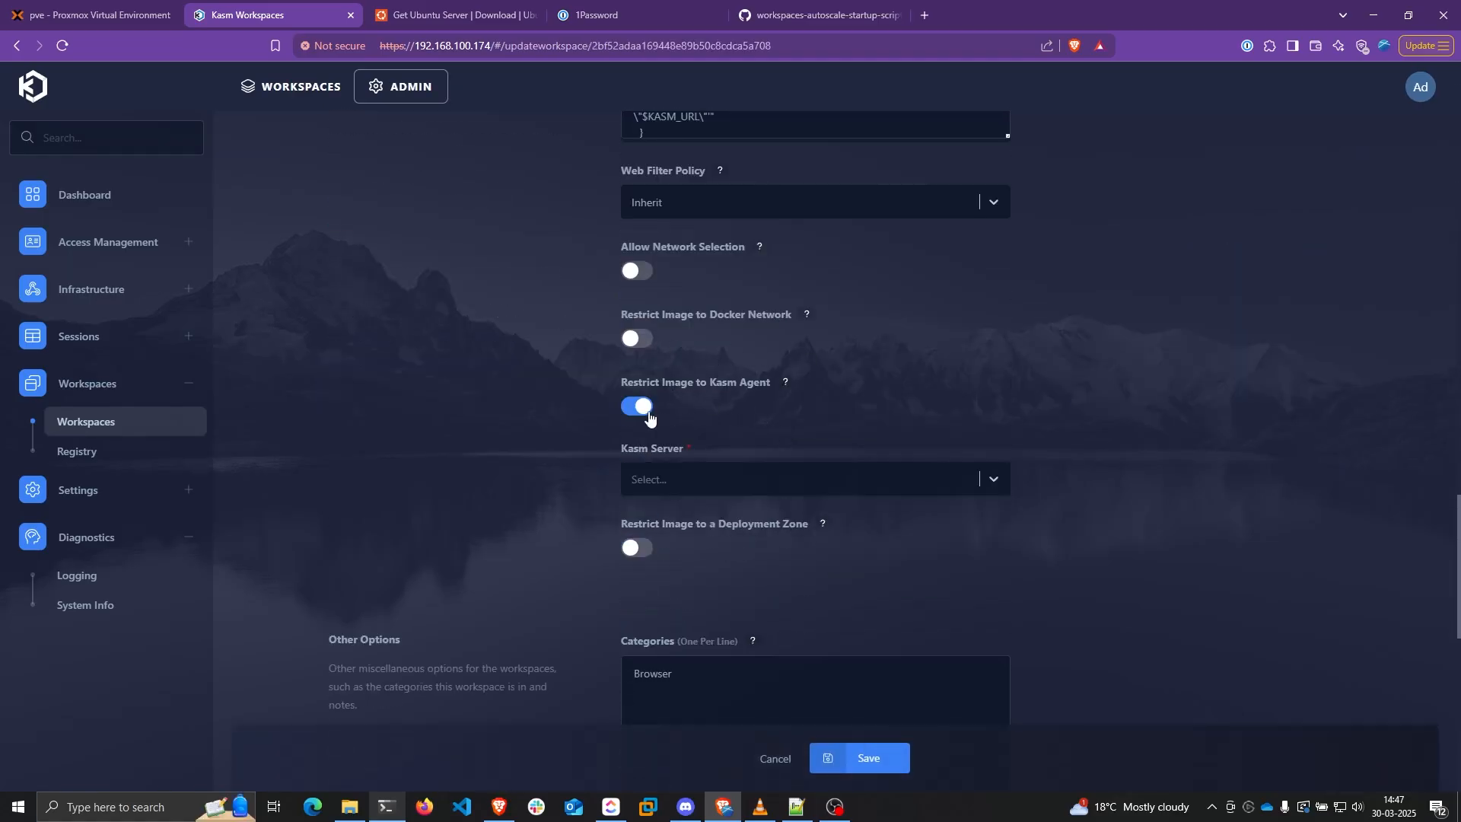
{"action": "mouse_move", "coordinate": [703, 383]}
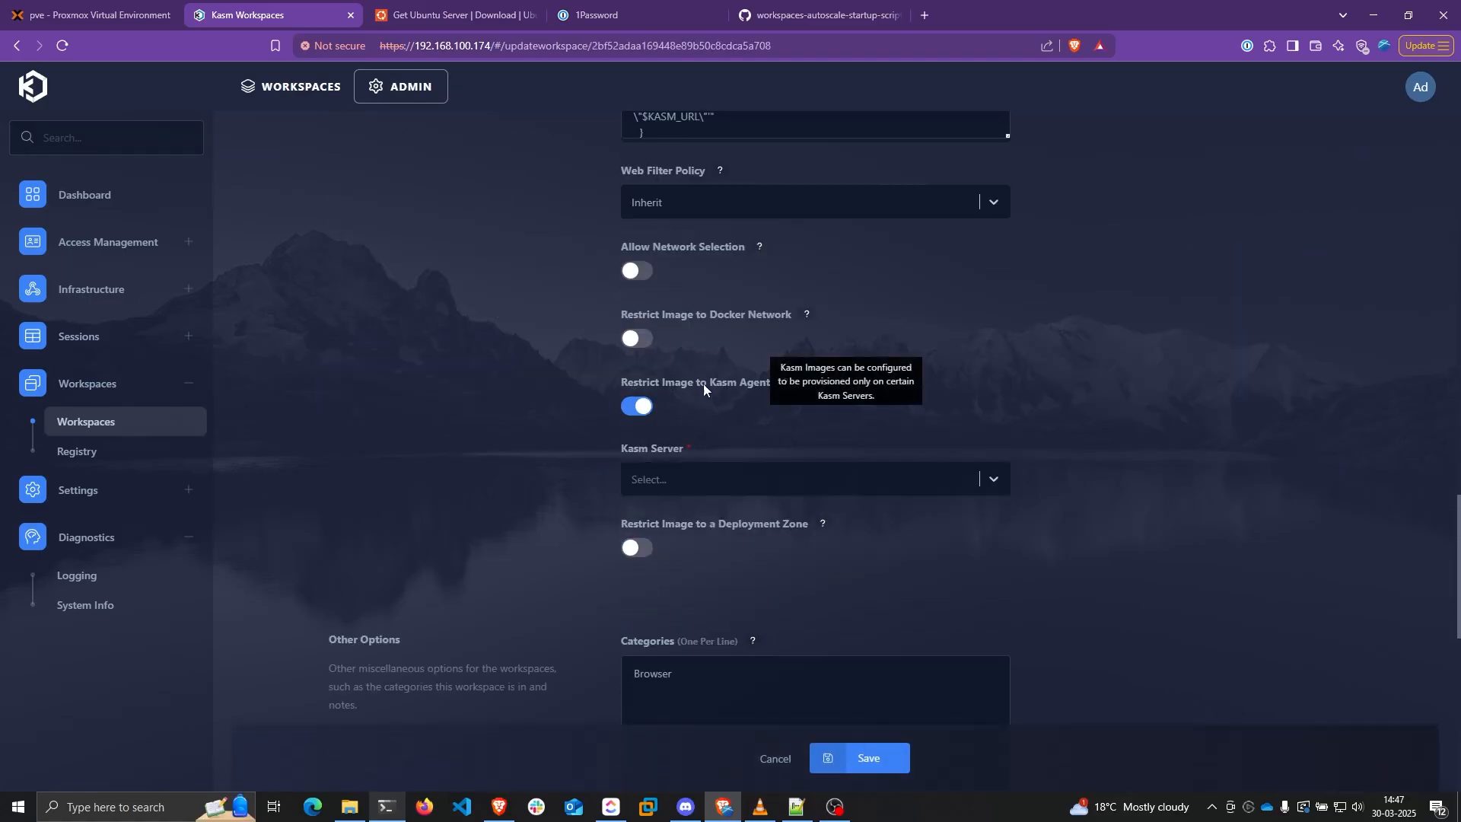
{"action": "left_click", "coordinate": [705, 478]}
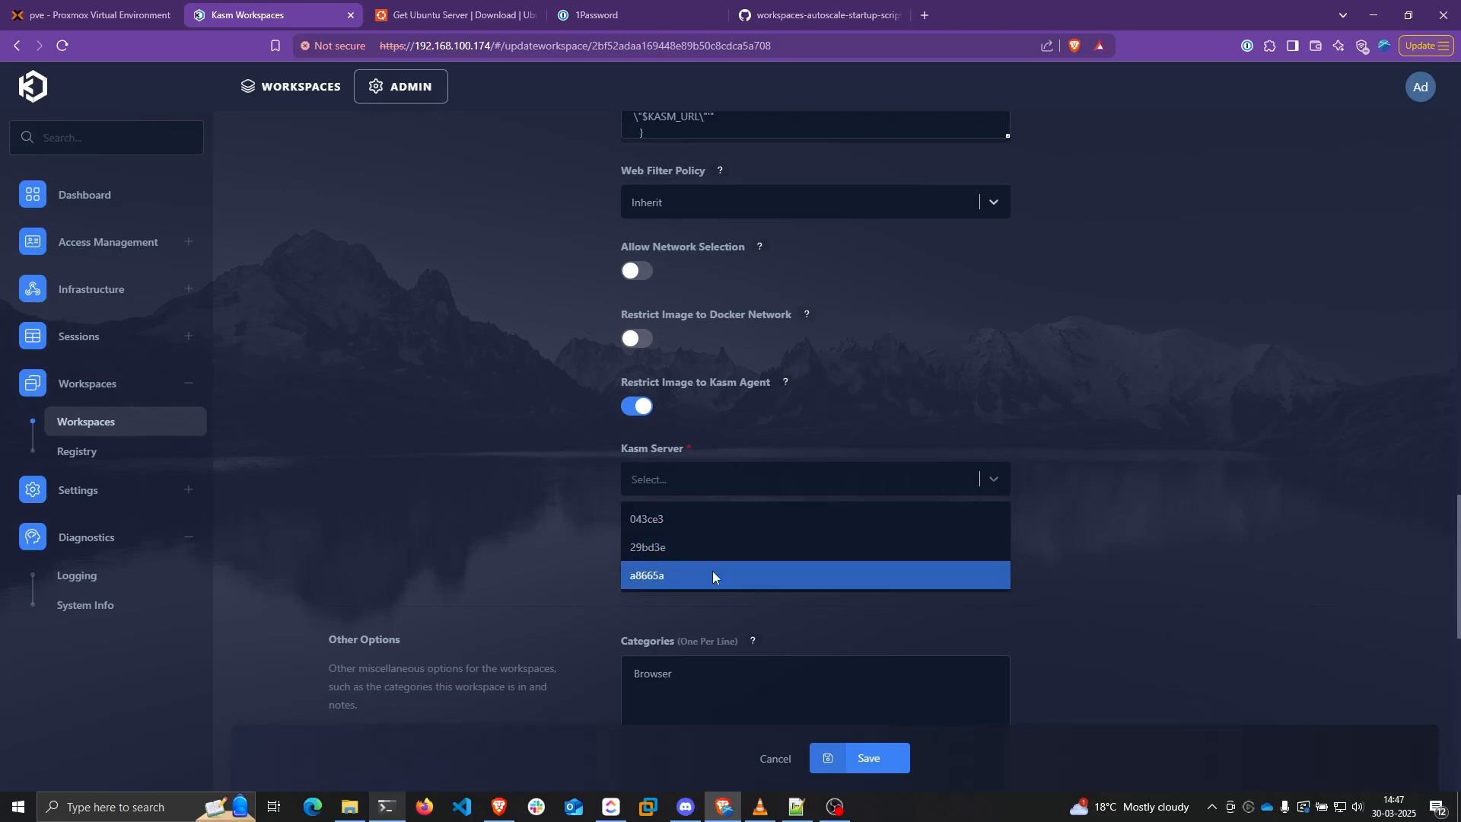
Look up agent 192.168.100.147's ID a8665a, select it as the Kasm Server, and save
{"action": "left_click", "coordinate": [106, 290]}
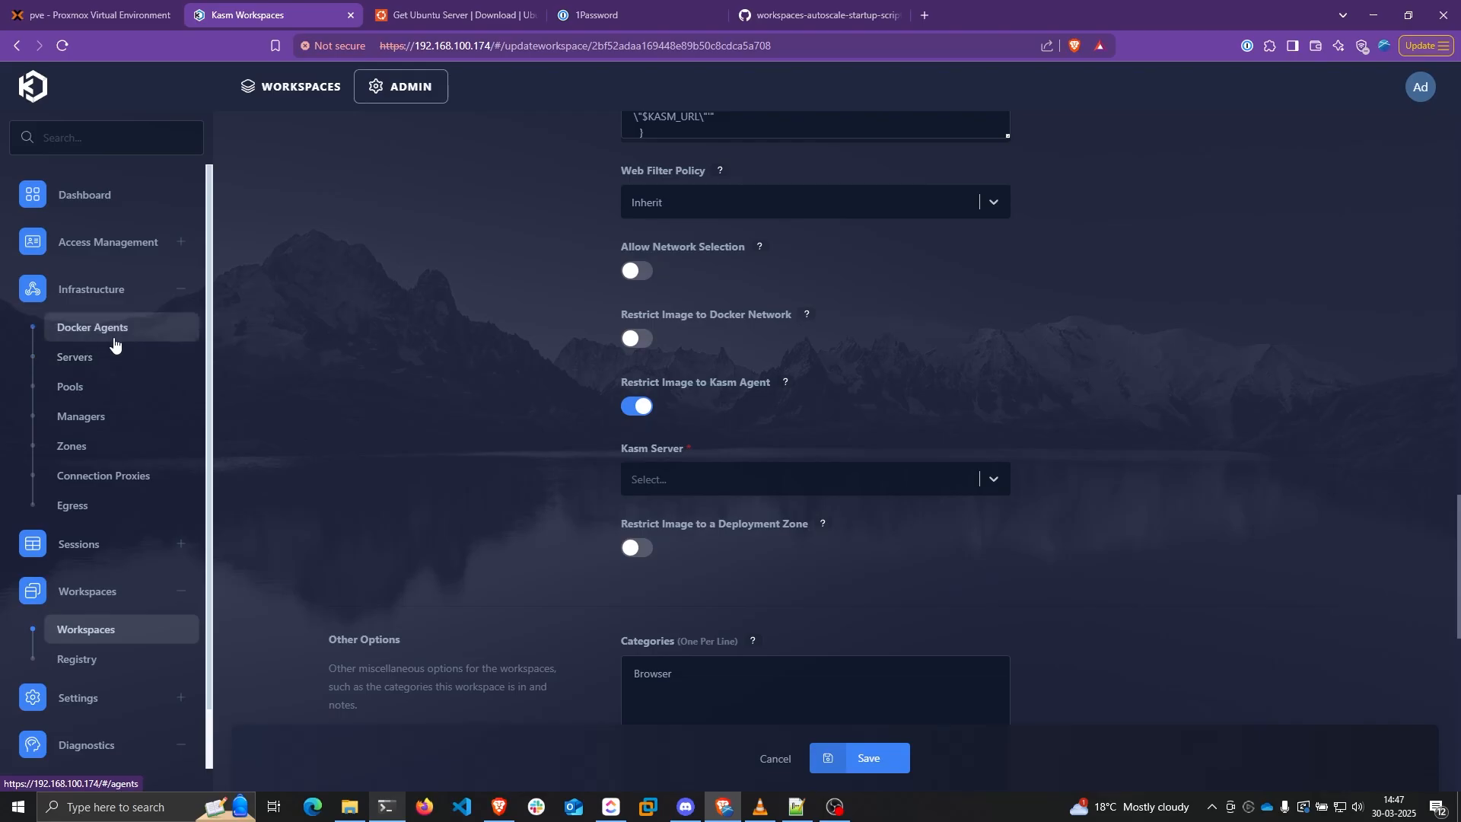
{"action": "left_click", "coordinate": [455, 15]}
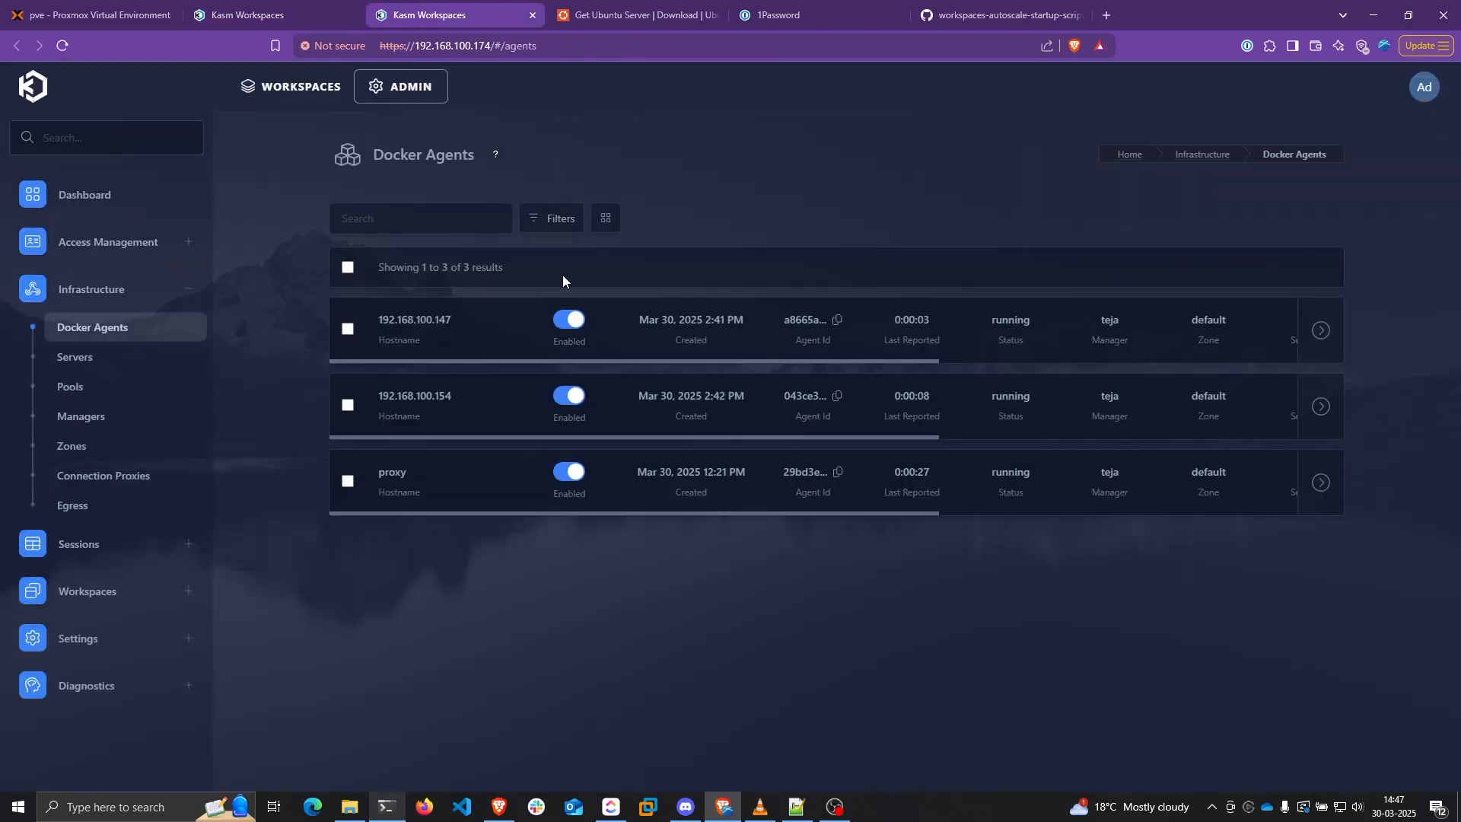
{"action": "double_click", "coordinate": [804, 320]}
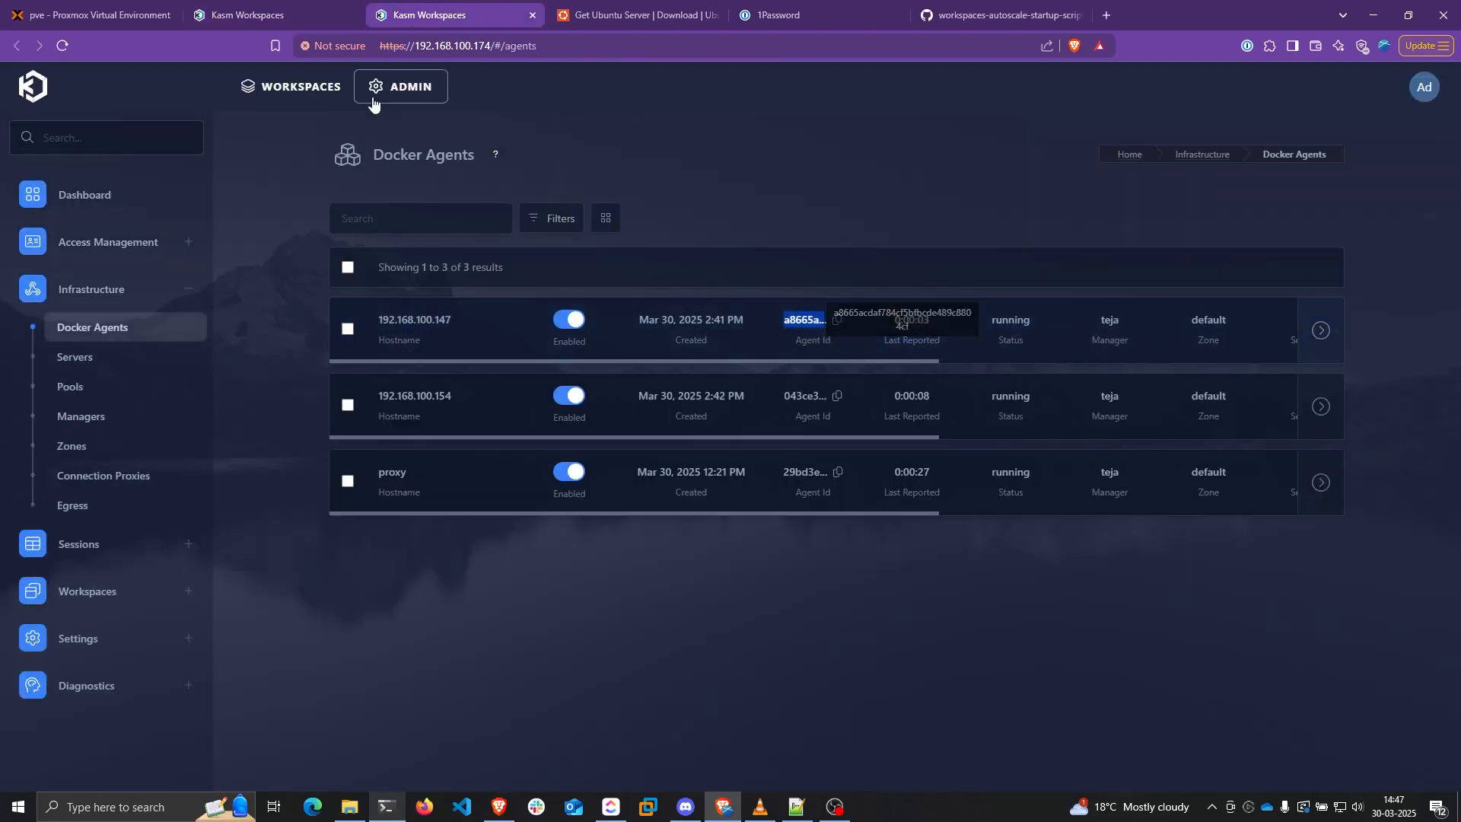
{"action": "key", "text": "ctrl+shift+Tab"}
{"action": "left_click", "coordinate": [694, 491]}
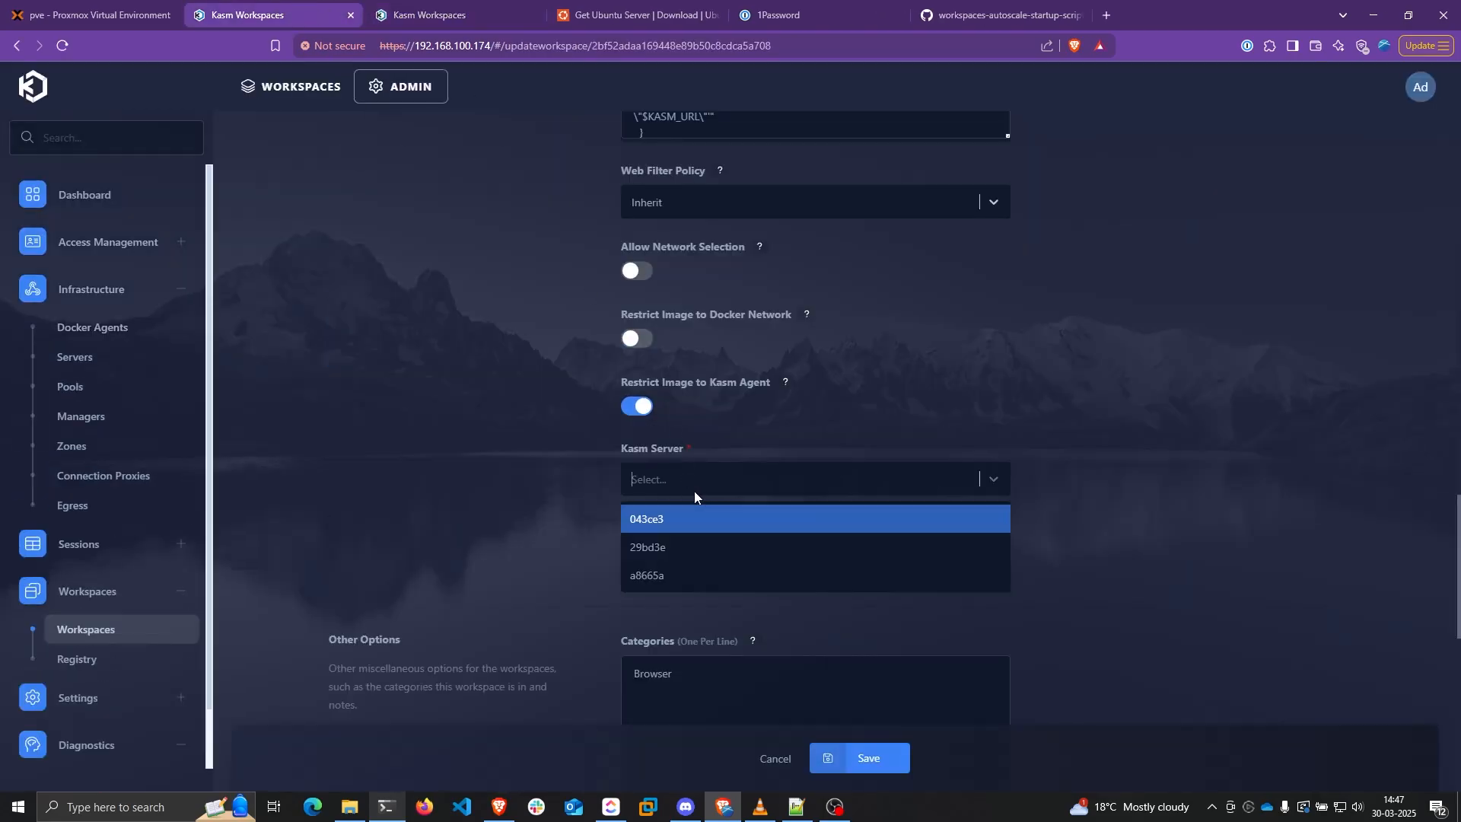
{"action": "left_click", "coordinate": [629, 576]}
{"action": "key", "text": "ctrl+Tab"}
{"action": "key", "text": "ctrl+shift+Tab"}
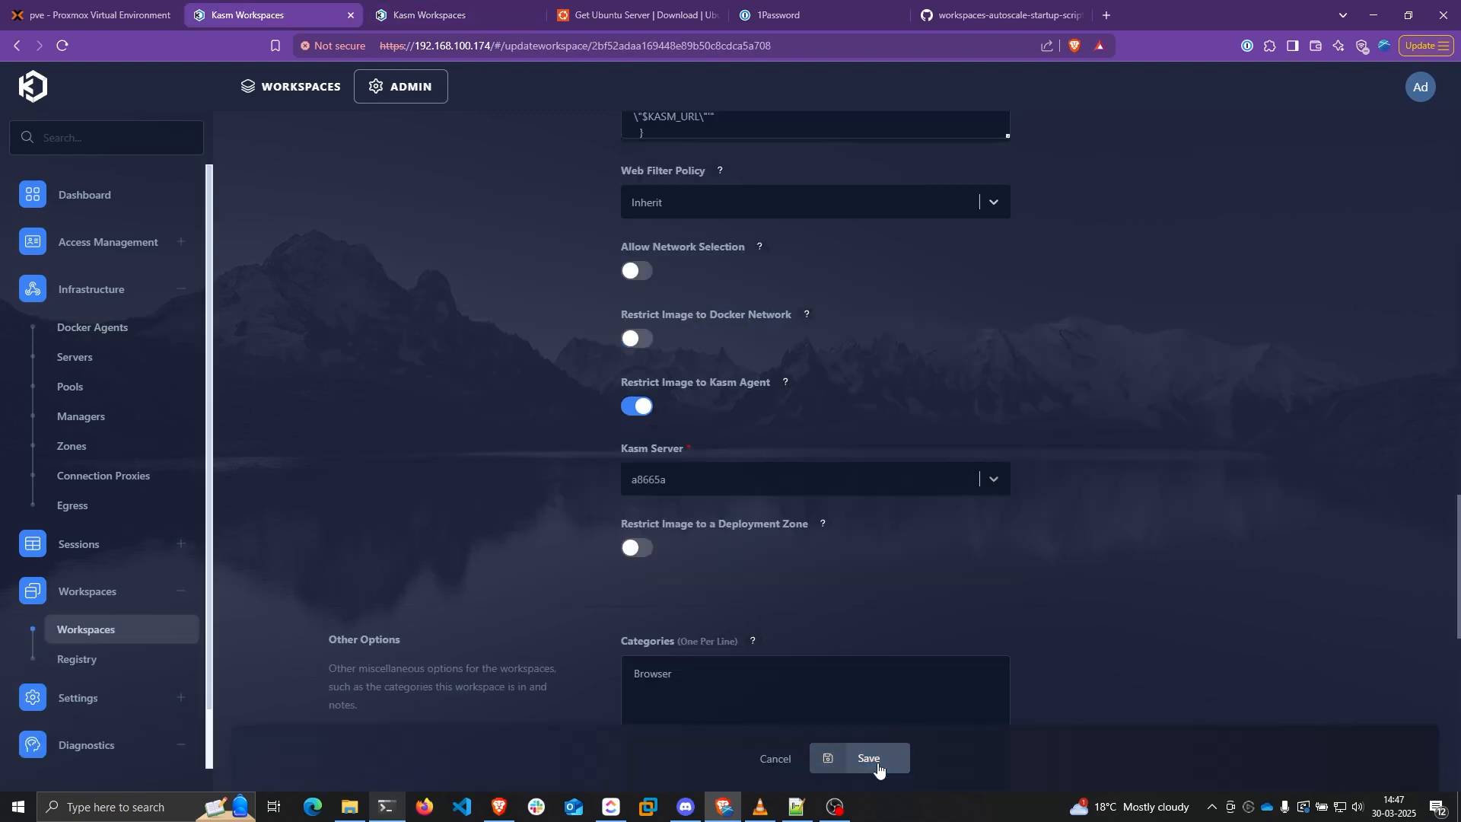
{"action": "left_click", "coordinate": [868, 758]}
{"action": "left_click", "coordinate": [293, 90]}
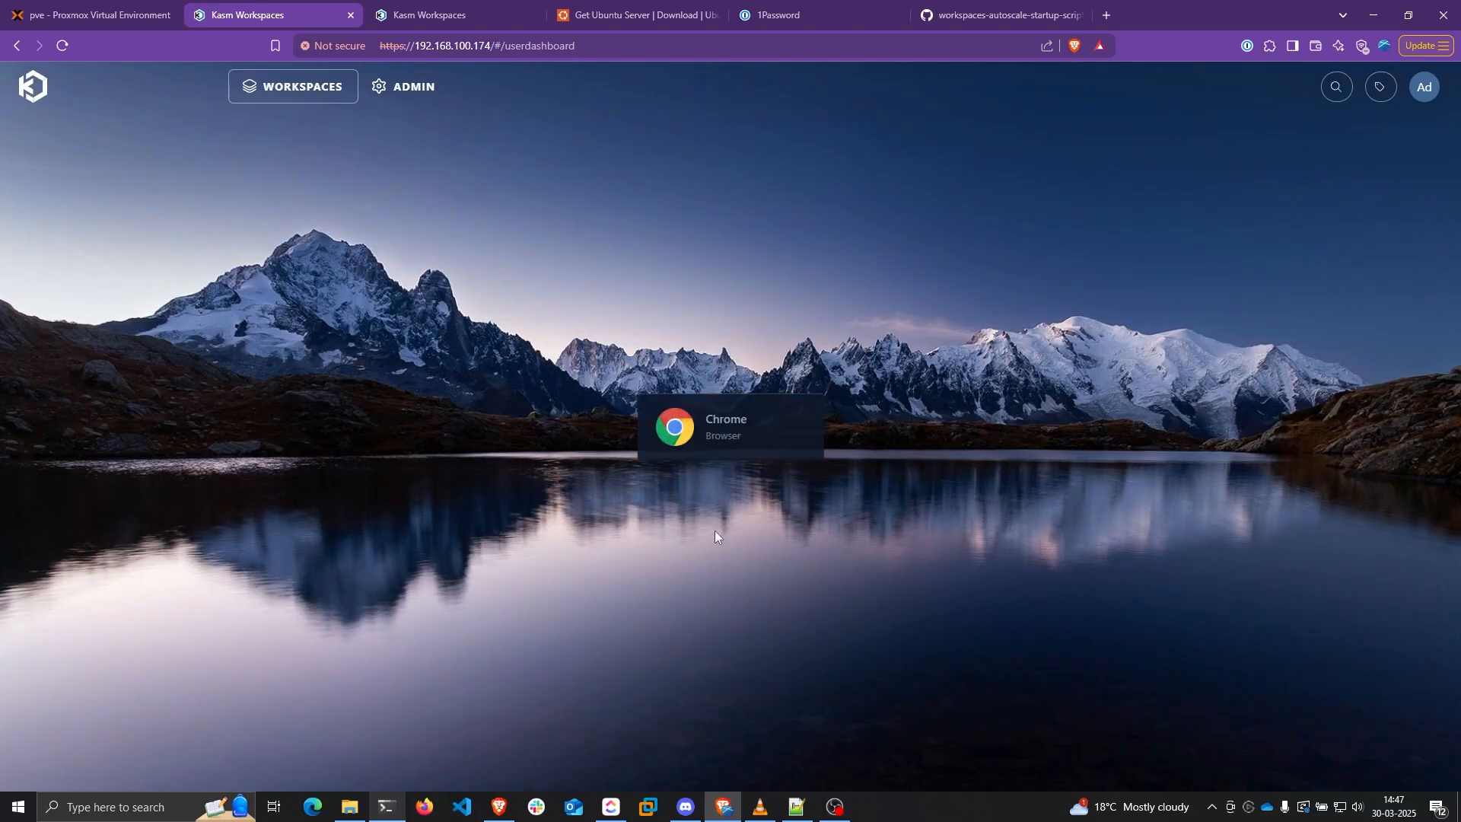
Launch a Chrome session from the Chrome workspace tile
{"action": "left_click", "coordinate": [719, 427]}
{"action": "left_click", "coordinate": [792, 502]}
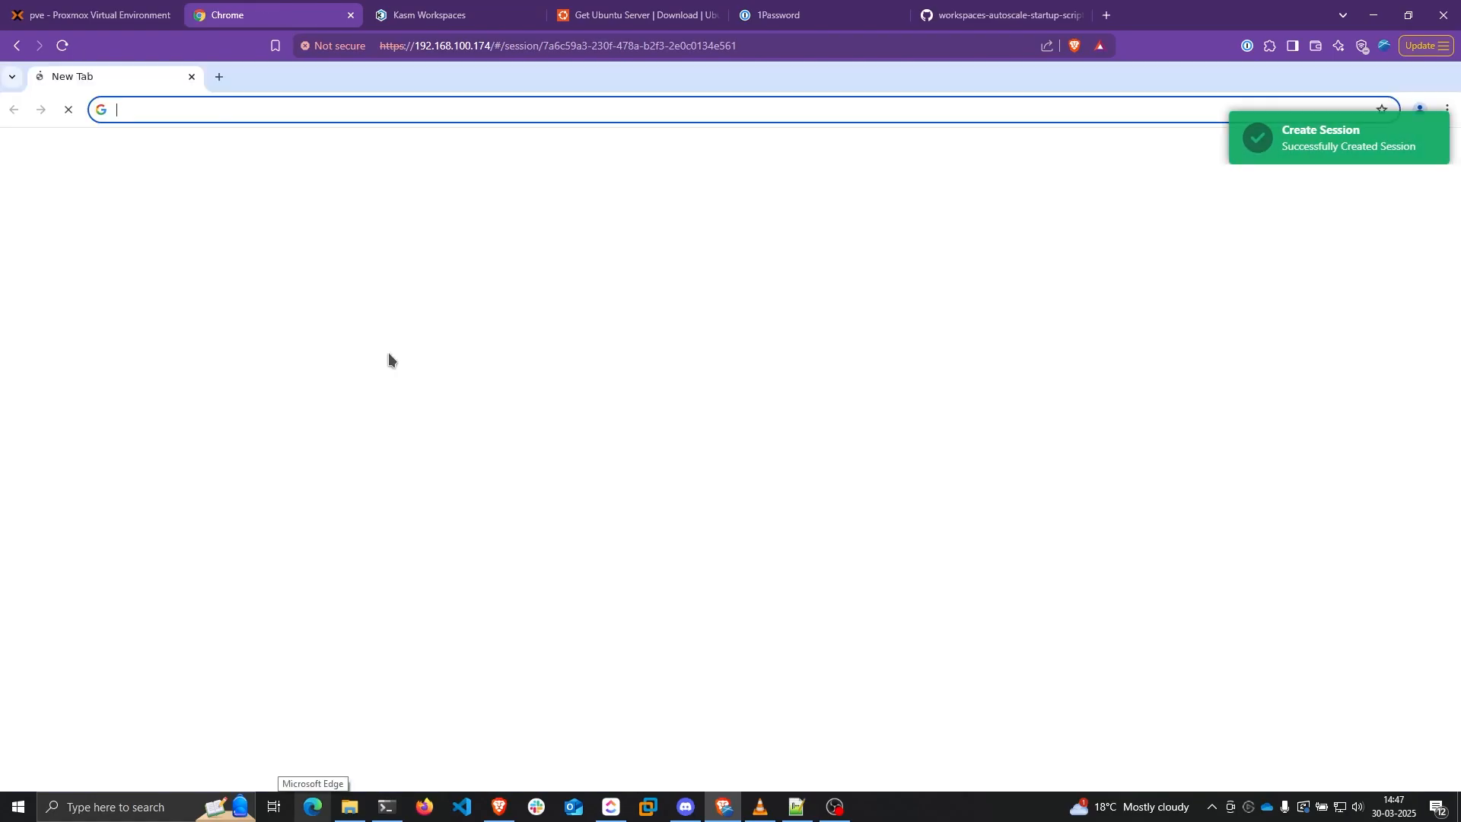
{"action": "left_click", "coordinate": [386, 807]}
Run sudo docker ps on the agent to spot the new kasmweb/chrome:develop container
{"action": "left_click_drag", "start_coordinate": [1087, 206], "coordinate": [1138, 158]}
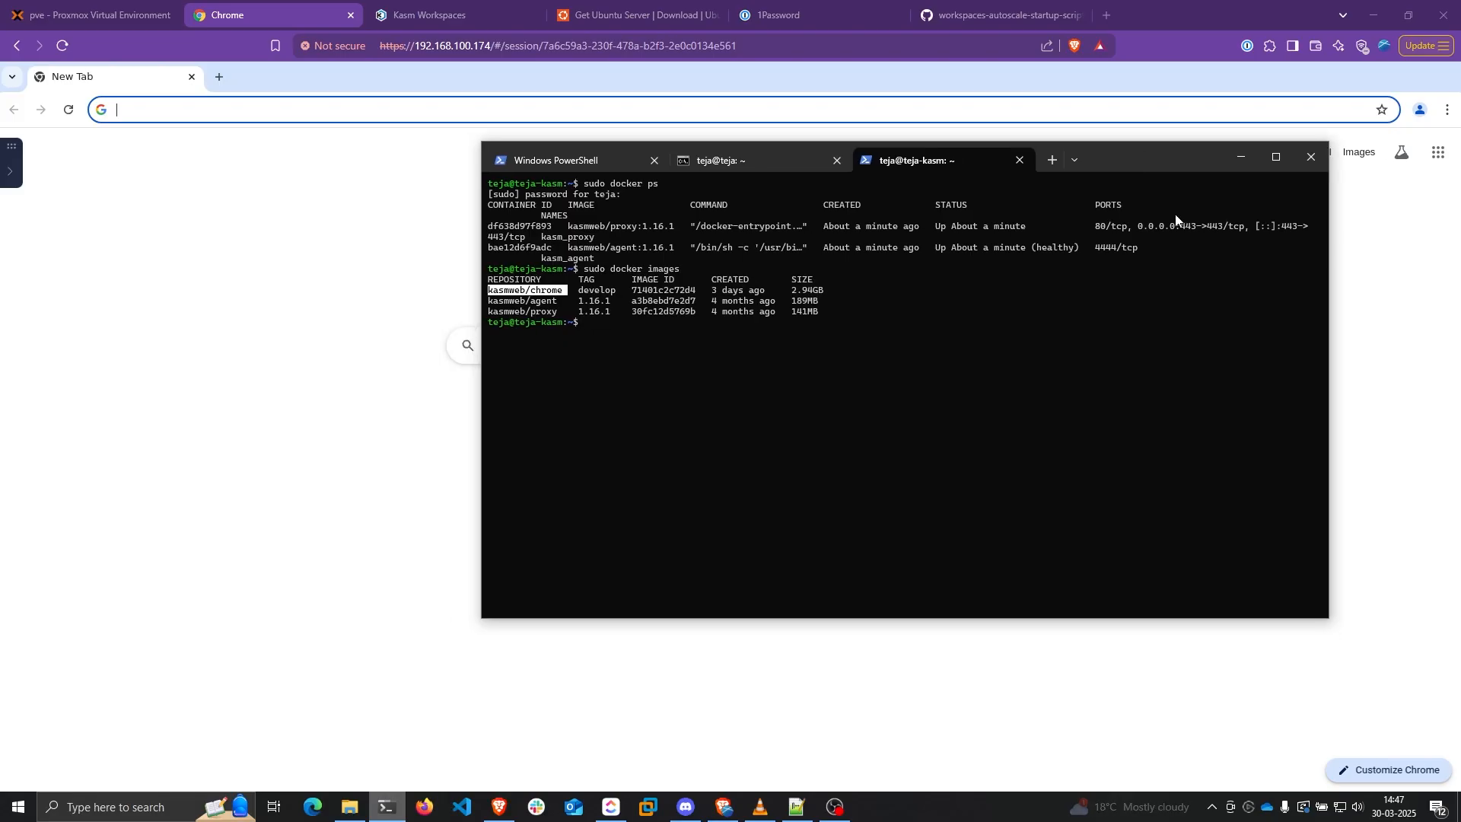
{"action": "scroll", "coordinate": [1133, 399], "scroll_direction": "up", "scroll_amount": 4, "text": "ctrl"}
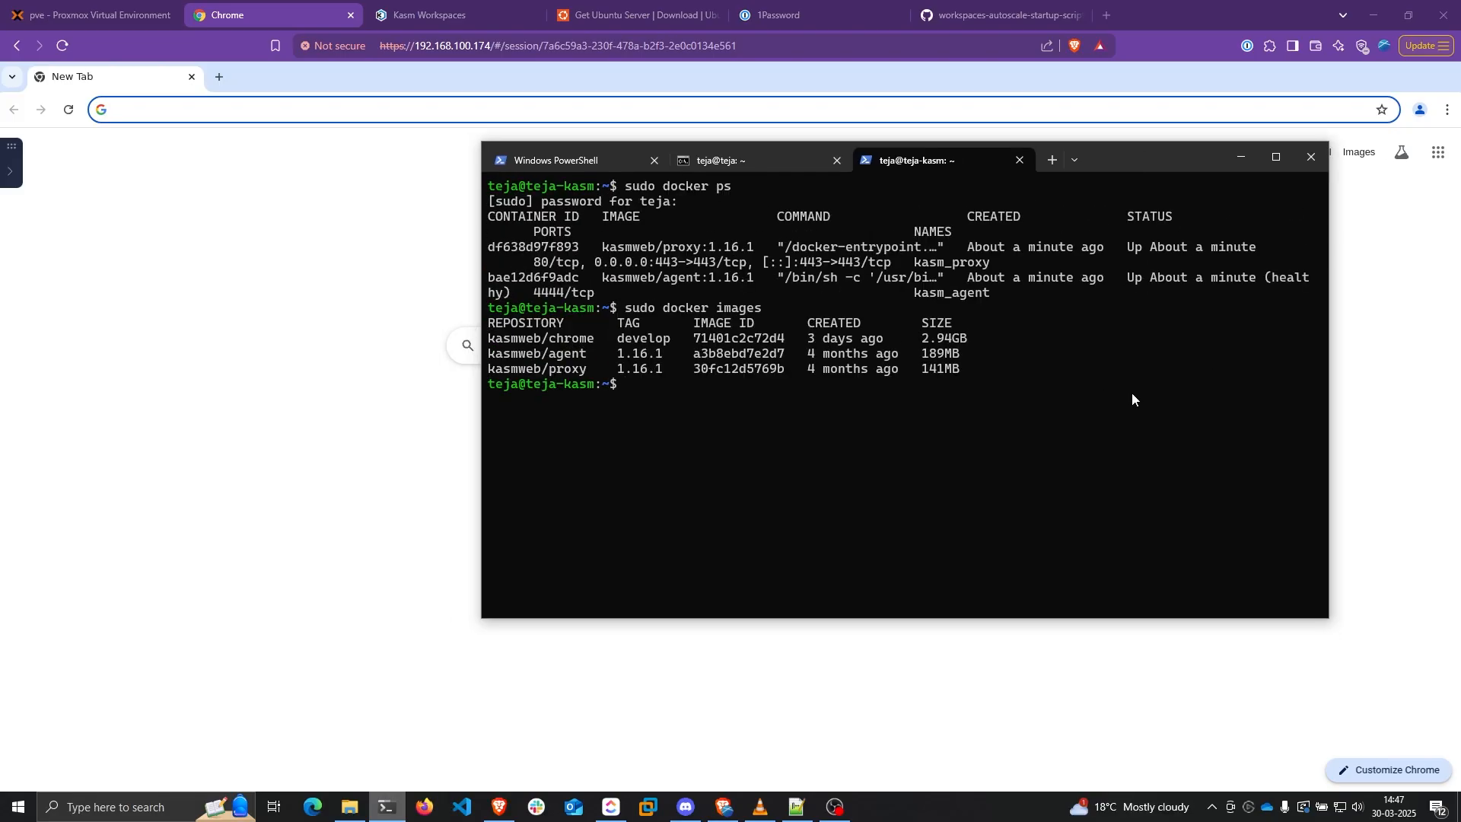
{"action": "type", "text": "sudo docker ps"}
{"action": "key", "text": "Return"}
{"action": "left_click_drag", "start_coordinate": [602, 429], "coordinate": [770, 429]}
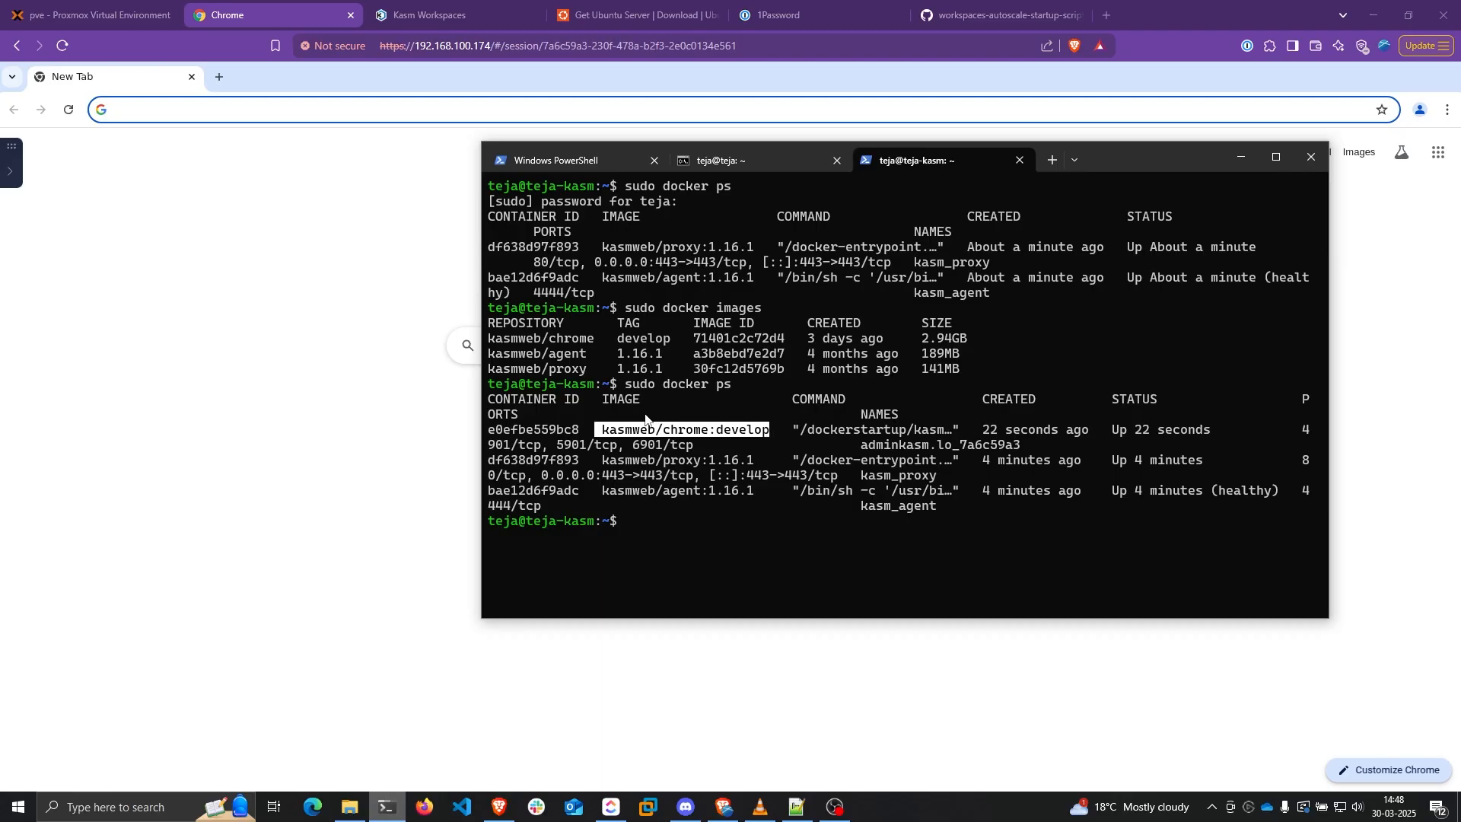
Delete the Chrome session from its control panel
{"action": "left_click", "coordinate": [10, 170]}
{"action": "left_click", "coordinate": [163, 695]}
{"action": "left_click", "coordinate": [741, 483]}
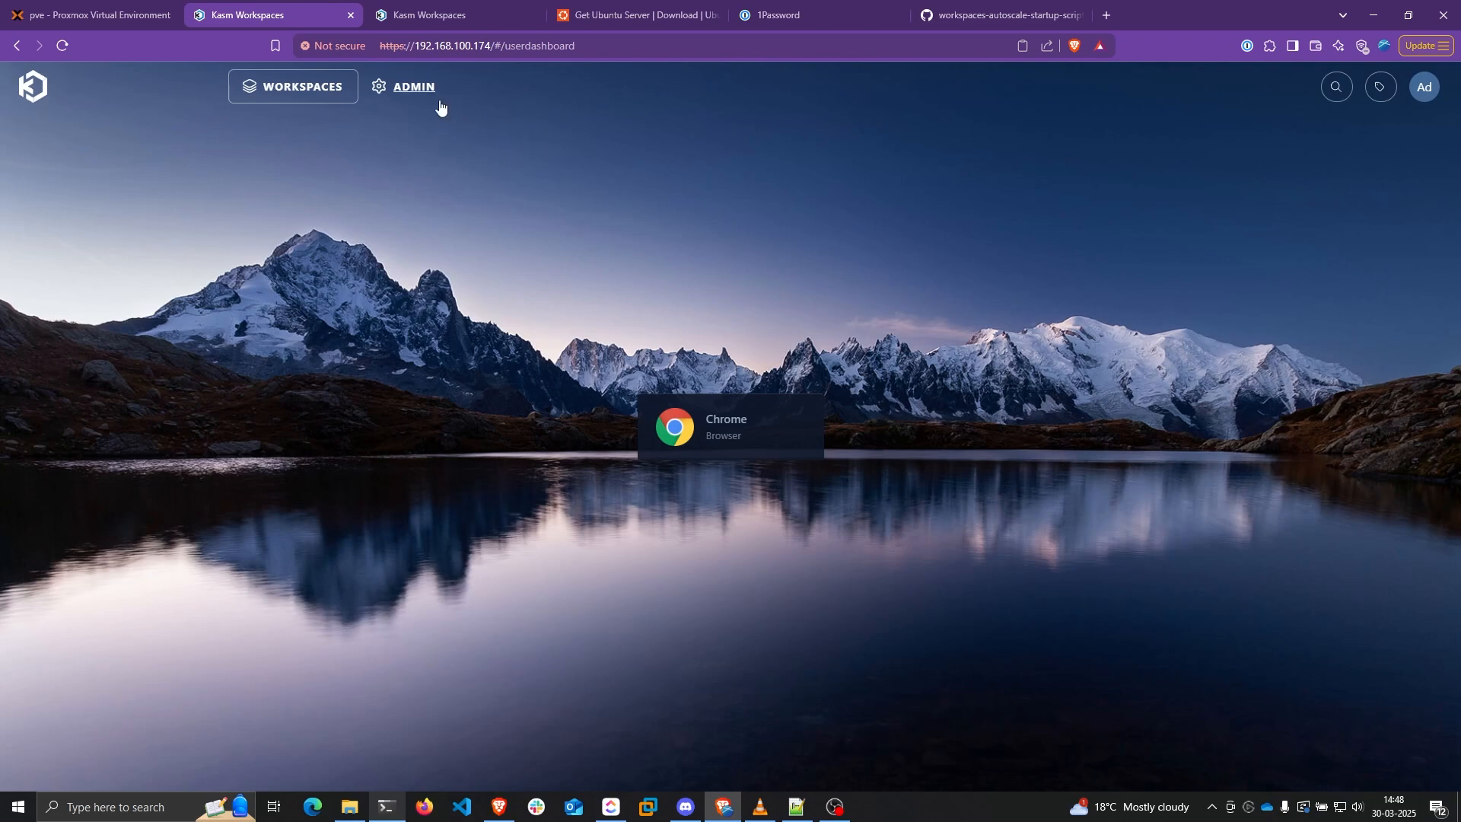
Open the Proxmox Docker Autoscale config for editing from Server Pools
{"action": "left_click", "coordinate": [421, 88]}
{"action": "left_click", "coordinate": [119, 305]}
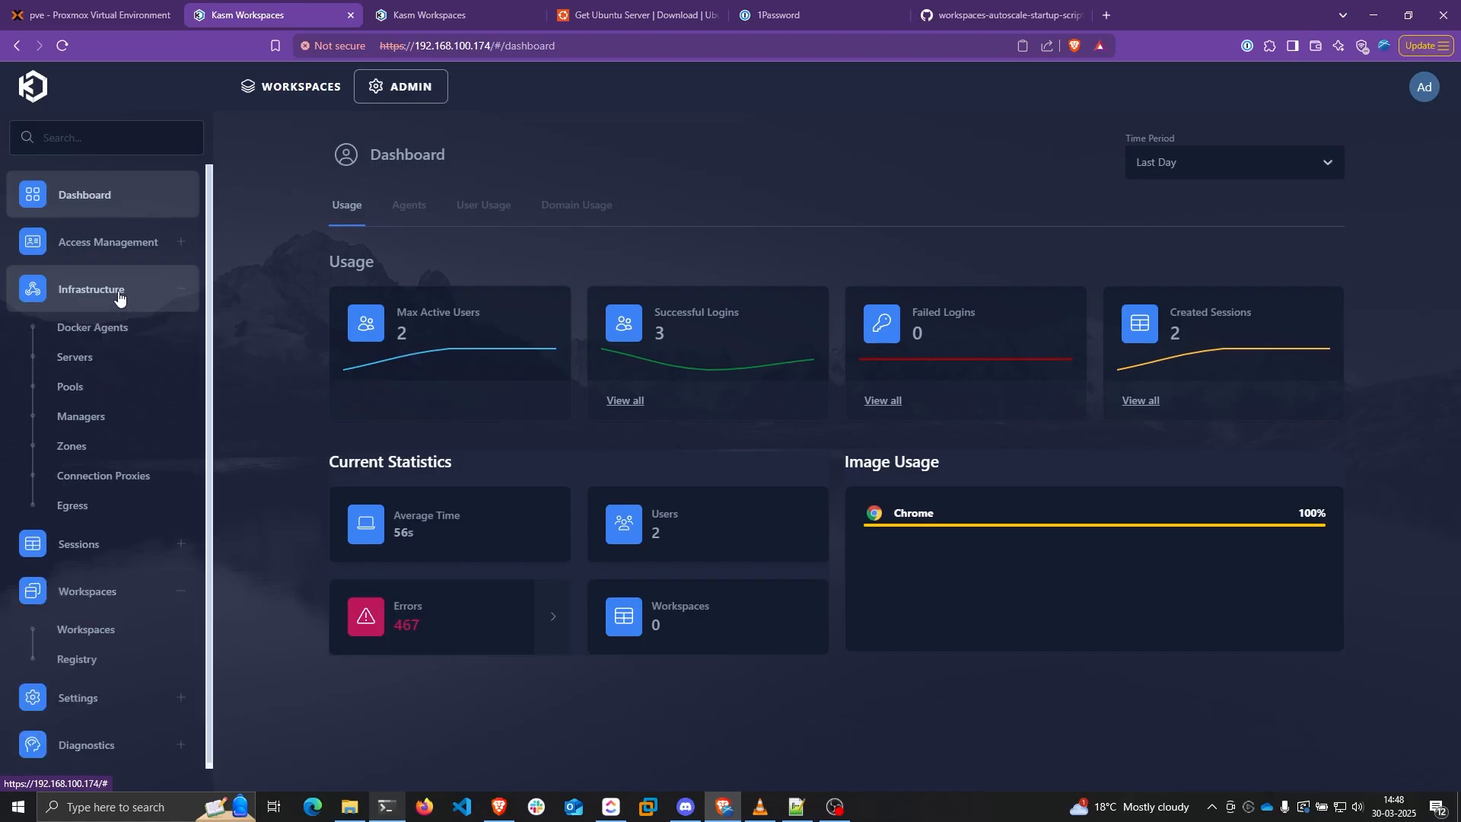
{"action": "left_click", "coordinate": [93, 396]}
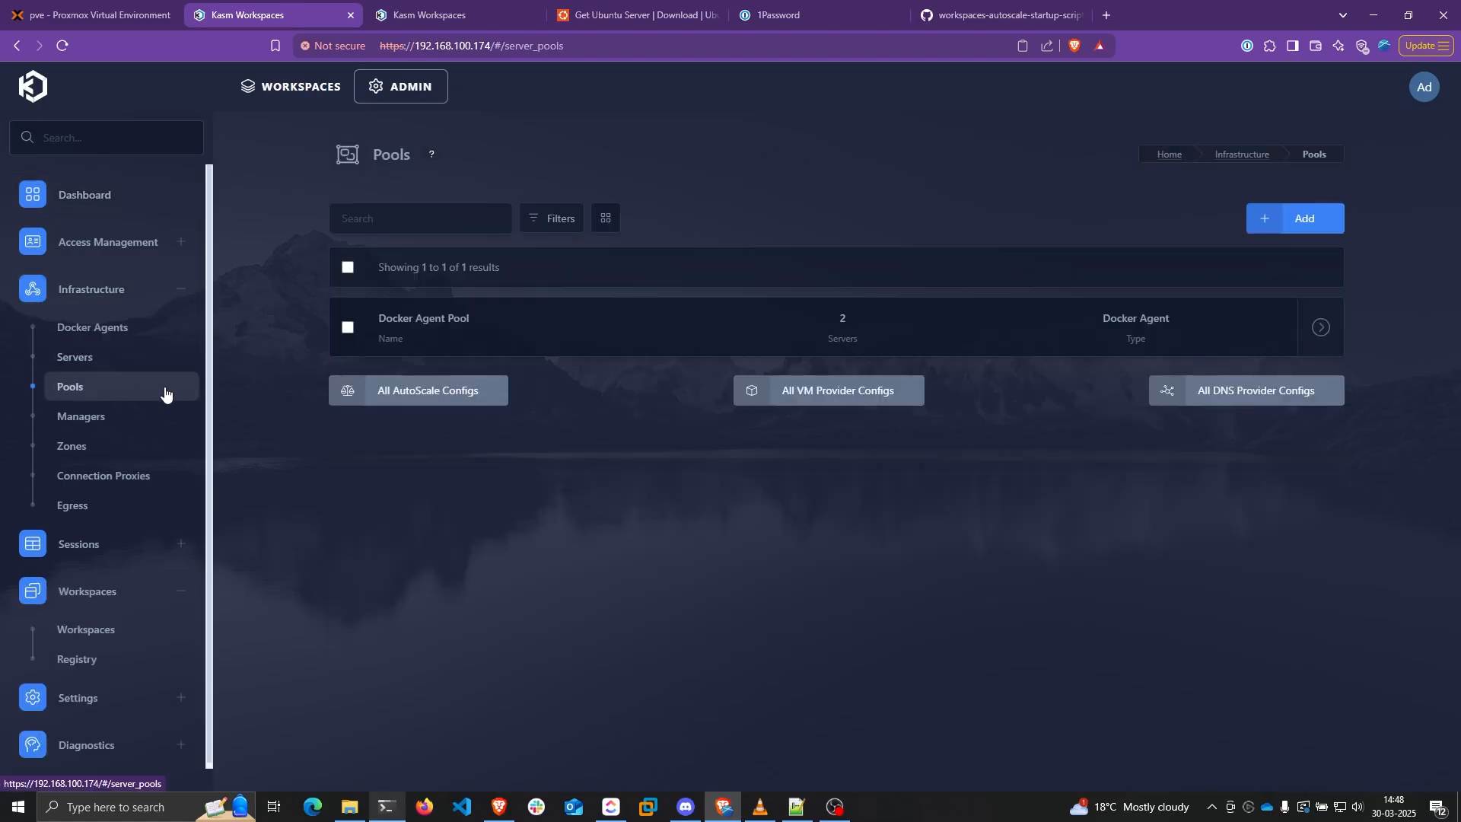
{"action": "left_click", "coordinate": [399, 389]}
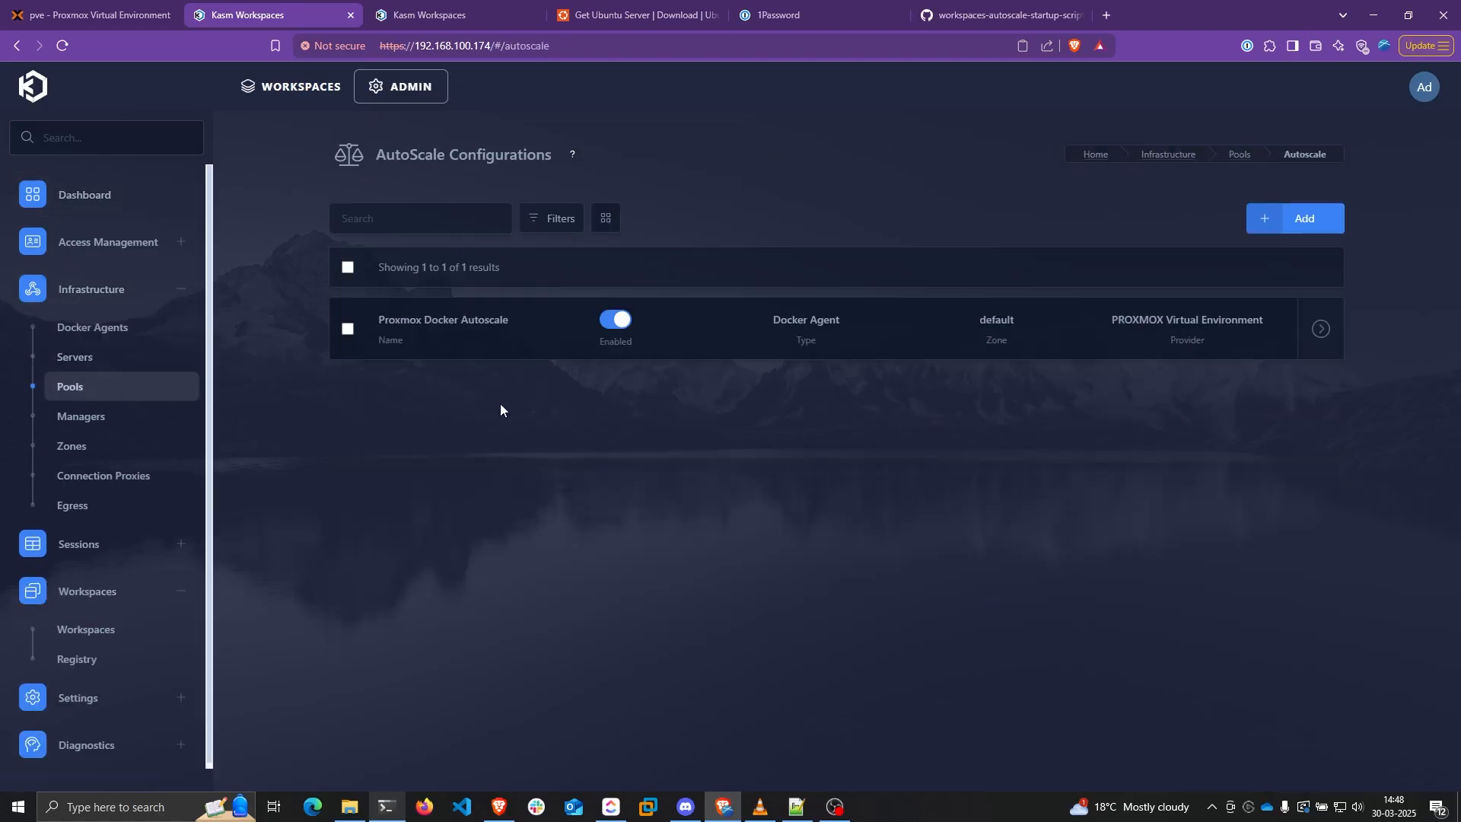
{"action": "mouse_move", "coordinate": [1308, 337]}
{"action": "left_click", "coordinate": [1265, 332]}
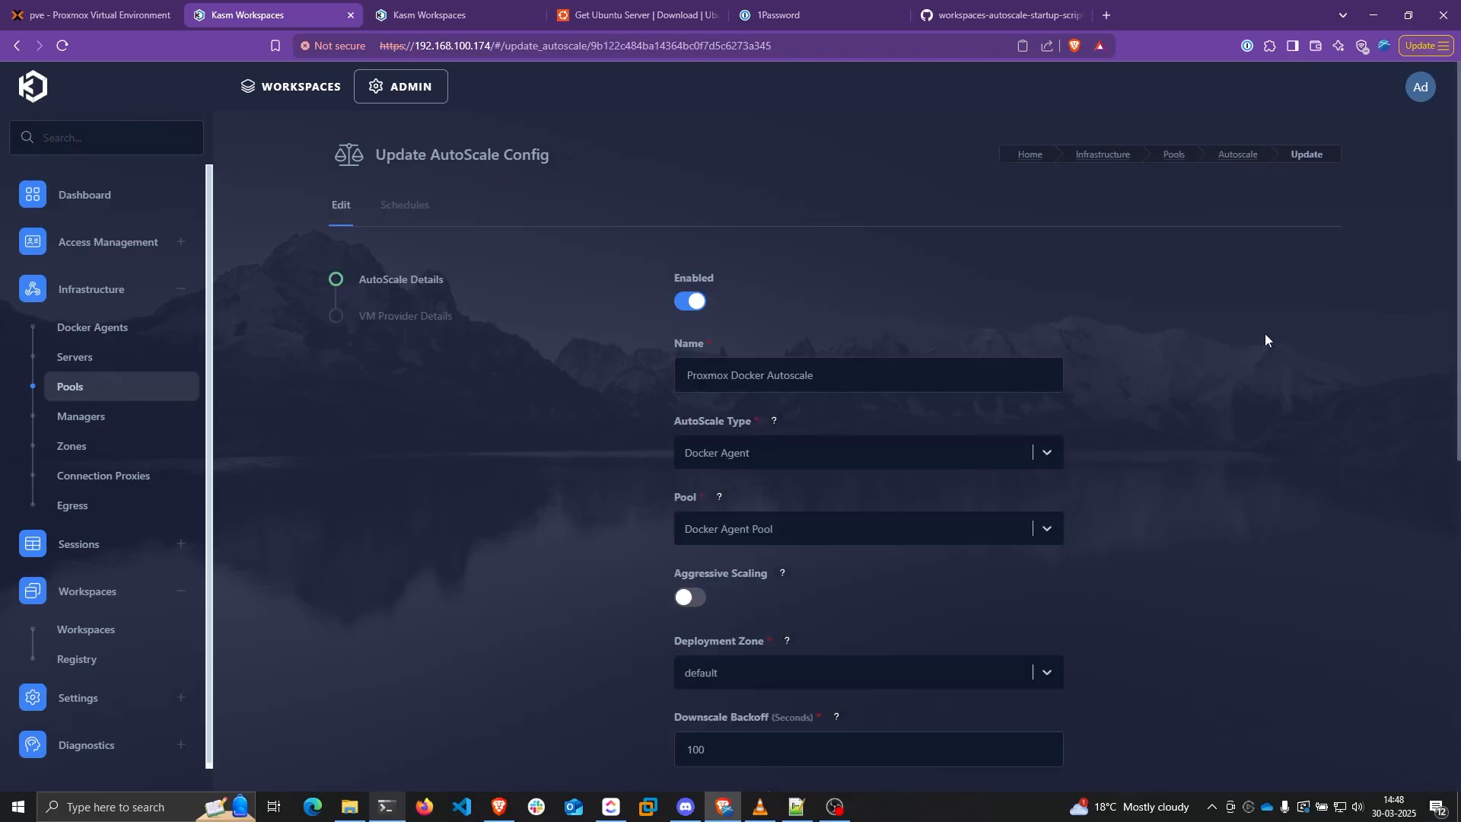
Set the standby values to 0 and finish saving the autoscale configuration
{"action": "scroll", "coordinate": [796, 405], "scroll_direction": "down", "scroll_amount": 5}
{"action": "scroll", "coordinate": [796, 407], "scroll_direction": "down", "scroll_amount": 1}
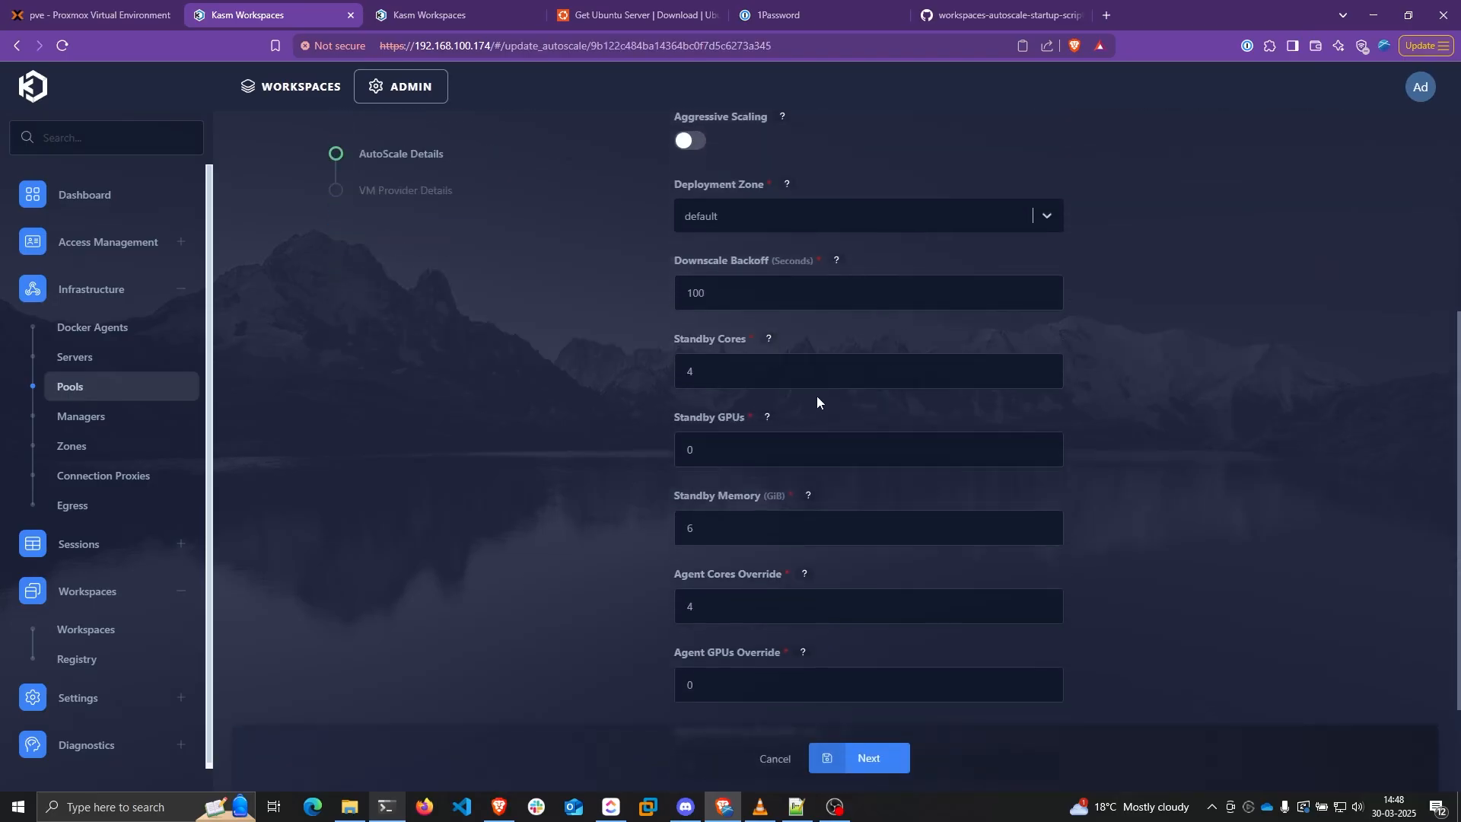
{"action": "left_click_drag", "start_coordinate": [829, 294], "coordinate": [624, 291]}
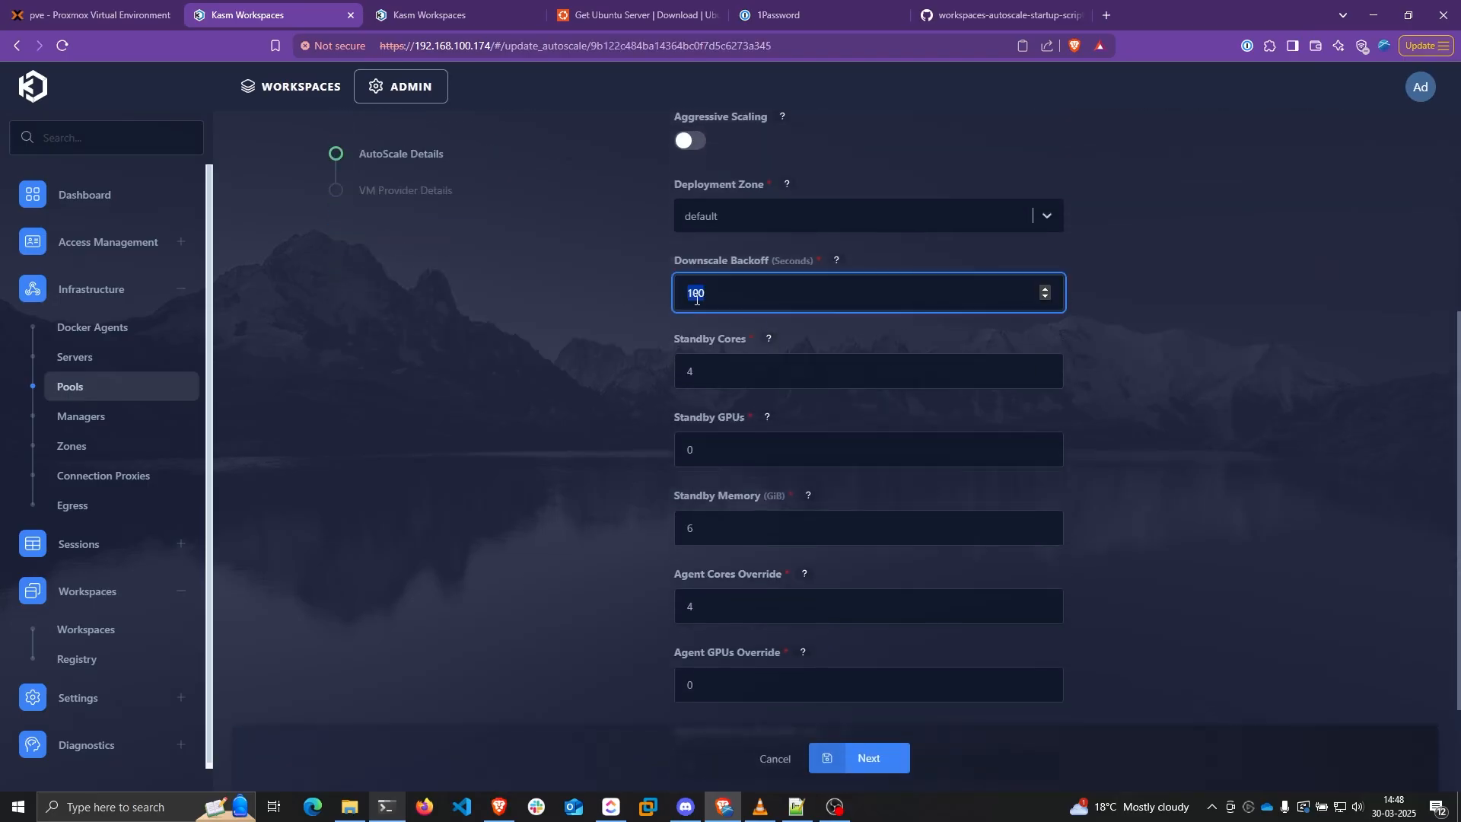
{"action": "type", "text": "0"}
{"action": "key", "text": "Tab"}
{"action": "type", "text": "0"}
{"action": "key", "text": "Tab"}
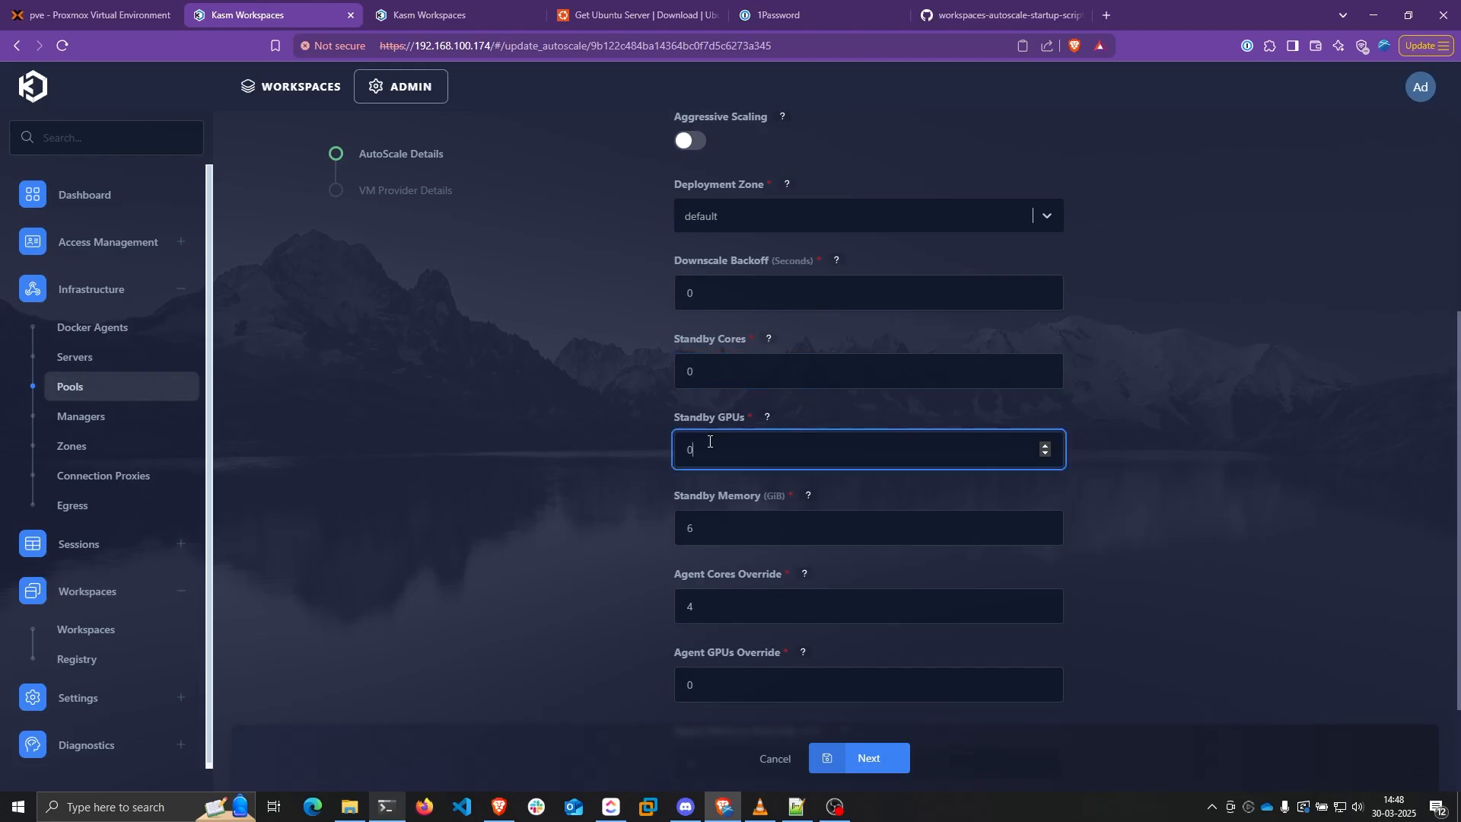
{"action": "scroll", "coordinate": [627, 401], "scroll_direction": "down", "scroll_amount": 2}
{"action": "key", "text": "Tab"}
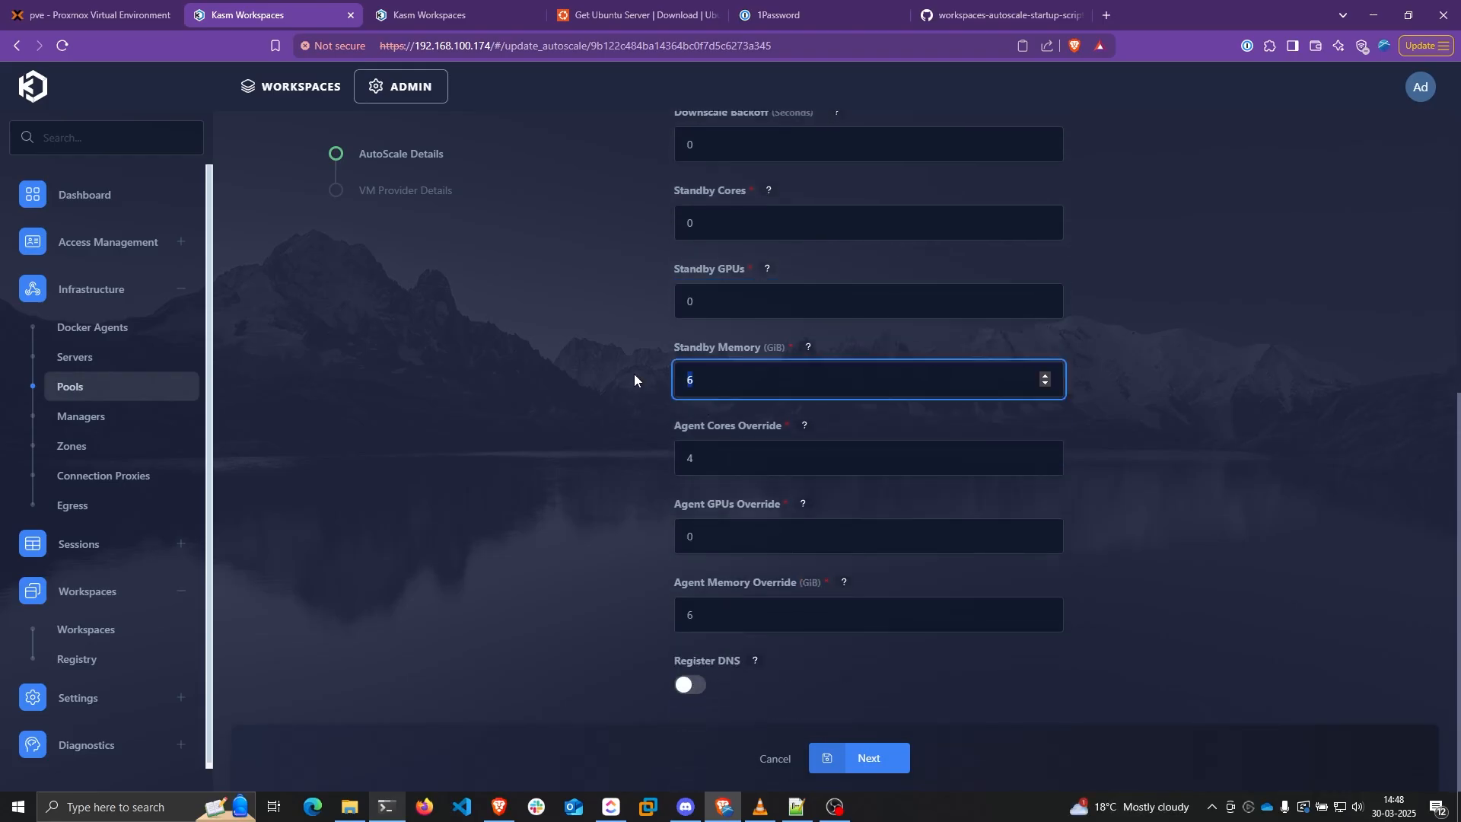
{"action": "left_click", "coordinate": [869, 758]}
{"action": "scroll", "coordinate": [882, 718], "scroll_direction": "down", "scroll_amount": 5}
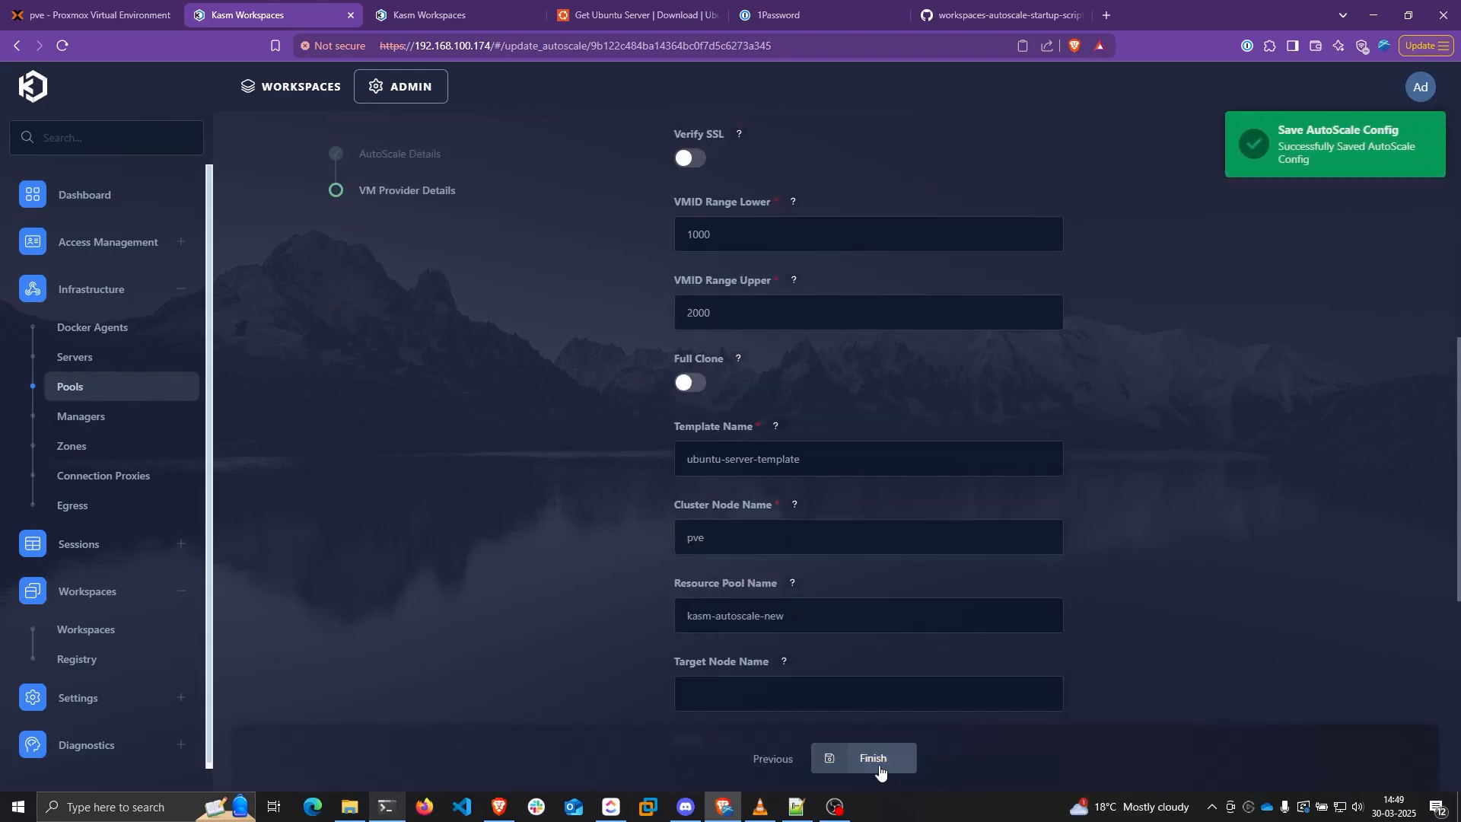
{"action": "left_click", "coordinate": [873, 758]}
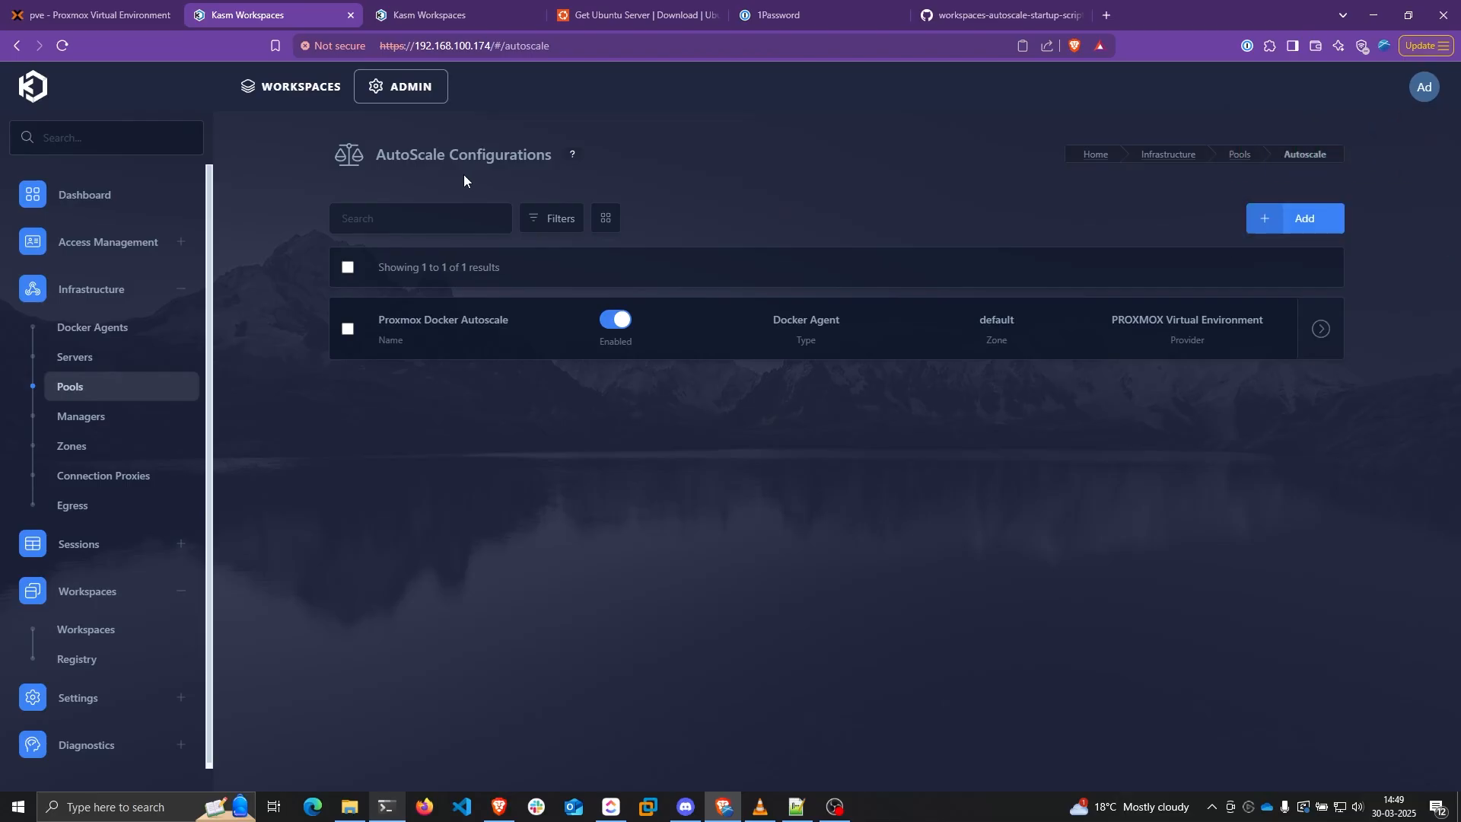
{"action": "left_click", "coordinate": [91, 15]}
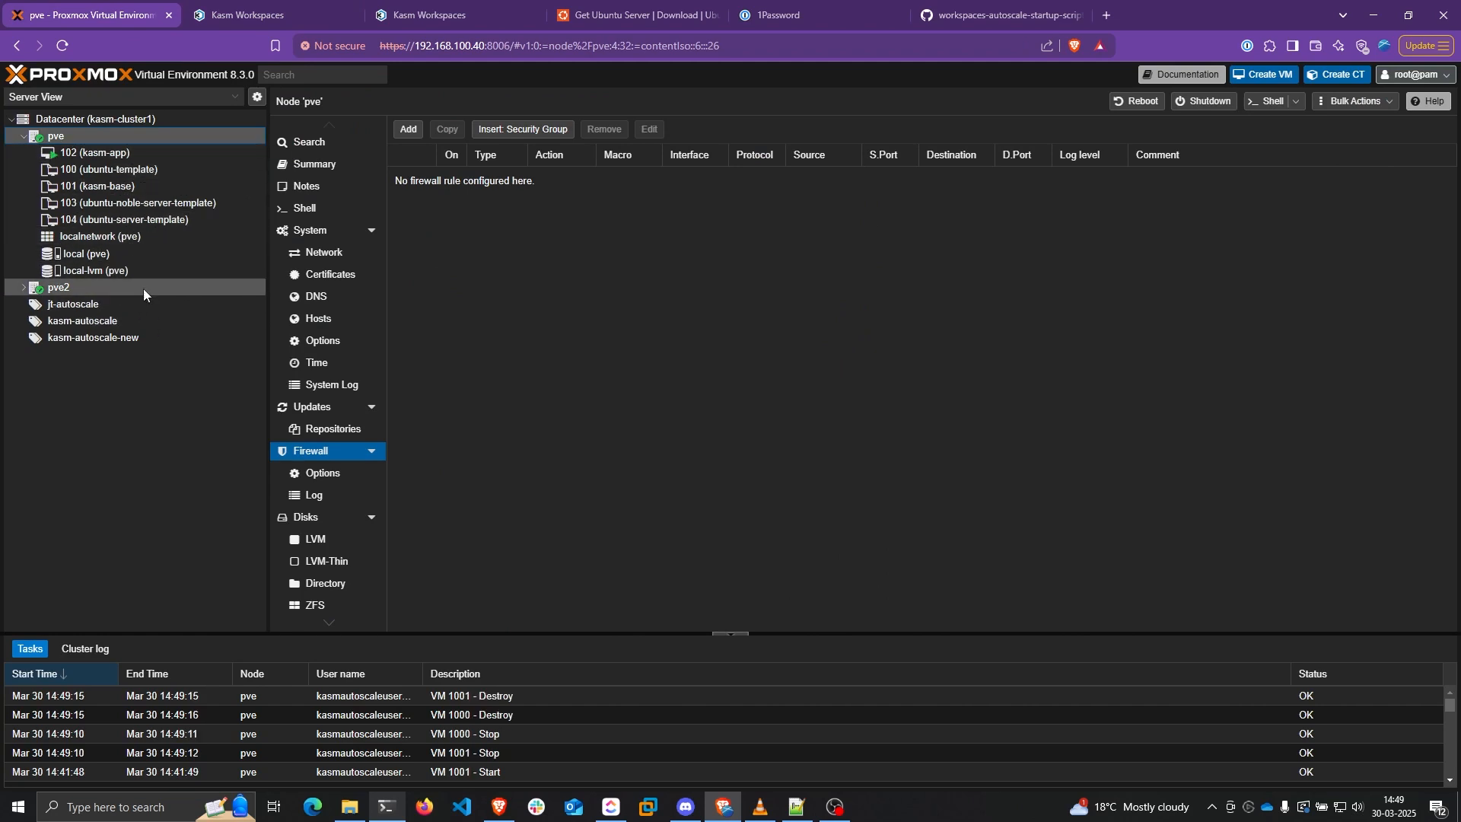
Return to Kasm Workspaces and open the Docker Agents list
{"action": "left_click", "coordinate": [245, 14]}
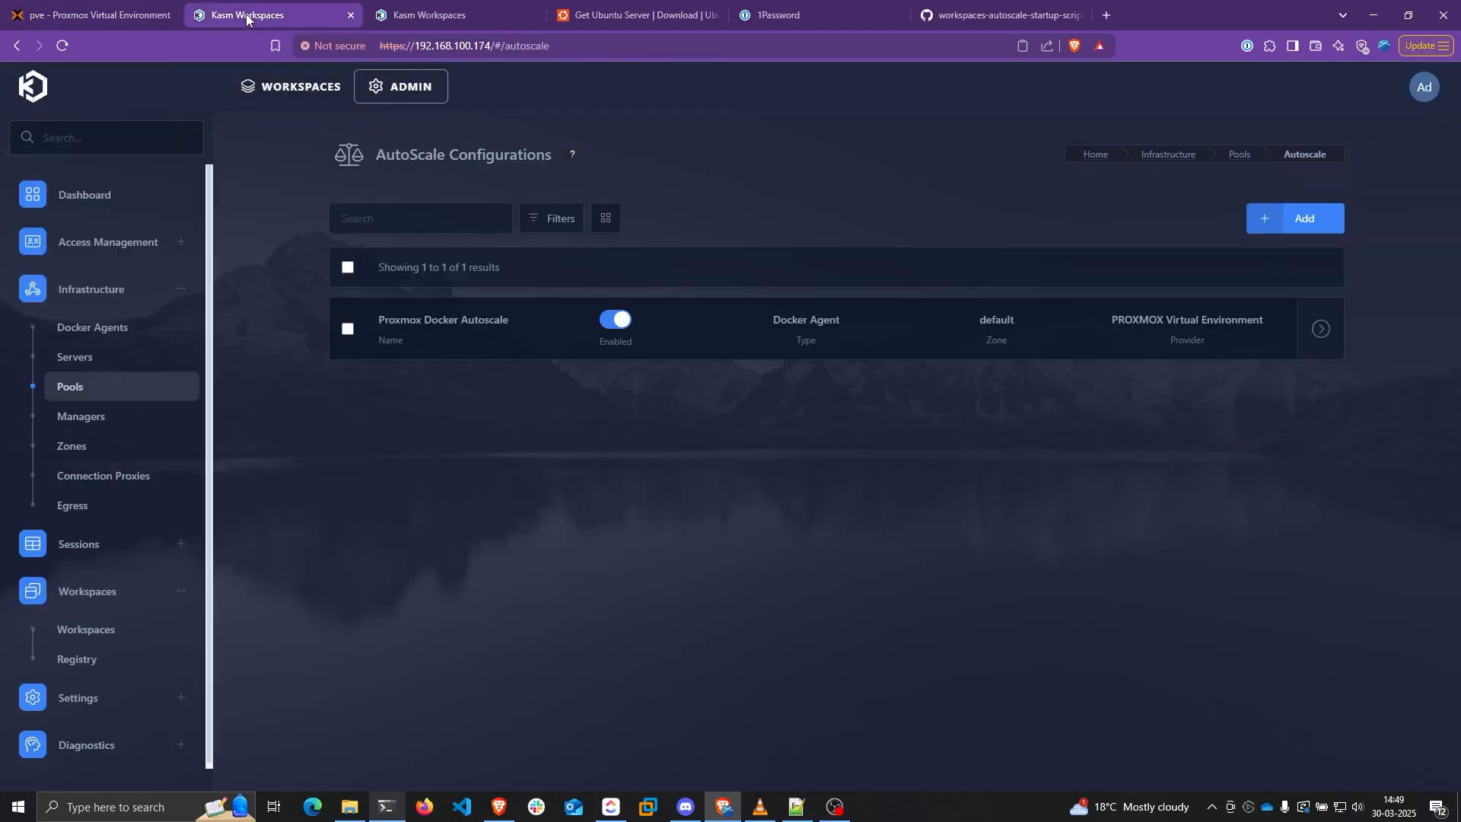
{"action": "left_click", "coordinate": [130, 323]}
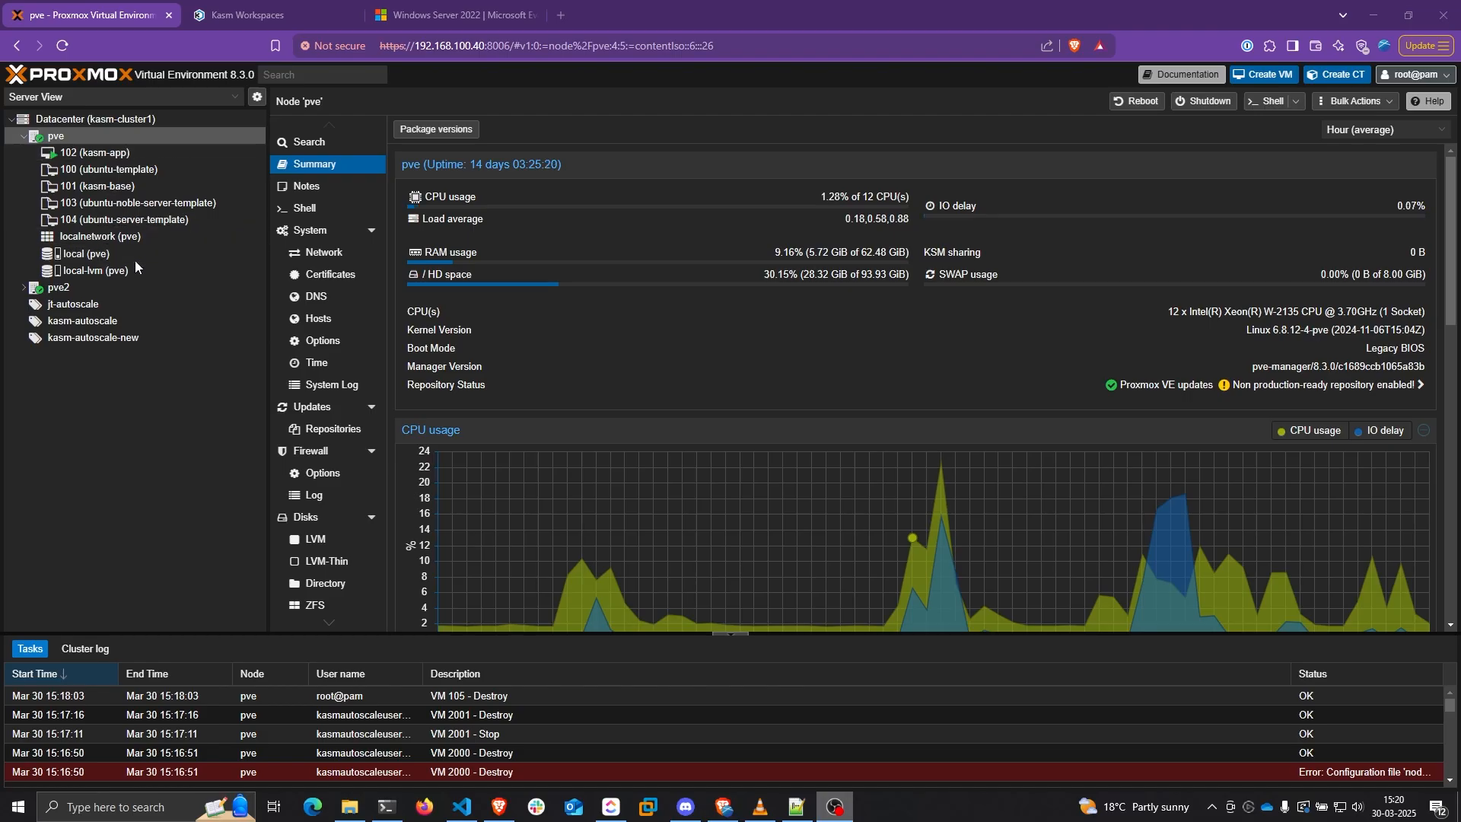
Open the local (pve) storage and start an ISO upload, cancelling the file picker
{"action": "left_click", "coordinate": [77, 256]}
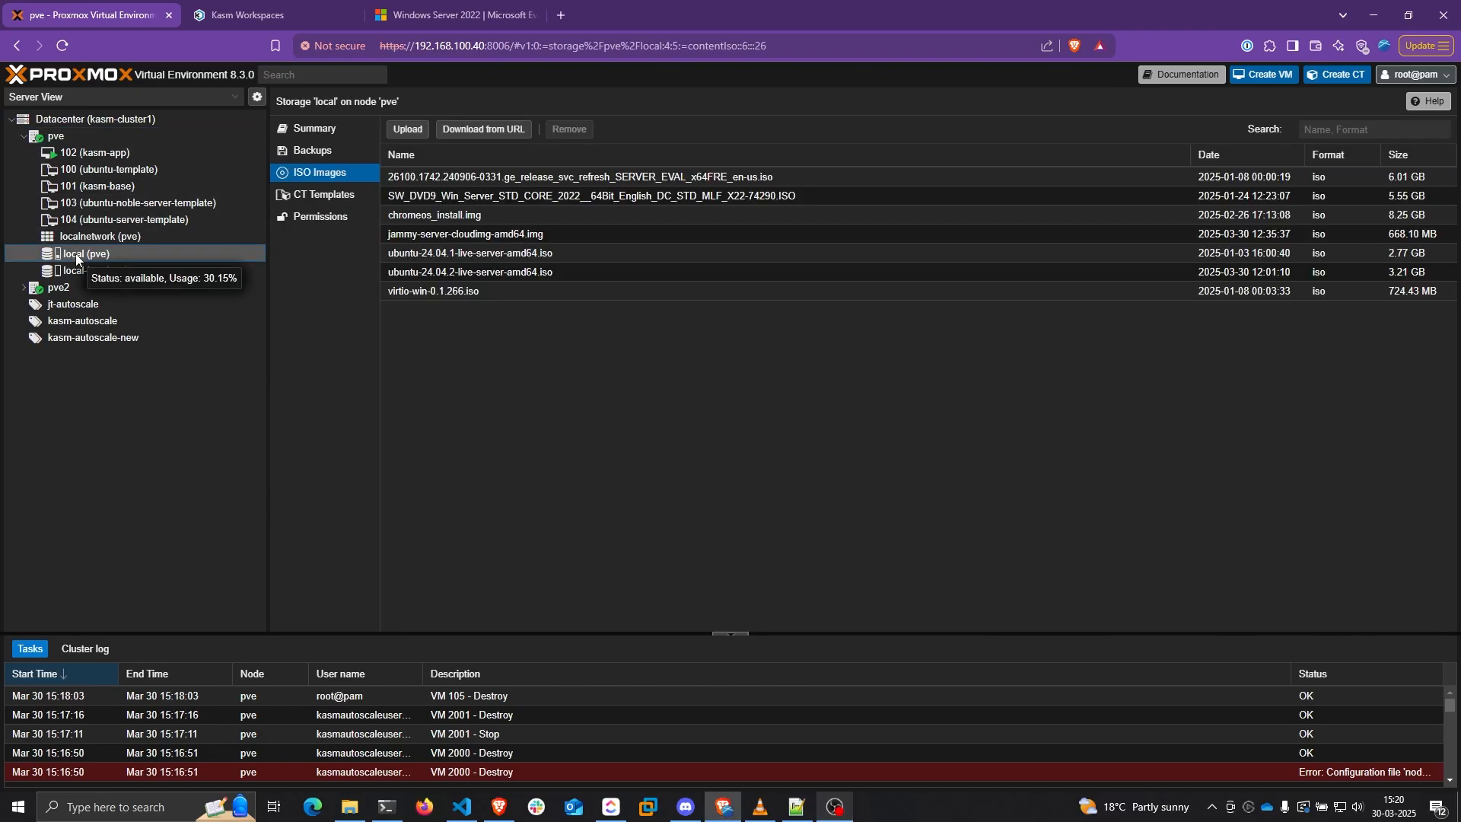
{"action": "left_click", "coordinate": [407, 129]}
{"action": "left_click", "coordinate": [843, 370]}
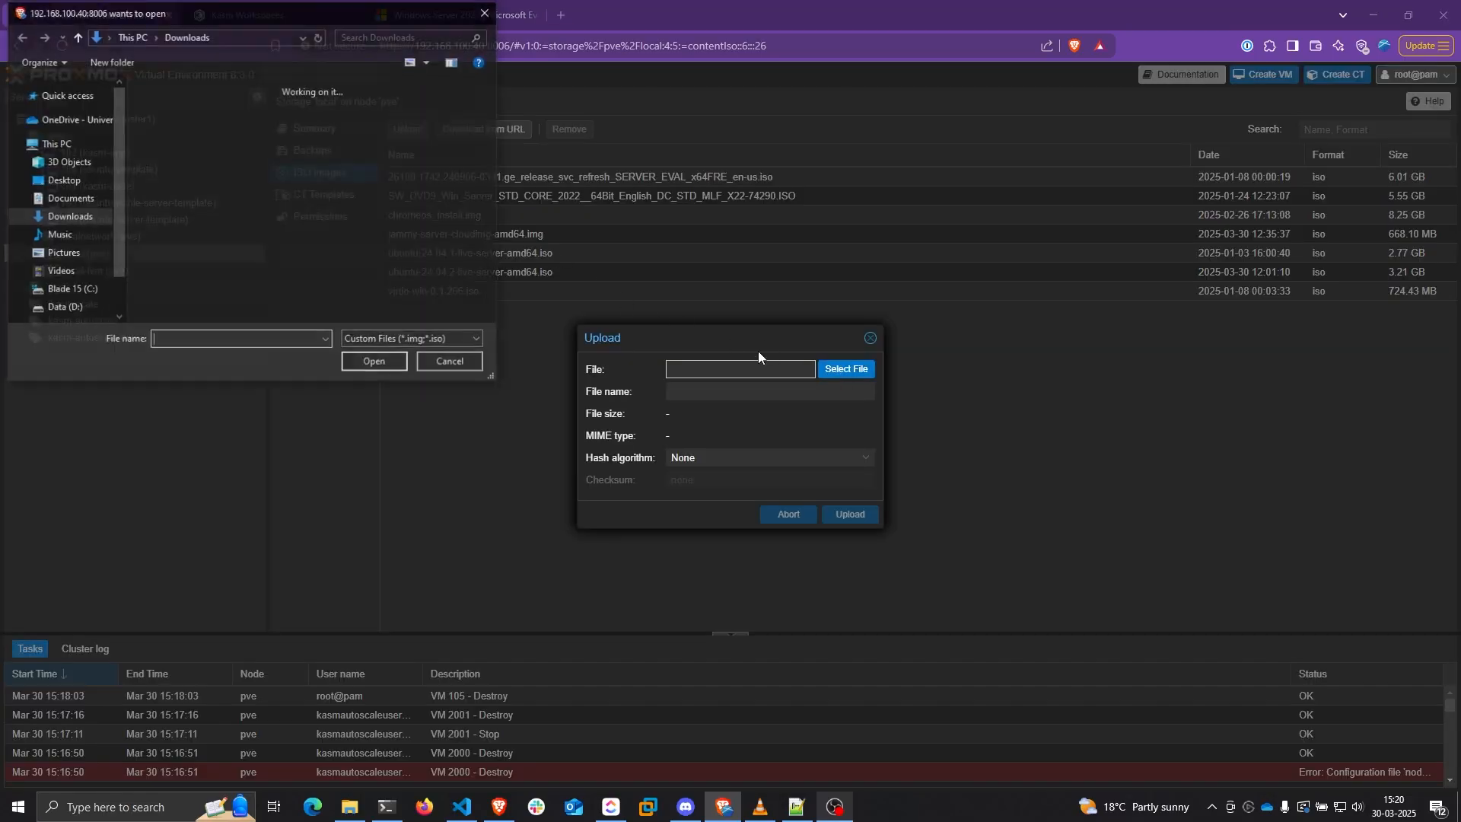
{"action": "left_click_drag", "start_coordinate": [259, 21], "coordinate": [491, 272]}
{"action": "left_click", "coordinate": [684, 618]}
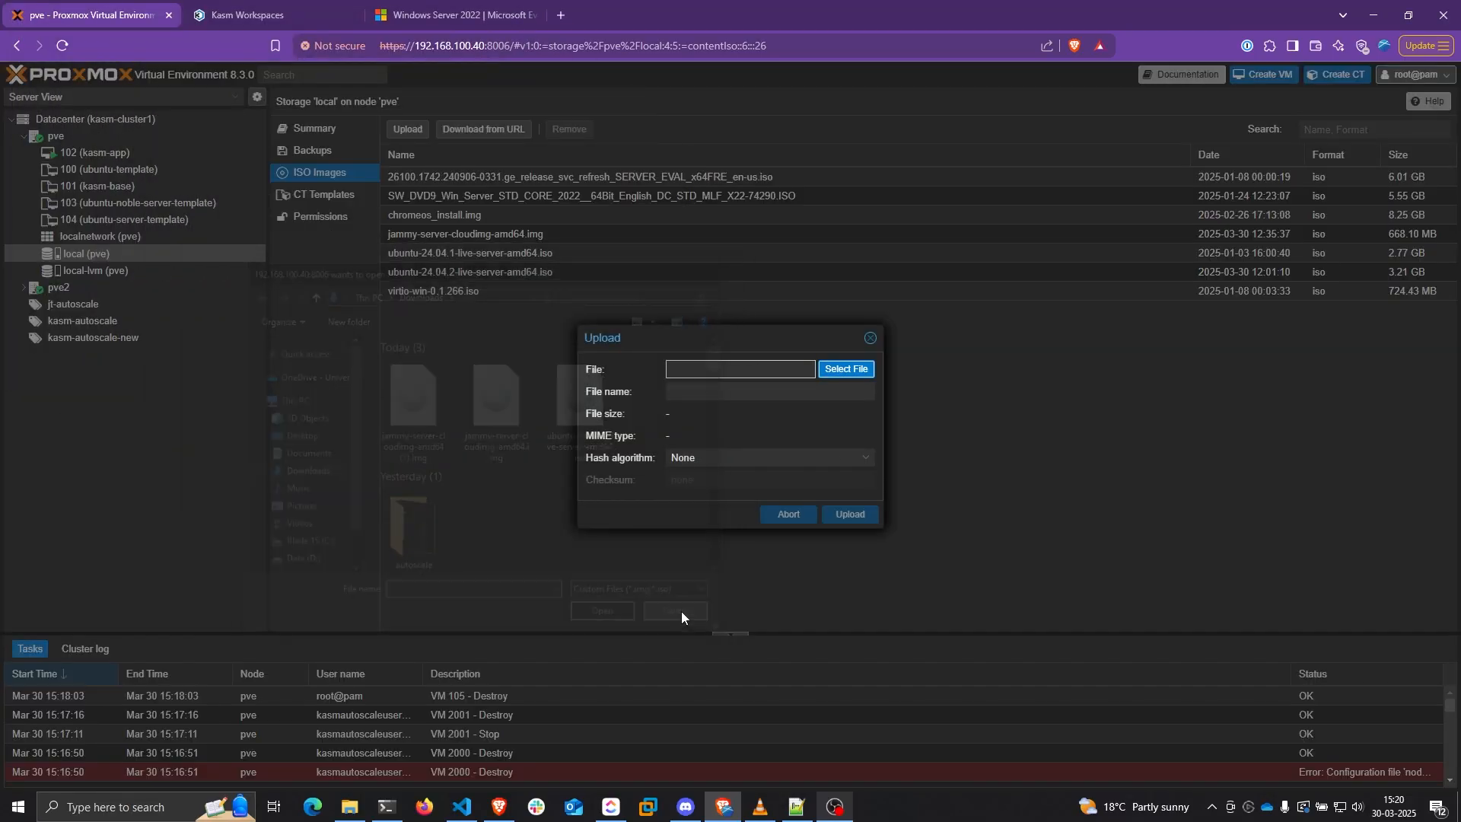
Check the Windows Server 2022 download page, close the upload window, and select the SW_DVD9 ISO
{"action": "left_click", "coordinate": [455, 14]}
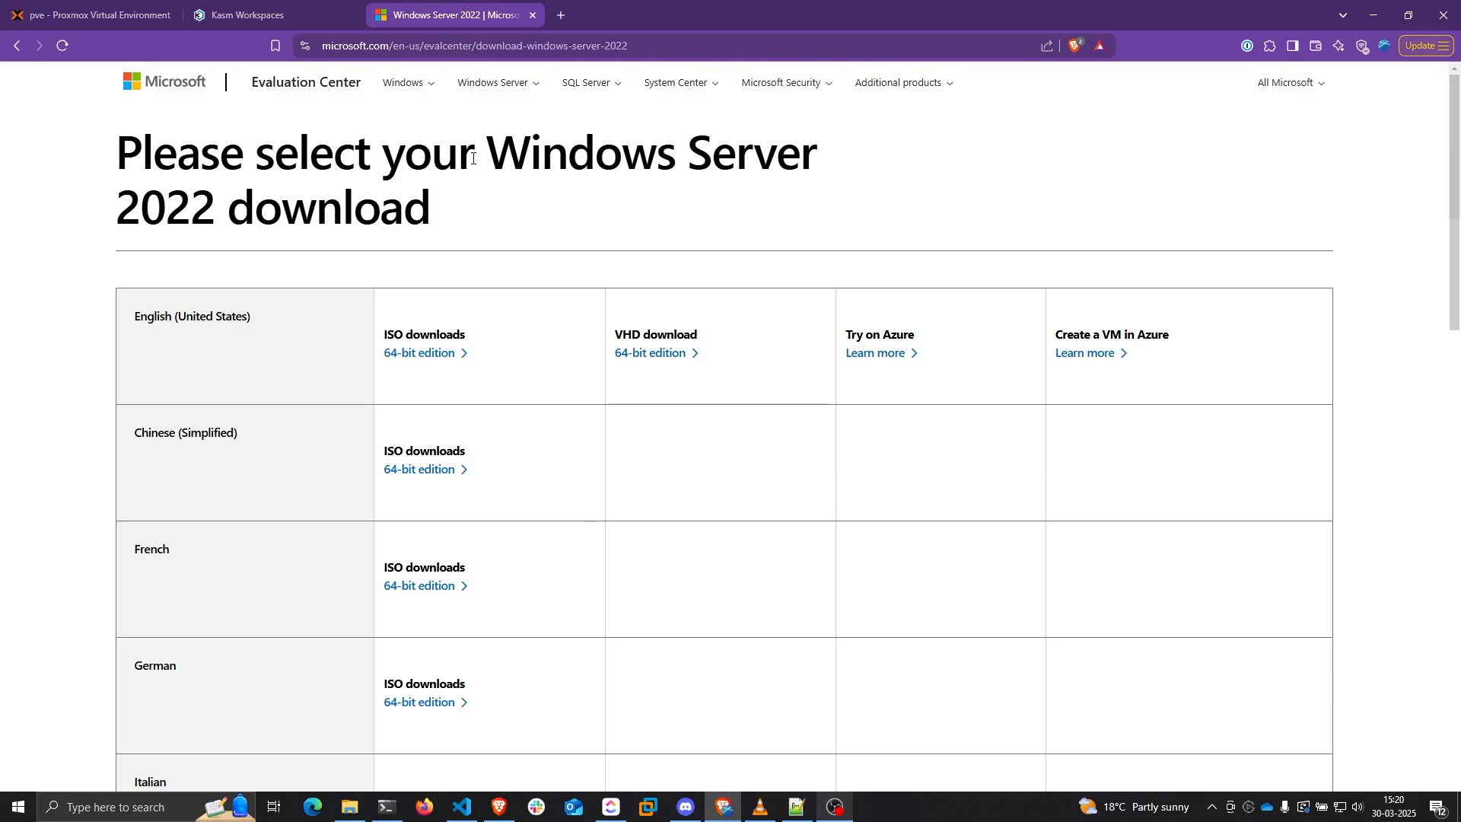
{"action": "left_click_drag", "start_coordinate": [598, 173], "coordinate": [591, 202]}
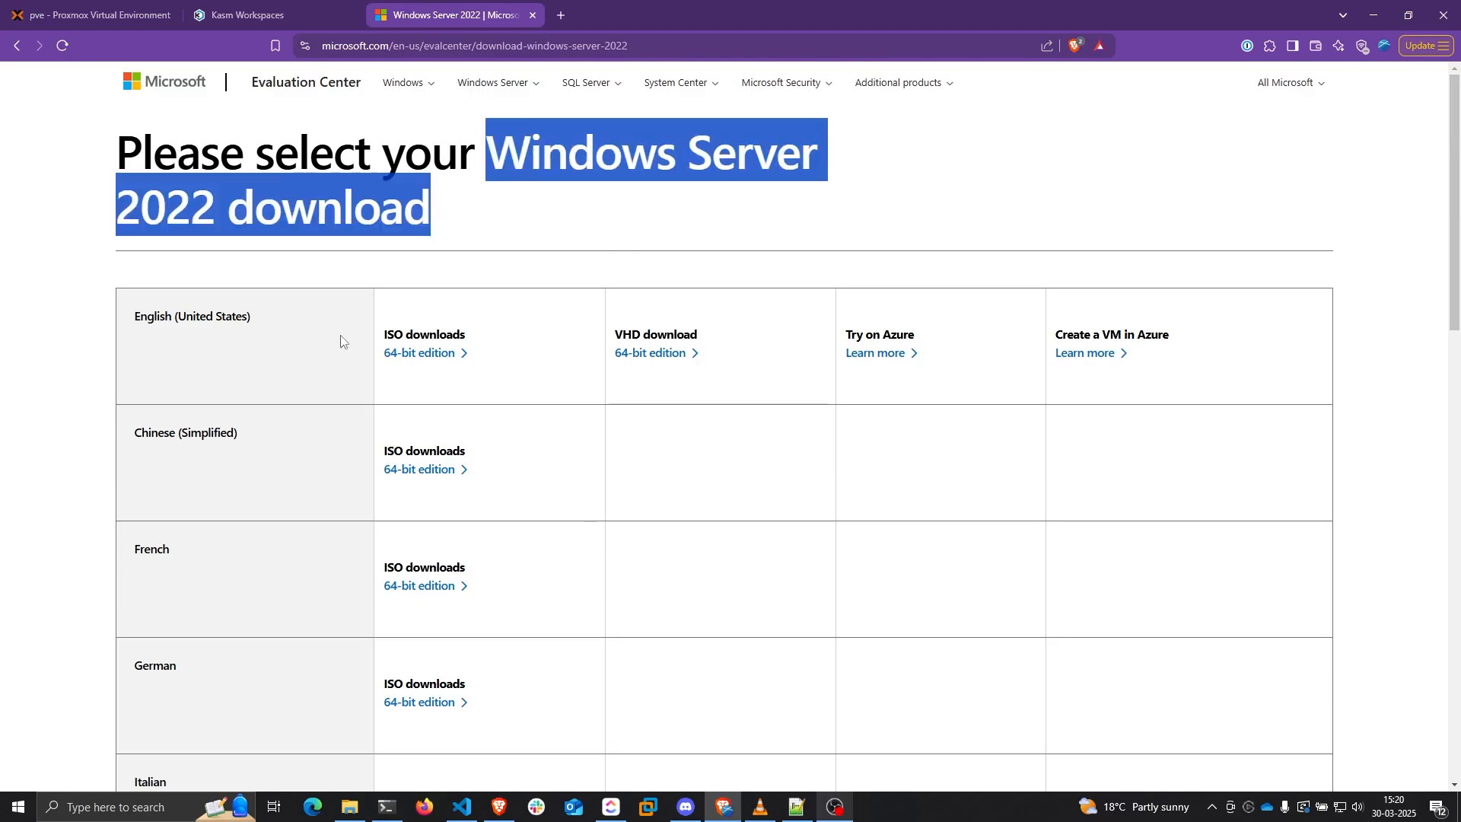
{"action": "left_click_drag", "start_coordinate": [385, 335], "coordinate": [465, 334]}
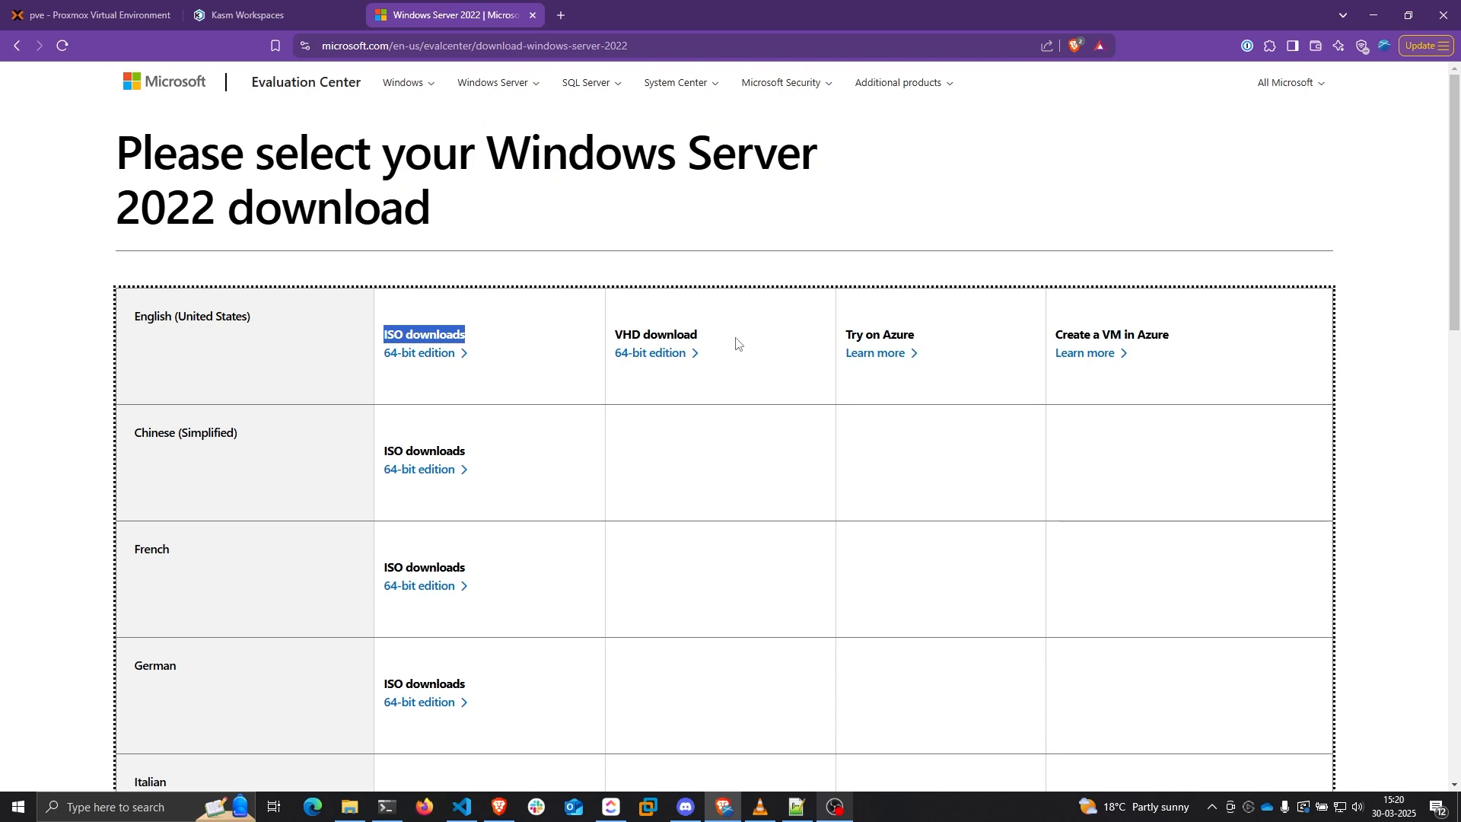
{"action": "left_click", "coordinate": [62, 6]}
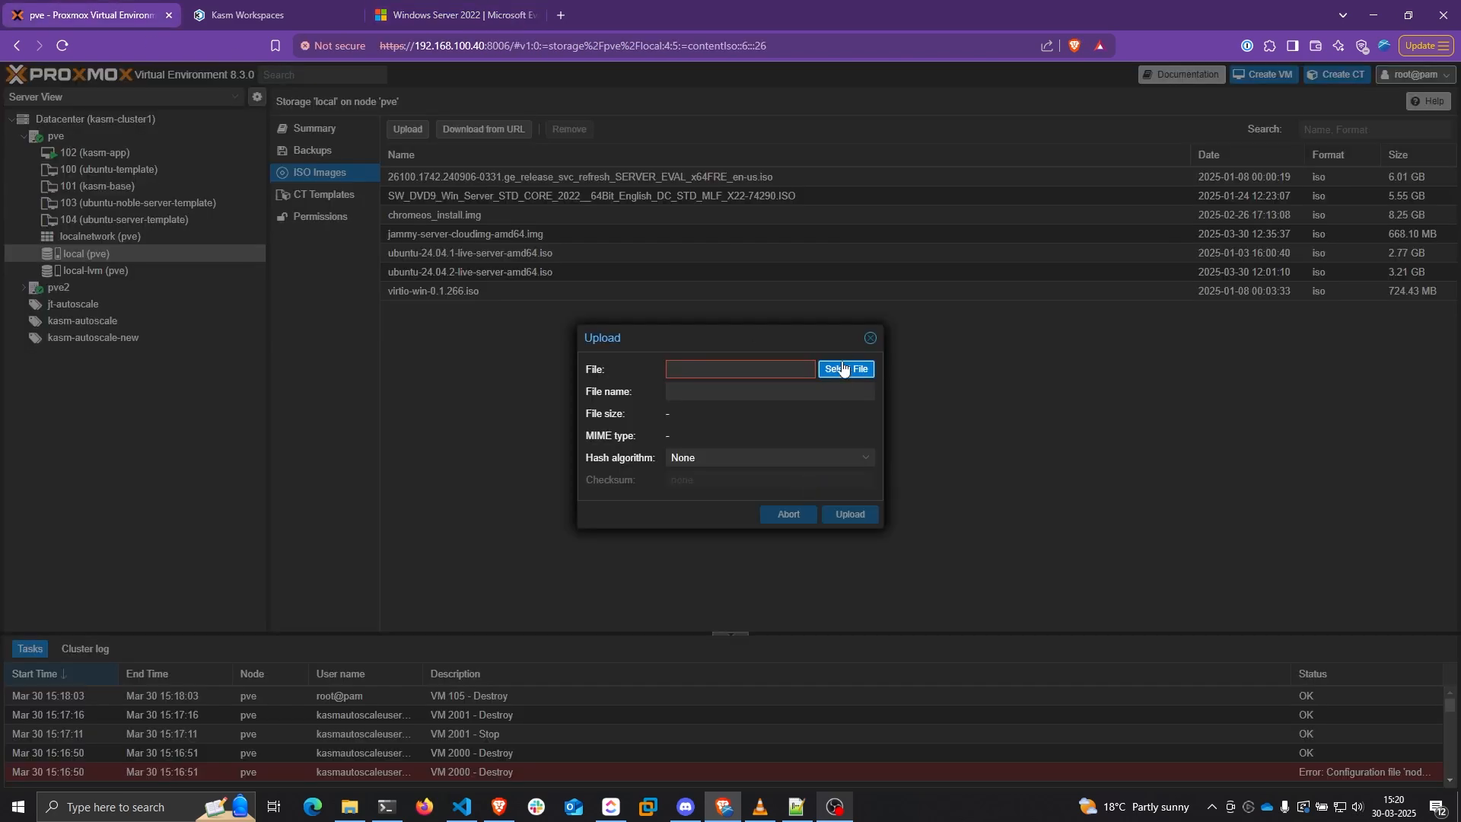
{"action": "left_click", "coordinate": [870, 338]}
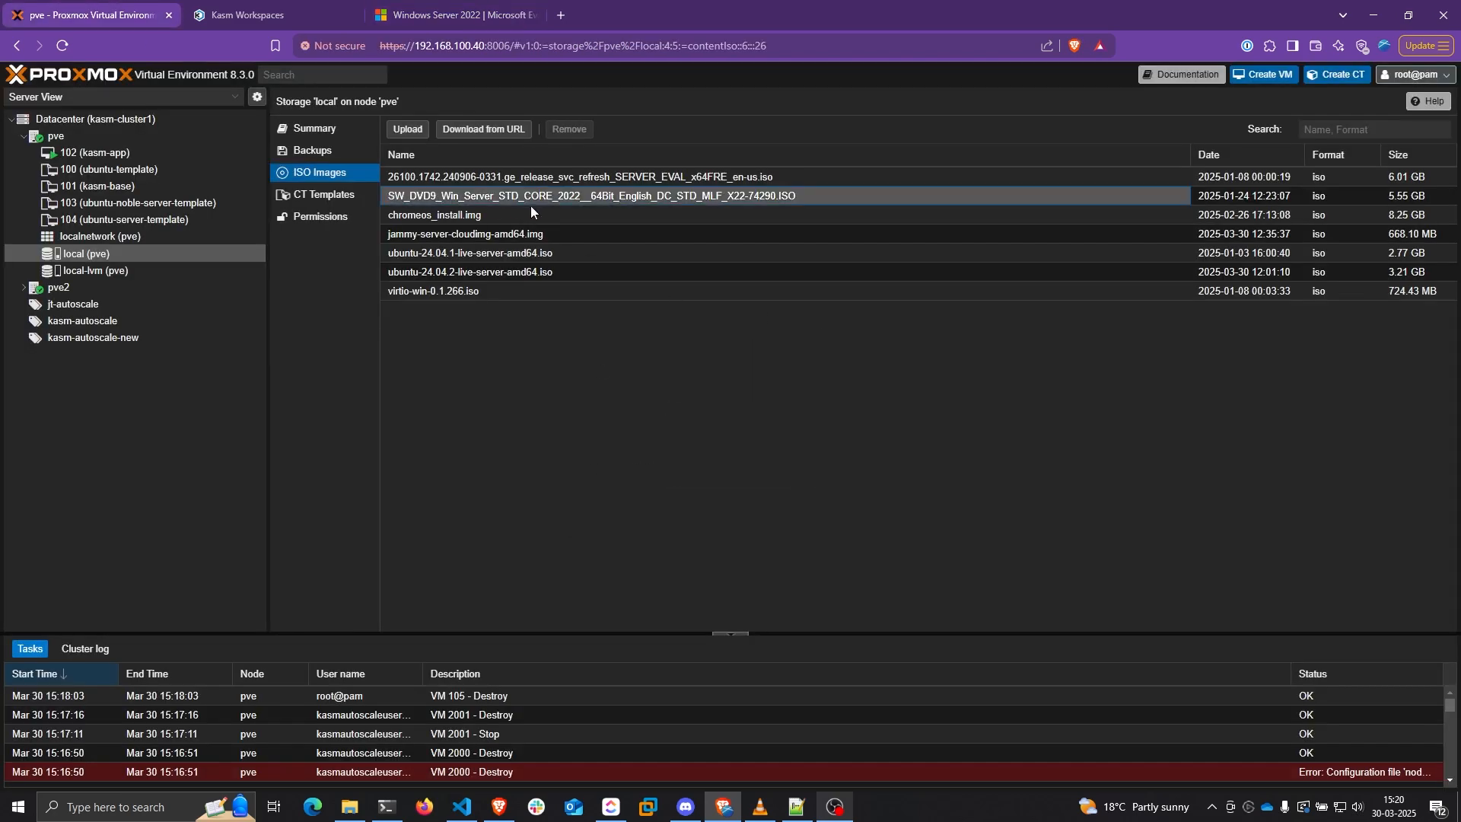
{"action": "left_click", "coordinate": [751, 196]}
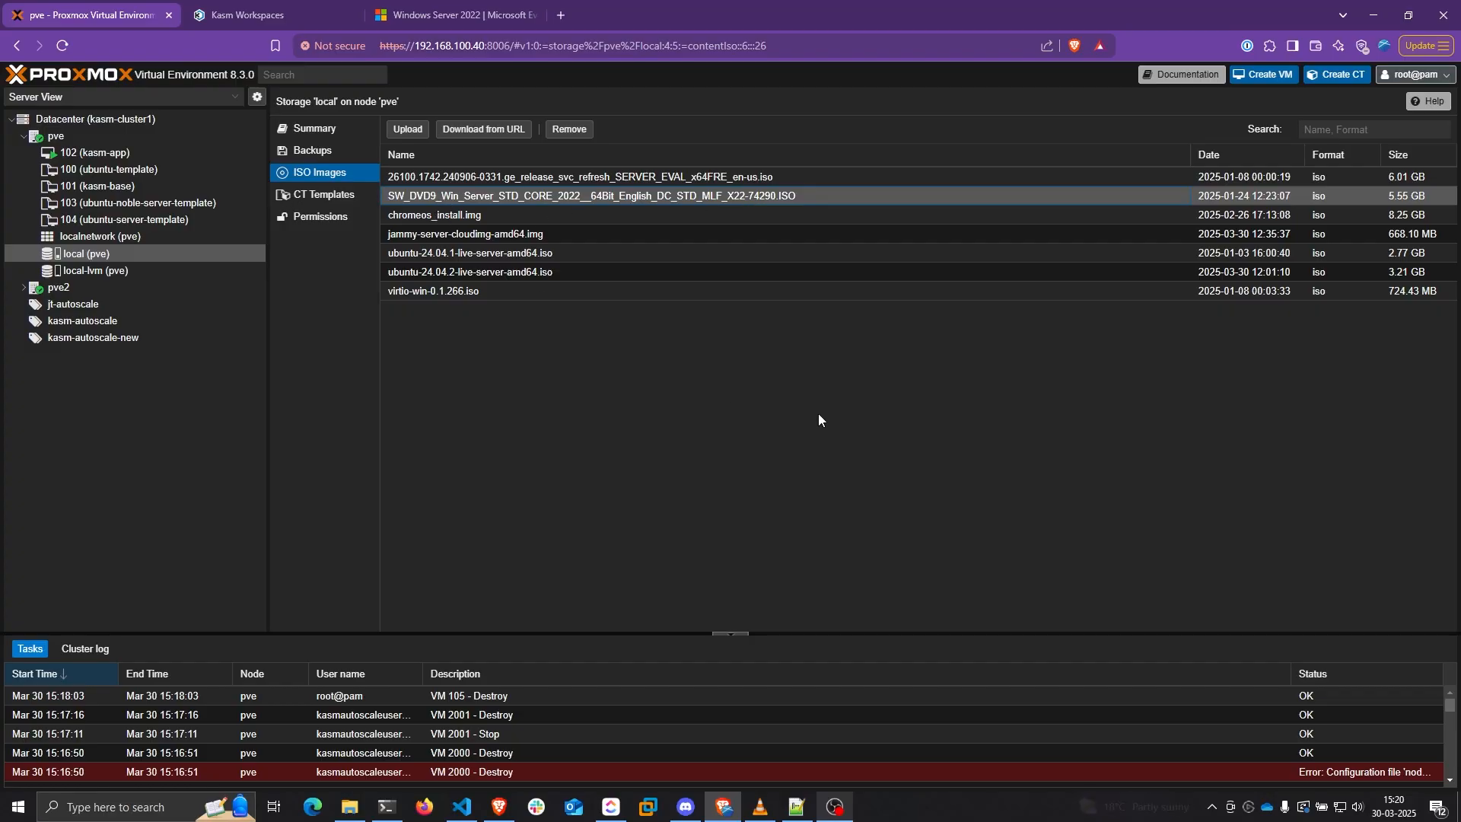
Name the new VM windows-server-2022-template and place it in pool kasm-autoscale-new
{"action": "left_click", "coordinate": [1267, 76]}
{"action": "type", "text": "wi"}
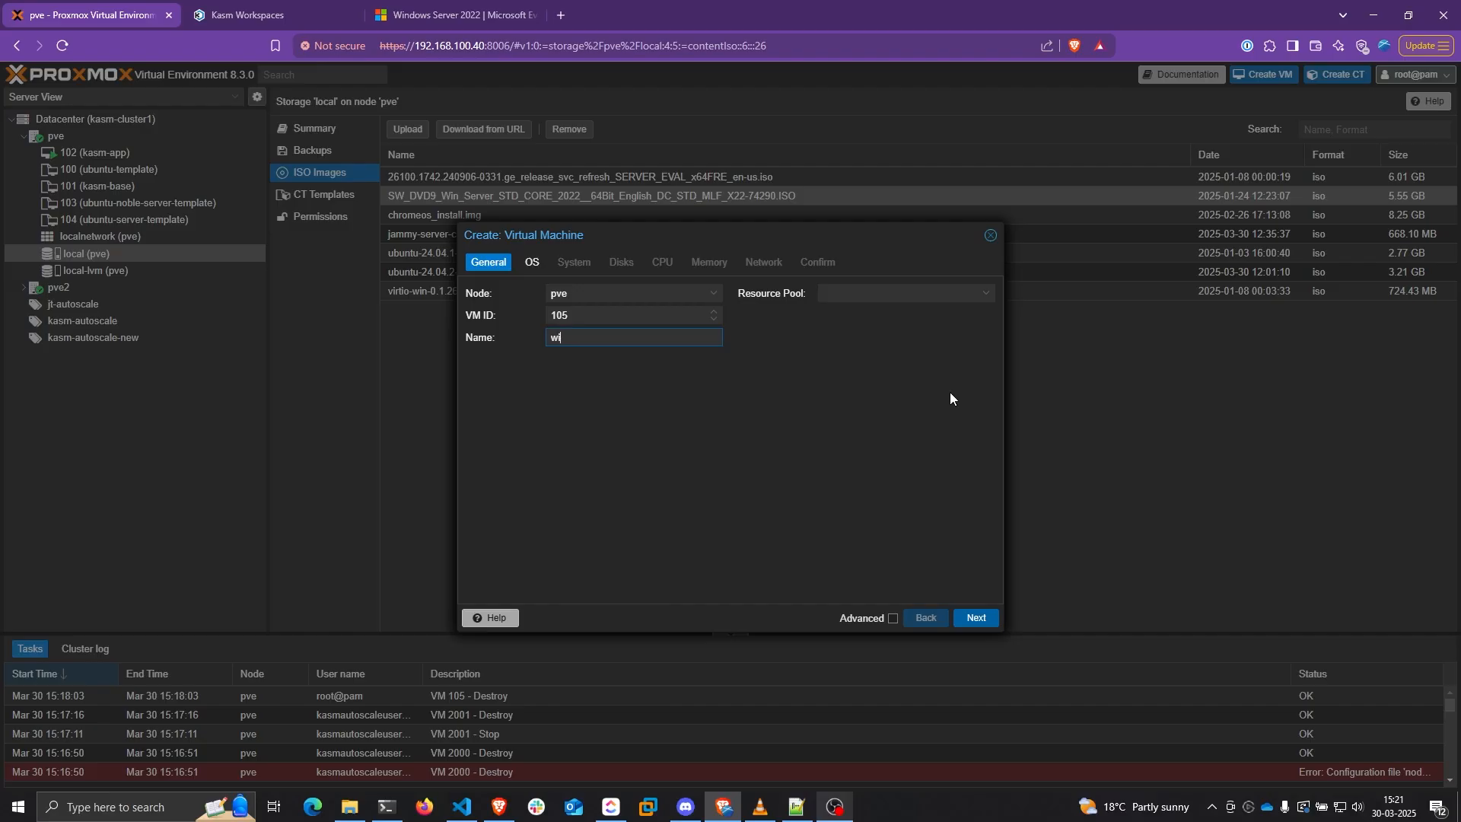
{"action": "type", "text": "ndows-server-2022-template"}
{"action": "left_click", "coordinate": [850, 294]}
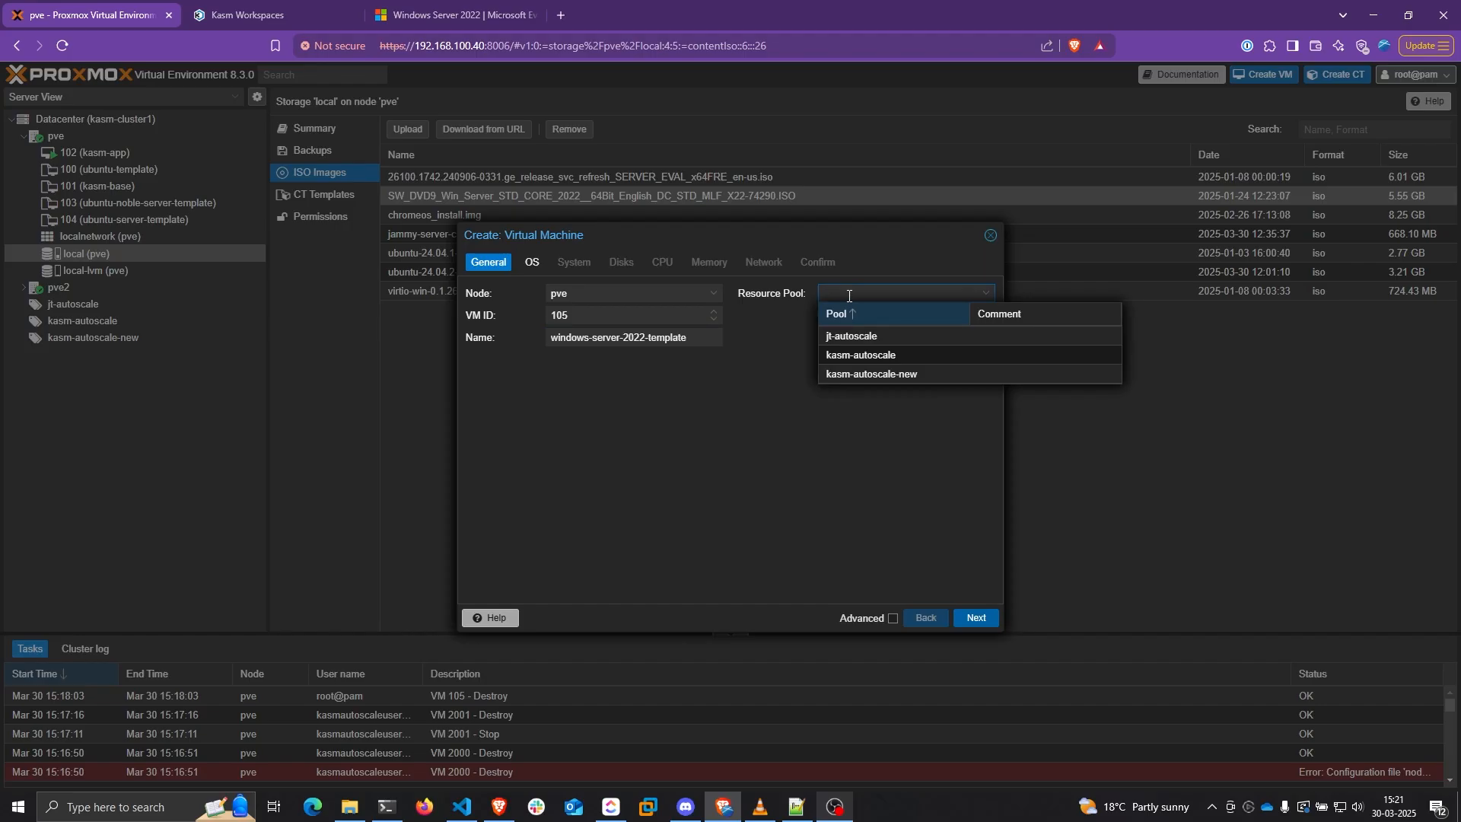
{"action": "left_click", "coordinate": [884, 373]}
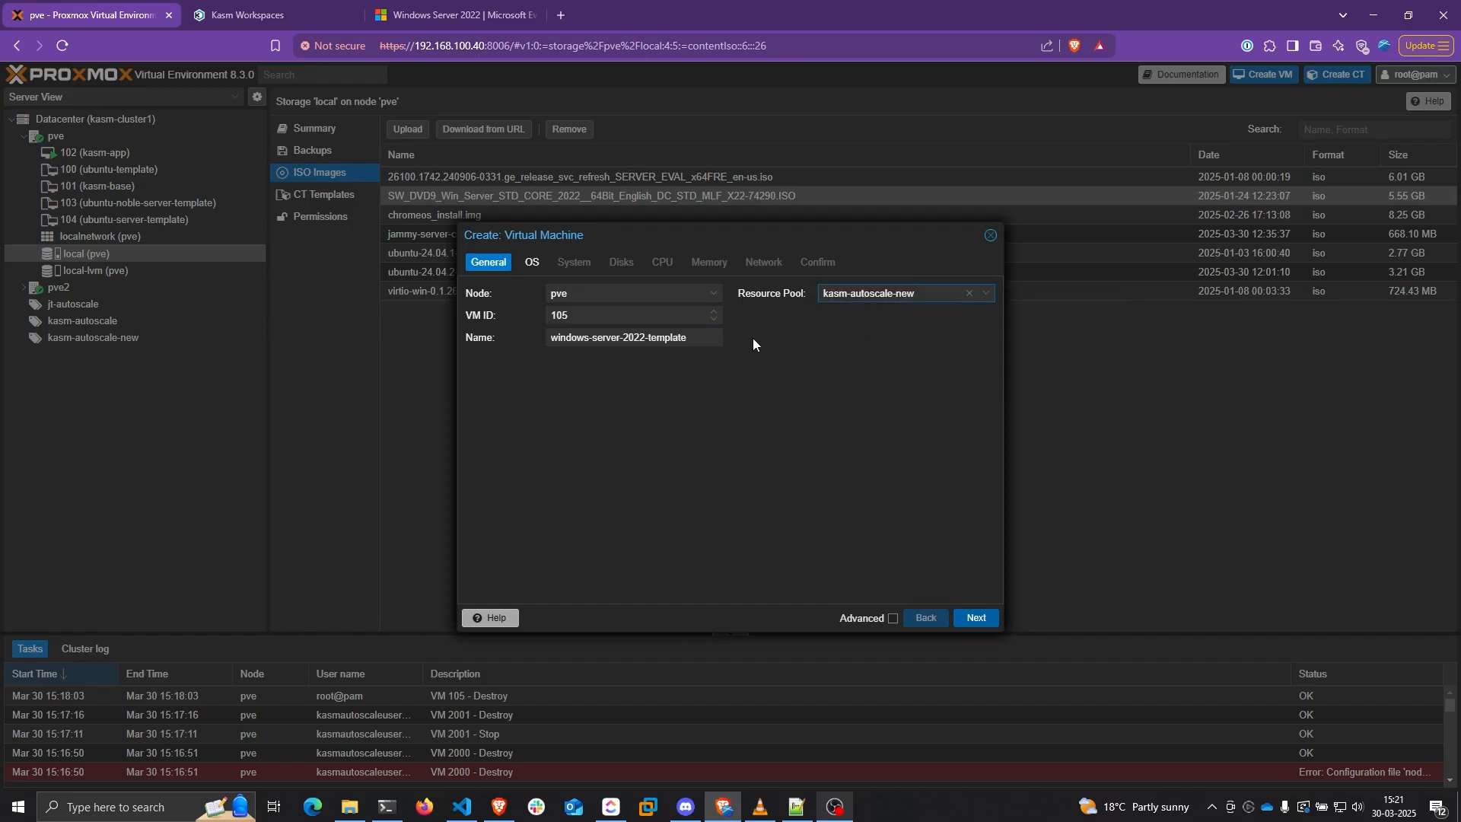
{"action": "left_click", "coordinate": [974, 618]}
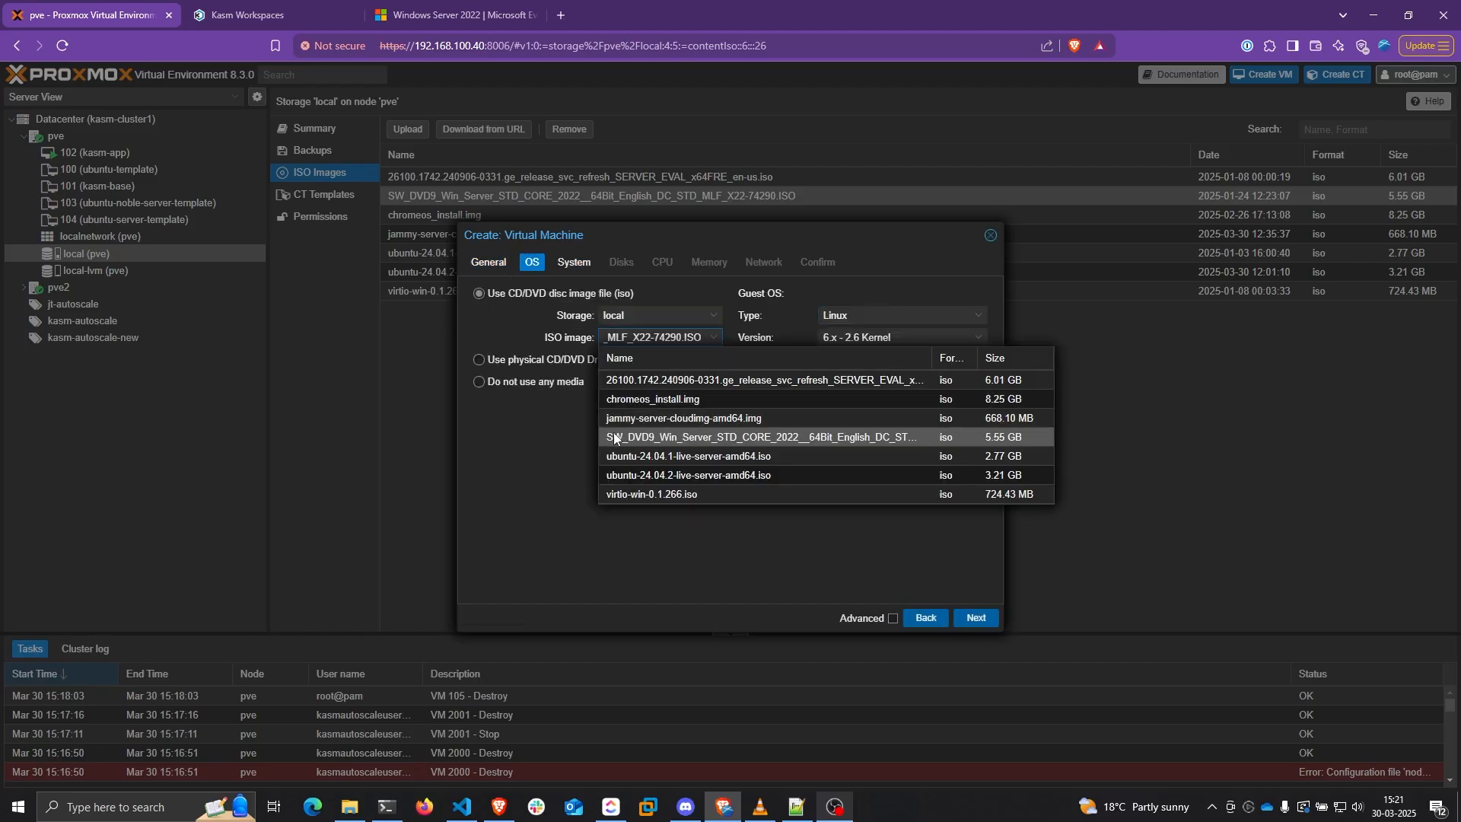
Use the Windows Server 2022 SW_DVD9 ISO with guest OS type Microsoft Windows
{"action": "left_click", "coordinate": [675, 437]}
{"action": "left_click", "coordinate": [858, 407]}
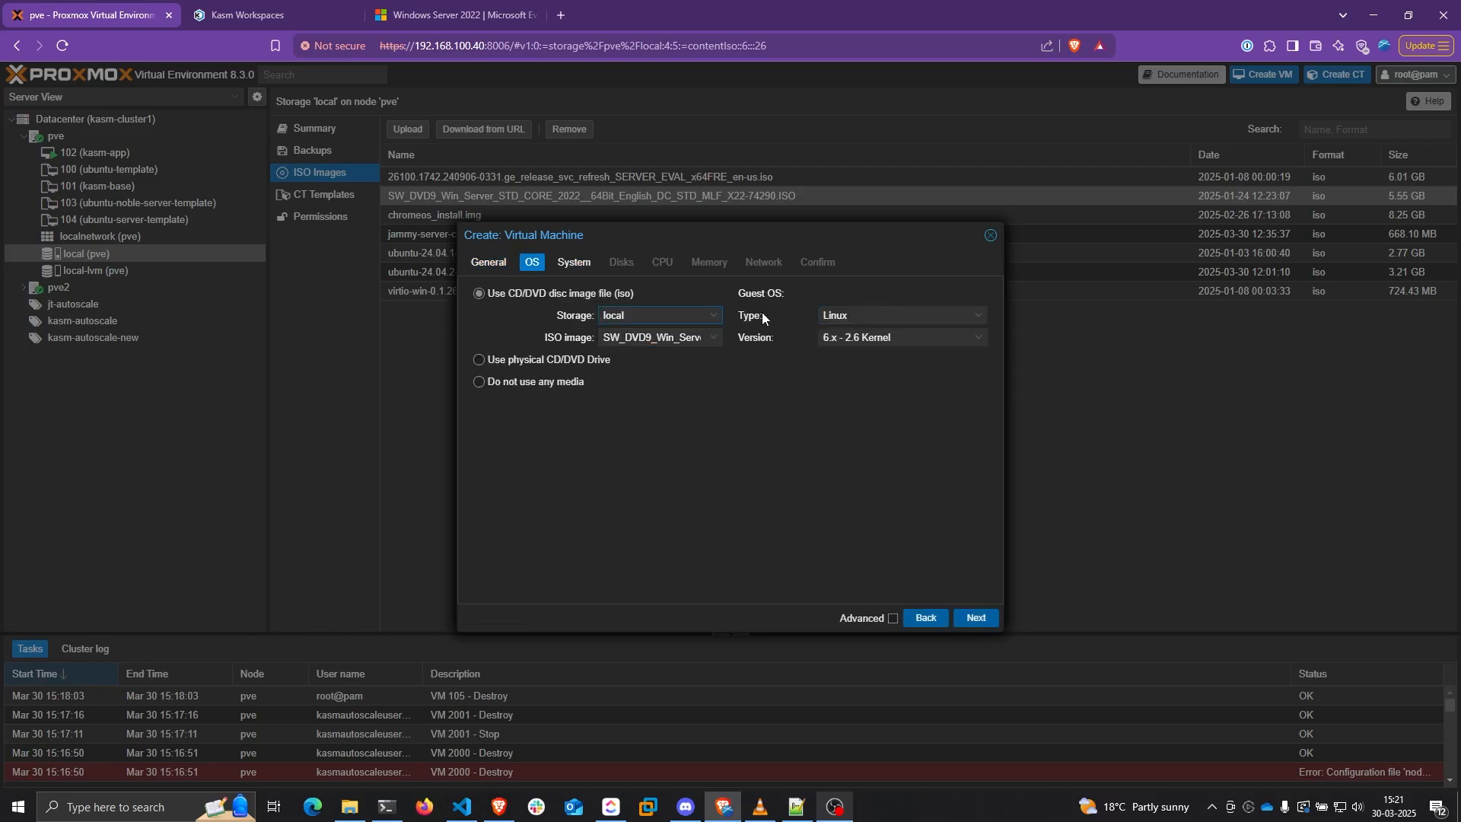
{"action": "left_click", "coordinate": [853, 316]}
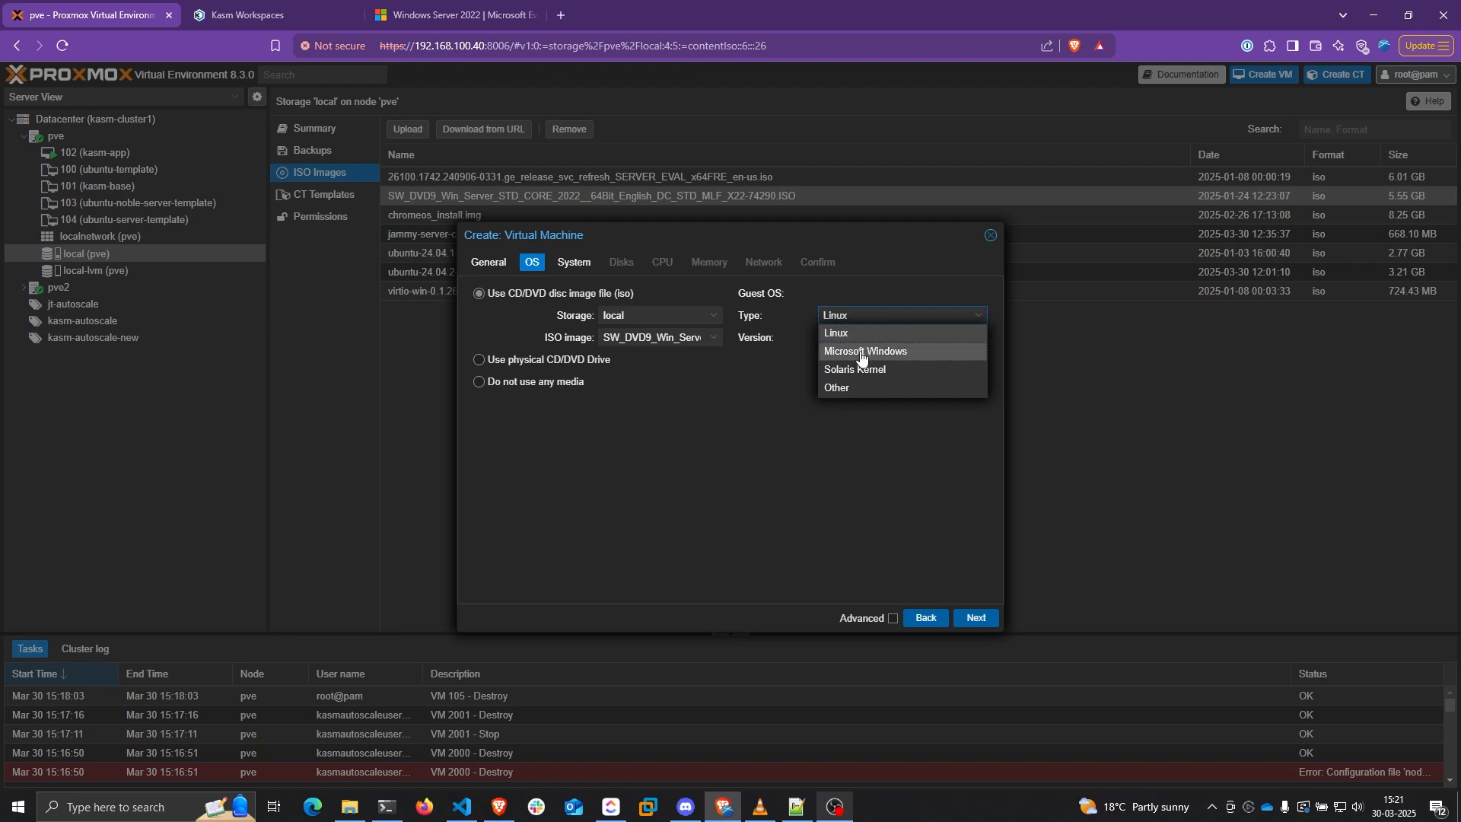
{"action": "left_click", "coordinate": [861, 350]}
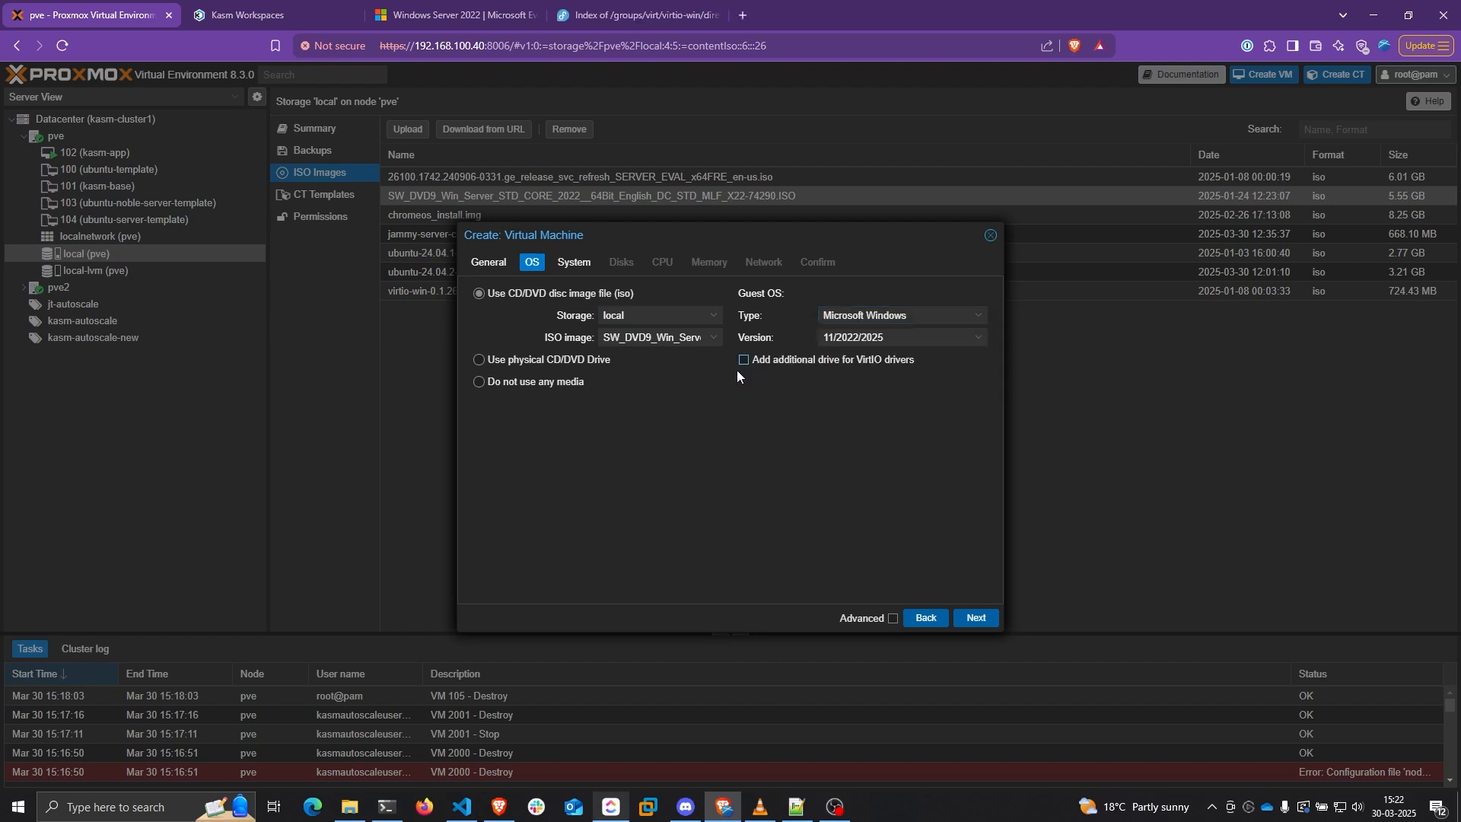
Add a VirtIO drivers drive using virtio-win-0.1.266.iso
{"action": "left_click", "coordinate": [744, 360]}
{"action": "left_click", "coordinate": [890, 403]}
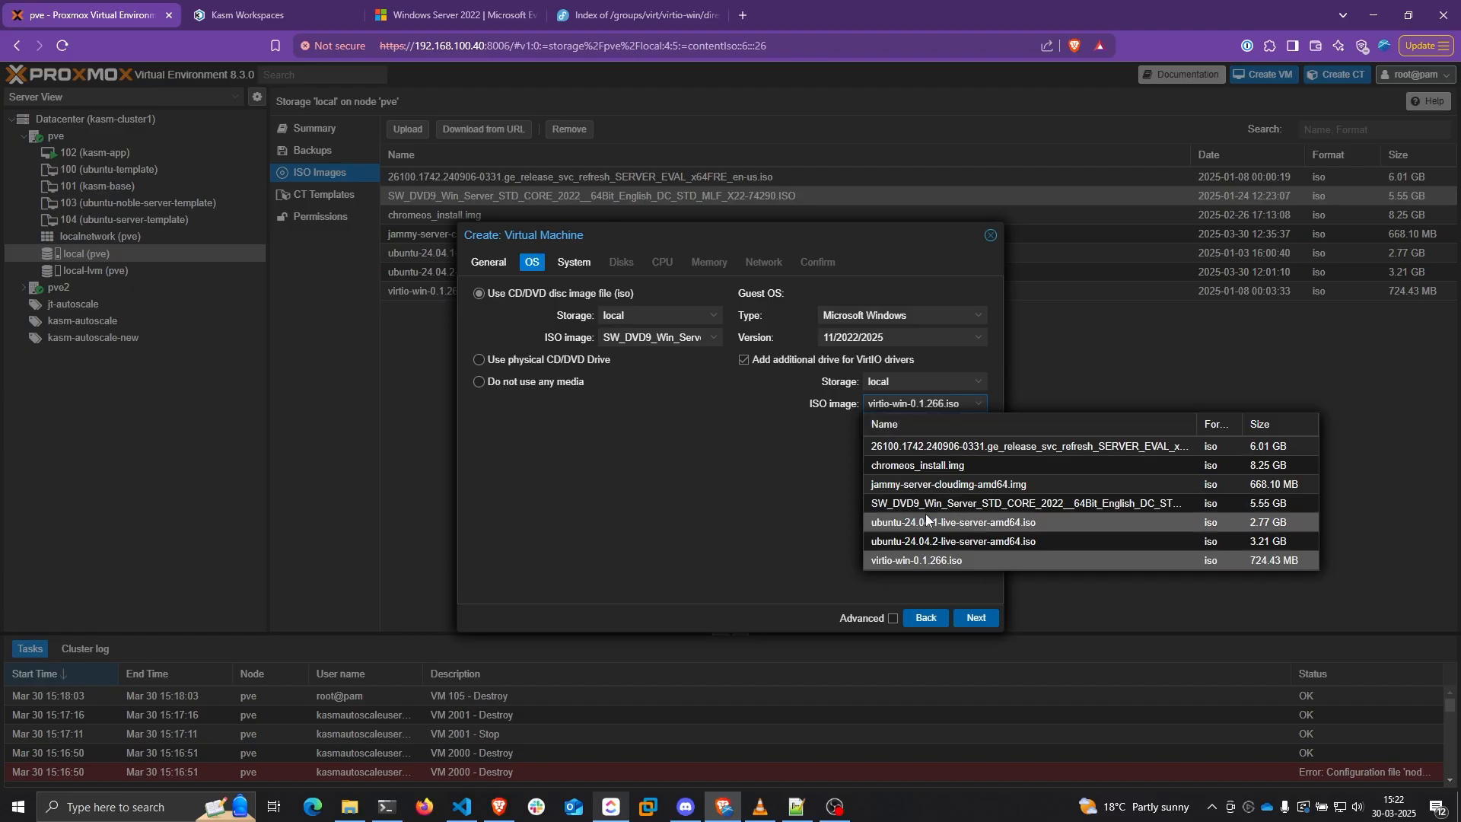
{"action": "left_click", "coordinate": [908, 563]}
{"action": "left_click", "coordinate": [632, 16]}
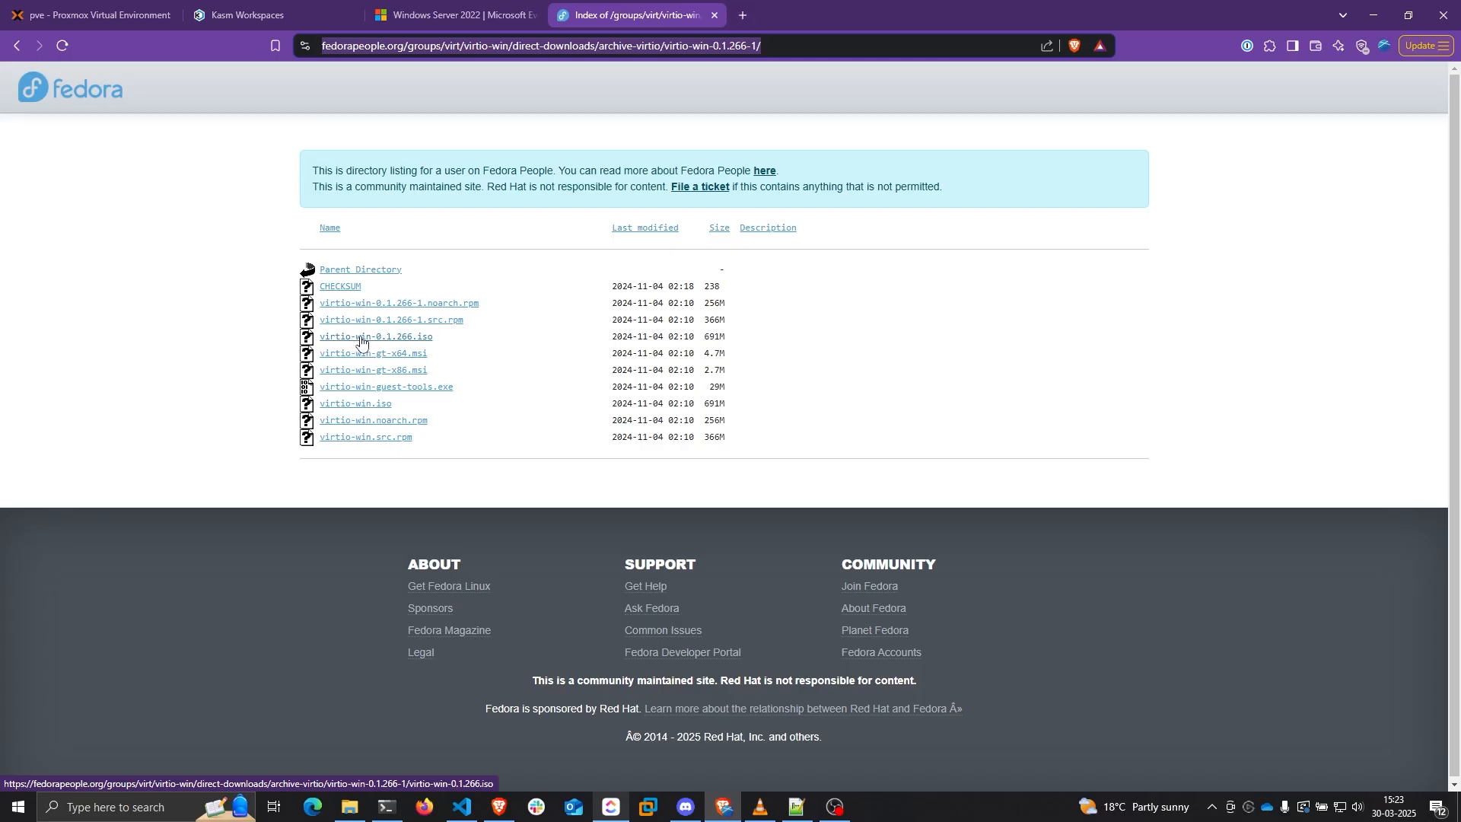
{"action": "left_click", "coordinate": [92, 15]}
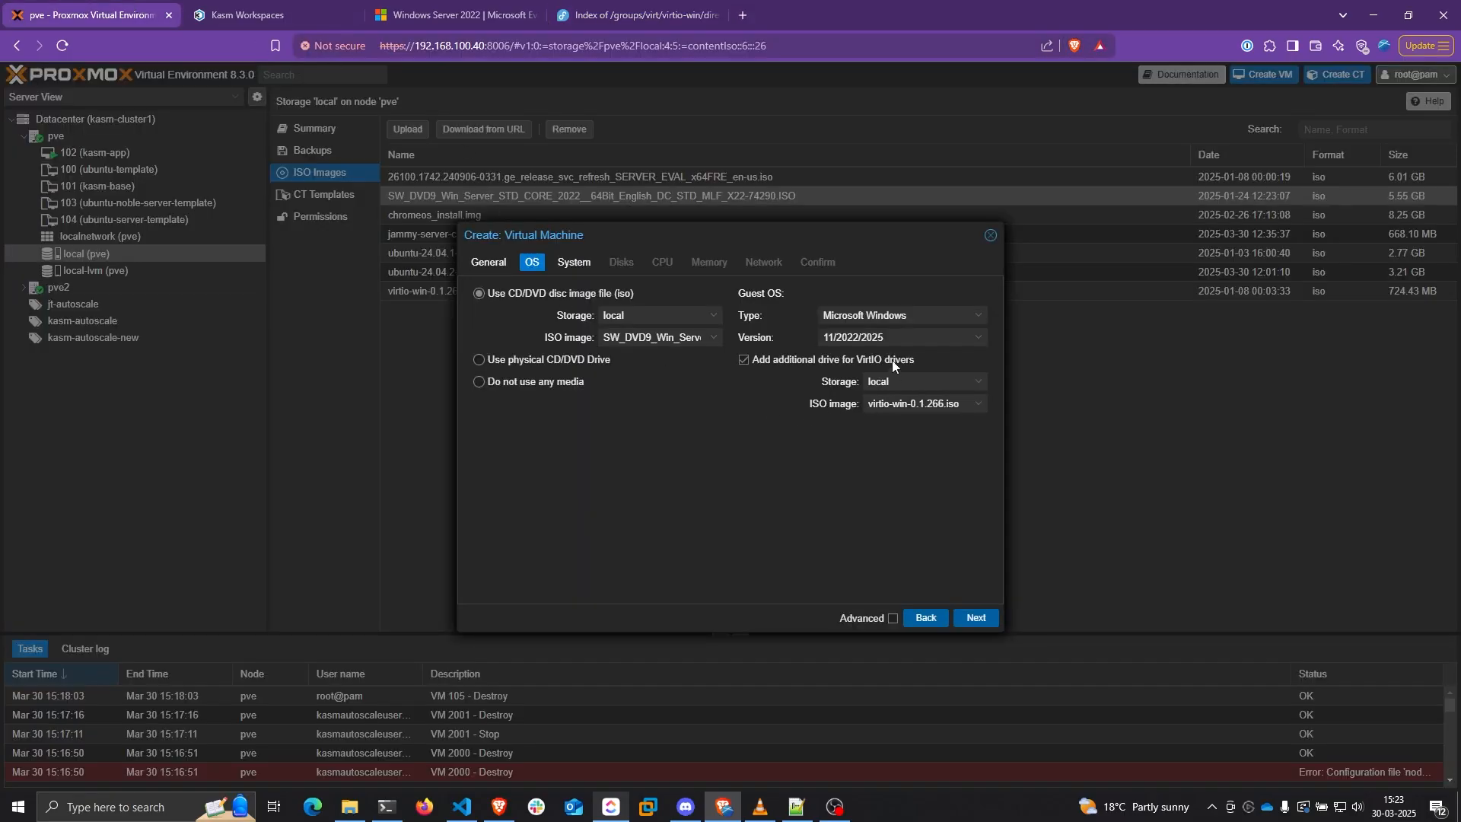
{"action": "left_click", "coordinate": [924, 410]}
{"action": "left_click", "coordinate": [914, 563]}
{"action": "left_click", "coordinate": [977, 620]}
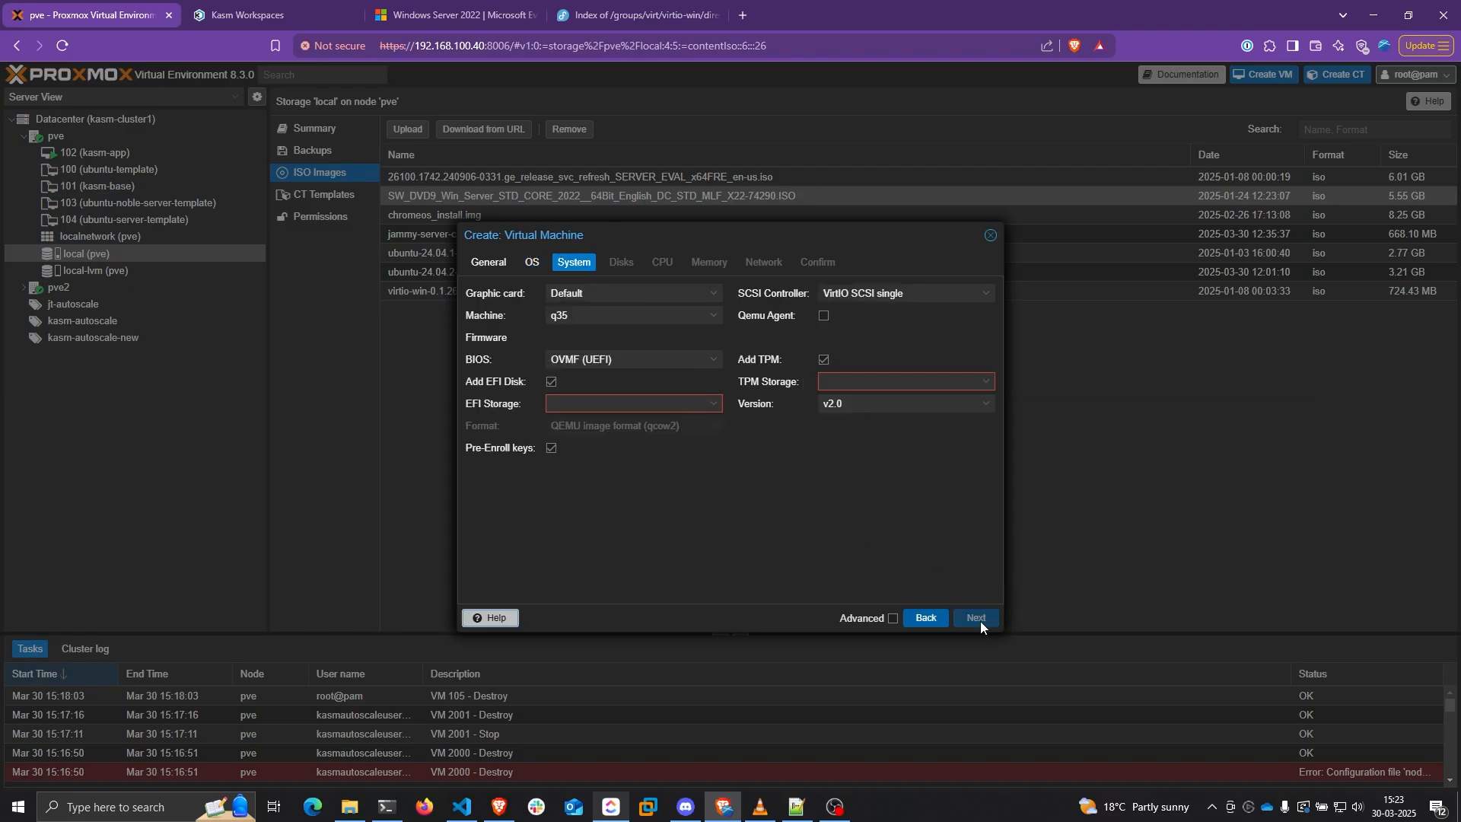
Keep q35 machine type and VirtIO SCSI single controller, with no EFI disk or TPM
{"action": "left_click", "coordinate": [635, 316]}
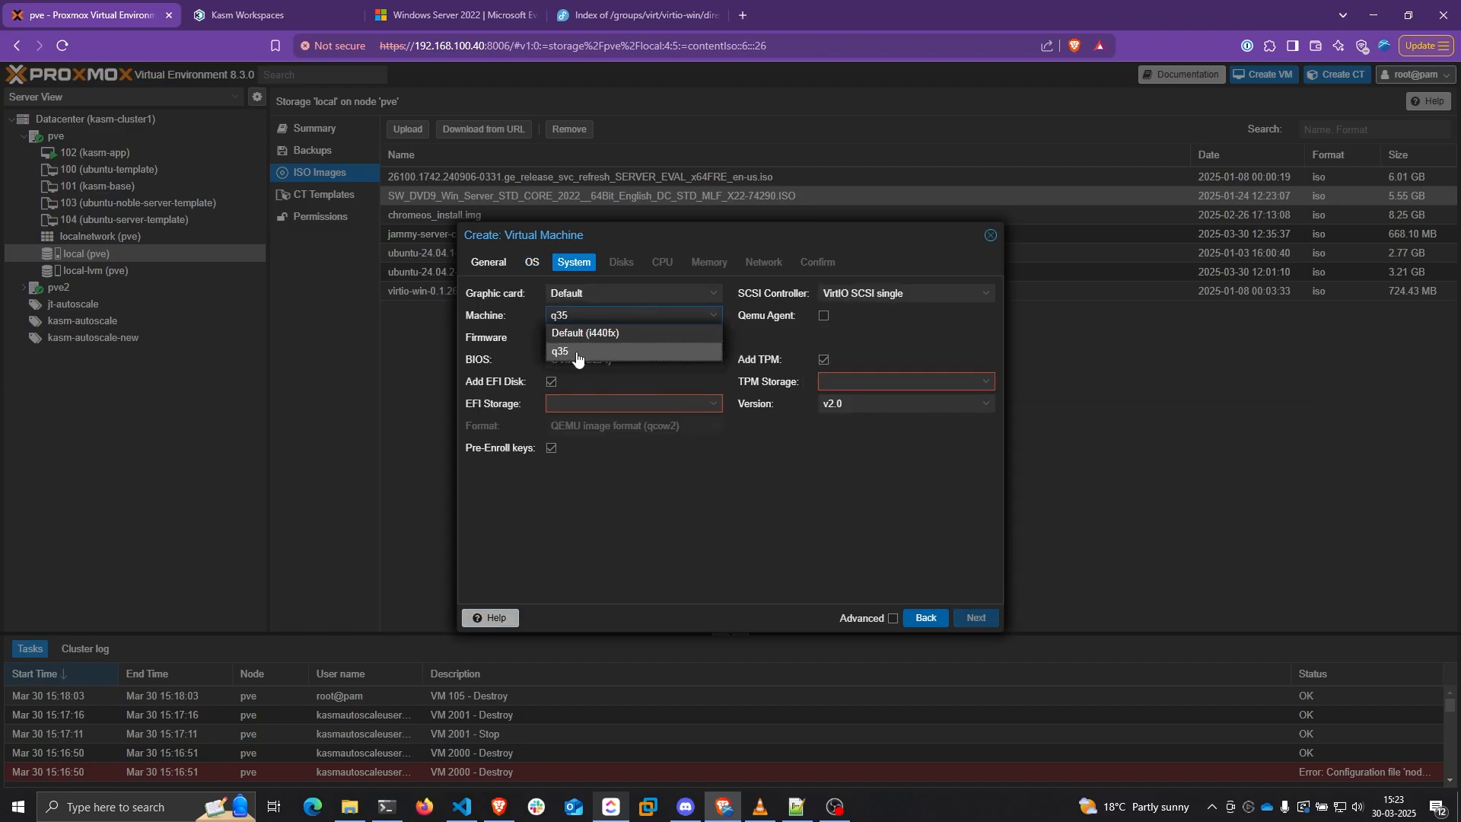
{"action": "left_click", "coordinate": [620, 312]}
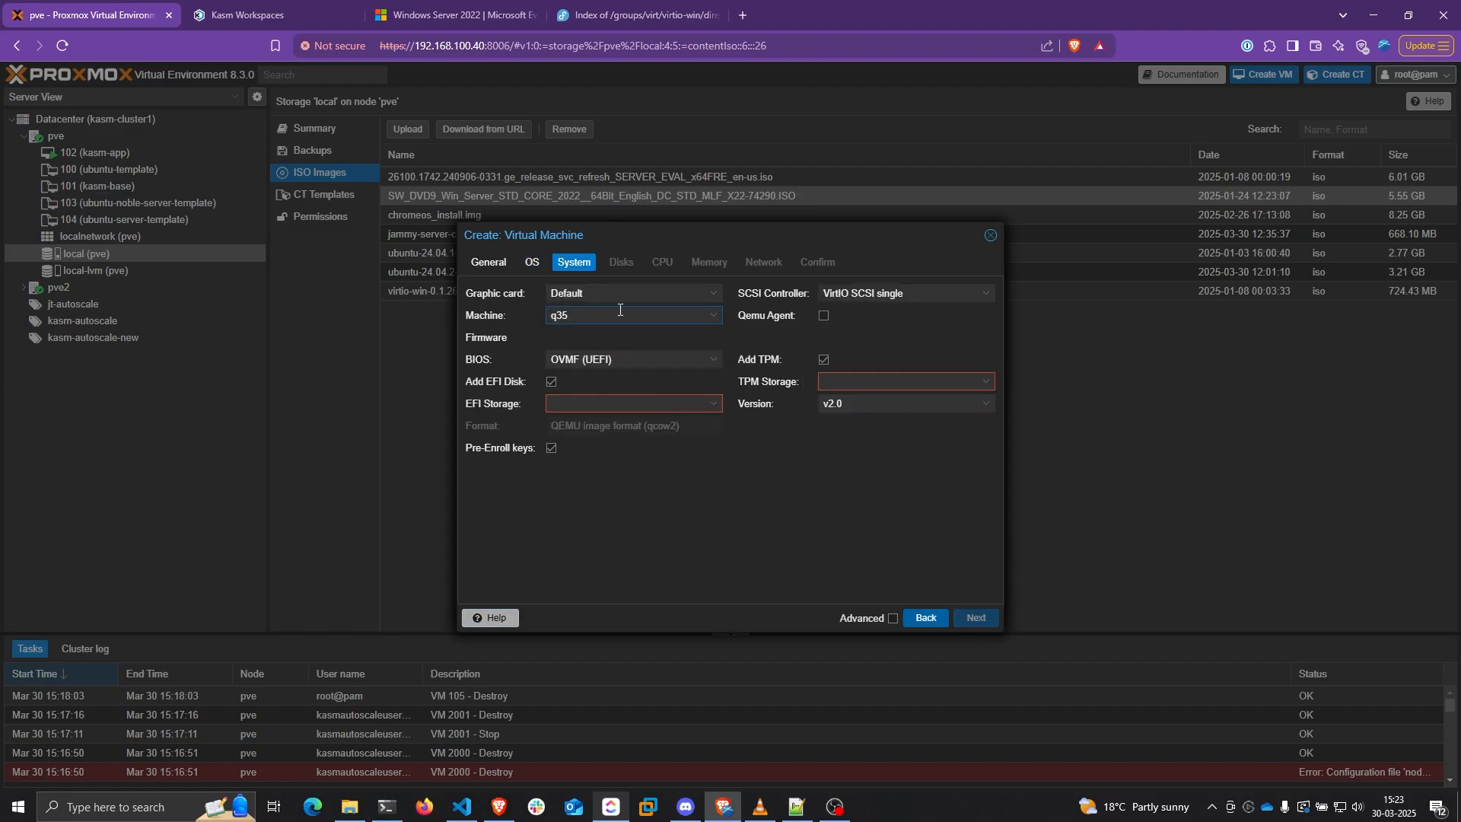
{"action": "left_click", "coordinate": [864, 296]}
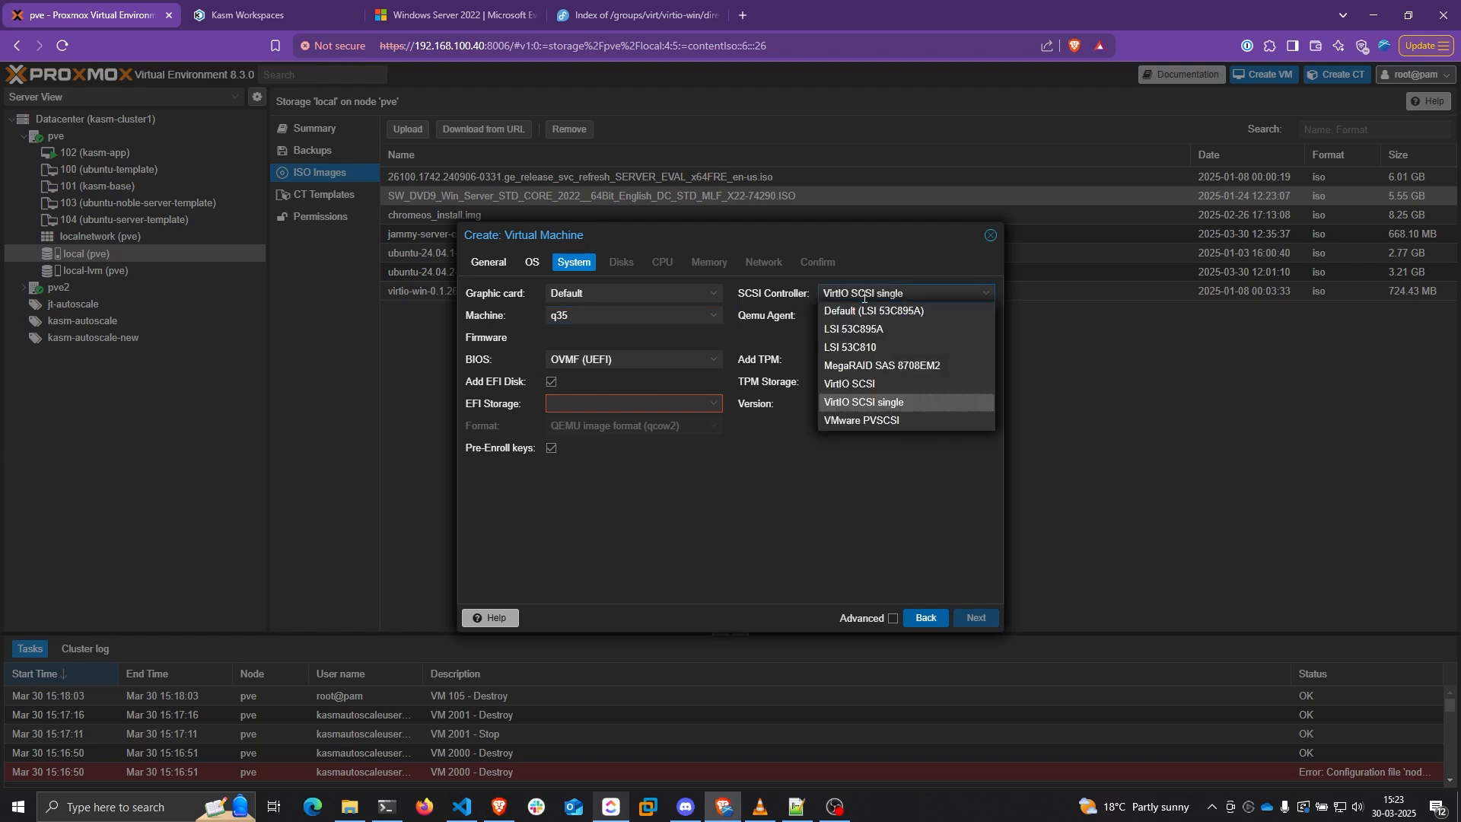
{"action": "left_click", "coordinate": [890, 403]}
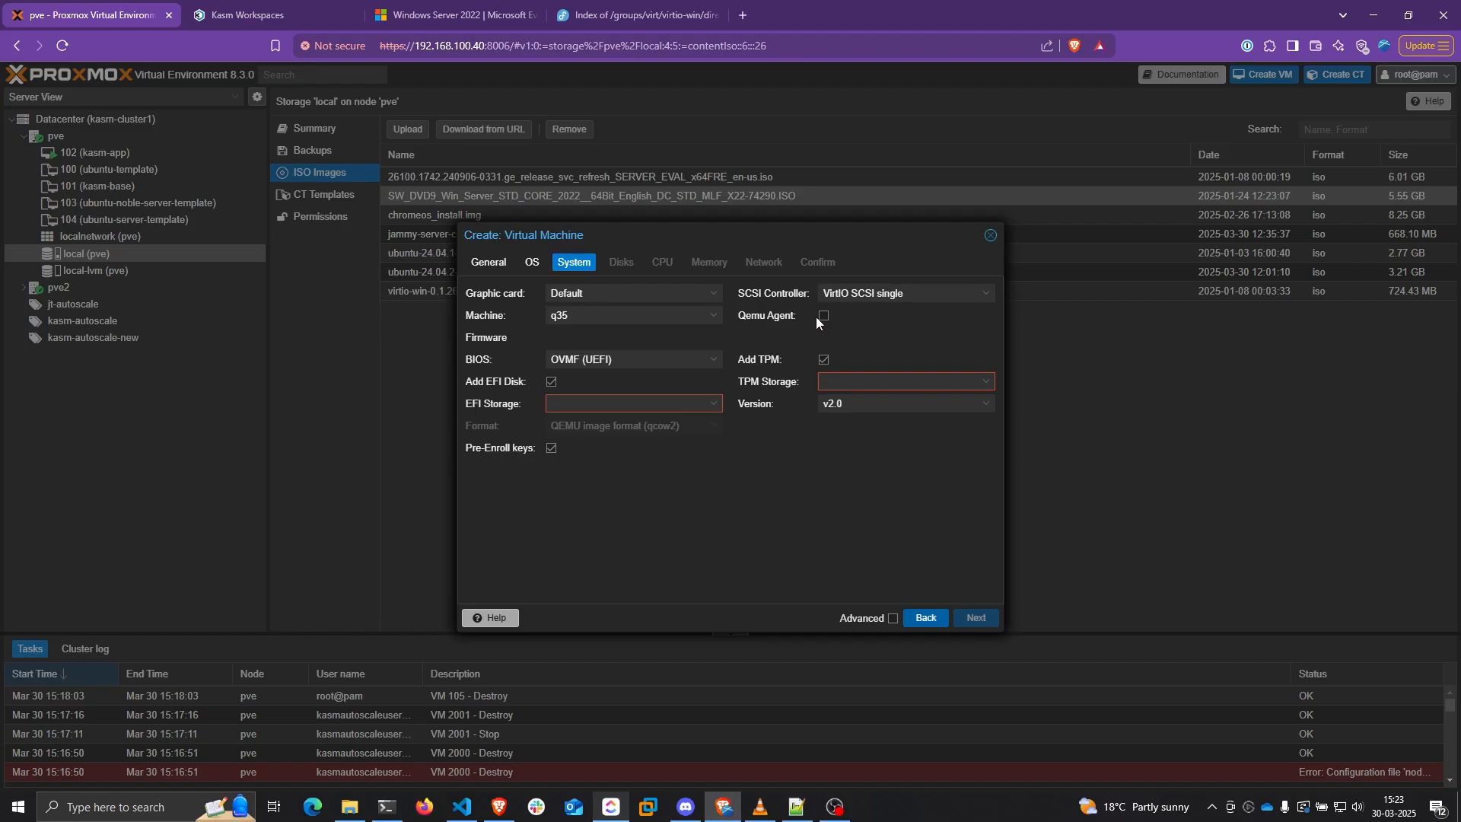
{"action": "left_click", "coordinate": [551, 381]}
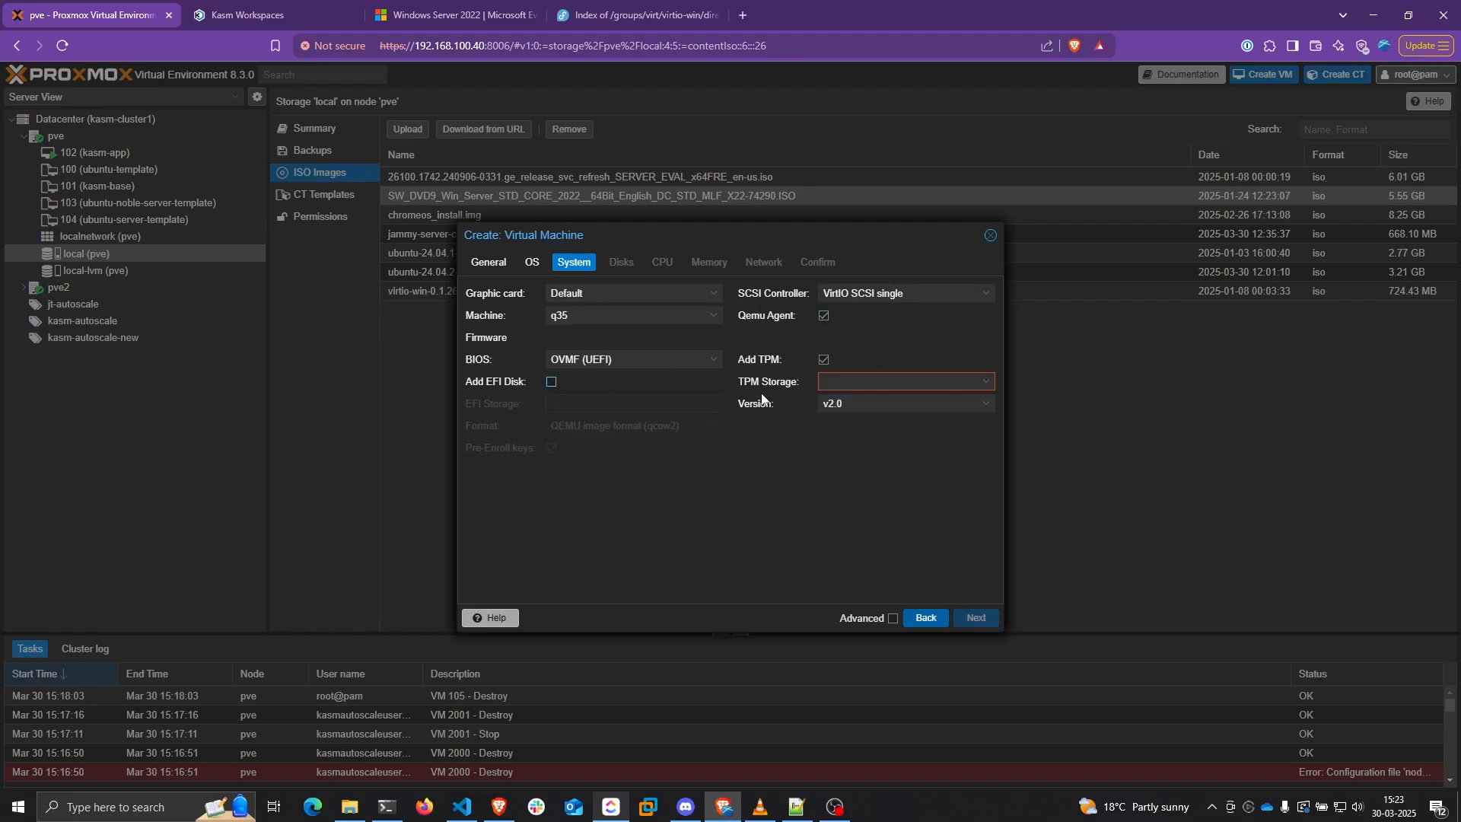
{"action": "left_click", "coordinate": [823, 359]}
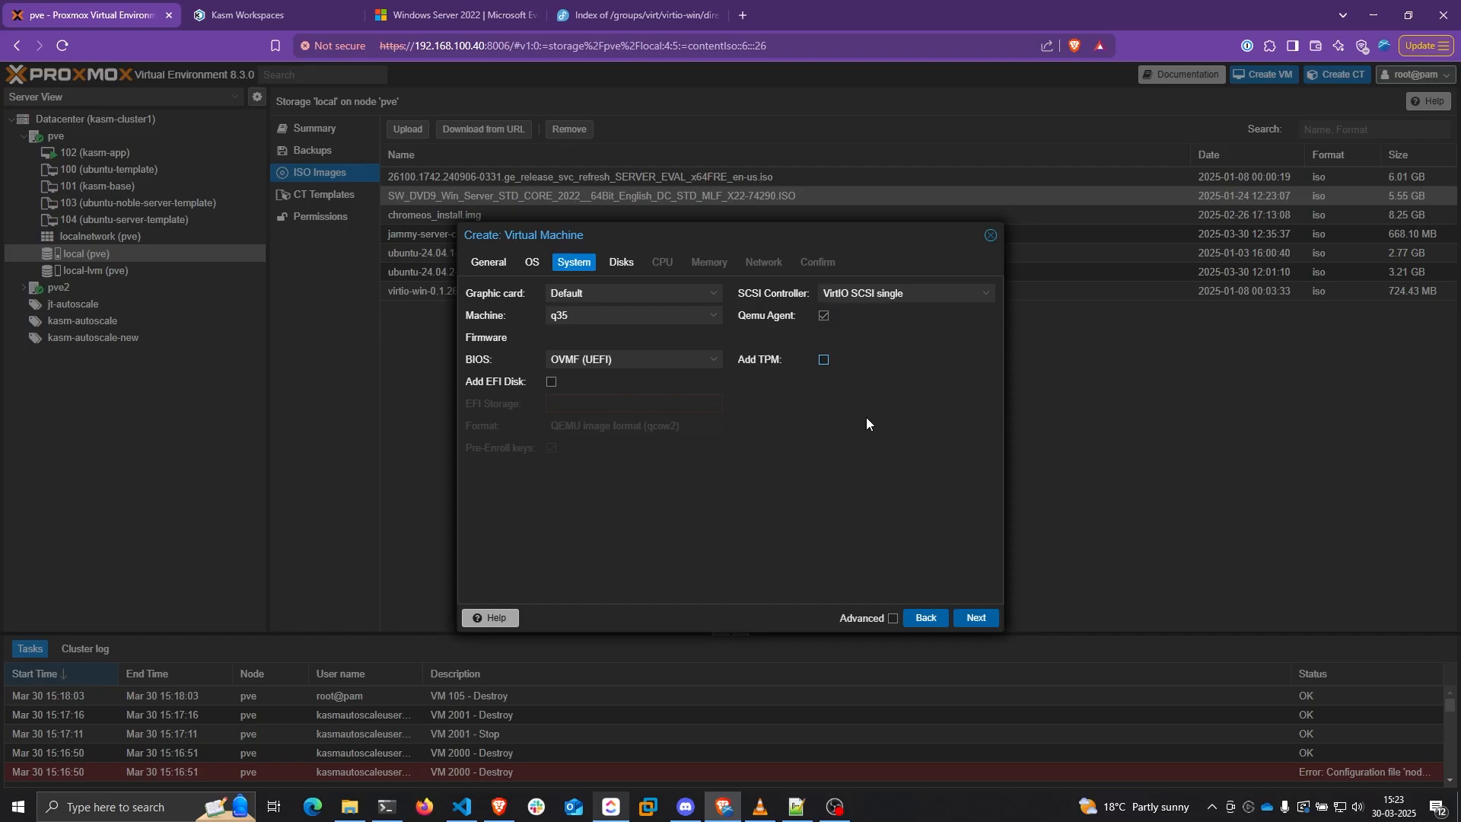
{"action": "left_click", "coordinate": [977, 618]}
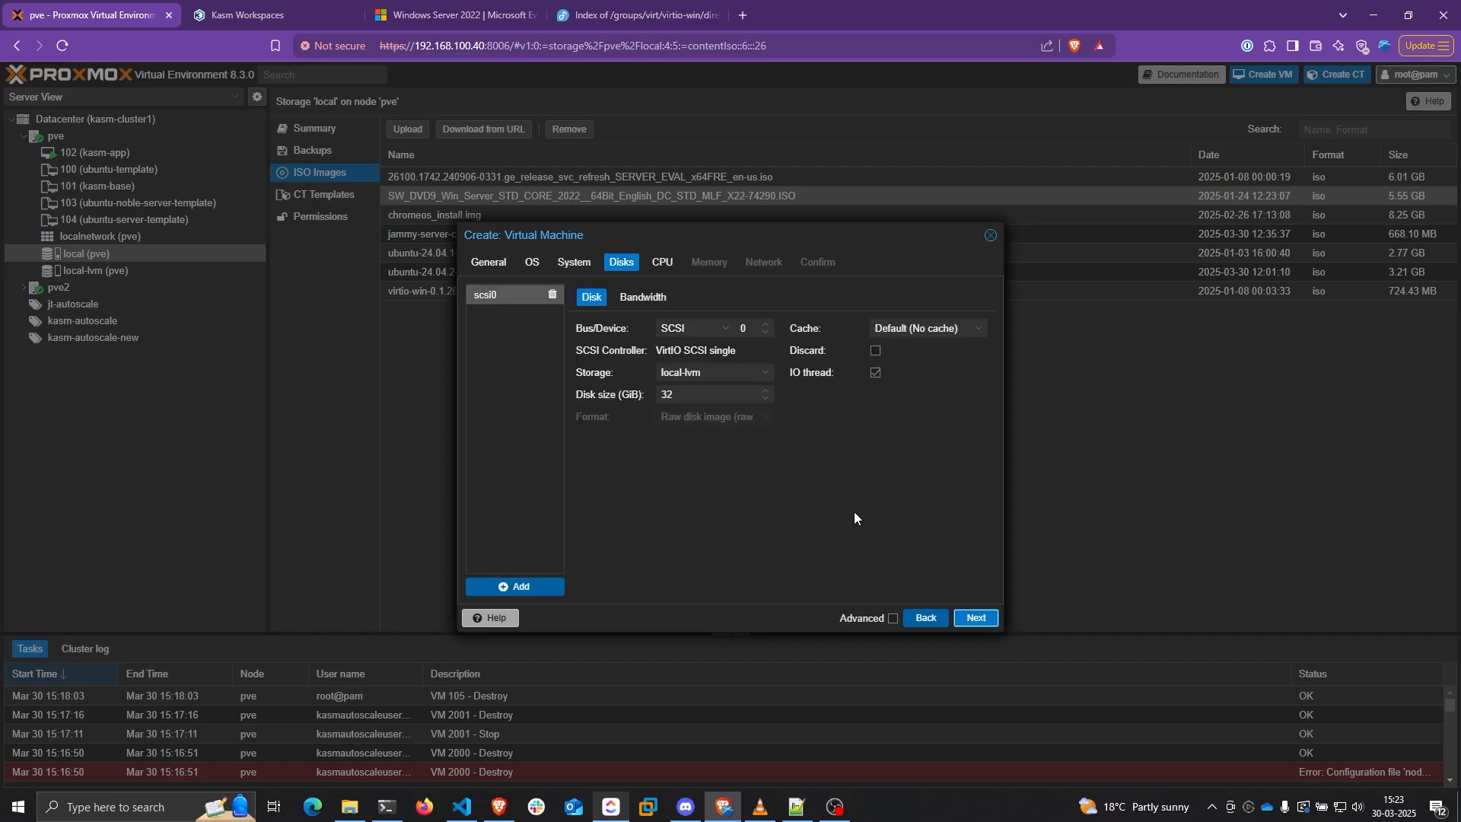
Keep the SCSI disk bus and set the disk cache to Write back
{"action": "left_click", "coordinate": [694, 328]}
{"action": "left_click", "coordinate": [685, 411]}
{"action": "left_click", "coordinate": [925, 328]}
{"action": "left_click", "coordinate": [907, 406]}
{"action": "left_click", "coordinate": [722, 387]}
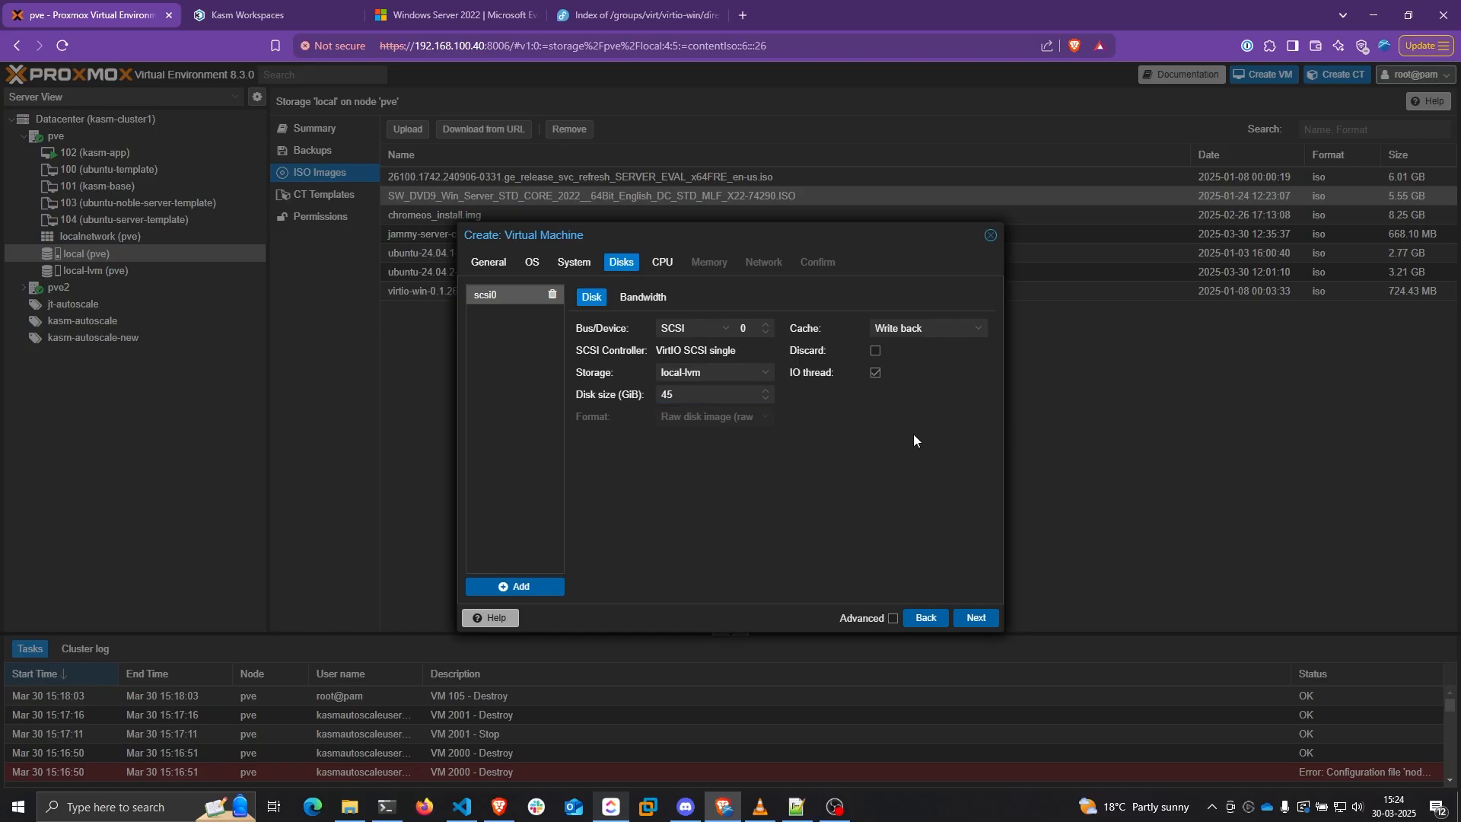
{"action": "left_click", "coordinate": [976, 617]}
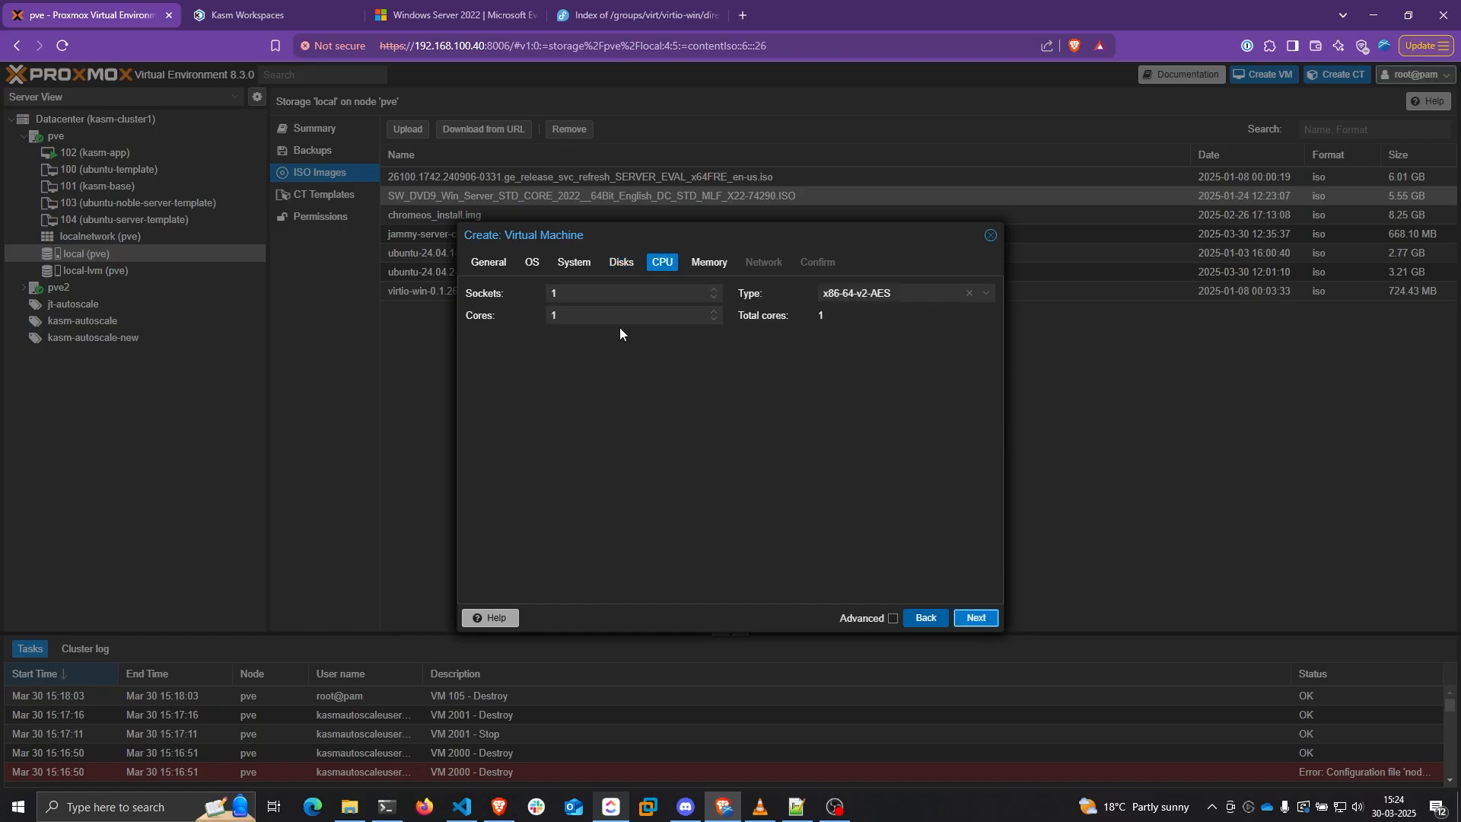
Give the VM 4 CPU cores with CPU type host
{"action": "left_click_drag", "start_coordinate": [567, 317], "coordinate": [541, 318]}
{"action": "type", "text": "4"}
{"action": "left_click", "coordinate": [987, 293]}
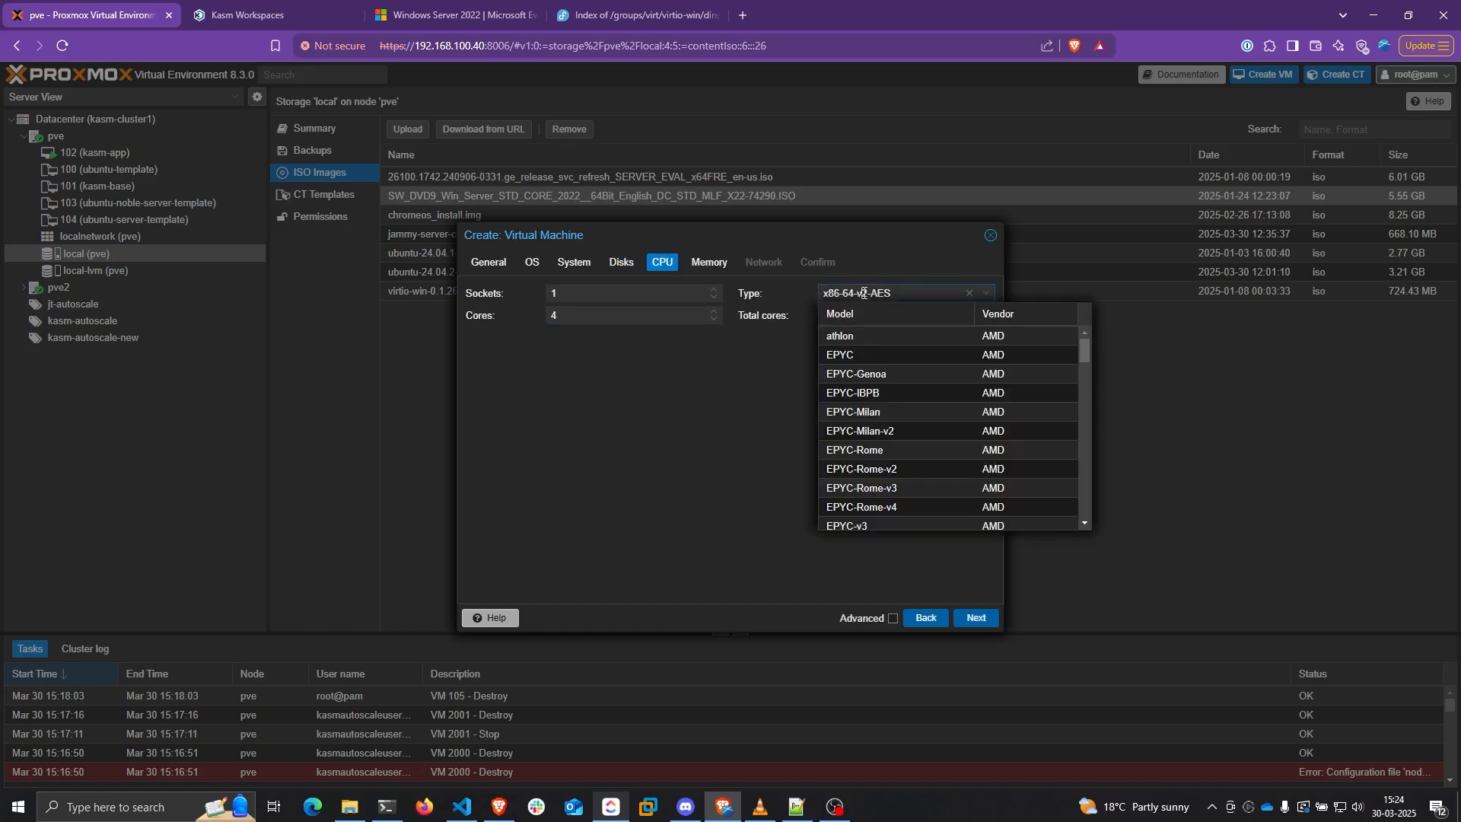
{"action": "left_click_drag", "start_coordinate": [1087, 348], "coordinate": [1087, 508]}
{"action": "left_click", "coordinate": [988, 519]}
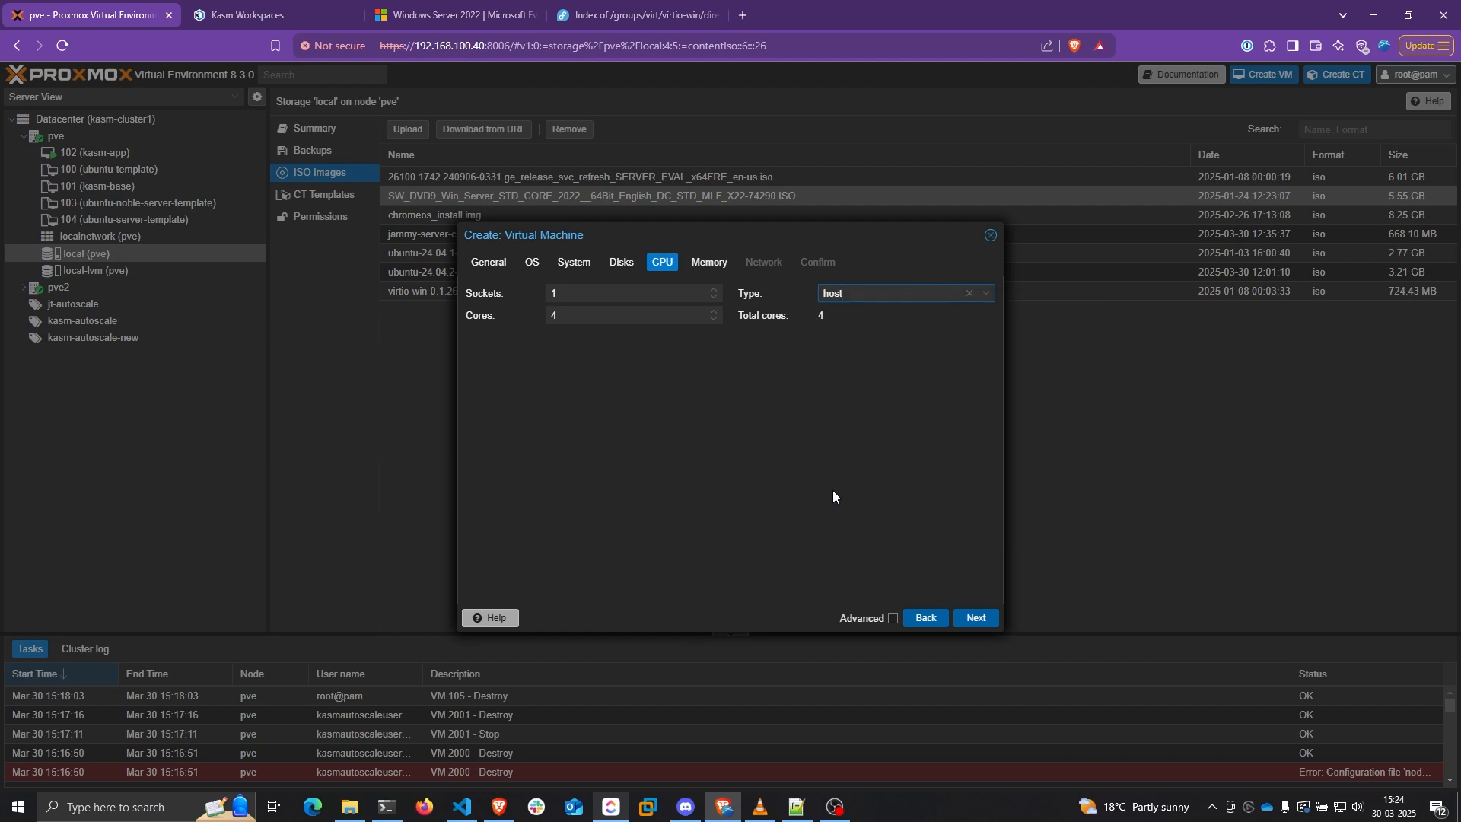
{"action": "left_click", "coordinate": [967, 620]}
Keep 4096 MiB memory and a VirtIO network card, then create VM 105
{"action": "left_click_drag", "start_coordinate": [653, 296], "coordinate": [558, 312]}
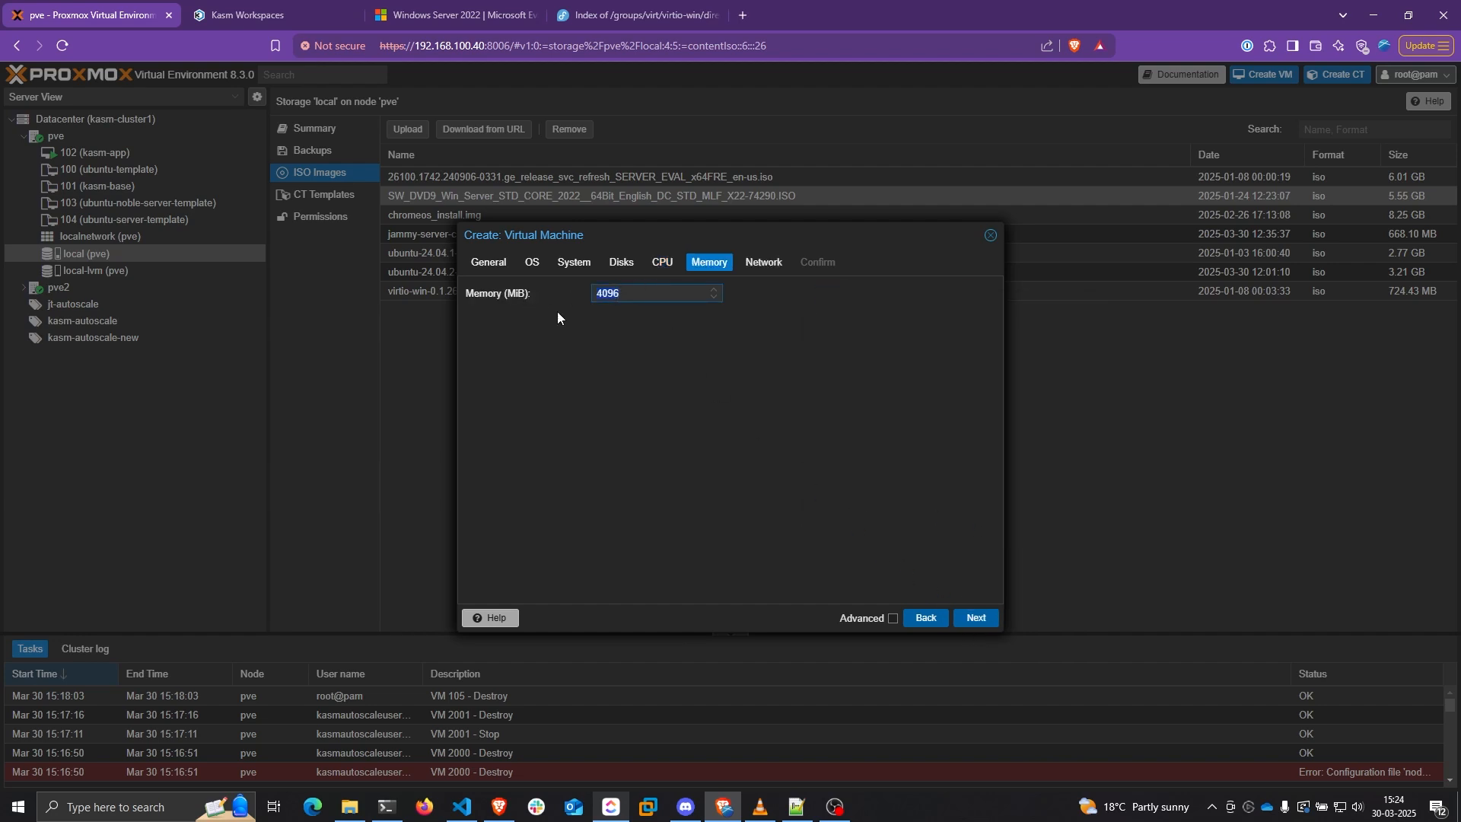
{"action": "left_click", "coordinate": [977, 617]}
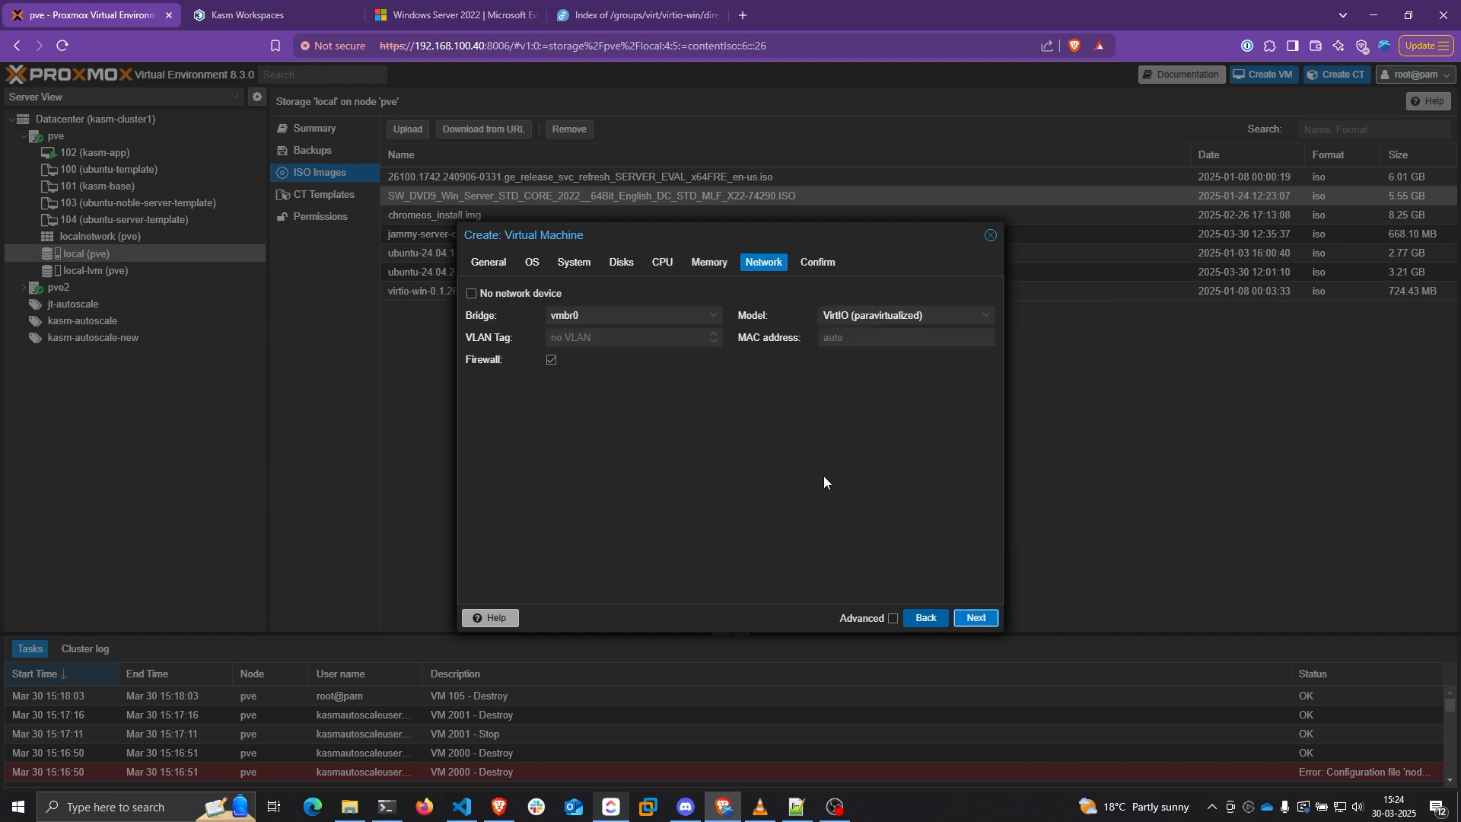
{"action": "left_click", "coordinate": [878, 317]}
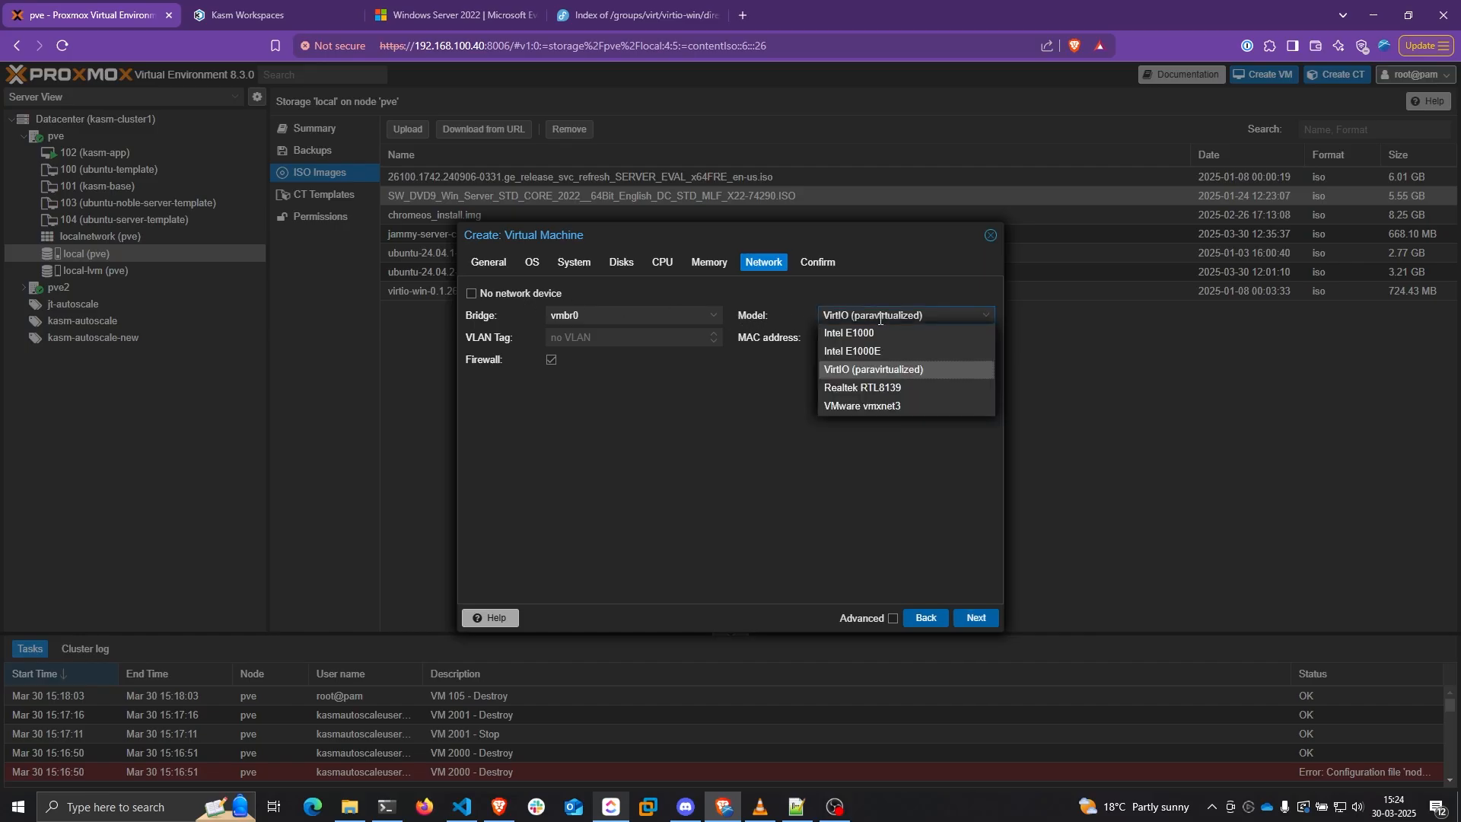
{"action": "left_click", "coordinate": [883, 371]}
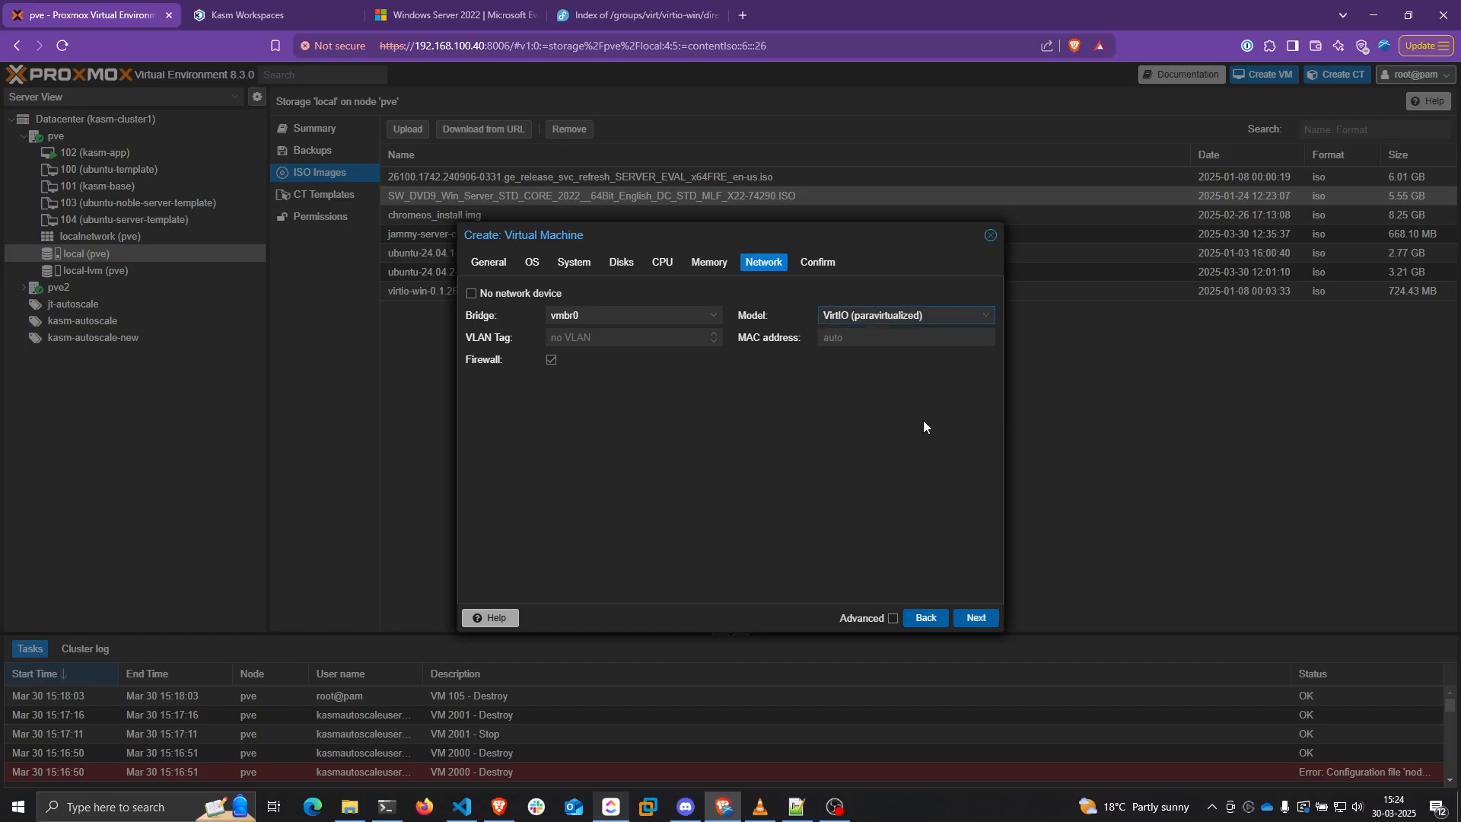
{"action": "left_click", "coordinate": [985, 616]}
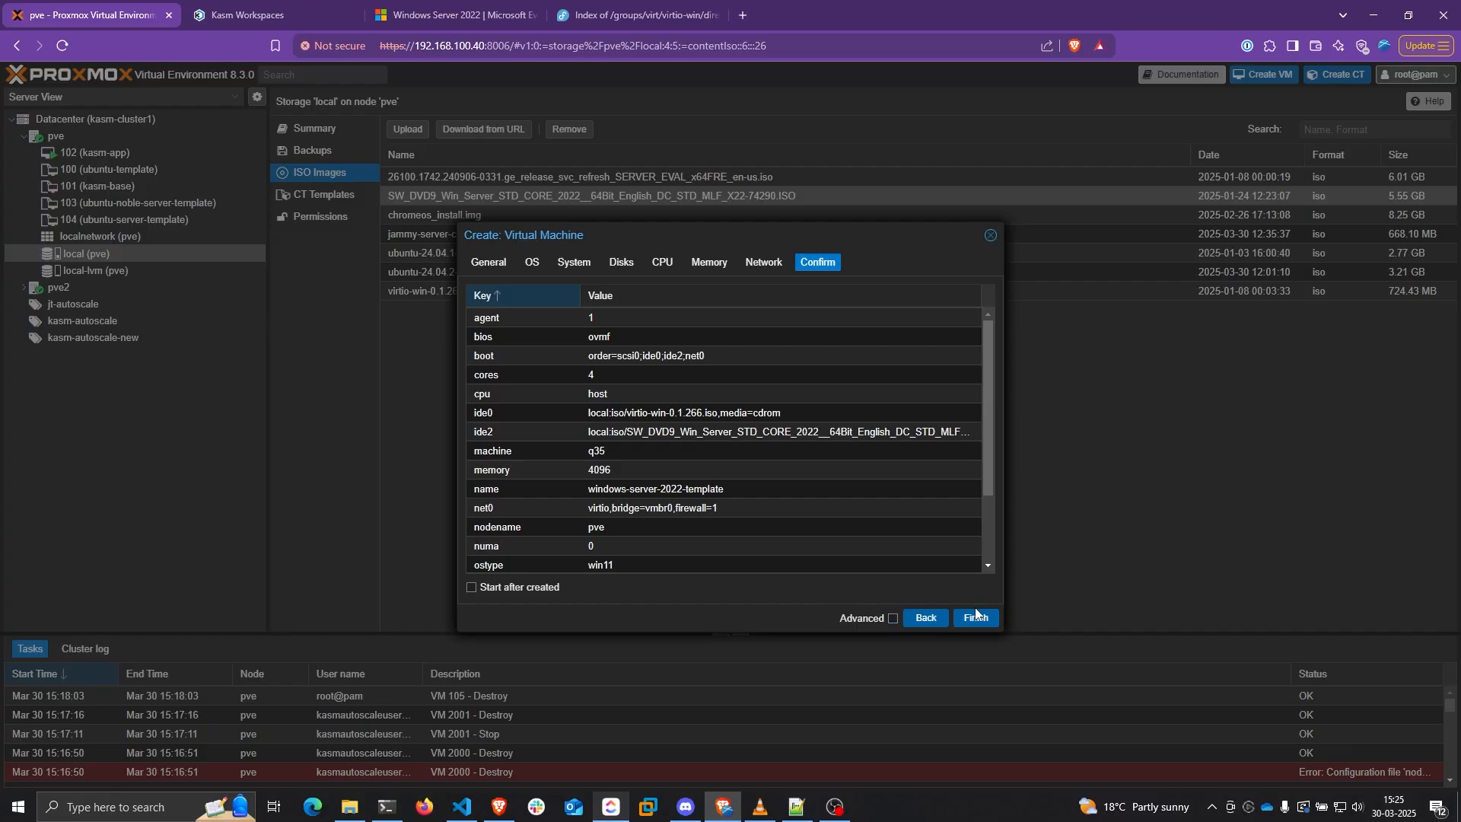
{"action": "left_click", "coordinate": [977, 617]}
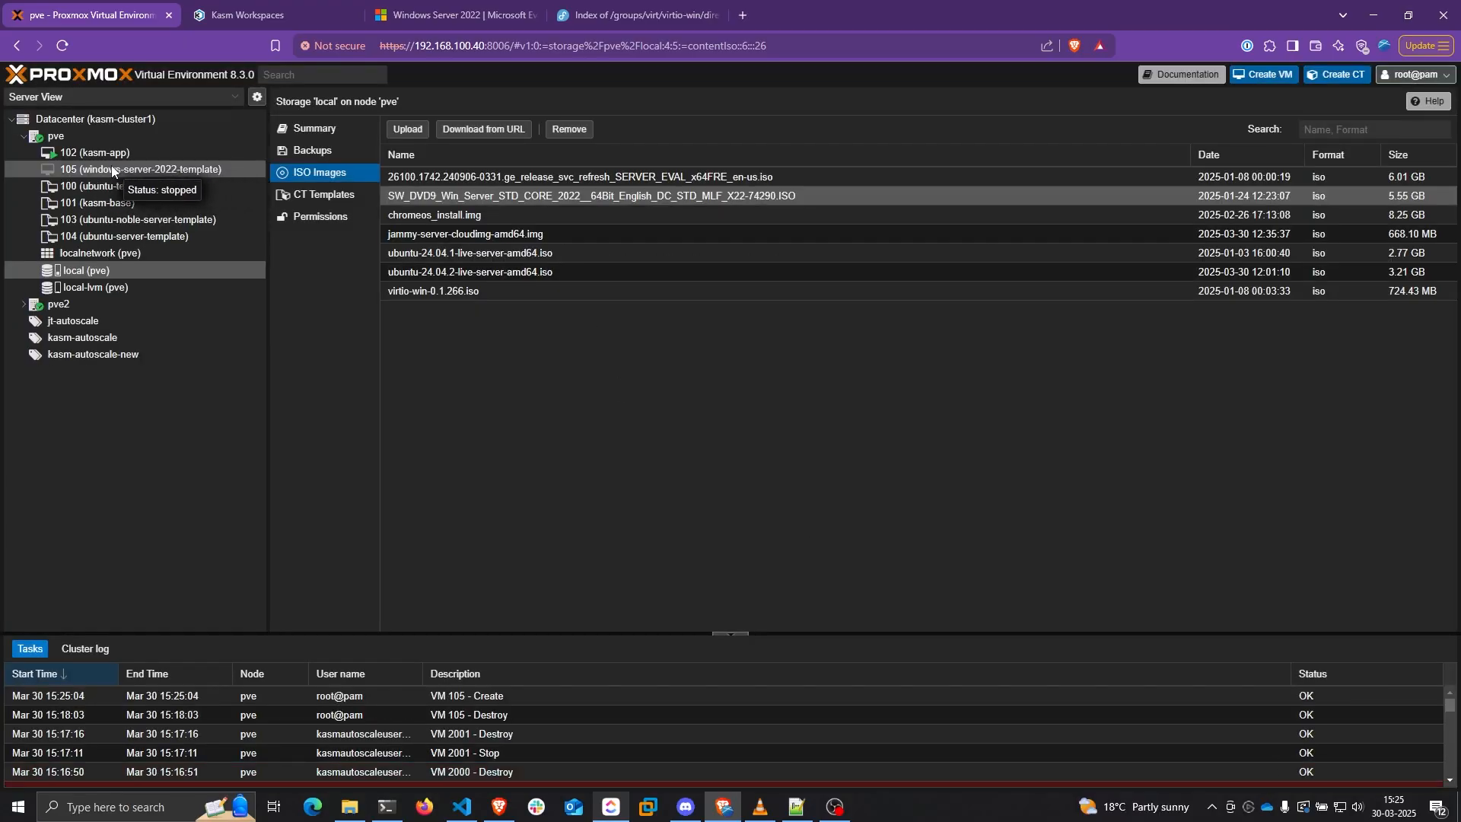
Start VM 105, open its console, and boot from the Windows installation disc
{"action": "right_click", "coordinate": [112, 170]}
{"action": "left_click", "coordinate": [144, 199]}
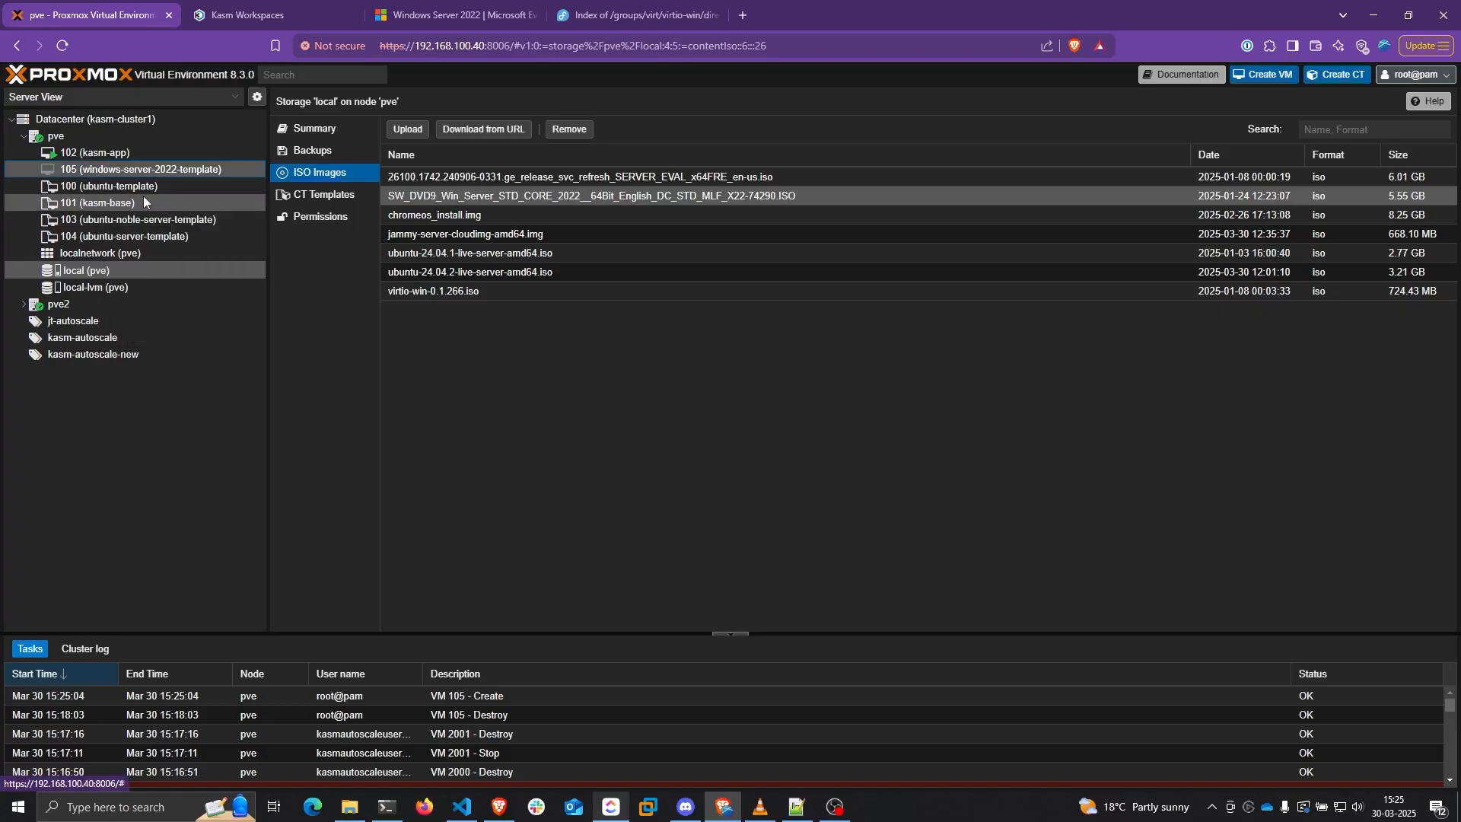
{"action": "double_click", "coordinate": [97, 171]}
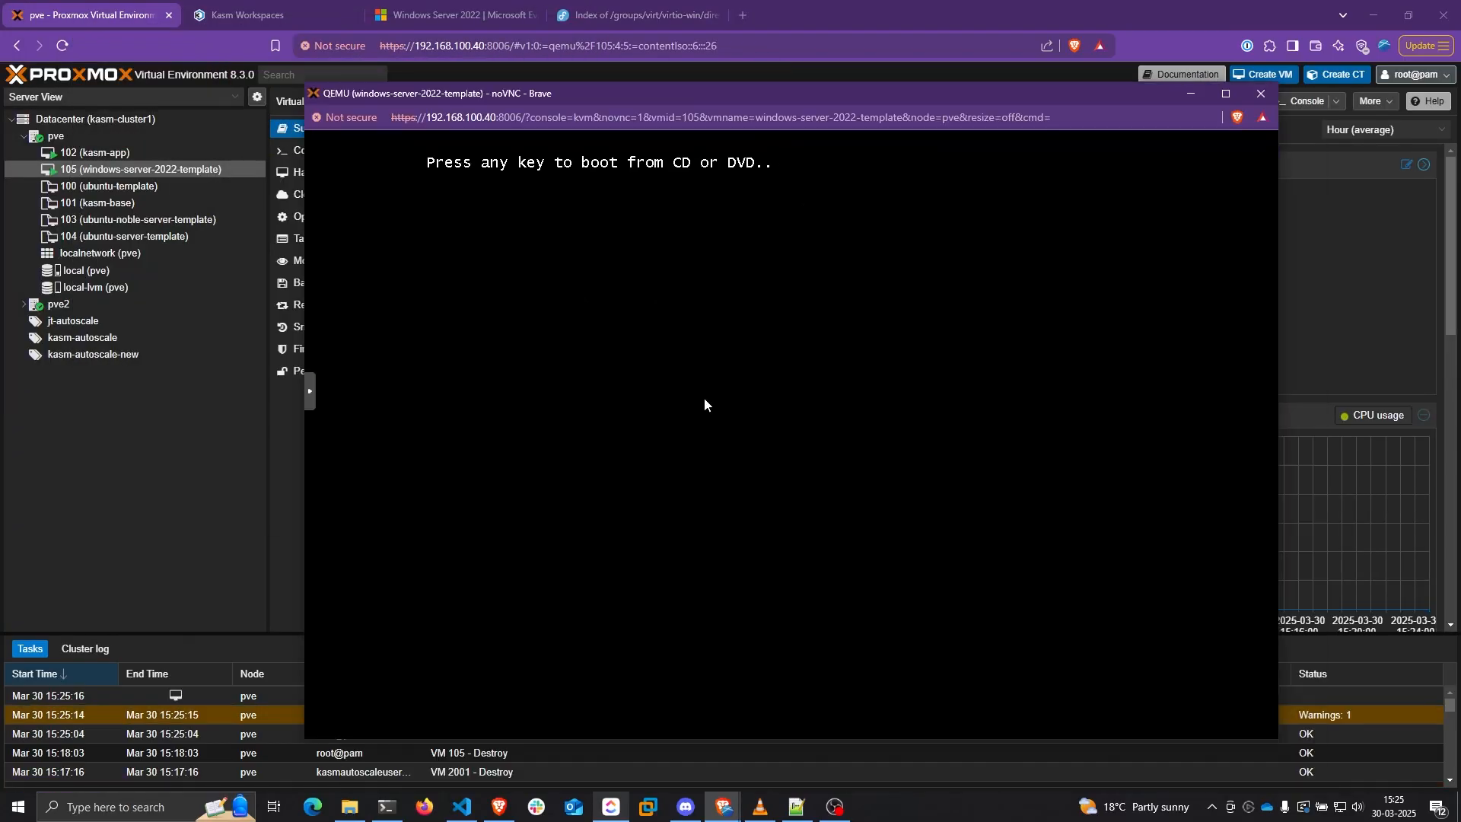
{"action": "key", "text": "Return"}
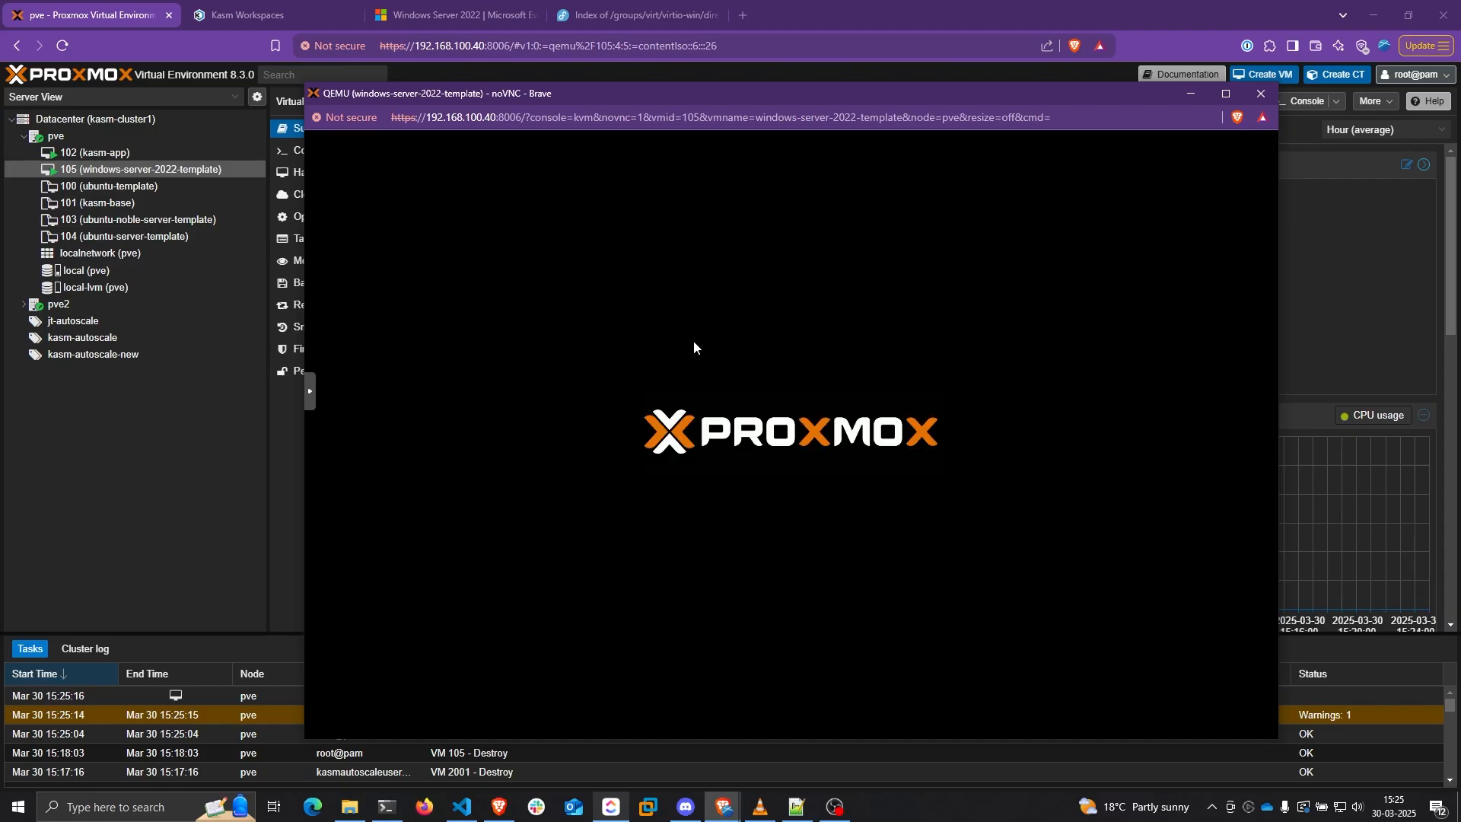
{"action": "left_click_drag", "start_coordinate": [727, 98], "coordinate": [689, 86]}
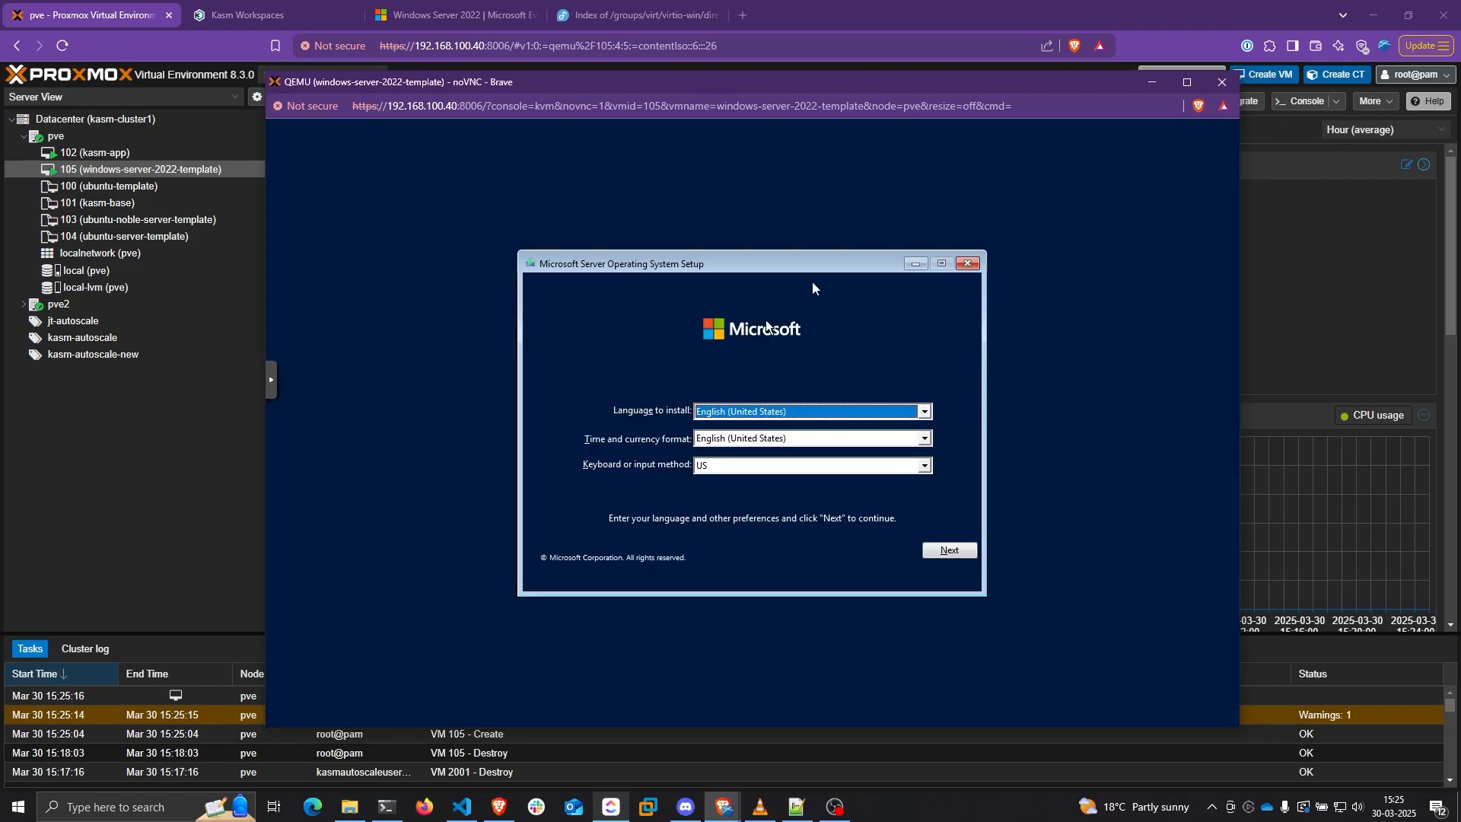
{"action": "left_click", "coordinate": [947, 547]}
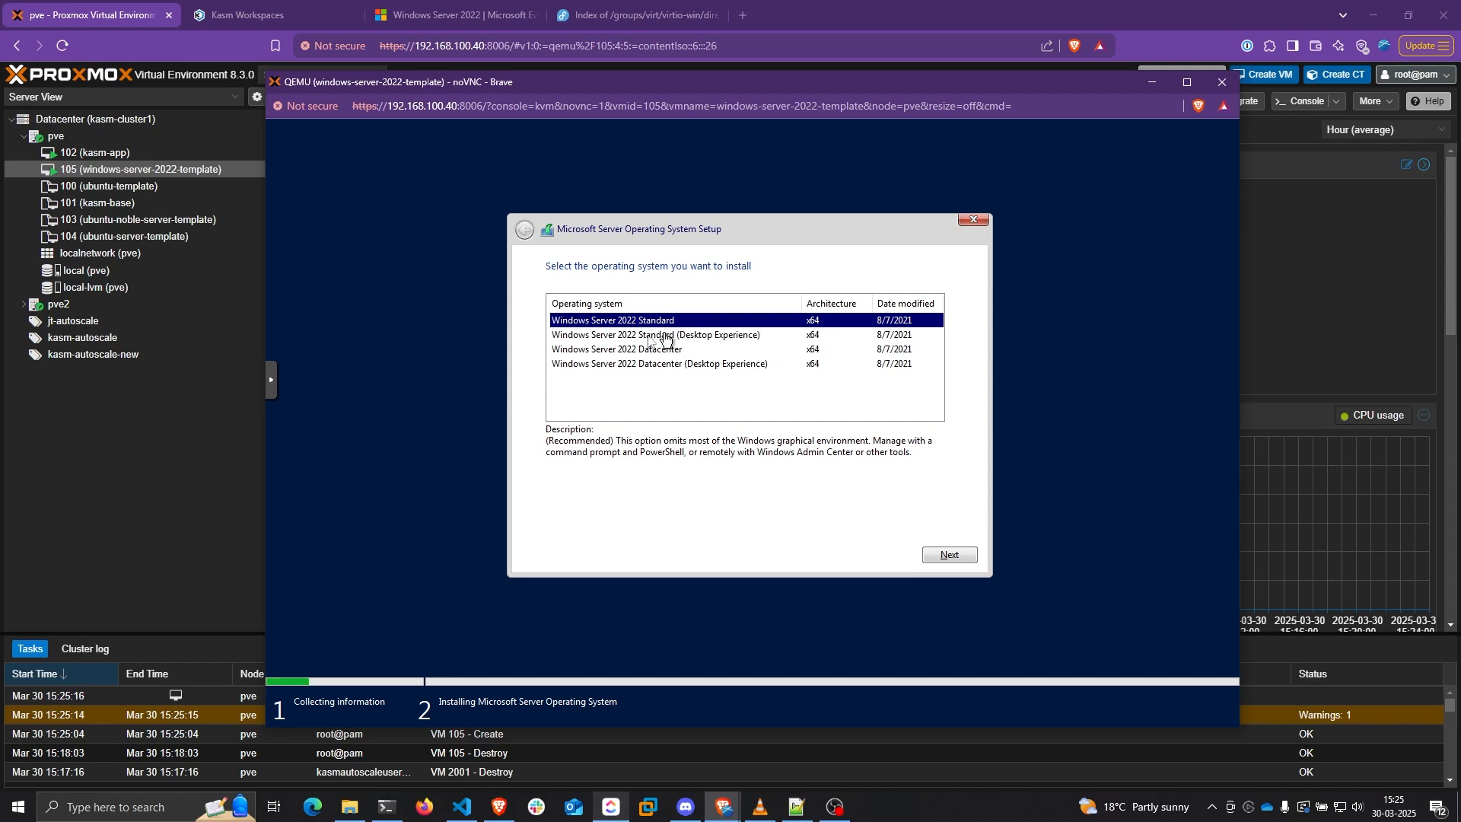
Choose Windows Server 2022 Standard (Desktop Experience), accept the licence, and pick Custom install
{"action": "left_click", "coordinate": [689, 336]}
{"action": "left_click", "coordinate": [952, 549]}
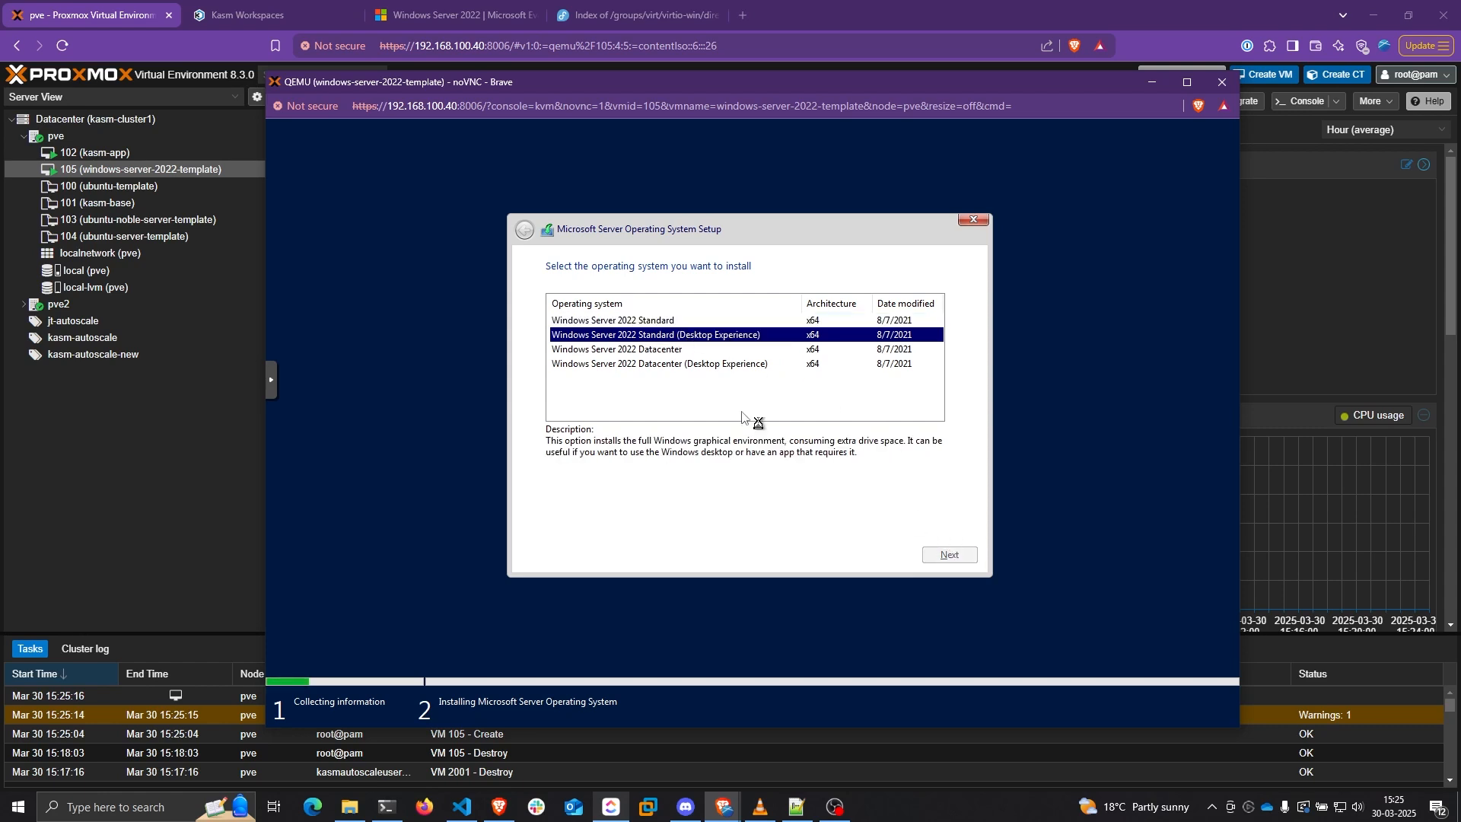
{"action": "left_click", "coordinate": [551, 524]}
{"action": "left_click", "coordinate": [933, 557]}
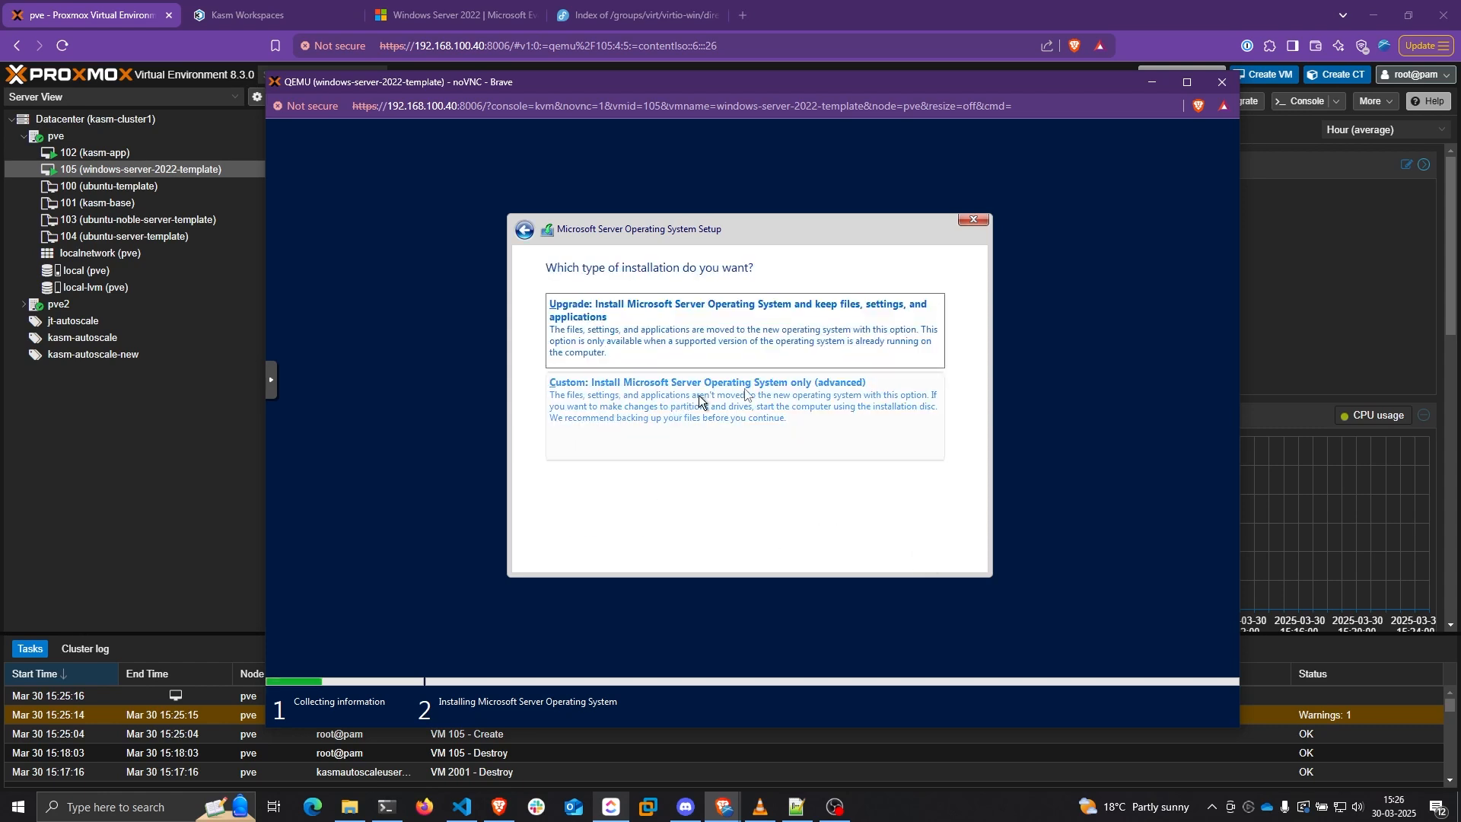
{"action": "left_click", "coordinate": [699, 401]}
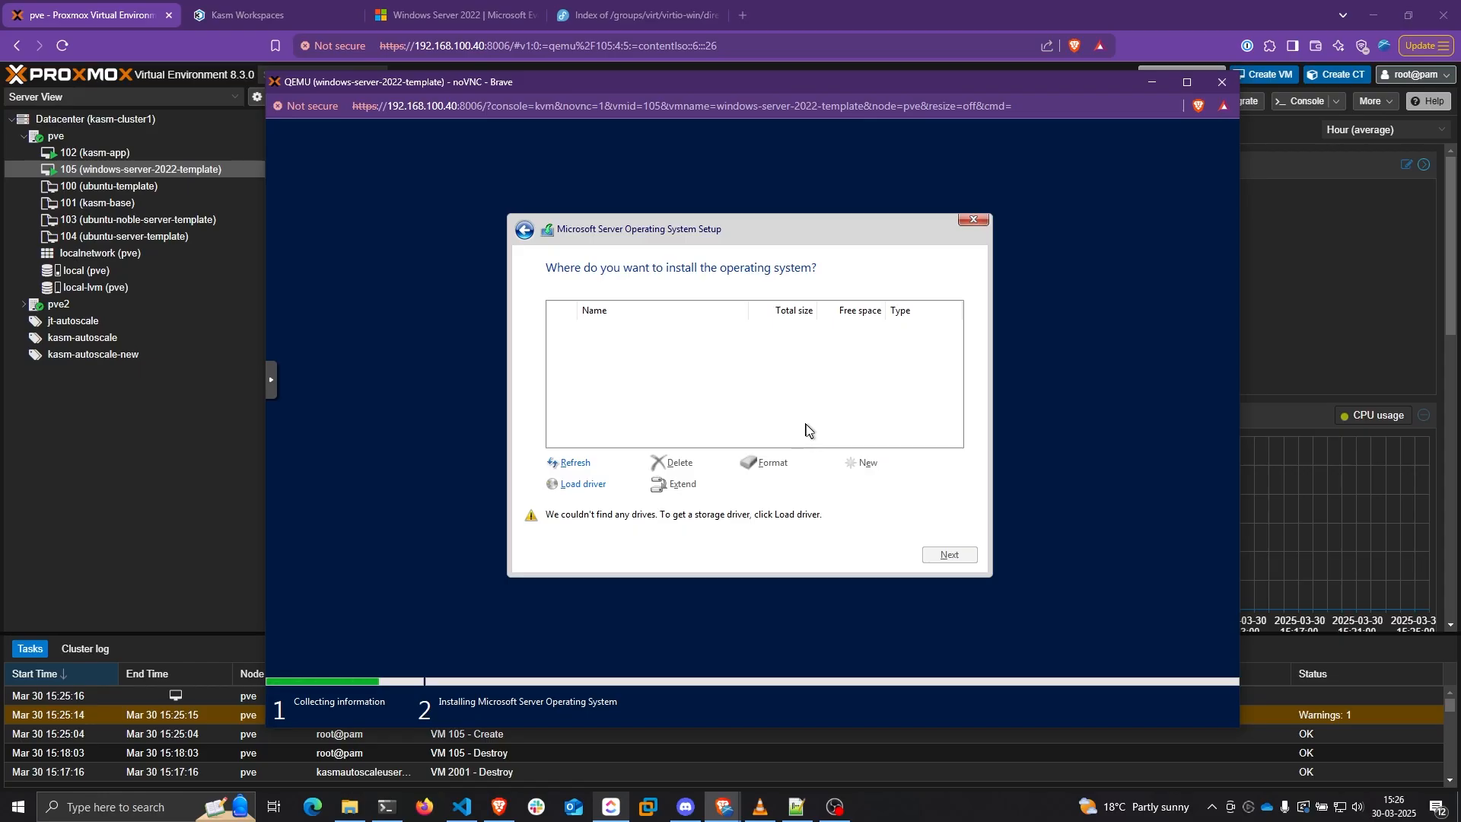
Load the 2k22 VirtIO SCSI driver and install Windows onto Drive 0
{"action": "left_click", "coordinate": [580, 484]}
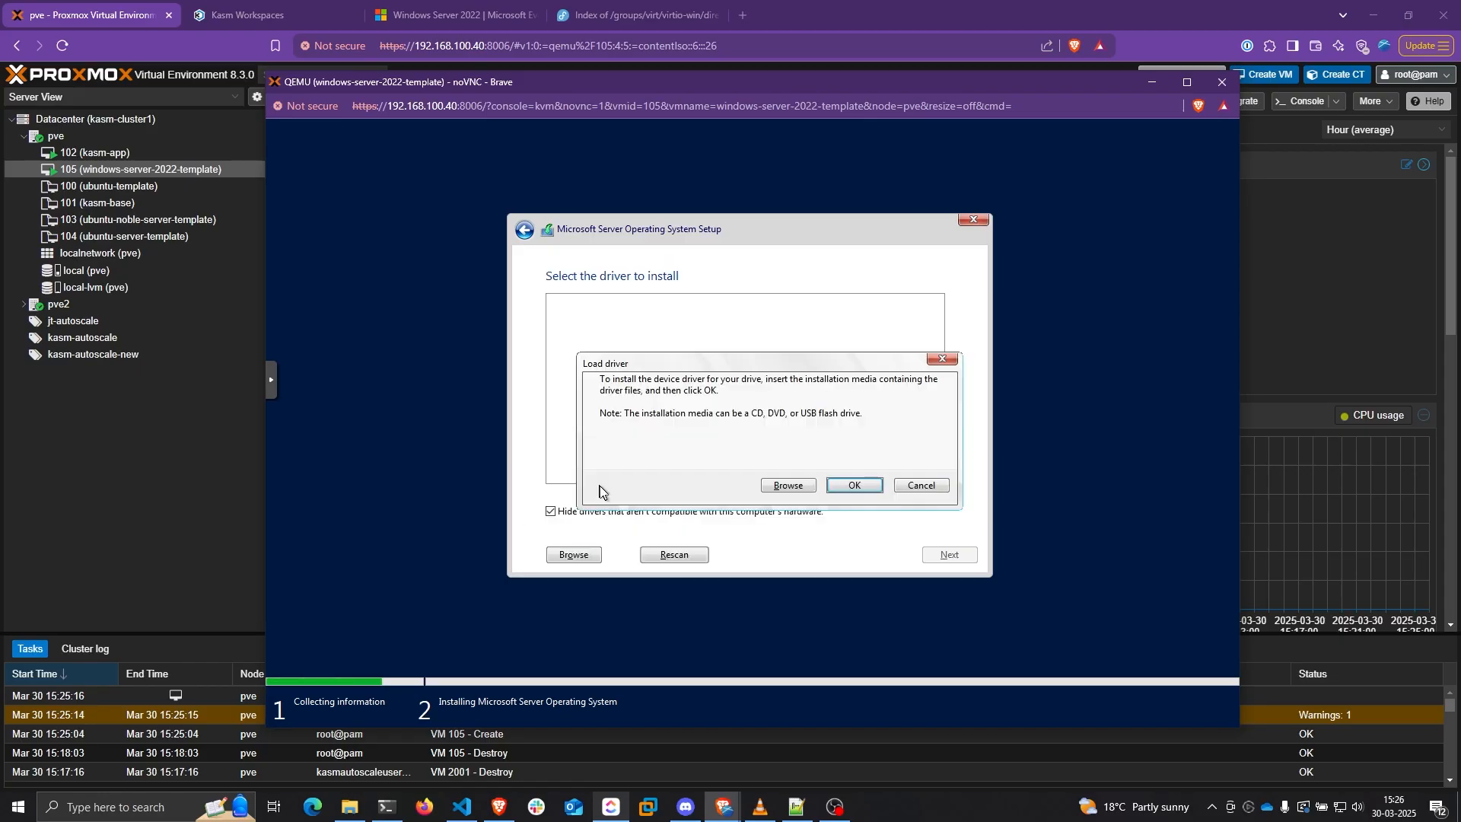
{"action": "left_click", "coordinate": [834, 487]}
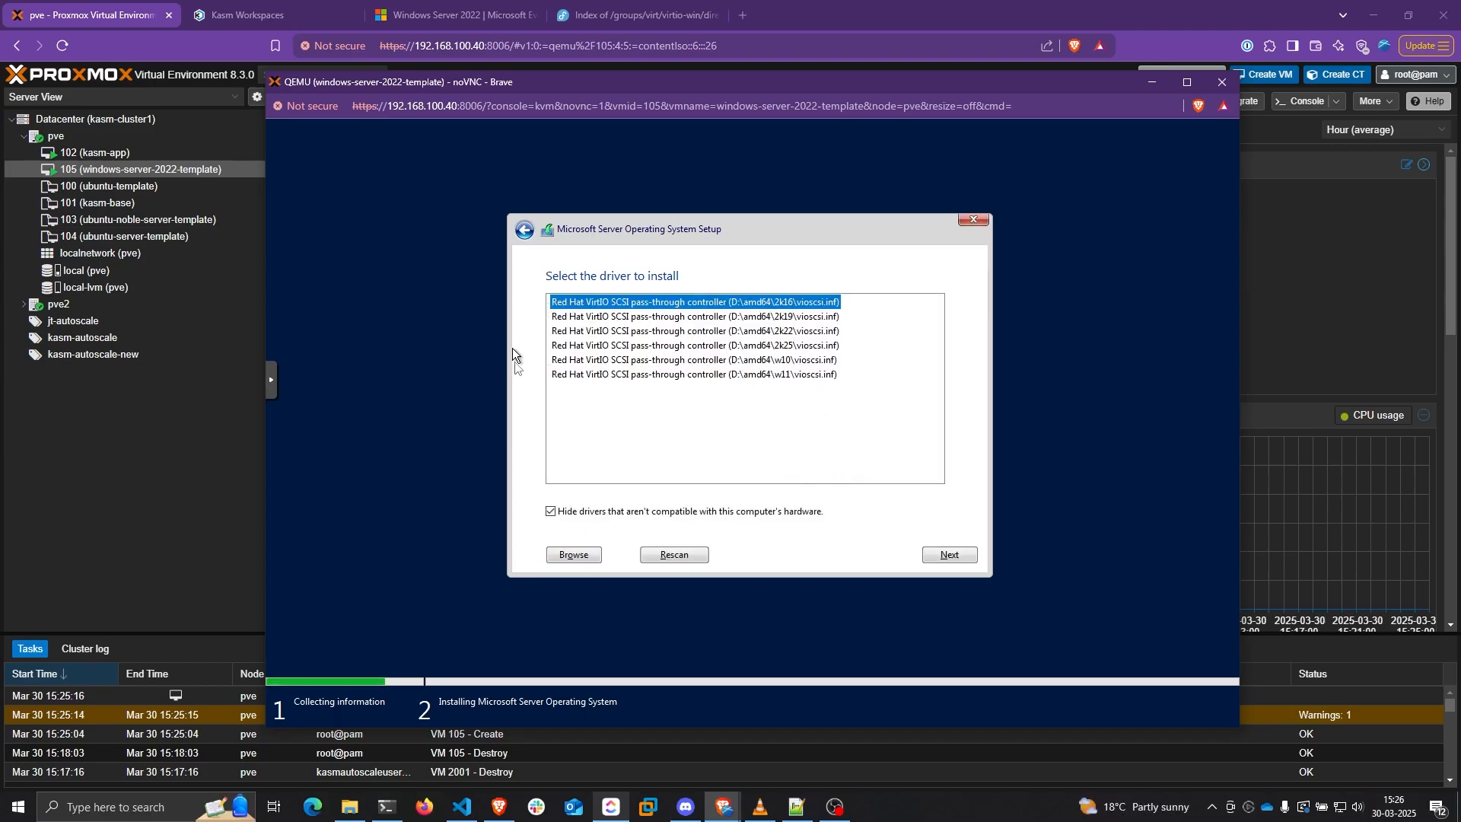
{"action": "left_click", "coordinate": [749, 333]}
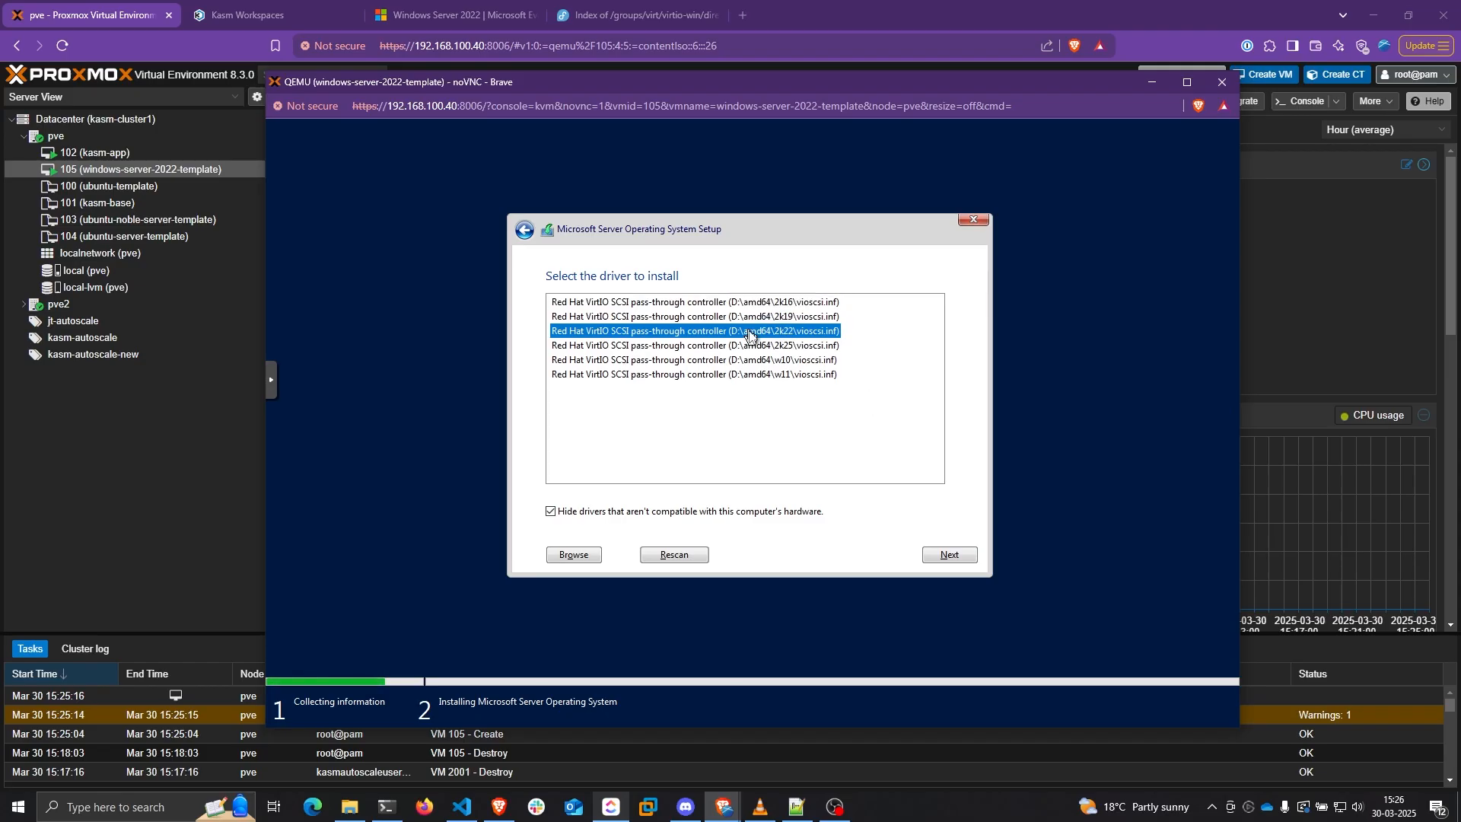
{"action": "left_click", "coordinate": [952, 553]}
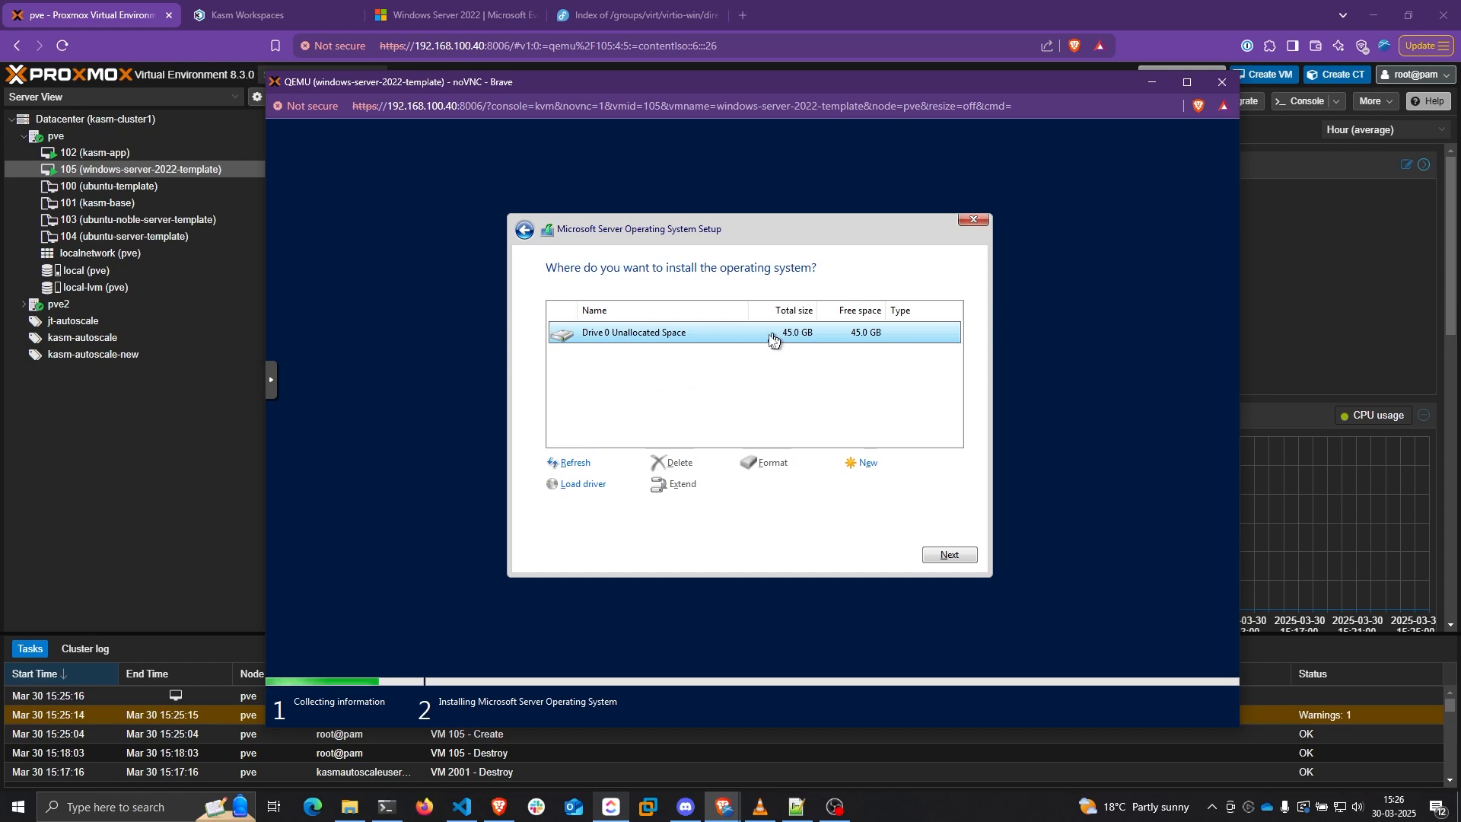
{"action": "left_click", "coordinate": [952, 554]}
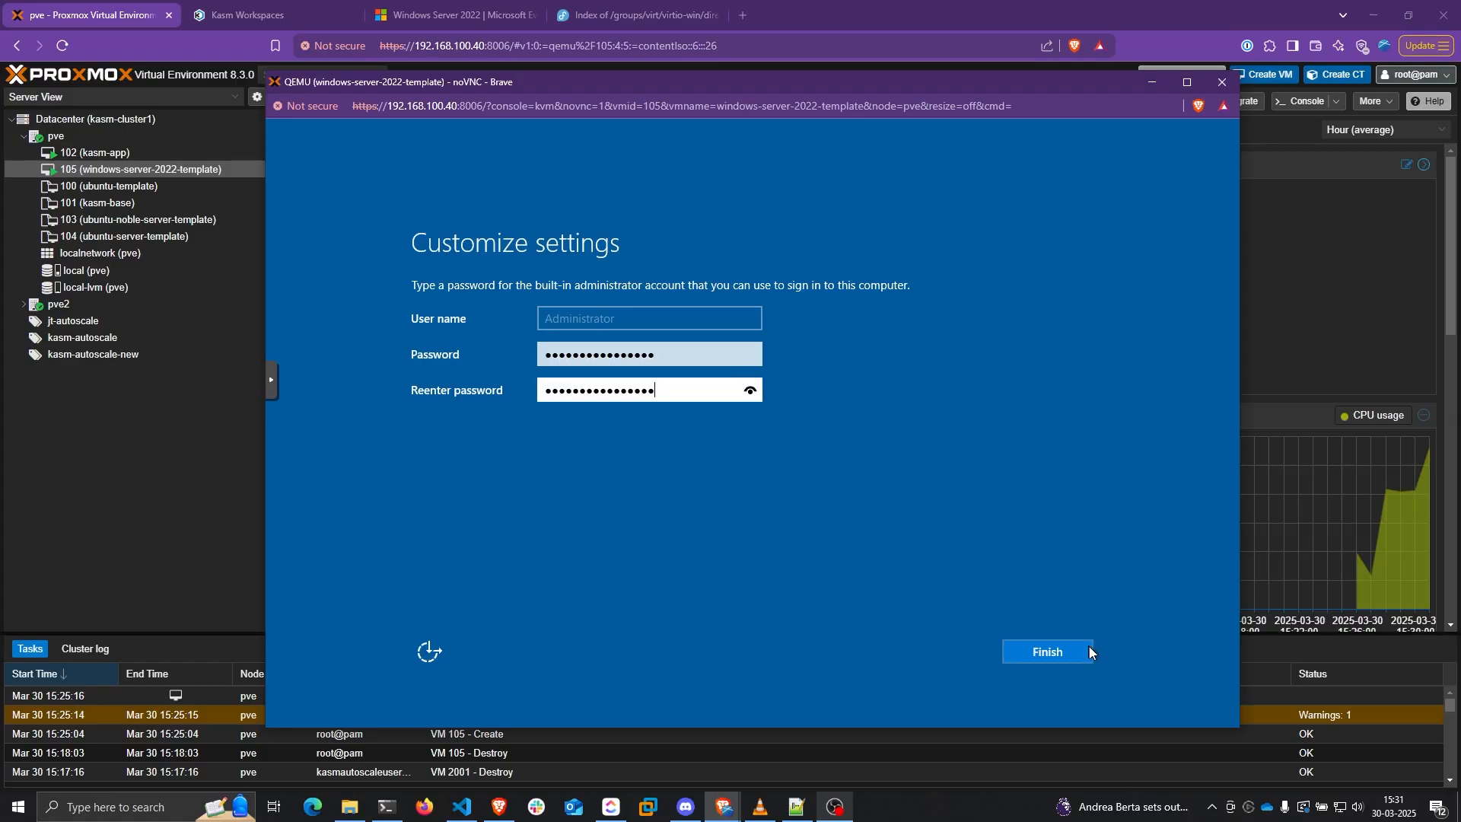
Set the administrator password, finish setup, and sign in as Administrator
{"action": "left_click", "coordinate": [1089, 645]}
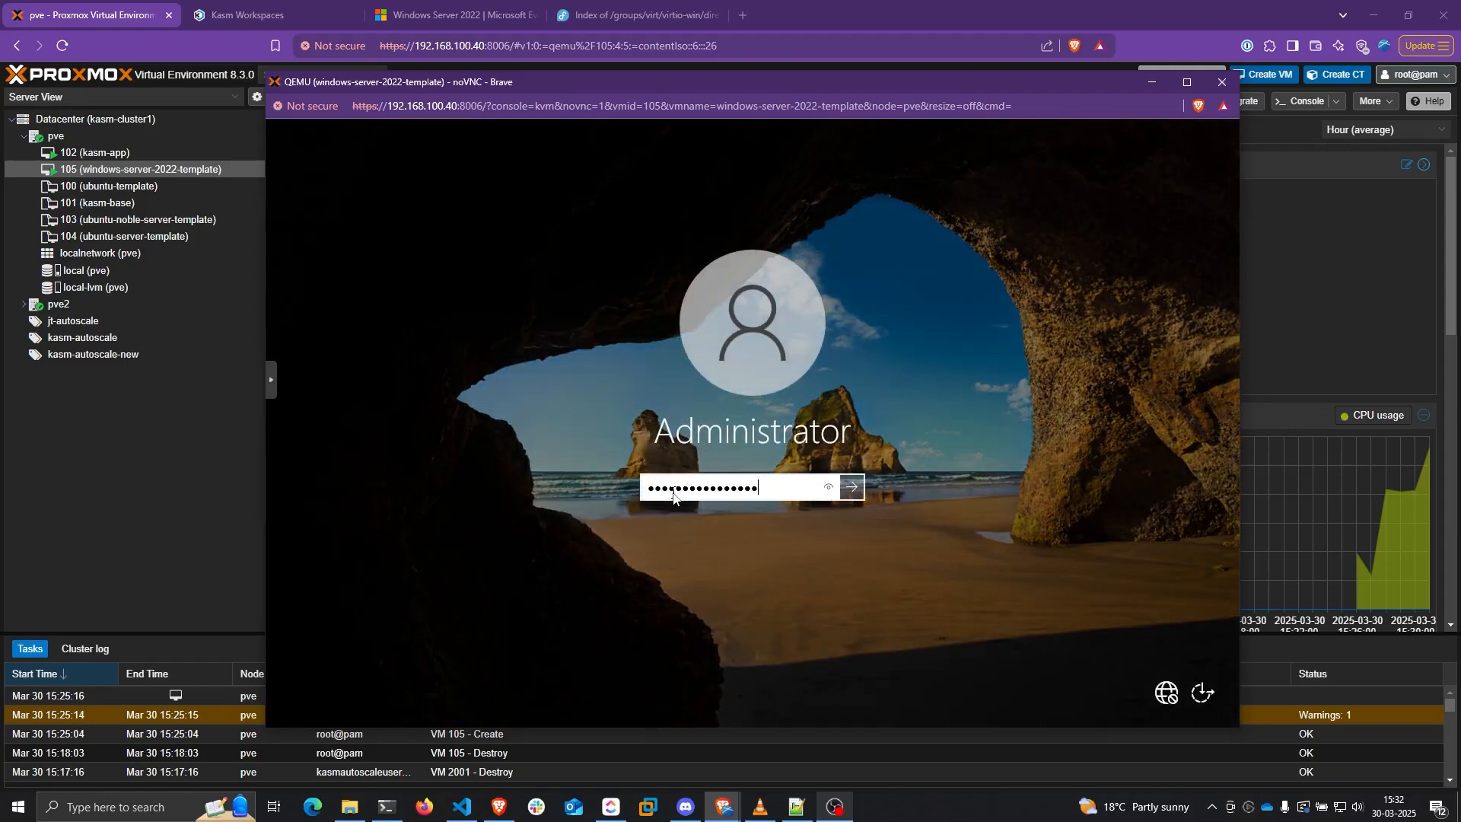
{"action": "key", "text": "Return"}
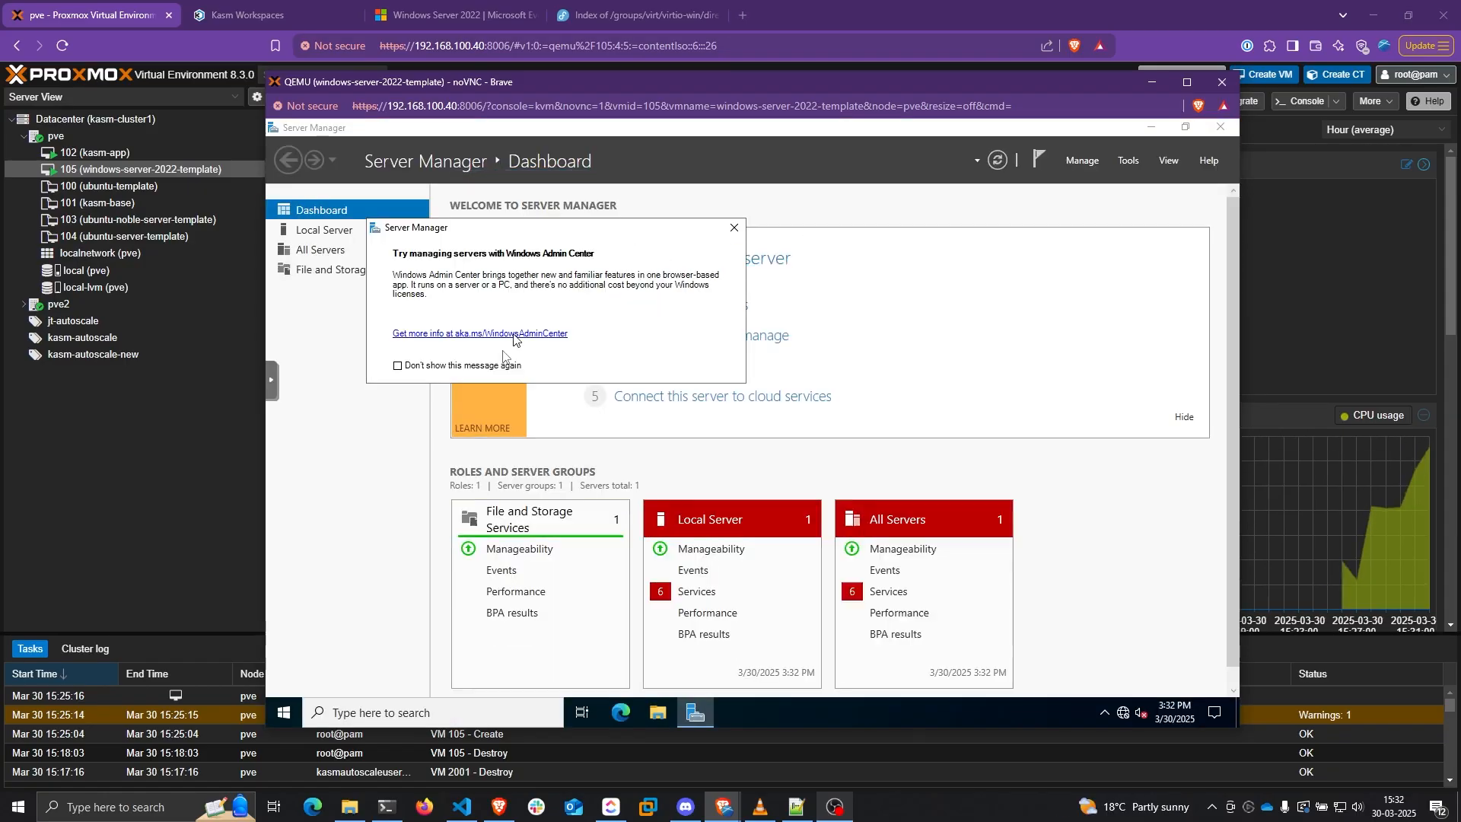
{"action": "left_click", "coordinate": [734, 227]}
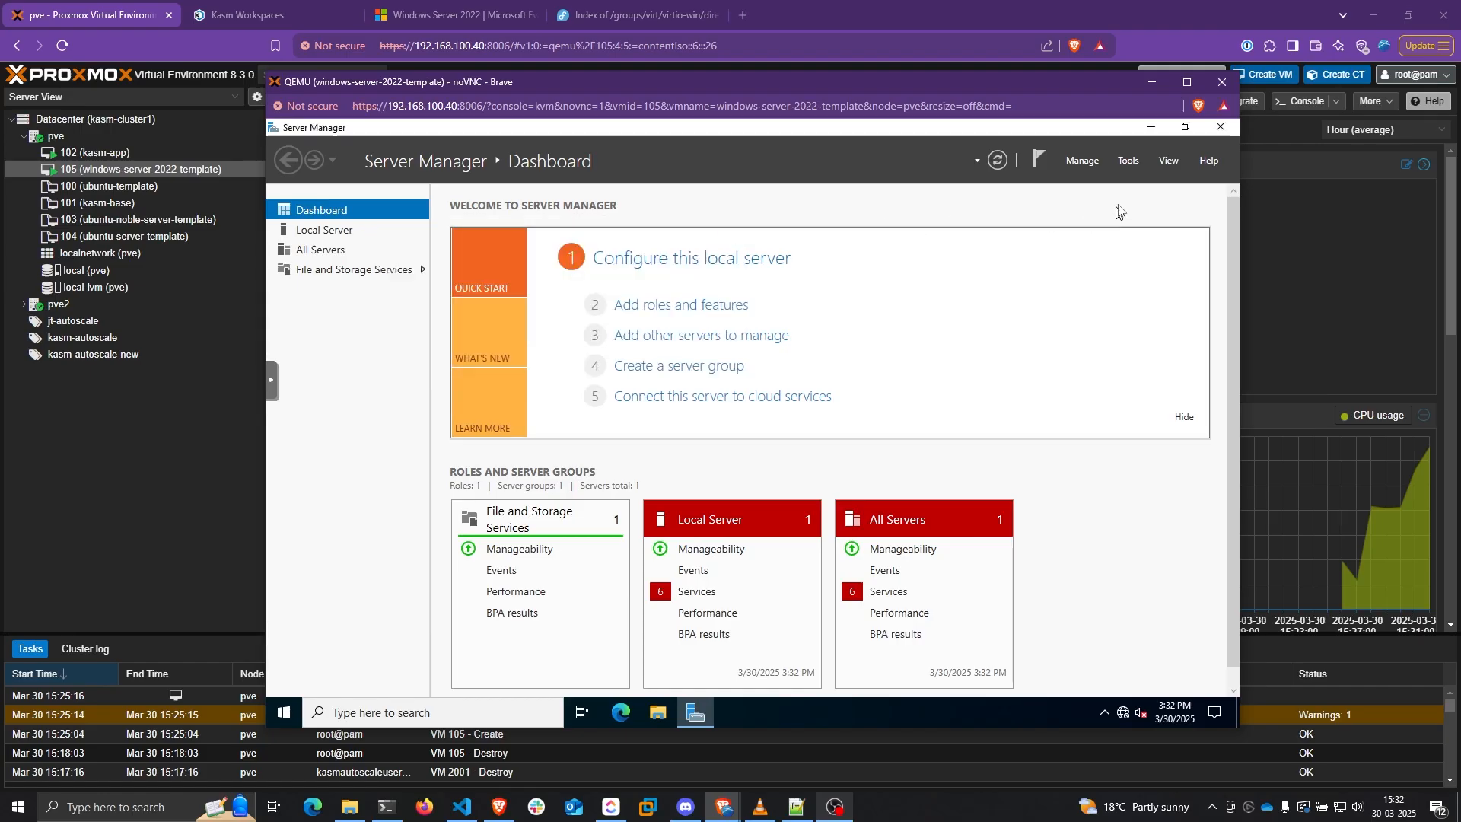
Set Server Manager not to start at logon, close it, and open File Explorer
{"action": "left_click", "coordinate": [1082, 160]}
{"action": "left_click", "coordinate": [1129, 257]}
{"action": "left_click_drag", "start_coordinate": [791, 325], "coordinate": [787, 278]}
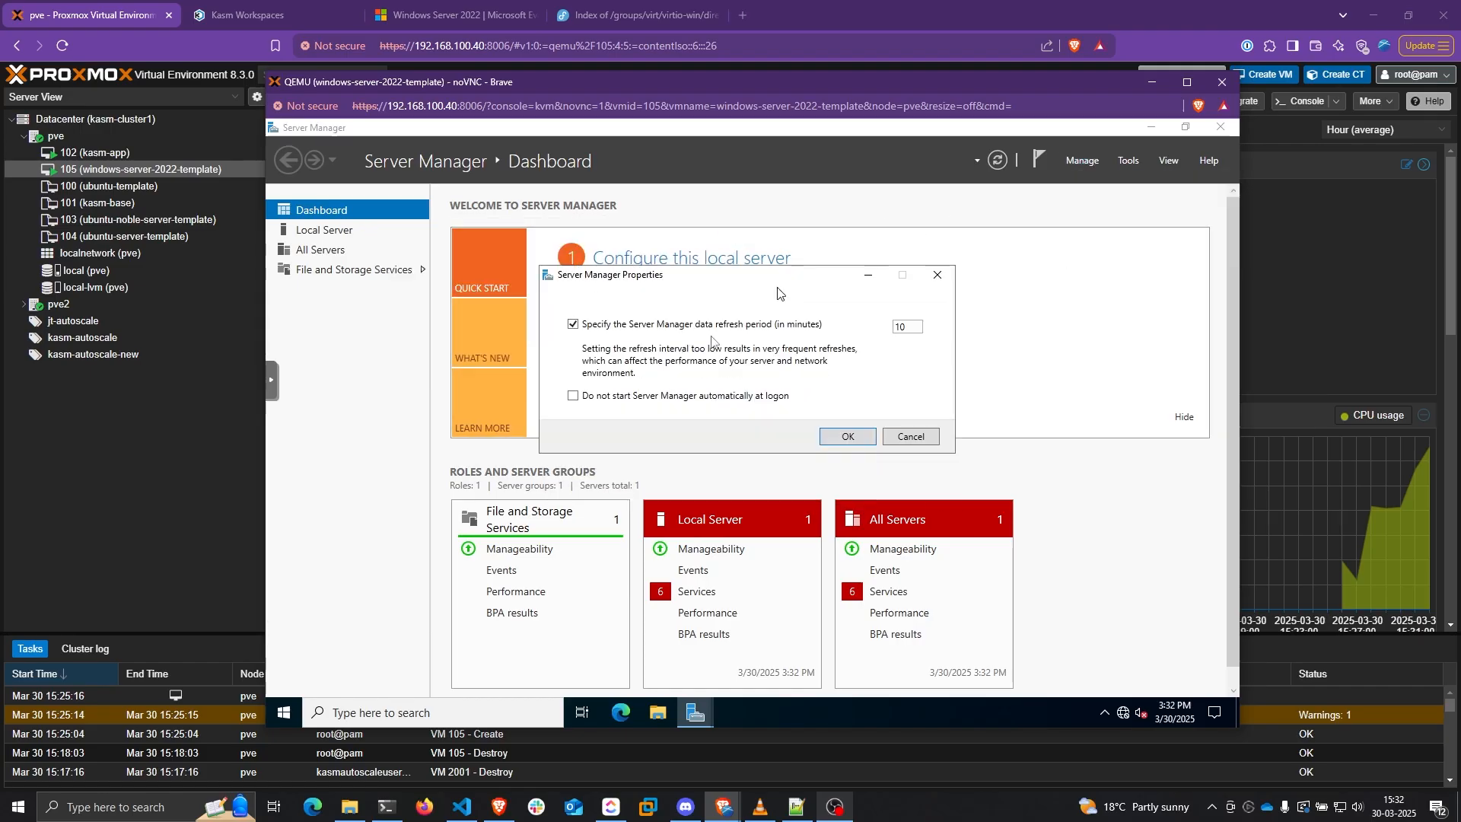
{"action": "left_click", "coordinate": [573, 396]}
{"action": "left_click", "coordinate": [850, 437]}
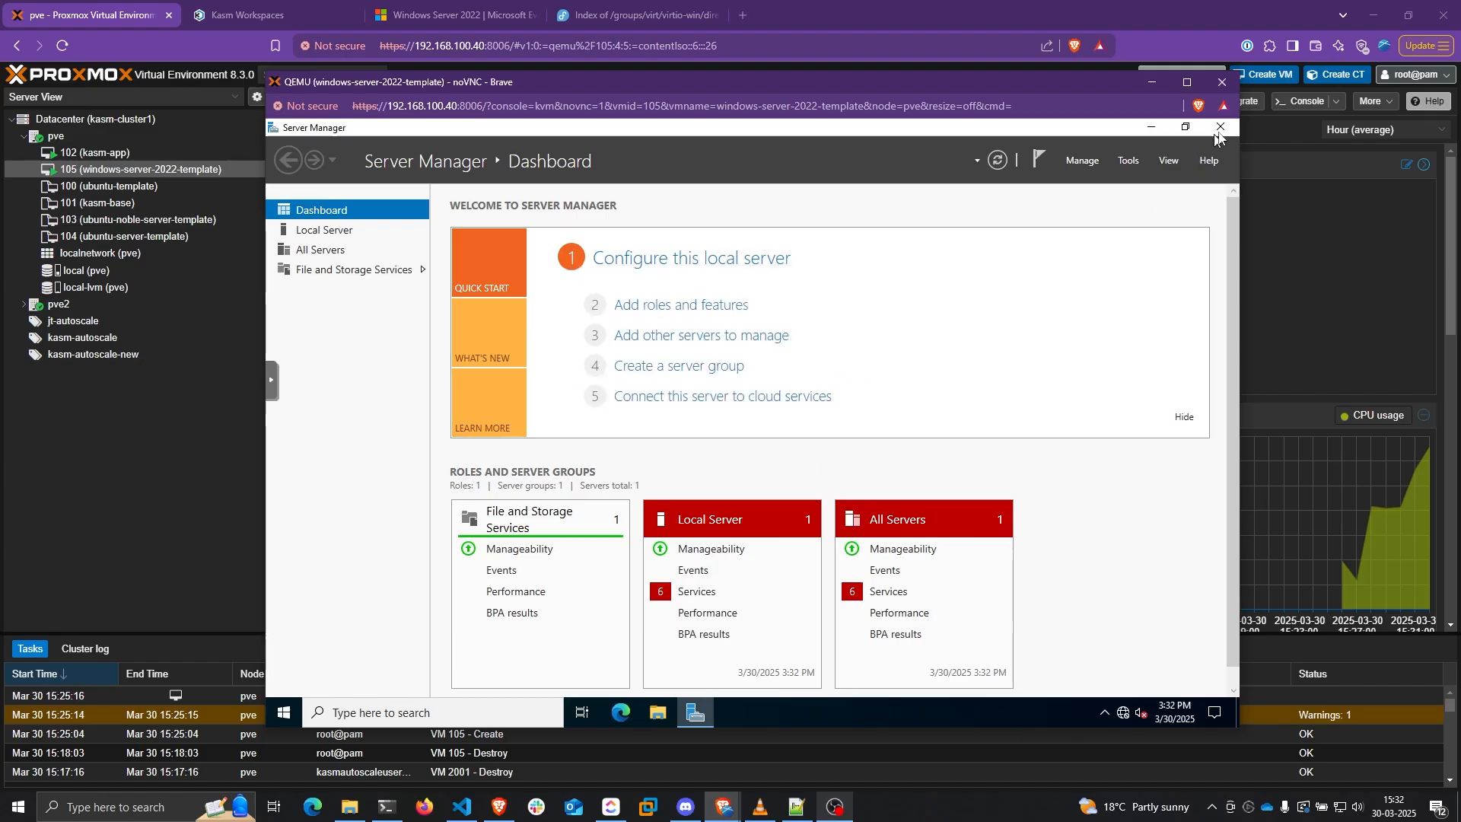
{"action": "left_click", "coordinate": [1220, 131]}
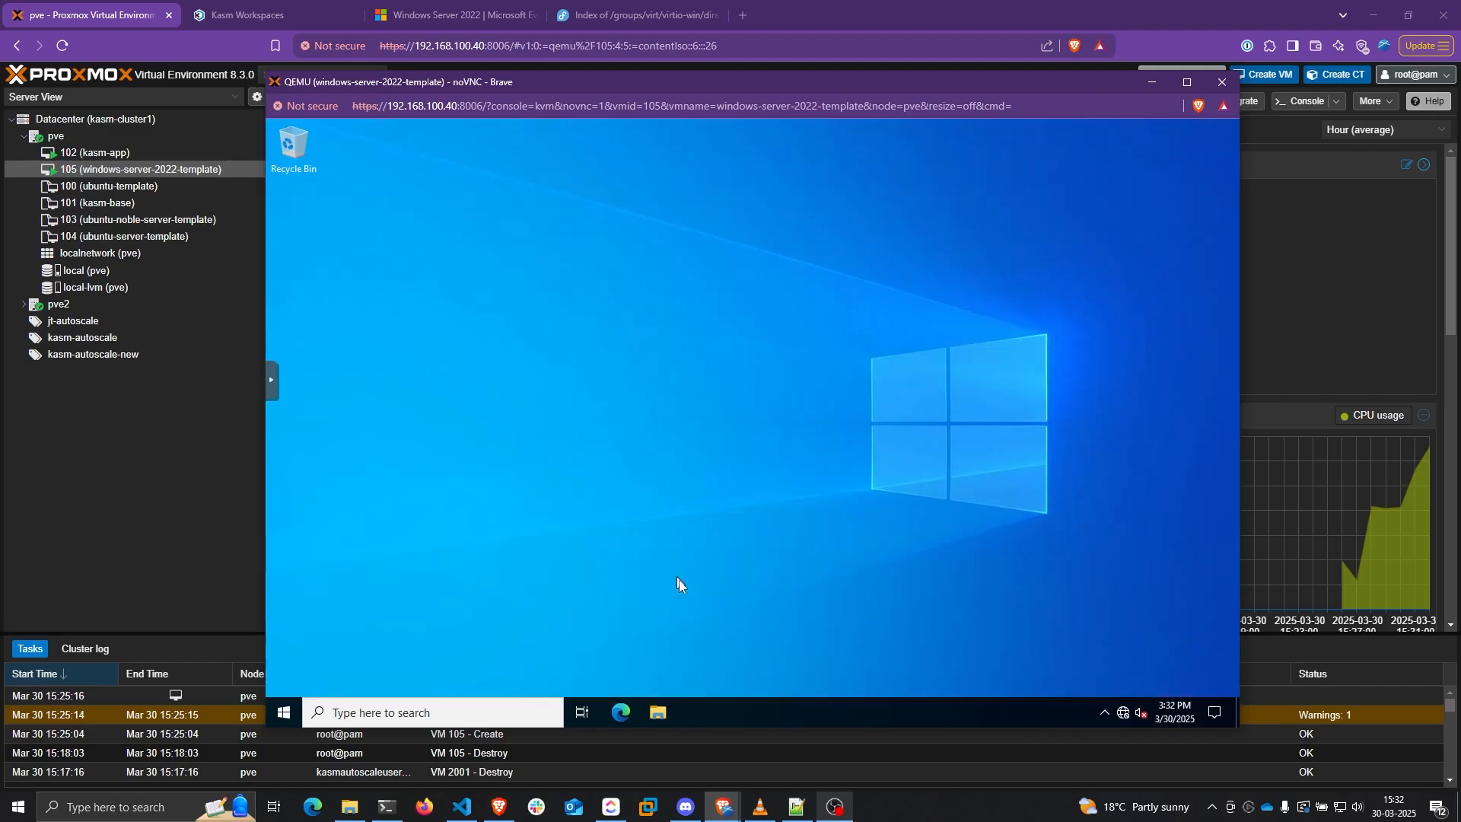
{"action": "left_click", "coordinate": [658, 712]}
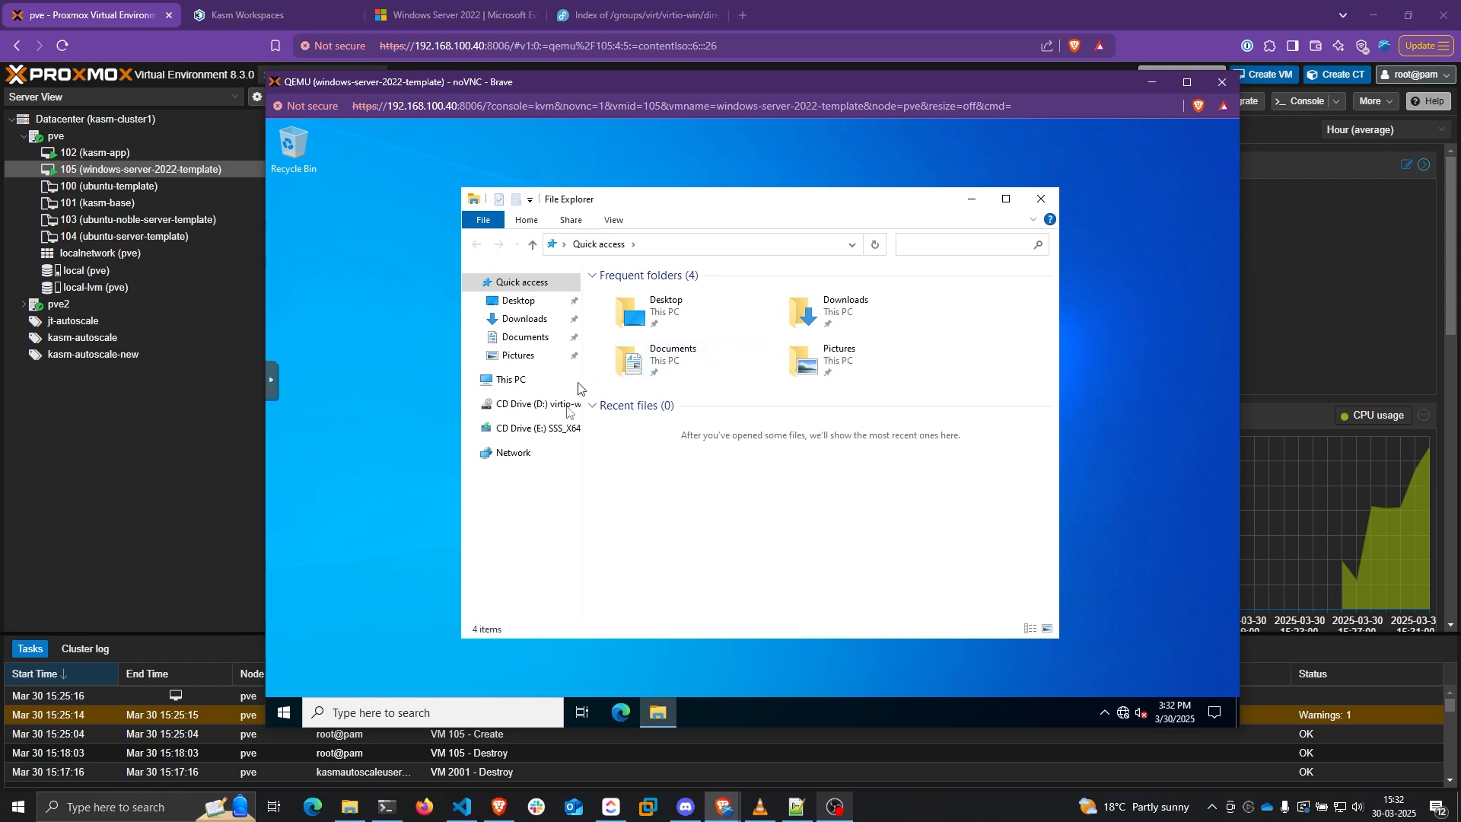
Launch virtio-win-gt-x64 from the virtio-win CD and accept its licence terms
{"action": "left_click", "coordinate": [536, 403]}
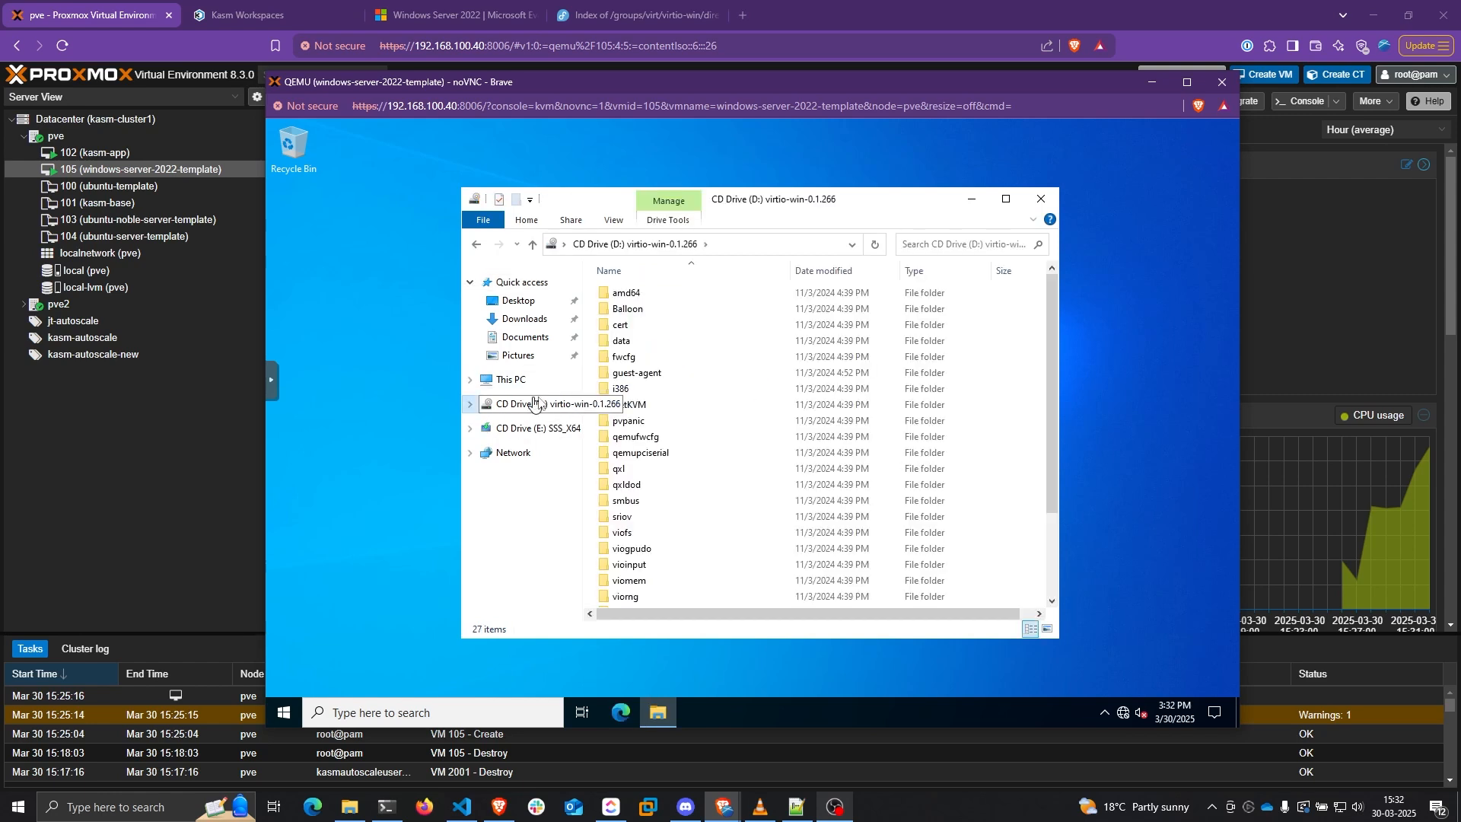
{"action": "scroll", "coordinate": [670, 563], "scroll_direction": "down", "scroll_amount": 3}
{"action": "double_click", "coordinate": [676, 566]}
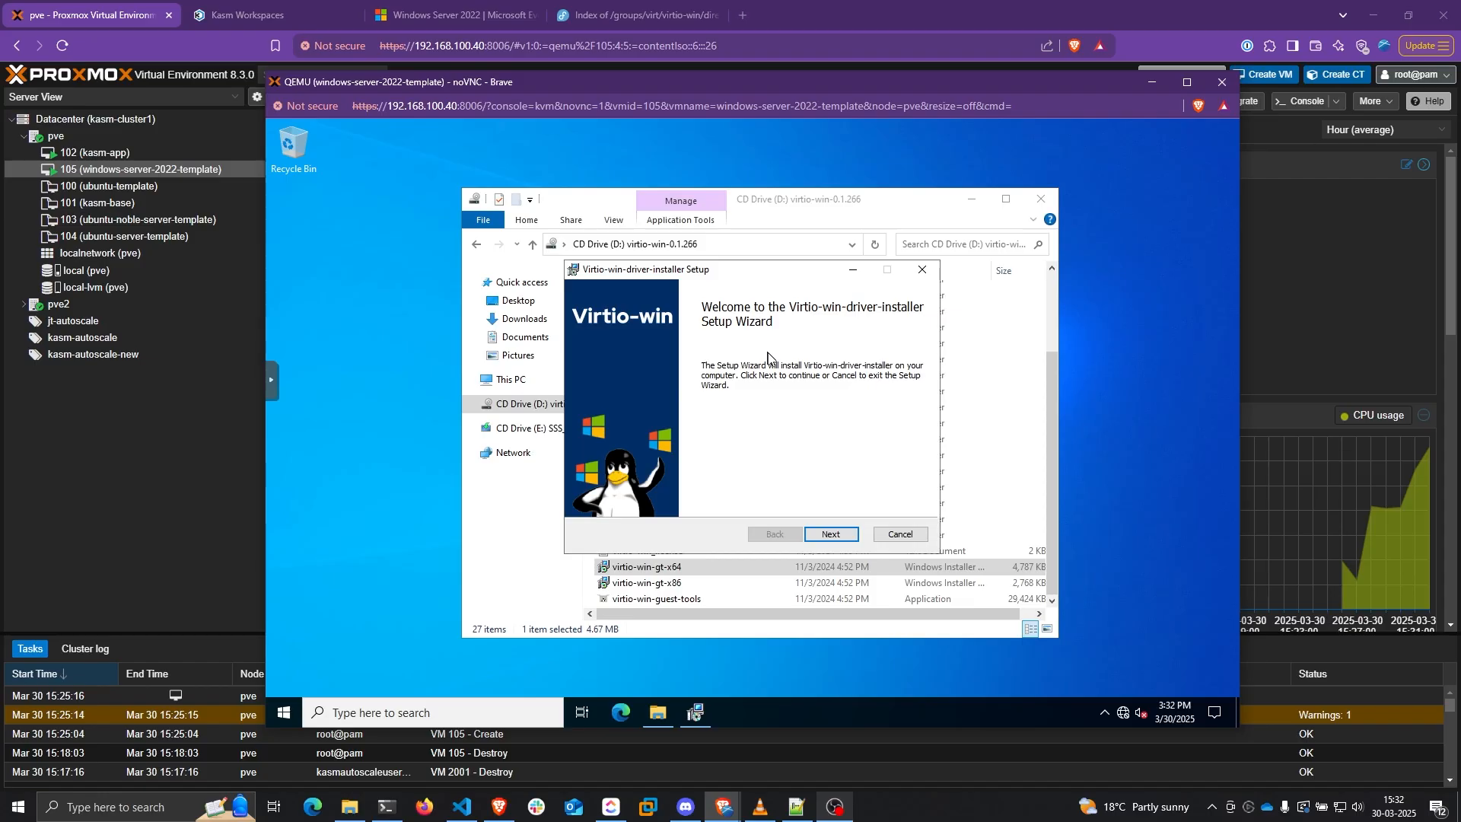
{"action": "left_click", "coordinate": [831, 534]}
{"action": "left_click", "coordinate": [723, 499]}
{"action": "left_click", "coordinate": [821, 540]}
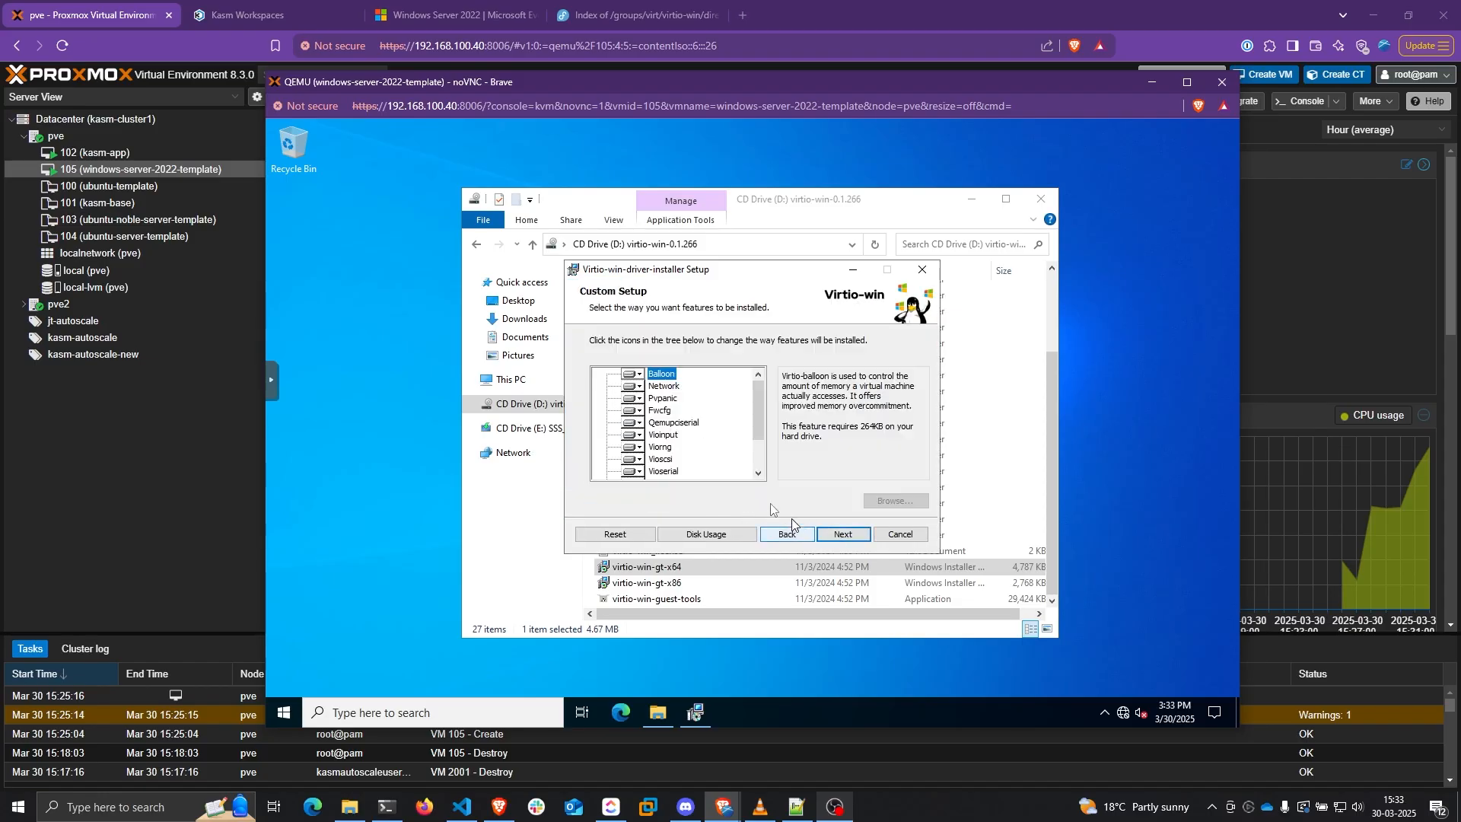
Finish installing the VirtIO drivers, then run the qemu-ga-x86_64 guest agent installer
{"action": "mouse_move", "coordinate": [759, 395]}
{"action": "left_mouse_down"}
{"action": "mouse_move", "coordinate": [759, 445]}
{"action": "mouse_move", "coordinate": [759, 388]}
{"action": "mouse_move", "coordinate": [731, 400]}
{"action": "left_mouse_up"}
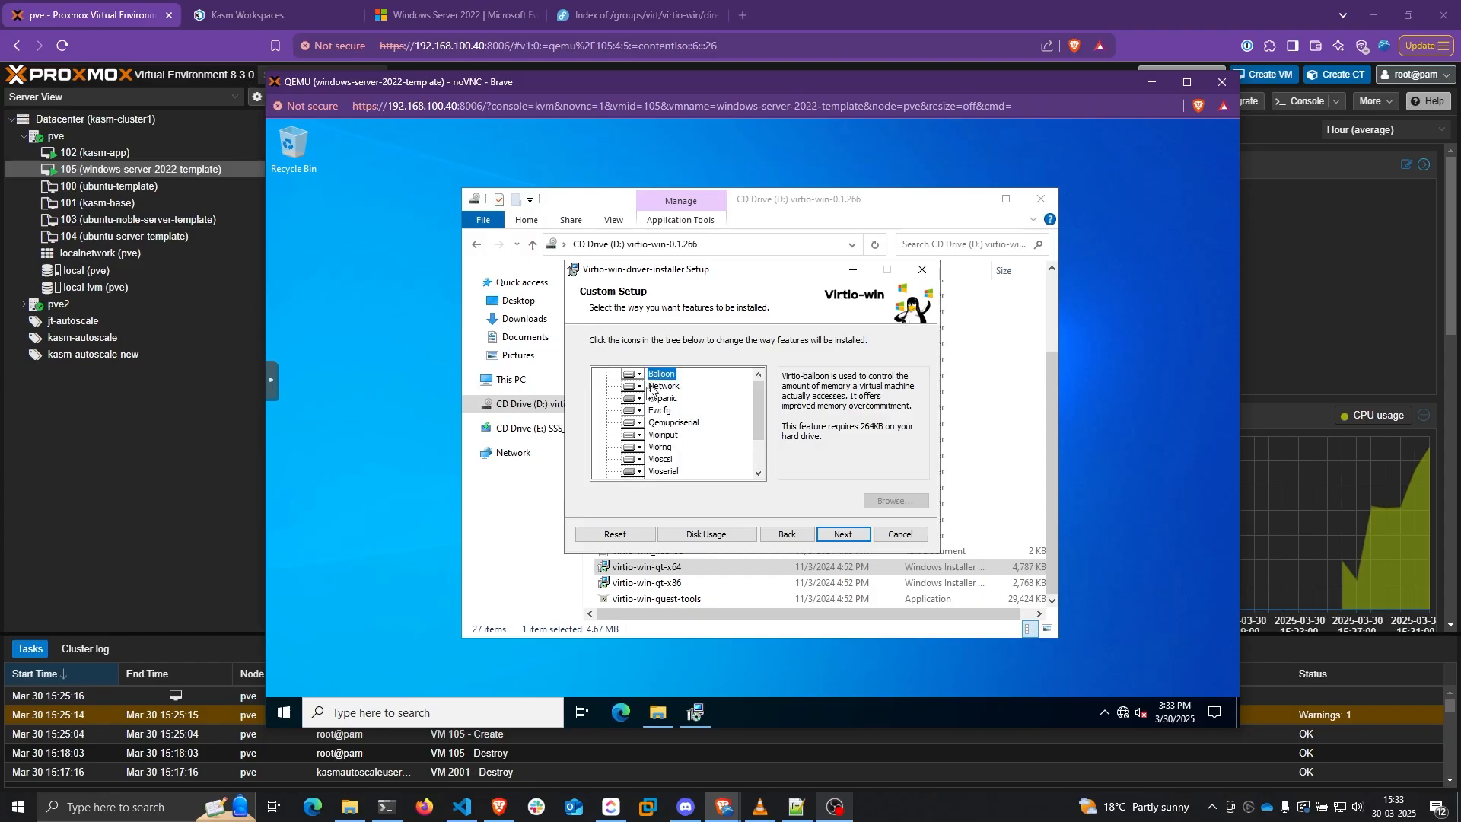
{"action": "scroll", "coordinate": [724, 456], "scroll_direction": "down", "scroll_amount": 2}
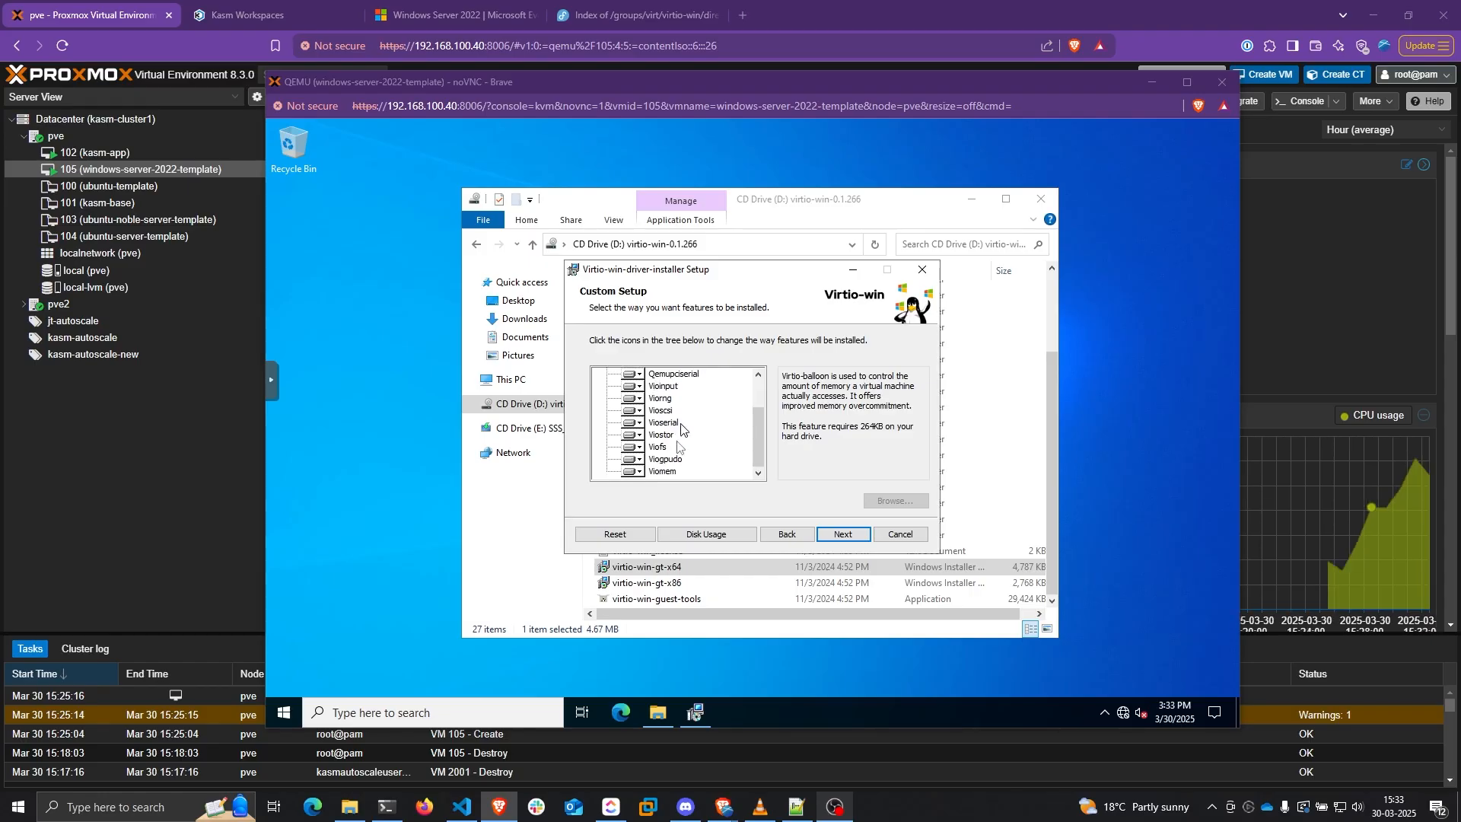
{"action": "scroll", "coordinate": [681, 434], "scroll_direction": "up", "scroll_amount": 2}
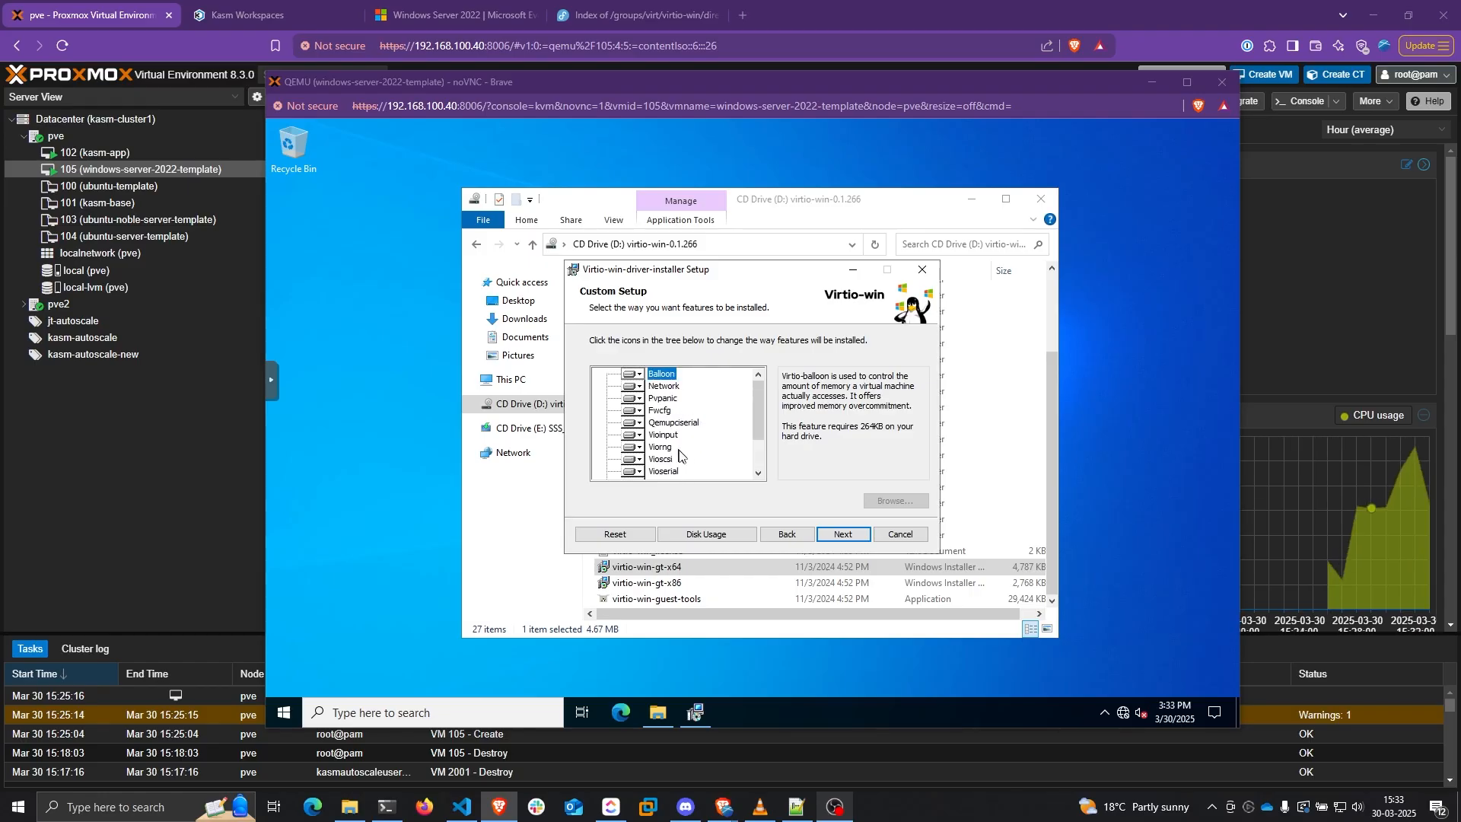
{"action": "left_click", "coordinate": [848, 537]}
{"action": "left_click", "coordinate": [850, 541]}
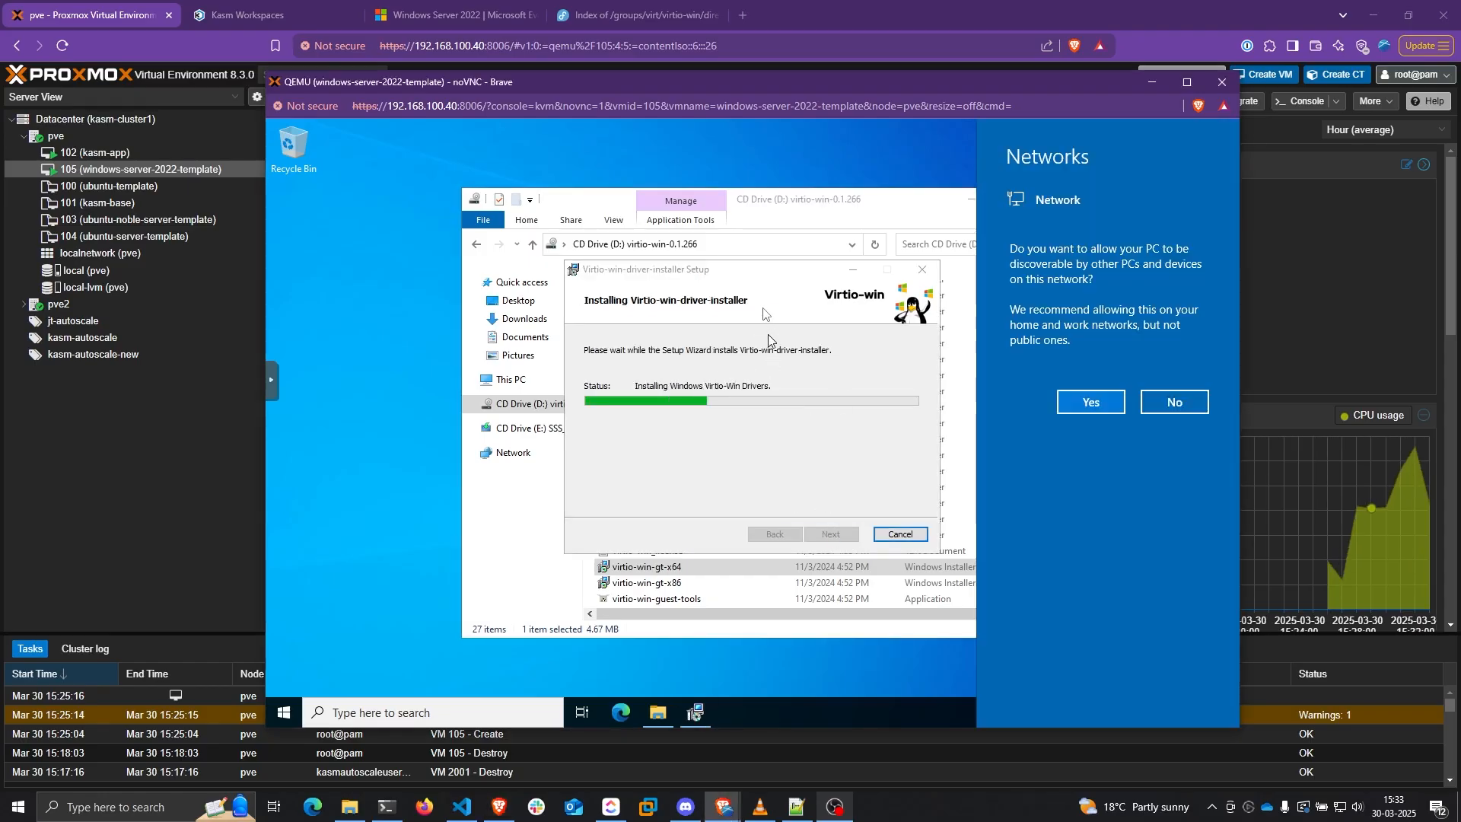
{"action": "left_click", "coordinate": [1098, 403]}
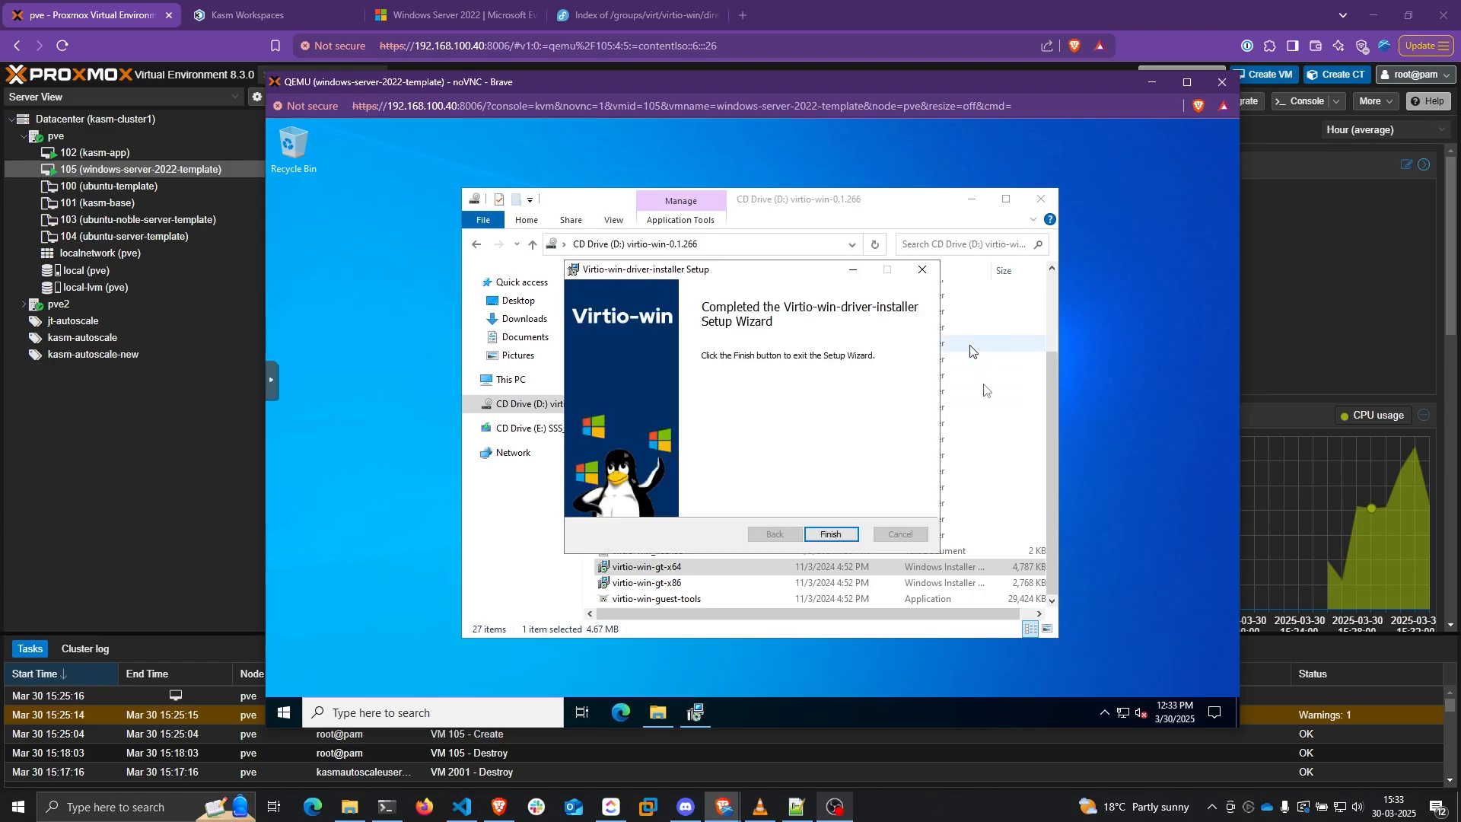
{"action": "left_click", "coordinate": [841, 535]}
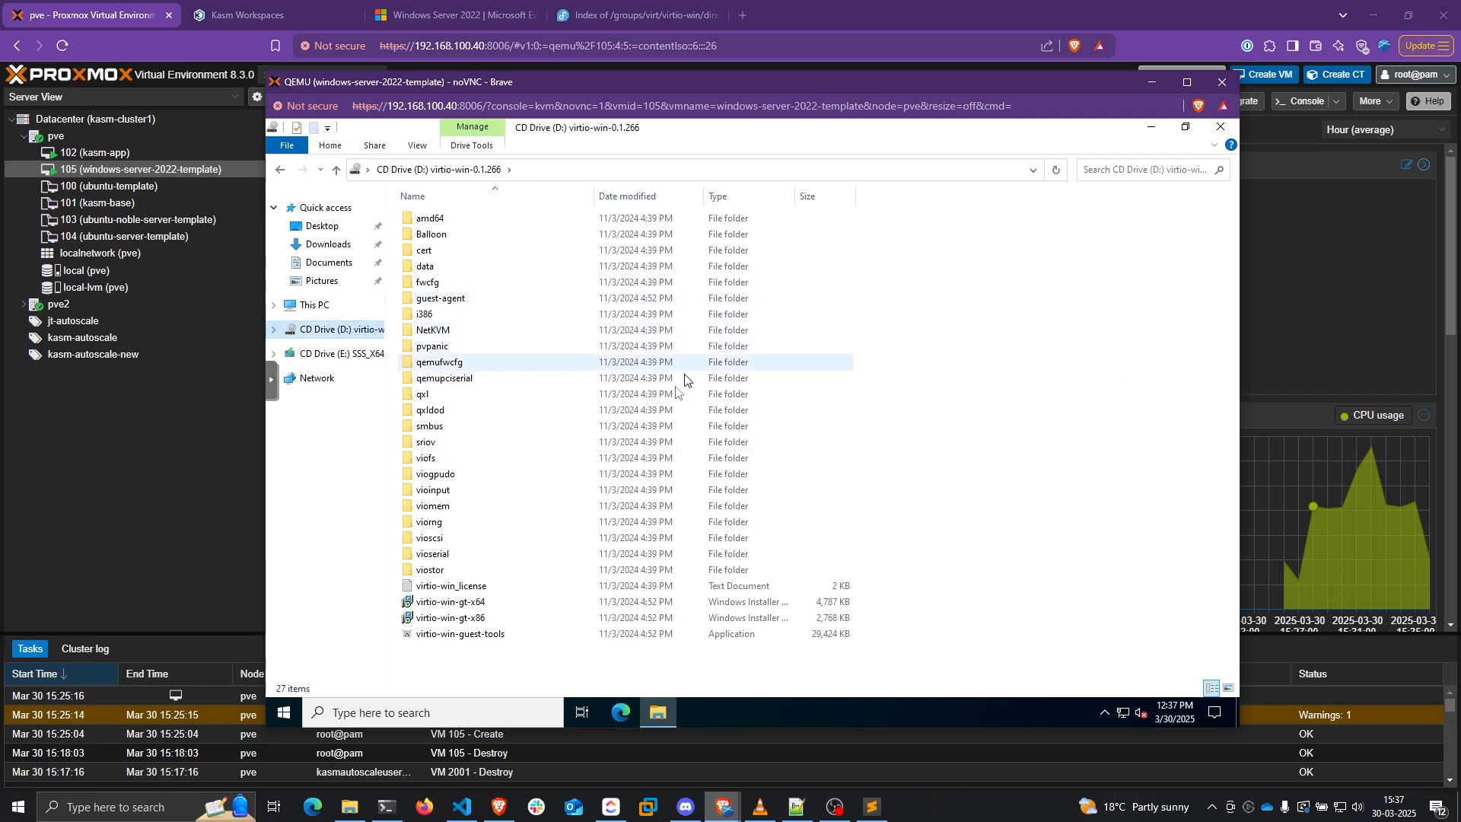
{"action": "double_click", "coordinate": [434, 298]}
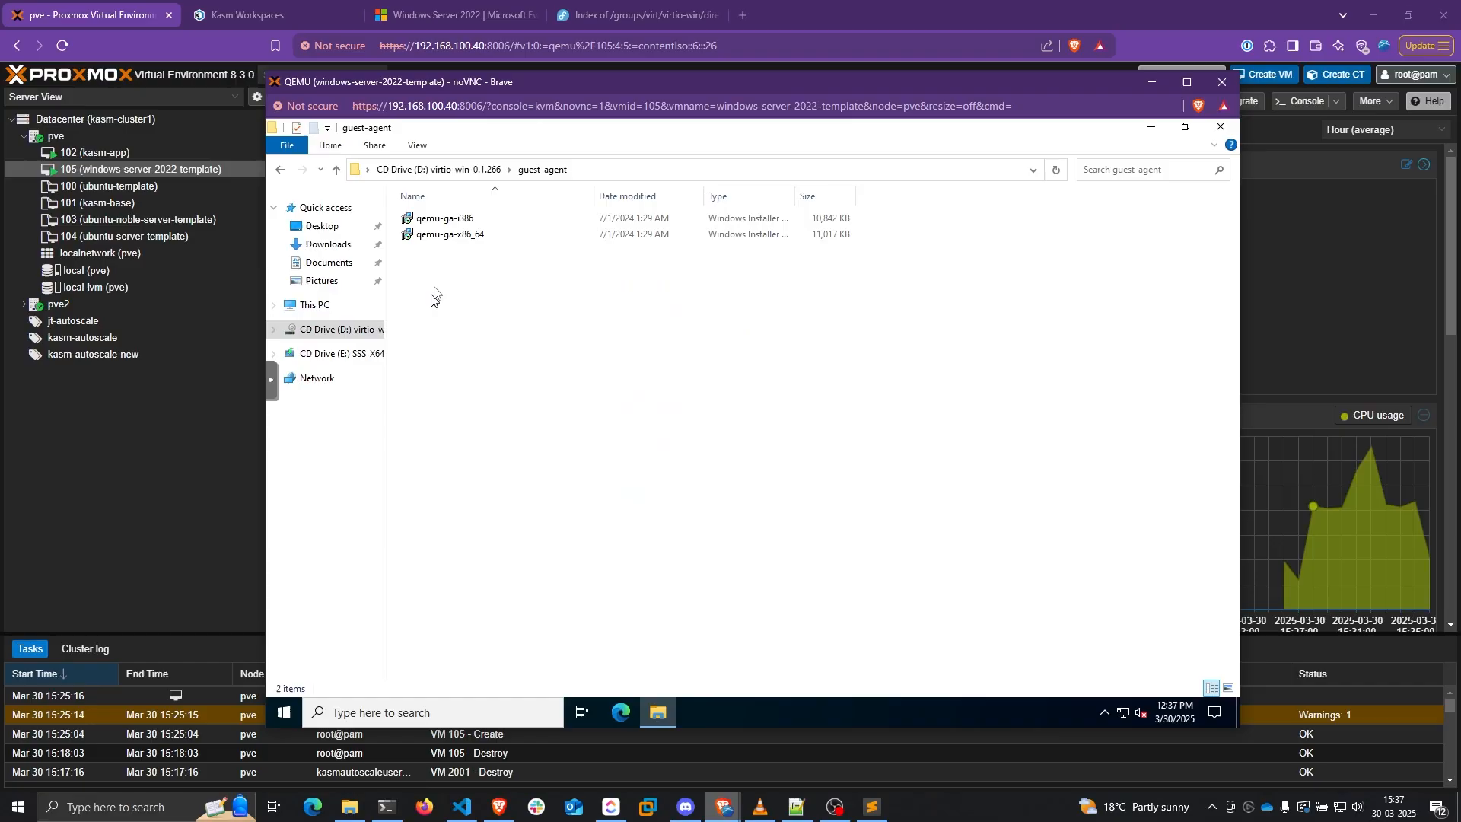
{"action": "double_click", "coordinate": [483, 236]}
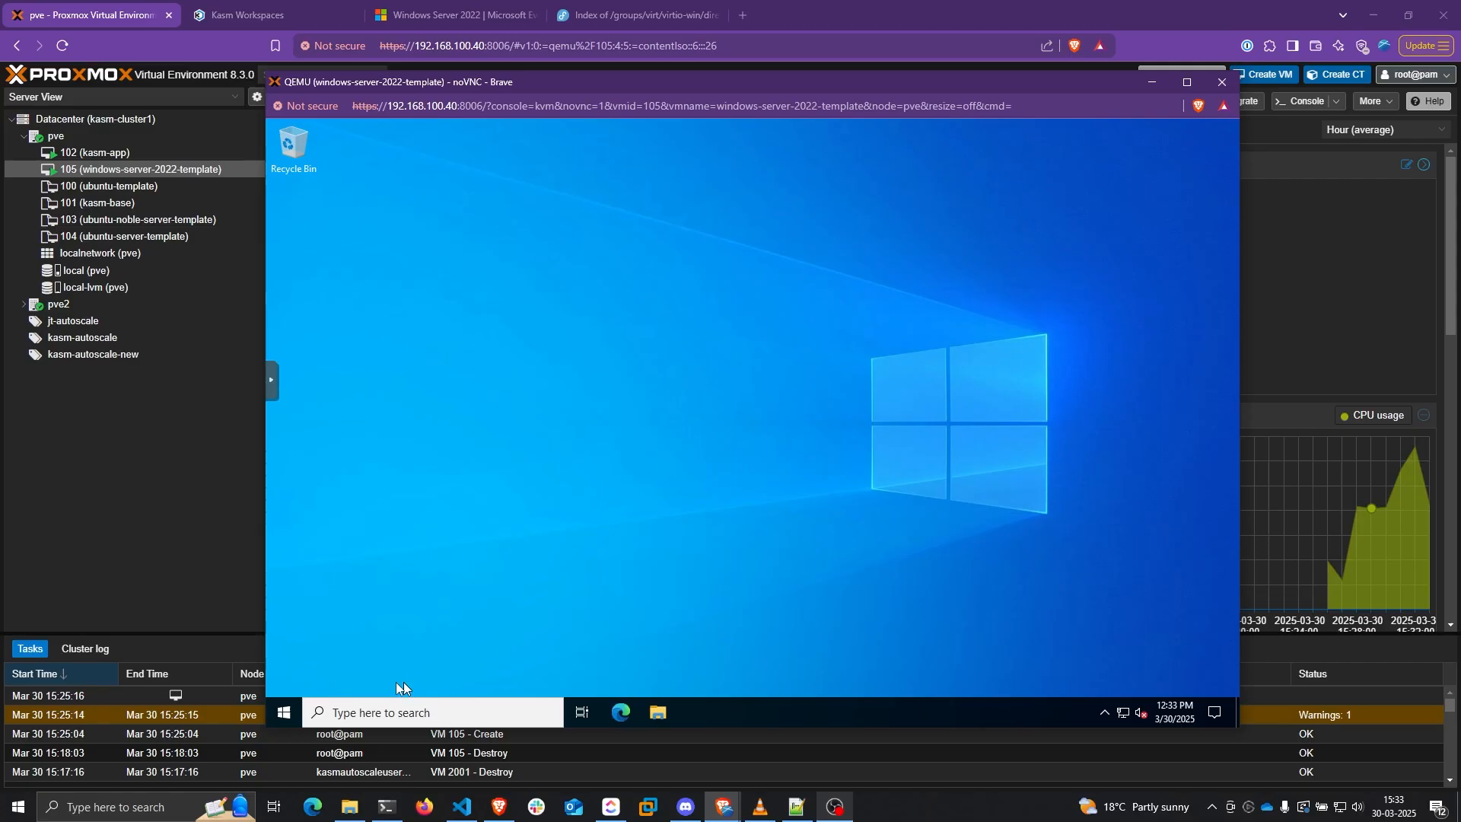
Enable Remote Desktop via 'remote desktop settings', confirm it, and close the folder window
{"action": "left_click", "coordinate": [283, 712]}
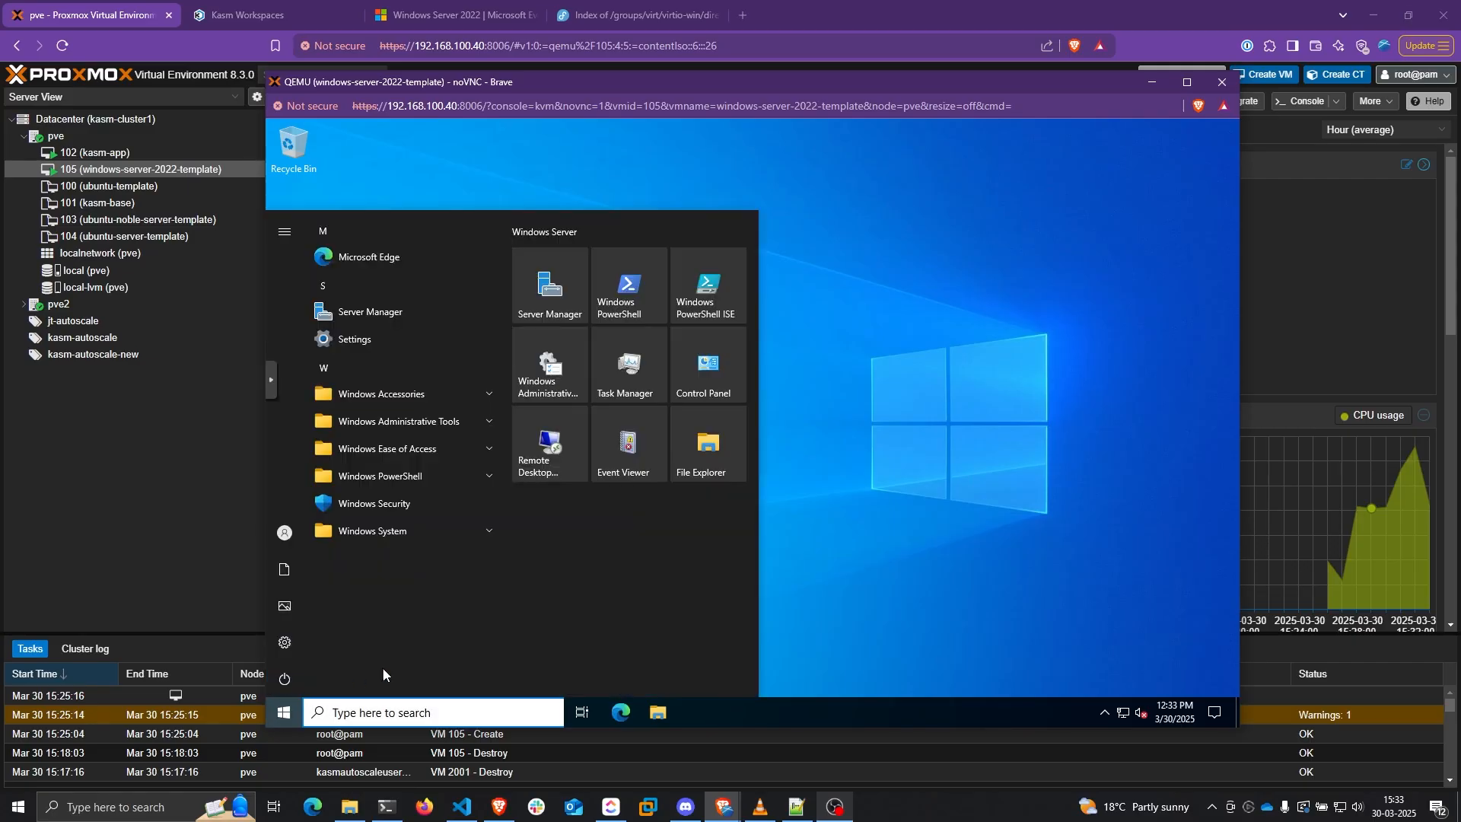
{"action": "type", "text": "remote desktop s"}
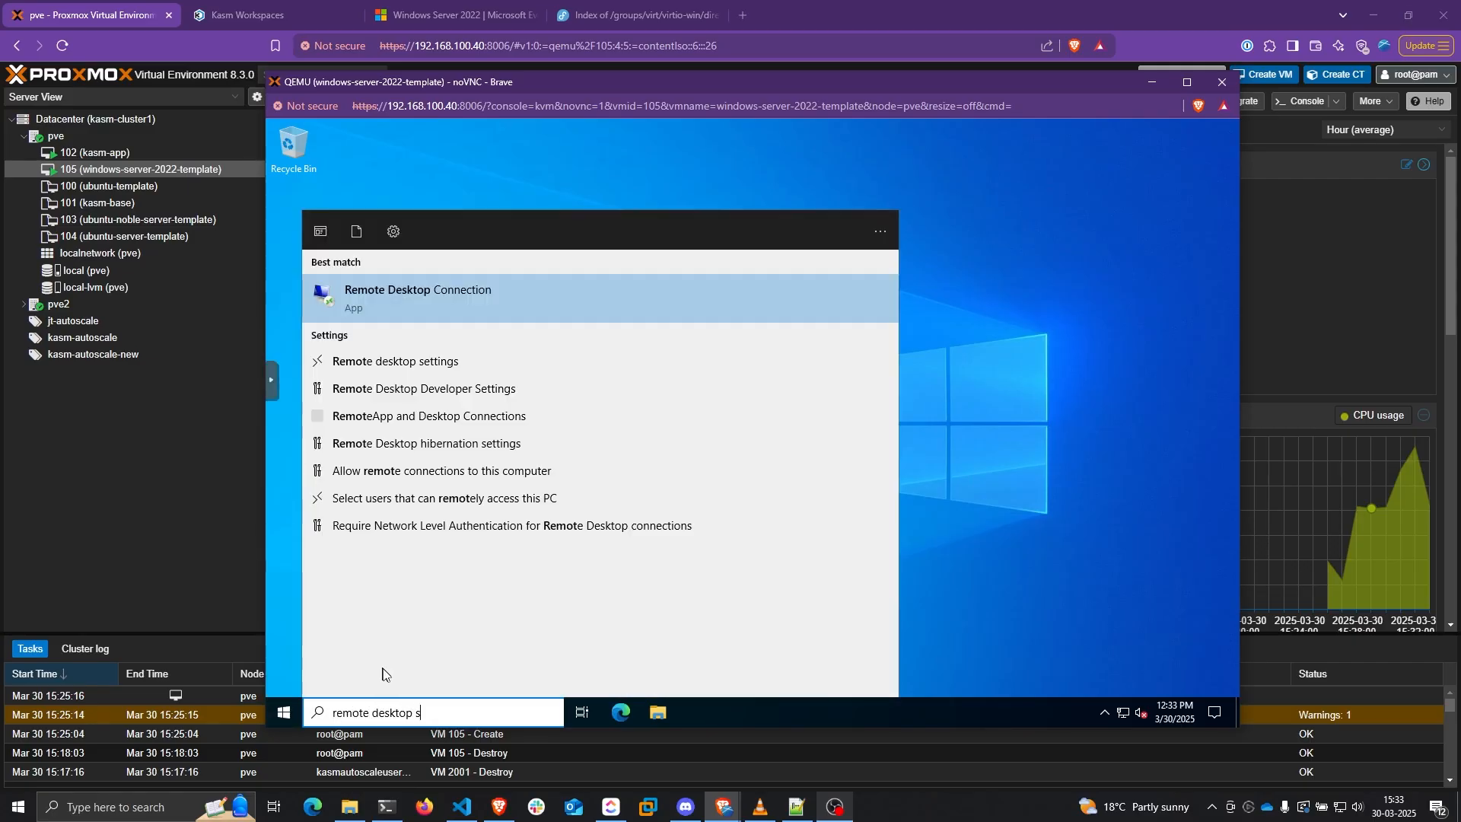
{"action": "type", "text": "ett"}
{"action": "key", "text": "Return"}
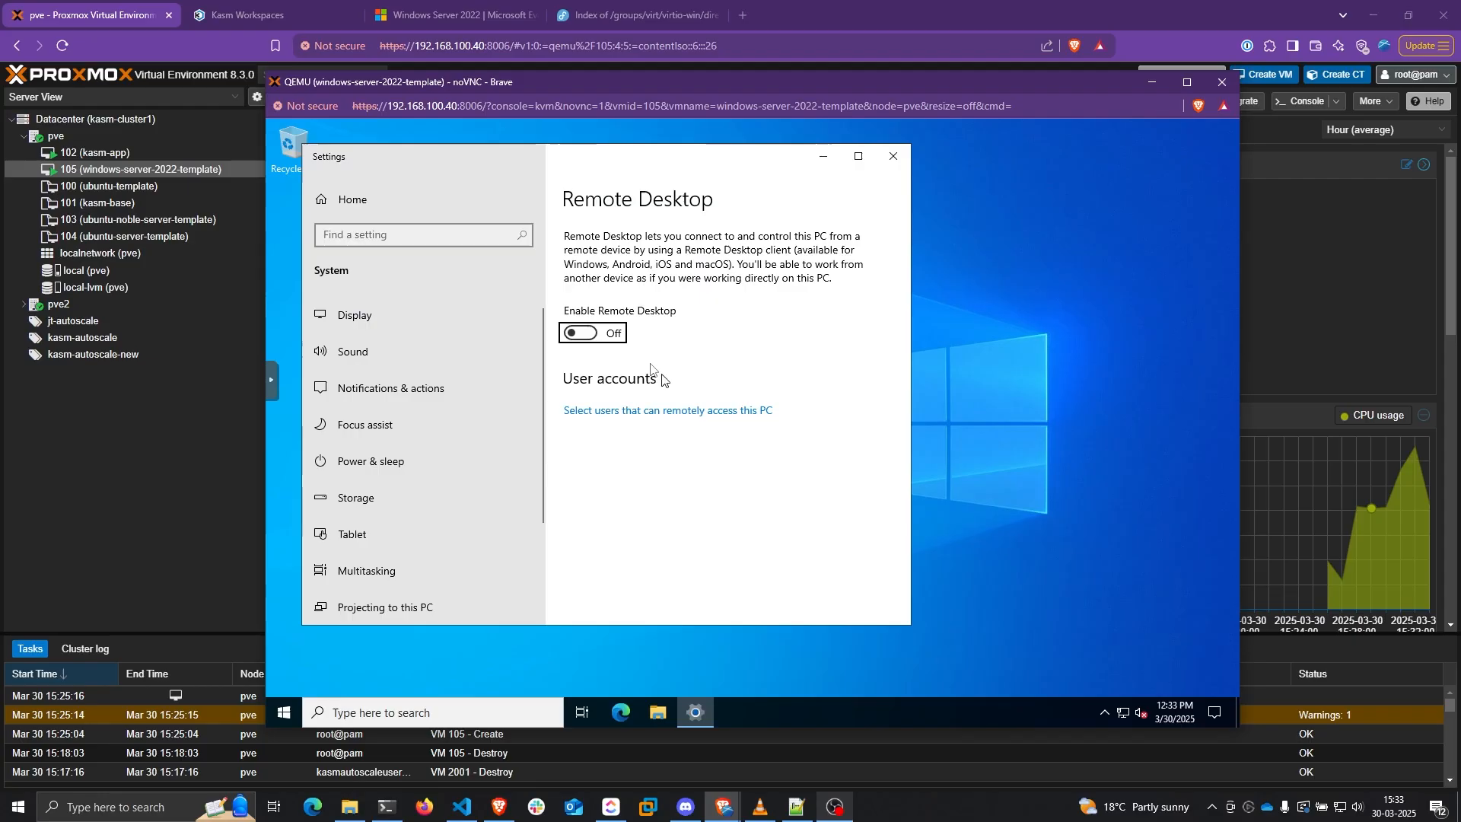
{"action": "left_click", "coordinate": [580, 332]}
{"action": "left_click", "coordinate": [706, 420]}
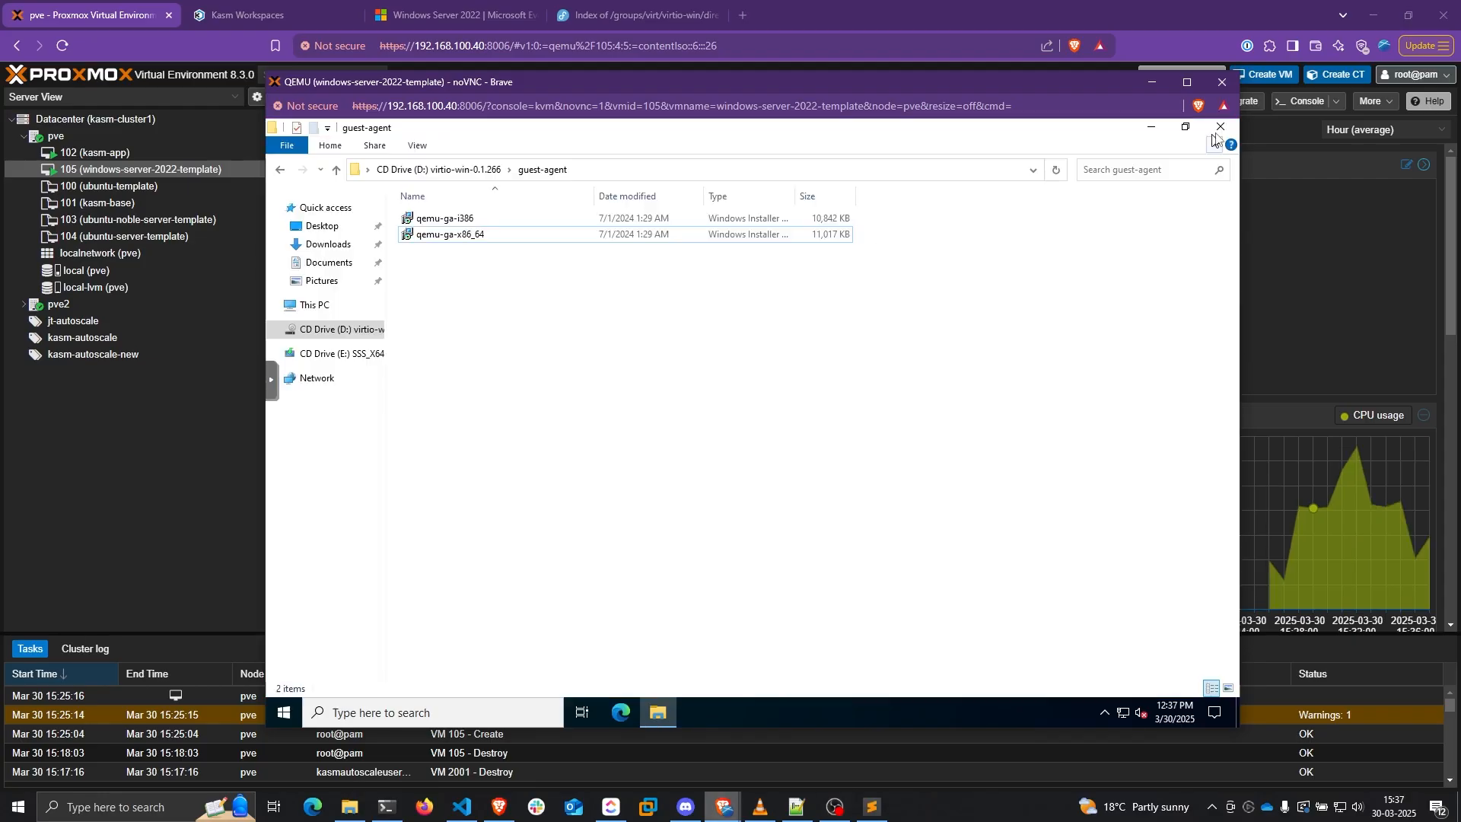
{"action": "left_click", "coordinate": [1219, 128]}
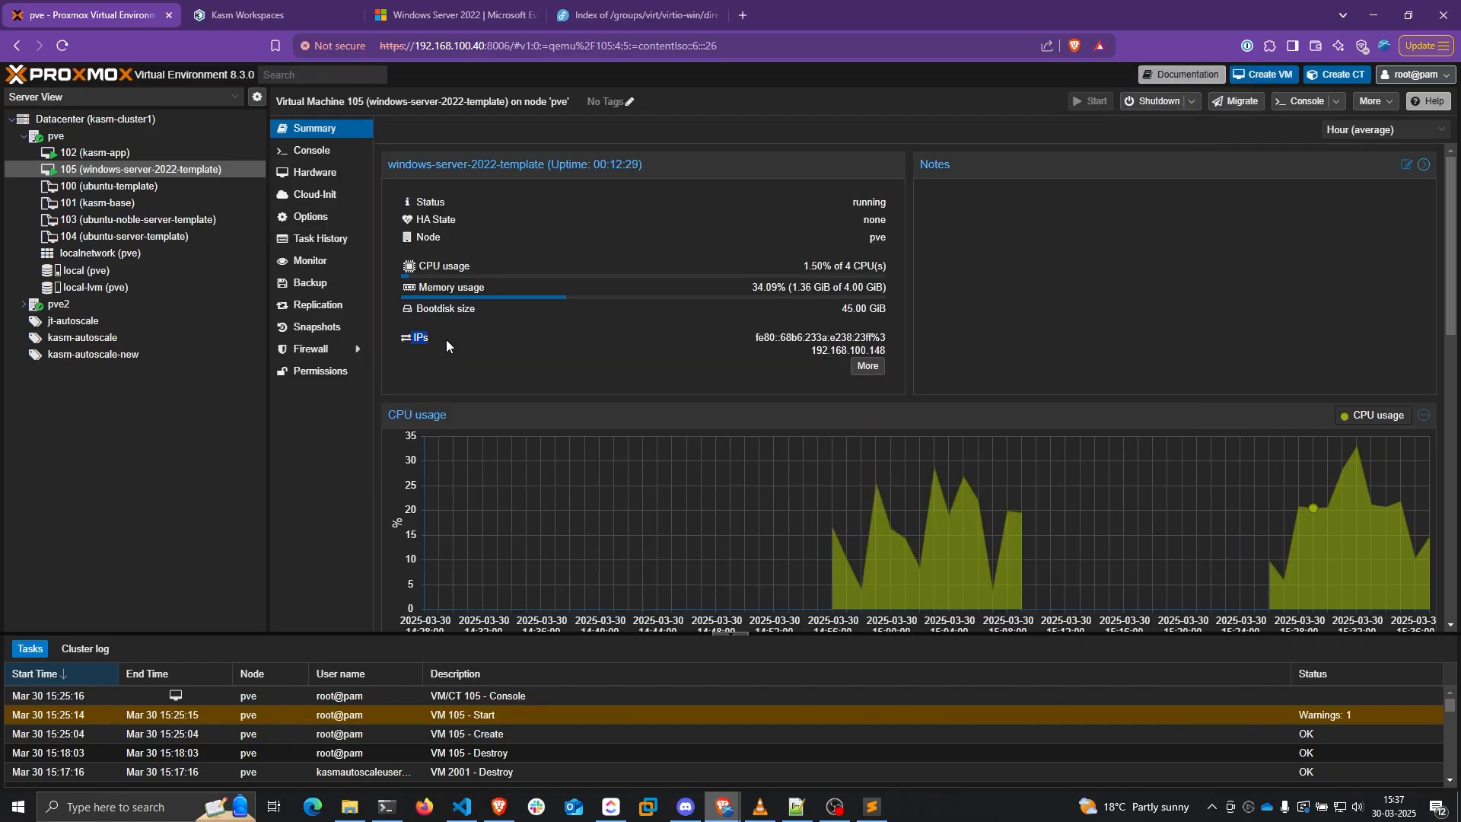
Copy the VM's IP address 192.168.100.148 from the Summary and minimize the console
{"action": "left_click", "coordinate": [787, 351]}
{"action": "left_click_drag", "start_coordinate": [810, 351], "coordinate": [887, 352]}
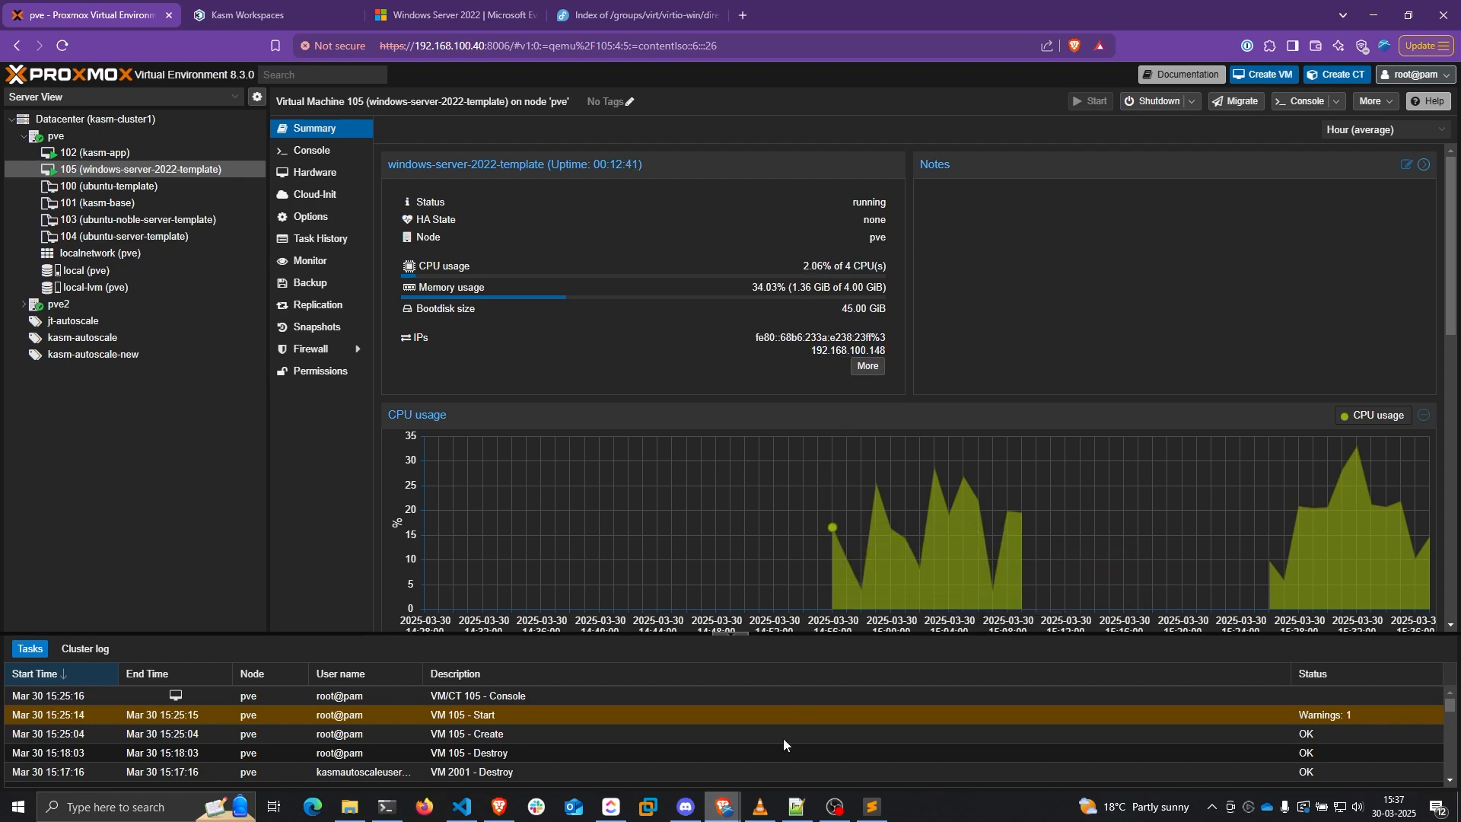
{"action": "mouse_move", "coordinate": [725, 806]}
{"action": "left_click", "coordinate": [812, 723]}
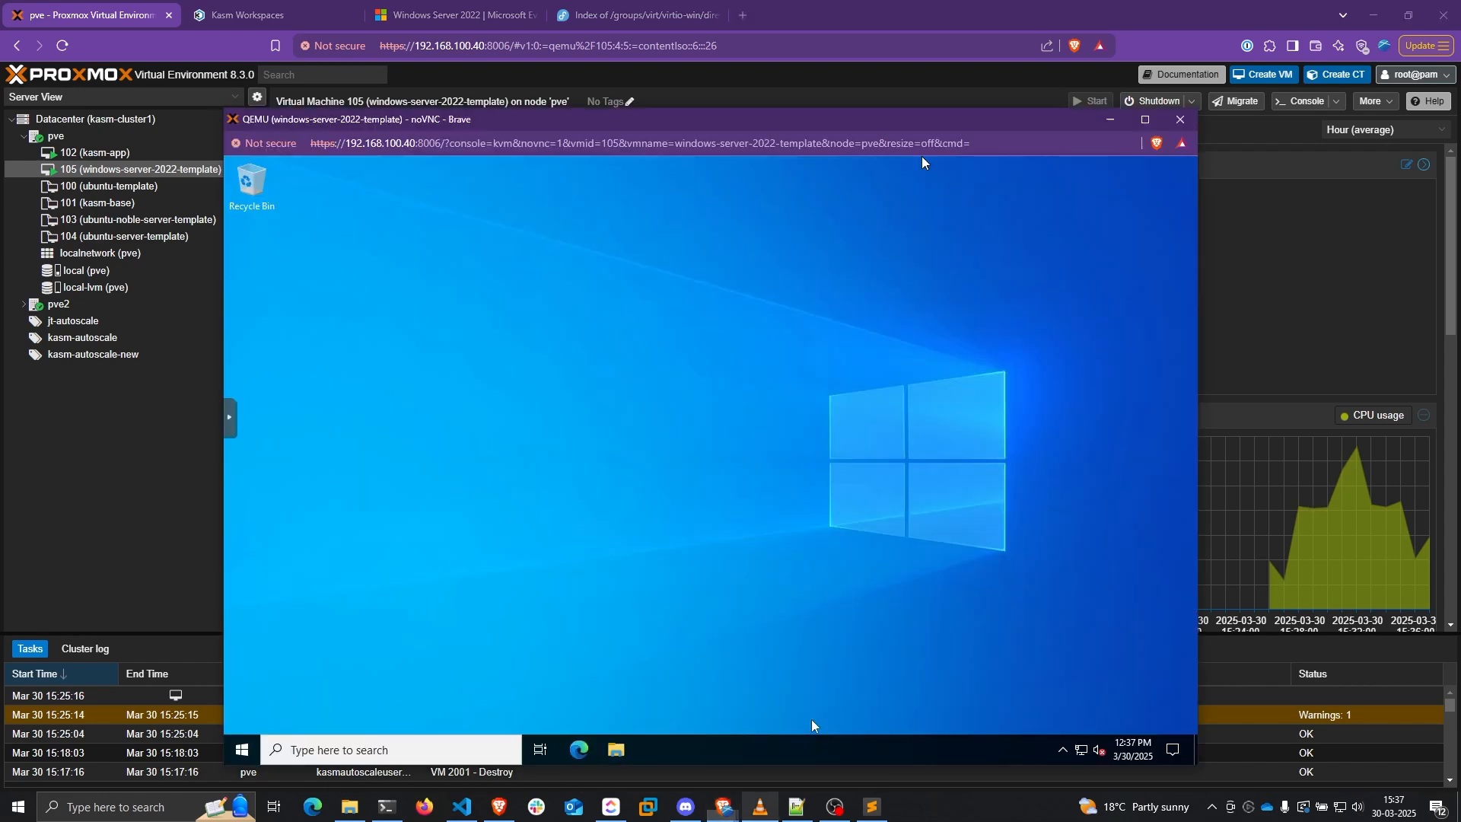
{"action": "left_click", "coordinate": [1108, 120]}
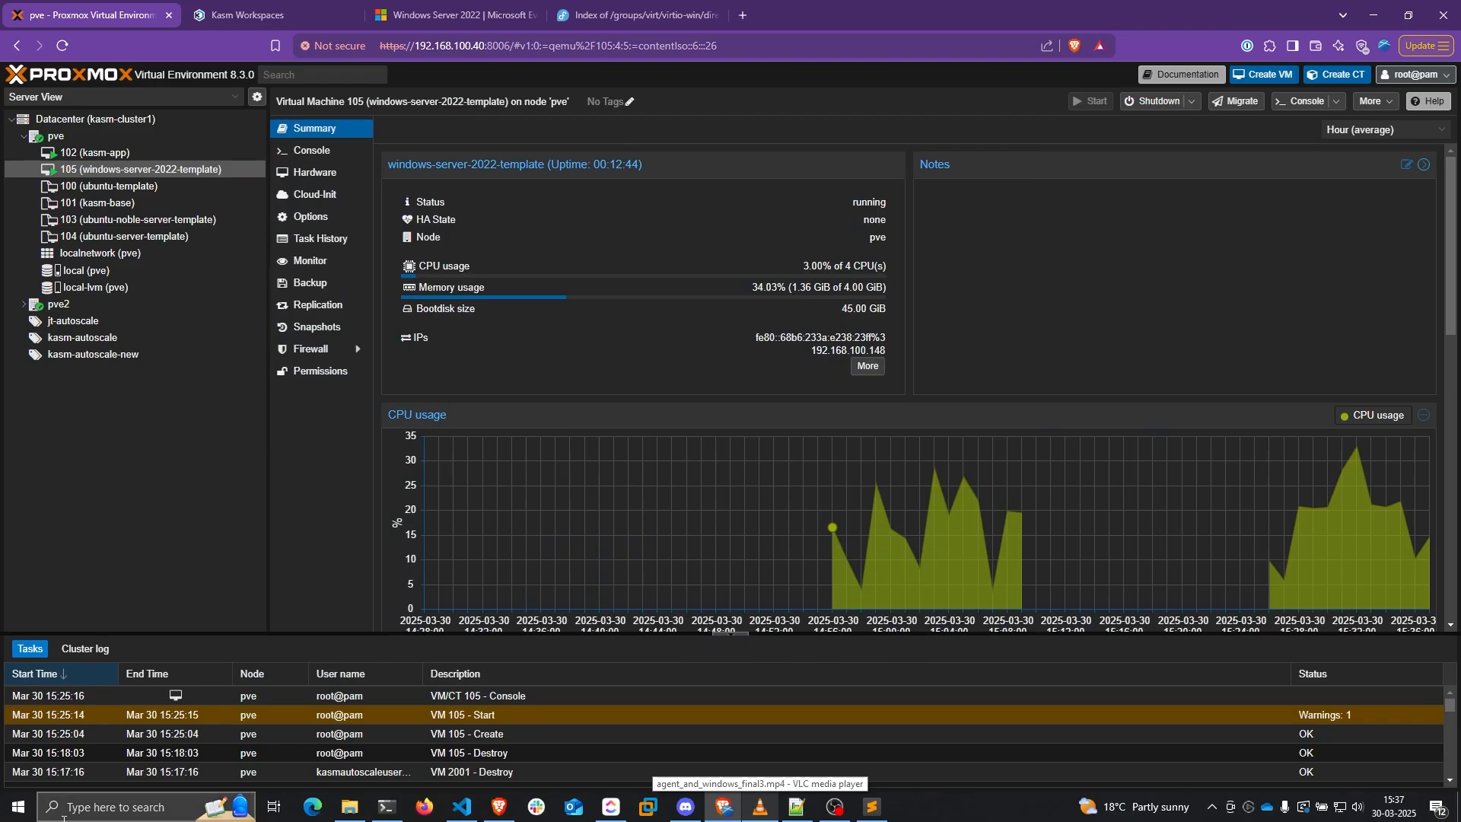
Open Remote Desktop Connection and connect to 192.168.100.148
{"action": "left_click", "coordinate": [18, 807]}
{"action": "type", "text": "re"}
{"action": "left_click", "coordinate": [149, 433]}
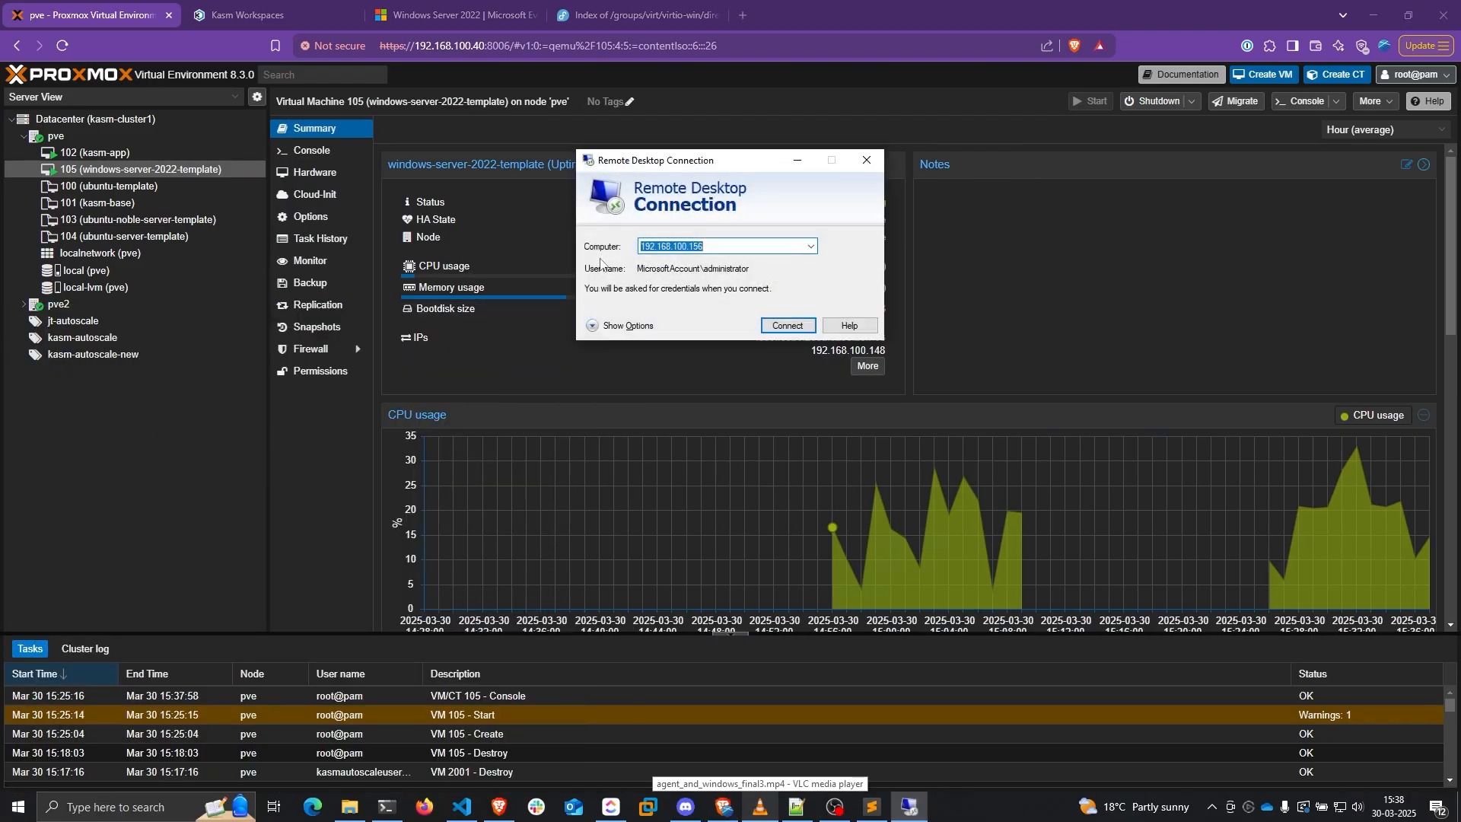
{"action": "left_click_drag", "start_coordinate": [700, 165], "coordinate": [496, 436]}
{"action": "type", "text": "192.168.100.1548"}
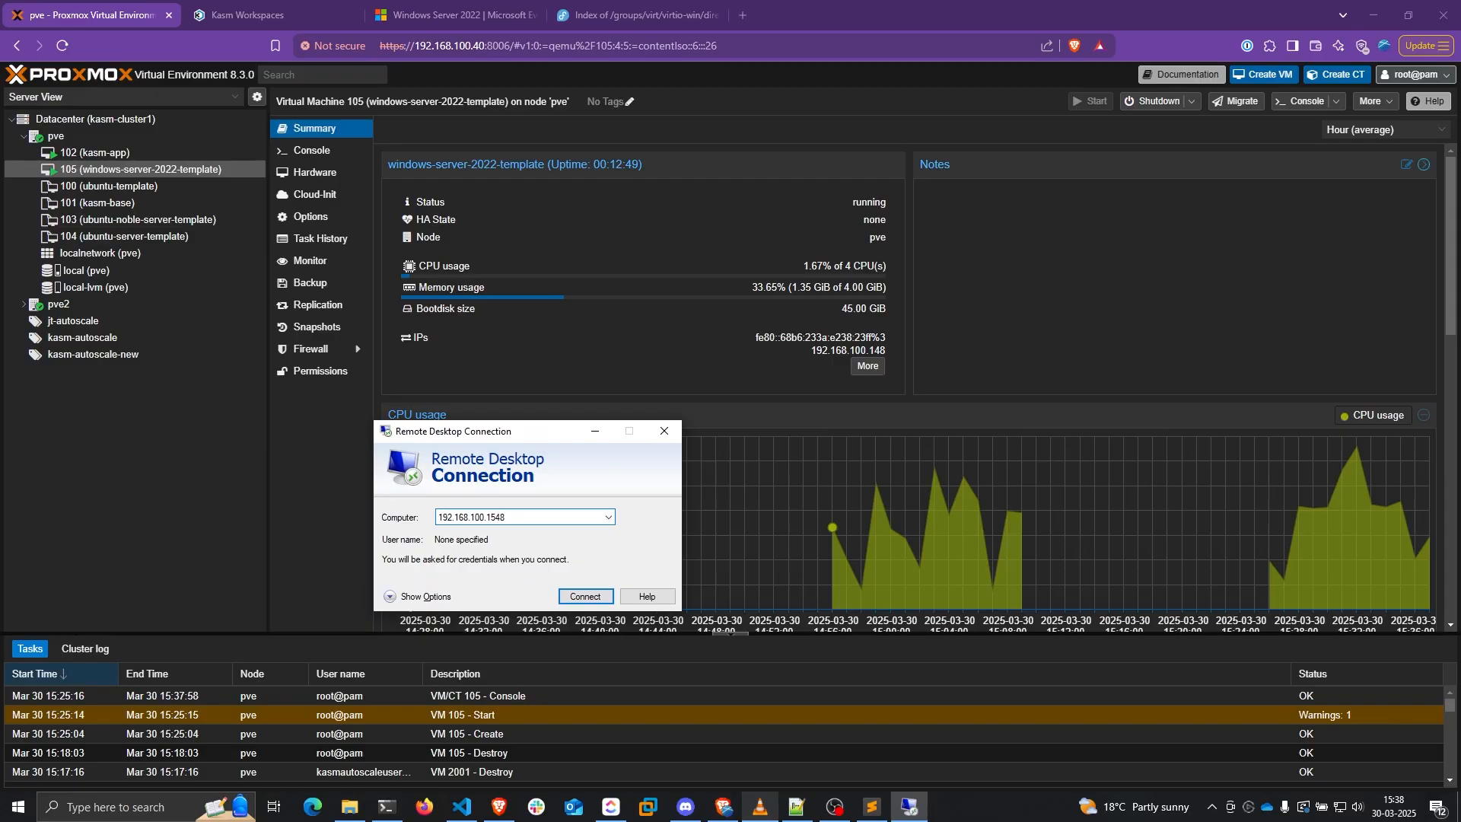
{"action": "key", "text": "Return"}
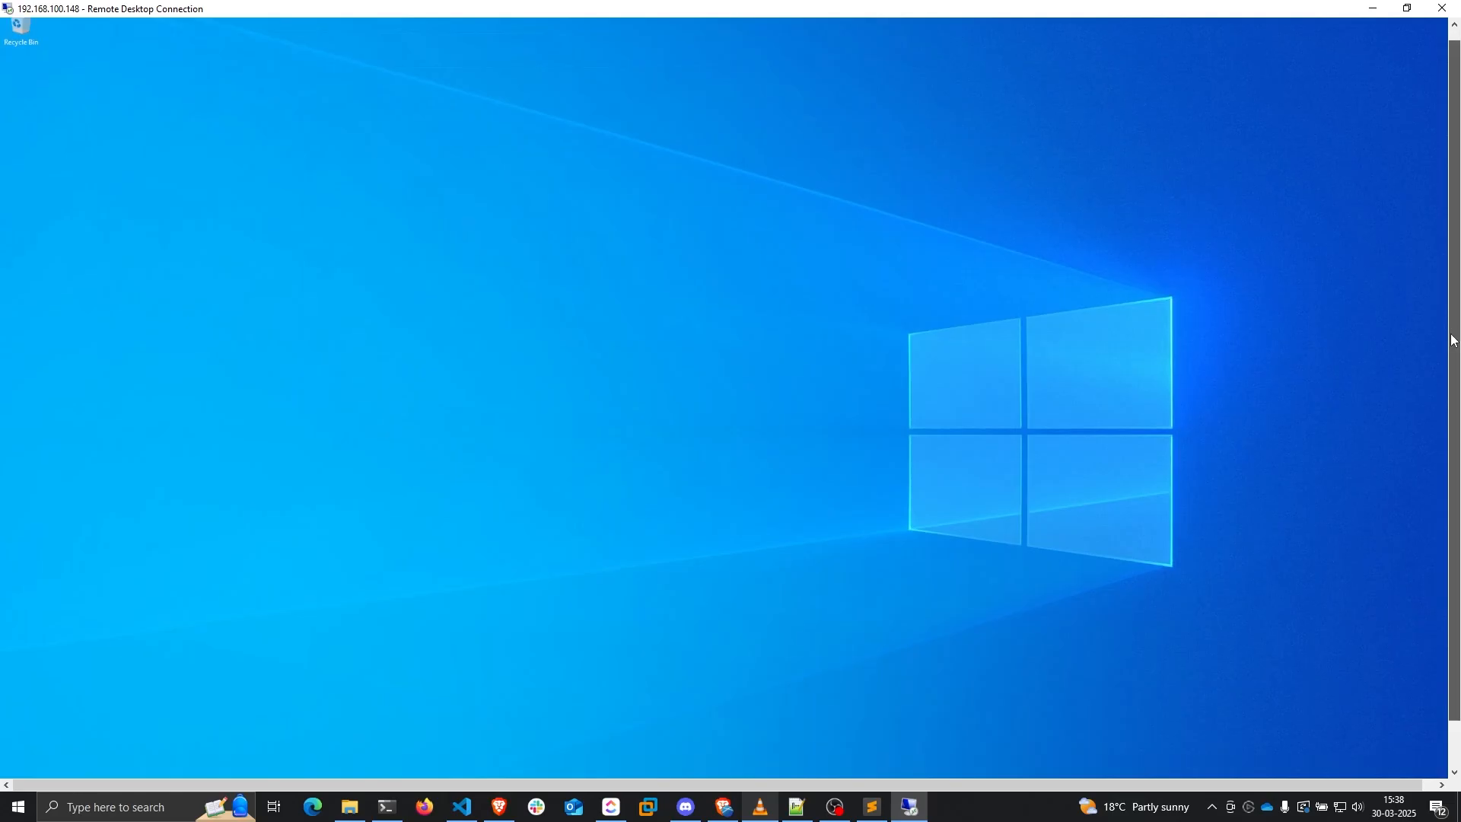
{"action": "left_click", "coordinate": [14, 768]}
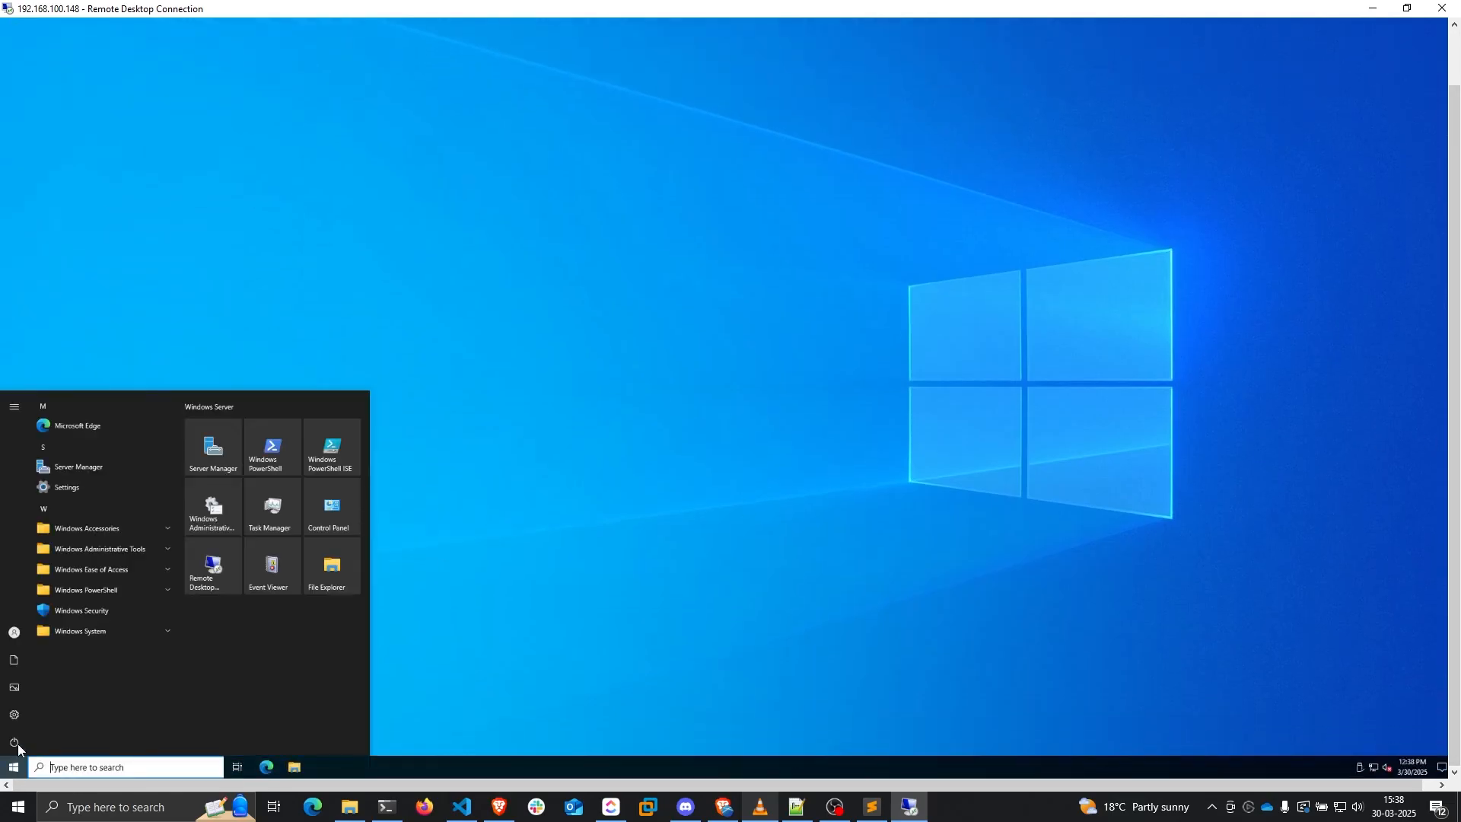
{"action": "left_click", "coordinate": [564, 599]}
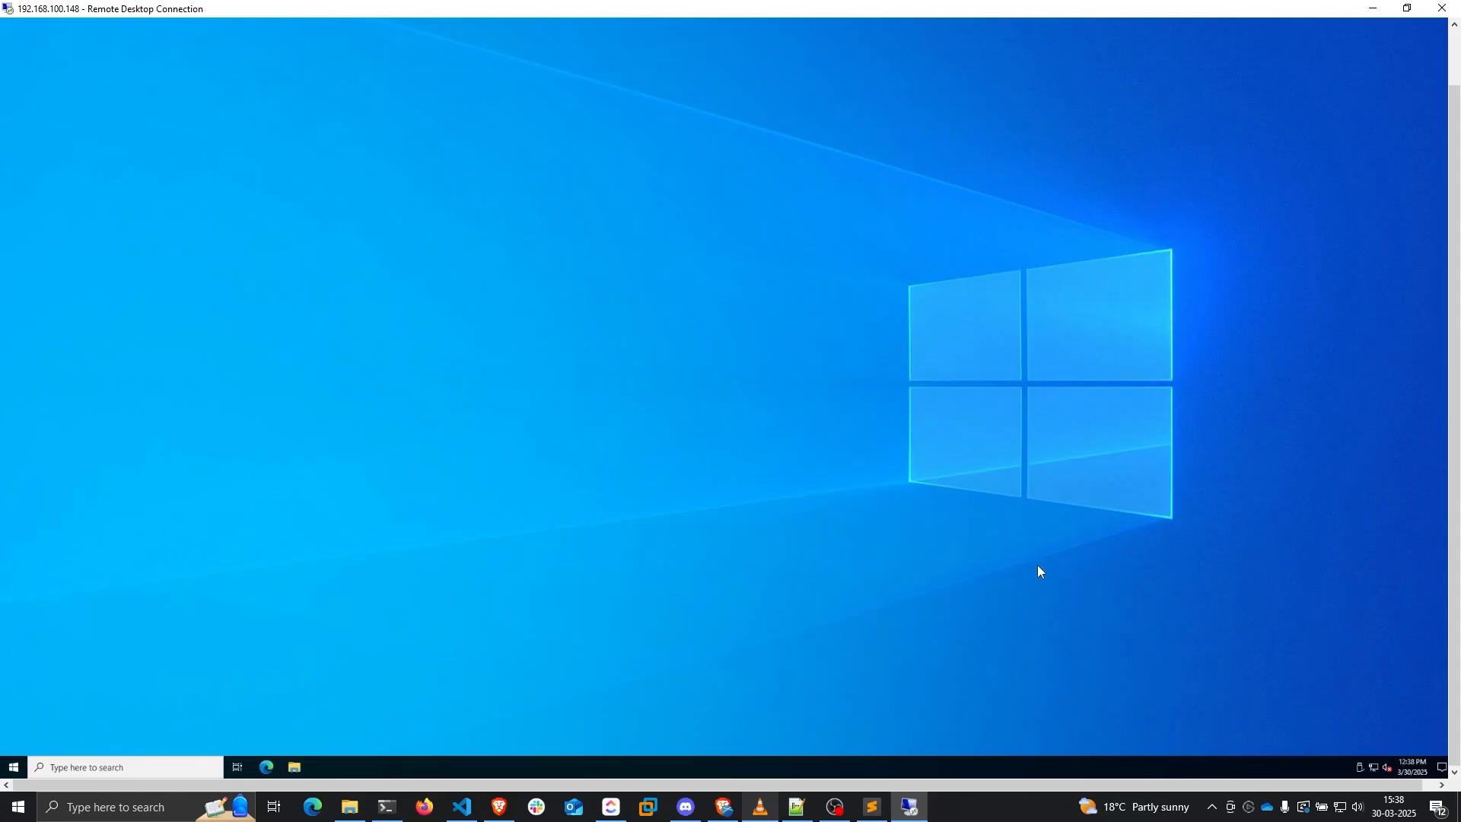
Launch Windows PowerShell as administrator on the remote server
{"action": "key", "text": "super"}
{"action": "type", "text": "powershe"}
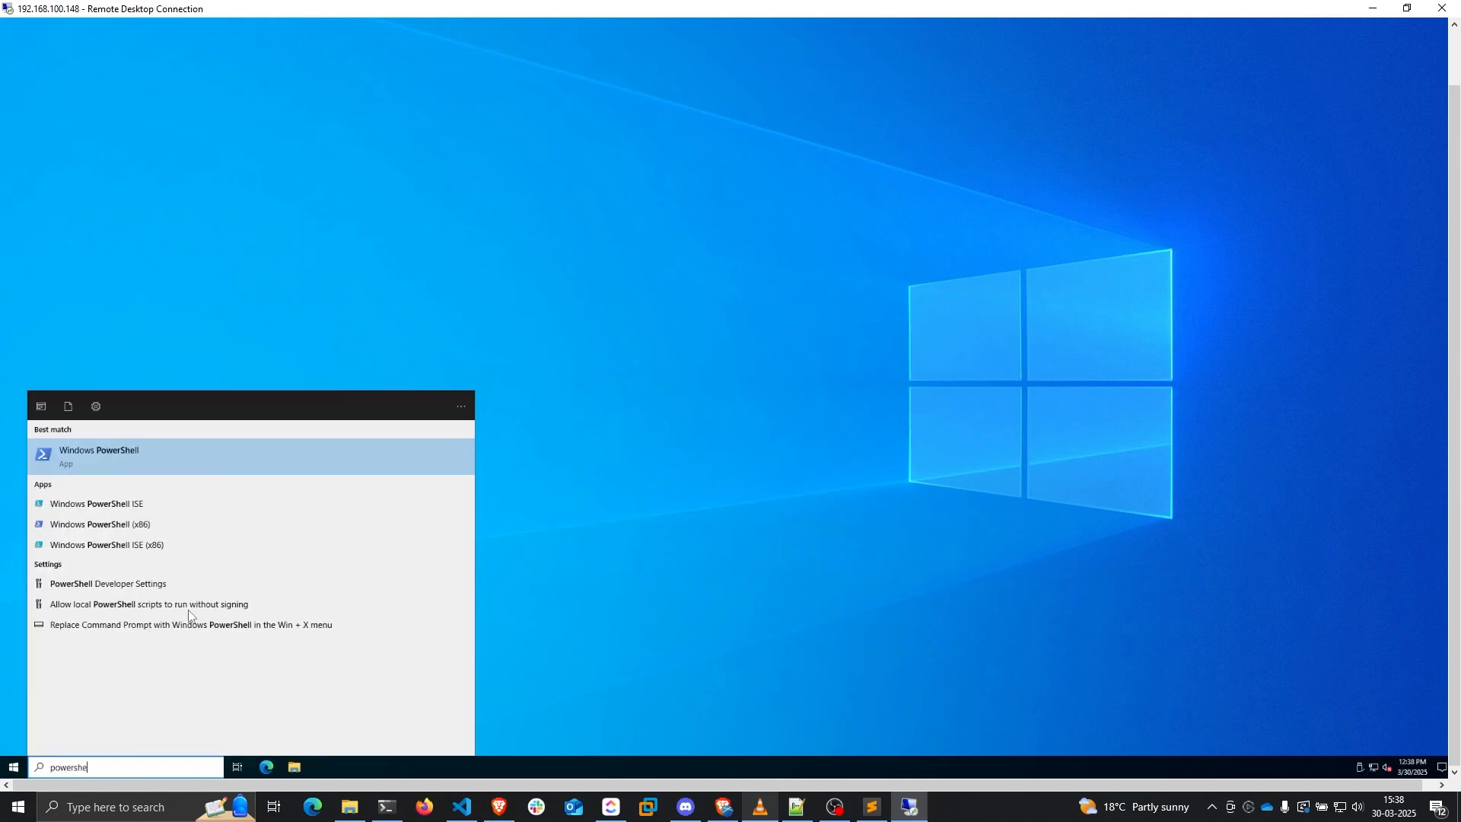
{"action": "right_click", "coordinate": [132, 460]}
{"action": "left_click", "coordinate": [157, 472]}
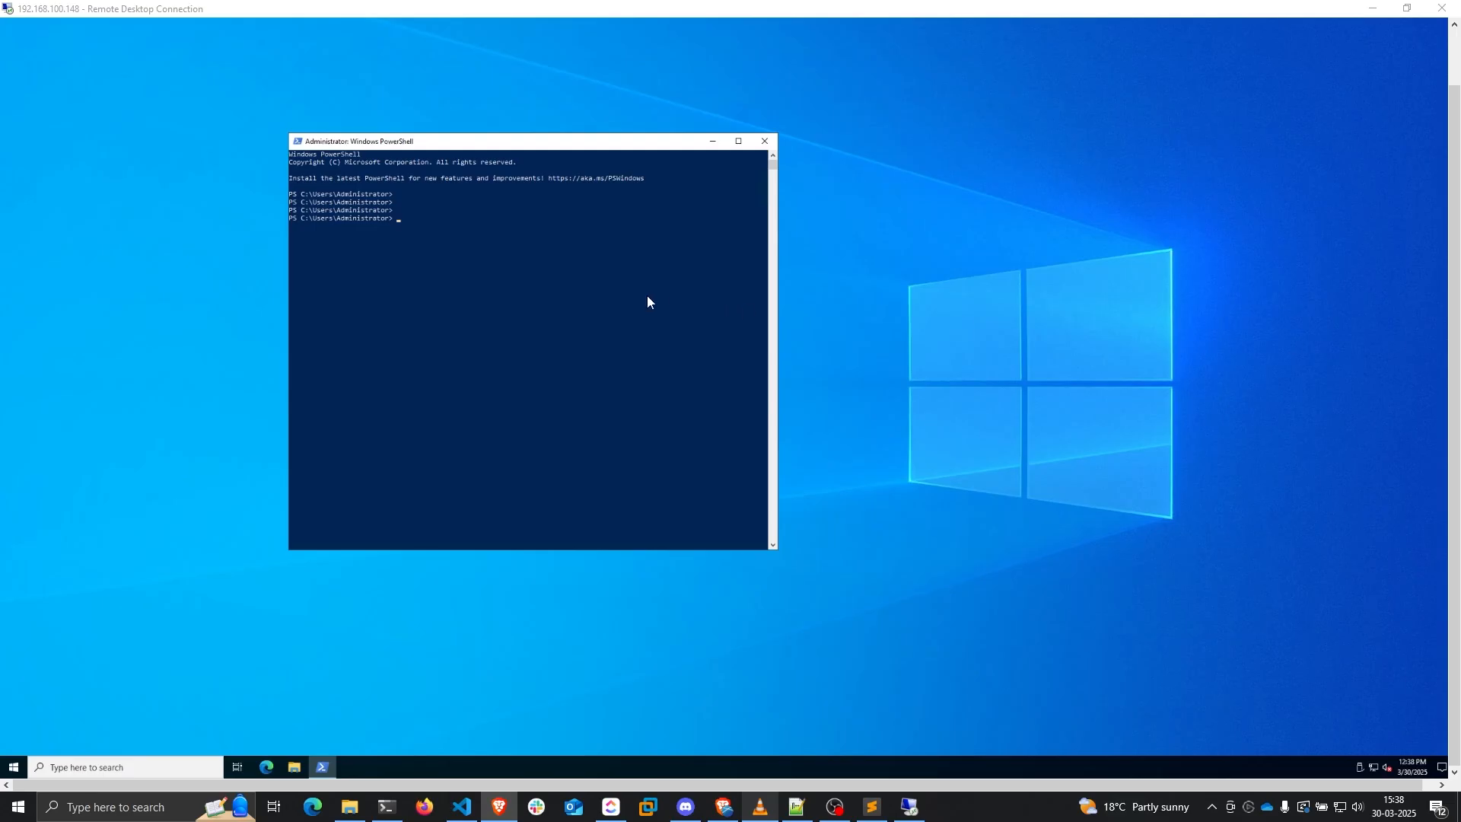
Run Set-ExecutionPolicy Unrestricted, answering A to apply it to all
{"action": "left_click", "coordinate": [646, 298]}
{"action": "right_click", "coordinate": [629, 293]}
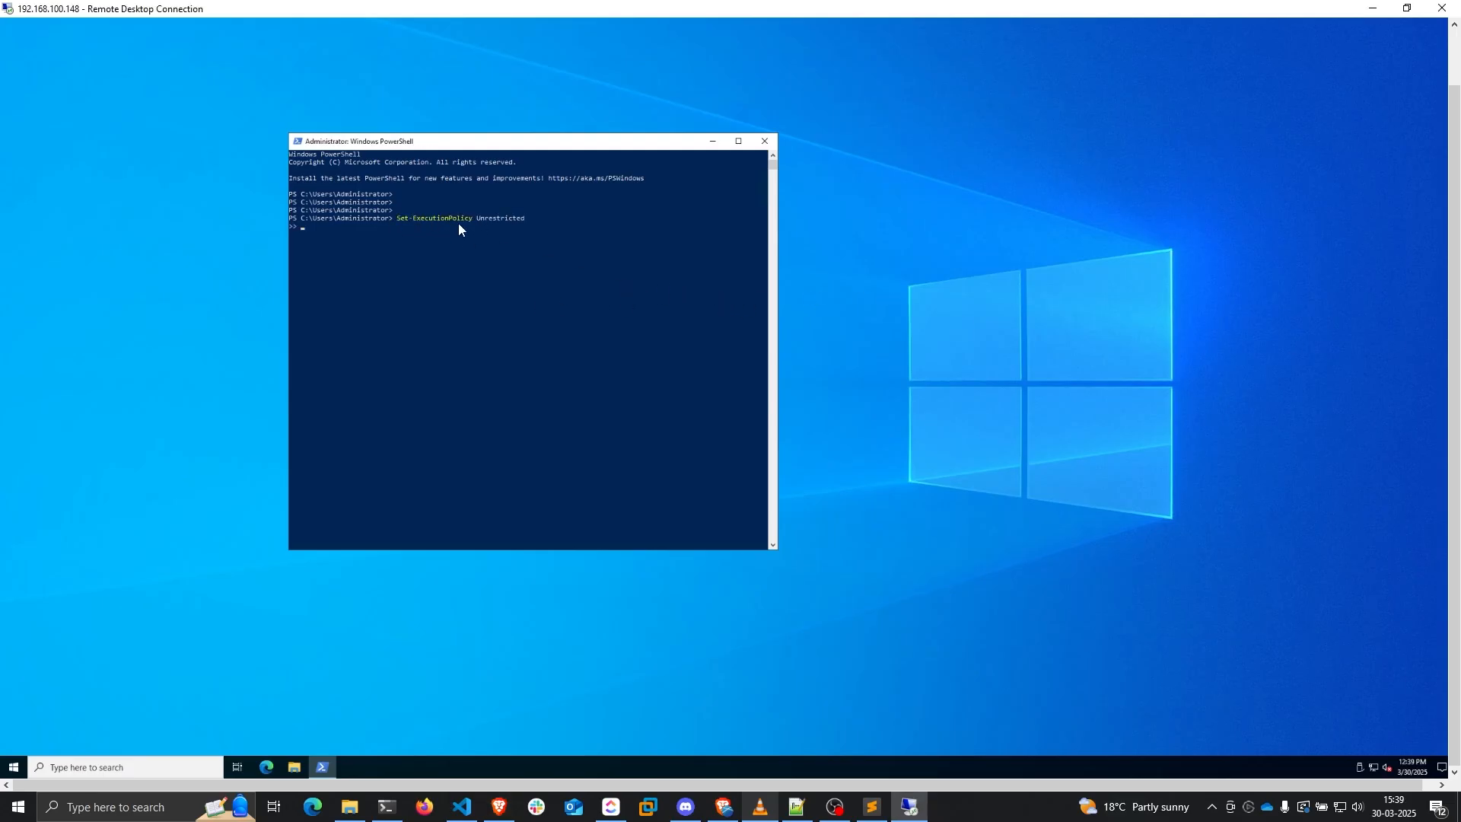
{"action": "key", "text": "Return"}
{"action": "type", "text": "A"}
{"action": "key", "text": "Return"}
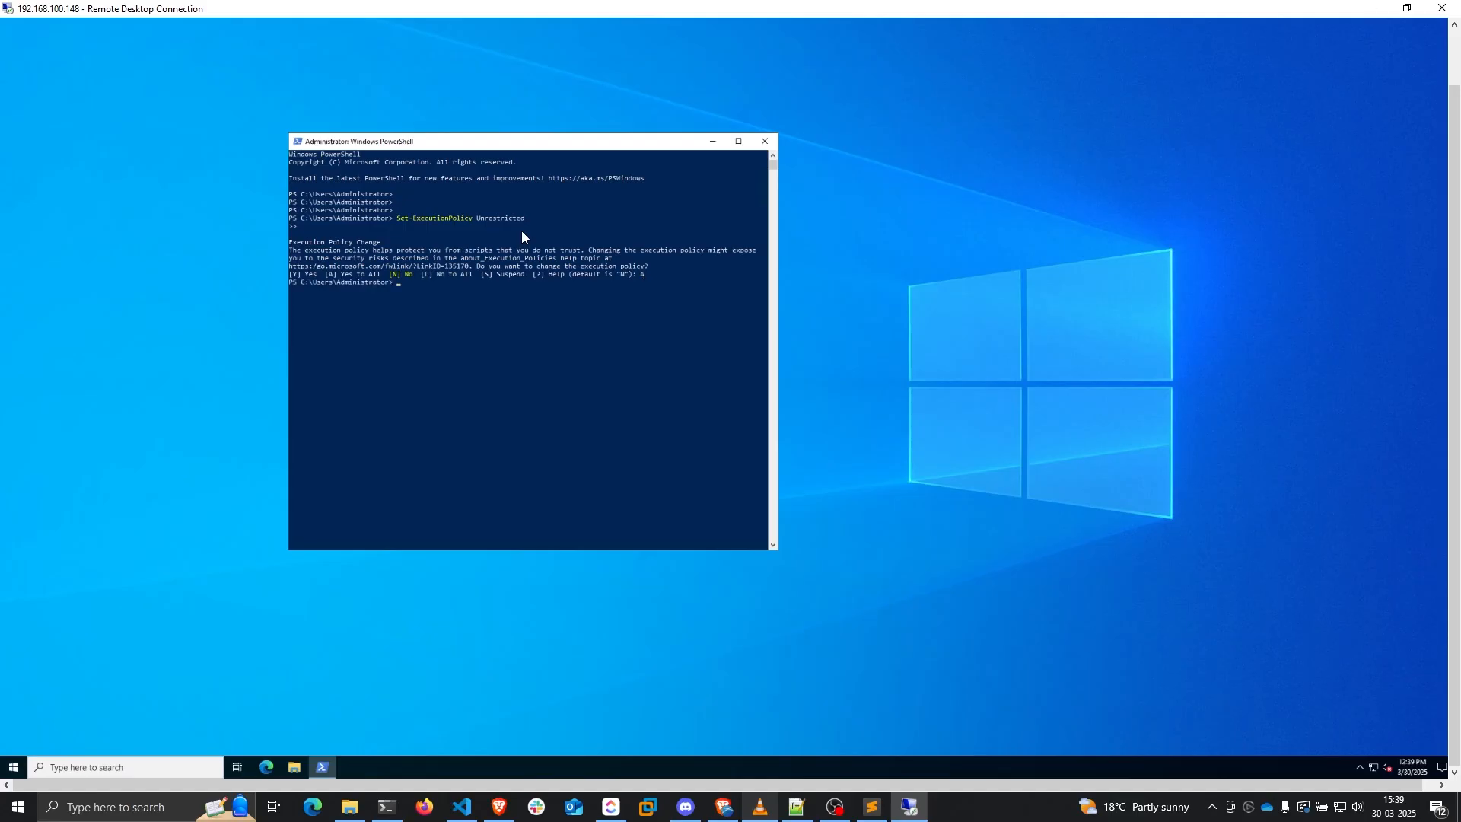
{"action": "key", "text": "Return"}
{"action": "key", "text": "Return"}
{"action": "key", "text": "Return"}
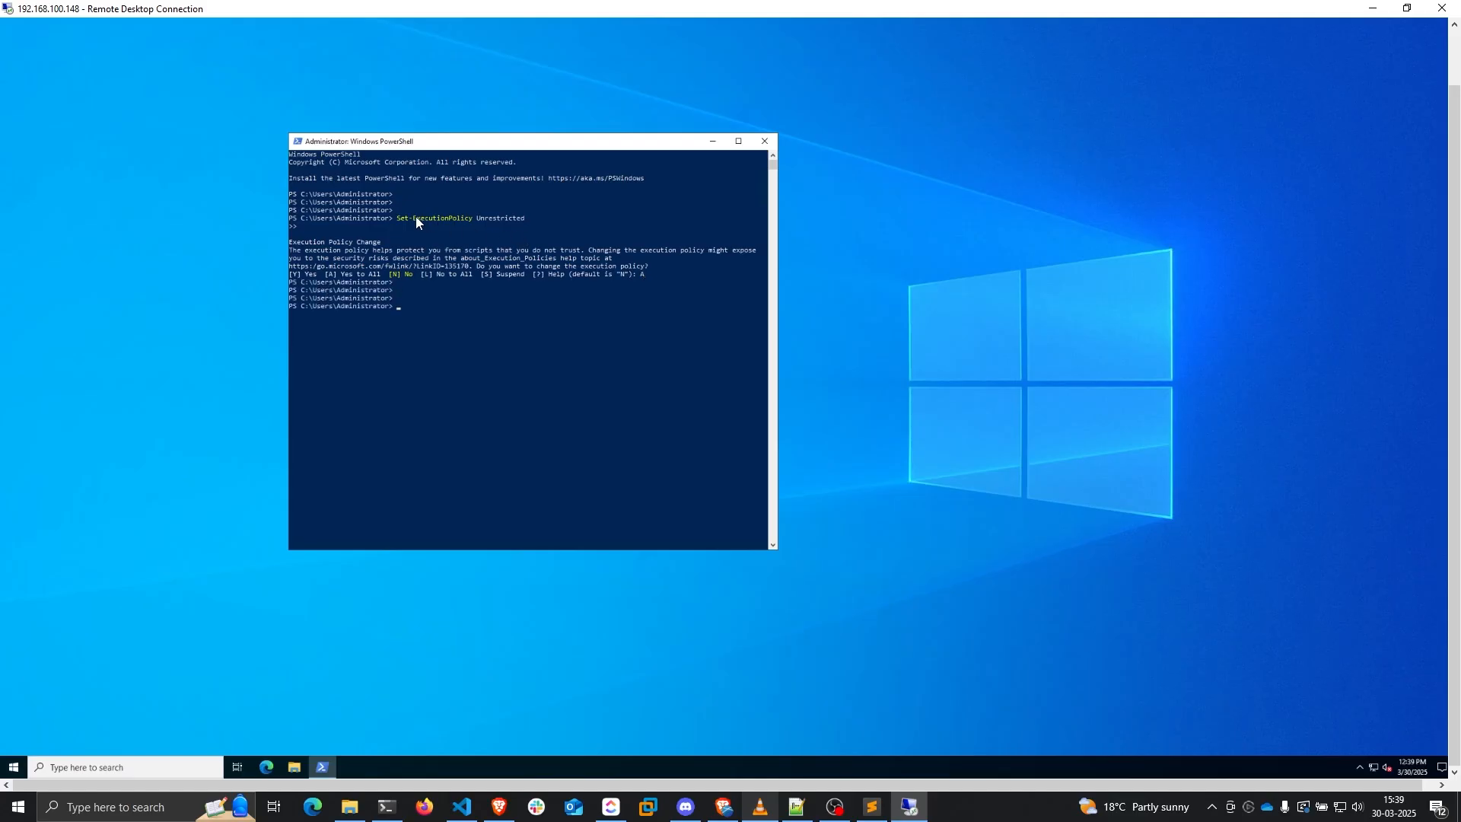
{"action": "left_click_drag", "start_coordinate": [416, 216], "coordinate": [517, 220]}
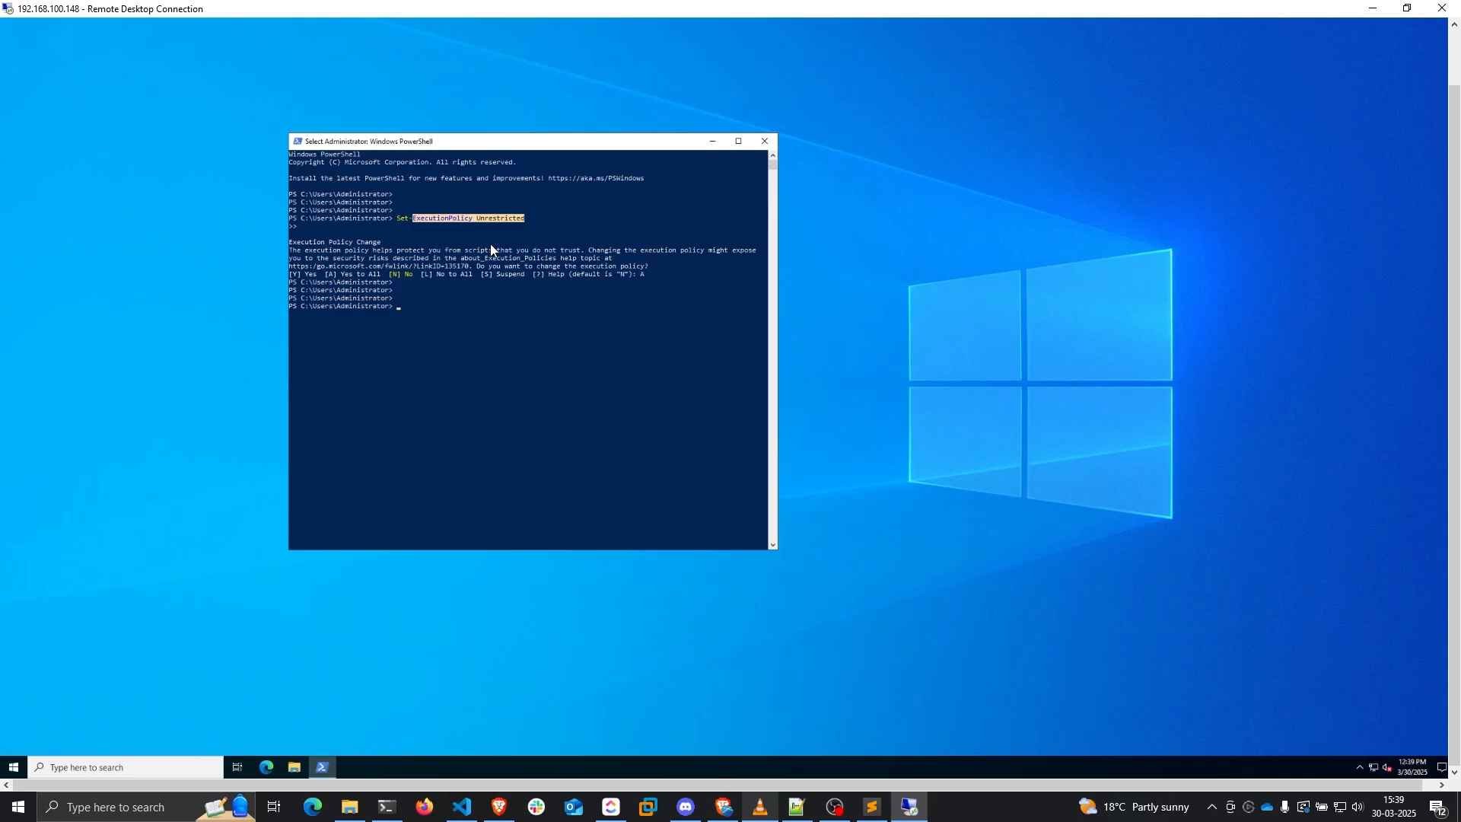
{"action": "left_click_drag", "start_coordinate": [610, 155], "coordinate": [671, 152]}
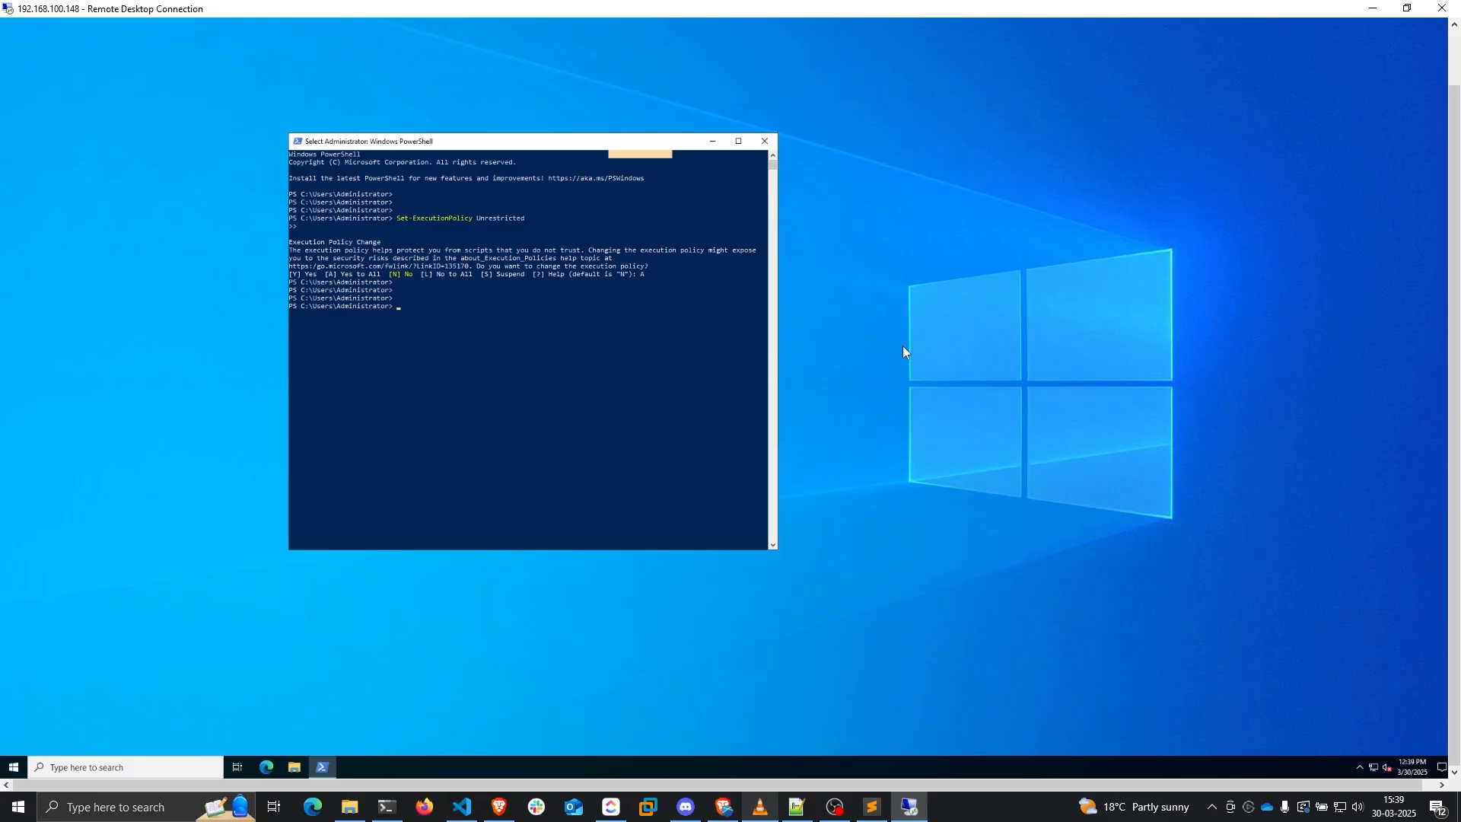
{"action": "left_click", "coordinate": [872, 807]}
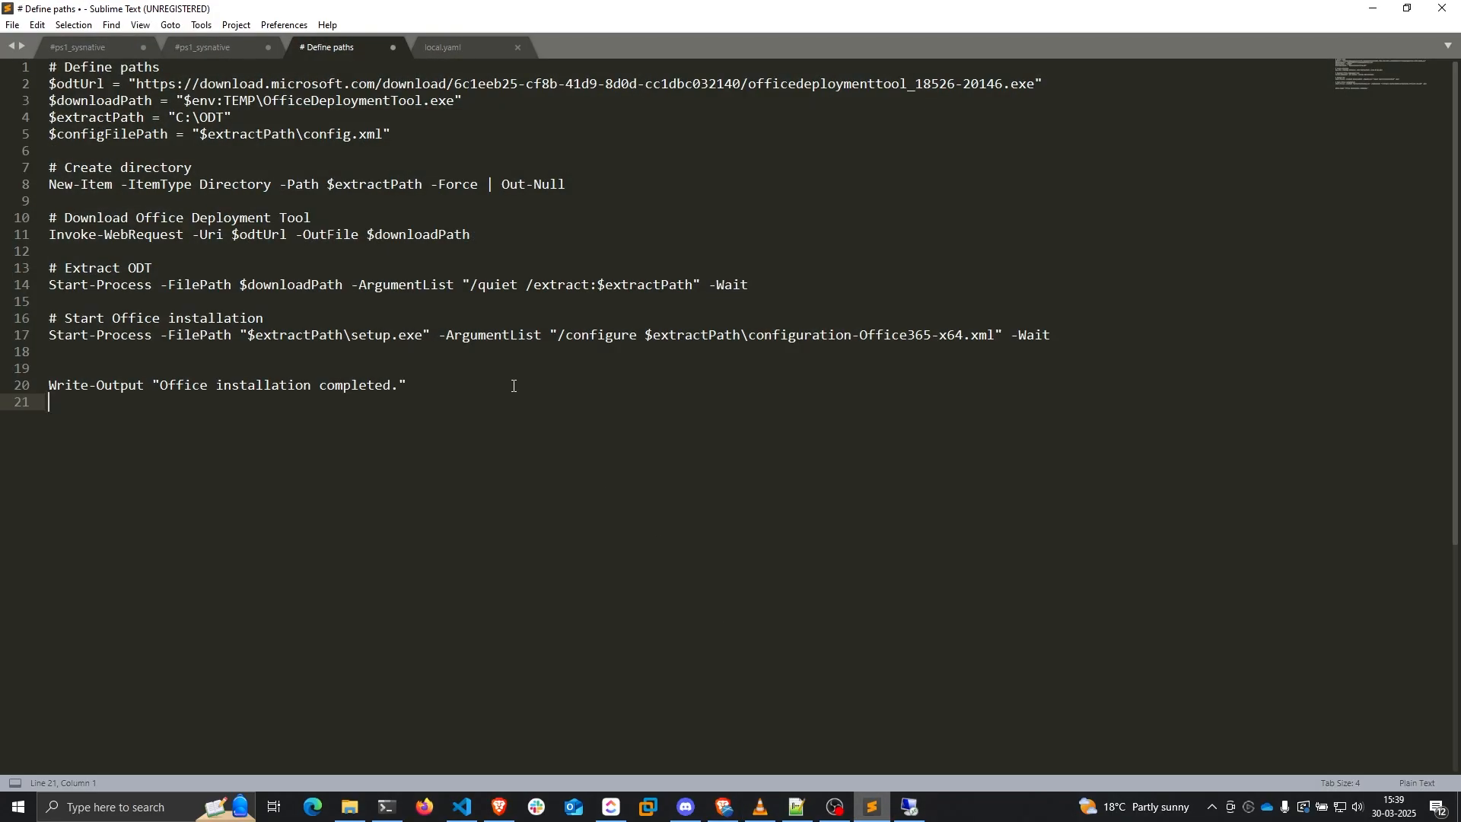
Copy the whole Office install script from Sublime Text and run it in remote PowerShell
{"action": "key", "text": "ctrl+a"}
{"action": "key", "text": "ctrl+c"}
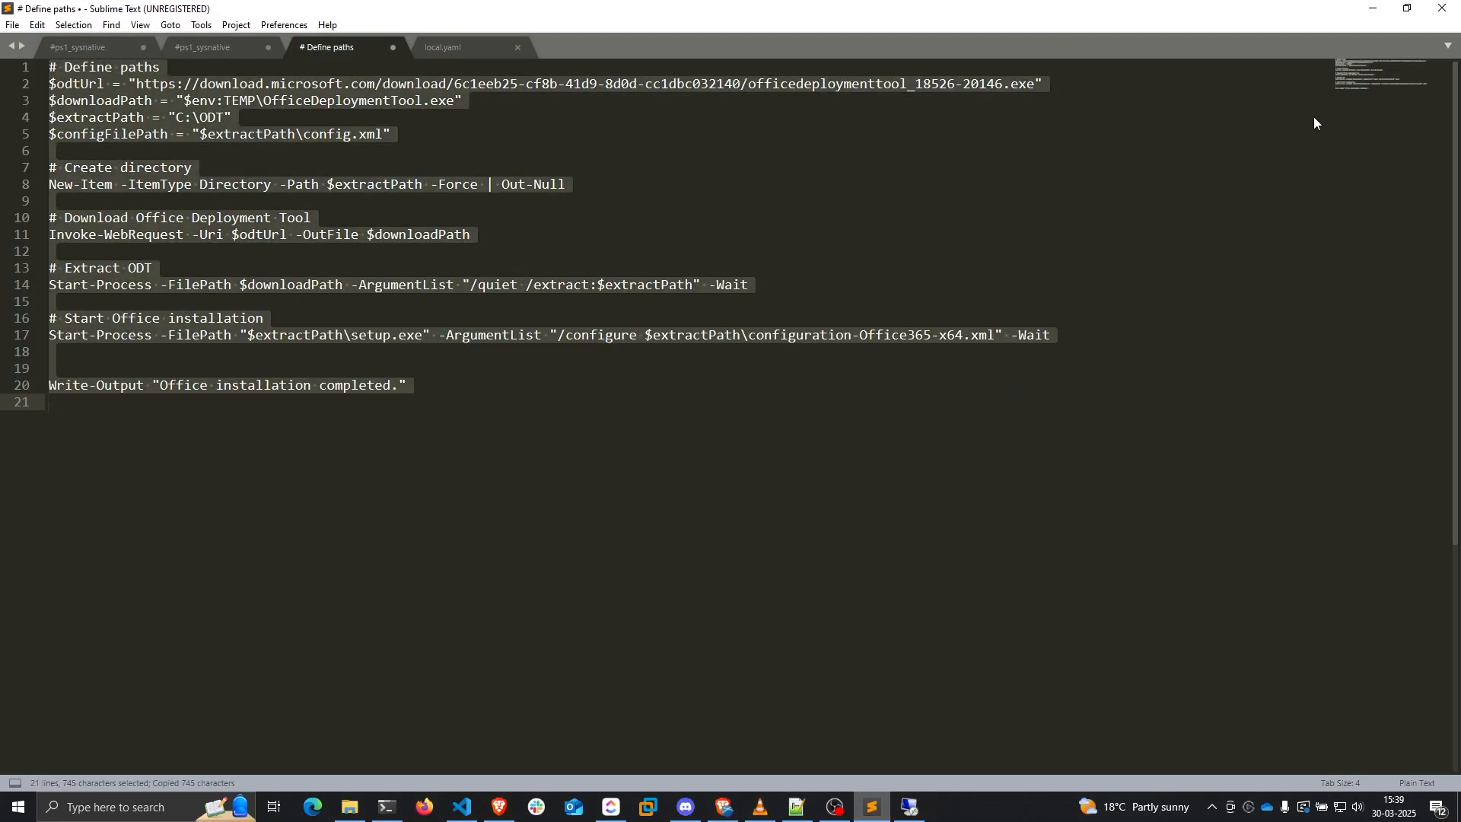
{"action": "left_click", "coordinate": [1373, 9]}
{"action": "right_click", "coordinate": [427, 477]}
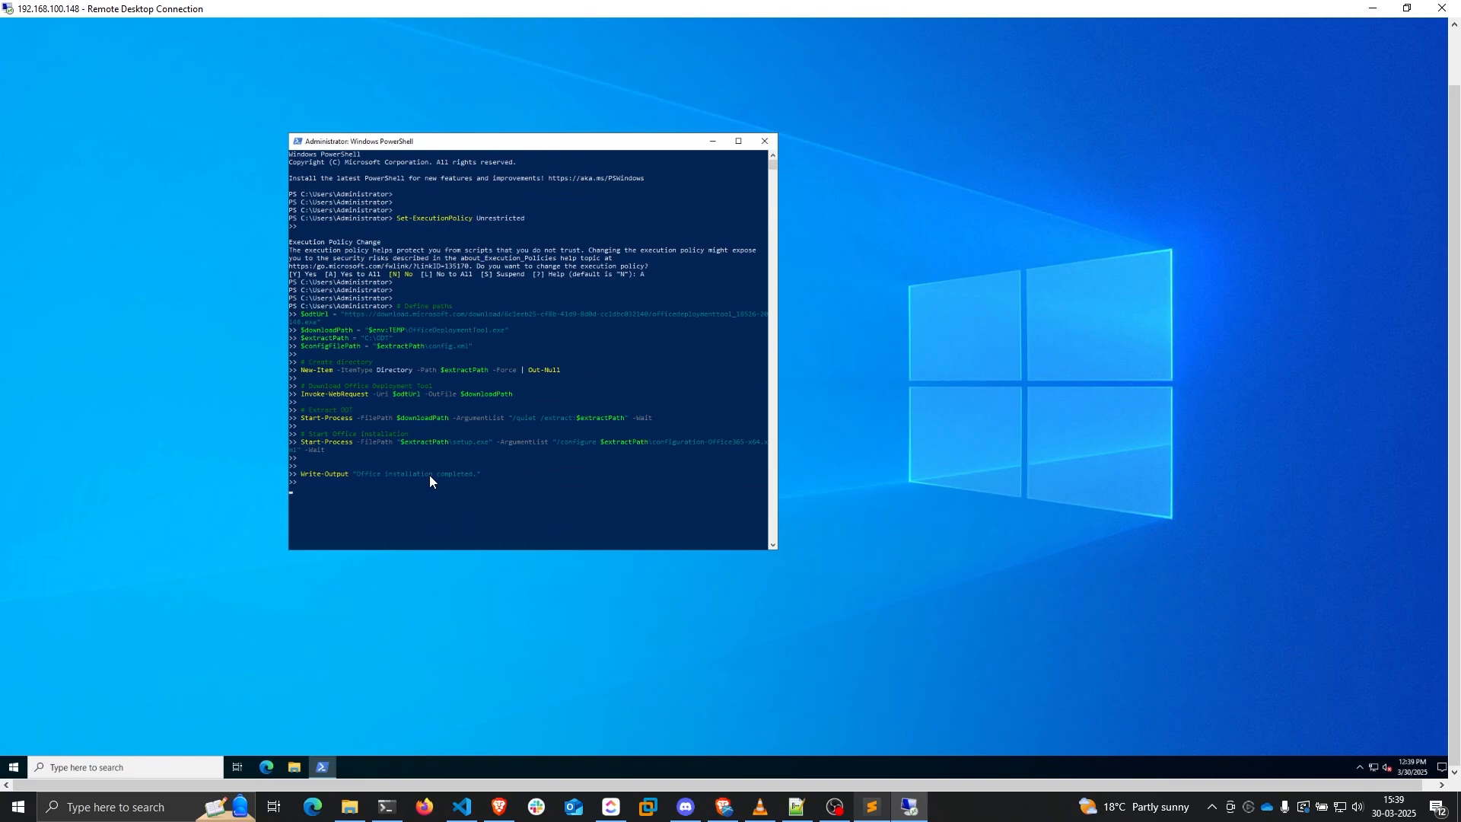
{"action": "left_click", "coordinate": [737, 141]}
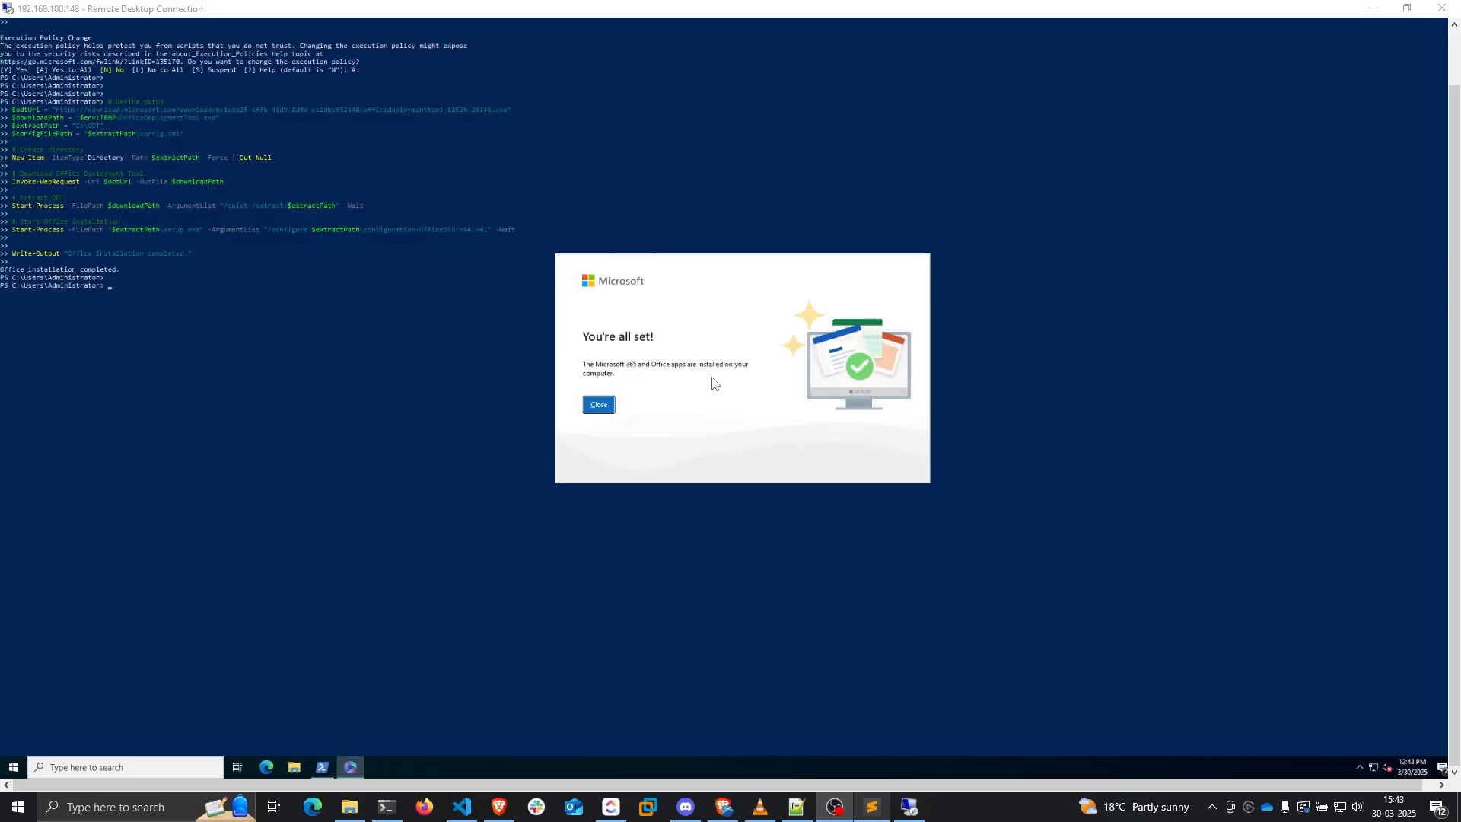
{"action": "left_click", "coordinate": [601, 407]}
Shut down the remote Windows Server, continuing past the shutdown-reason prompt
{"action": "left_click", "coordinate": [14, 767]}
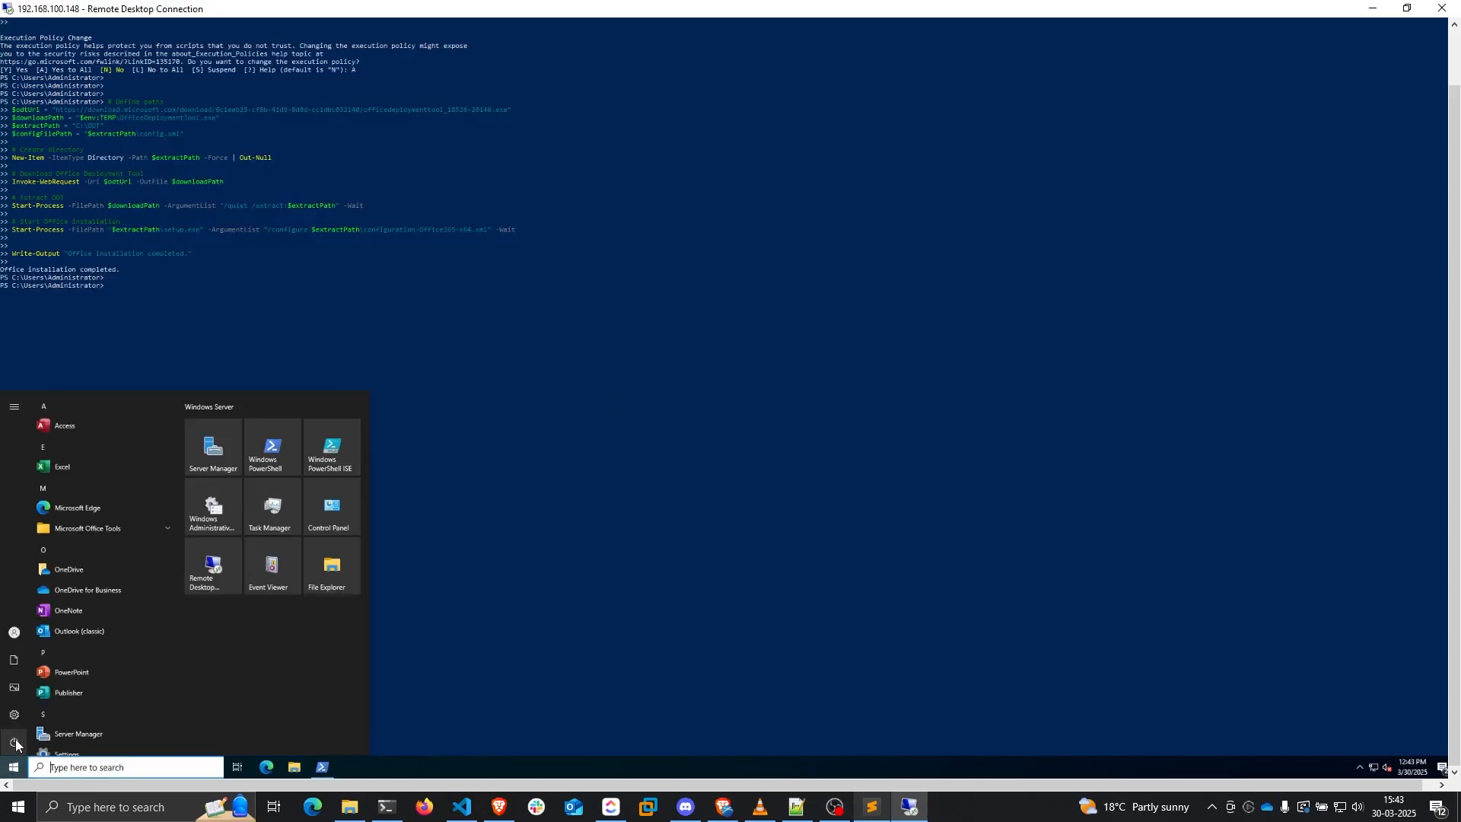
{"action": "left_click", "coordinate": [14, 742]}
{"action": "left_click", "coordinate": [62, 695]}
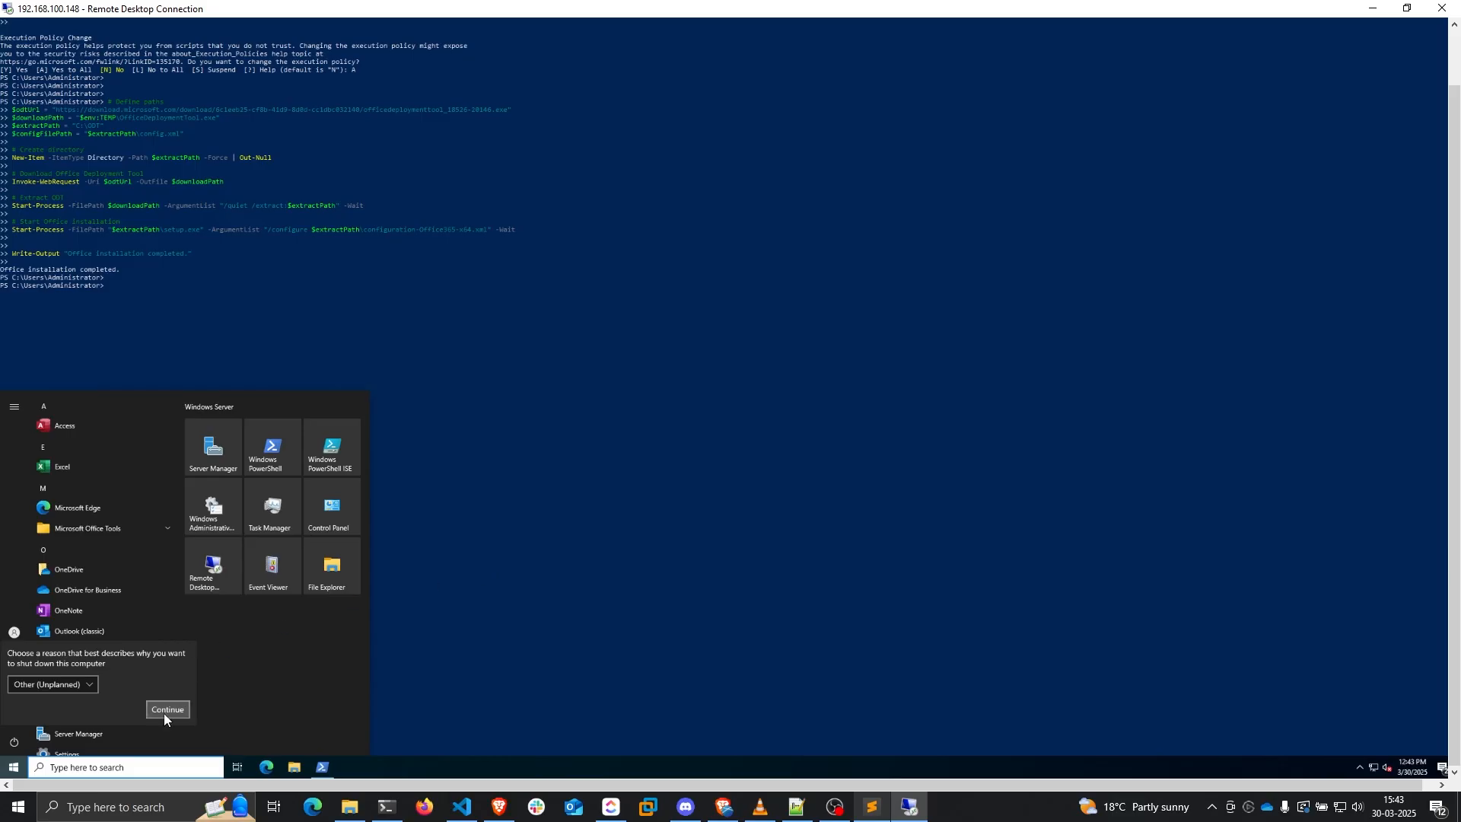
{"action": "left_click", "coordinate": [166, 711]}
{"action": "left_click", "coordinate": [172, 706]}
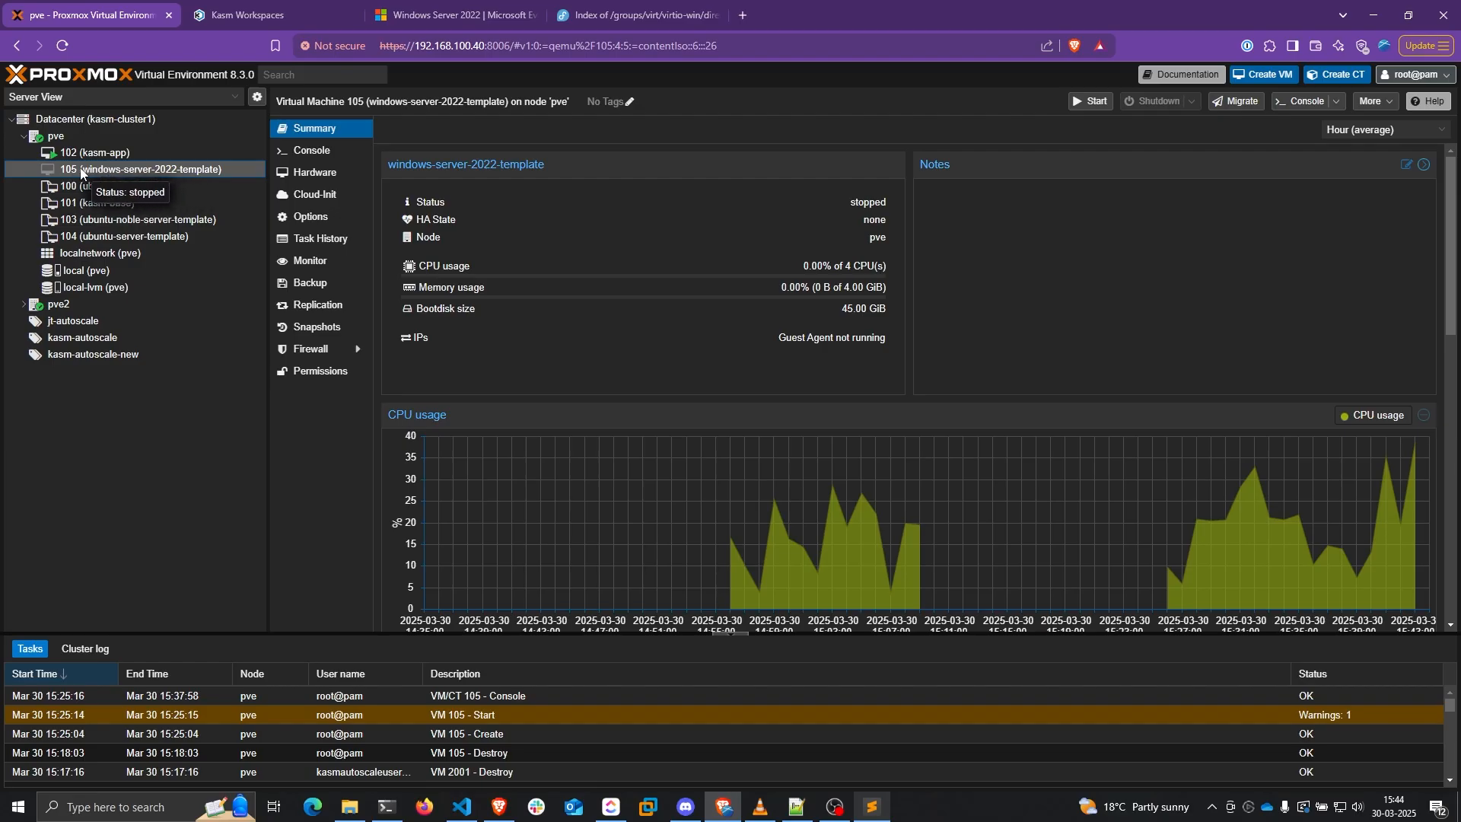
Convert VM 105 into a template and edit its ide0 CD/DVD drive
{"action": "right_click", "coordinate": [81, 170]}
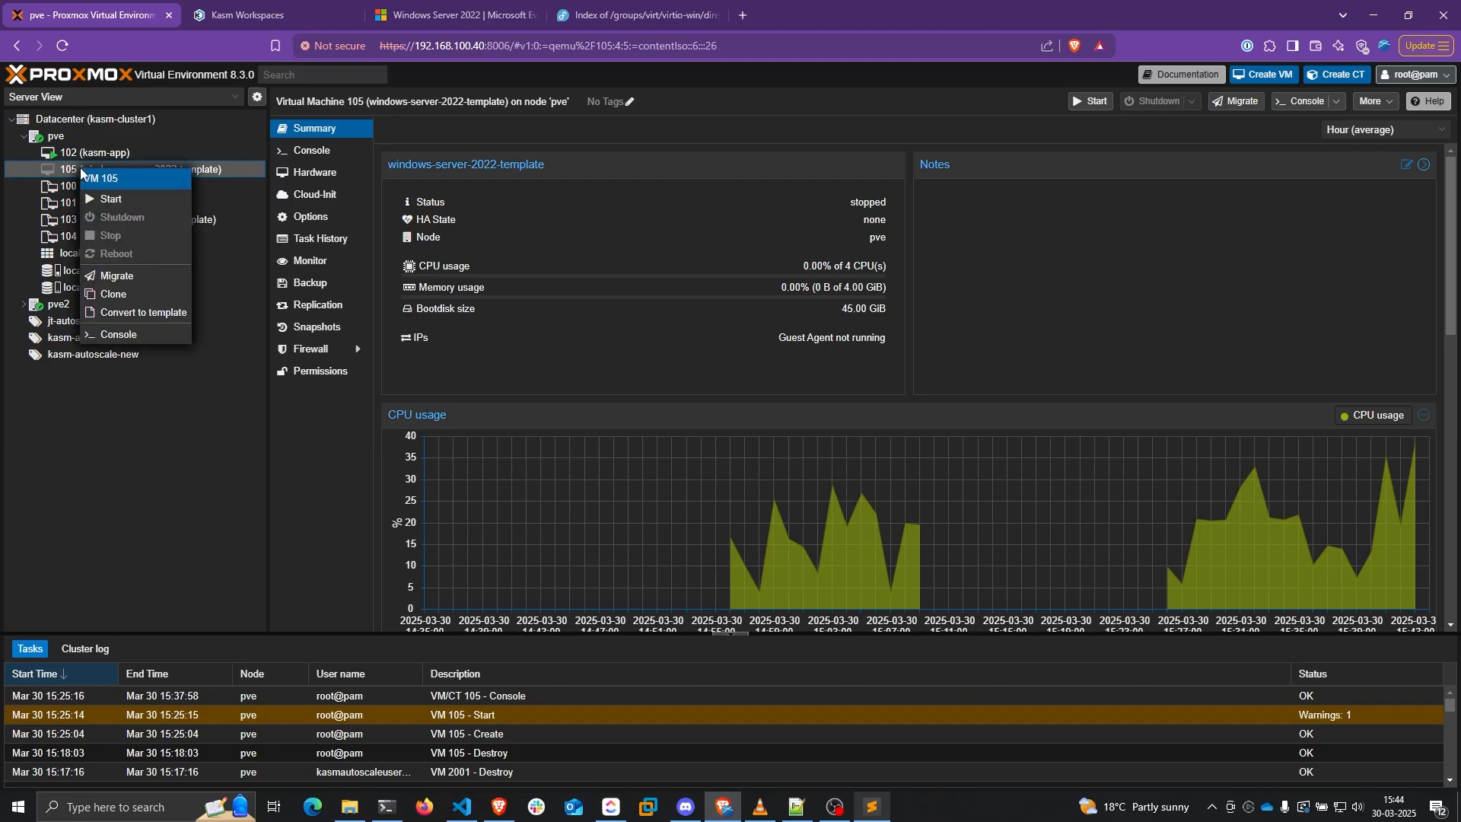
{"action": "left_click", "coordinate": [144, 314]}
{"action": "left_click", "coordinate": [708, 467]}
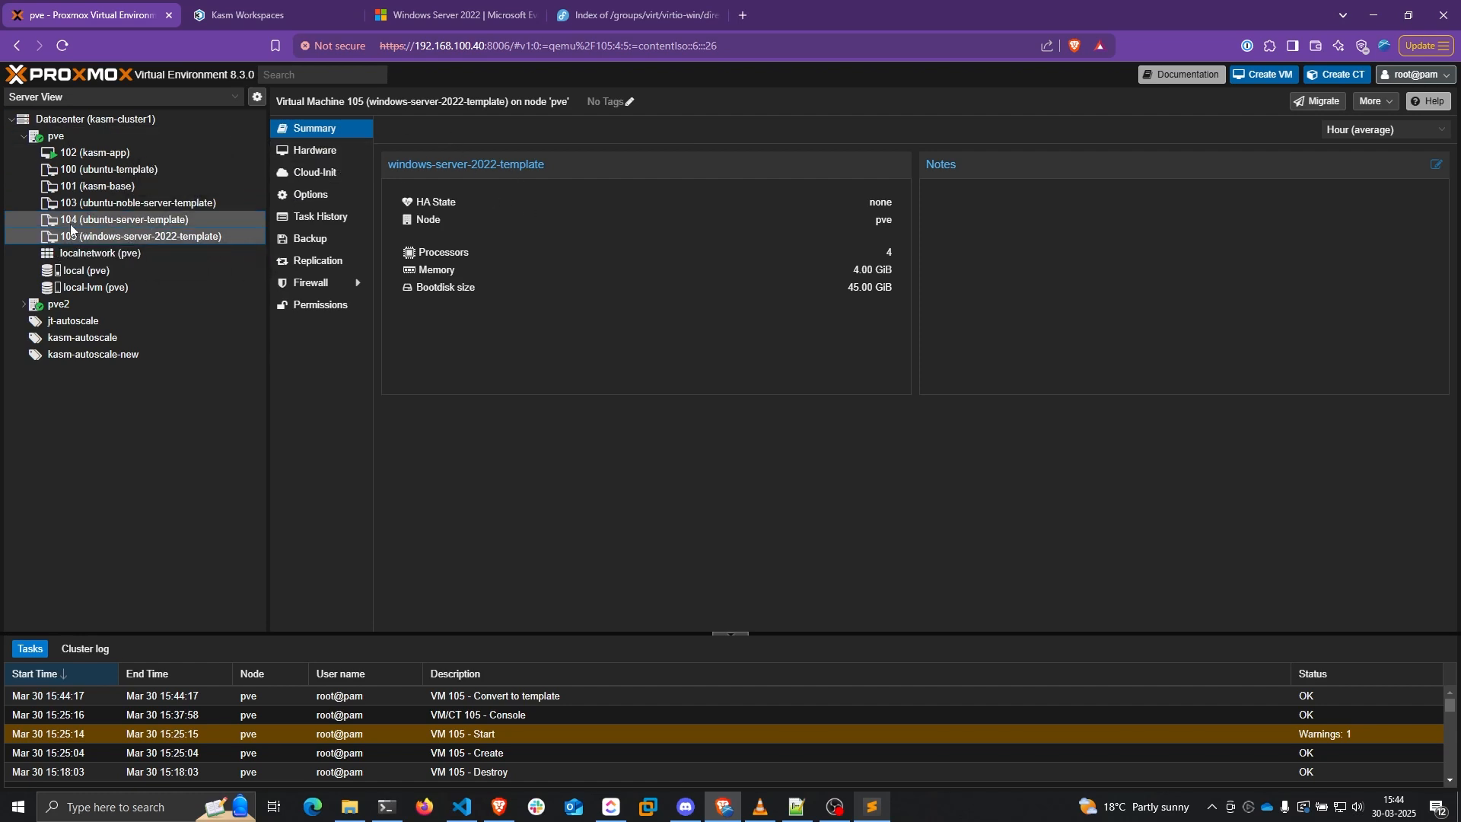
{"action": "left_click", "coordinate": [323, 151]}
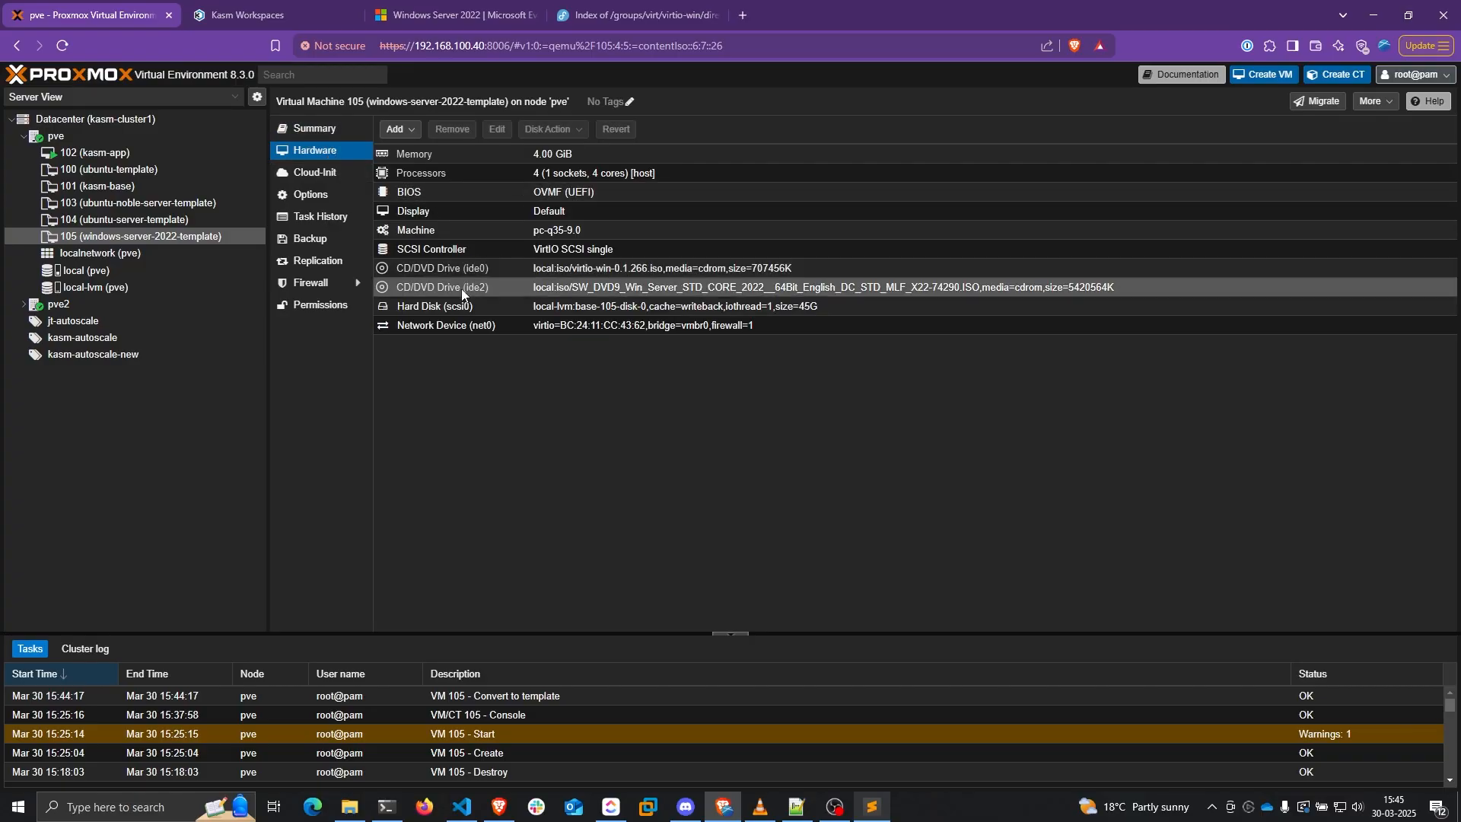
{"action": "double_click", "coordinate": [599, 271]}
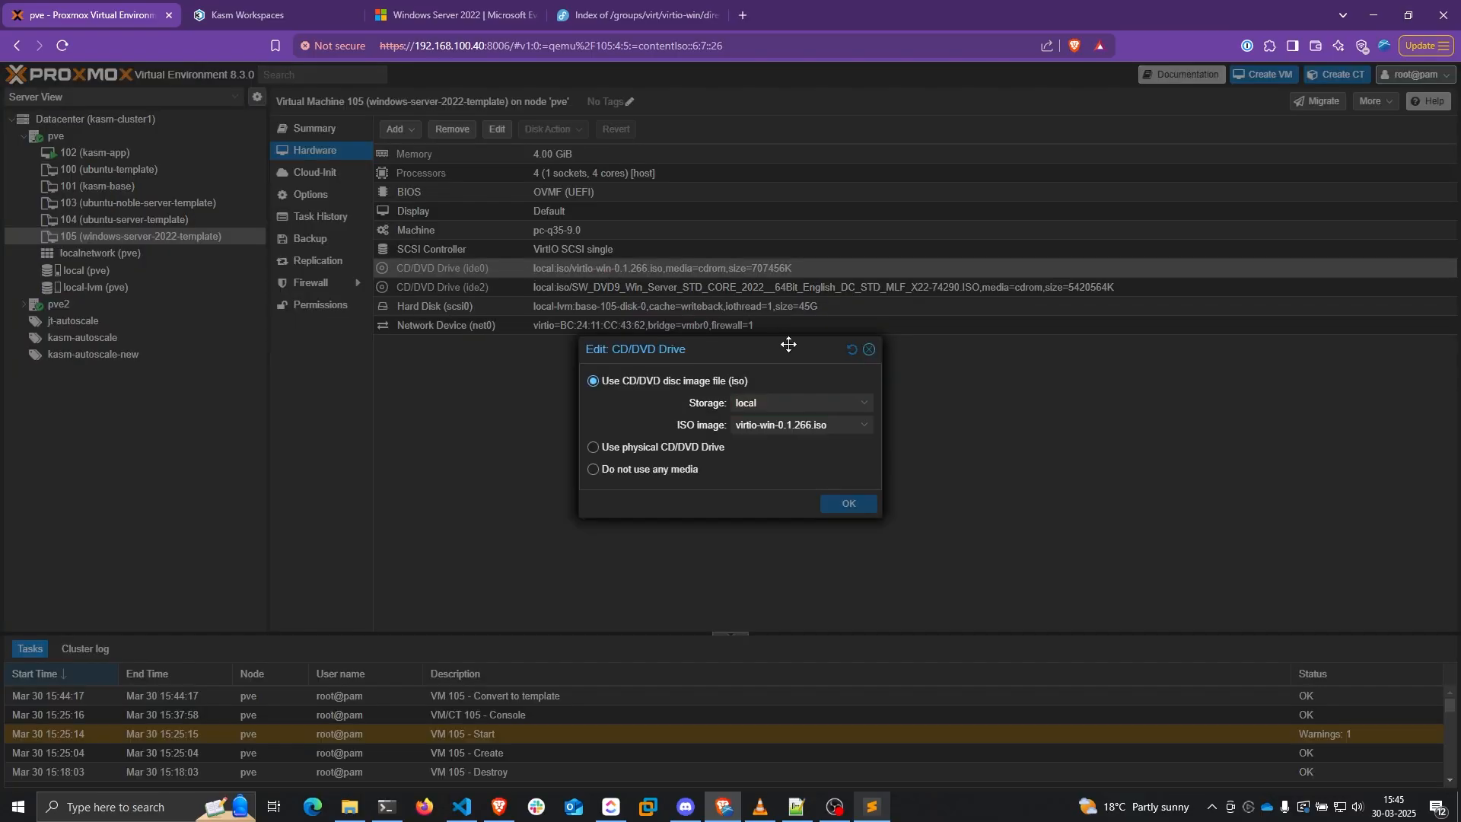
Set template VM 105's ide0 and ide2 CD/DVD drives to use no media
{"action": "left_click", "coordinate": [593, 469]}
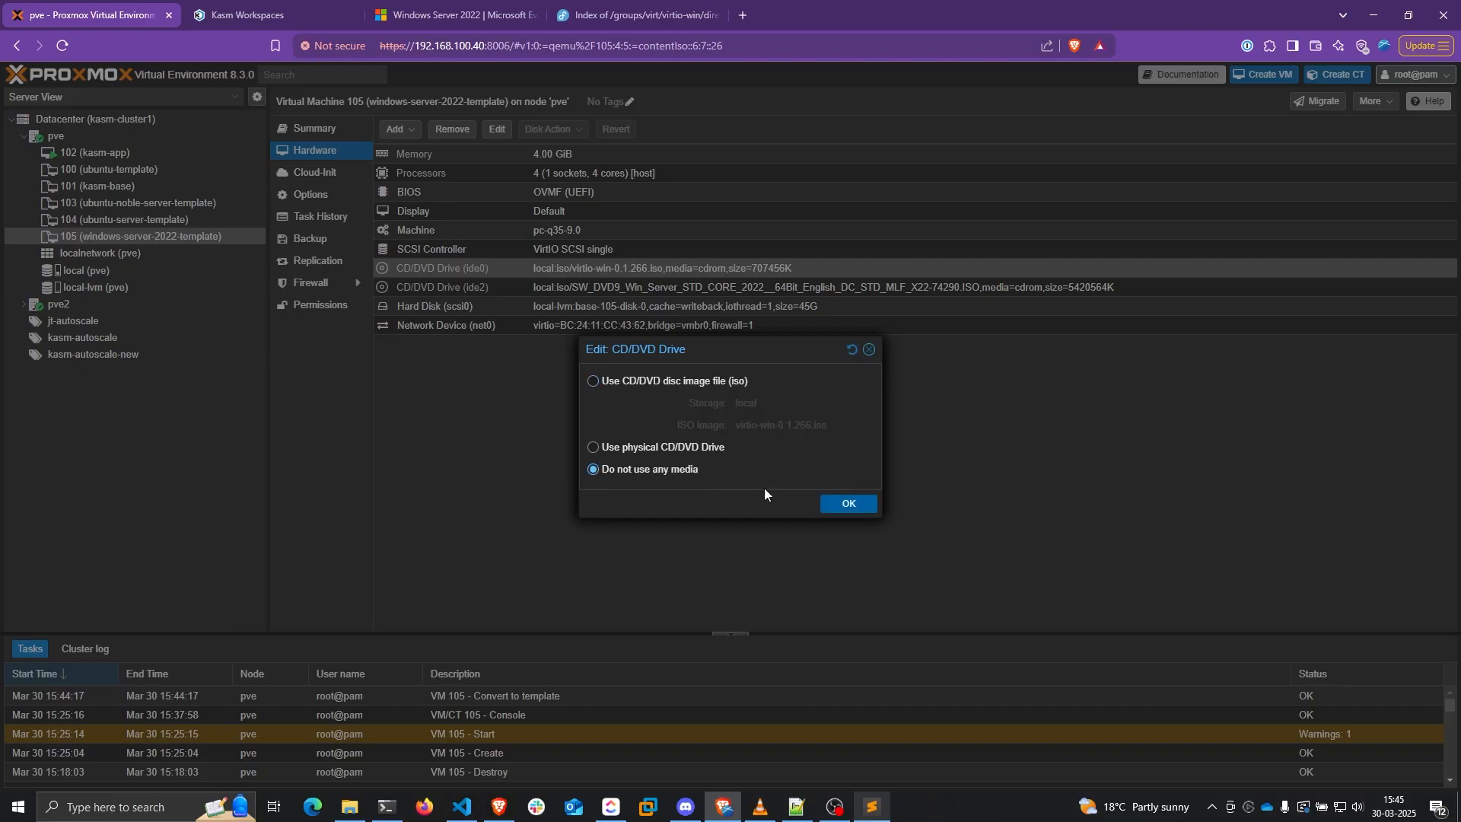
{"action": "left_click", "coordinate": [852, 503]}
{"action": "double_click", "coordinate": [682, 290]}
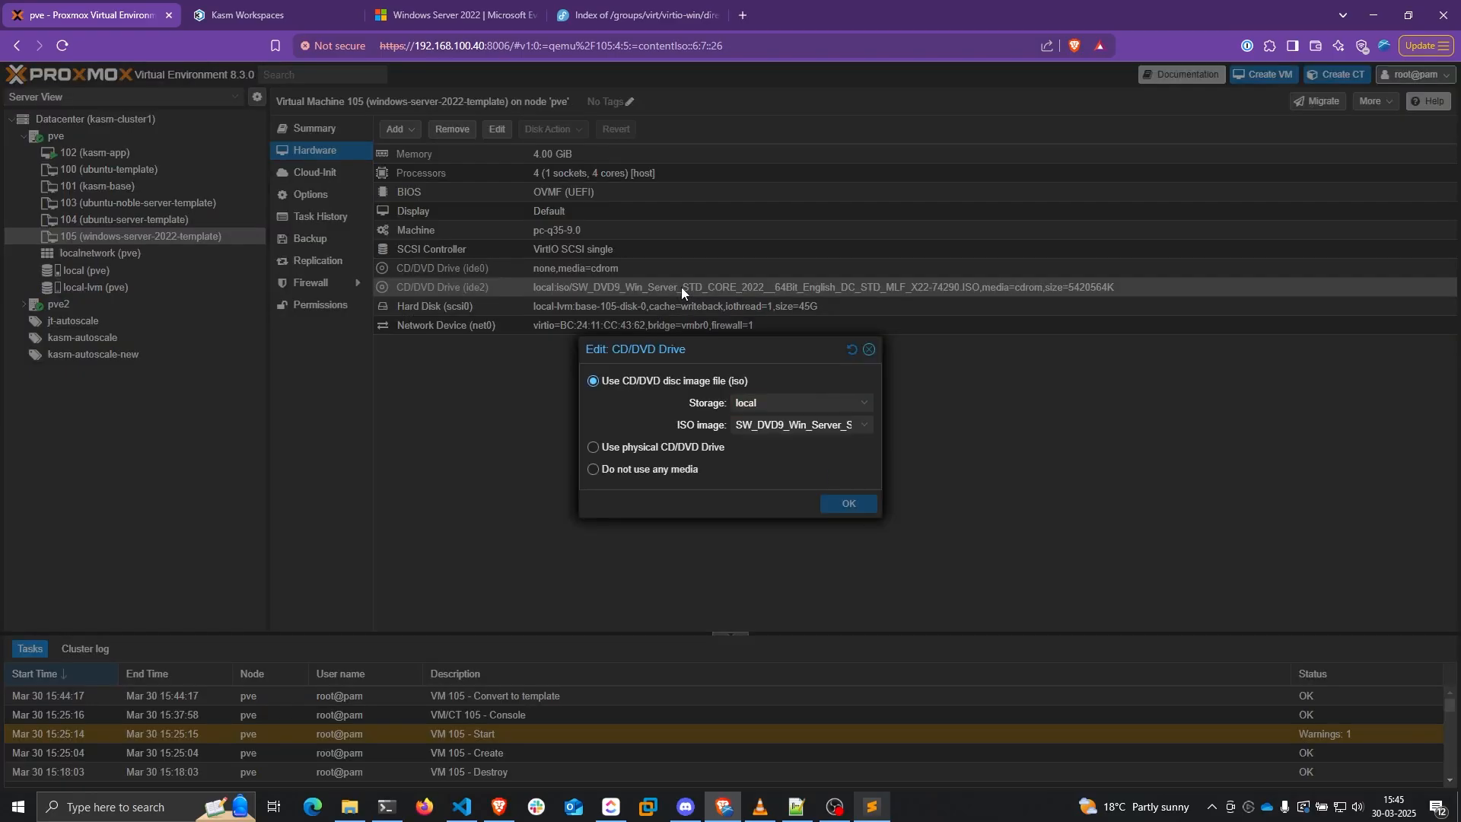
{"action": "left_click", "coordinate": [593, 469]}
{"action": "left_click", "coordinate": [845, 503]}
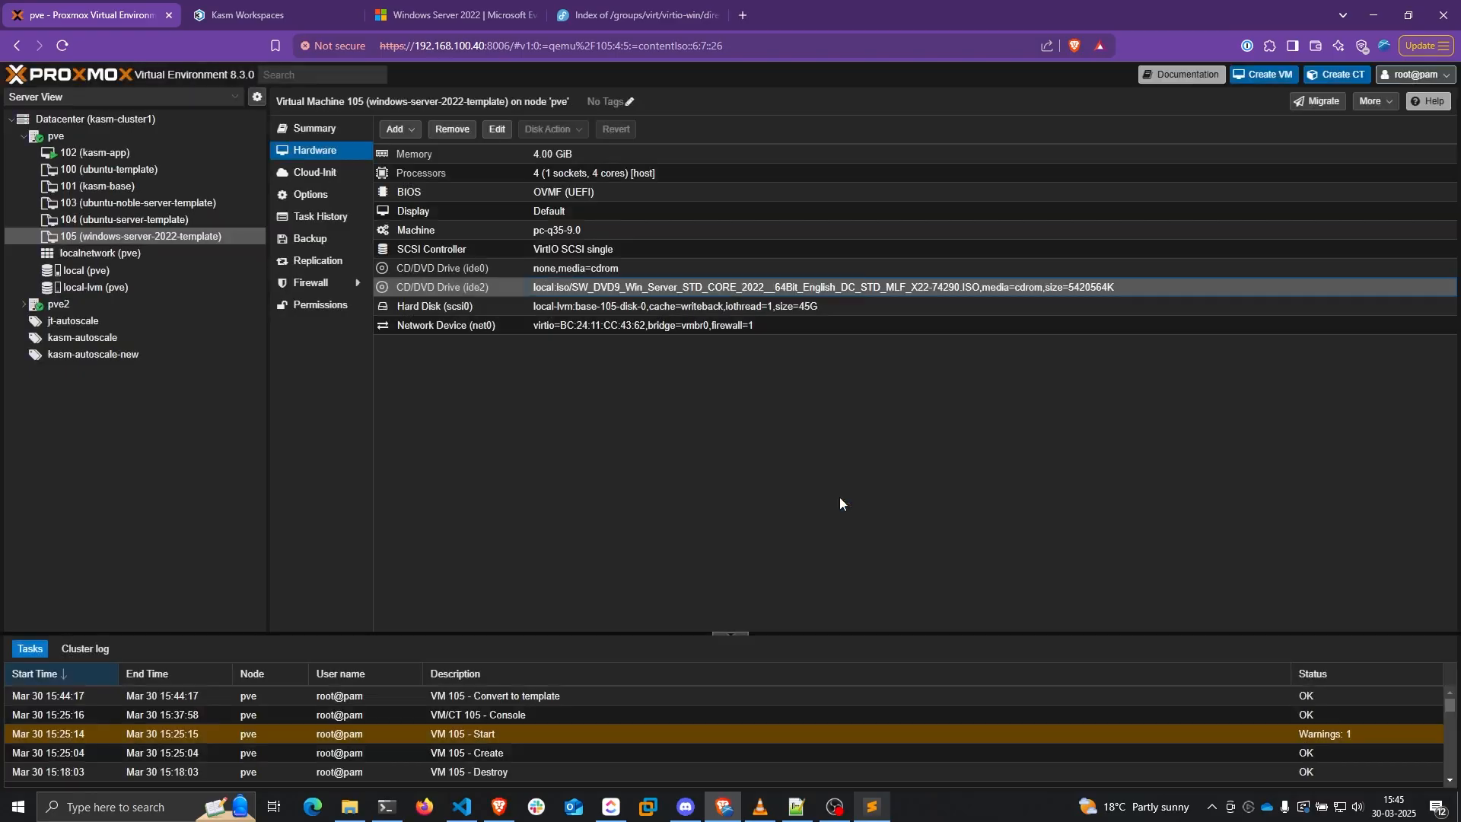
{"action": "left_click", "coordinate": [245, 10]}
Sign in to Kasm and start adding a pool under Infrastructure > Pools
{"action": "left_click", "coordinate": [205, 379]}
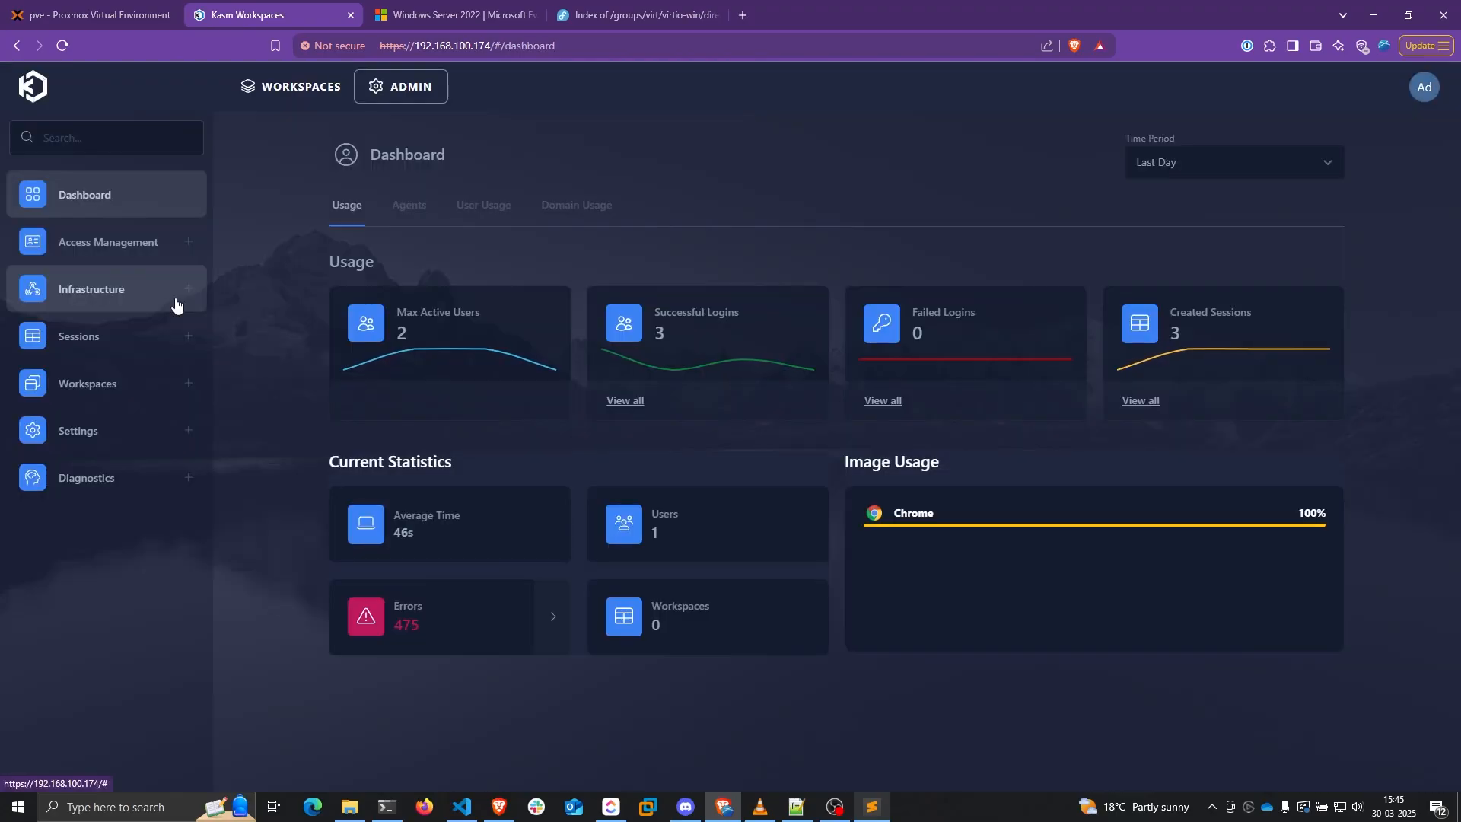
{"action": "left_click", "coordinate": [175, 303]}
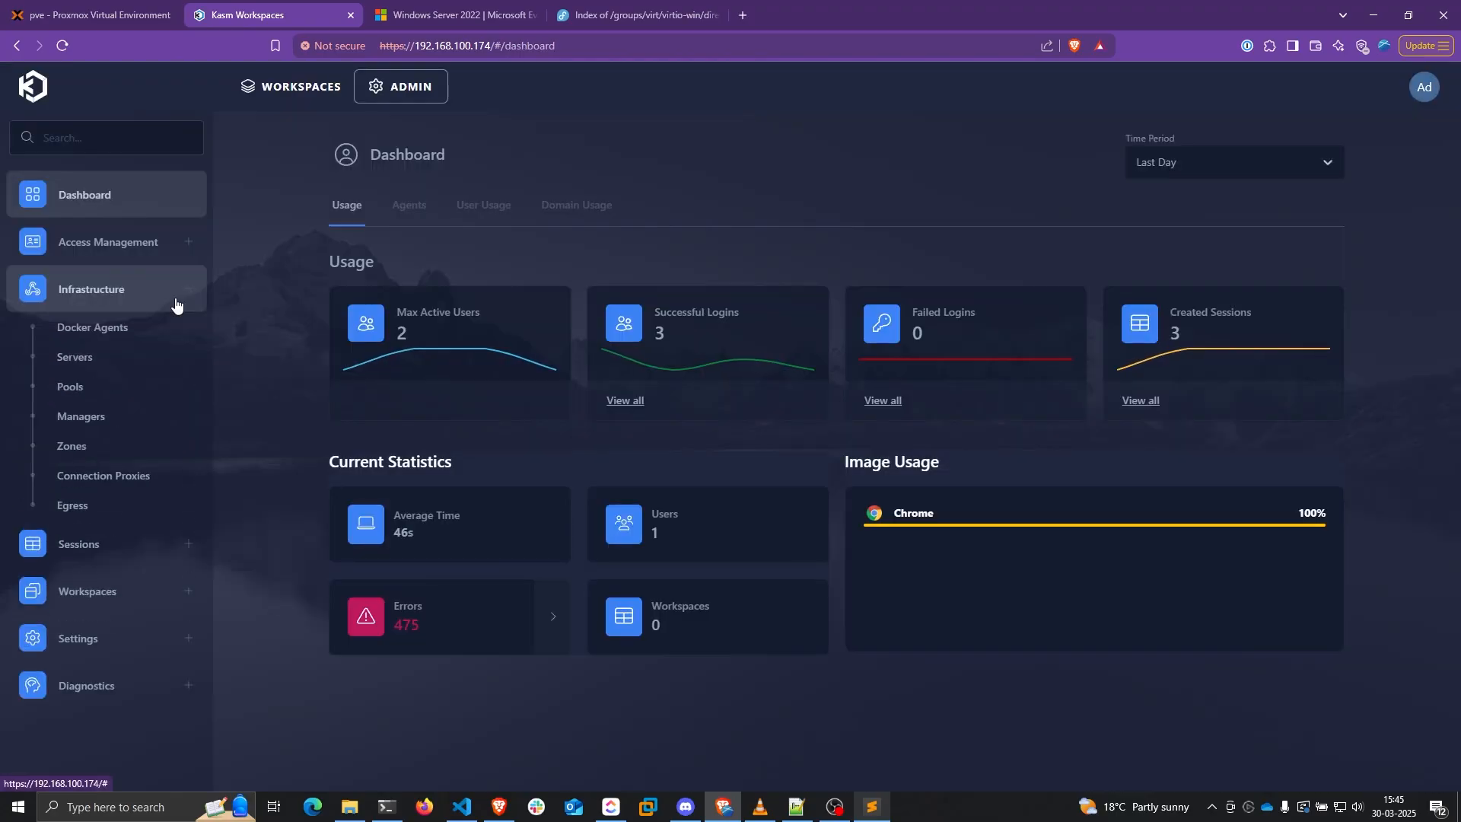
{"action": "left_click", "coordinate": [125, 392]}
{"action": "left_click", "coordinate": [1293, 219]}
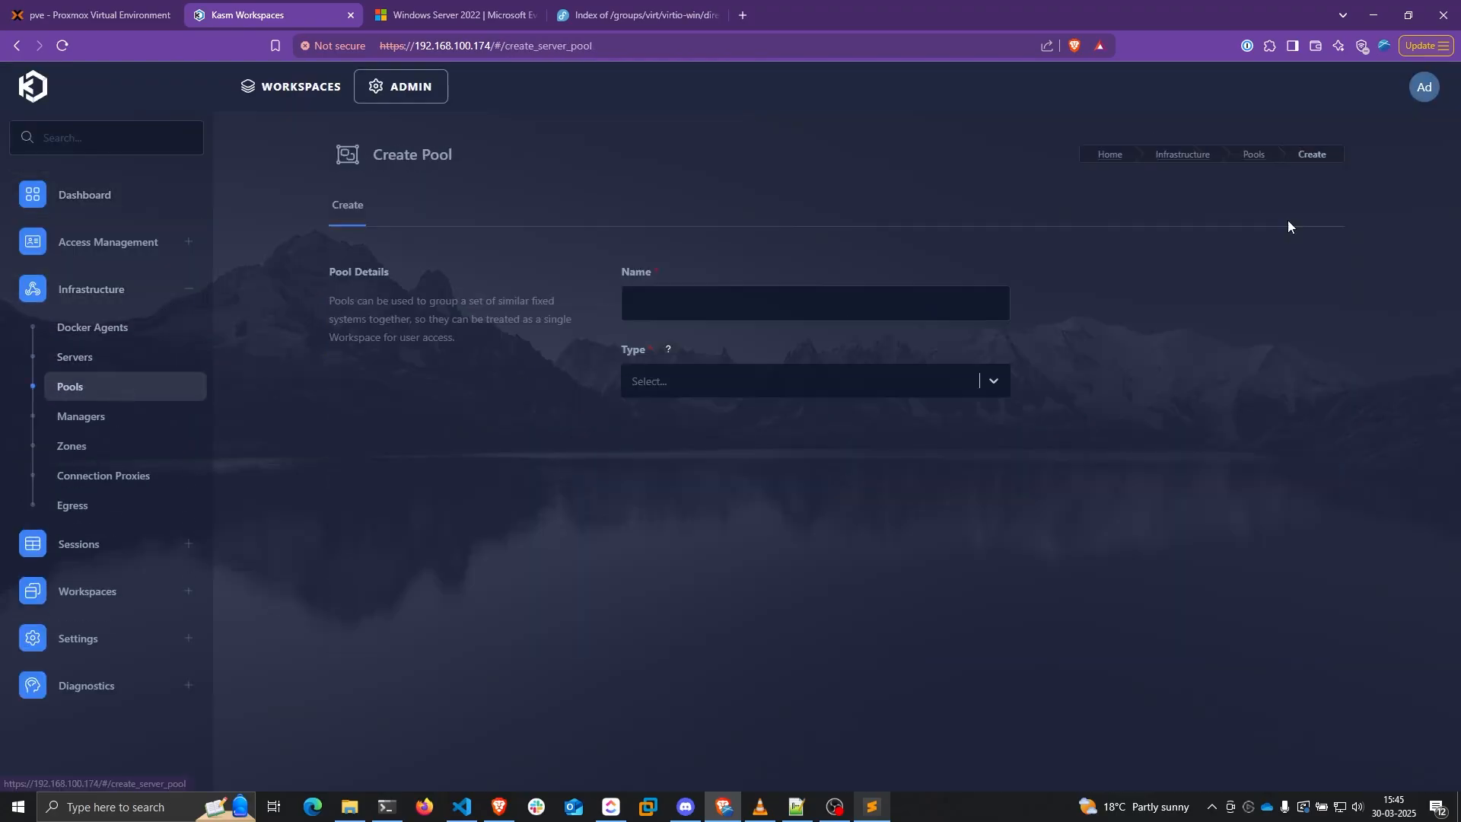
Name the new pool 'Server Pool', set its type to Server, and save it
{"action": "left_click", "coordinate": [735, 320]}
{"action": "type", "text": "Server Pool"}
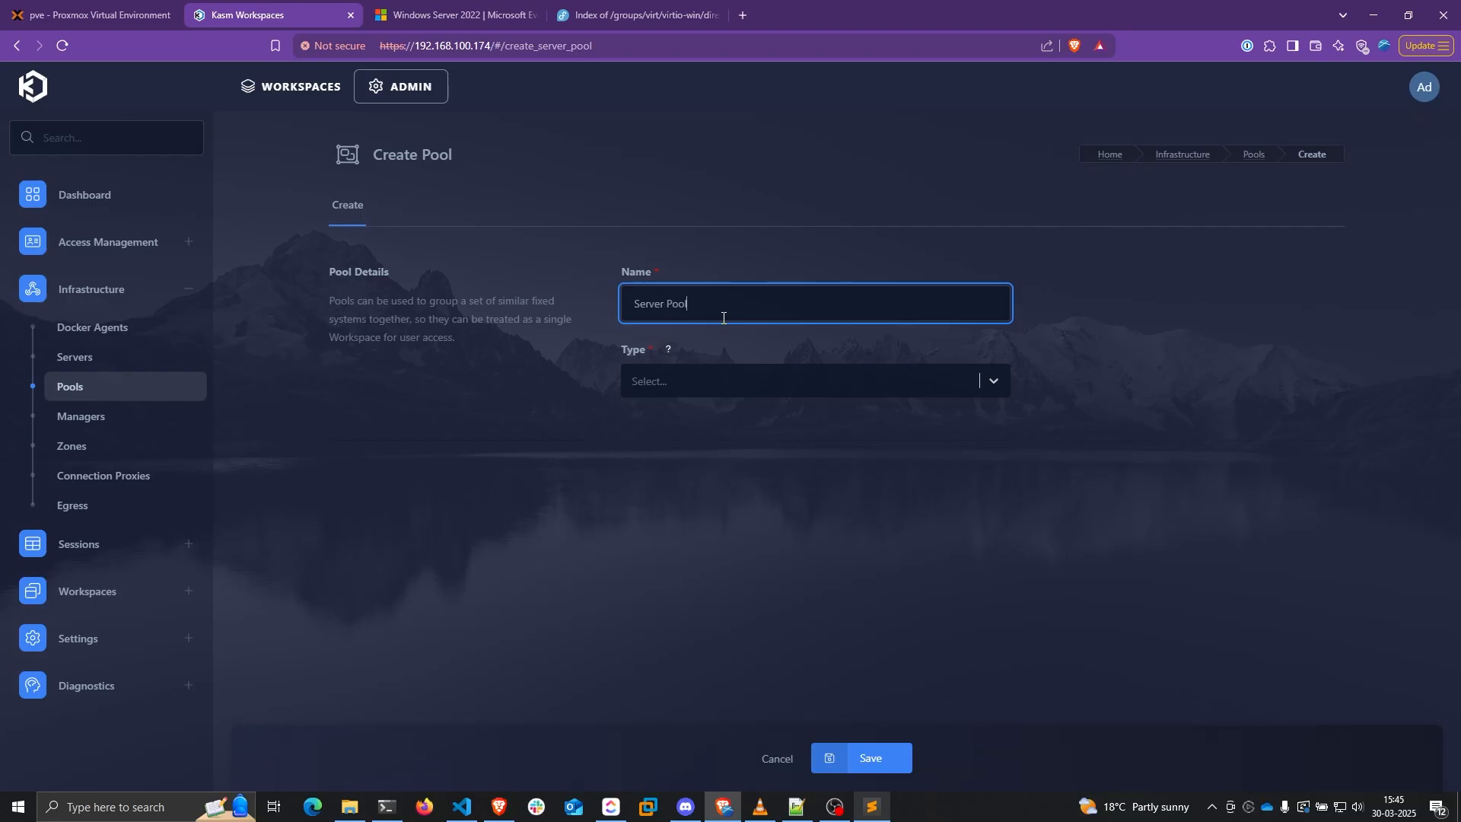
{"action": "left_click", "coordinate": [724, 382]}
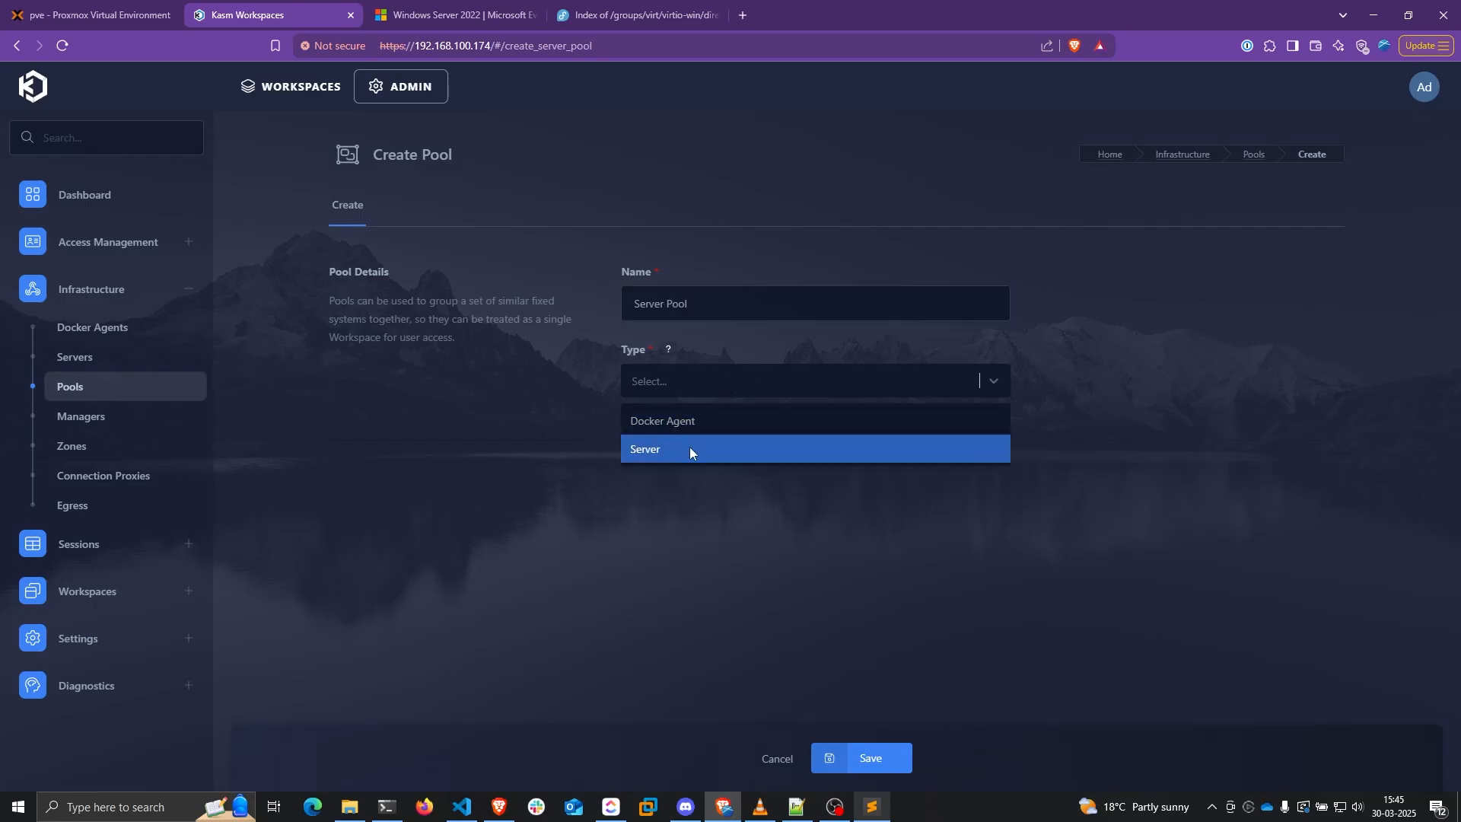
{"action": "left_click", "coordinate": [689, 448]}
{"action": "left_click", "coordinate": [867, 758]}
{"action": "left_click", "coordinate": [451, 456]}
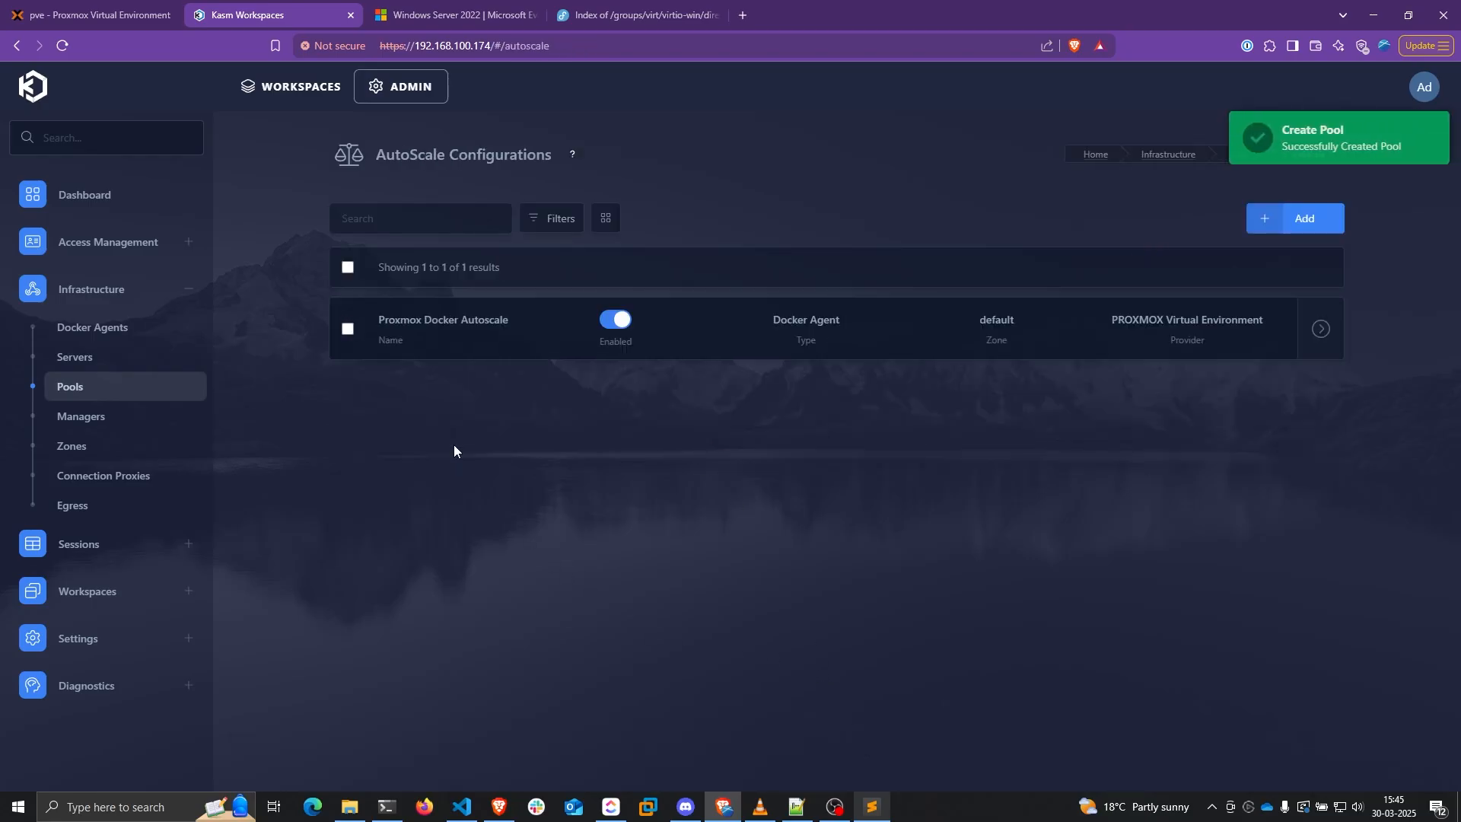
{"action": "left_click", "coordinate": [1303, 221]}
Name the config 'Proxmox Server Autoscale', type Server, pool Server Pool, default deployment zone
{"action": "left_click", "coordinate": [838, 365]}
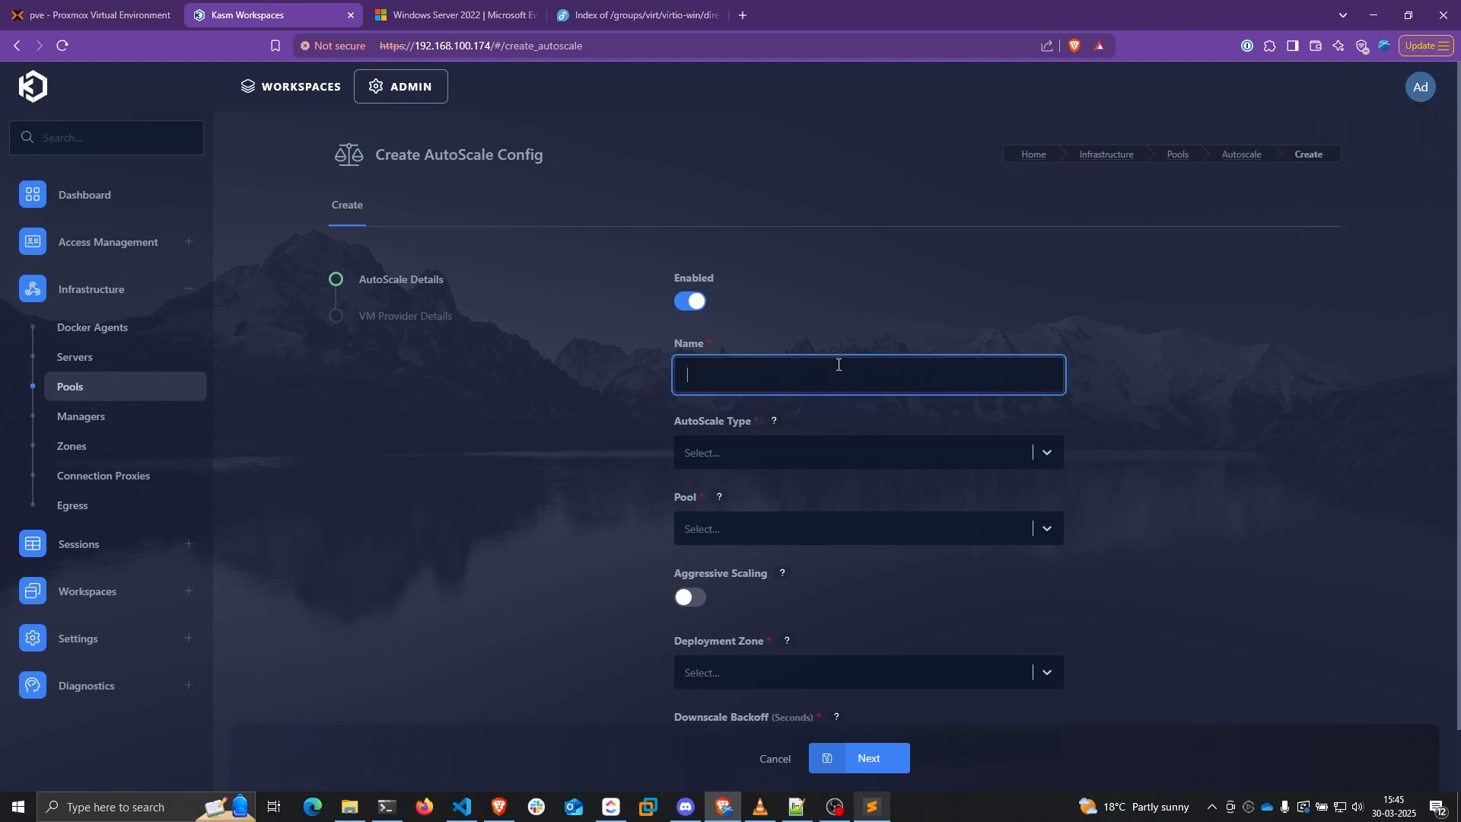
{"action": "type", "text": "Proxmox Server Autoscale"}
{"action": "left_click", "coordinate": [775, 457]}
{"action": "left_click", "coordinate": [775, 518]}
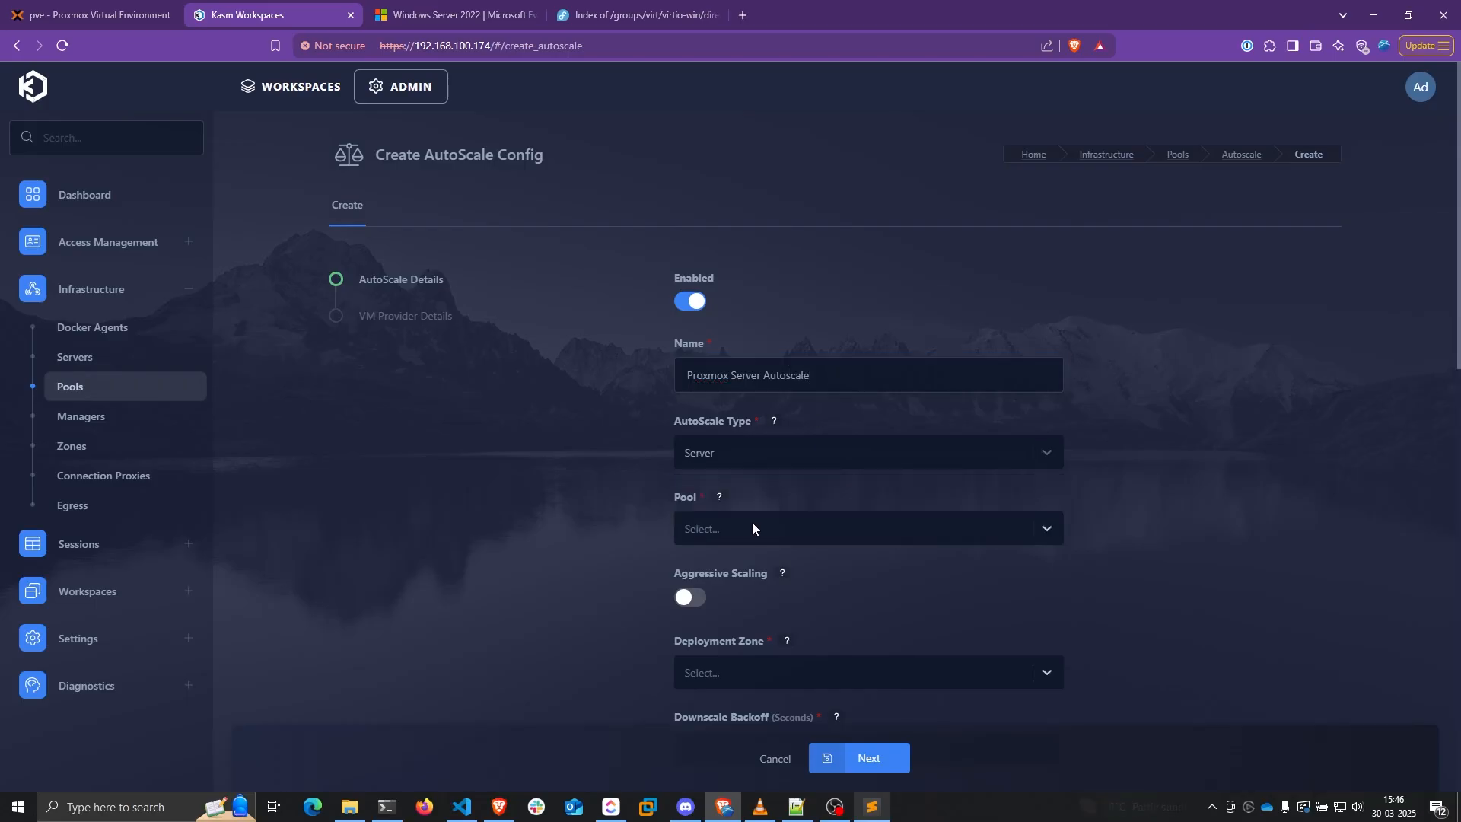
{"action": "left_click", "coordinate": [752, 524]}
{"action": "left_click", "coordinate": [733, 591]}
{"action": "scroll", "coordinate": [685, 518], "scroll_direction": "down", "scroll_amount": 2}
{"action": "left_click", "coordinate": [714, 516]}
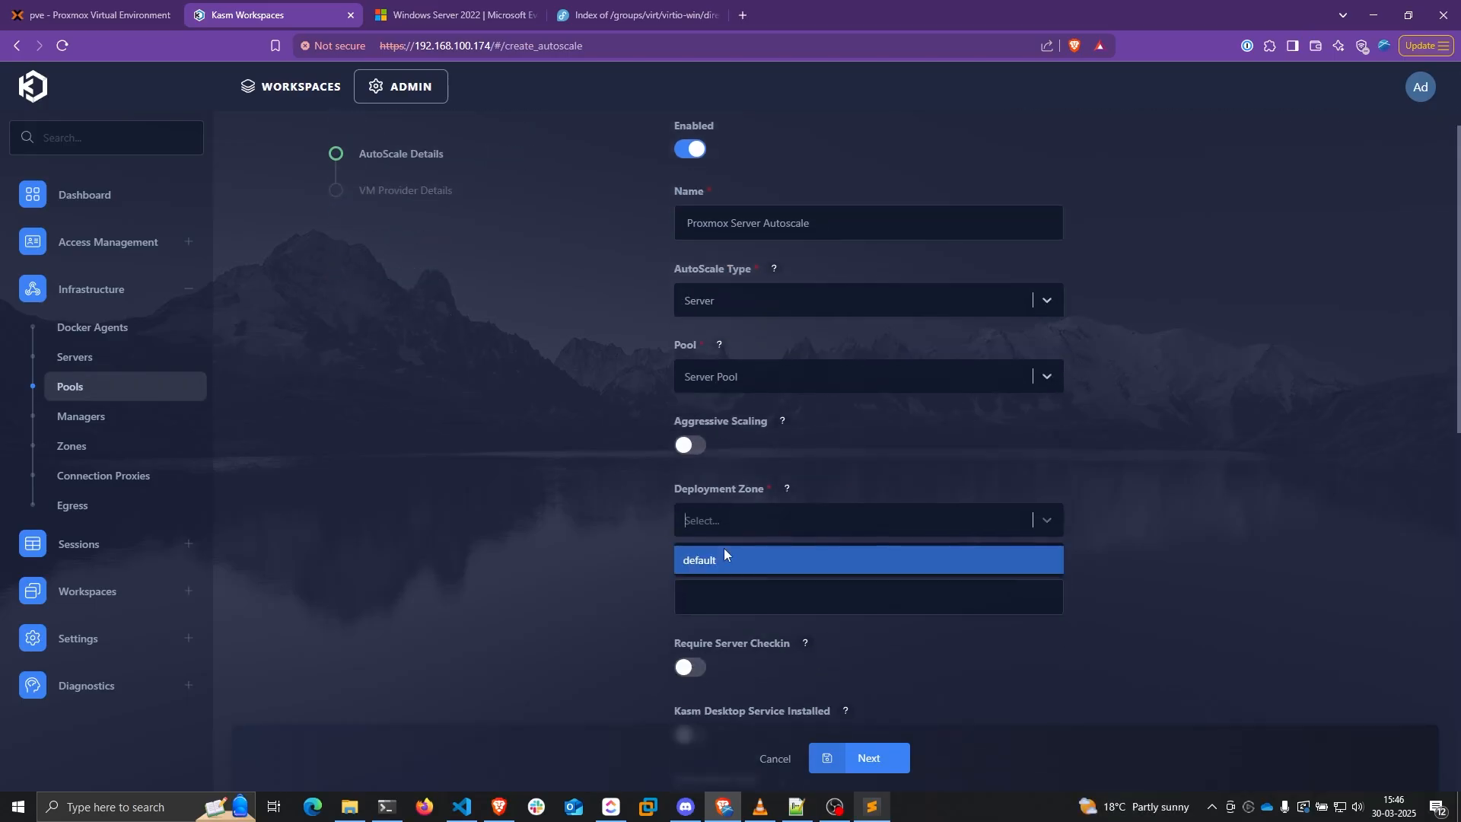
{"action": "left_click", "coordinate": [724, 555]}
Set Downscale Backoff to 100 and enable Kasm Desktop Service Installed
{"action": "scroll", "coordinate": [609, 508], "scroll_direction": "down", "scroll_amount": 2}
{"action": "left_click", "coordinate": [733, 450]}
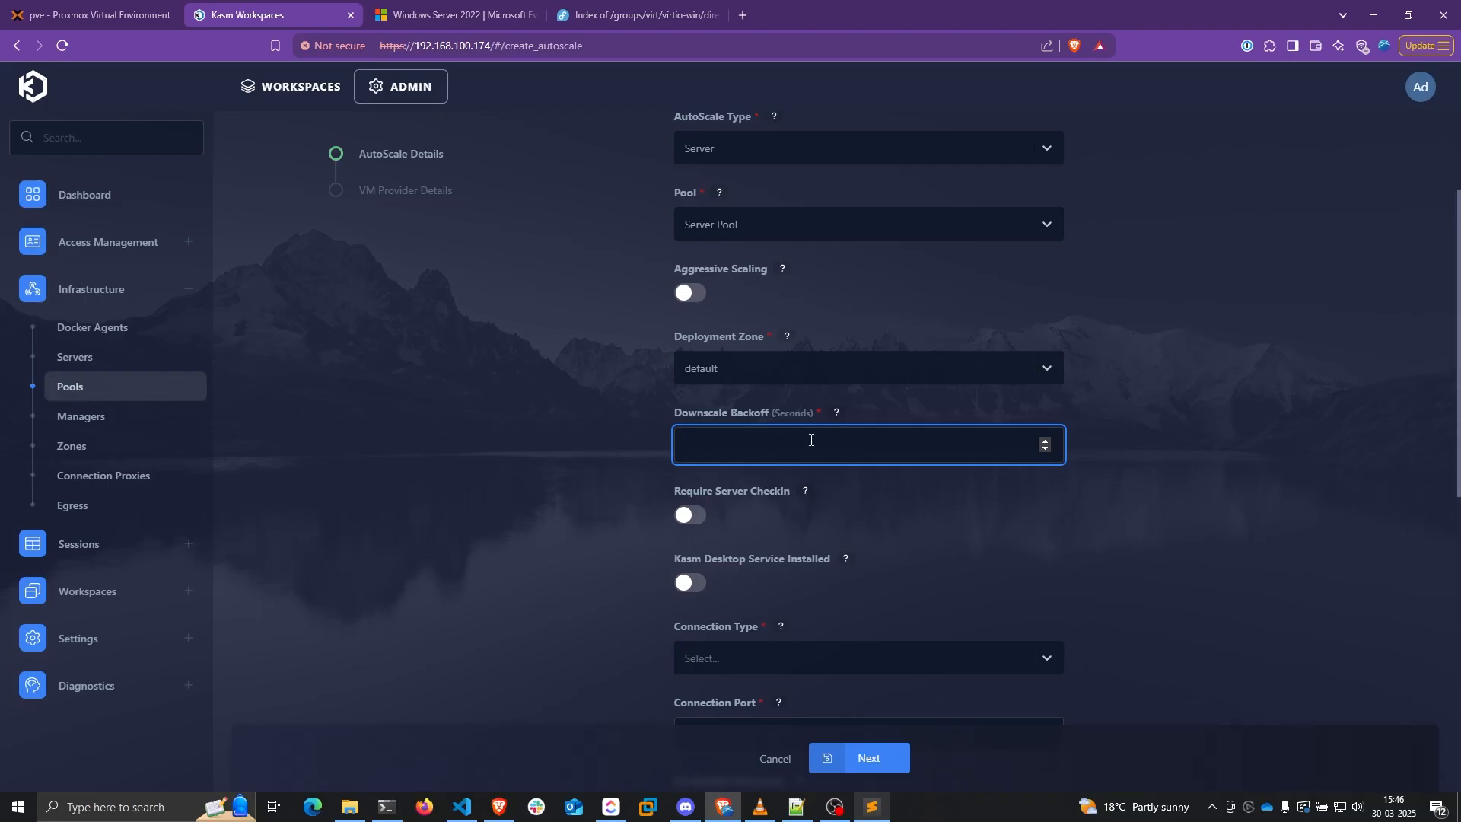
{"action": "type", "text": "100"}
{"action": "scroll", "coordinate": [525, 386], "scroll_direction": "down", "scroll_amount": 2}
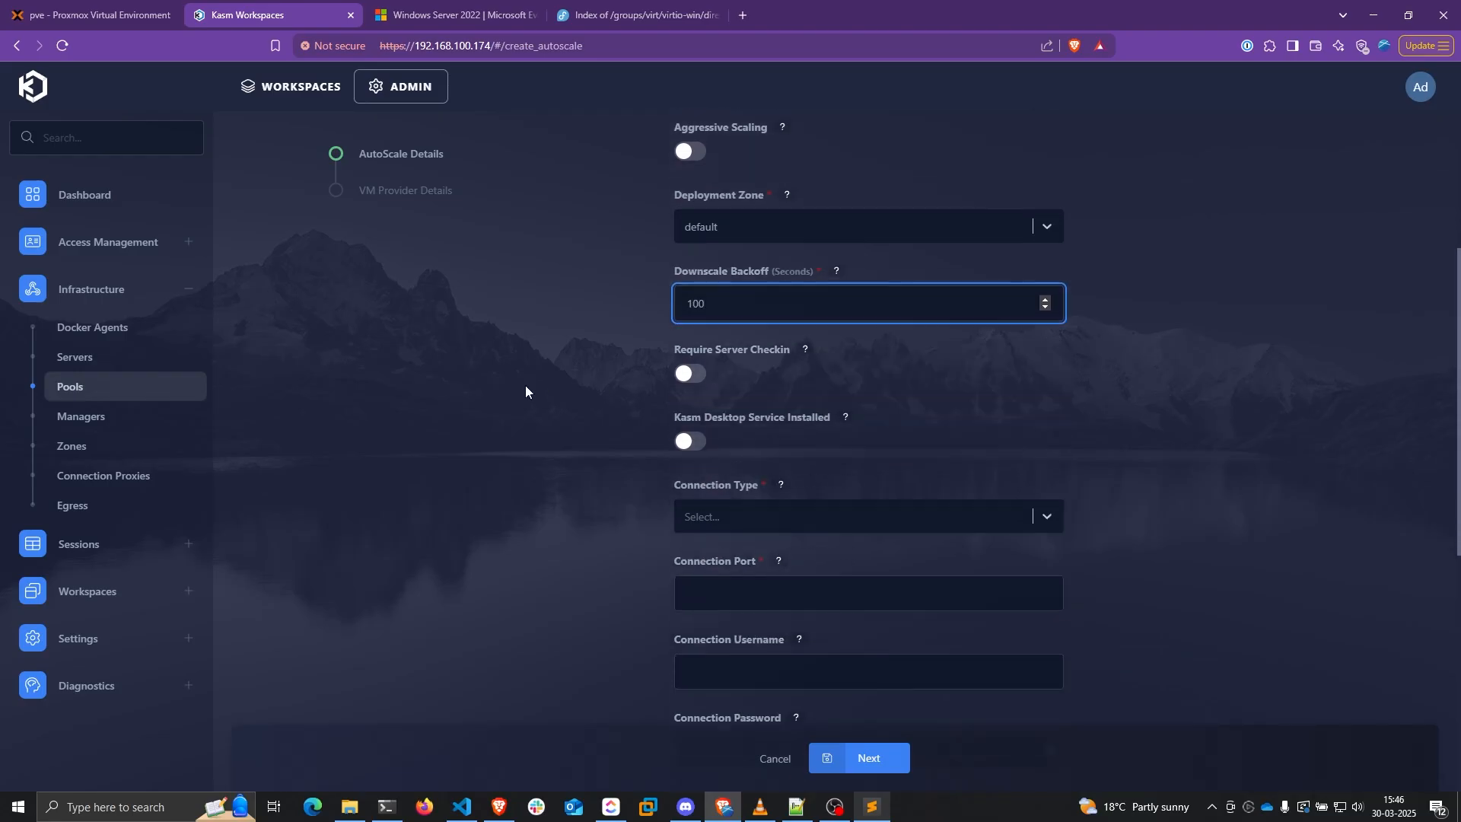
{"action": "left_click", "coordinate": [525, 386]}
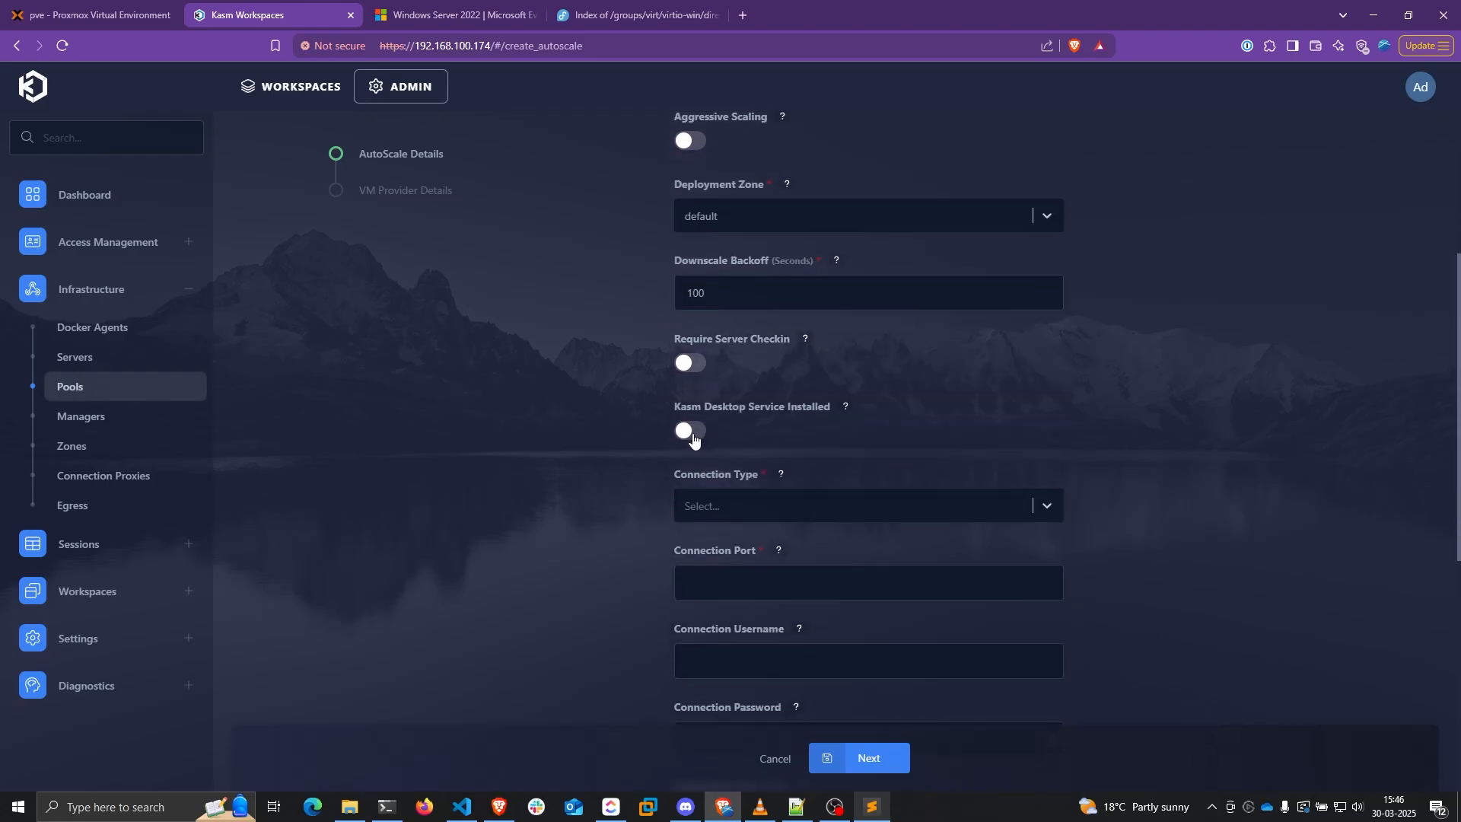
{"action": "left_click", "coordinate": [688, 431]}
{"action": "left_click", "coordinate": [818, 359]}
Set the connection type to RDP on port 3389
{"action": "scroll", "coordinate": [779, 536], "scroll_direction": "down", "scroll_amount": 2}
{"action": "left_click", "coordinate": [756, 362]}
{"action": "left_click", "coordinate": [708, 423]}
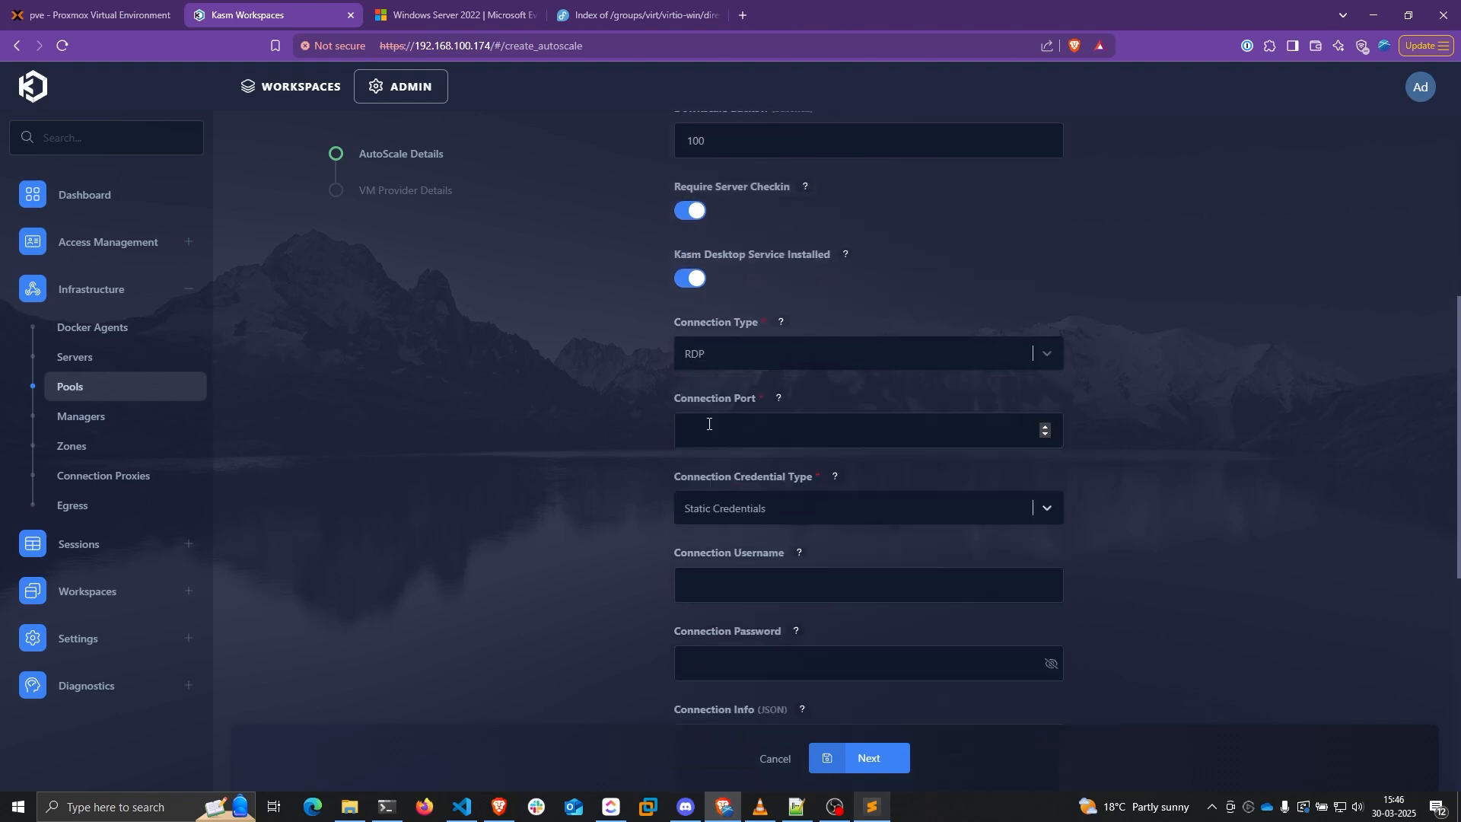
{"action": "left_click", "coordinate": [709, 423]}
{"action": "type", "text": "3389"}
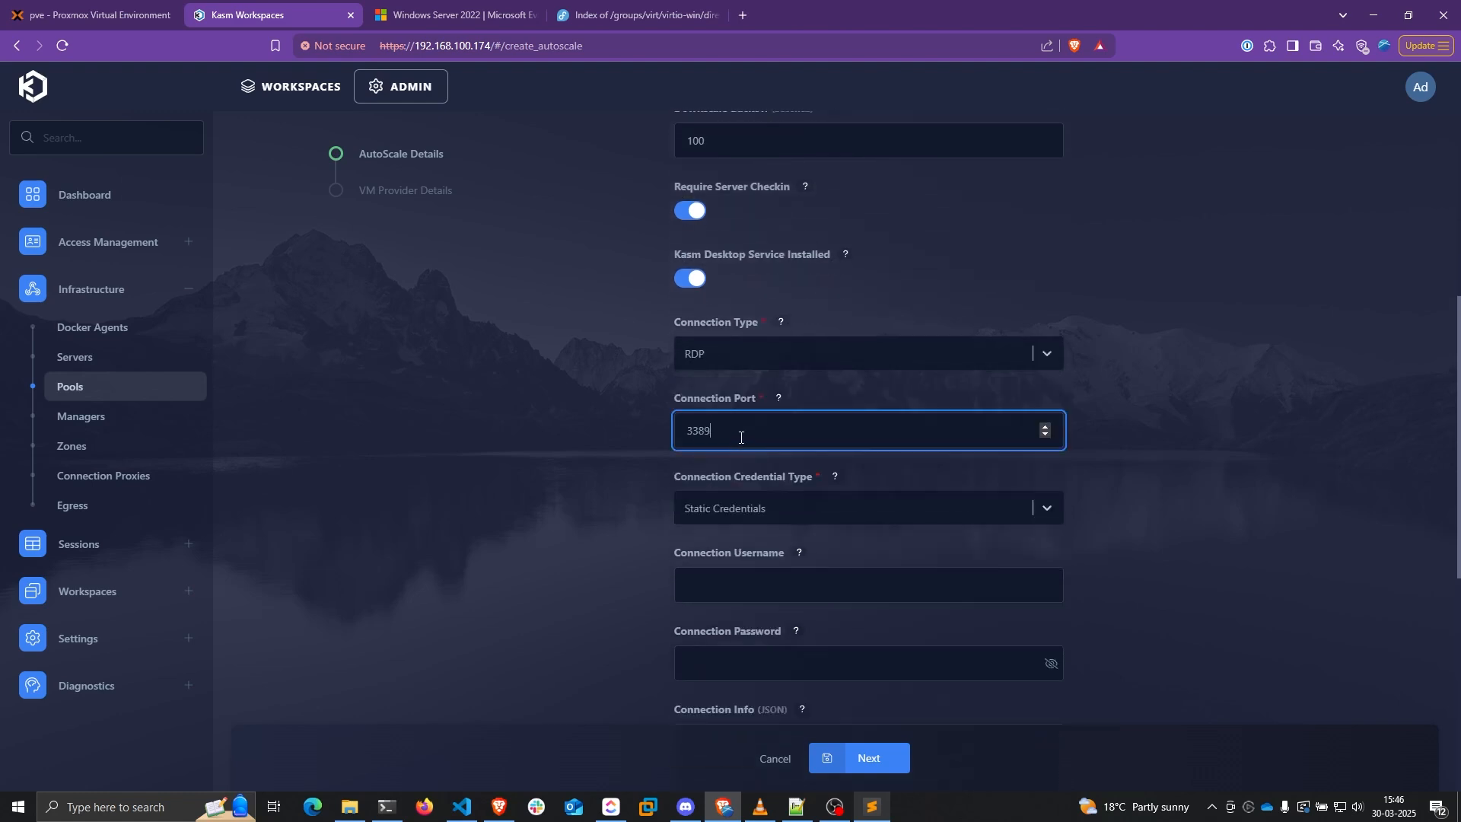
{"action": "scroll", "coordinate": [606, 411], "scroll_direction": "down", "scroll_amount": 2}
Use Static Credentials with username administrator and the password, and turn off Reusable servers
{"action": "left_click", "coordinate": [705, 355]}
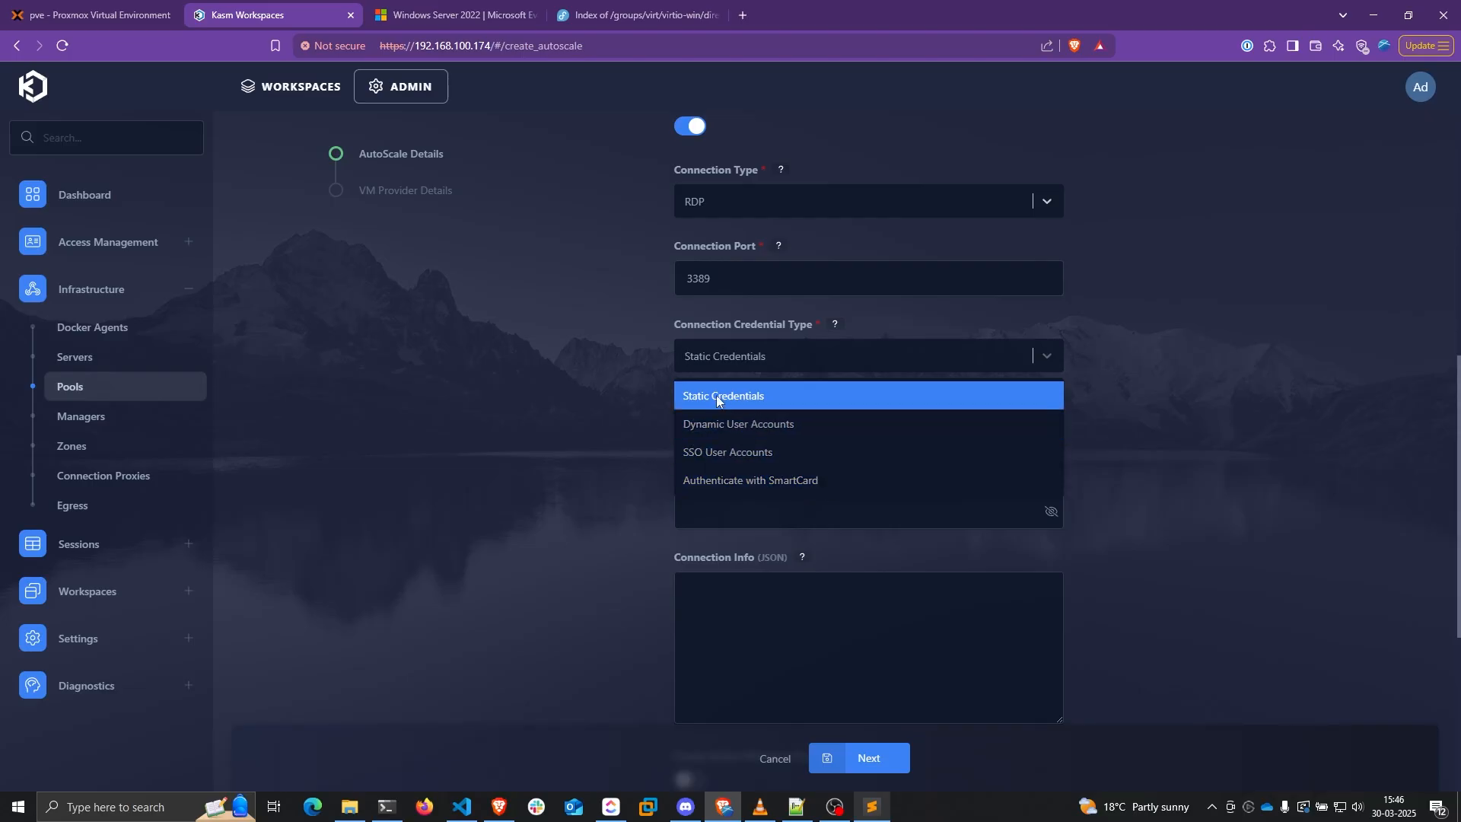
{"action": "left_click", "coordinate": [694, 397]}
{"action": "left_click", "coordinate": [799, 437]}
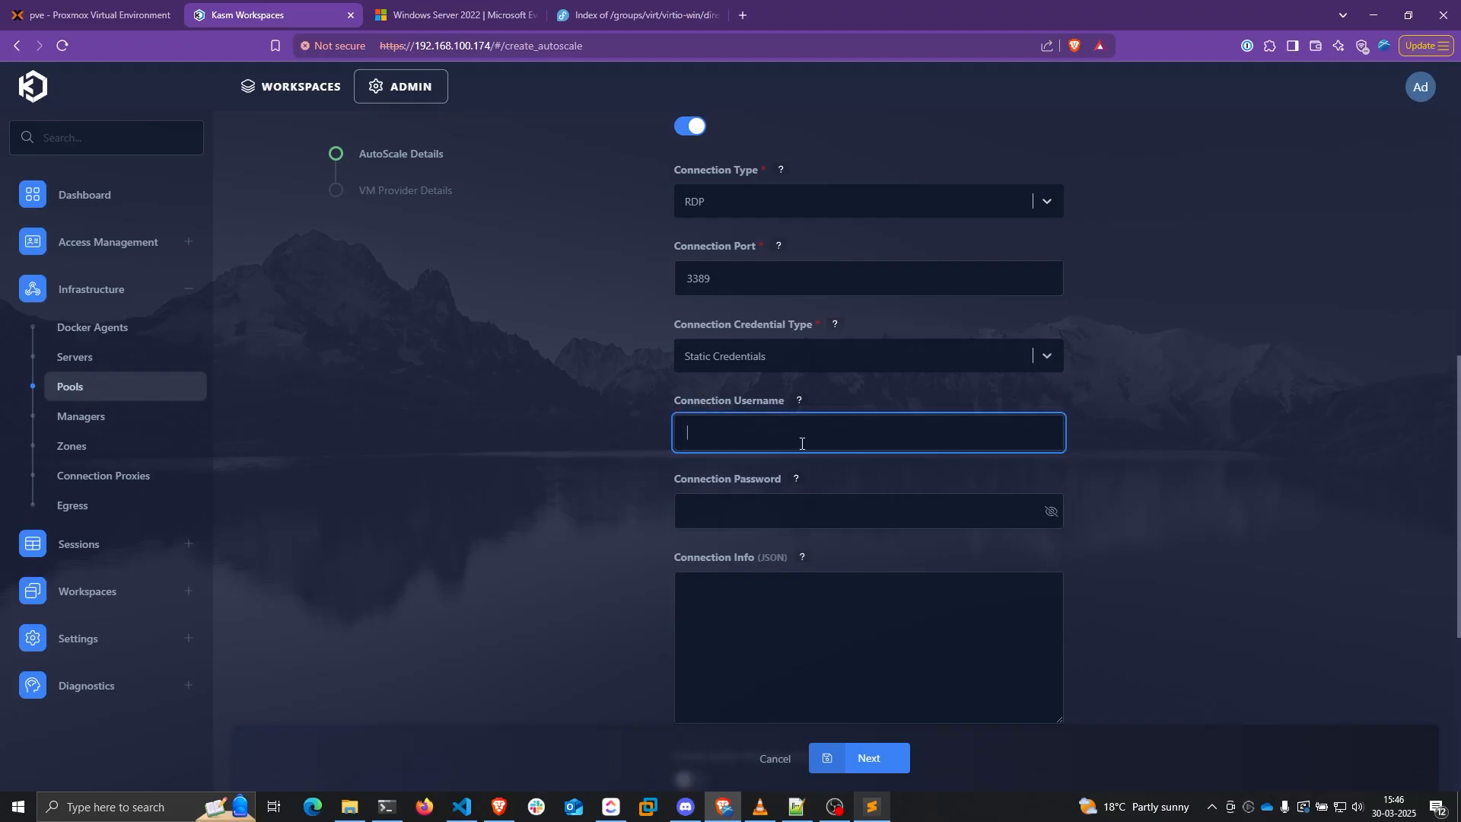
{"action": "type", "text": "administrator"}
{"action": "left_click", "coordinate": [779, 515]}
{"action": "type", "text": "••"}
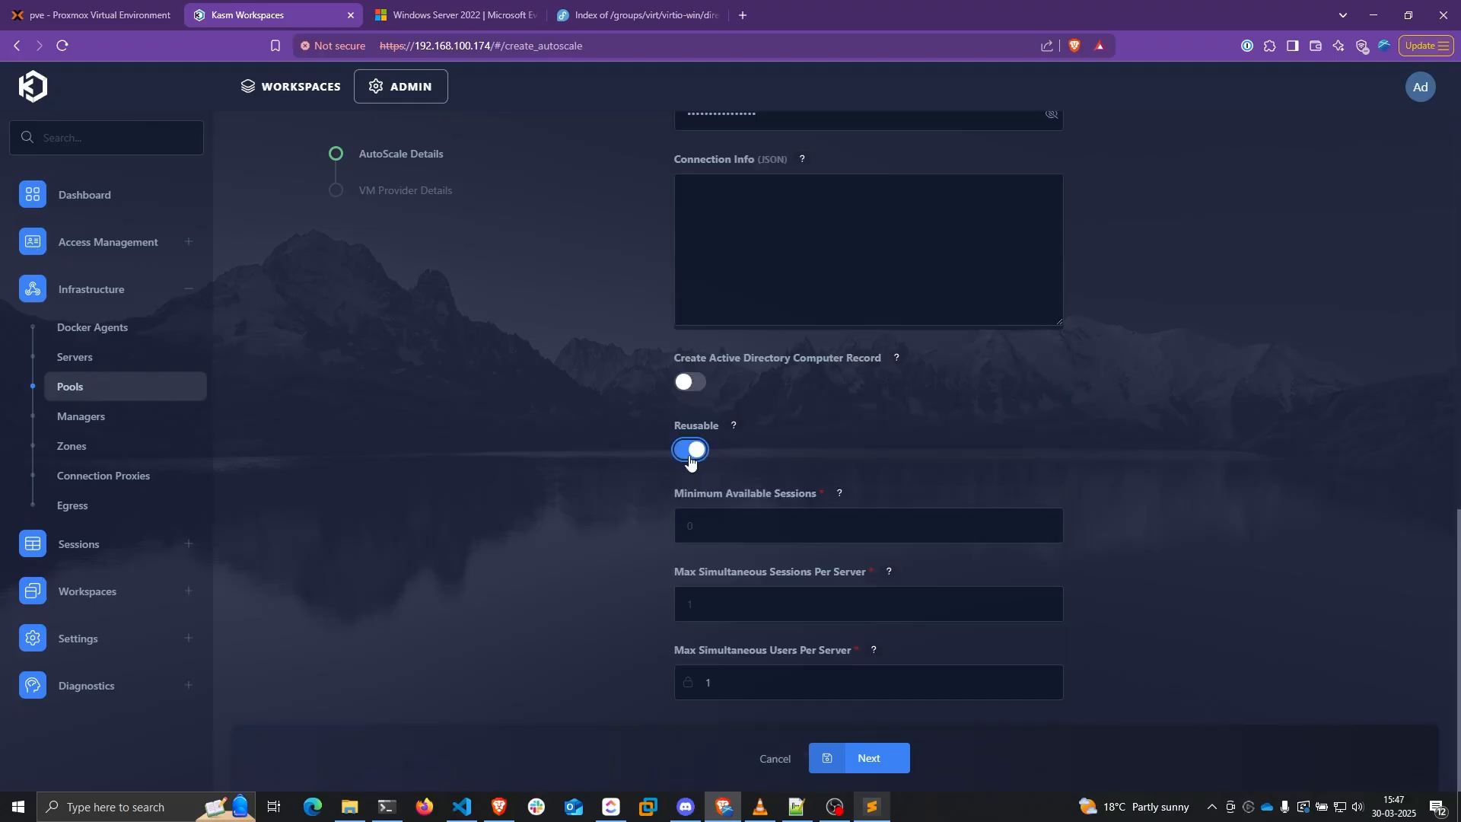
{"action": "left_click", "coordinate": [693, 455]}
Set Minimum Available Sessions to 1, 2 sessions per server, and save the details
{"action": "left_click", "coordinate": [725, 526]}
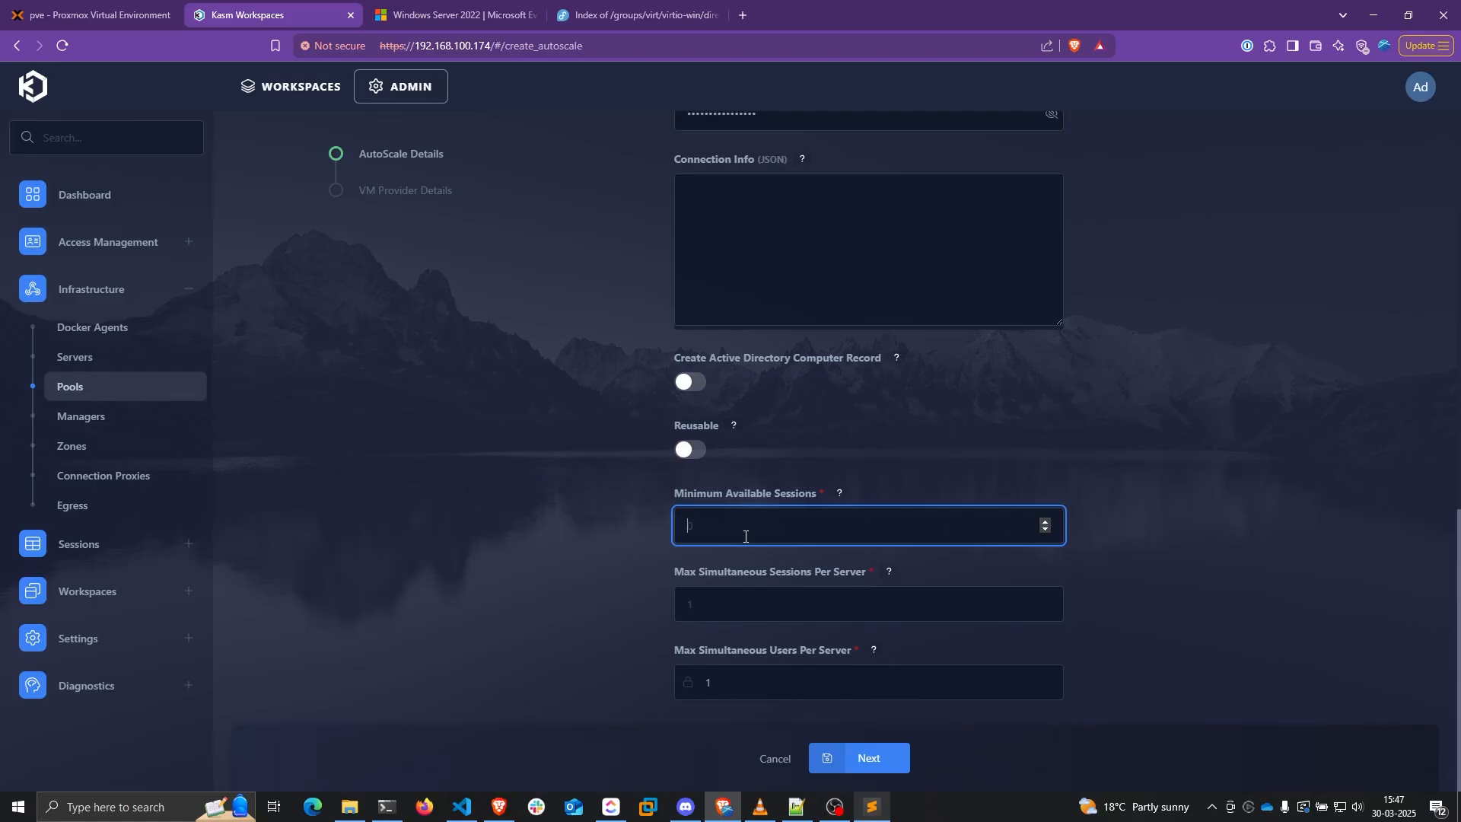
{"action": "type", "text": "1"}
{"action": "left_click", "coordinate": [756, 601]}
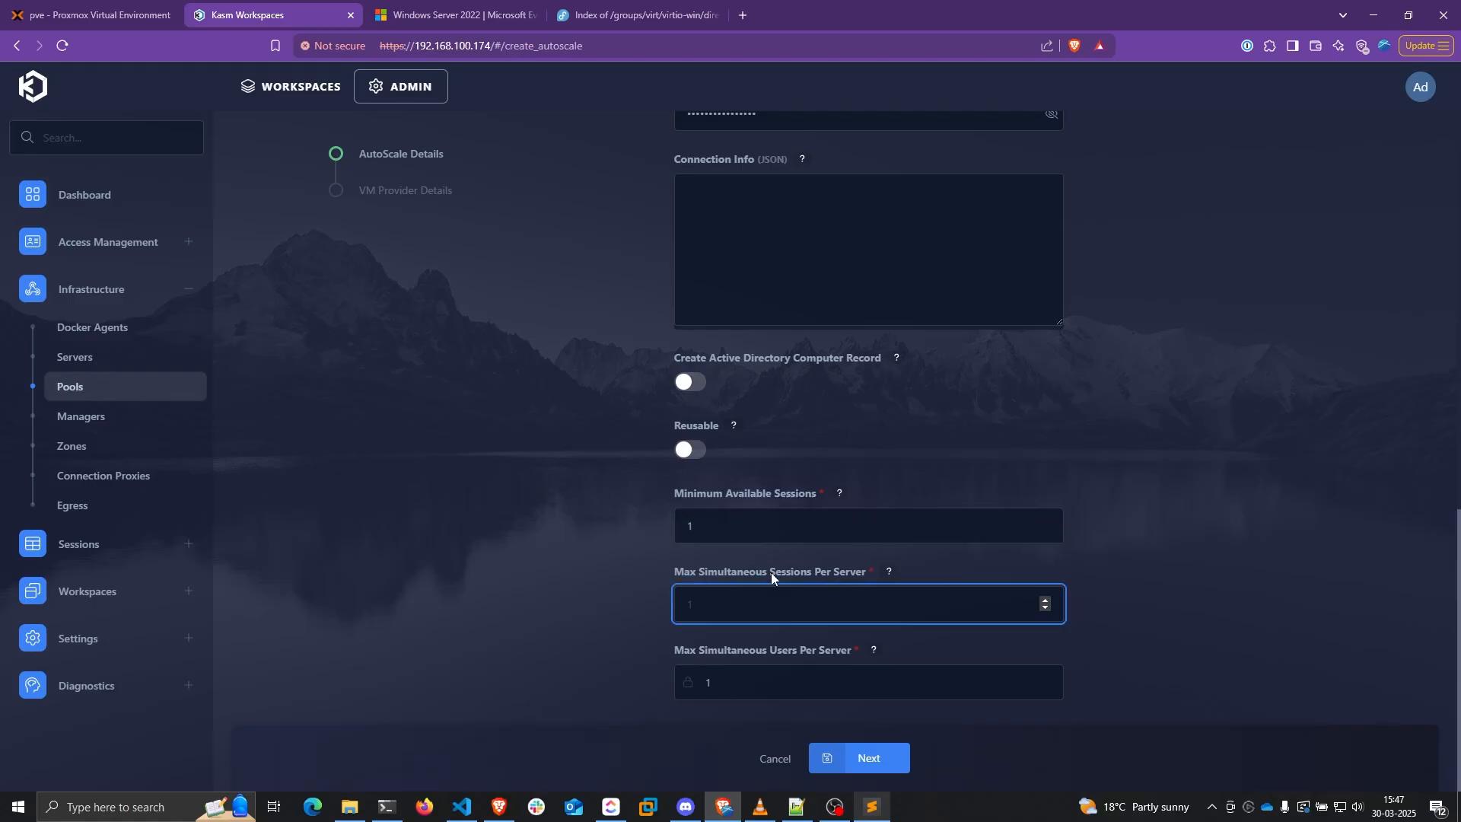
{"action": "type", "text": "2"}
{"action": "left_click", "coordinate": [1162, 491]}
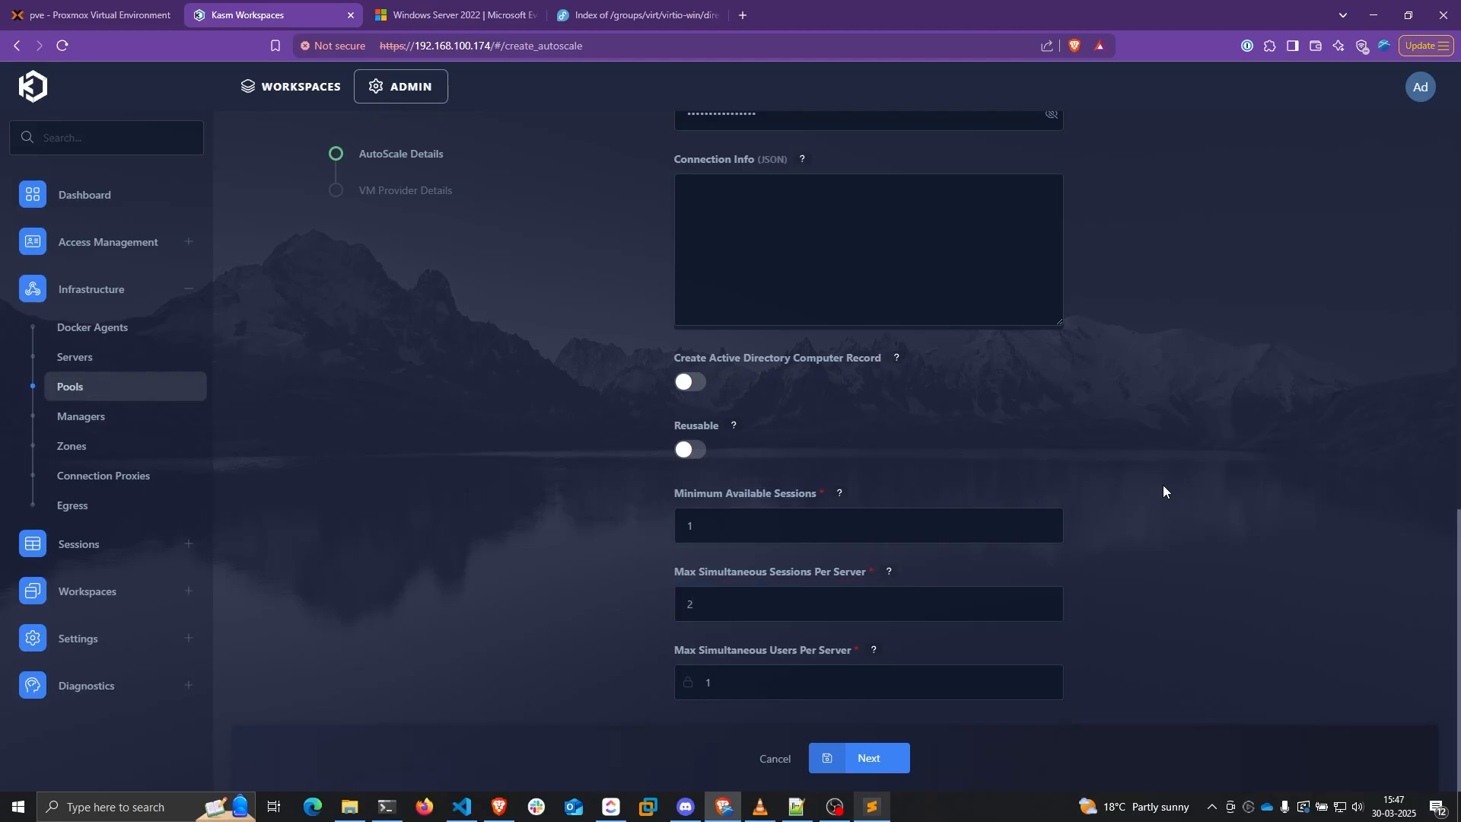
{"action": "left_click", "coordinate": [864, 758]}
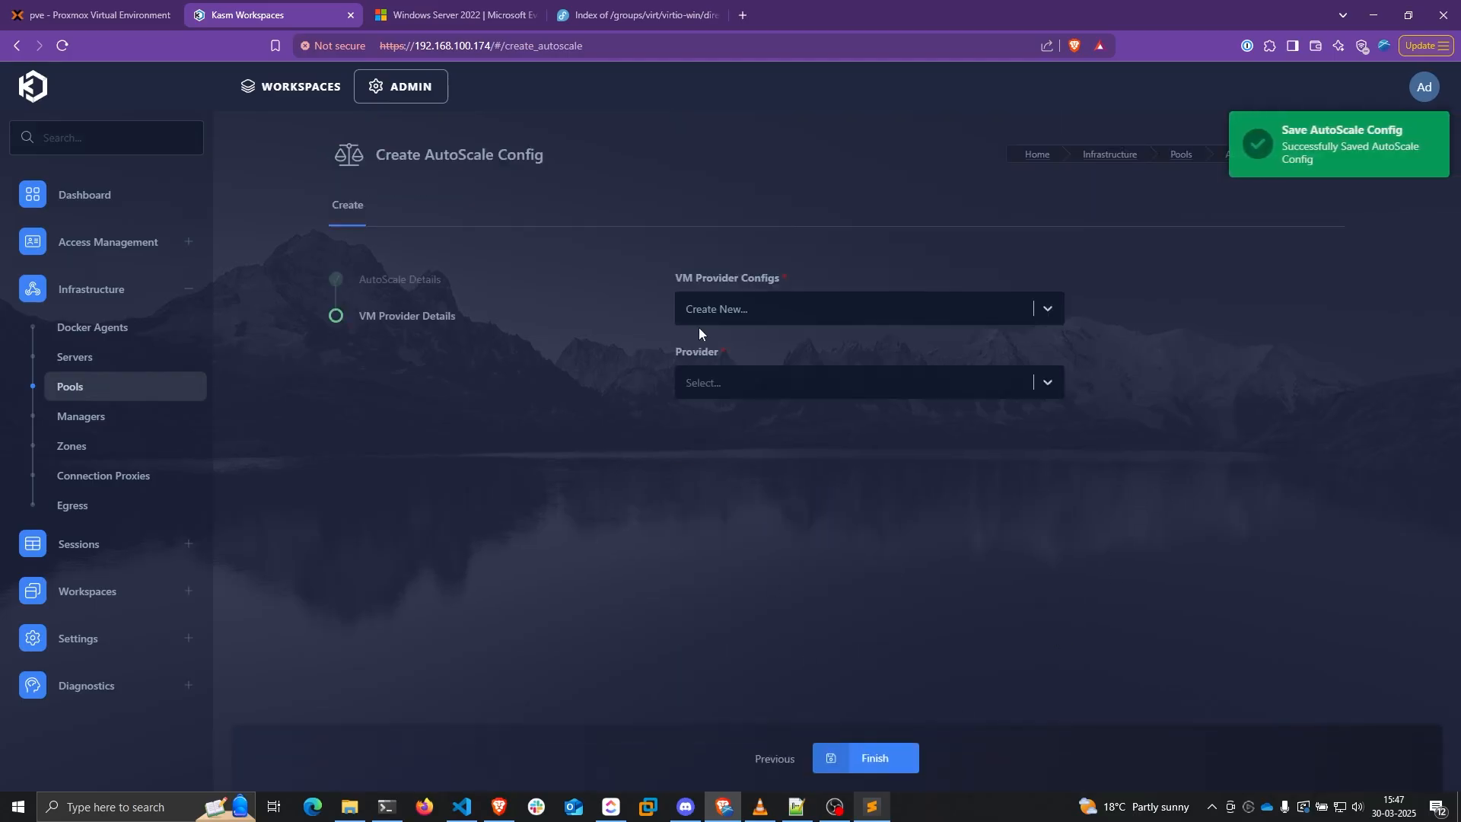
Choose the Proxmox provider, name it 'Proxmox Windows Config', and set Max Instances to 2
{"action": "left_click", "coordinate": [713, 382]}
{"action": "scroll", "coordinate": [761, 532], "scroll_direction": "down", "scroll_amount": 2}
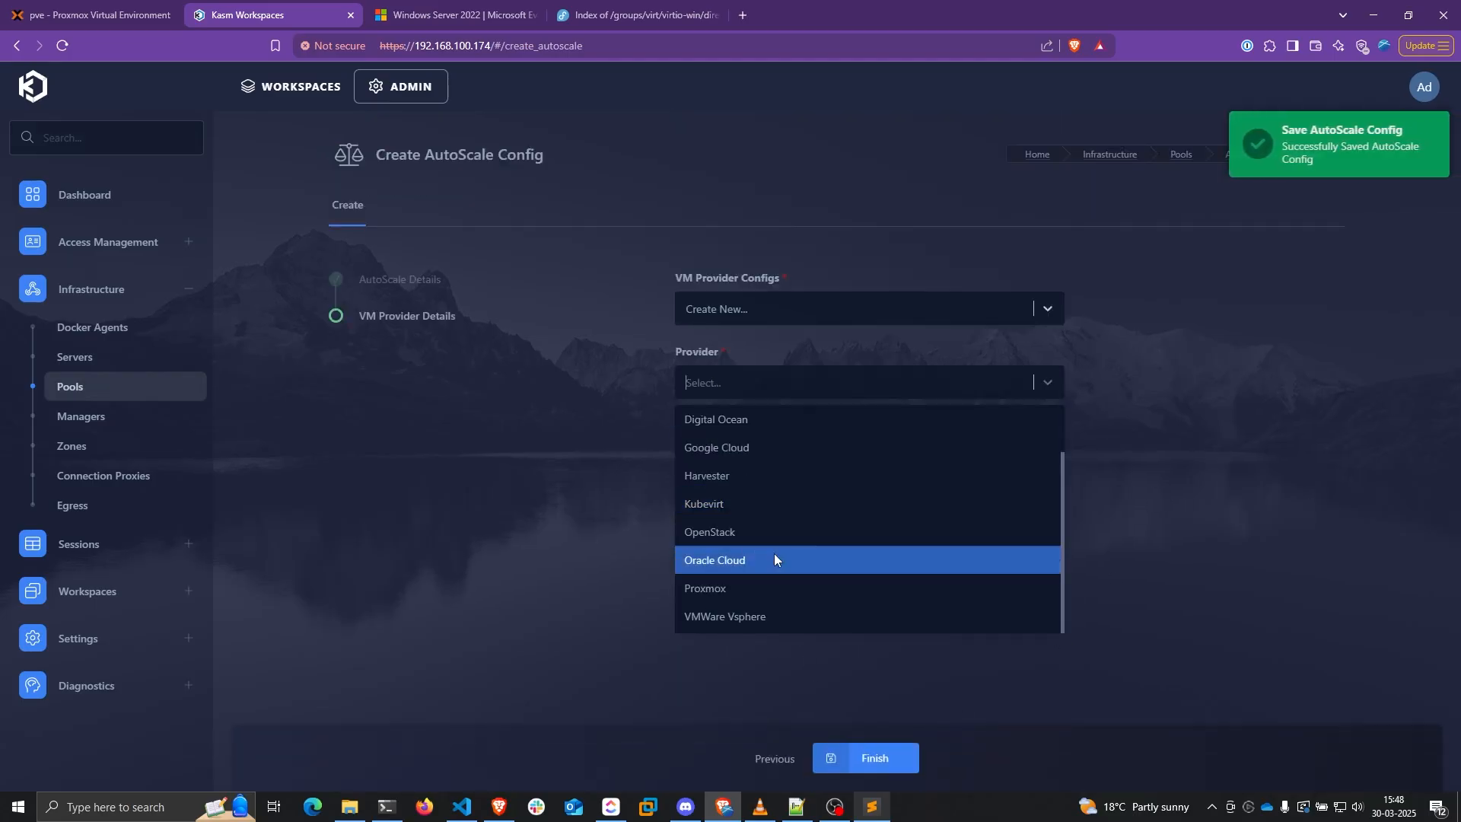
{"action": "left_click", "coordinate": [761, 591]}
{"action": "left_click", "coordinate": [732, 465]}
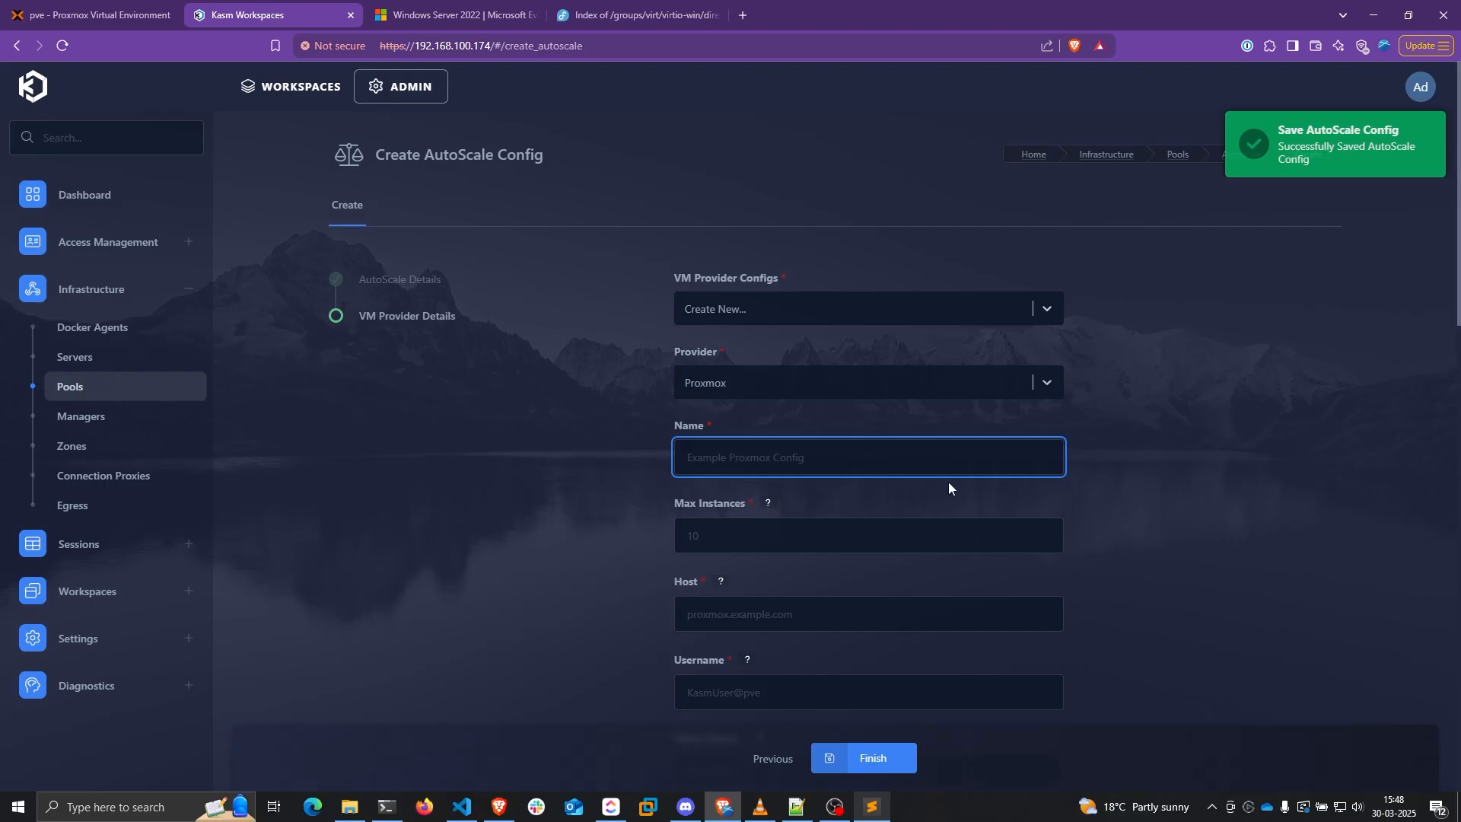
{"action": "type", "text": "Proxm"}
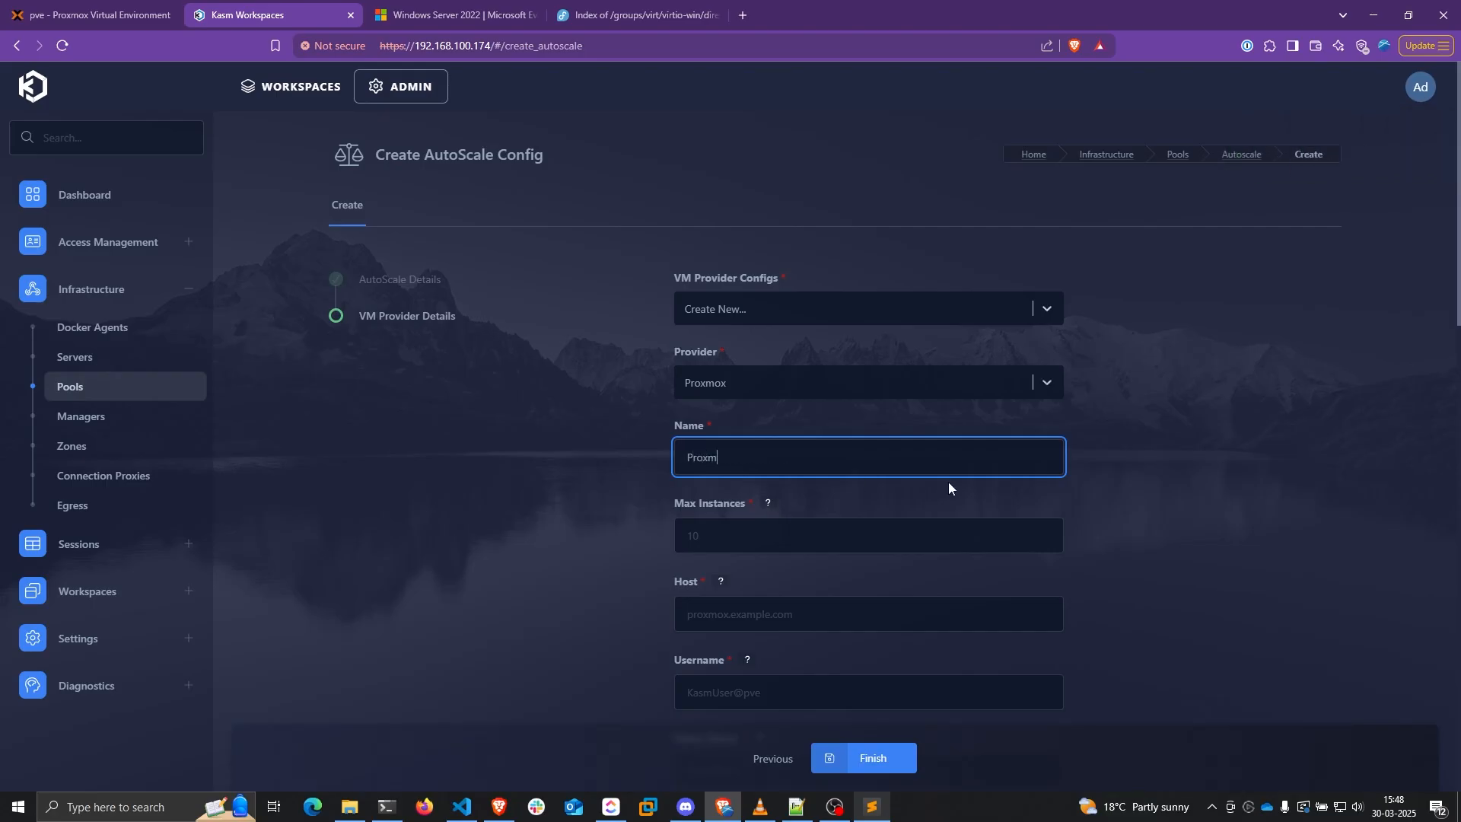
{"action": "type", "text": "ox Windows Config"}
{"action": "key", "text": "Tab"}
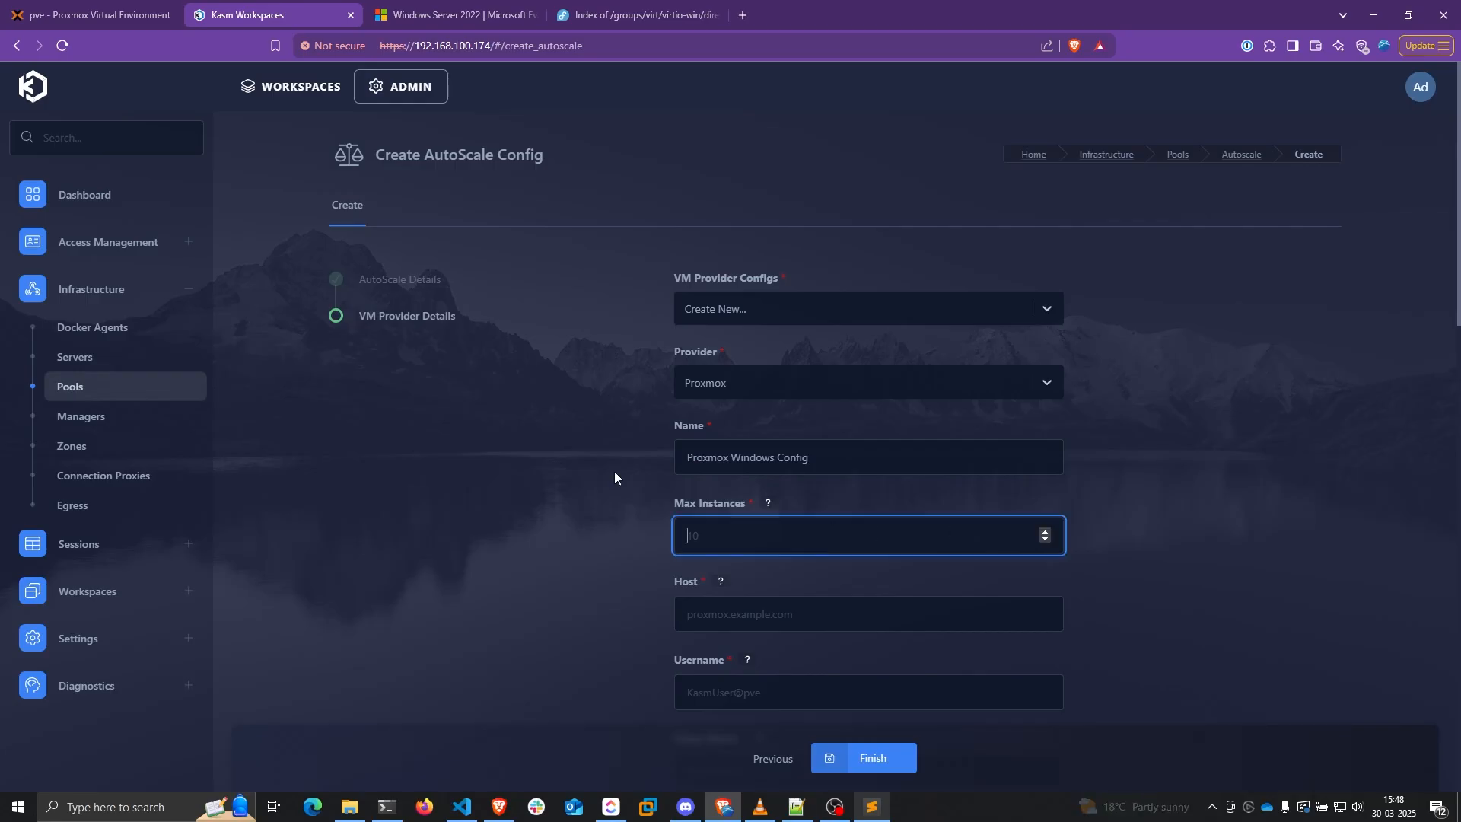
{"action": "type", "text": "5"}
Copy the Proxmox address 192.168.100.40:8006 into the Host field
{"action": "left_click", "coordinate": [734, 618]}
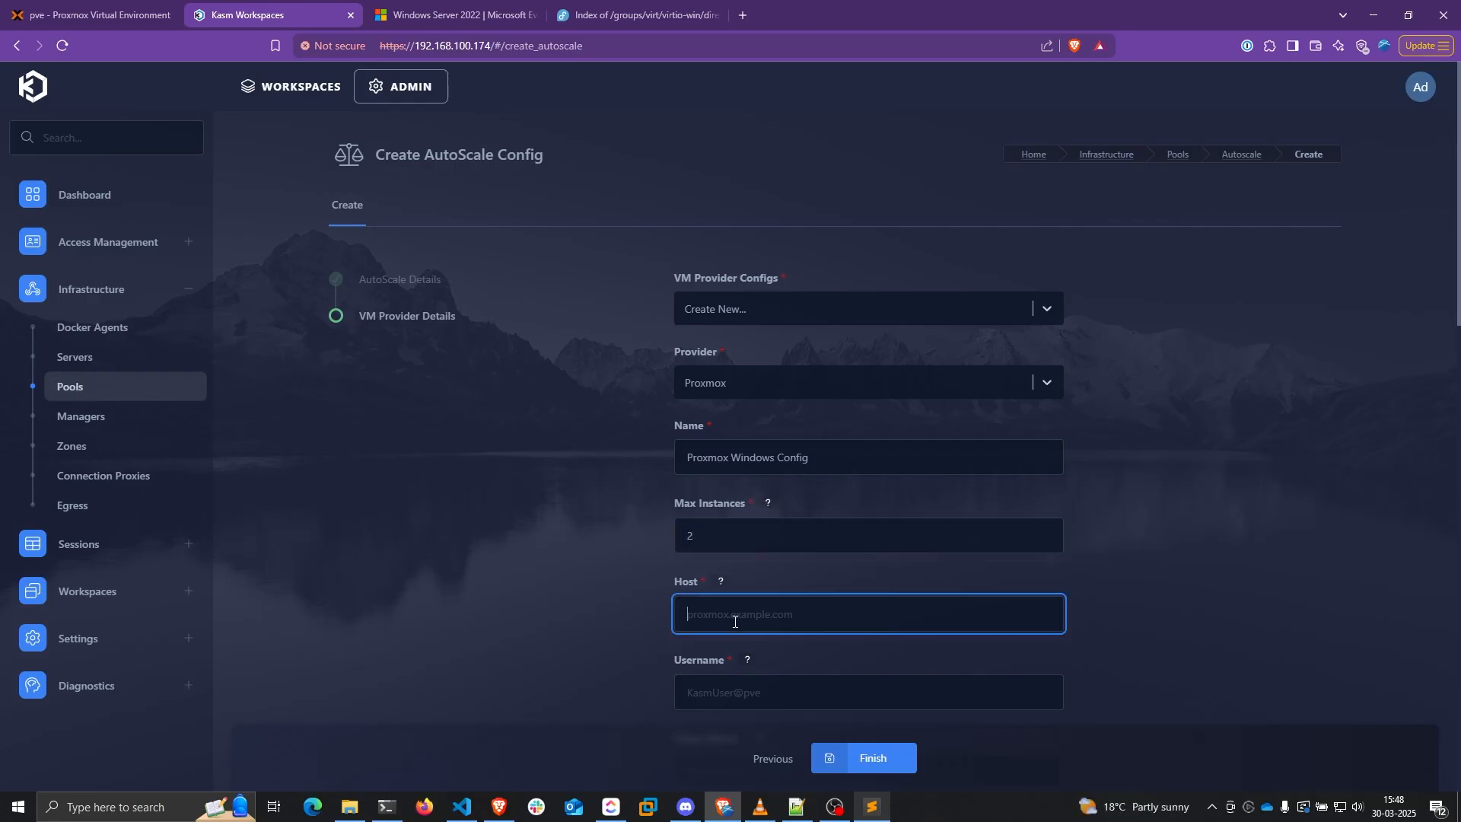
{"action": "left_click", "coordinate": [41, 6]}
{"action": "left_click_drag", "start_coordinate": [511, 47], "coordinate": [417, 53]}
{"action": "key", "text": "ctrl+c"}
{"action": "left_click", "coordinate": [303, 15]}
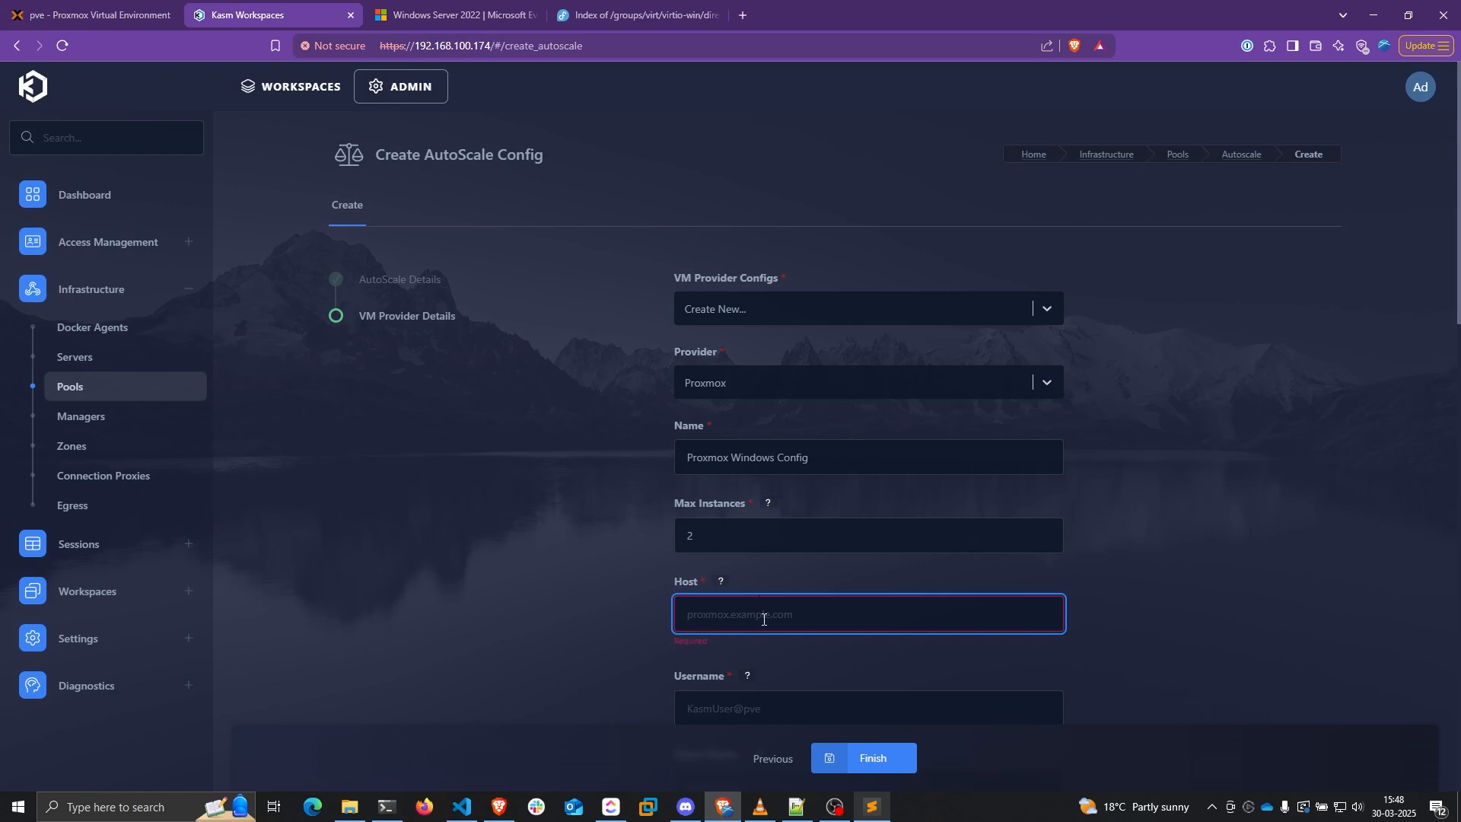
{"action": "key", "text": "ctrl+v"}
{"action": "scroll", "coordinate": [496, 422], "scroll_direction": "down", "scroll_amount": 5}
{"action": "left_click", "coordinate": [723, 457]}
Copy the autoscale user's login name from Proxmox Users into Kasm's Username field
{"action": "left_click", "coordinate": [99, 13]}
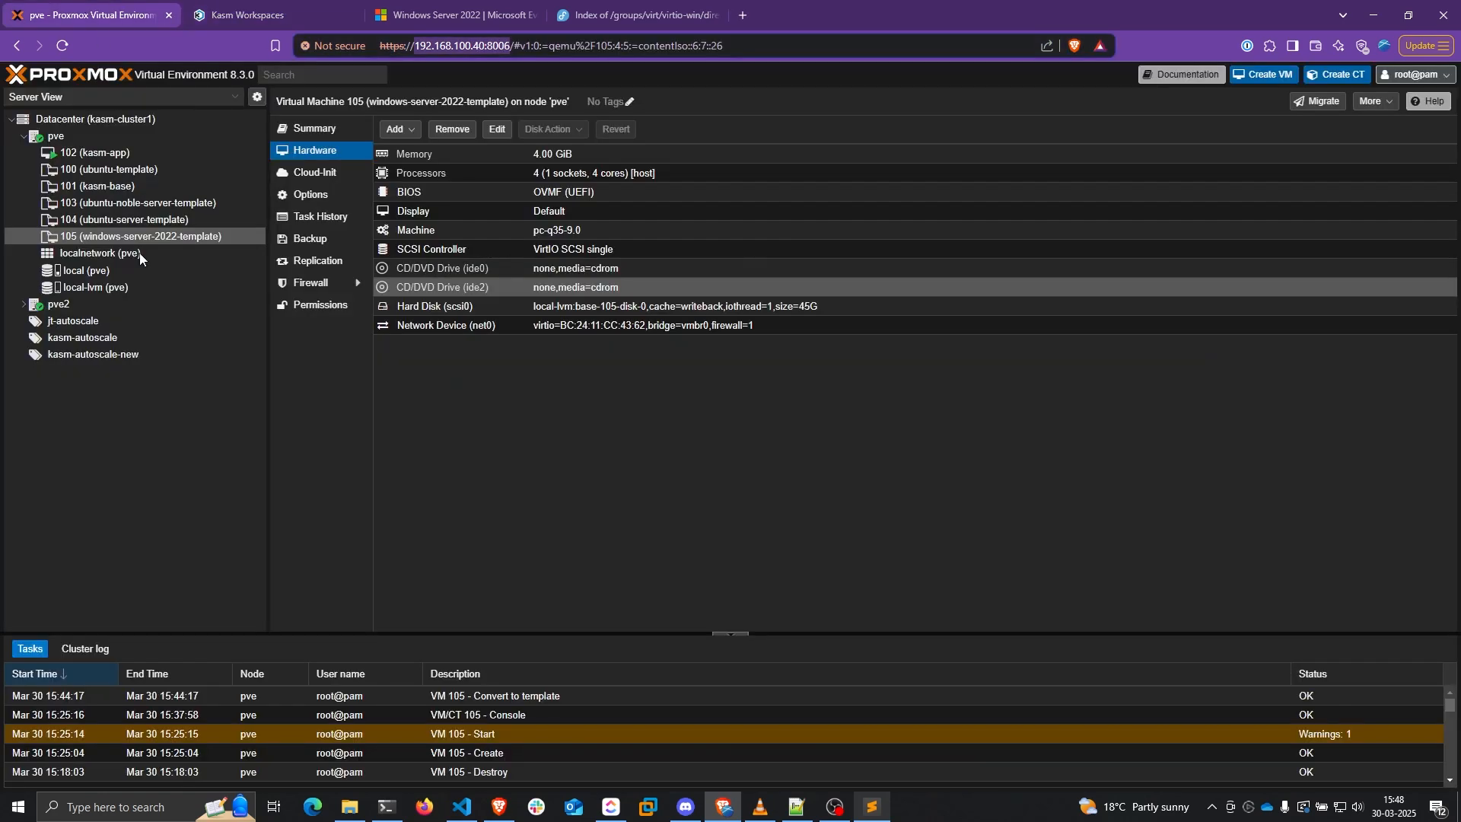
{"action": "left_click", "coordinate": [91, 119]}
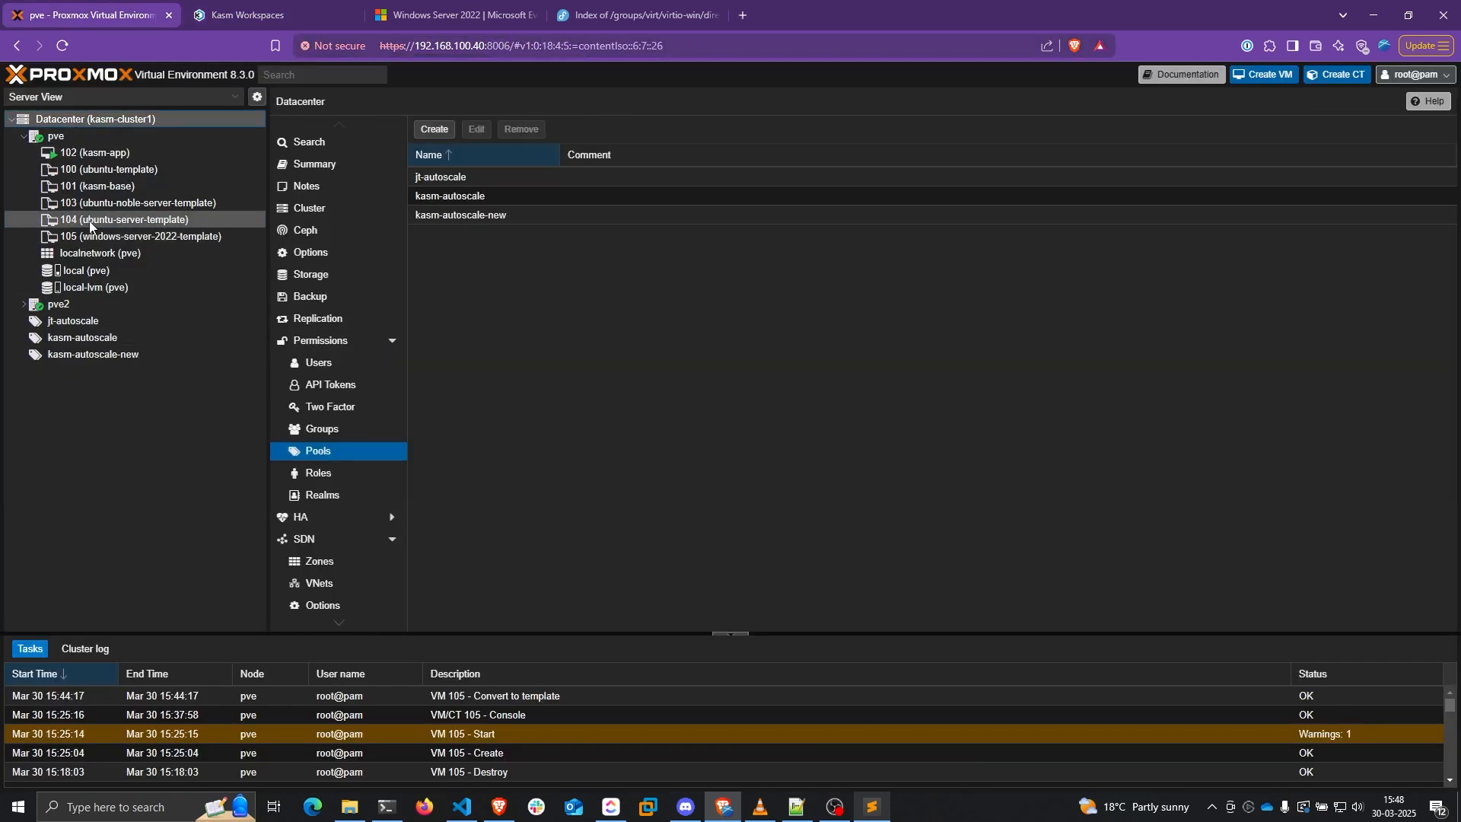
{"action": "left_click", "coordinate": [321, 366]}
{"action": "double_click", "coordinate": [492, 217]}
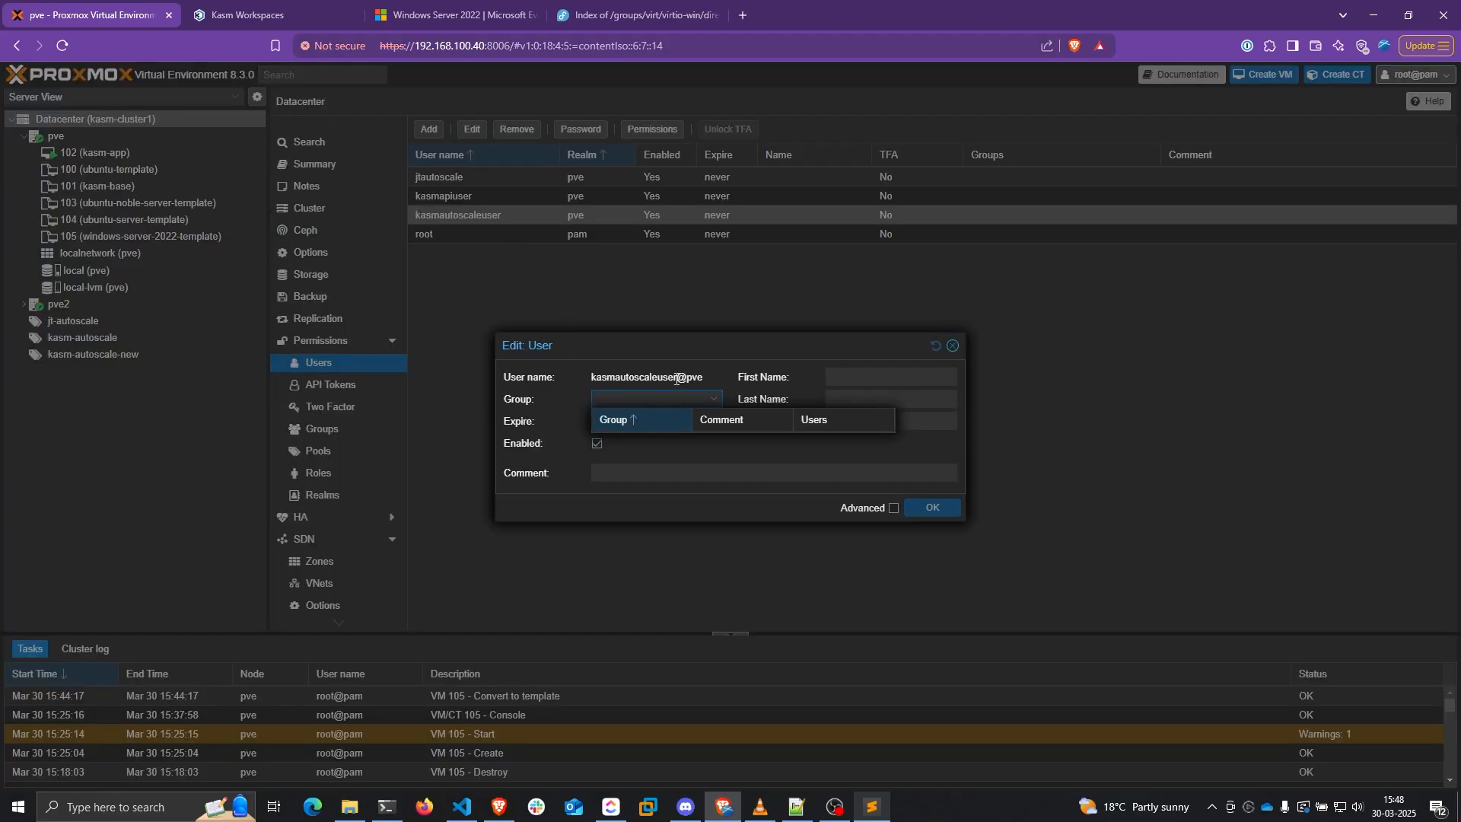
{"action": "left_click_drag", "start_coordinate": [704, 378], "coordinate": [588, 376]}
{"action": "key", "text": "ctrl+c"}
{"action": "left_click", "coordinate": [248, 15]}
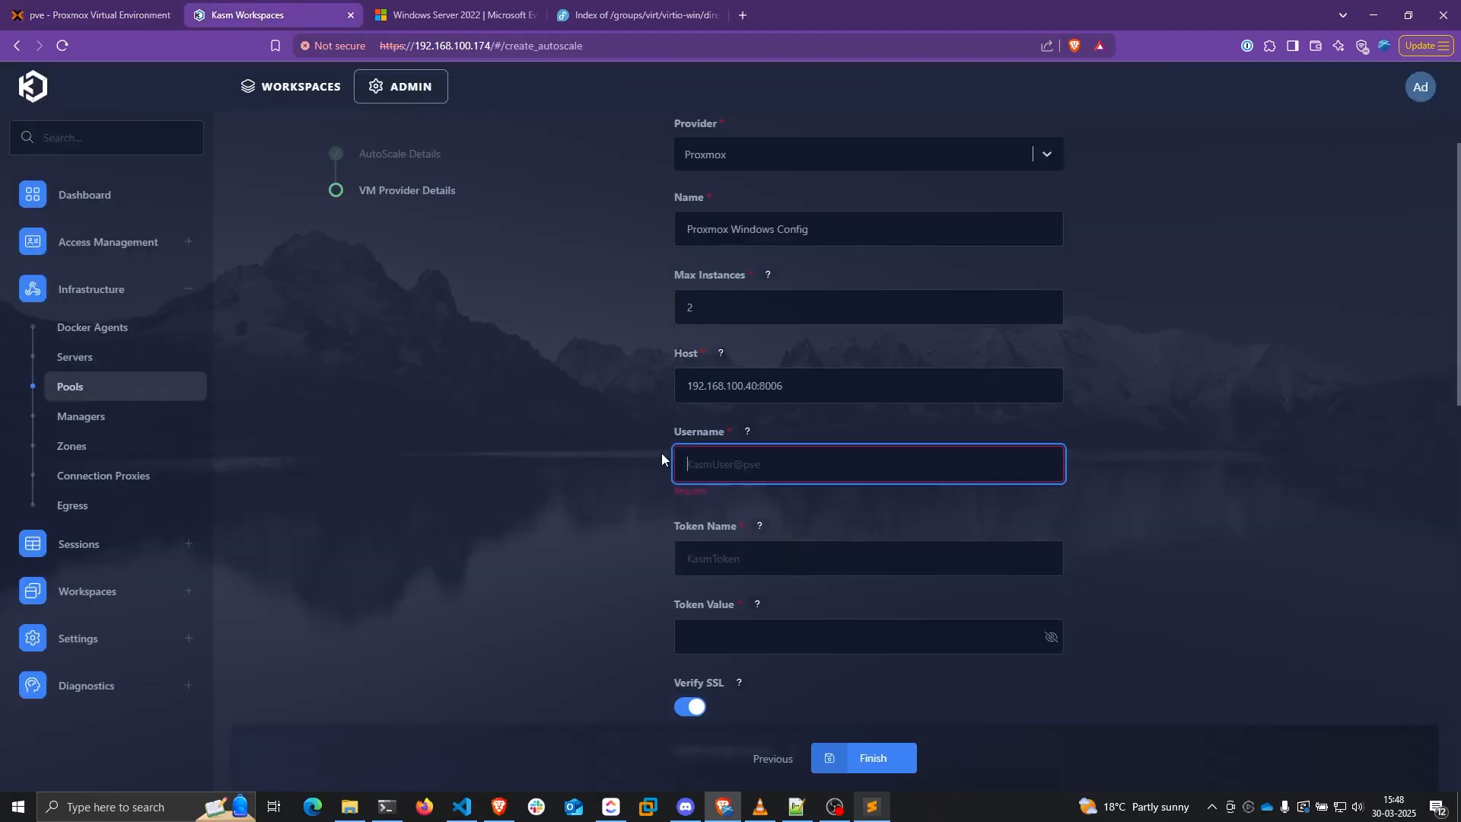
{"action": "key", "text": "ctrl+v"}
{"action": "key", "text": "Tab"}
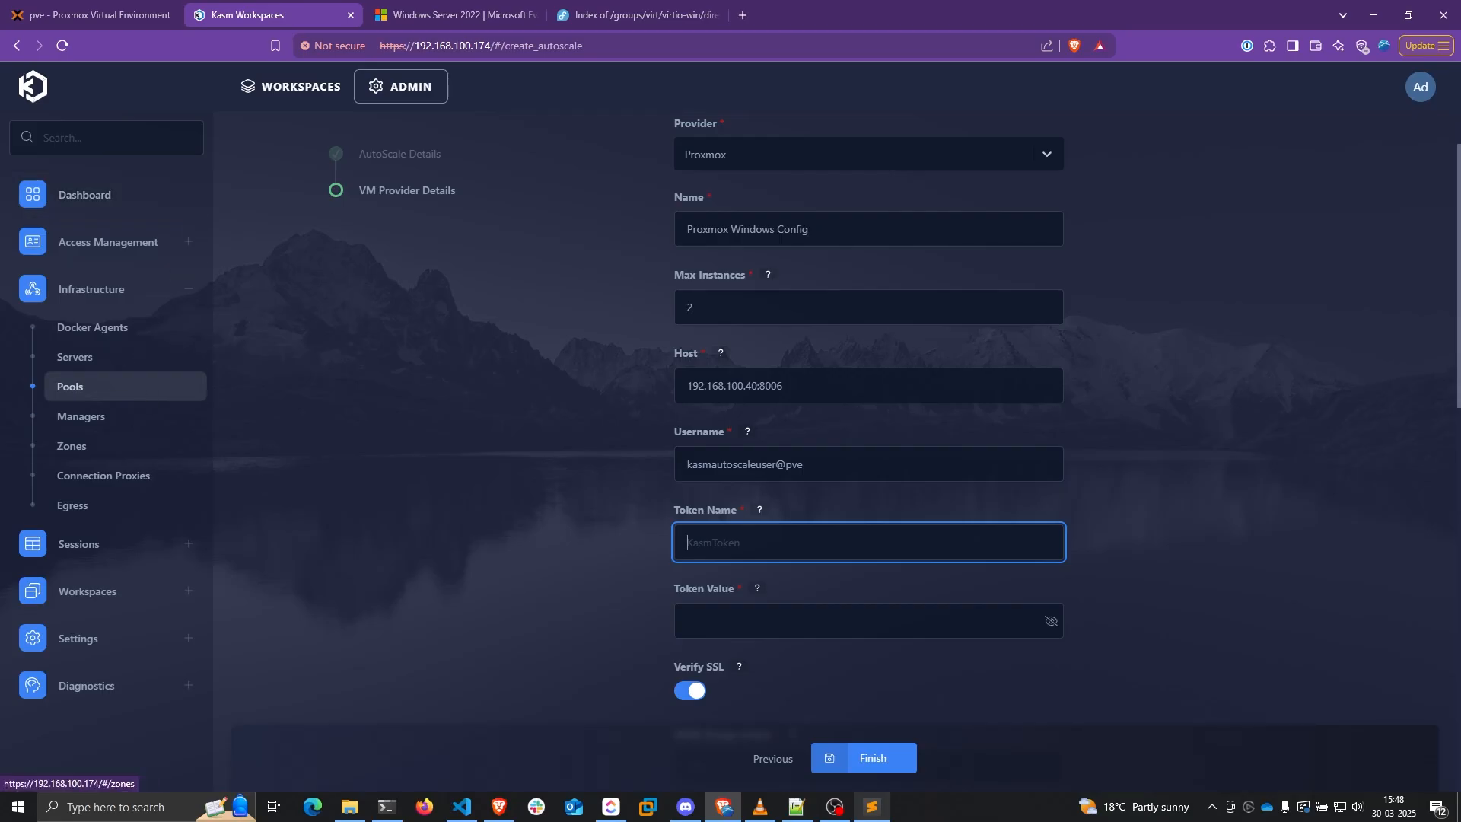
{"action": "key", "text": "alt+Tab"}
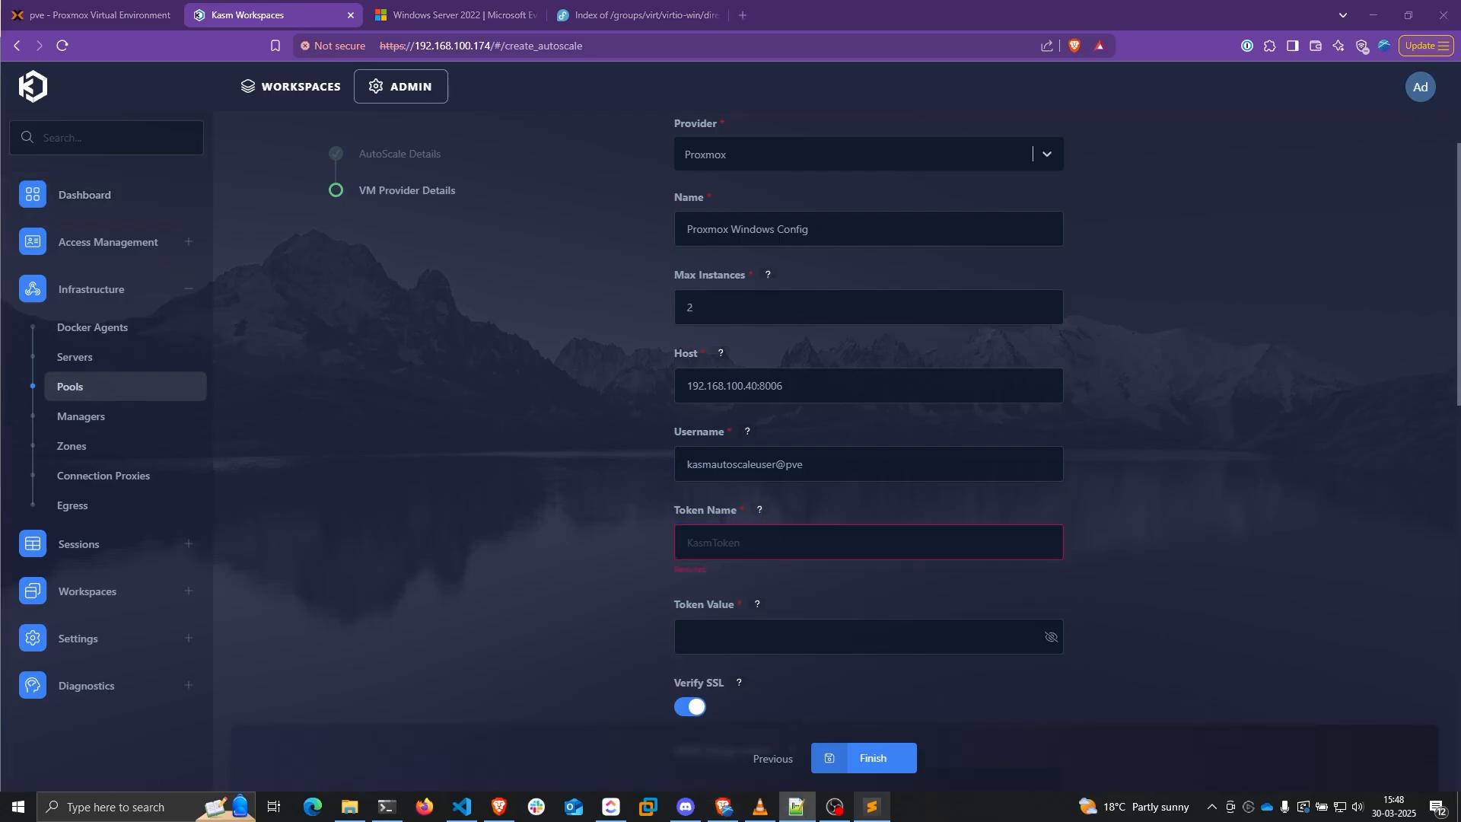
{"action": "left_click", "coordinate": [715, 550]}
{"action": "key", "text": "ctrl+v"}
Open the autoscale user's token details from Proxmox's API Tokens list
{"action": "left_click", "coordinate": [49, 9]}
{"action": "left_click", "coordinate": [426, 413]}
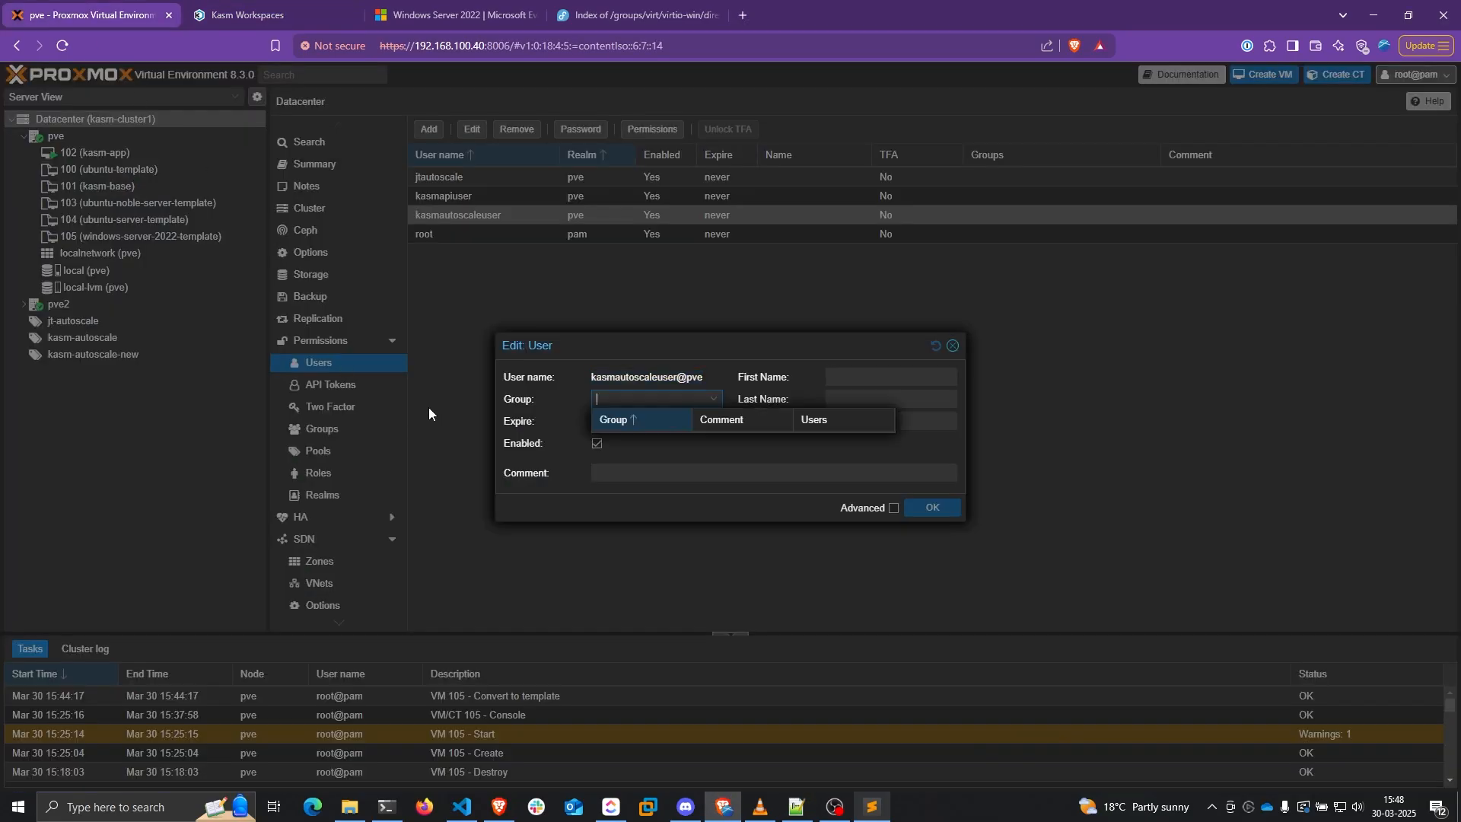
{"action": "left_click", "coordinate": [953, 346]}
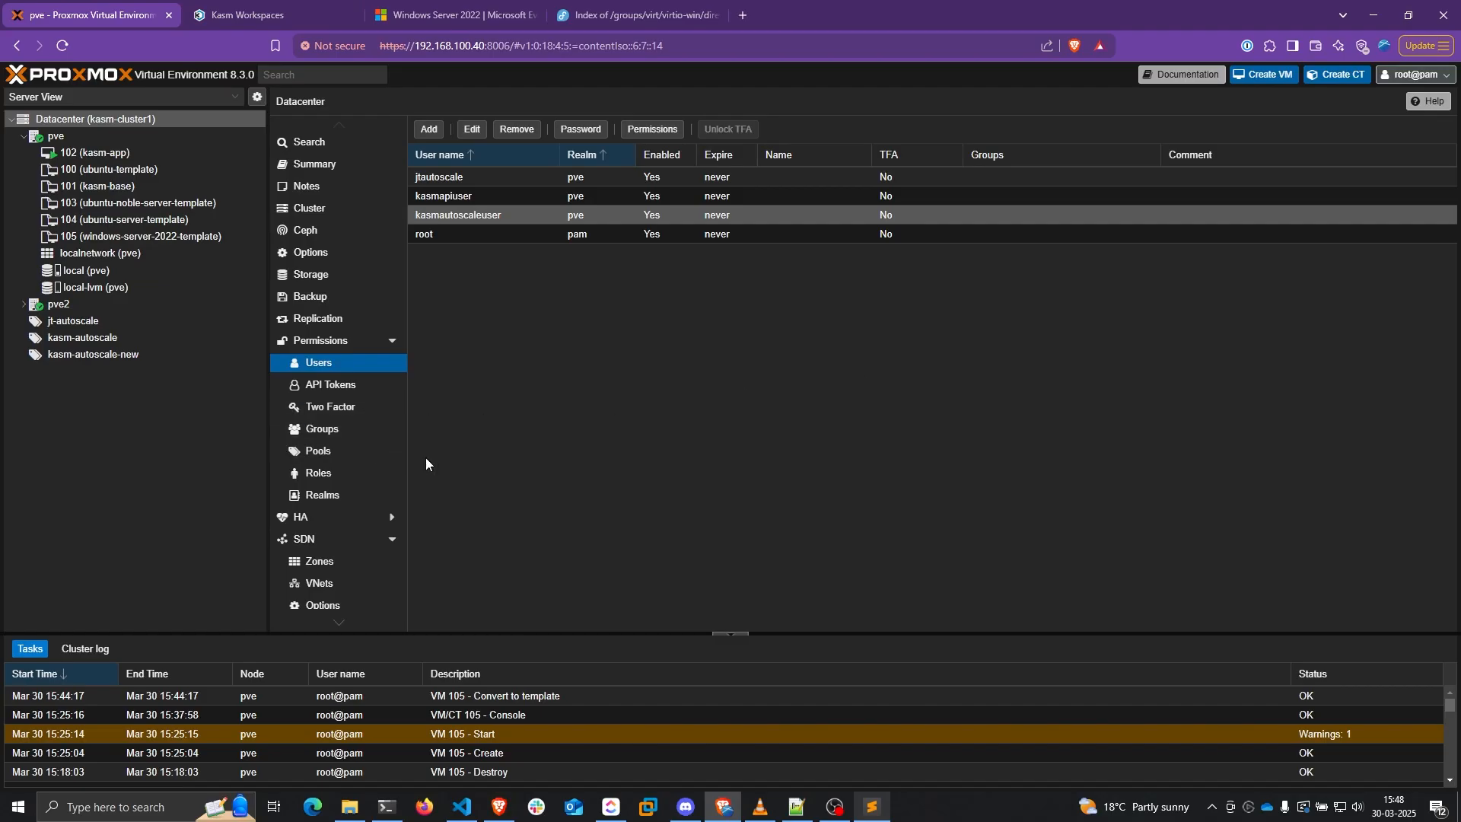
{"action": "left_click", "coordinate": [343, 388]}
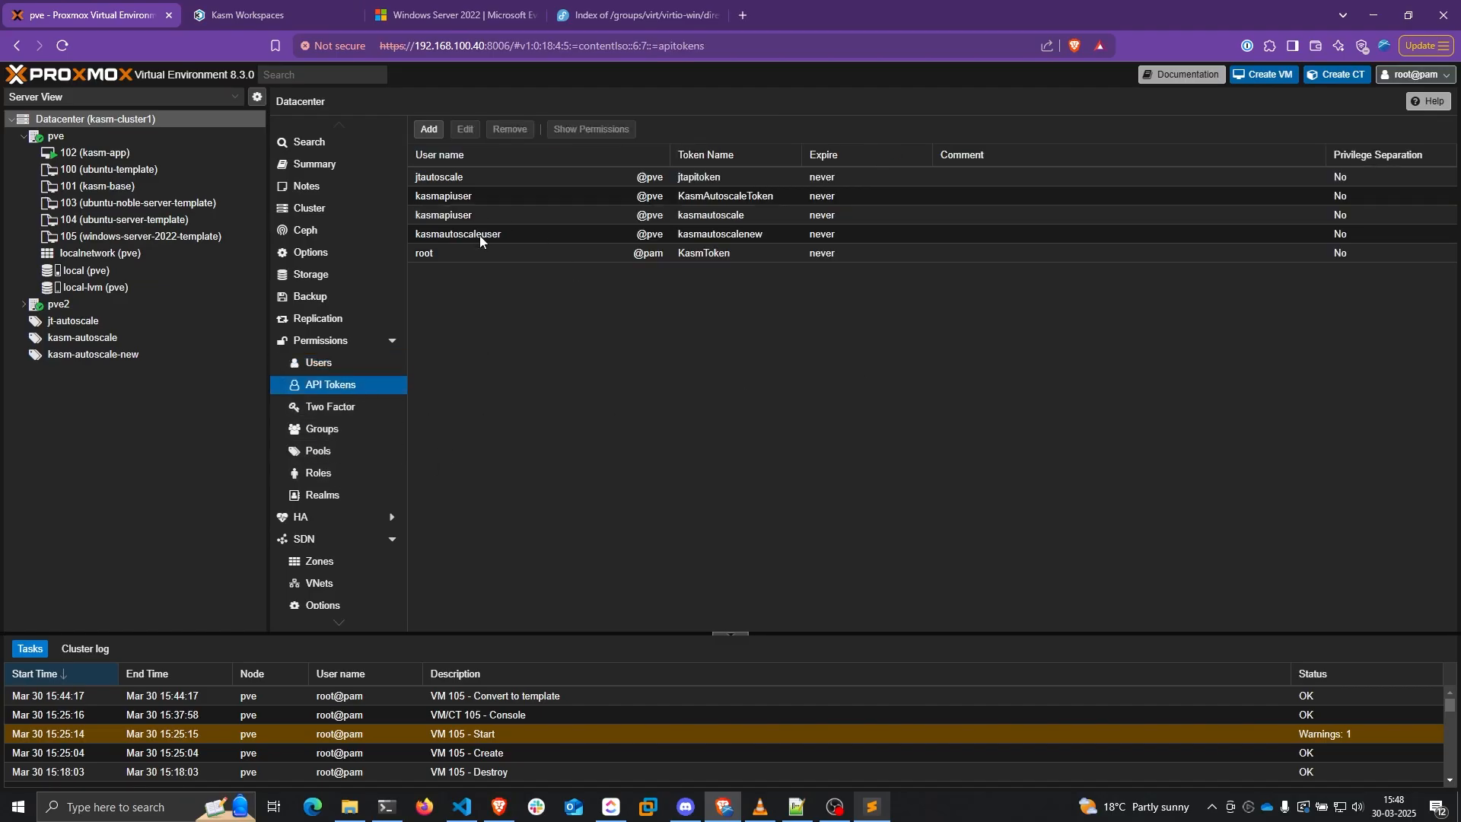
{"action": "left_click", "coordinate": [499, 235]}
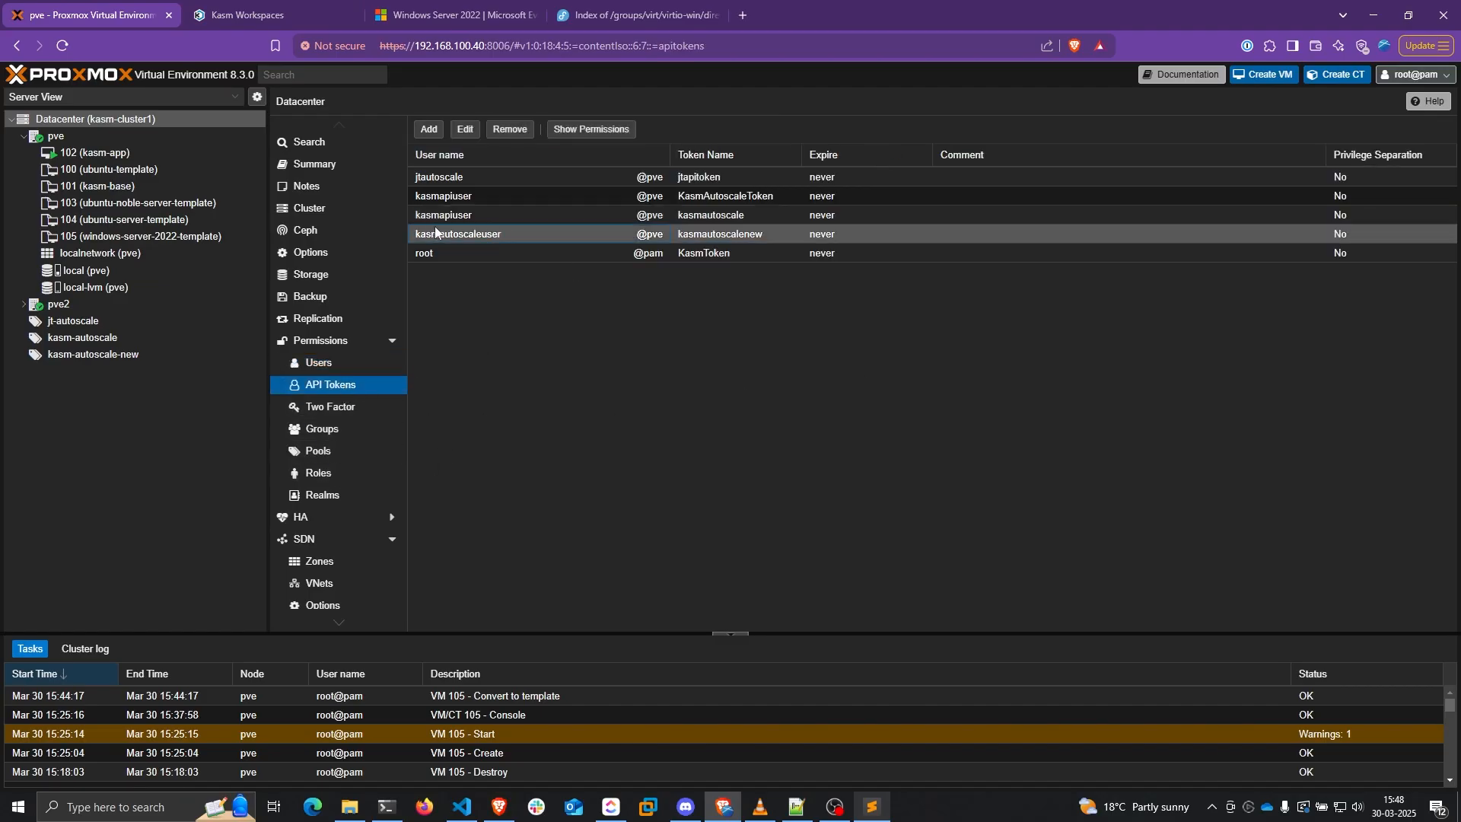
{"action": "double_click", "coordinate": [515, 228]}
Fill in token name kasmautoscalenew and paste the saved API token secret
{"action": "double_click", "coordinate": [658, 417]}
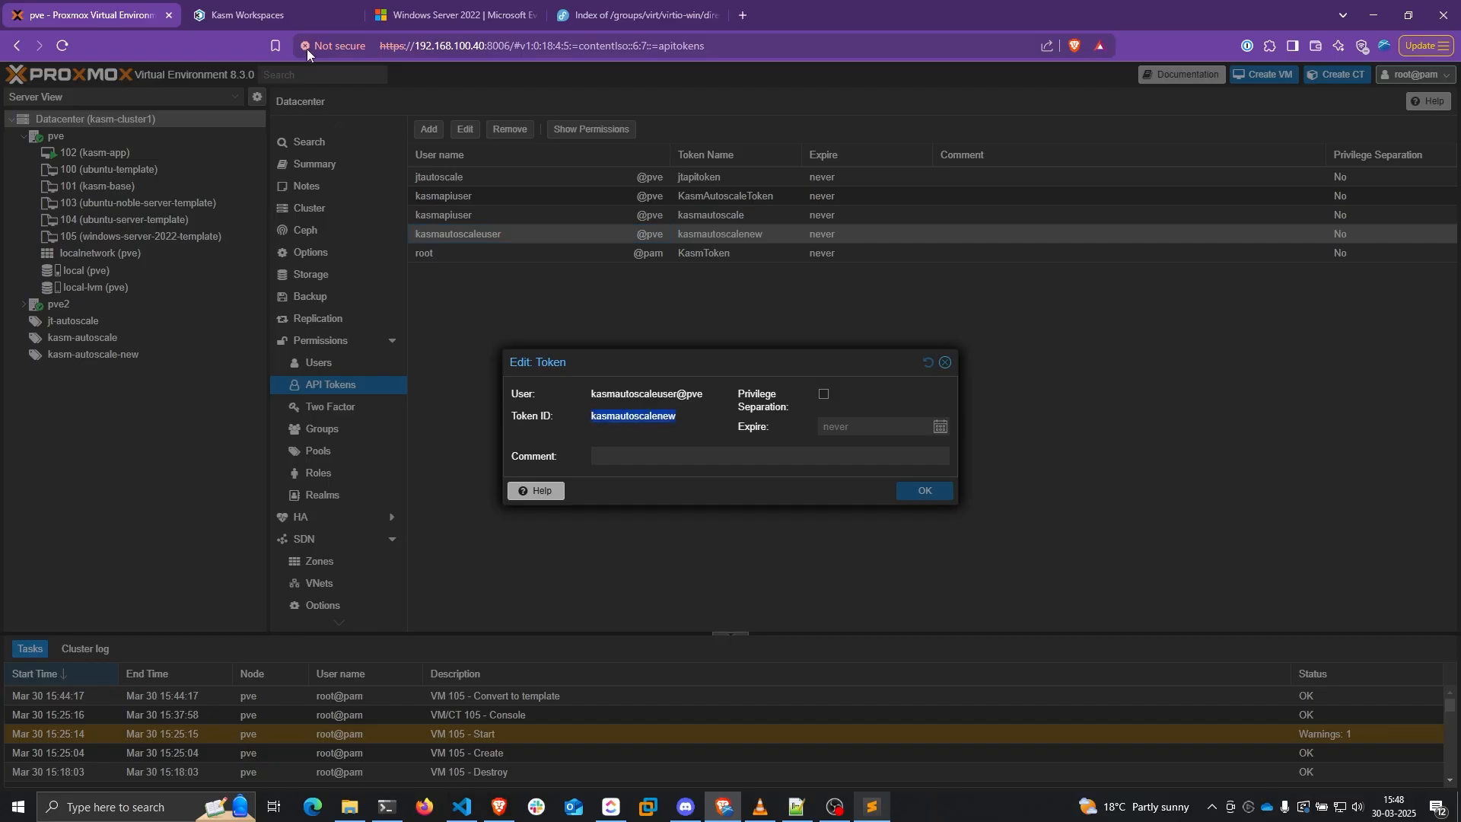
{"action": "left_click", "coordinate": [255, 14]}
{"action": "scroll", "coordinate": [1171, 511], "scroll_direction": "down", "scroll_amount": 2}
{"action": "left_click", "coordinate": [722, 454]}
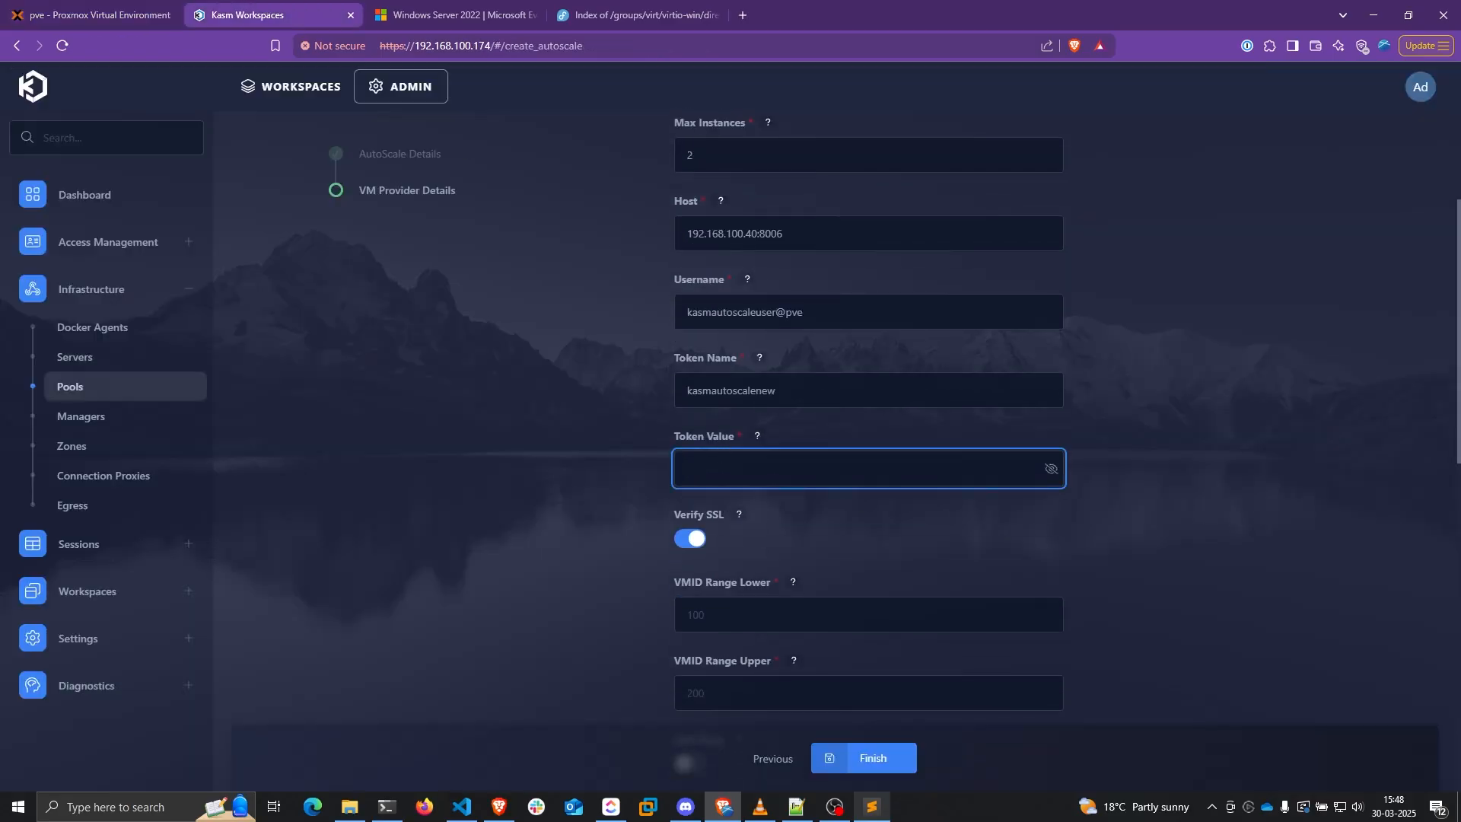
{"action": "key", "text": "alt+Tab"}
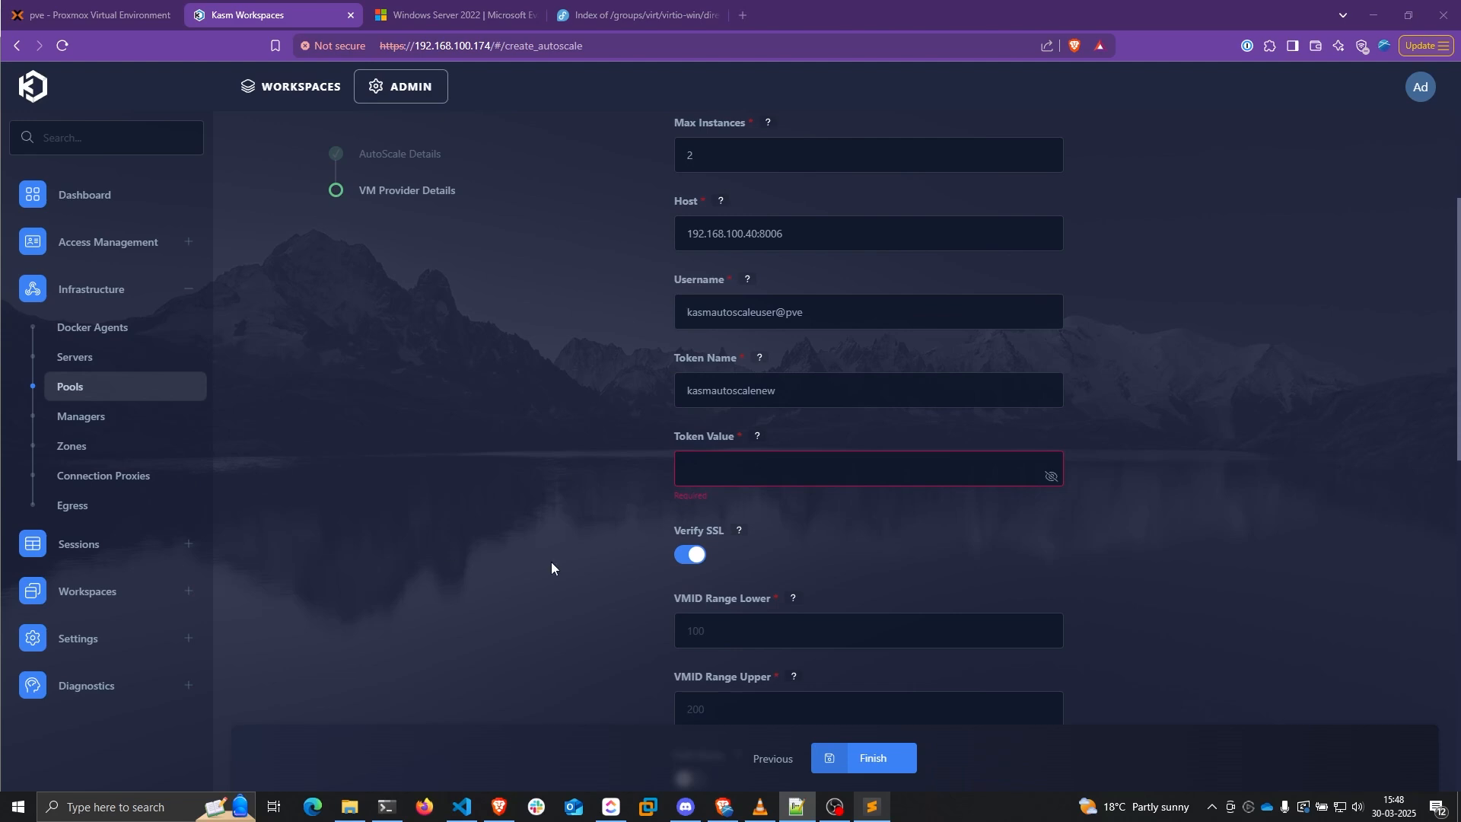
{"action": "left_click", "coordinate": [797, 479]}
{"action": "key", "text": "ctrl+v"}
{"action": "left_click", "coordinate": [418, 445]}
{"action": "scroll", "coordinate": [569, 476], "scroll_direction": "down", "scroll_amount": 3}
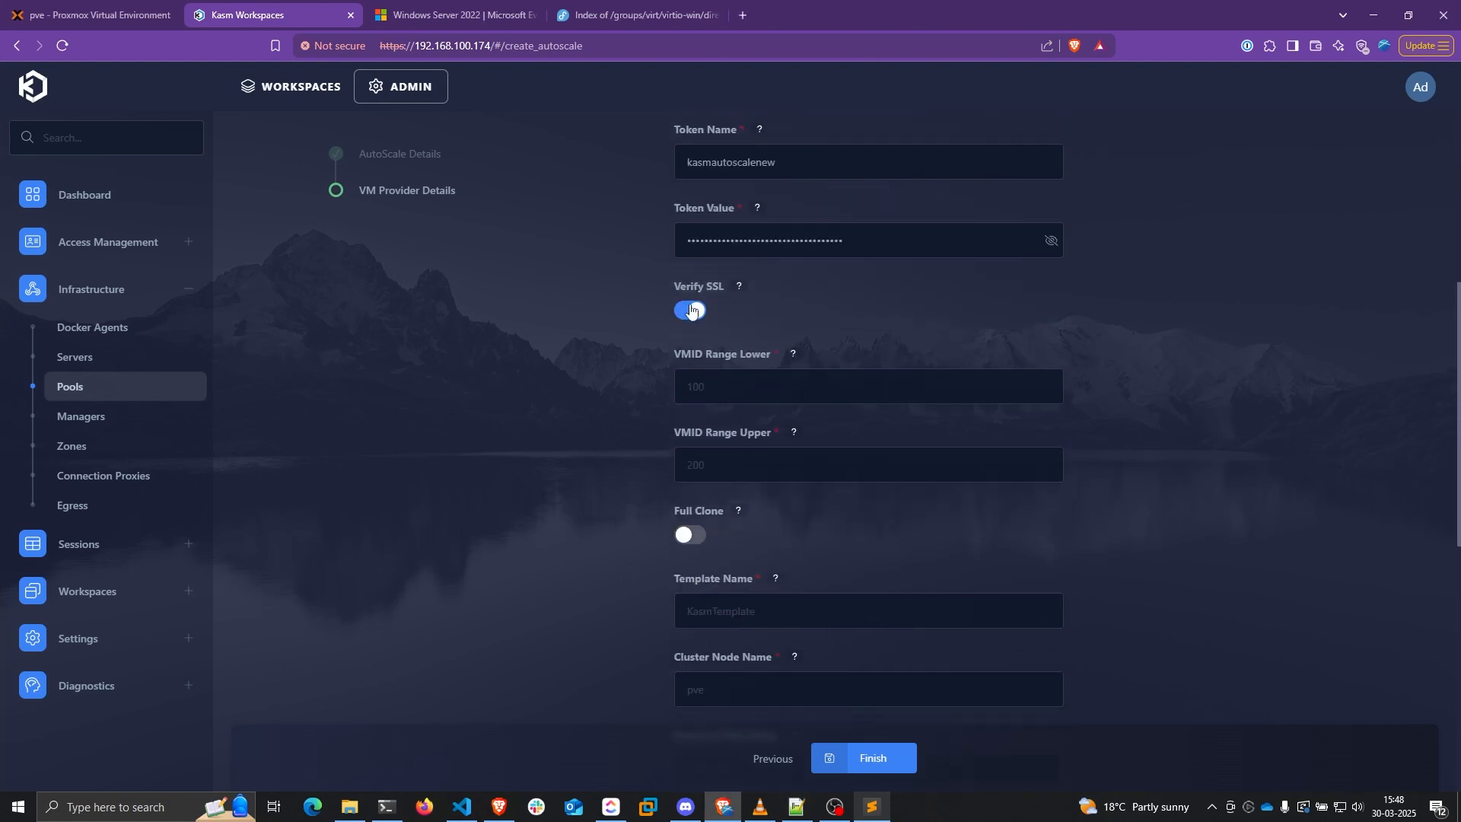
Read the SSL verification help and switch Verify SSL off
{"action": "left_click", "coordinate": [738, 286]}
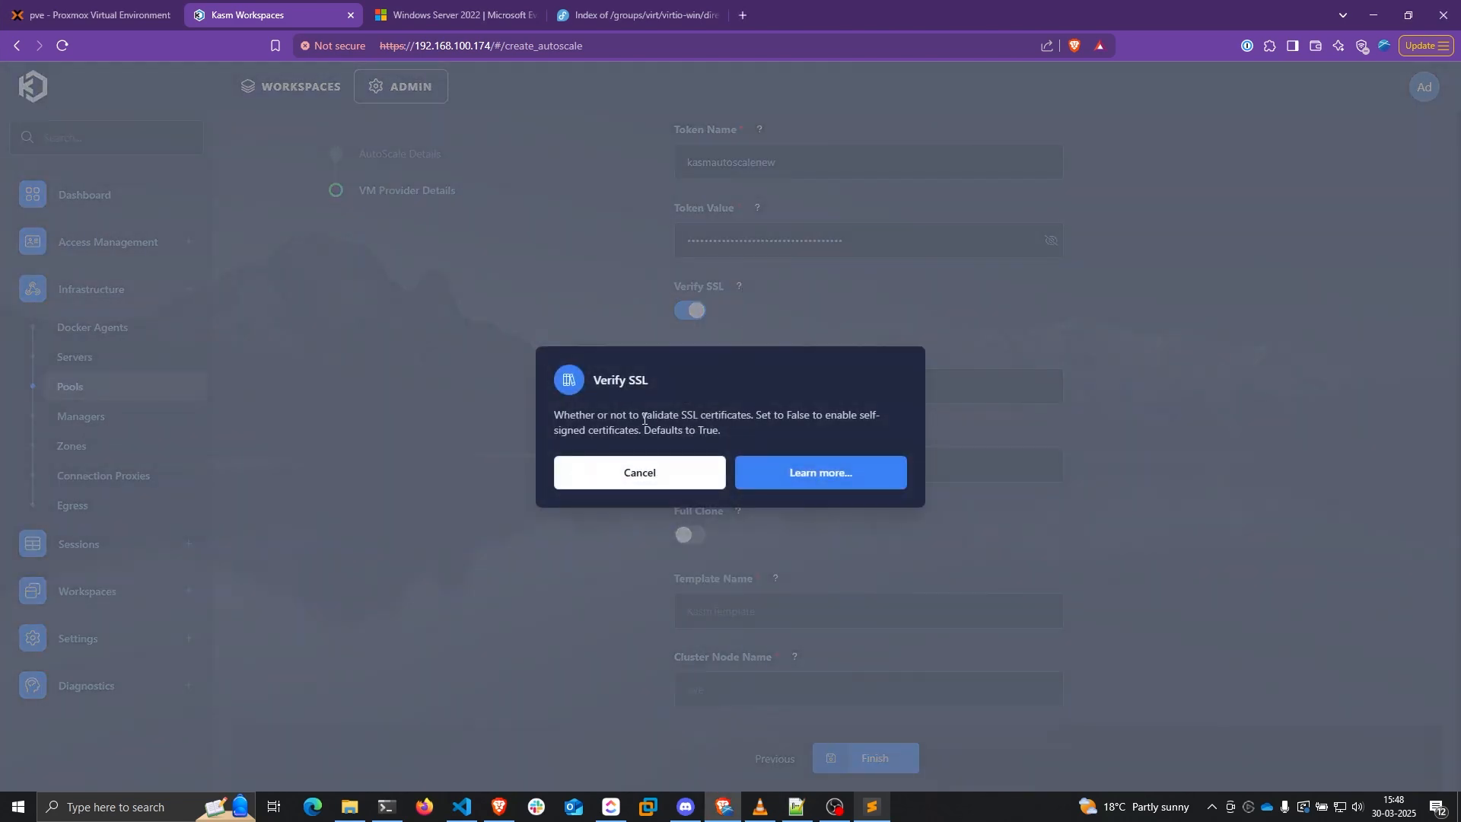
{"action": "left_click_drag", "start_coordinate": [643, 418], "coordinate": [749, 413]}
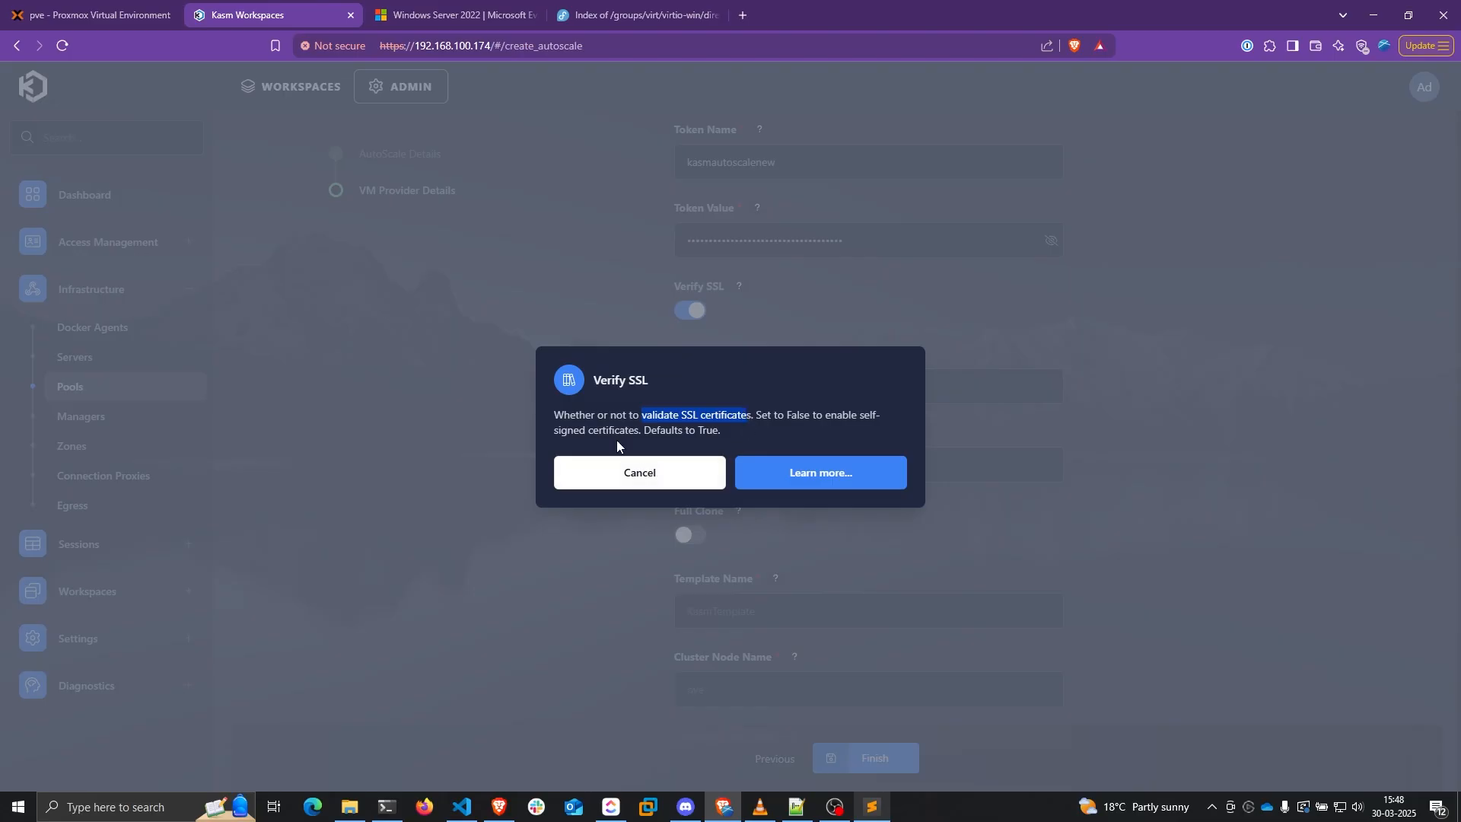
{"action": "left_click", "coordinate": [682, 471]}
{"action": "left_click", "coordinate": [690, 310]}
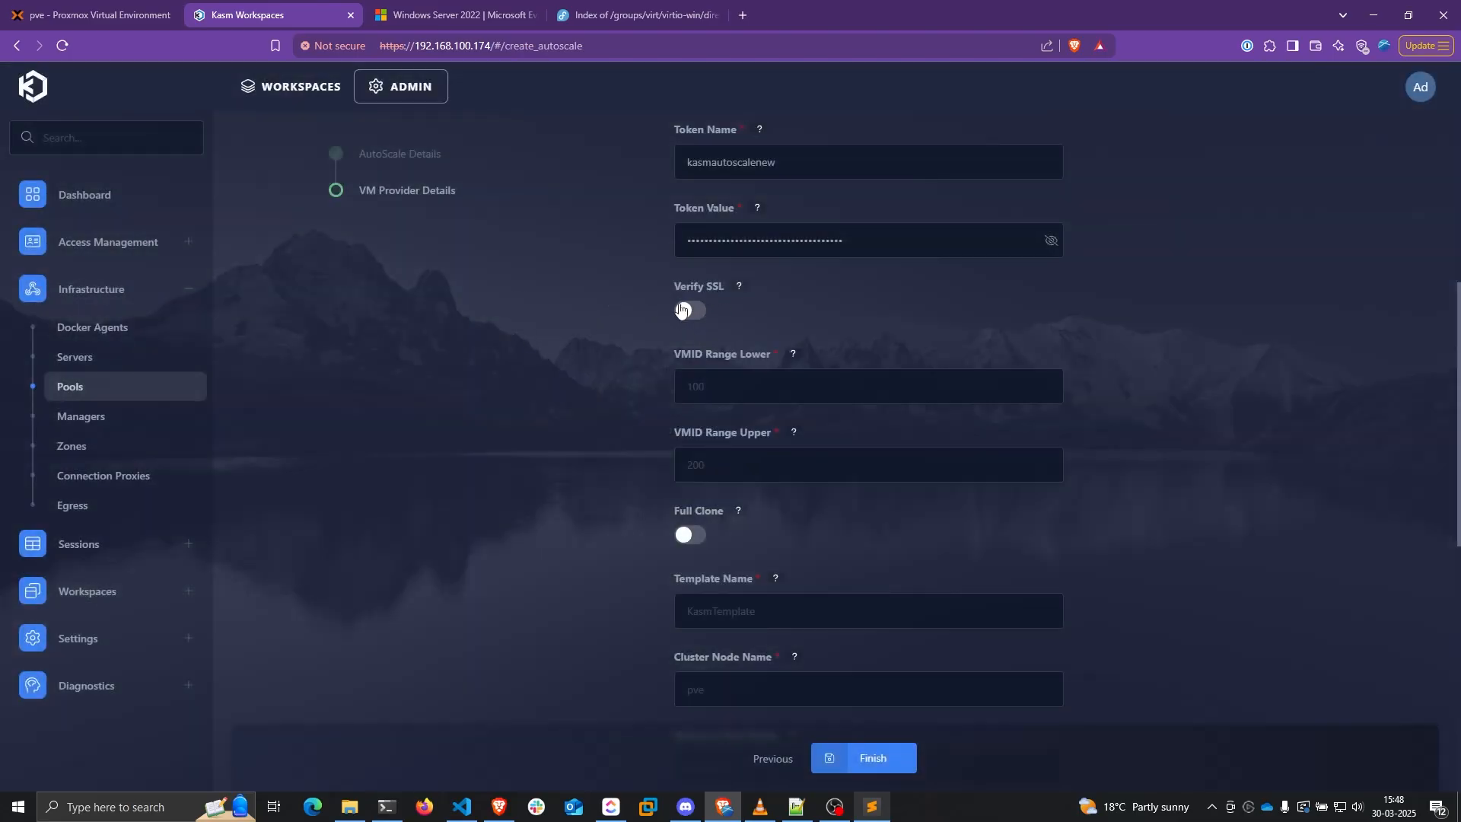
Set the VMID range lower bound to 2000 and upper bound to 3000
{"action": "left_click", "coordinate": [718, 376]}
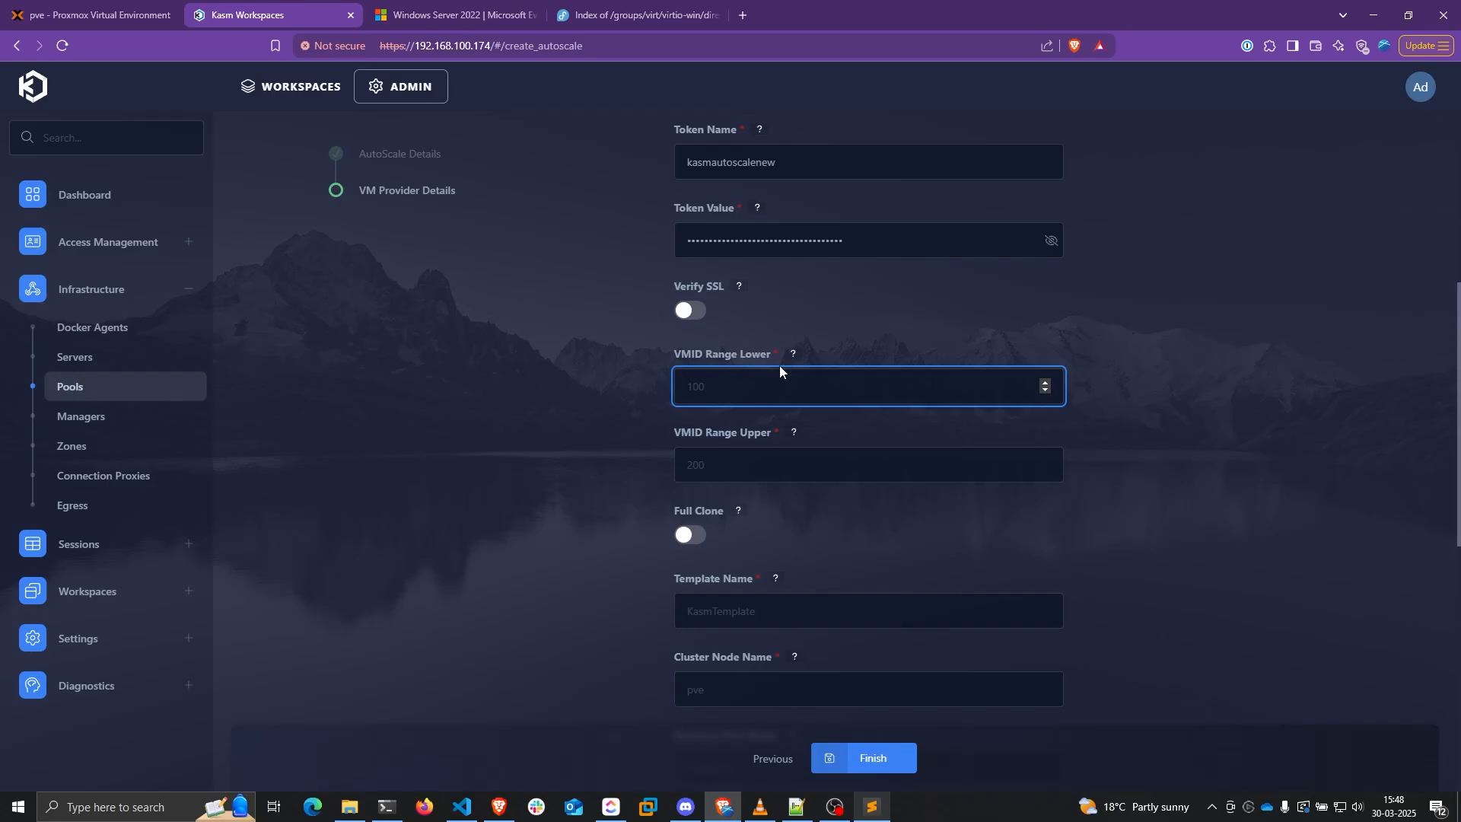
{"action": "type", "text": "2000"}
{"action": "left_click", "coordinate": [723, 457]}
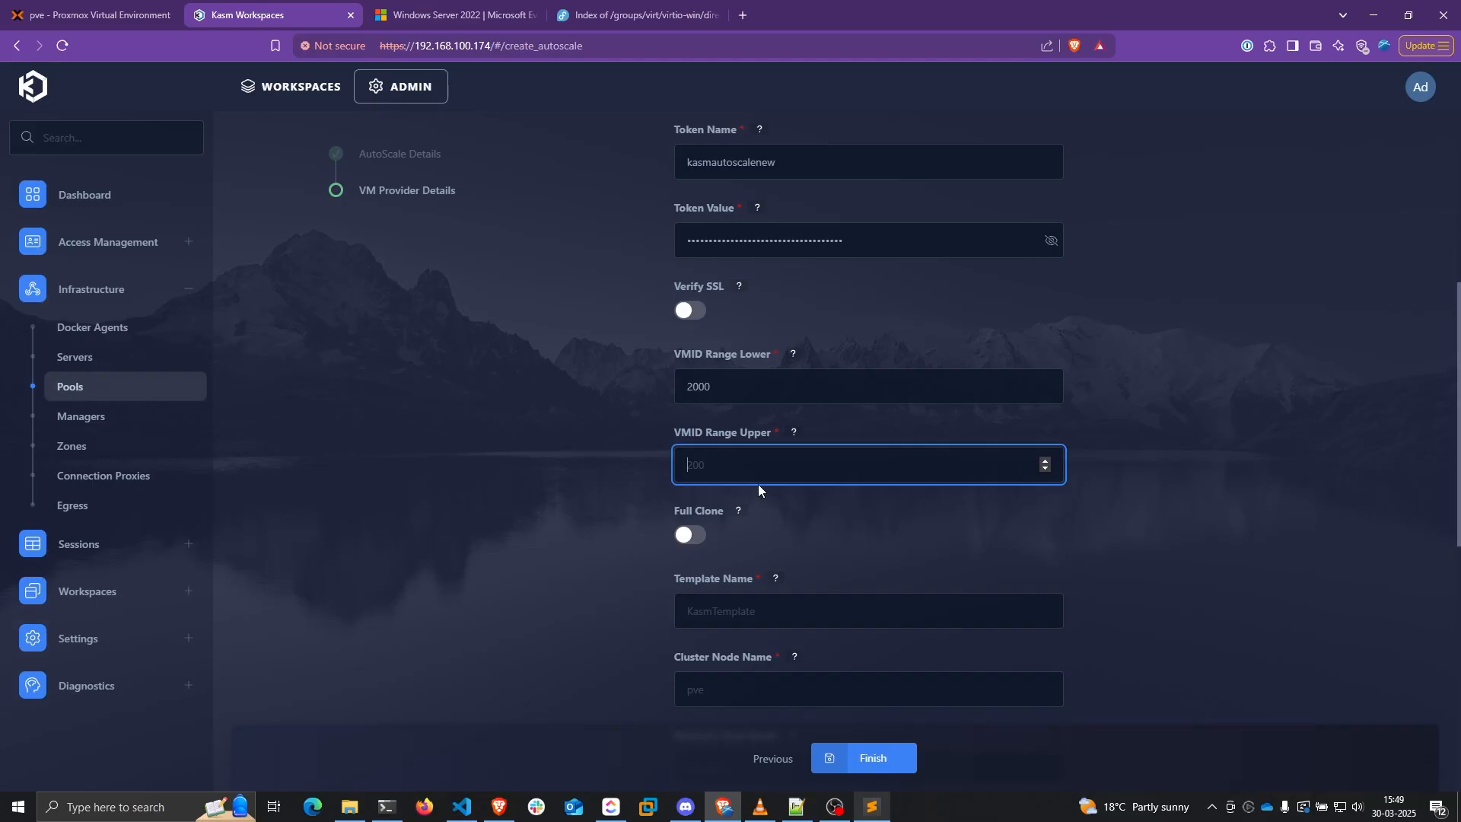
{"action": "type", "text": "3000"}
{"action": "left_click", "coordinate": [583, 466]}
{"action": "scroll", "coordinate": [564, 449], "scroll_direction": "down", "scroll_amount": 3}
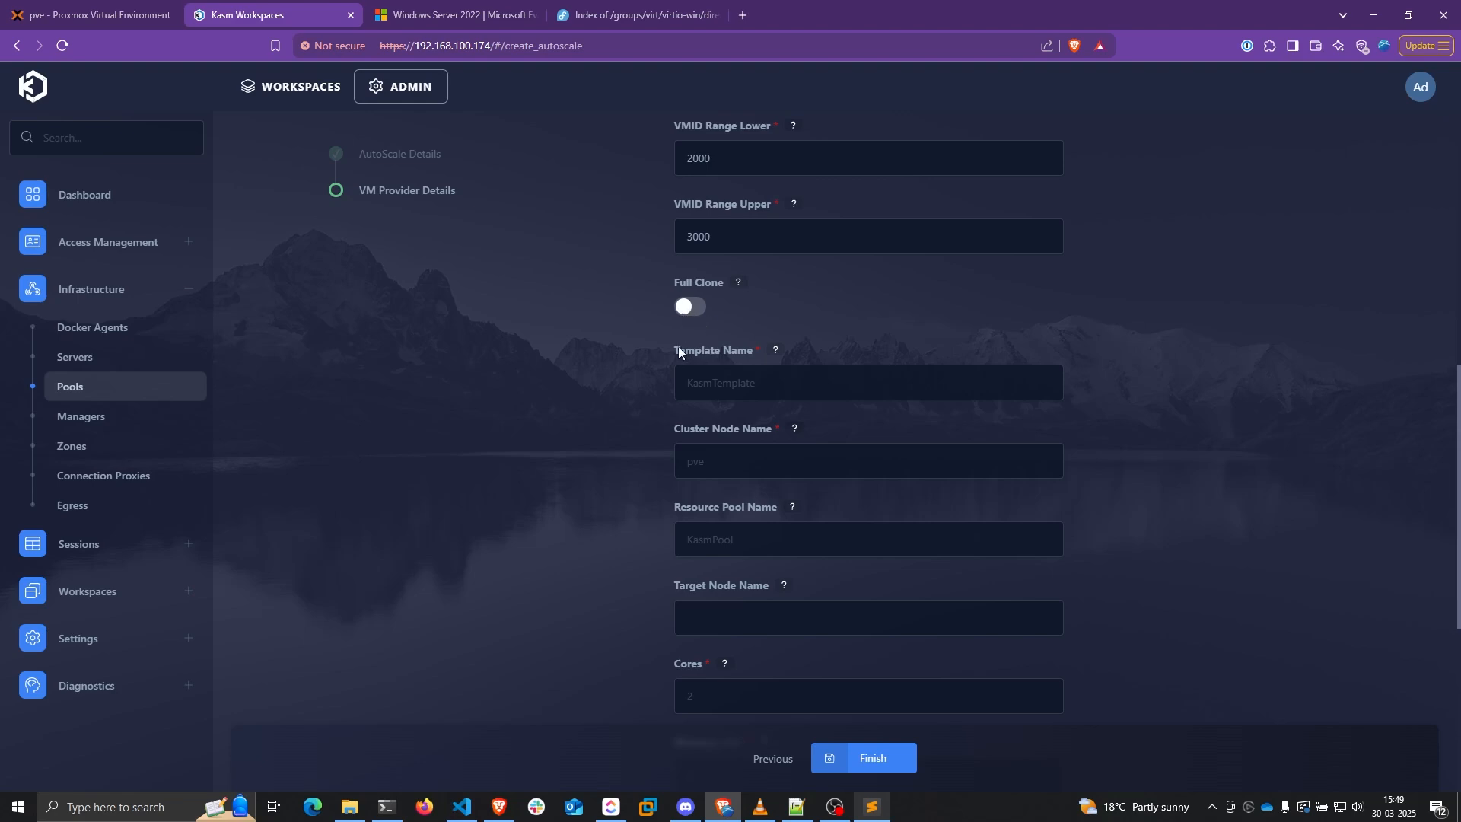
Set template name windows-server-2022-template, copied from Proxmox, and cluster node pve
{"action": "left_click", "coordinate": [723, 377]}
{"action": "left_click", "coordinate": [99, 14]}
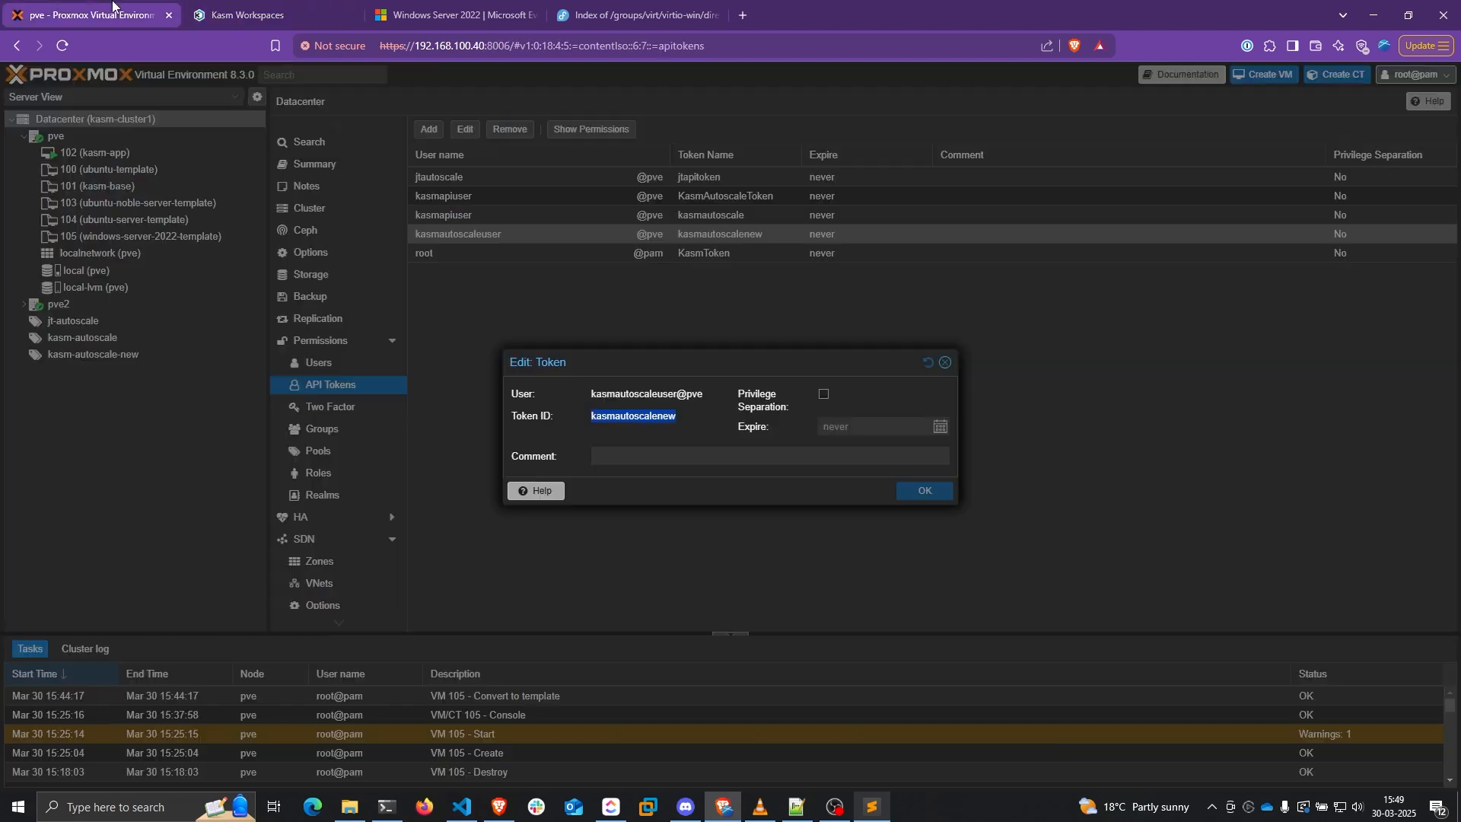
{"action": "left_click", "coordinate": [945, 363]}
{"action": "left_click", "coordinate": [144, 241]}
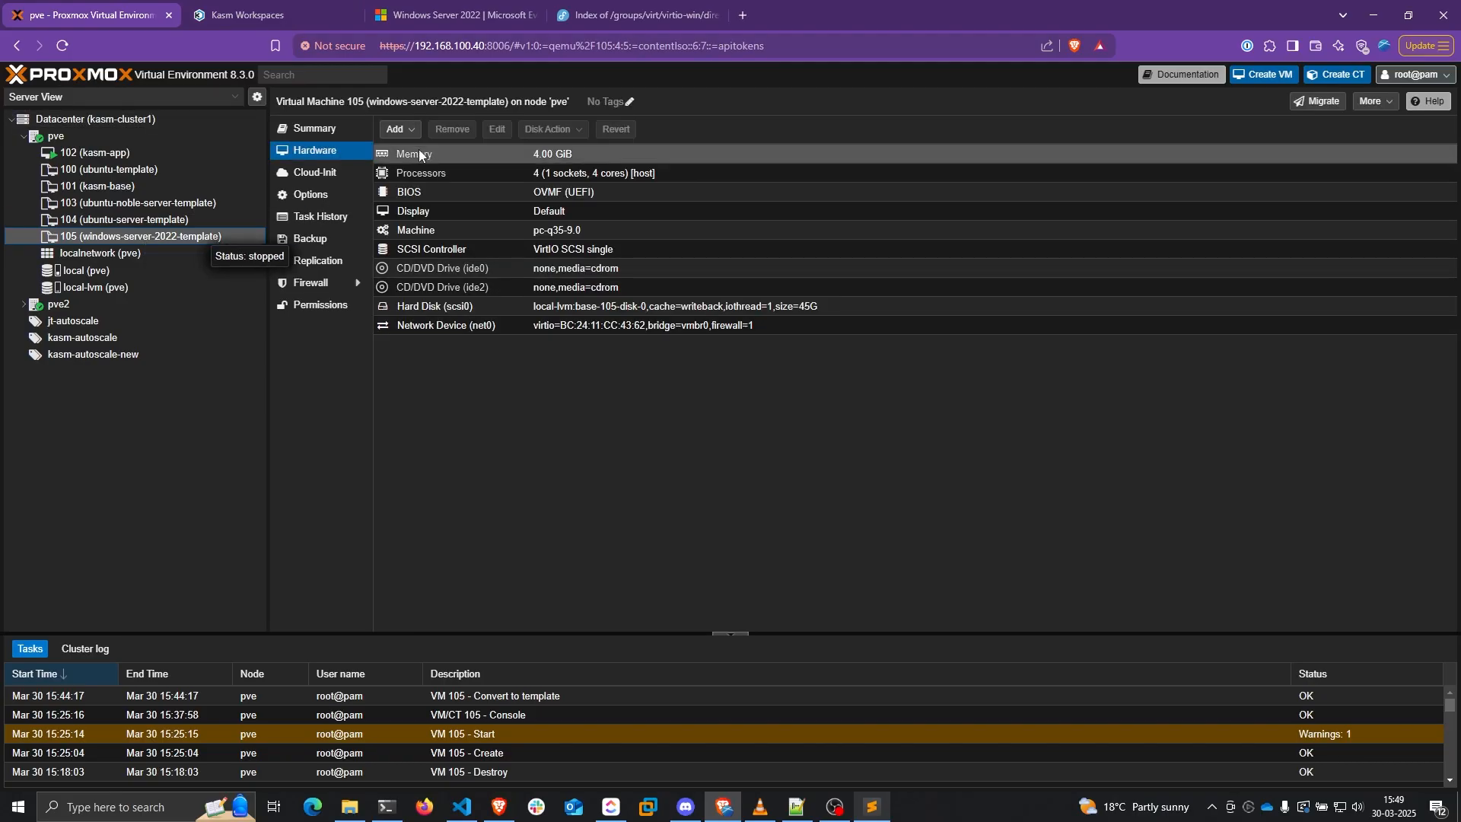
{"action": "left_click_drag", "start_coordinate": [371, 104], "coordinate": [508, 106]}
{"action": "key", "text": "ctrl+c"}
{"action": "left_click", "coordinate": [312, 12]}
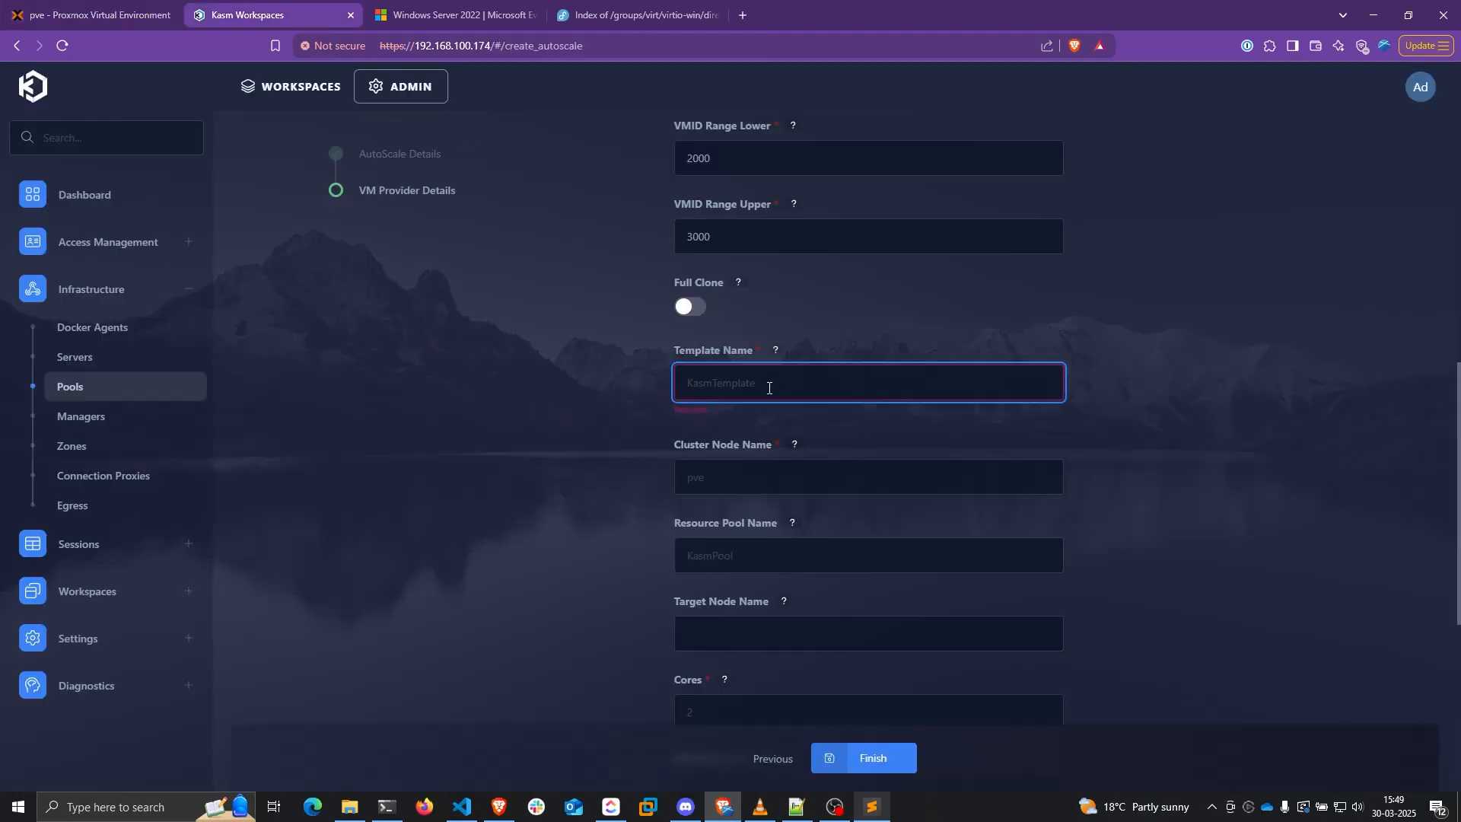
{"action": "key", "text": "ctrl+v"}
{"action": "left_click", "coordinate": [843, 476]}
{"action": "type", "text": "pve"}
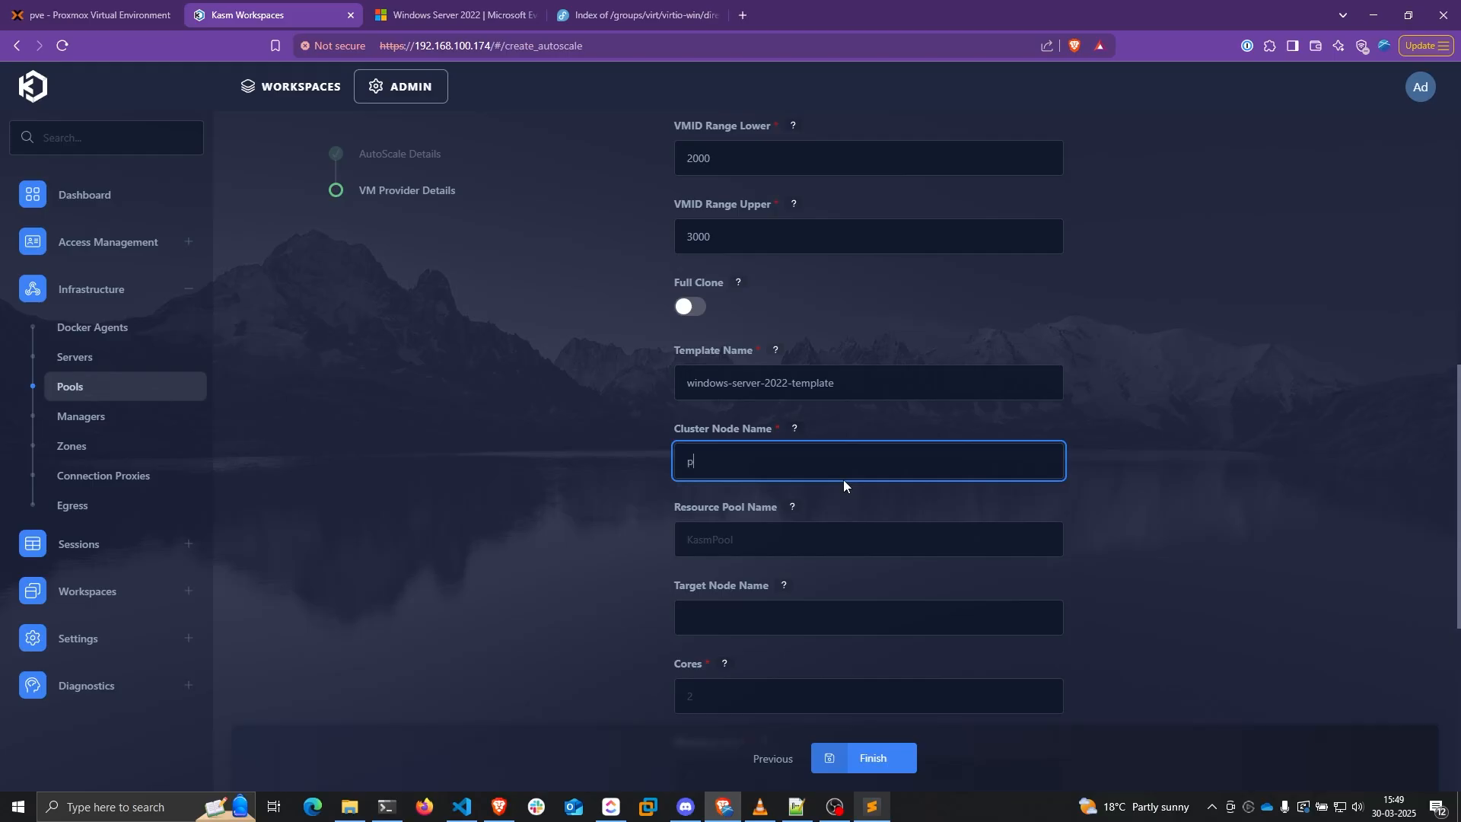
{"action": "scroll", "coordinate": [839, 487], "scroll_direction": "down", "scroll_amount": 1}
Copy kasm-autoscale-new from Proxmox Pools into the Resource Pool Name field
{"action": "left_click", "coordinate": [756, 470]}
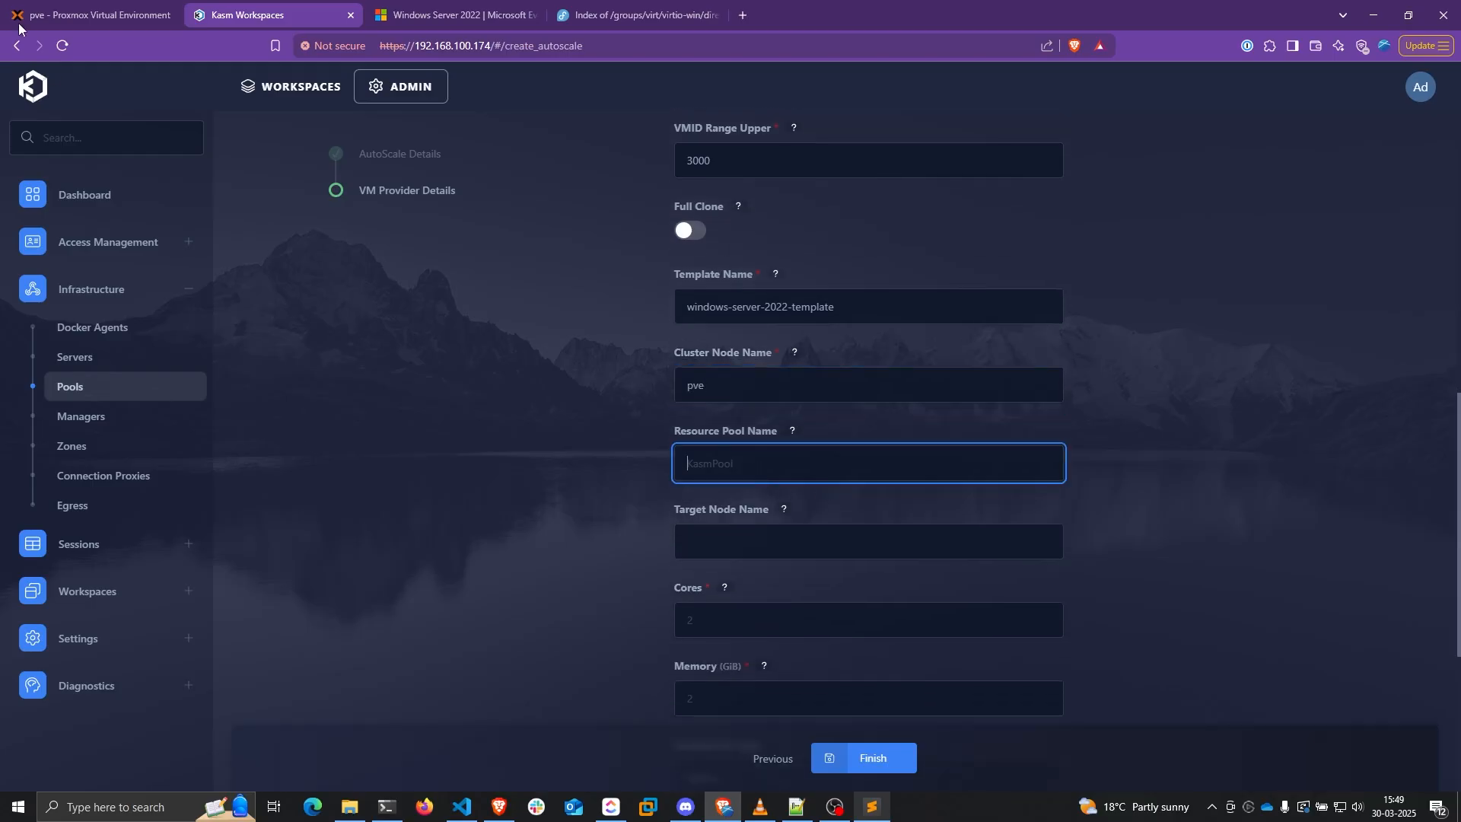
{"action": "left_click", "coordinate": [91, 15]}
{"action": "left_click", "coordinate": [95, 118]}
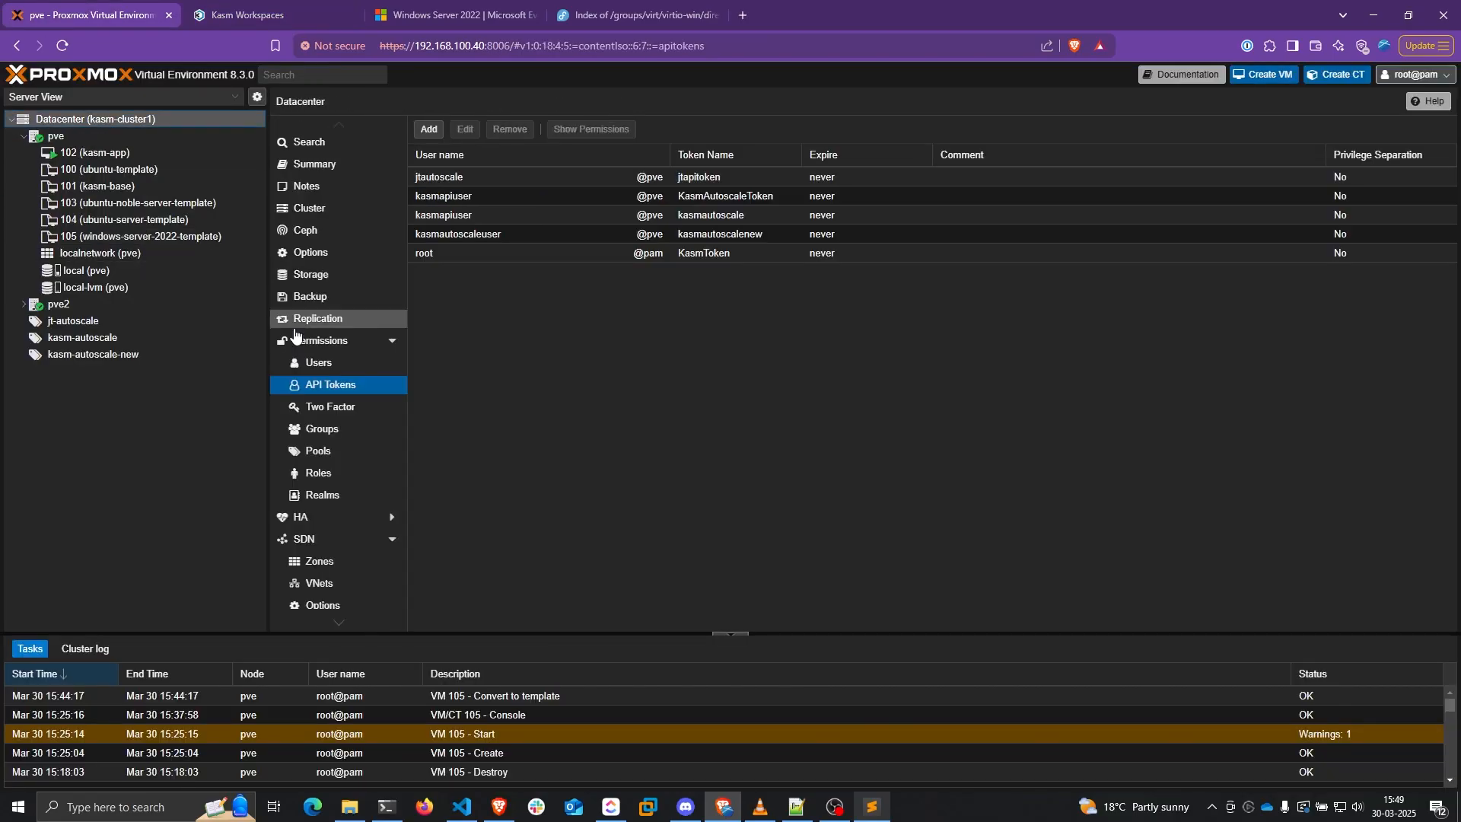
{"action": "left_click", "coordinate": [332, 456]}
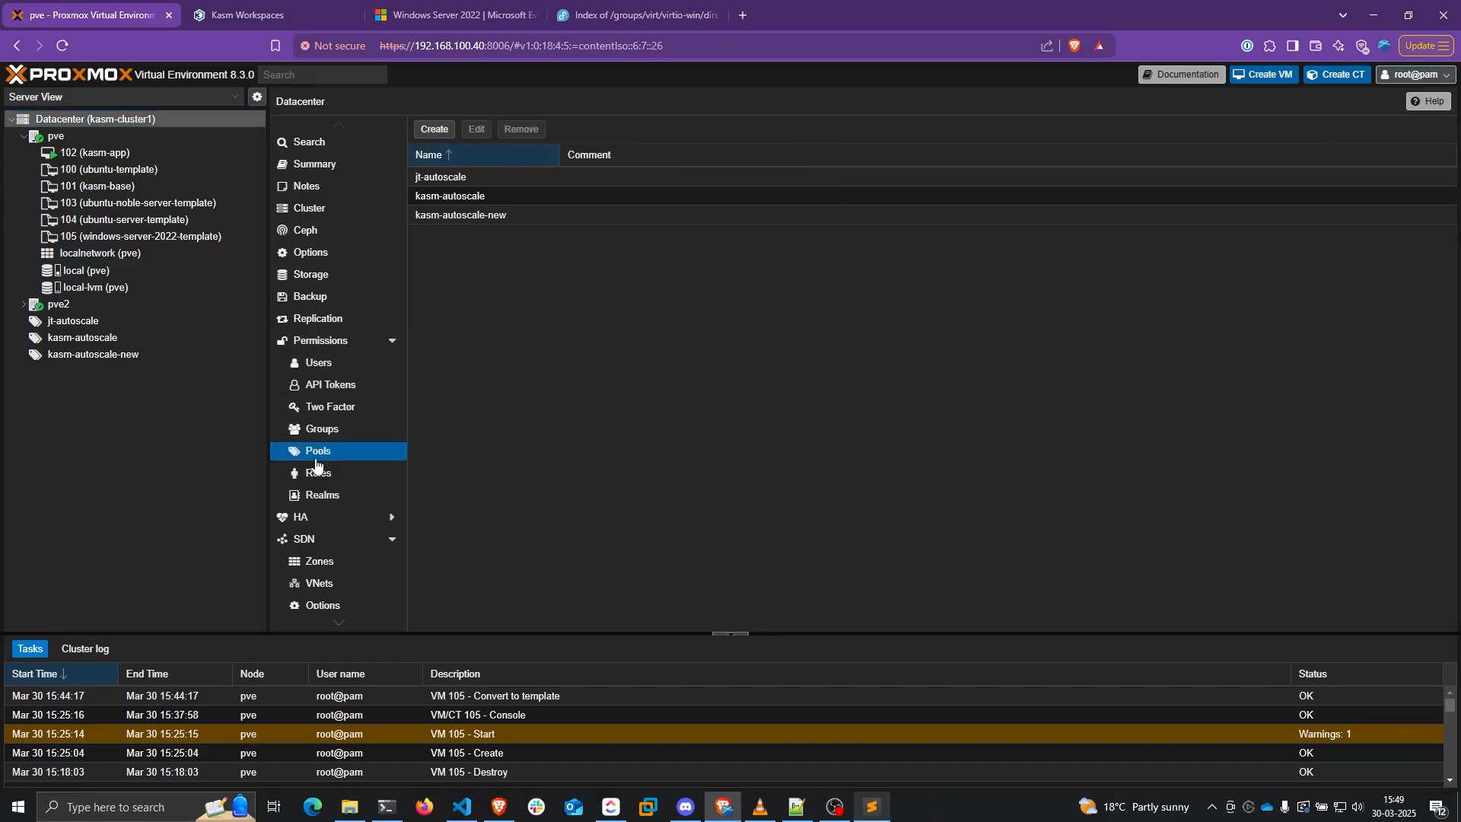
{"action": "double_click", "coordinate": [484, 215]}
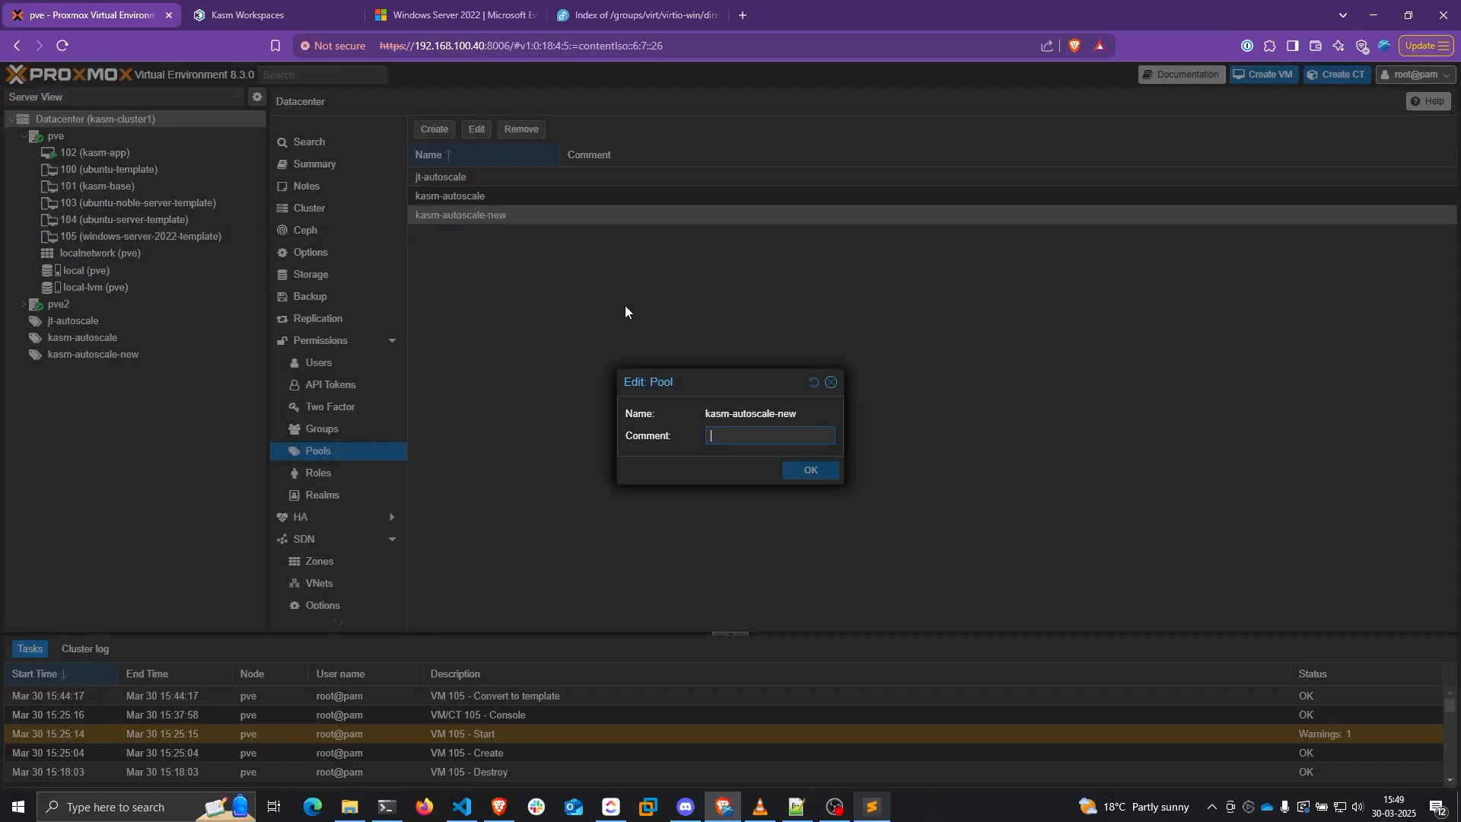
{"action": "triple_click", "coordinate": [765, 414]}
{"action": "key", "text": "ctrl+c"}
{"action": "left_click", "coordinate": [297, 16]}
{"action": "left_click", "coordinate": [784, 455]}
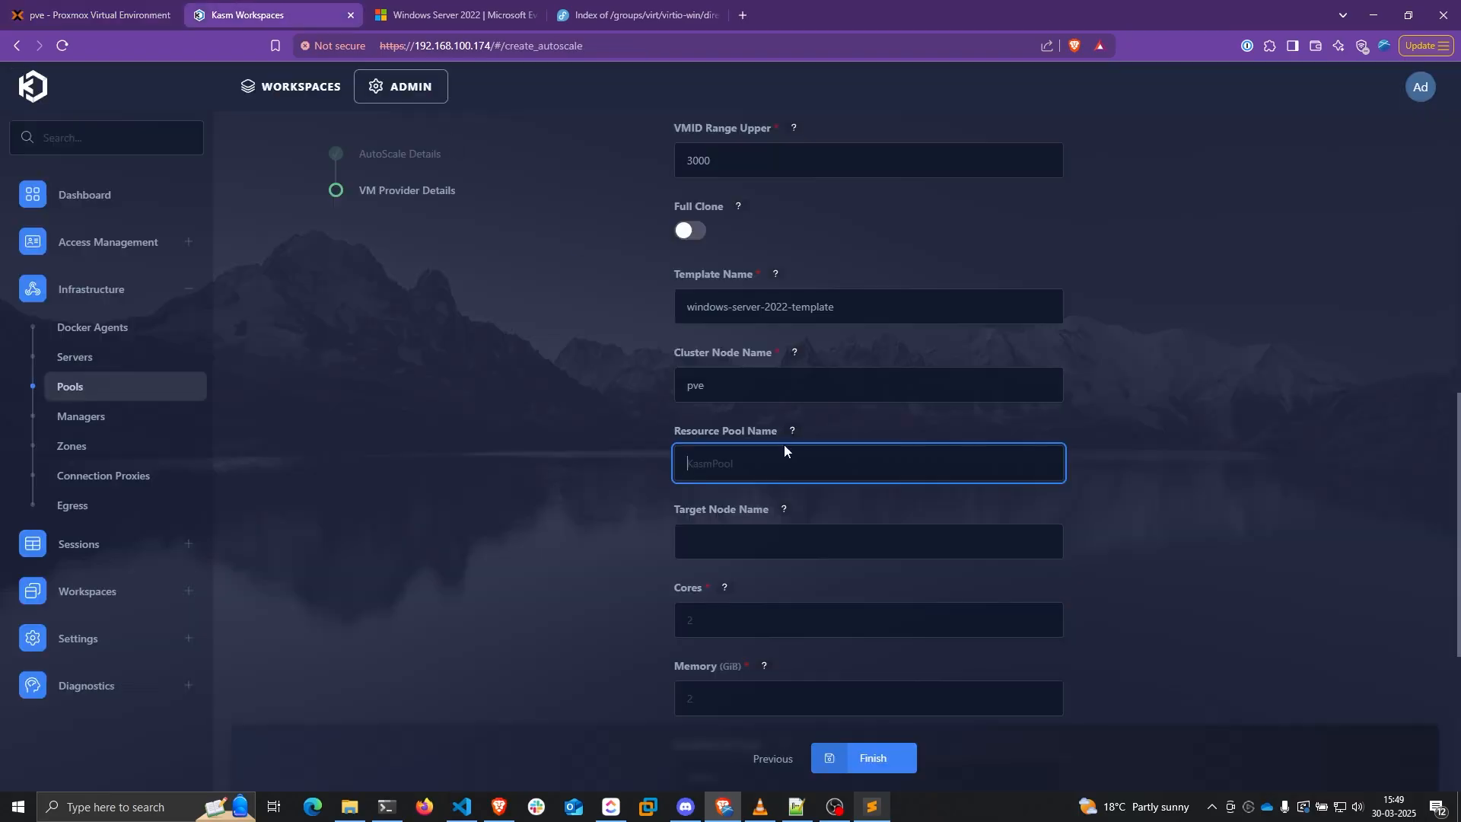
{"action": "key", "text": "ctrl+v"}
{"action": "left_click", "coordinate": [486, 327]}
{"action": "scroll", "coordinate": [560, 373], "scroll_direction": "down", "scroll_amount": 2}
Review the Target Node Name help and confirm the Proxmox node name pve
{"action": "left_click", "coordinate": [715, 392]}
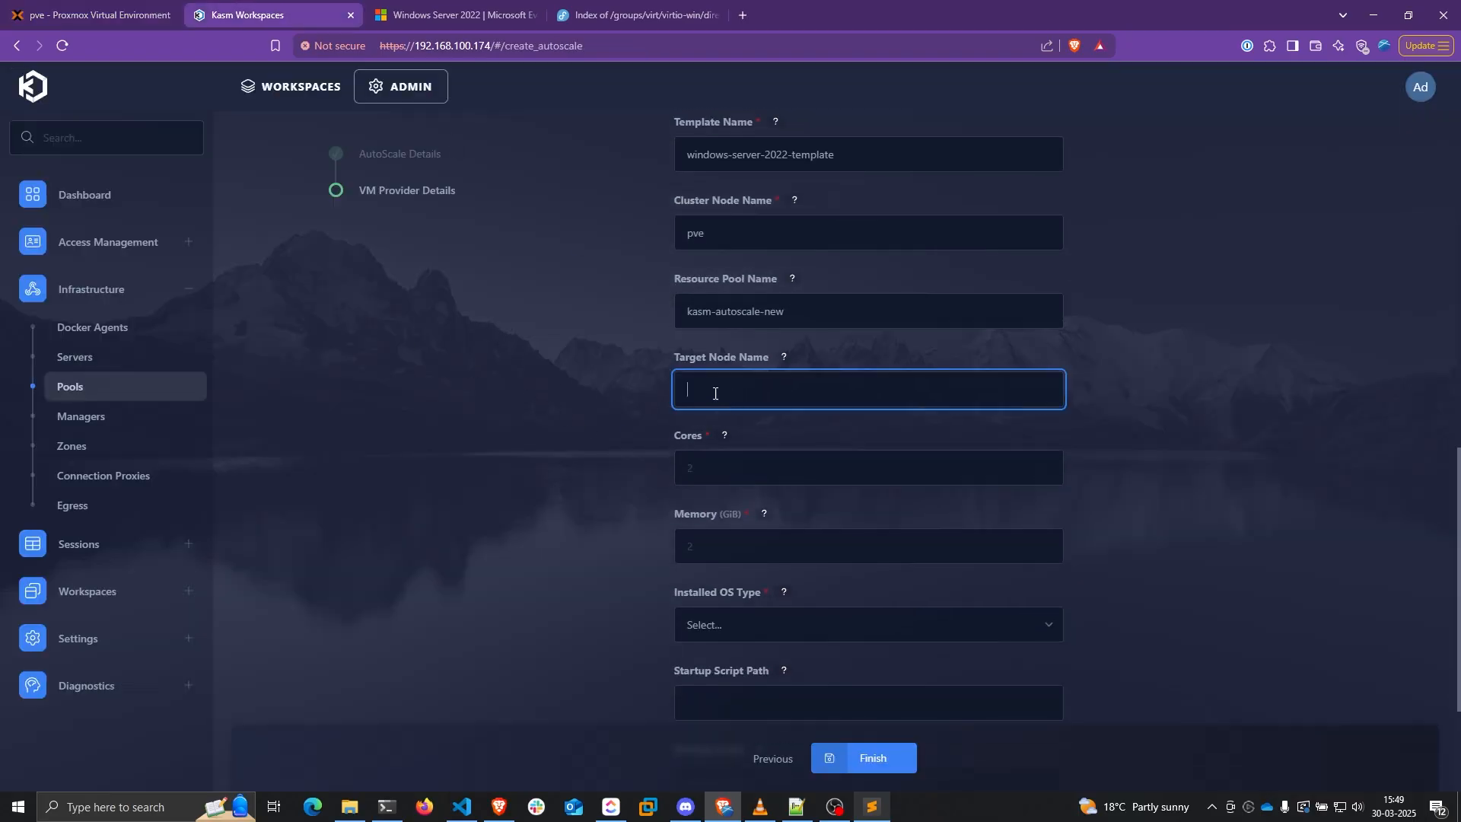
{"action": "left_click", "coordinate": [783, 358]}
{"action": "left_click_drag", "start_coordinate": [686, 415], "coordinate": [784, 418]}
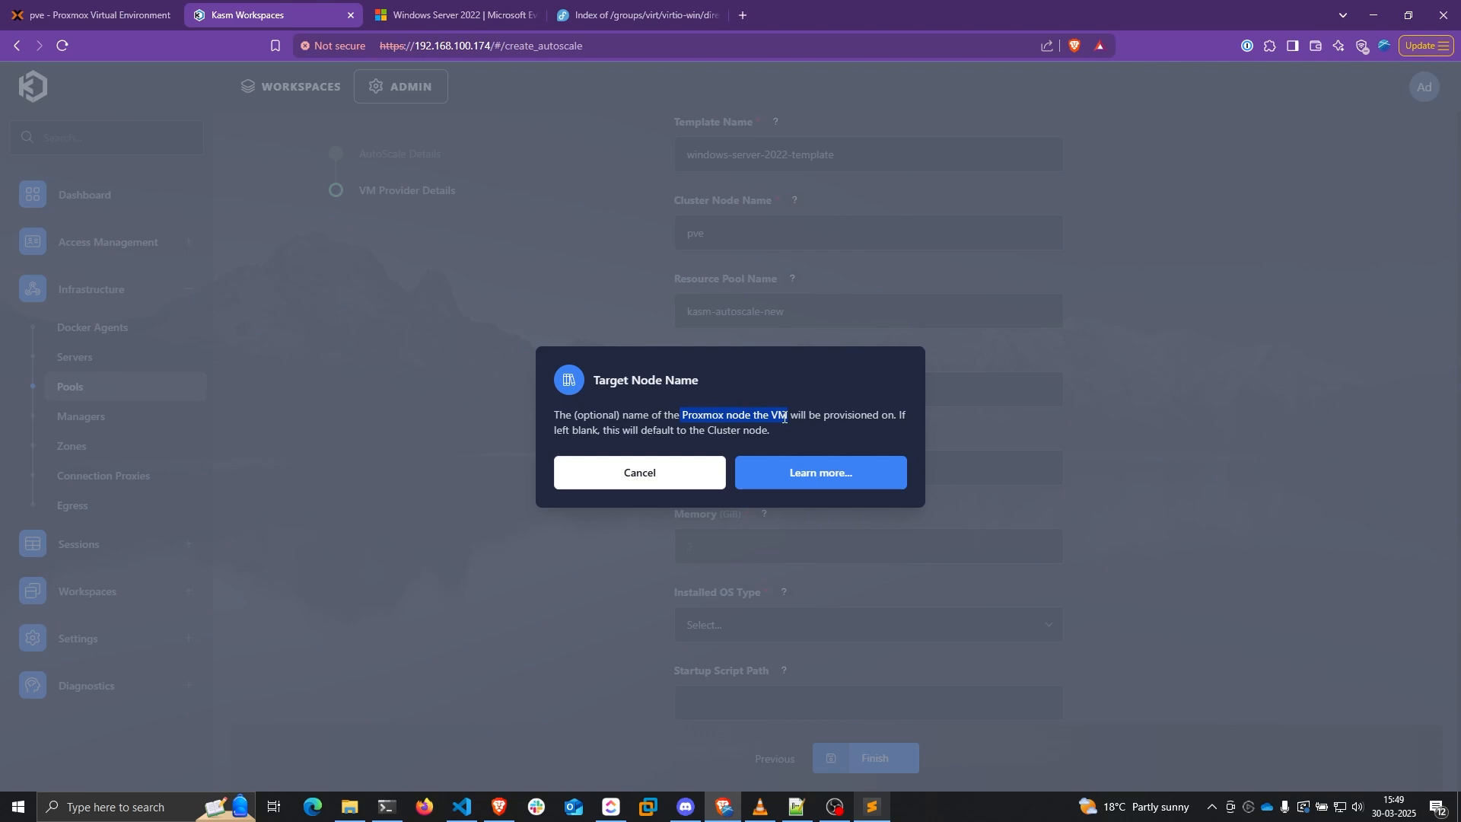
{"action": "key", "text": "Escape"}
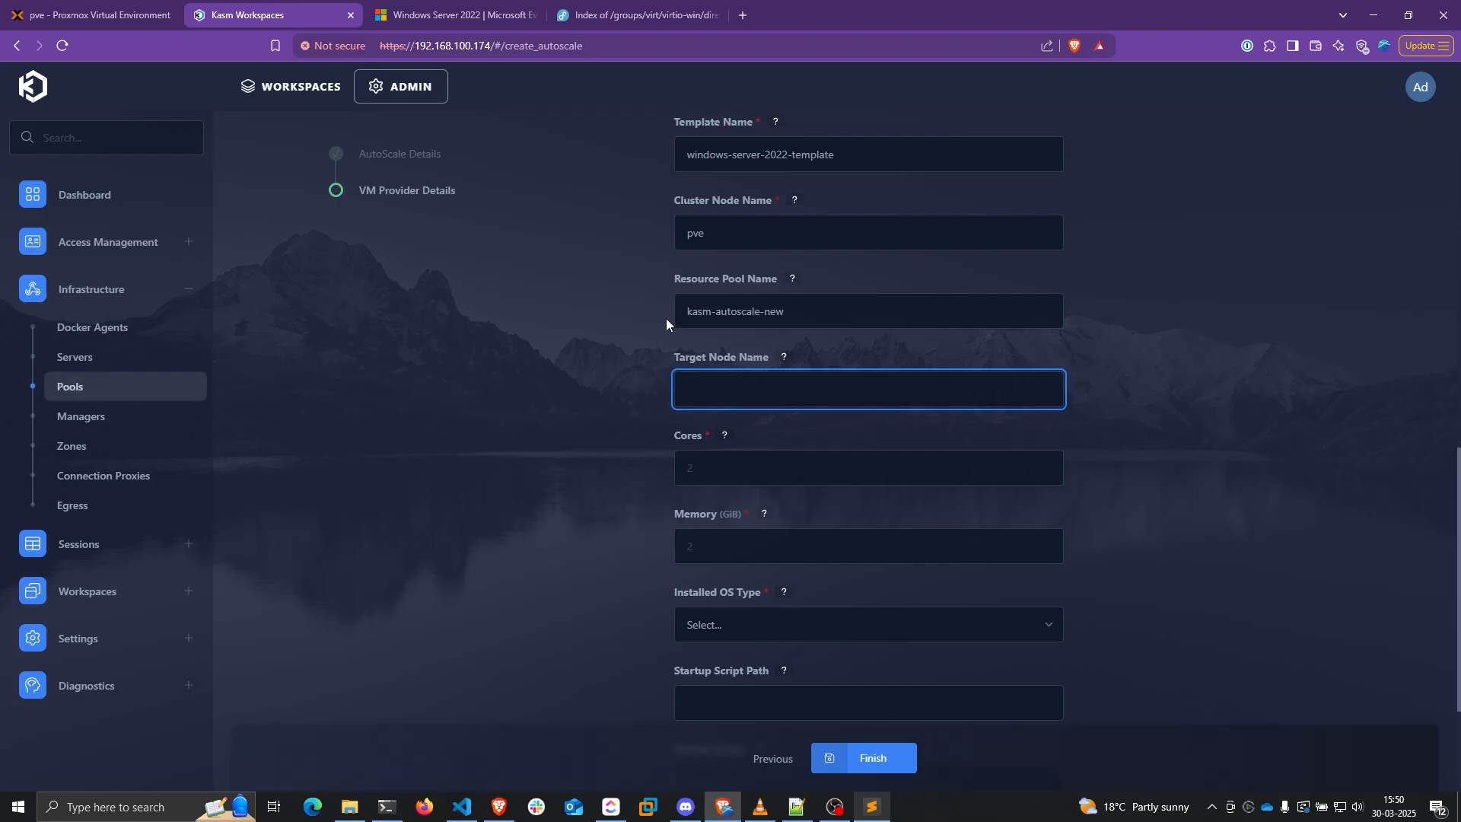
{"action": "left_click_drag", "start_coordinate": [723, 227], "coordinate": [653, 240]}
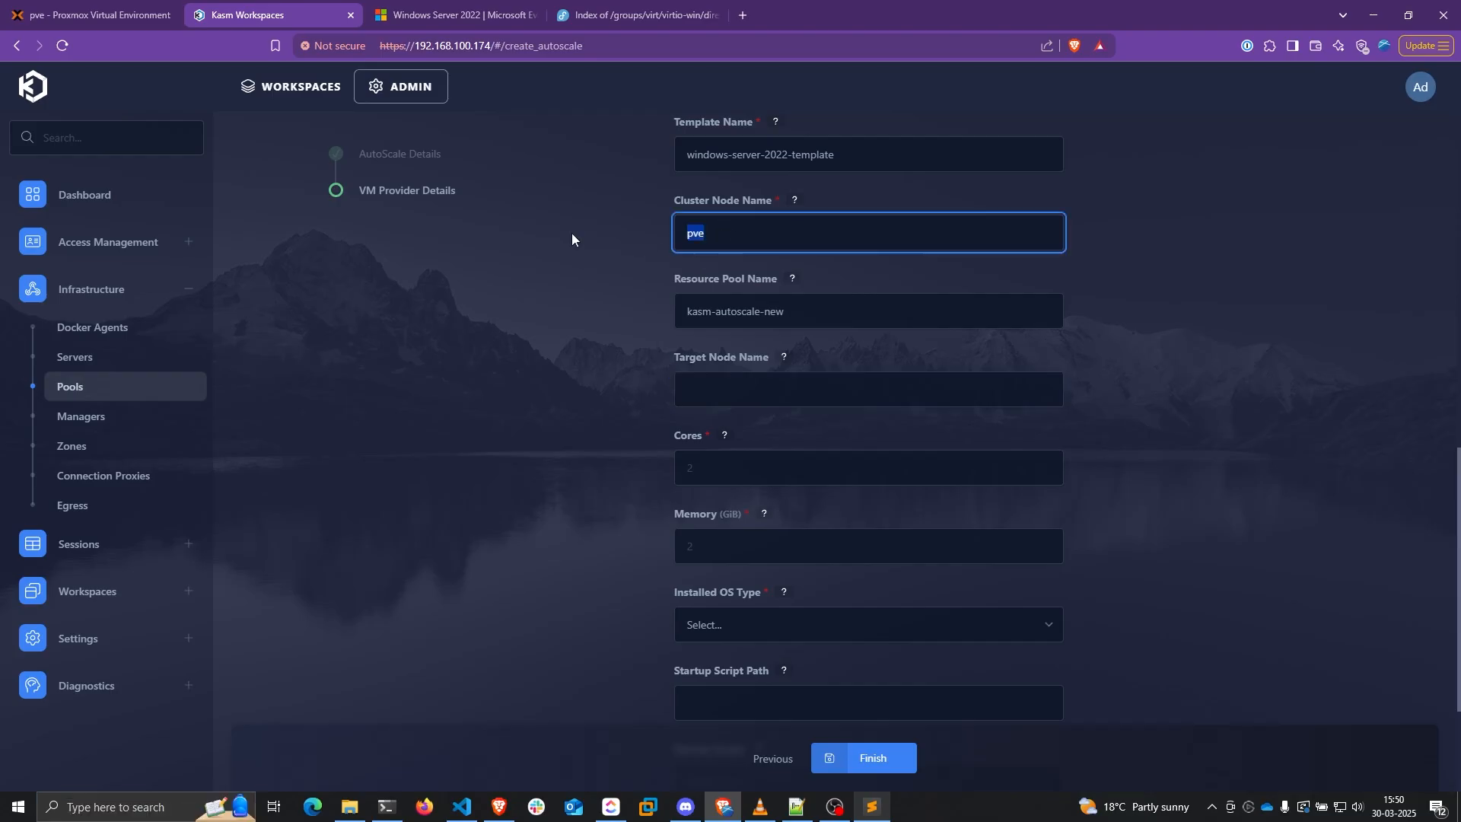
{"action": "left_click", "coordinate": [95, 15]}
{"action": "key", "text": "ctrl+Tab"}
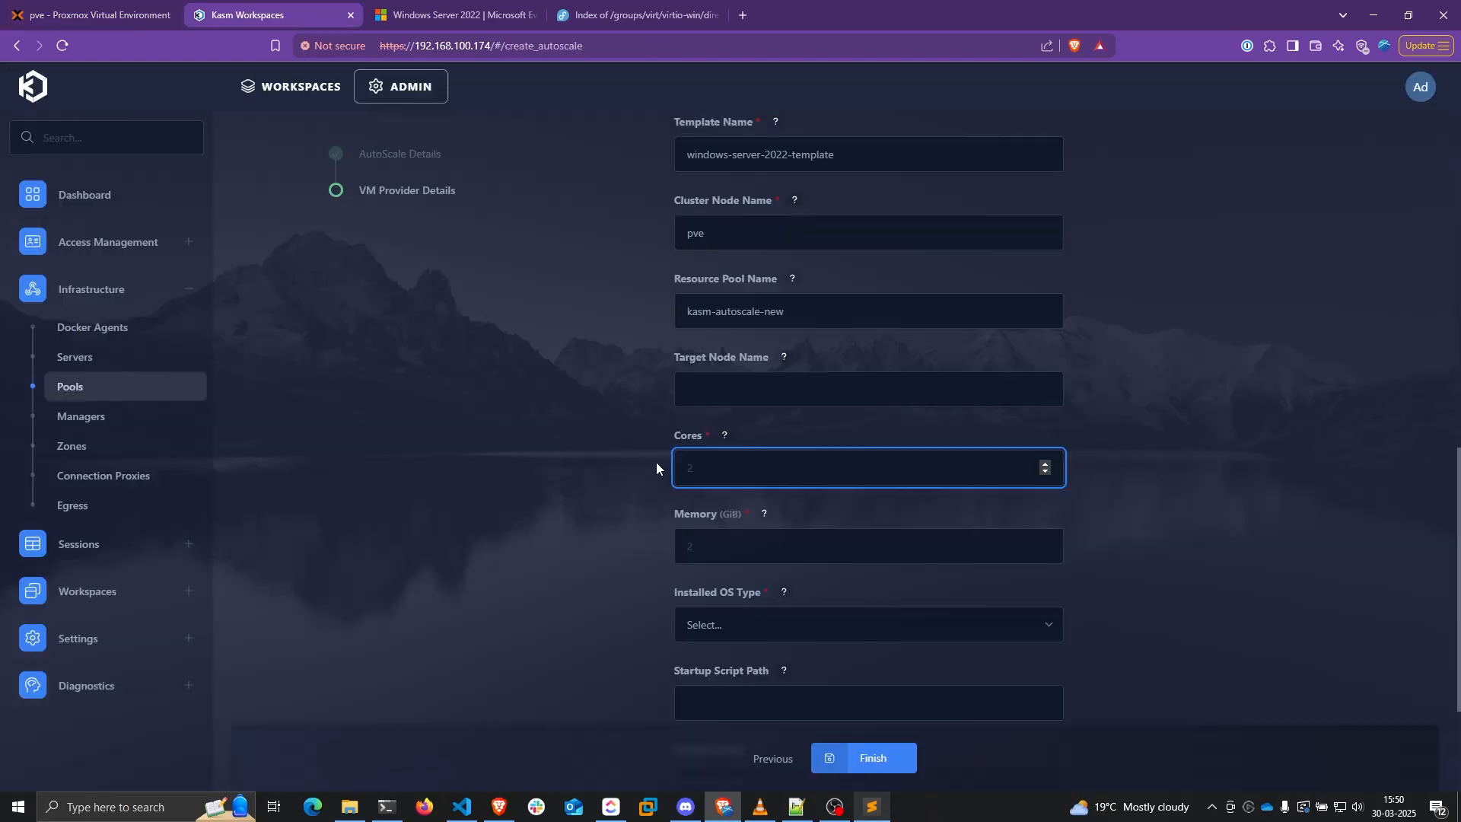
Give the cloned VMs 4 cores and 4 GiB of memory
{"action": "type", "text": "3"}
{"action": "key", "text": "BackSpace"}
{"action": "type", "text": "4"}
{"action": "left_click", "coordinate": [785, 543]}
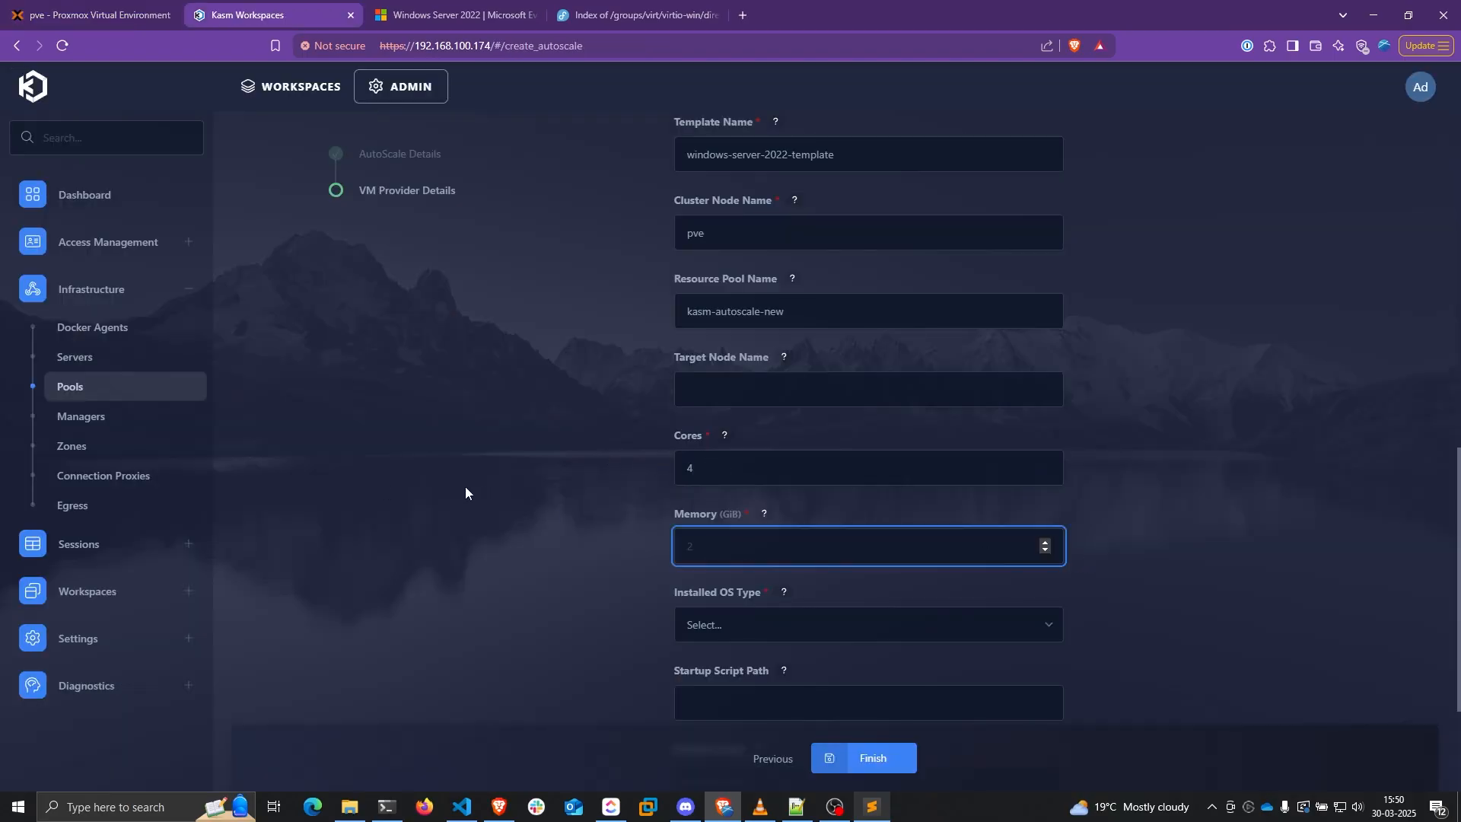
{"action": "type", "text": "4"}
{"action": "scroll", "coordinate": [550, 474], "scroll_direction": "down", "scroll_amount": 2}
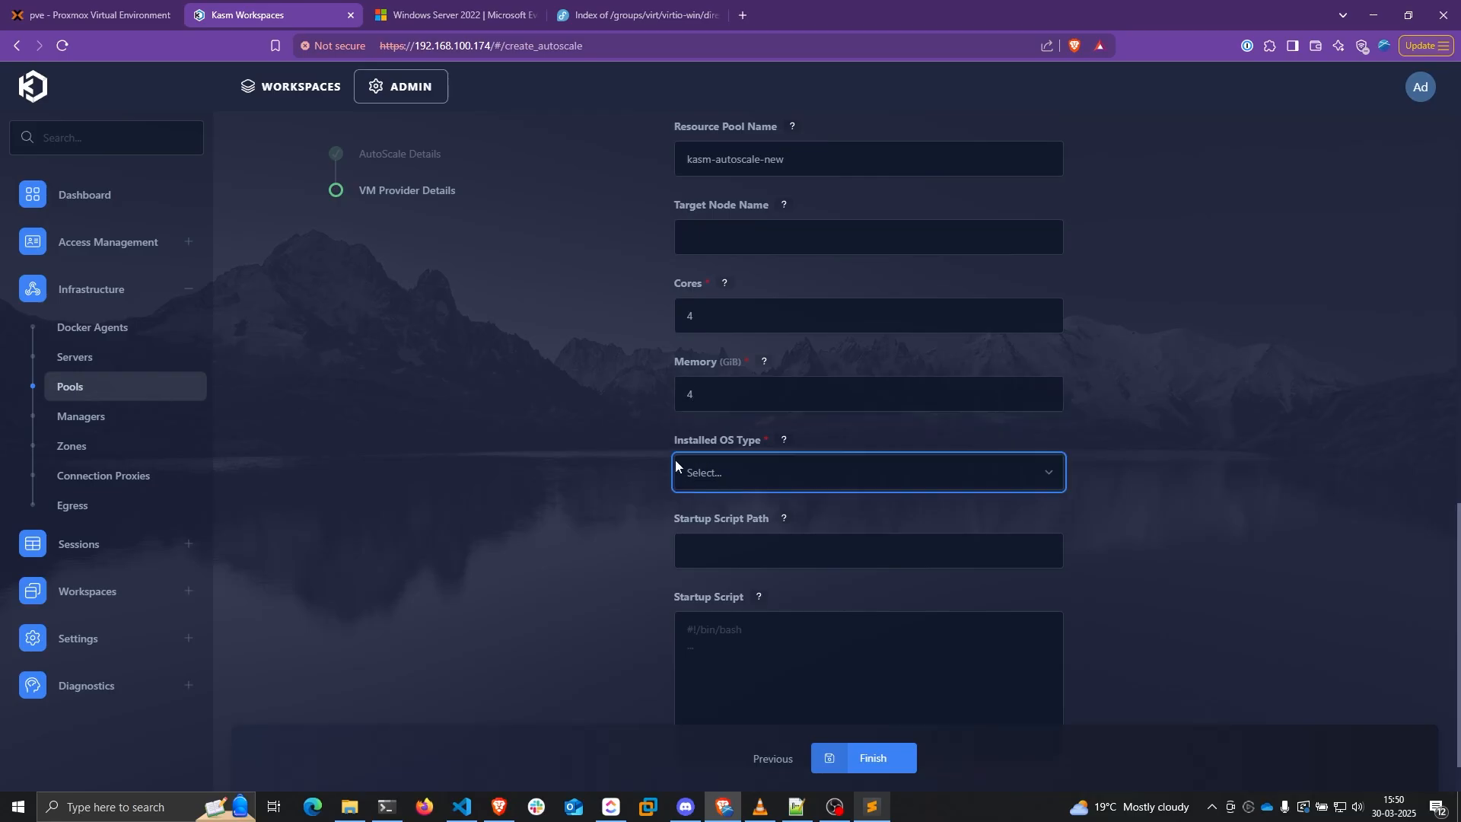
Set the installed OS type to windows and the startup script path to C:\windows\temp
{"action": "left_click", "coordinate": [771, 473]}
{"action": "left_click", "coordinate": [714, 541]}
{"action": "scroll", "coordinate": [609, 494], "scroll_direction": "down", "scroll_amount": 1}
{"action": "left_click", "coordinate": [732, 470]}
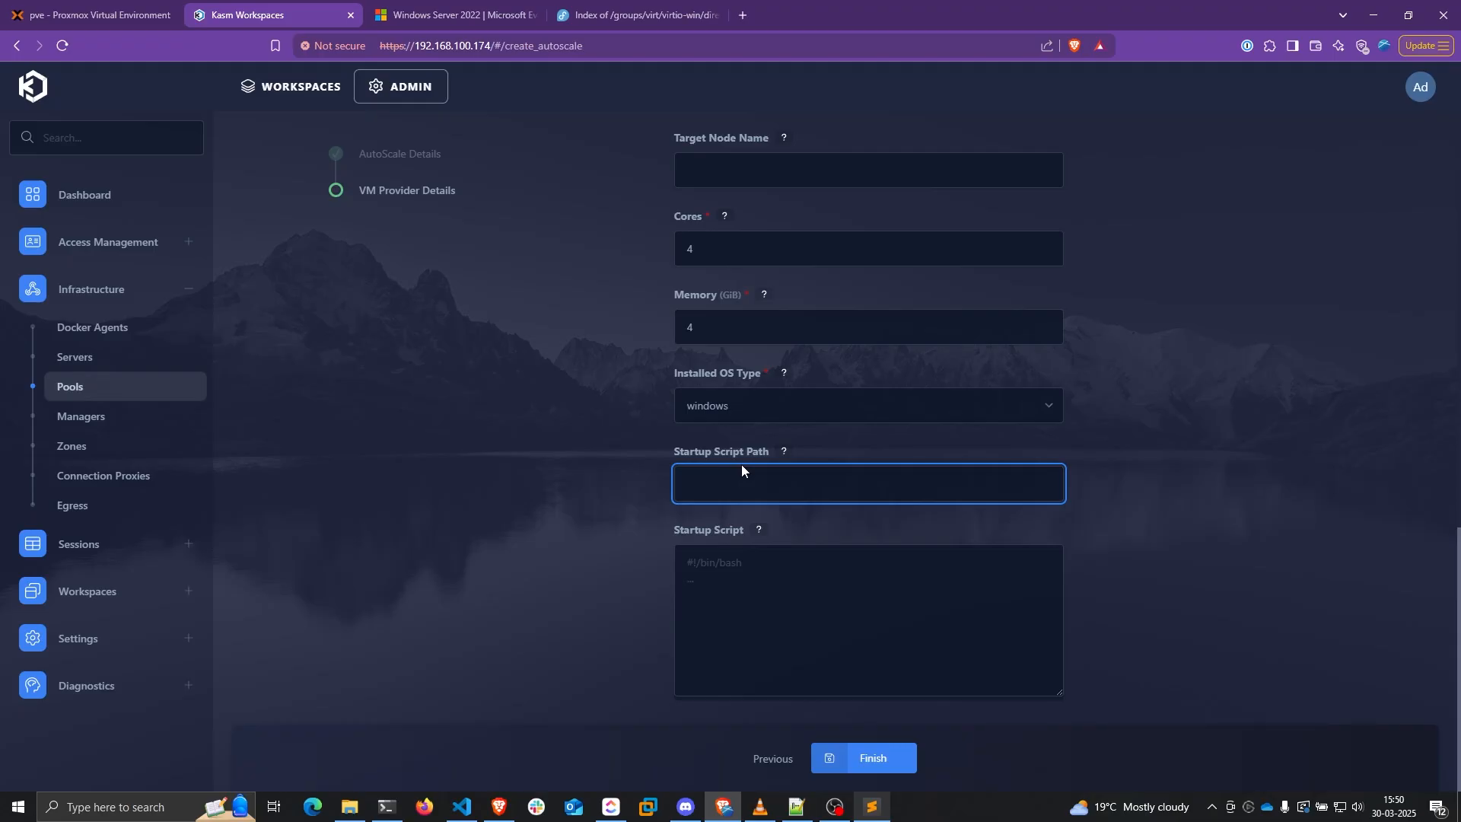
{"action": "type", "text": "C:\\windows\\temp"}
{"action": "left_click", "coordinate": [690, 575]}
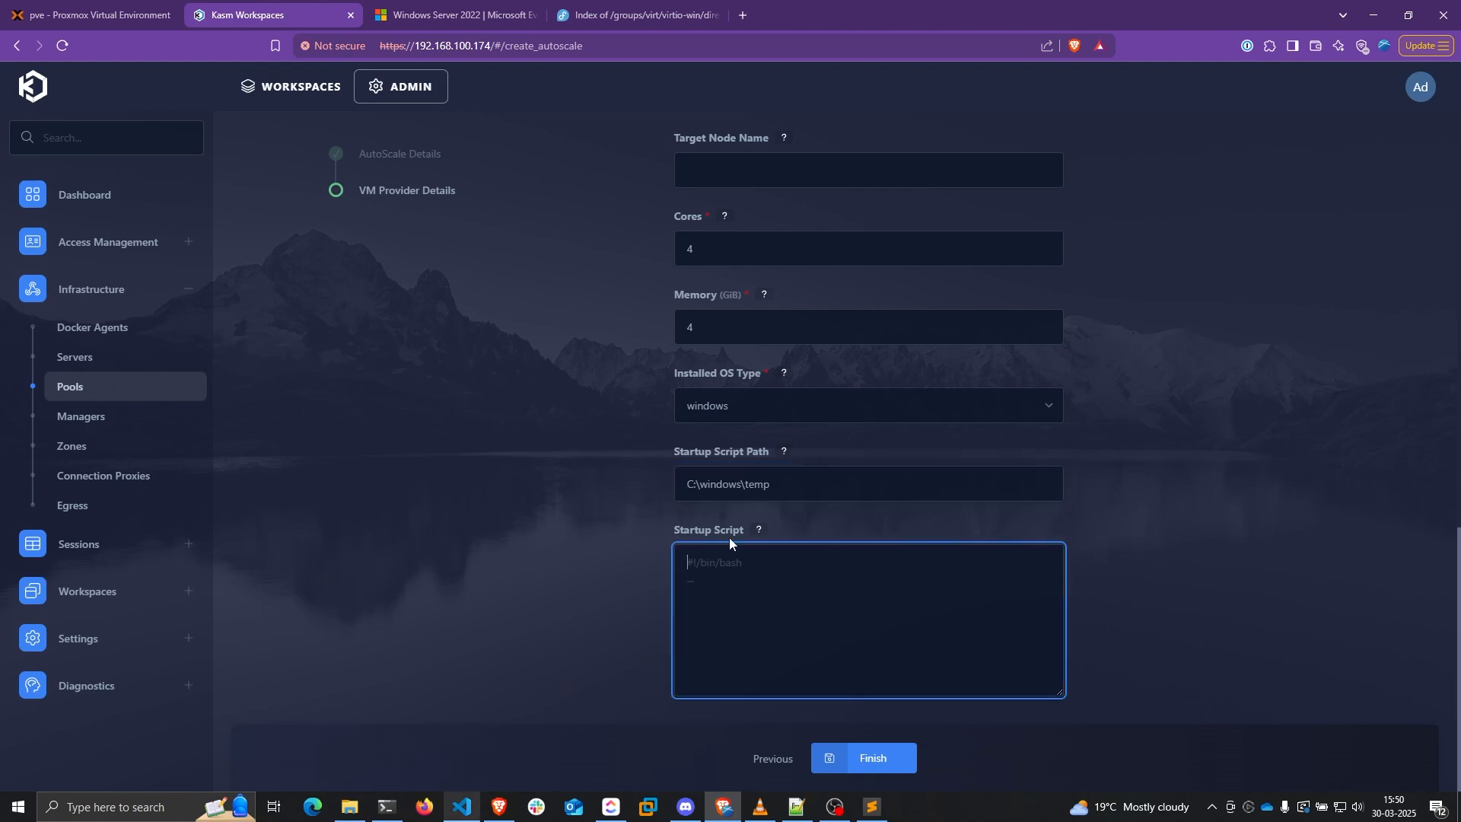
{"action": "left_click", "coordinate": [462, 807]}
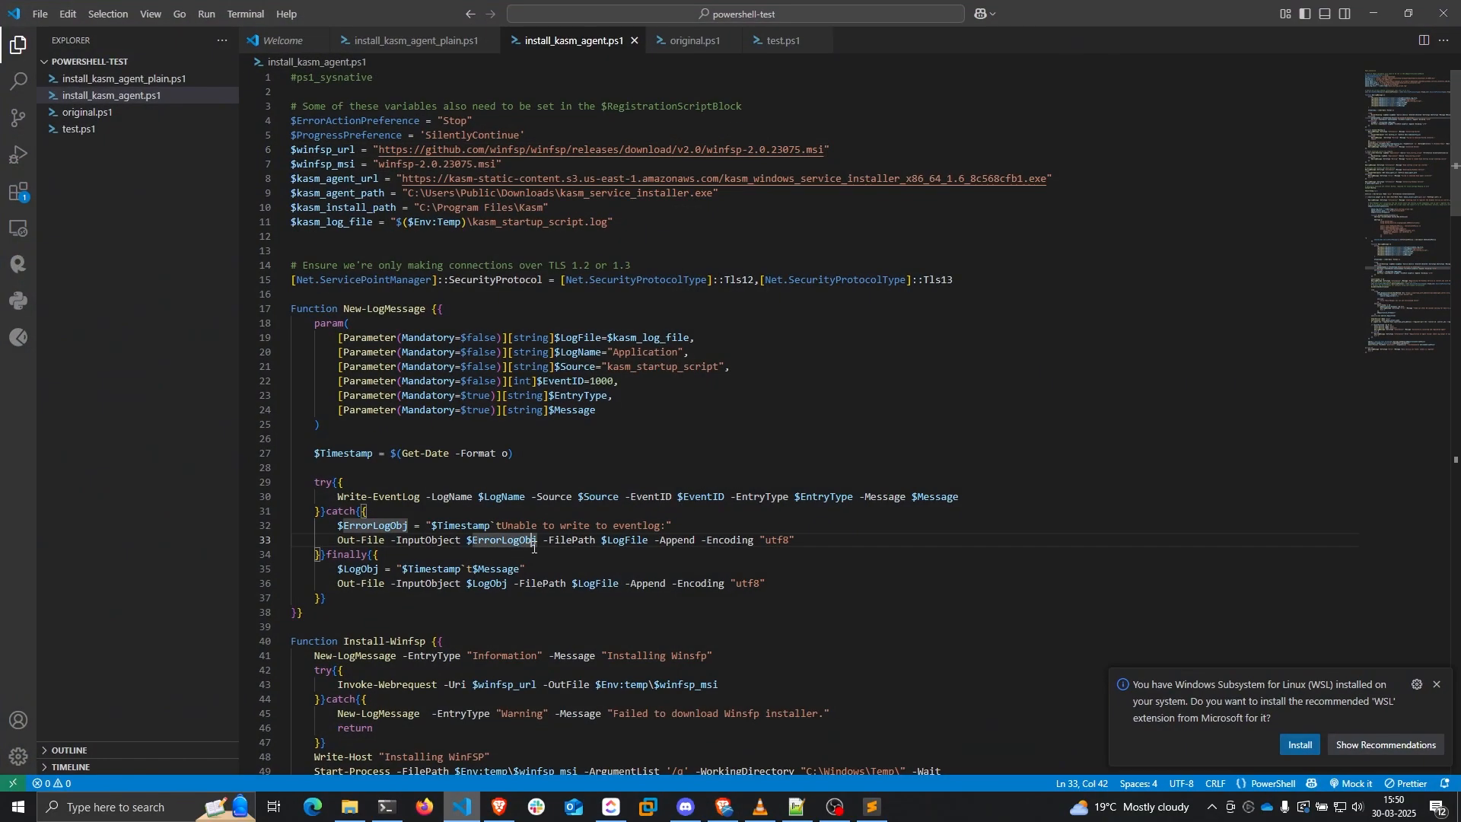
Paste the entire install_kasm_agent.ps1 script from VS Code into the Startup Script box
{"action": "key", "text": "ctrl+a"}
{"action": "left_click", "coordinate": [1383, 6]}
{"action": "key", "text": "ctrl+v"}
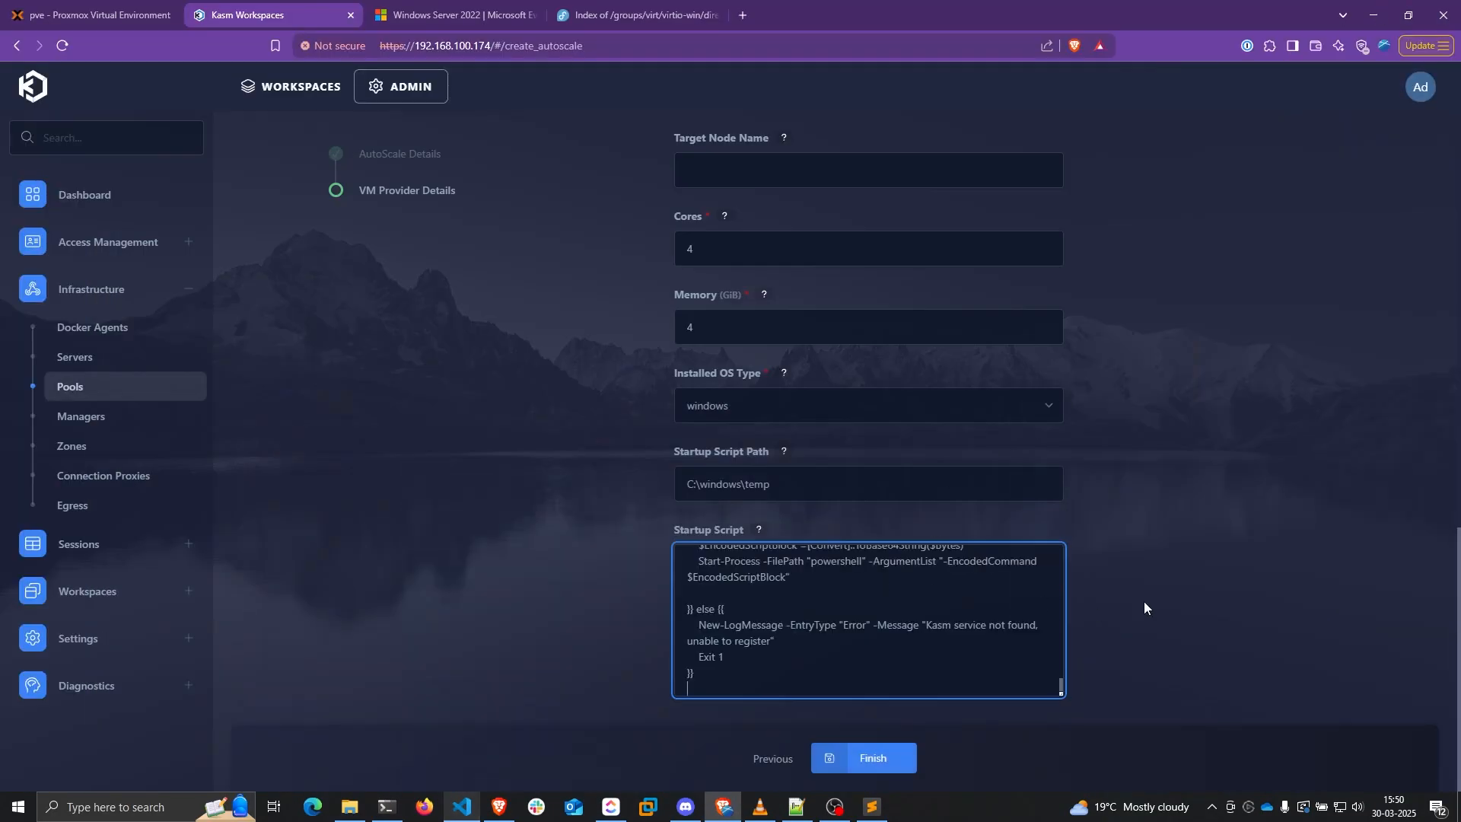
{"action": "left_click_drag", "start_coordinate": [1061, 691], "coordinate": [1033, 815]}
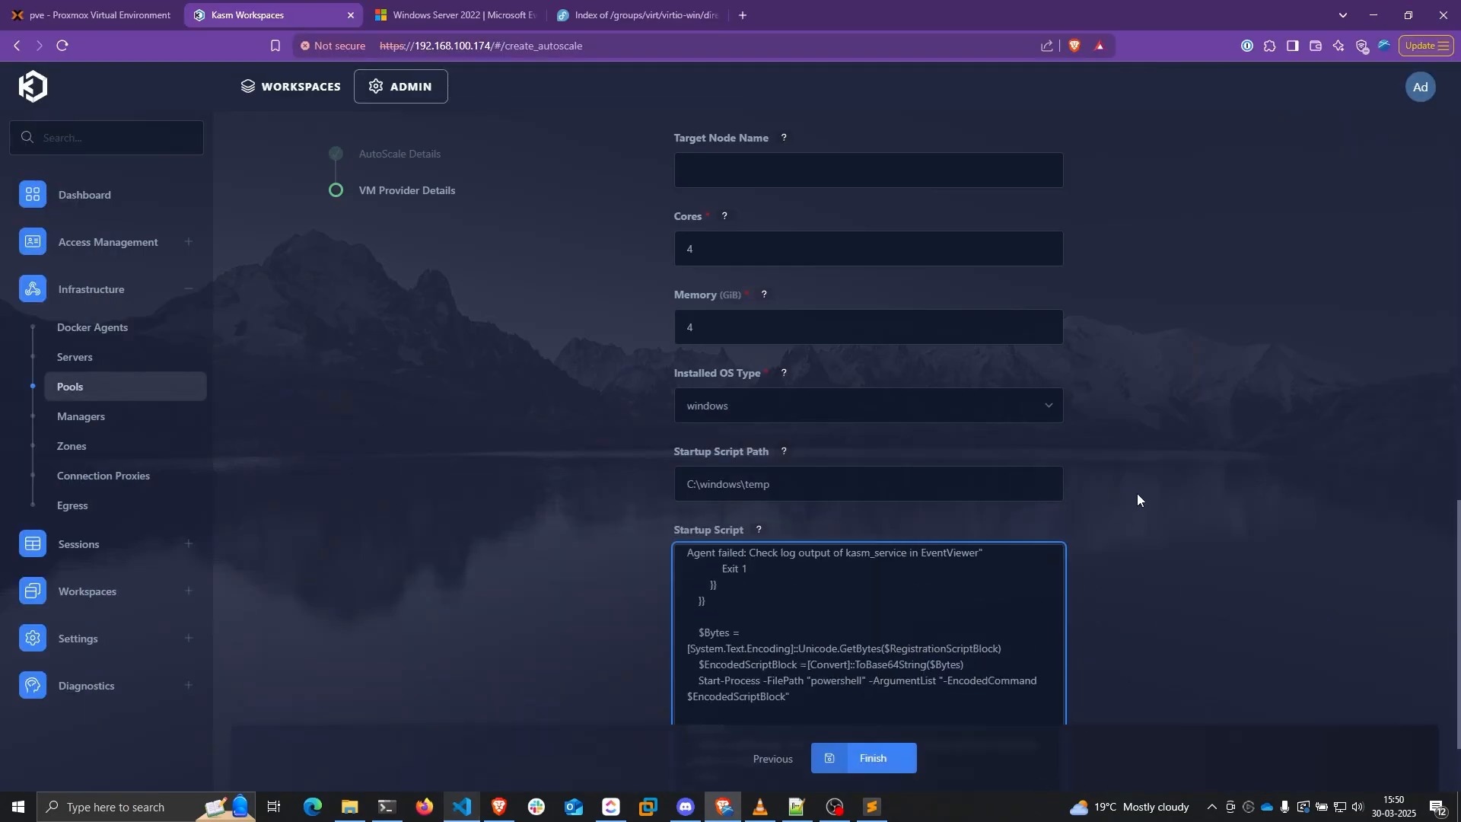
{"action": "scroll", "coordinate": [1137, 495], "scroll_direction": "down", "scroll_amount": 2}
{"action": "scroll", "coordinate": [923, 567], "scroll_direction": "up", "scroll_amount": 5}
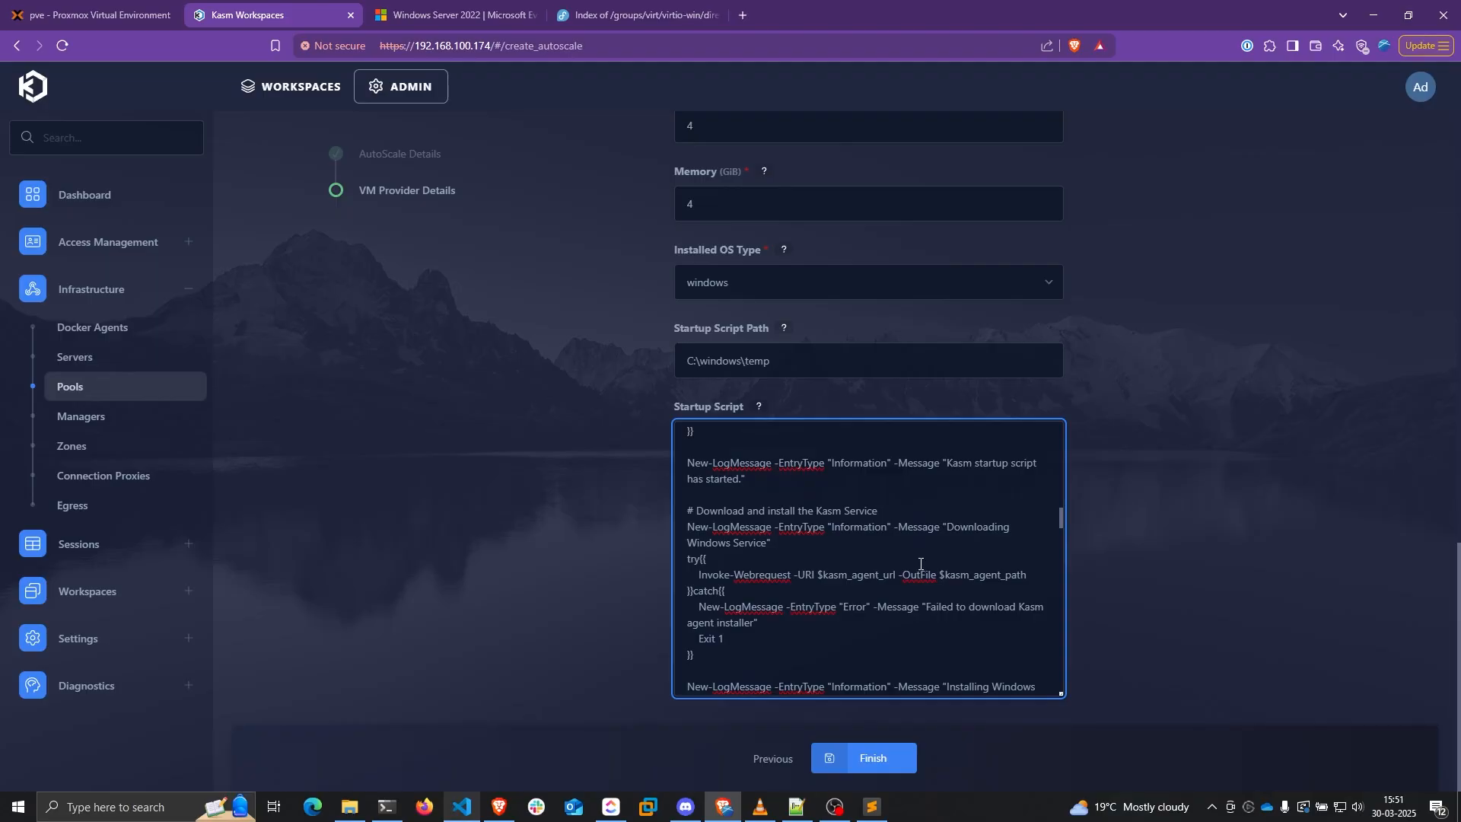
{"action": "scroll", "coordinate": [920, 564], "scroll_direction": "down", "scroll_amount": 5}
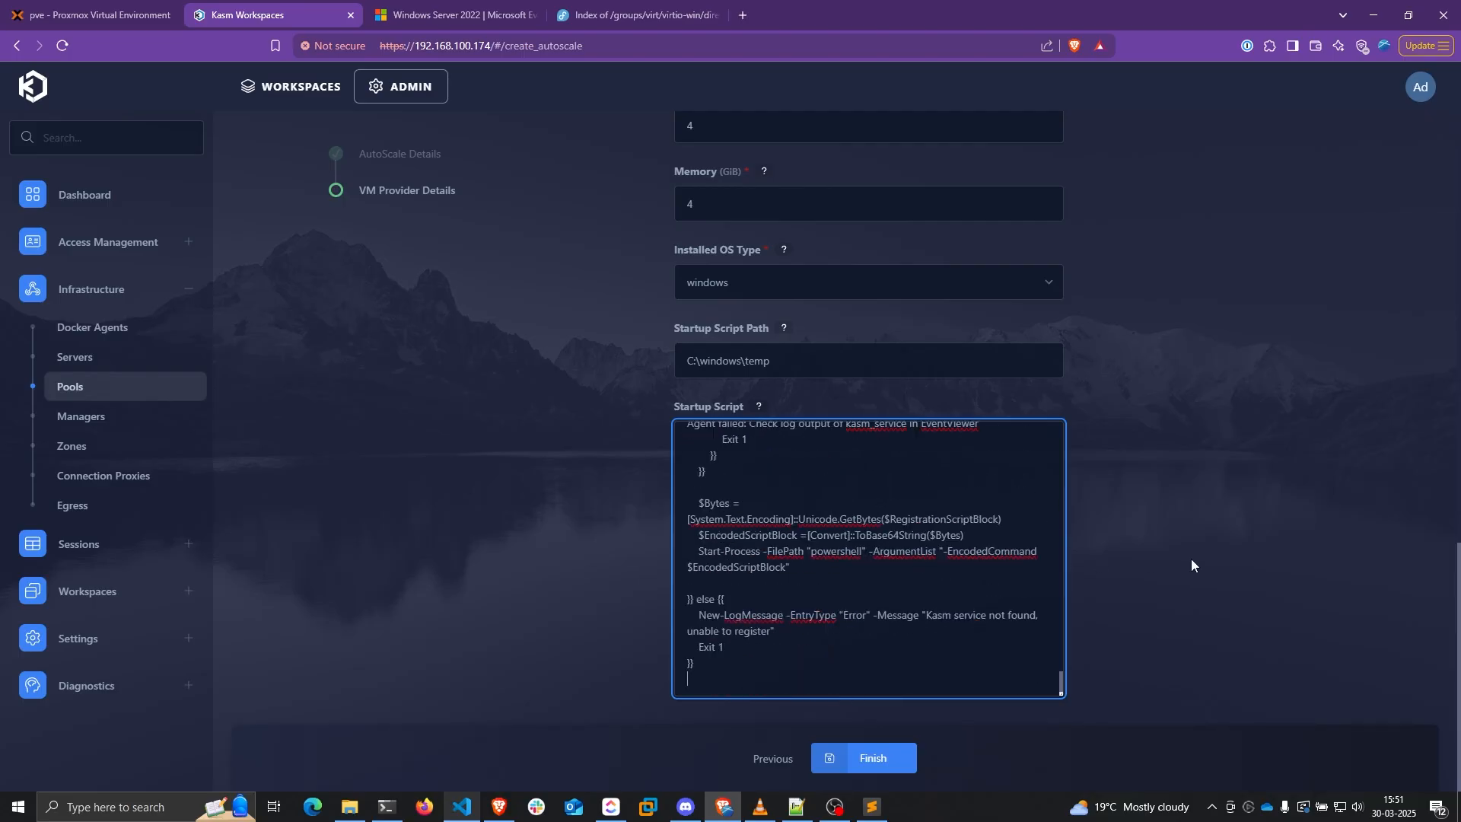
Finish the autoscale config, then in Proxmox close Edit: Pool and select VM 2000
{"action": "left_click", "coordinate": [898, 754]}
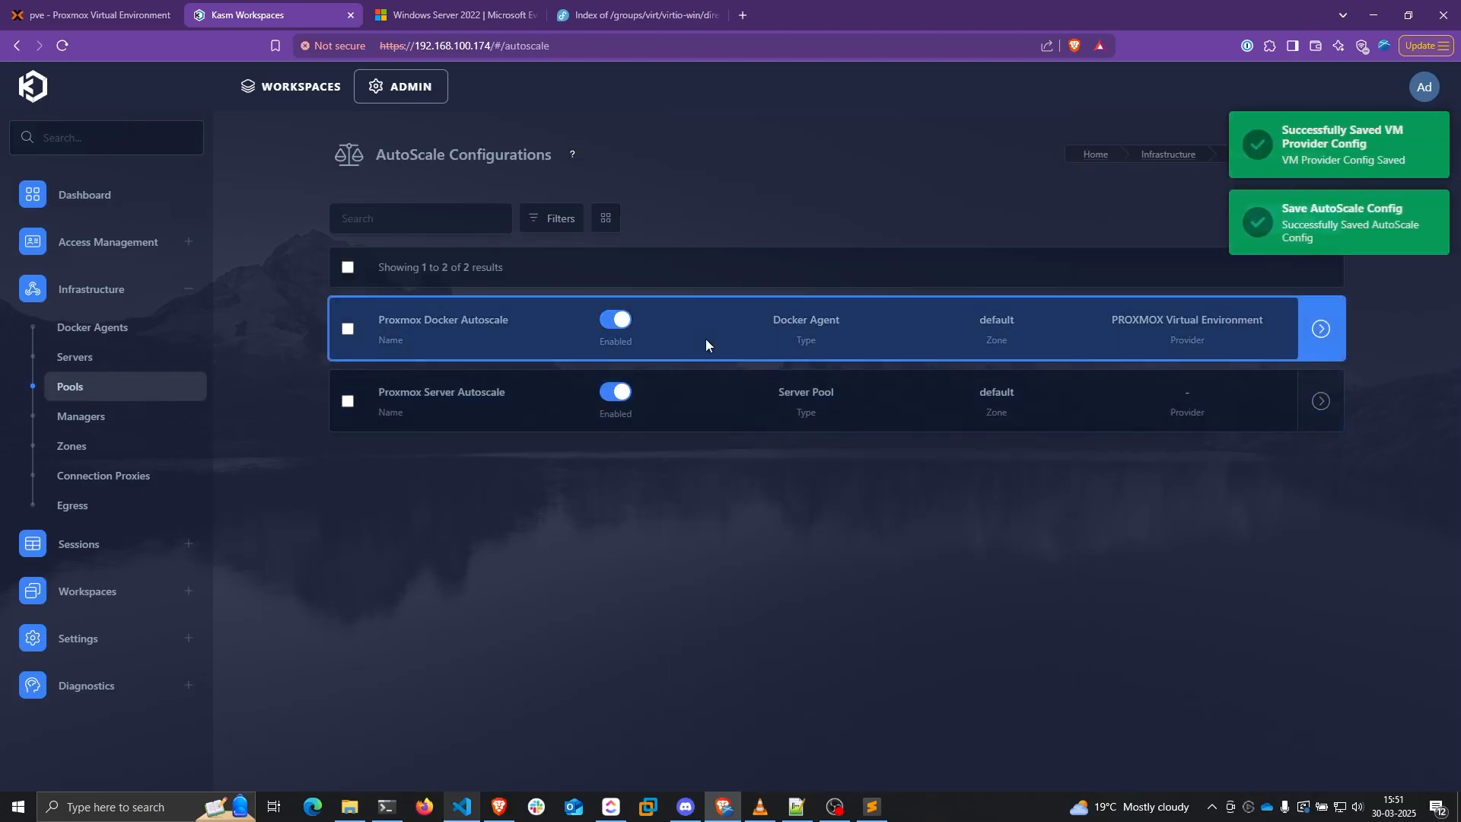
{"action": "left_click", "coordinate": [108, 15]}
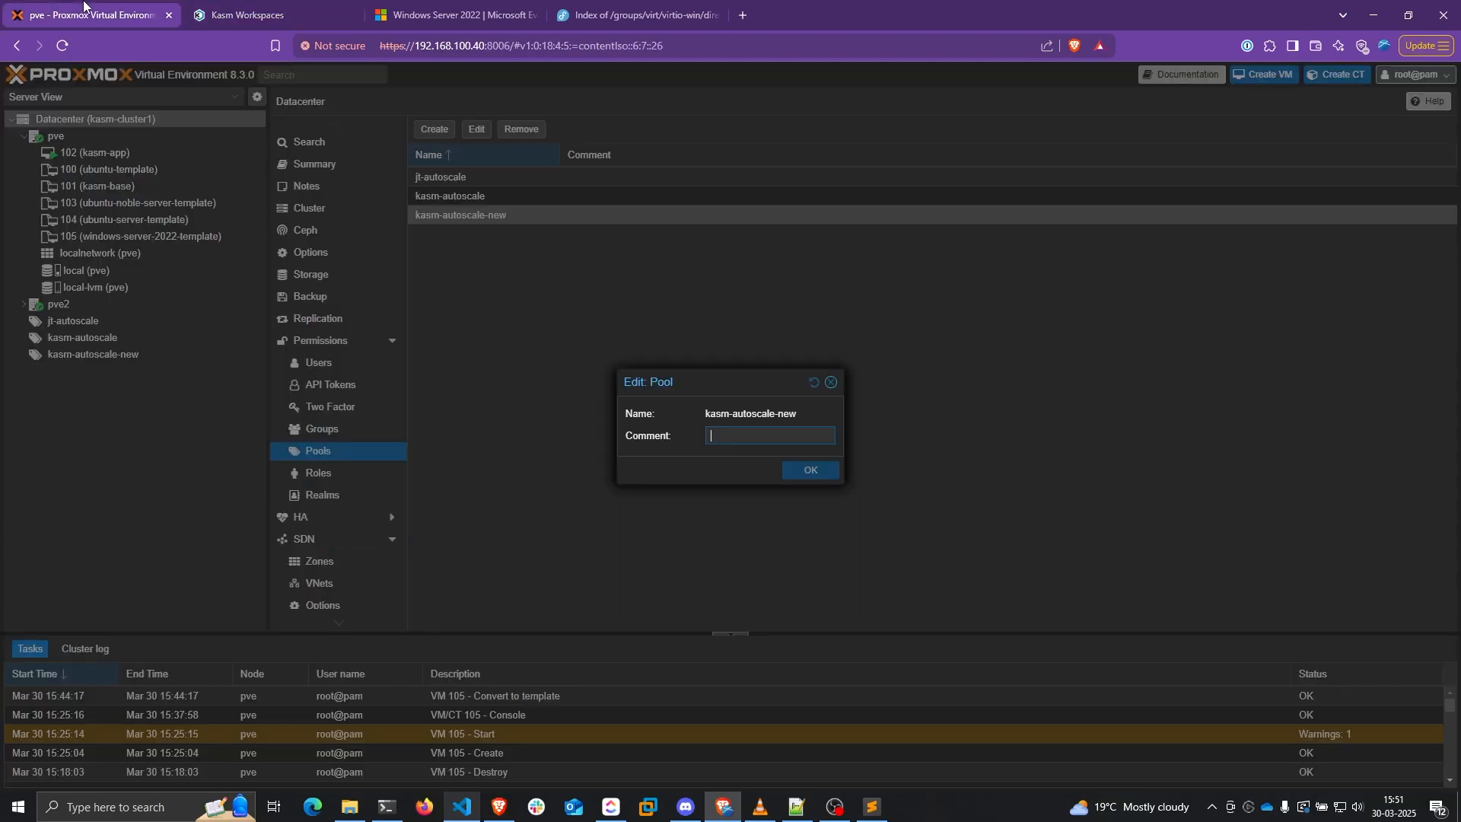
{"action": "left_click", "coordinate": [831, 382]}
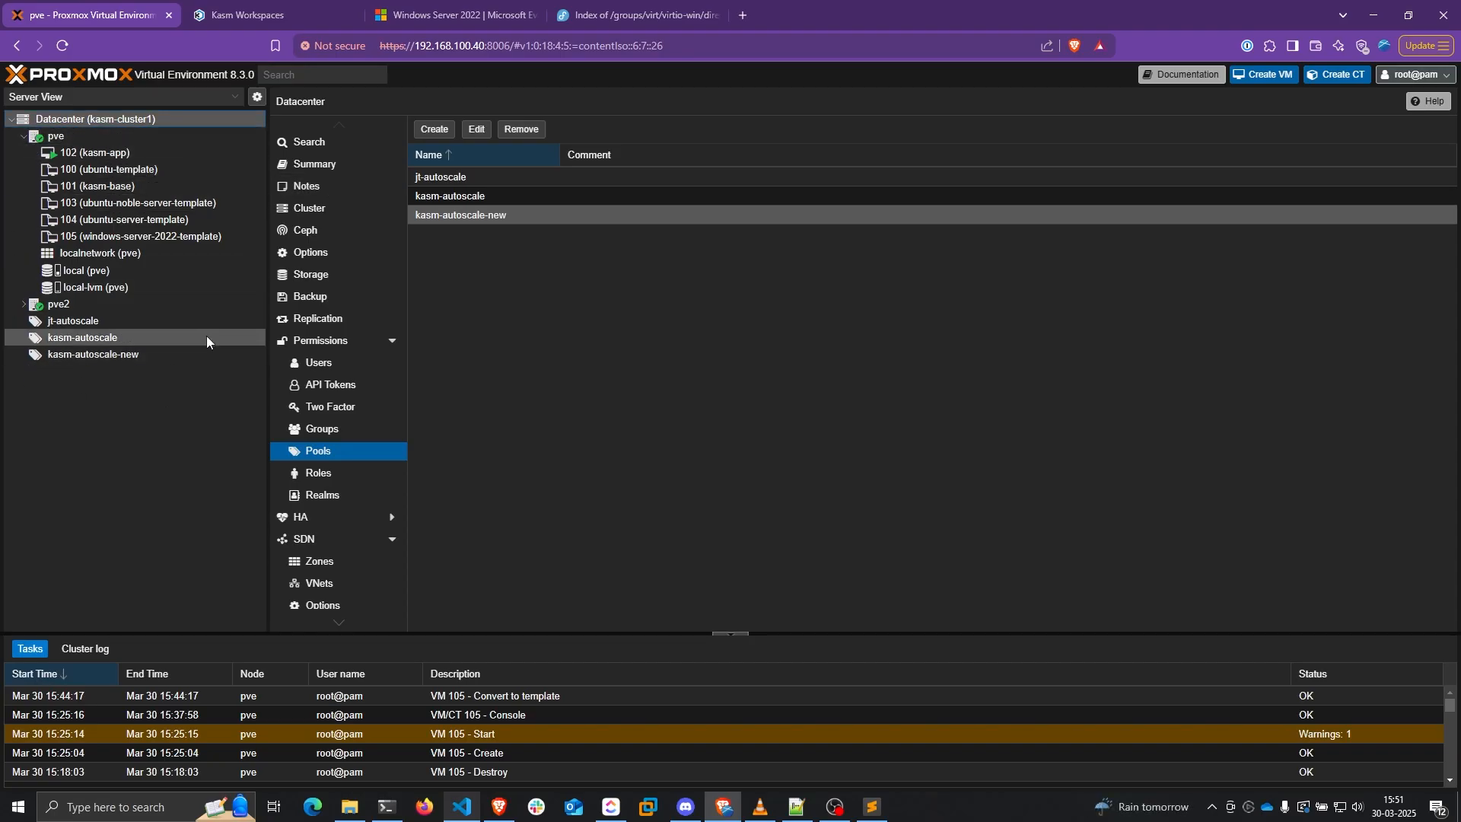
{"action": "left_click", "coordinate": [108, 170]}
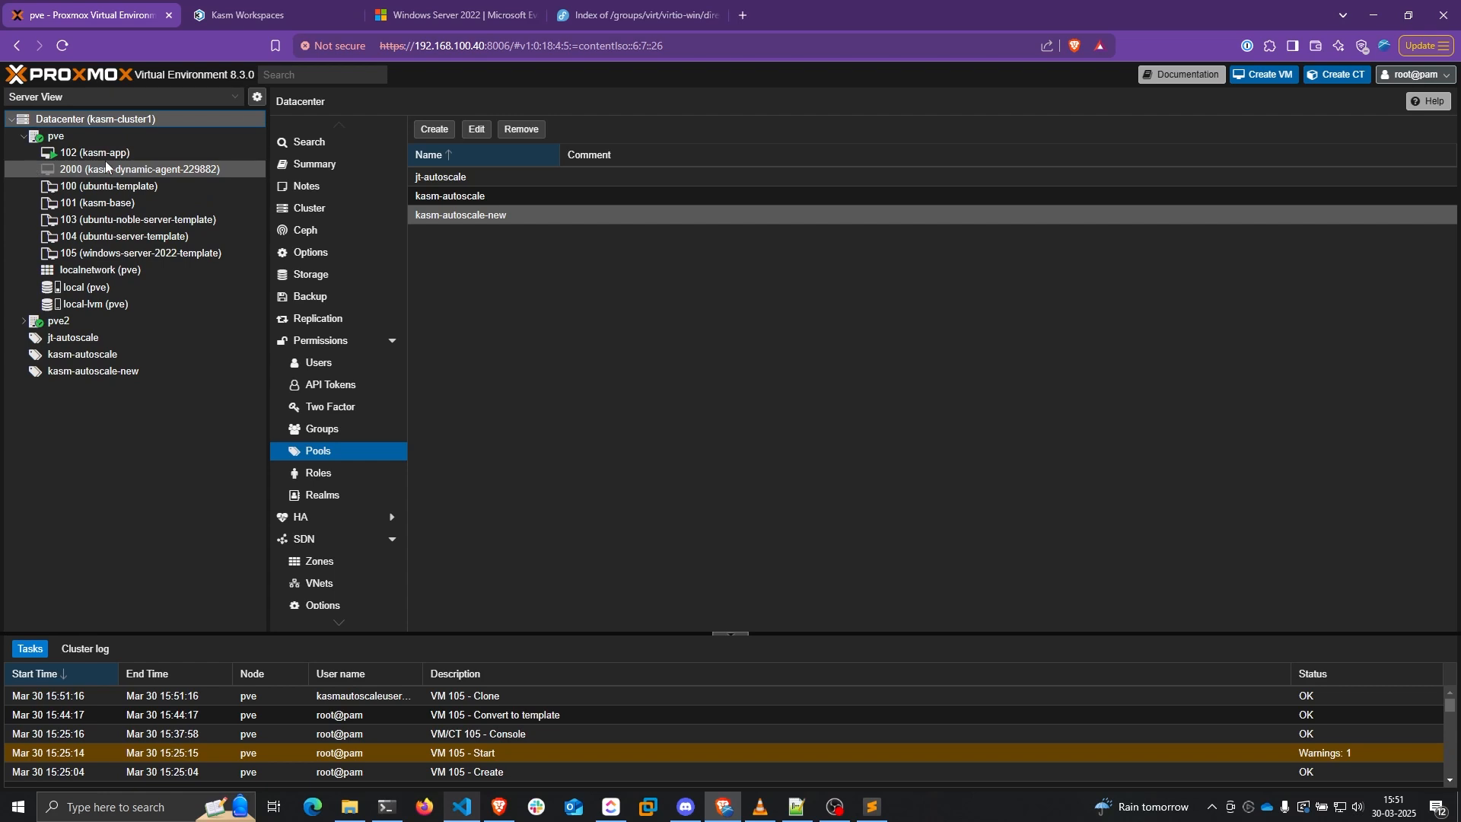
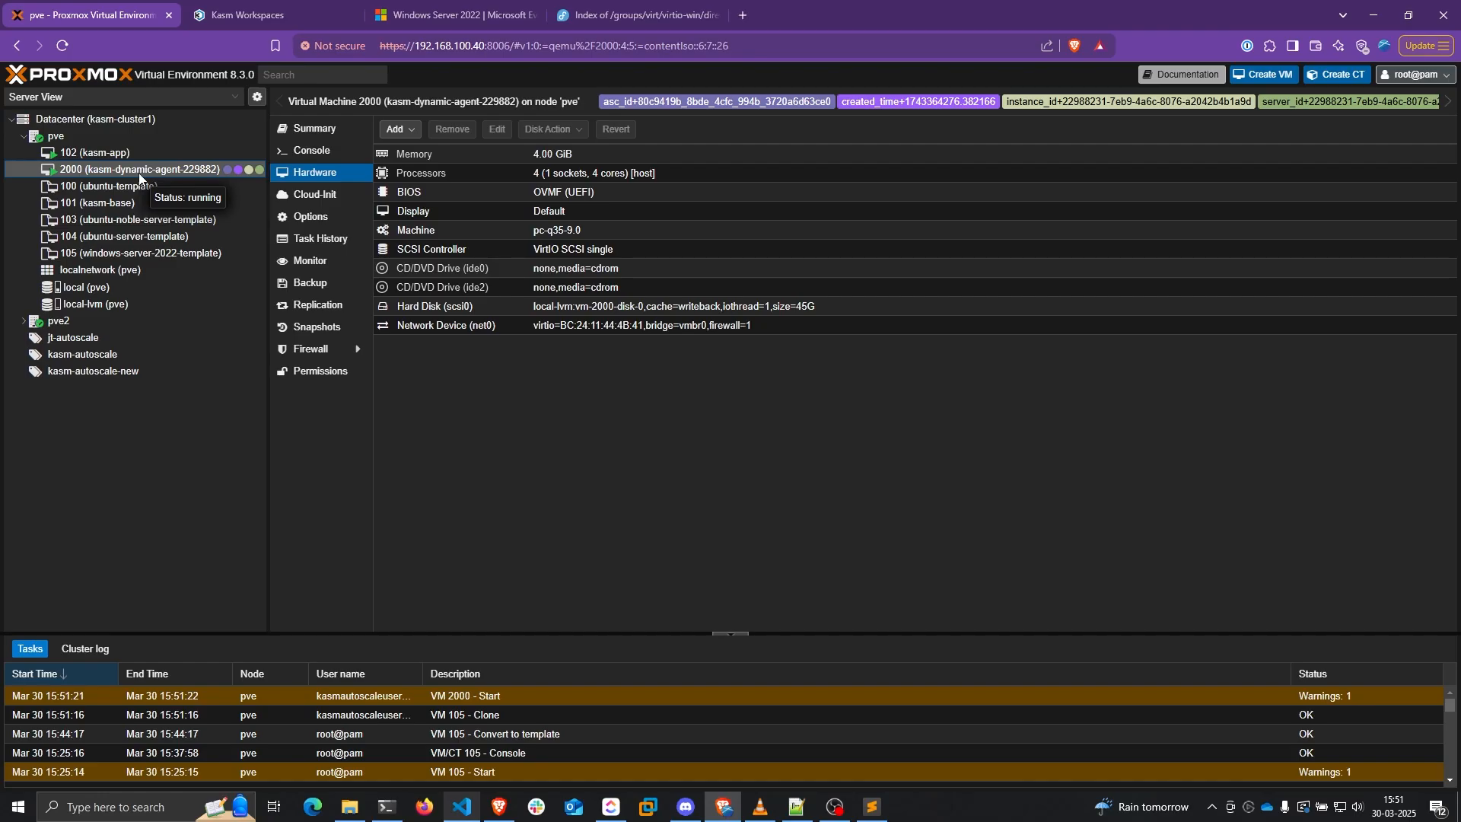
Confirm the autoscaled server is starting in Kasm's Servers list and view VM 2000's Proxmox summary
{"action": "left_click", "coordinate": [252, 15]}
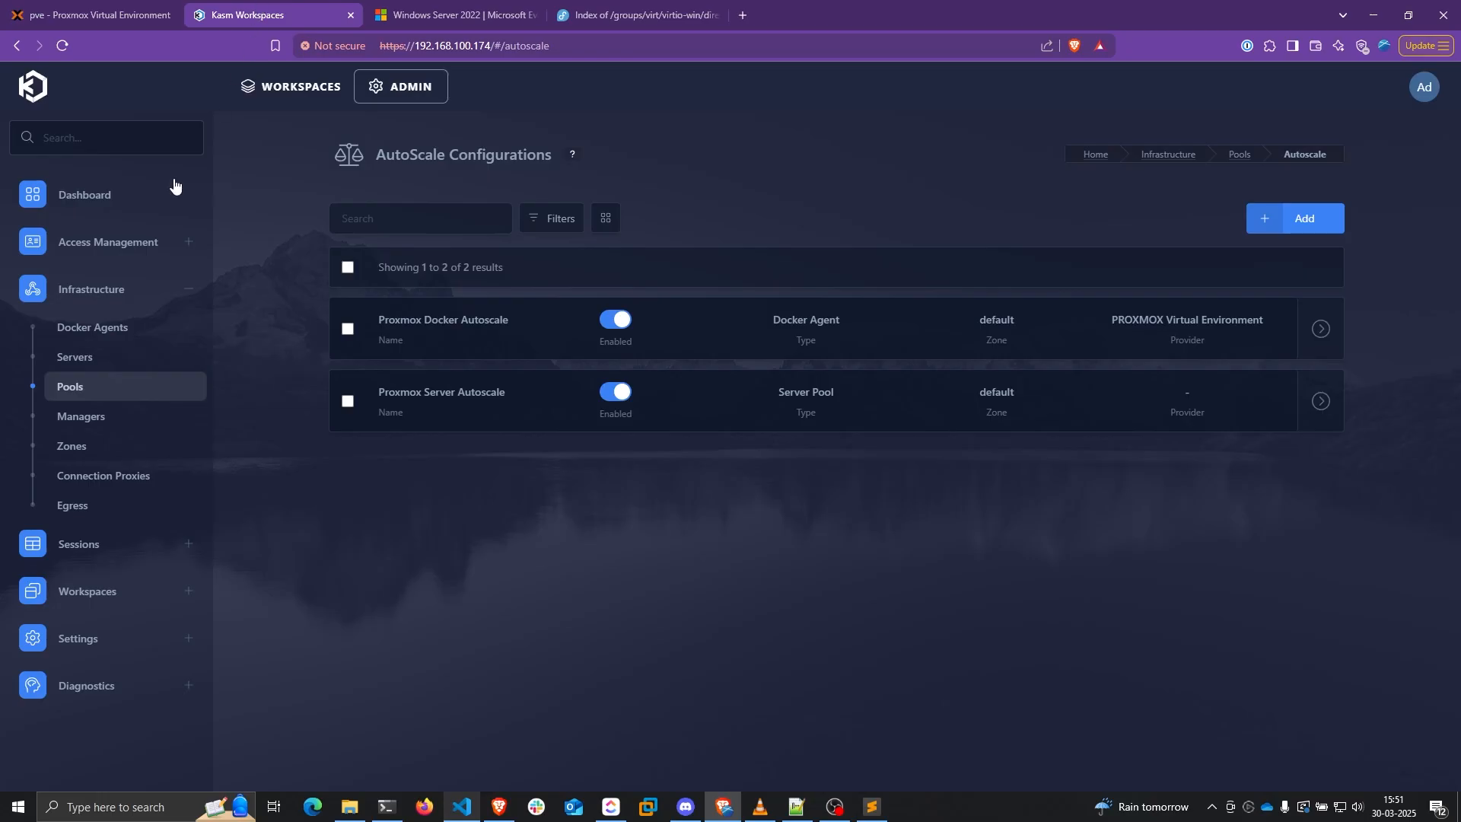
{"action": "left_click", "coordinate": [95, 362]}
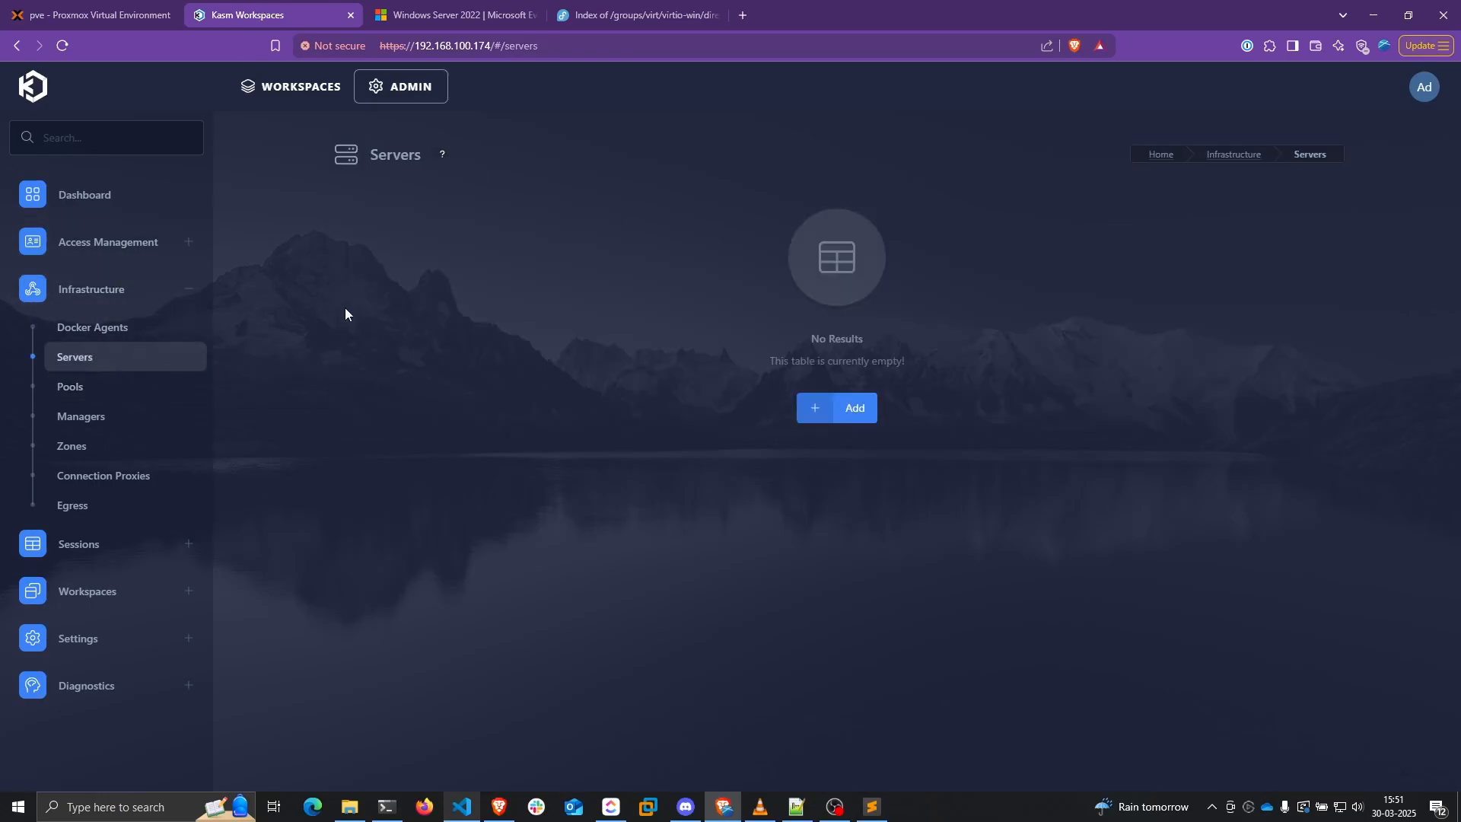
{"action": "key", "text": "ctrl+shift+Tab"}
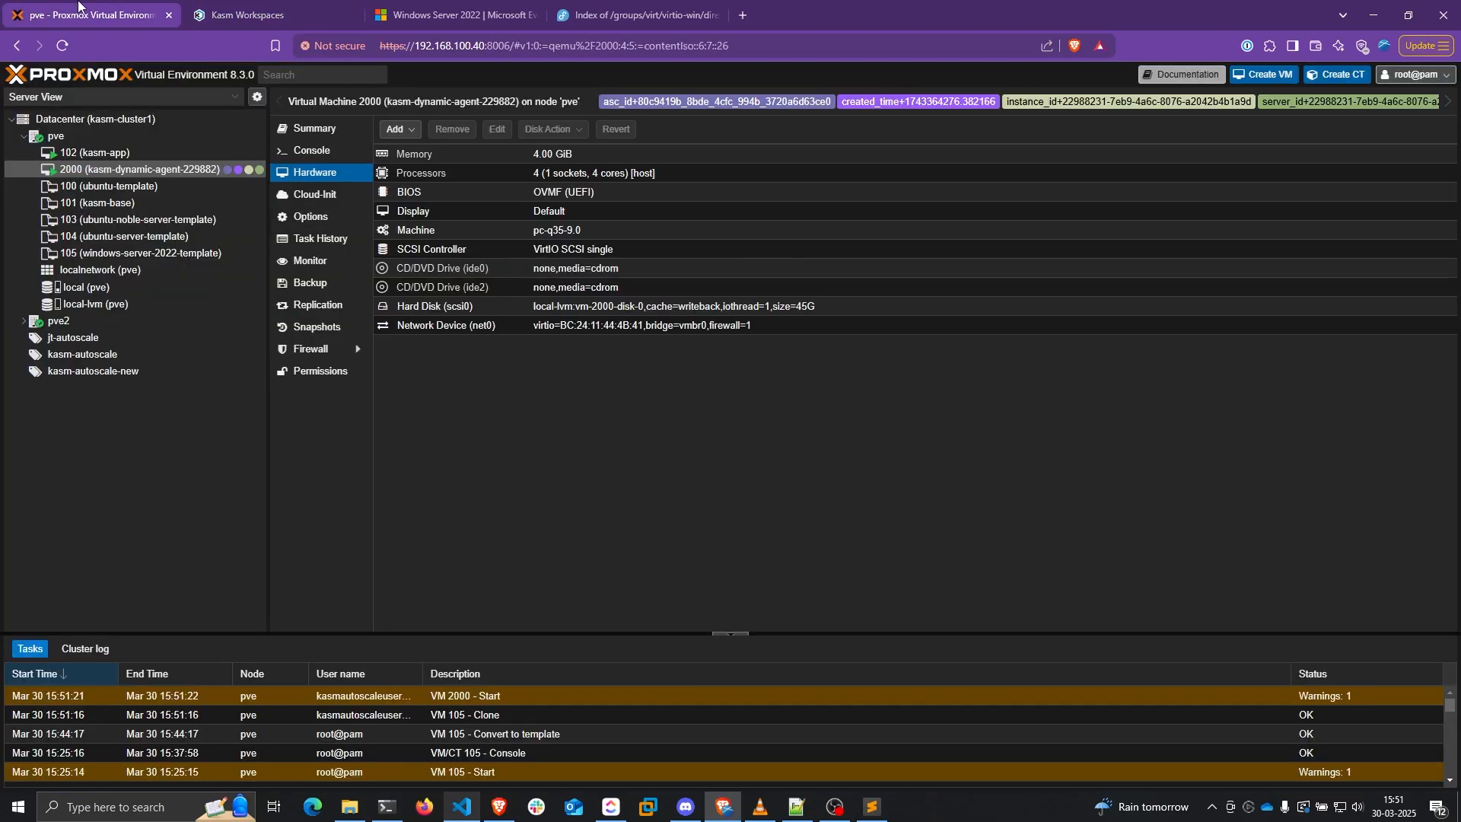
{"action": "left_click", "coordinate": [316, 131]}
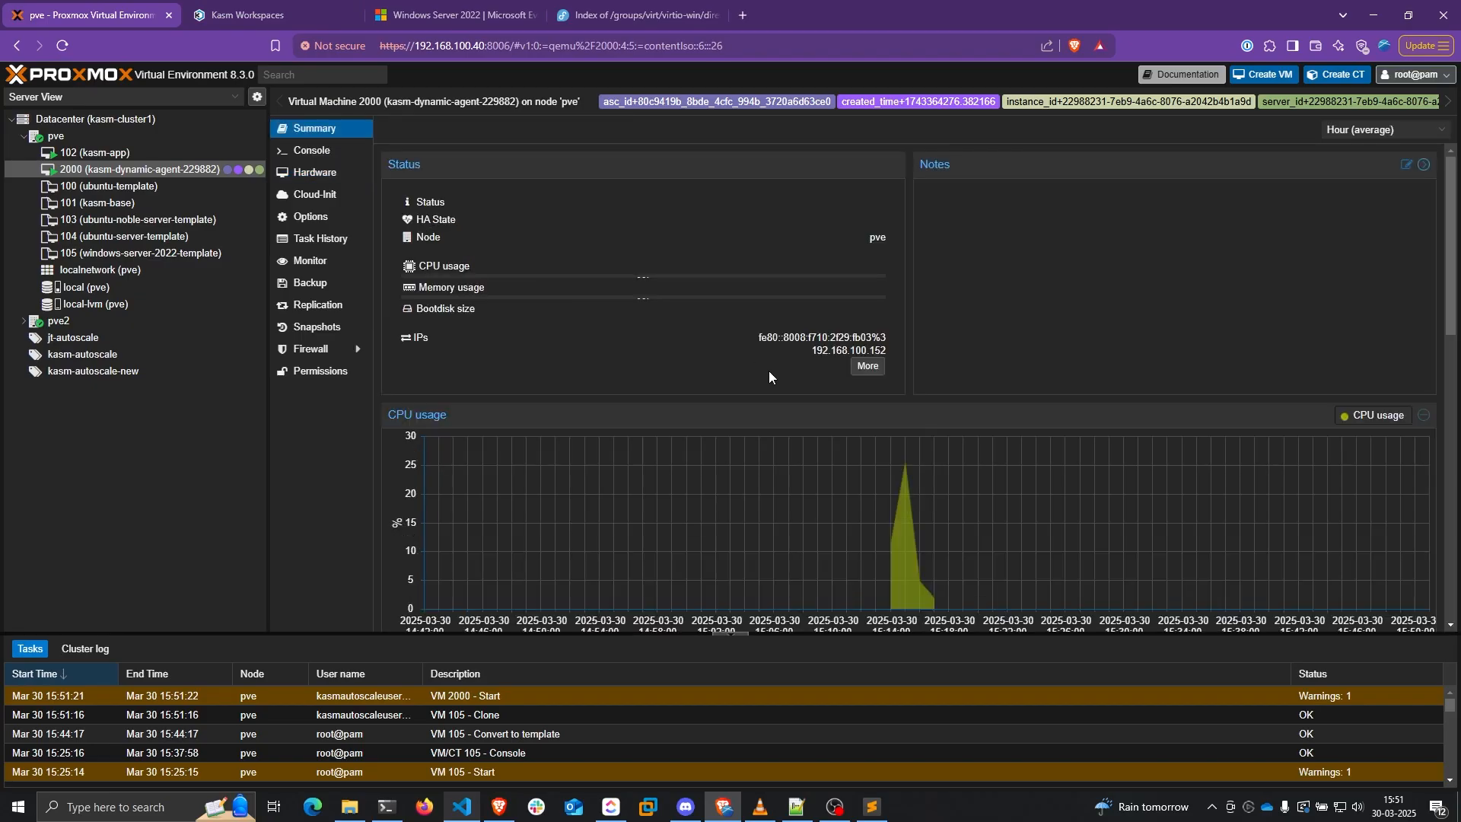
{"action": "key", "text": "ctrl+Tab"}
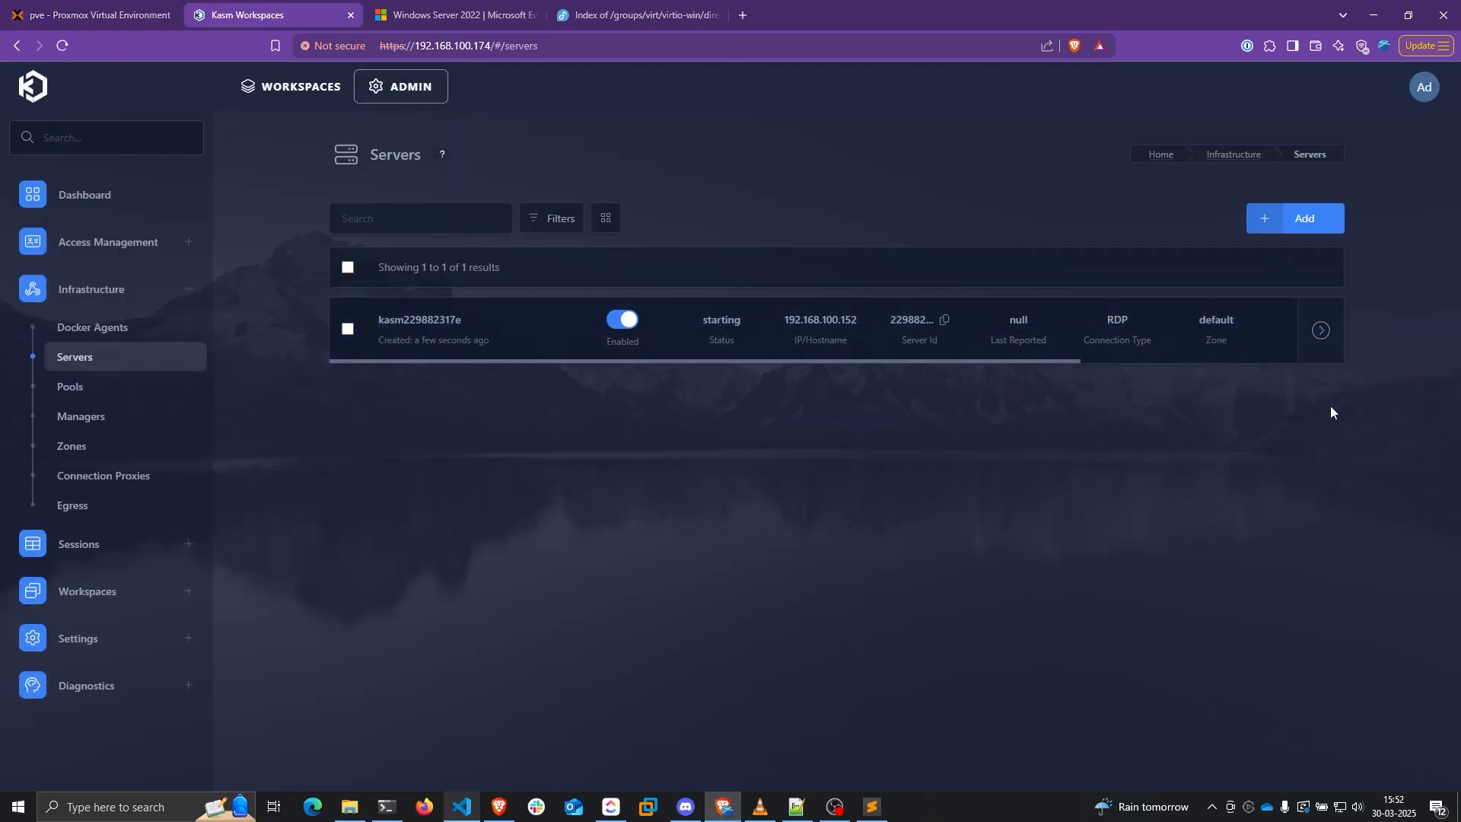
{"action": "double_click", "coordinate": [721, 322]}
{"action": "left_click", "coordinate": [91, 15]}
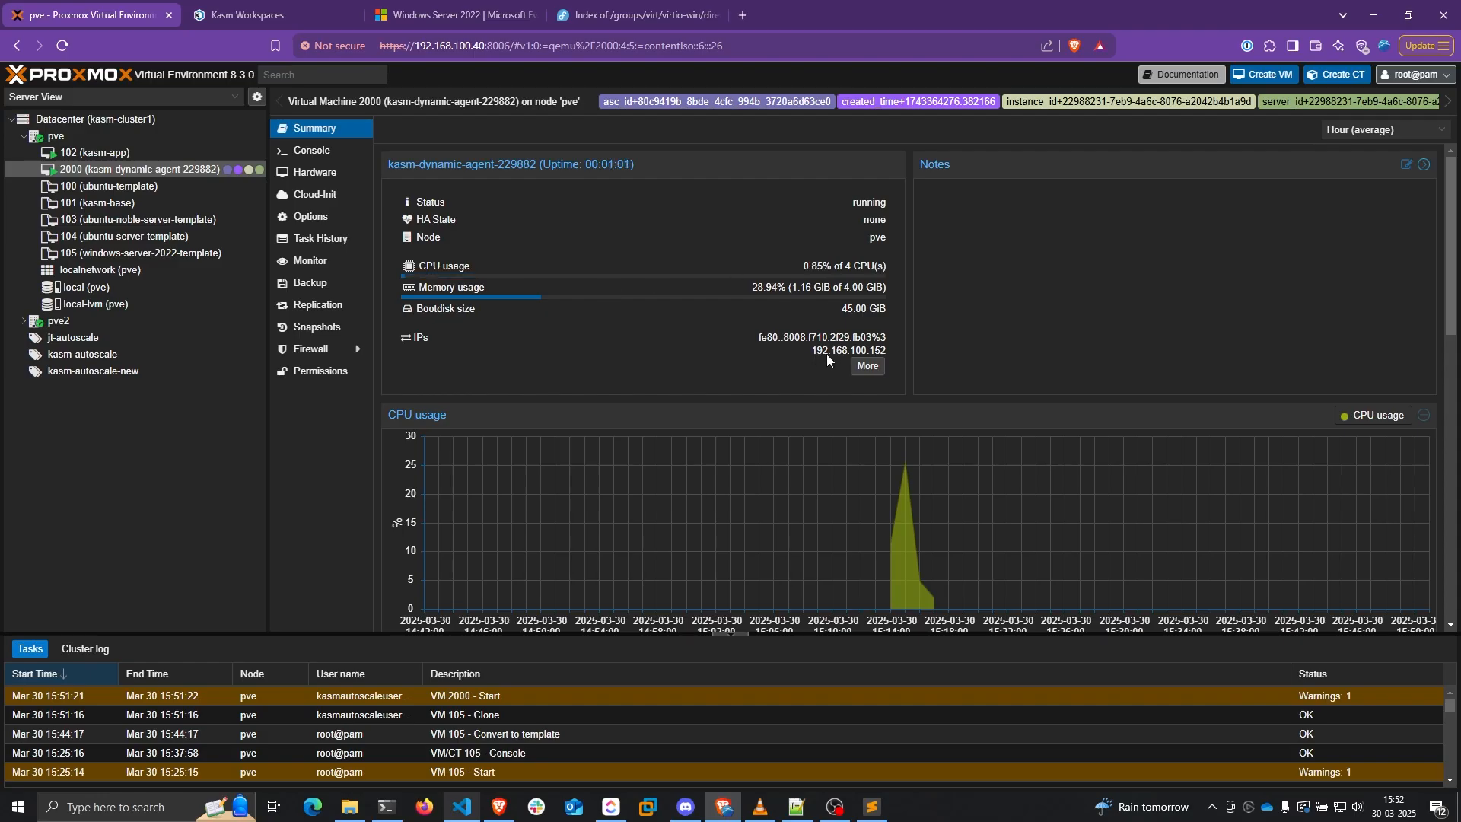
Launch Remote Desktop Connection and connect to VM 2000 at 192.168.100.152
{"action": "key", "text": "super"}
{"action": "type", "text": "remote"}
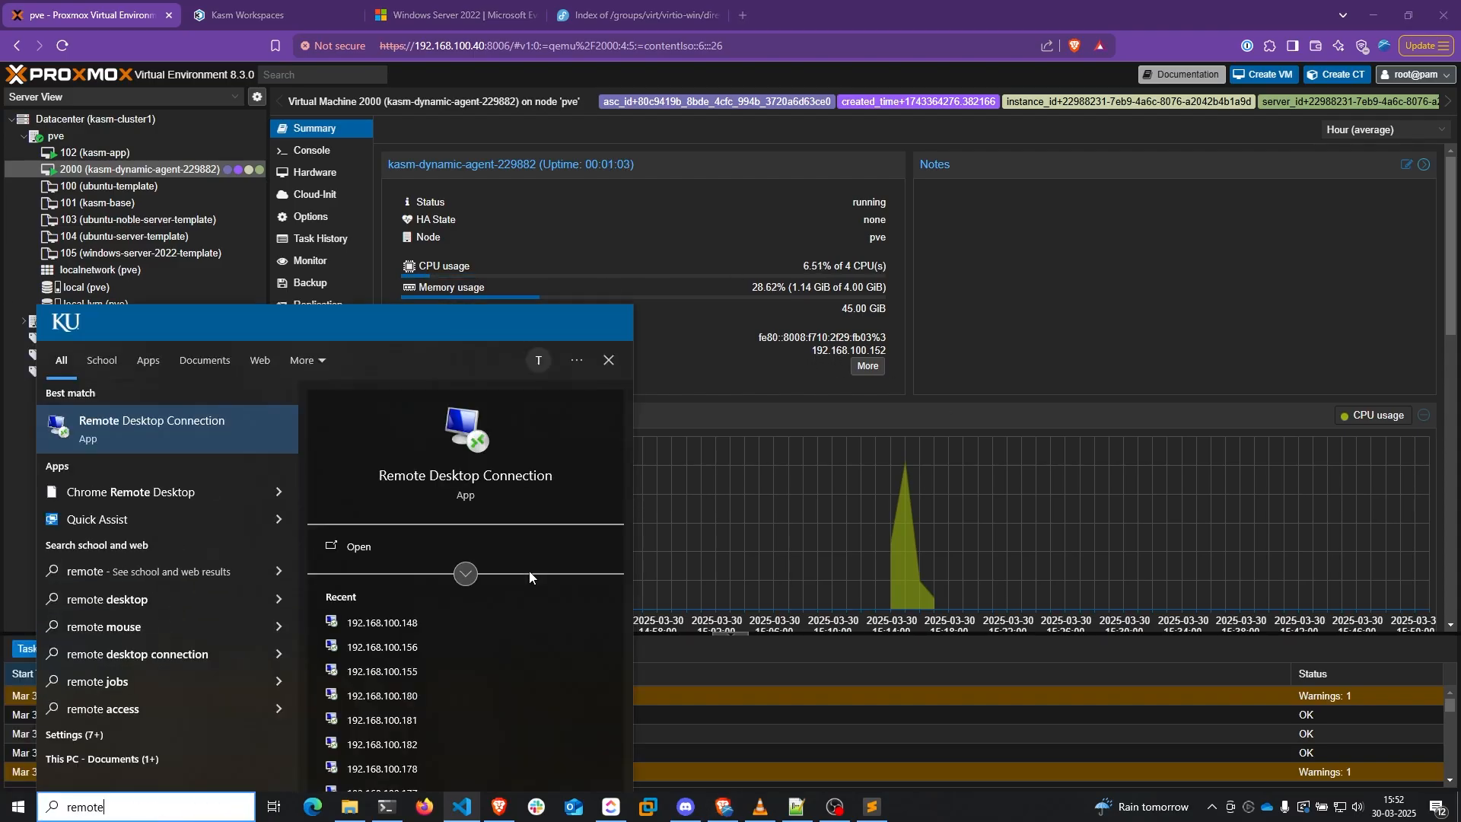
{"action": "key", "text": "Return"}
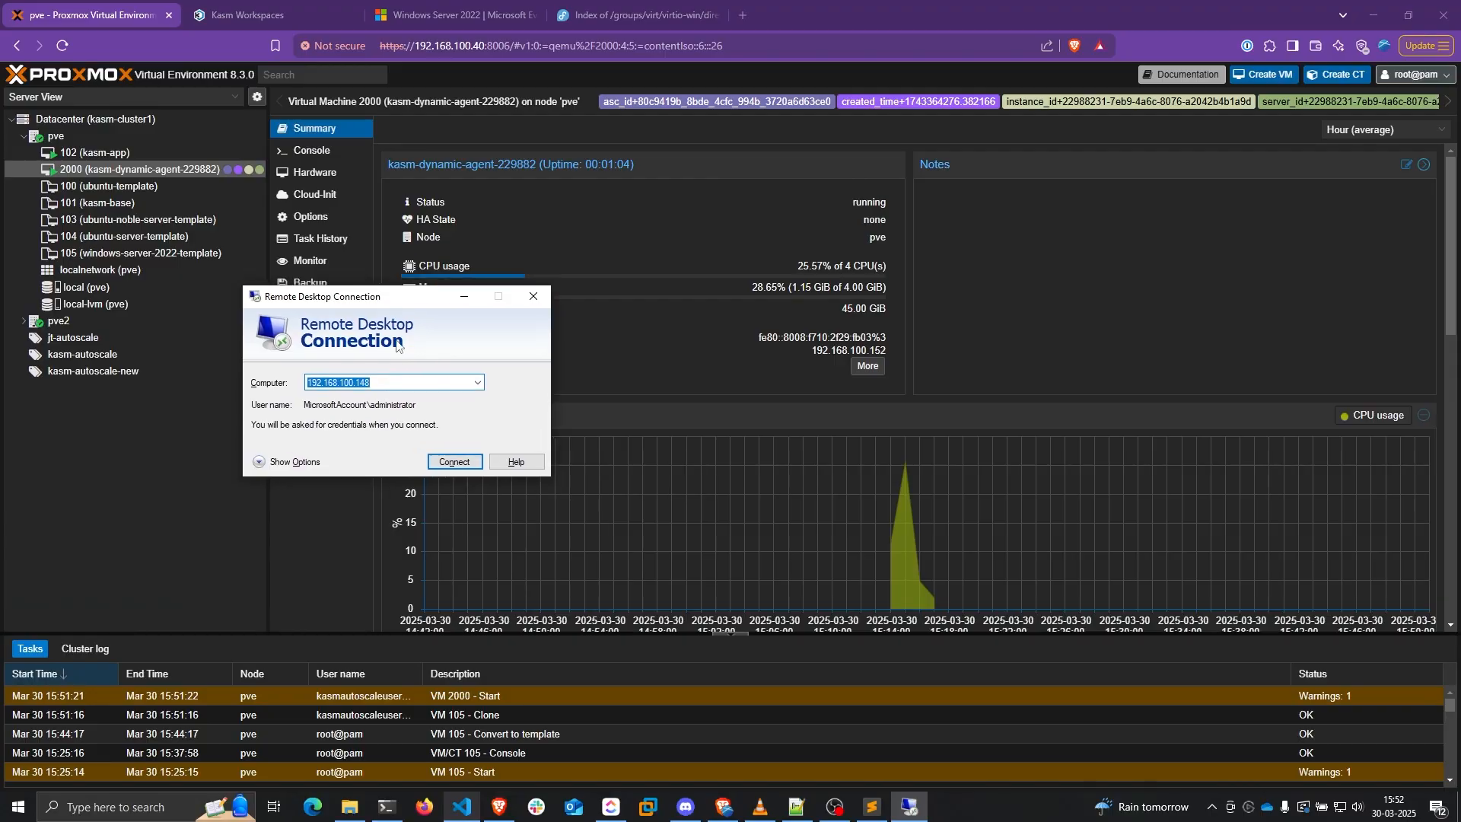
{"action": "left_click", "coordinate": [399, 379]}
{"action": "key", "text": "BackSpace"}
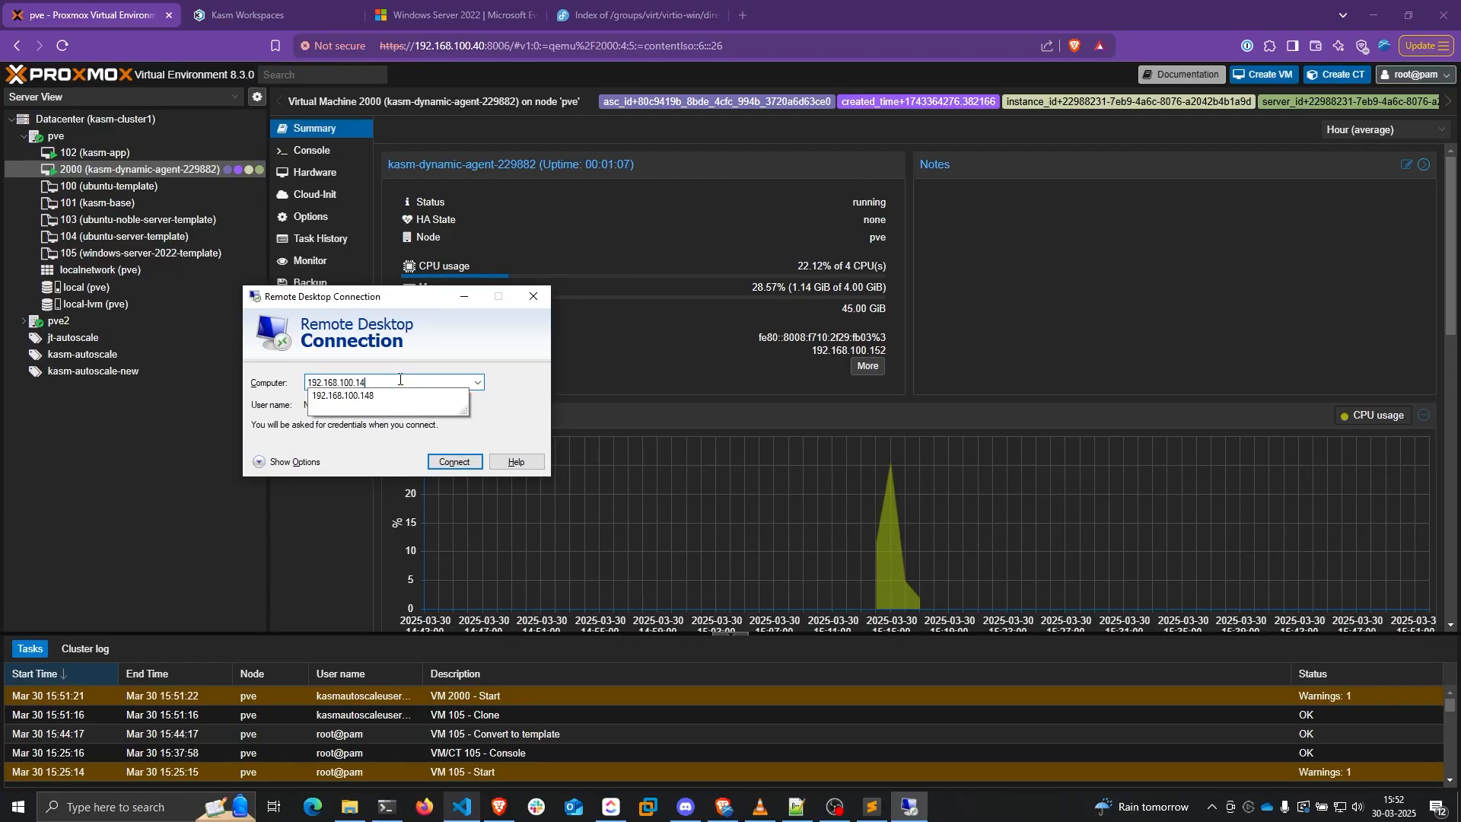
{"action": "left_click_drag", "start_coordinate": [816, 350], "coordinate": [874, 354]}
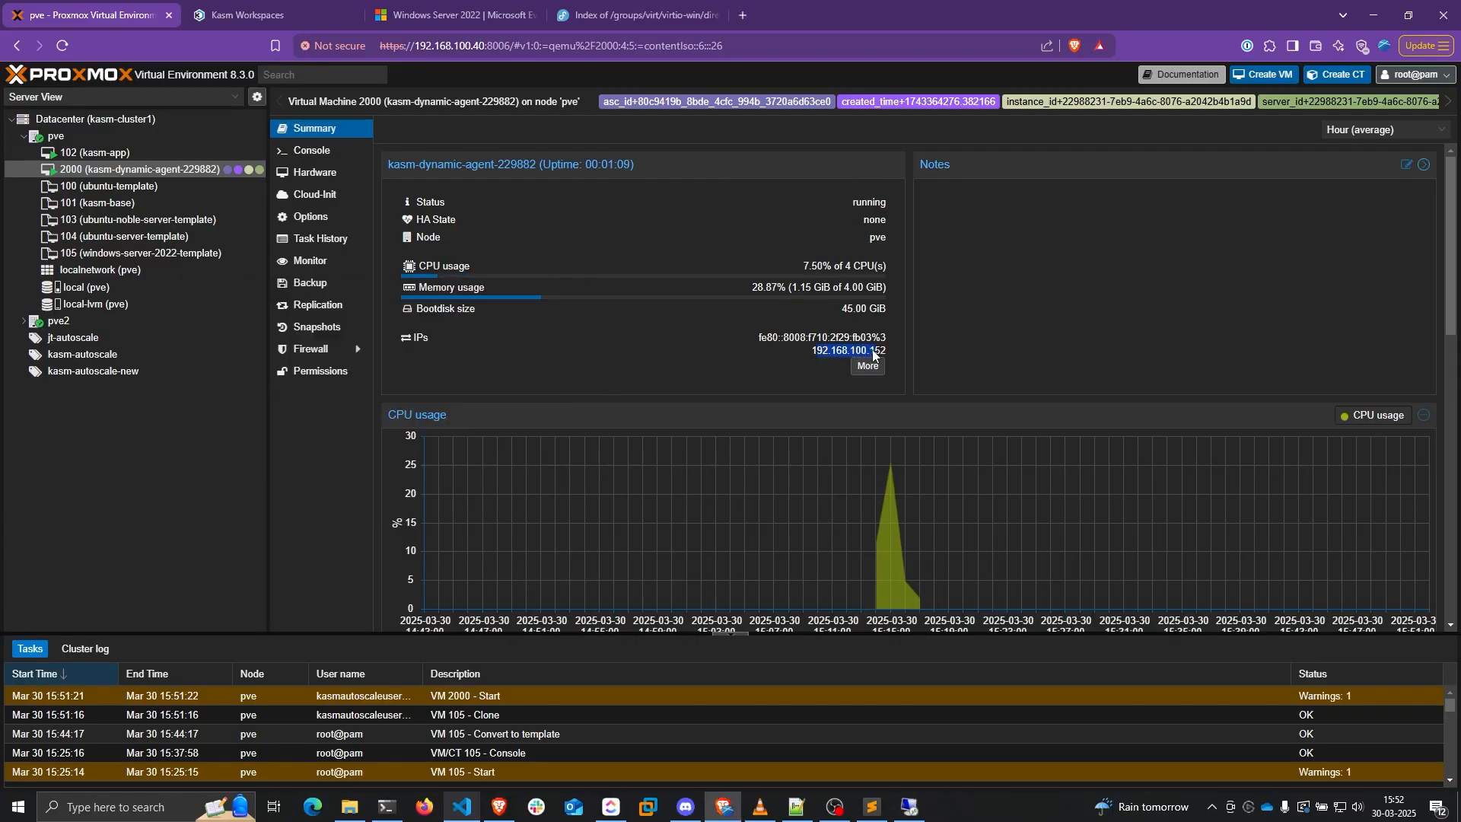
{"action": "left_click", "coordinate": [909, 807]}
{"action": "left_click", "coordinate": [380, 384]}
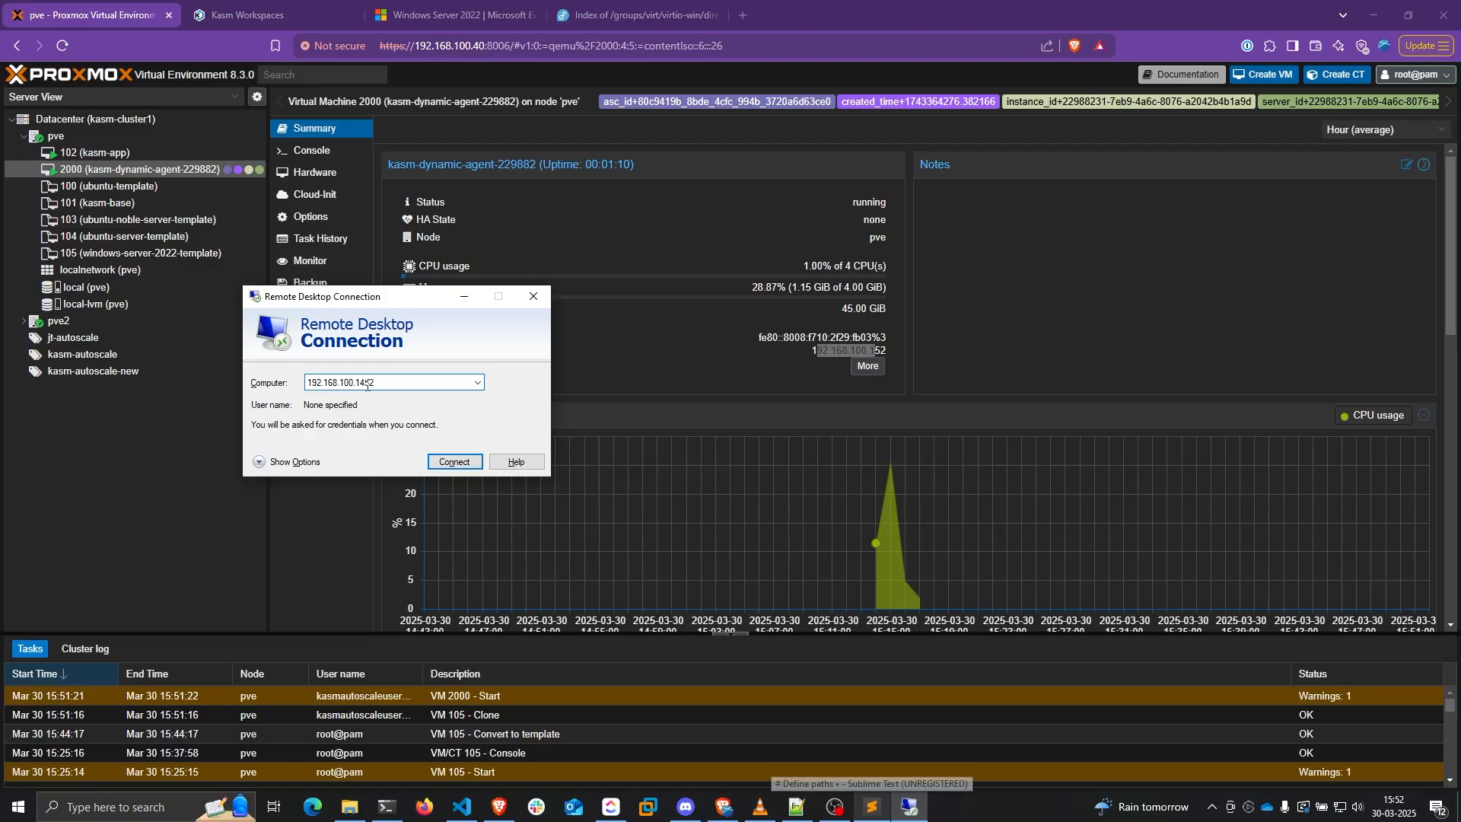
{"action": "key", "text": "Return"}
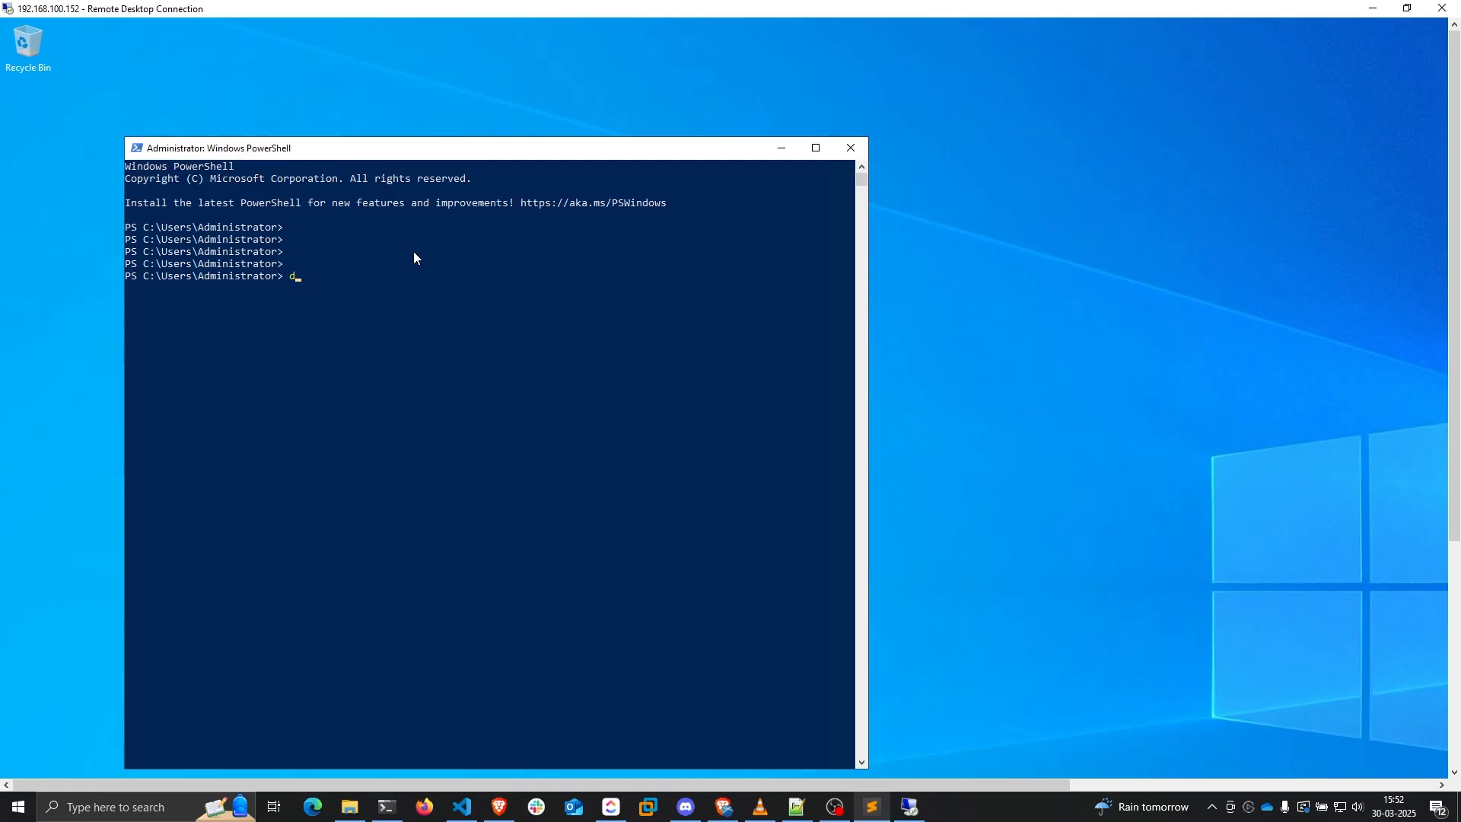
List C:\Windows\temp to find kasm-dynamic-agent-229882_startup_script.ps1
{"action": "key", "text": "BackSpace"}
{"action": "type", "text": "cd C:\\windows\temp"}
{"action": "key", "text": "Return"}
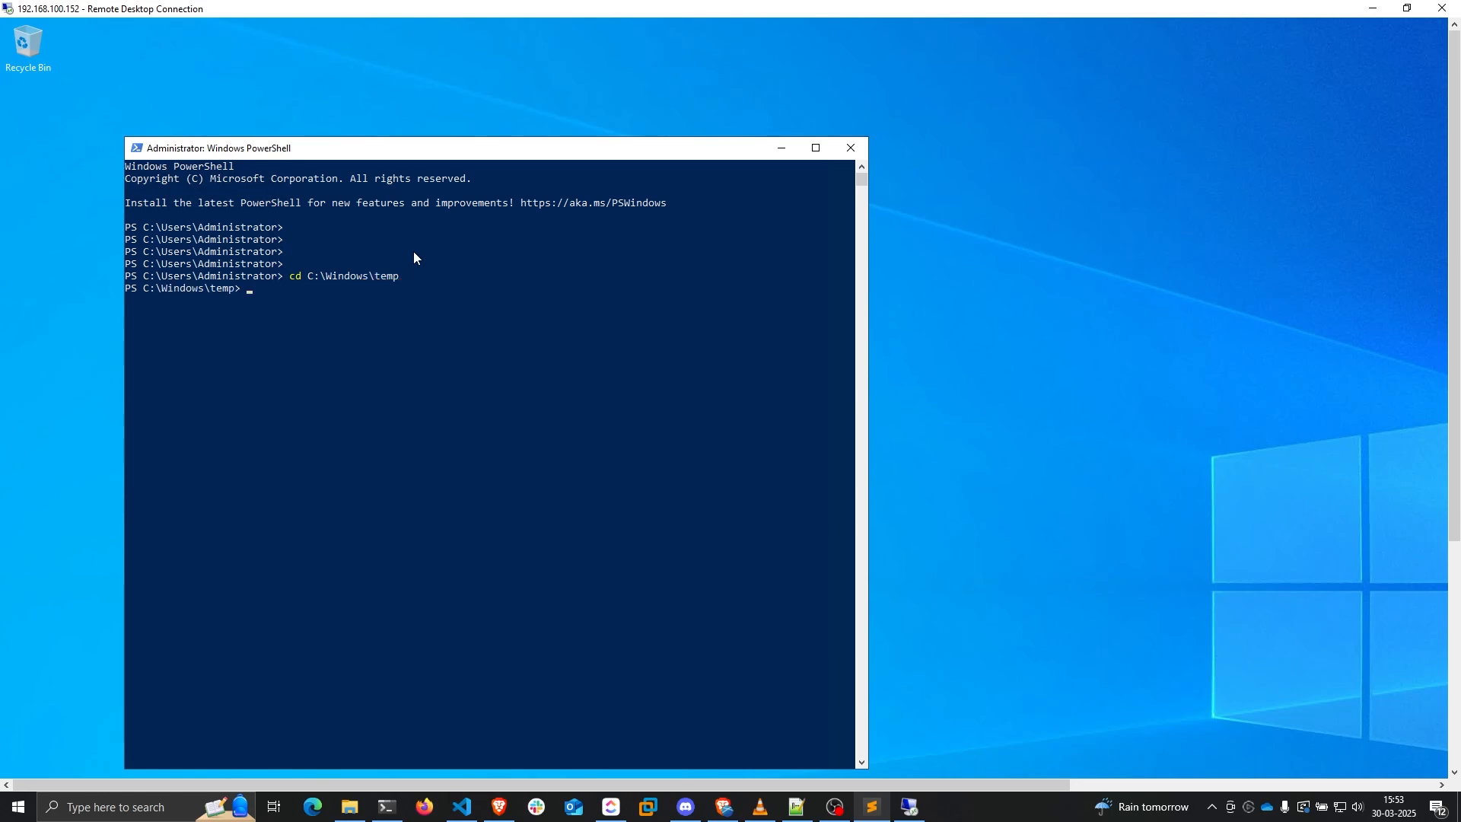
{"action": "type", "text": "ls"}
{"action": "key", "text": "Return"}
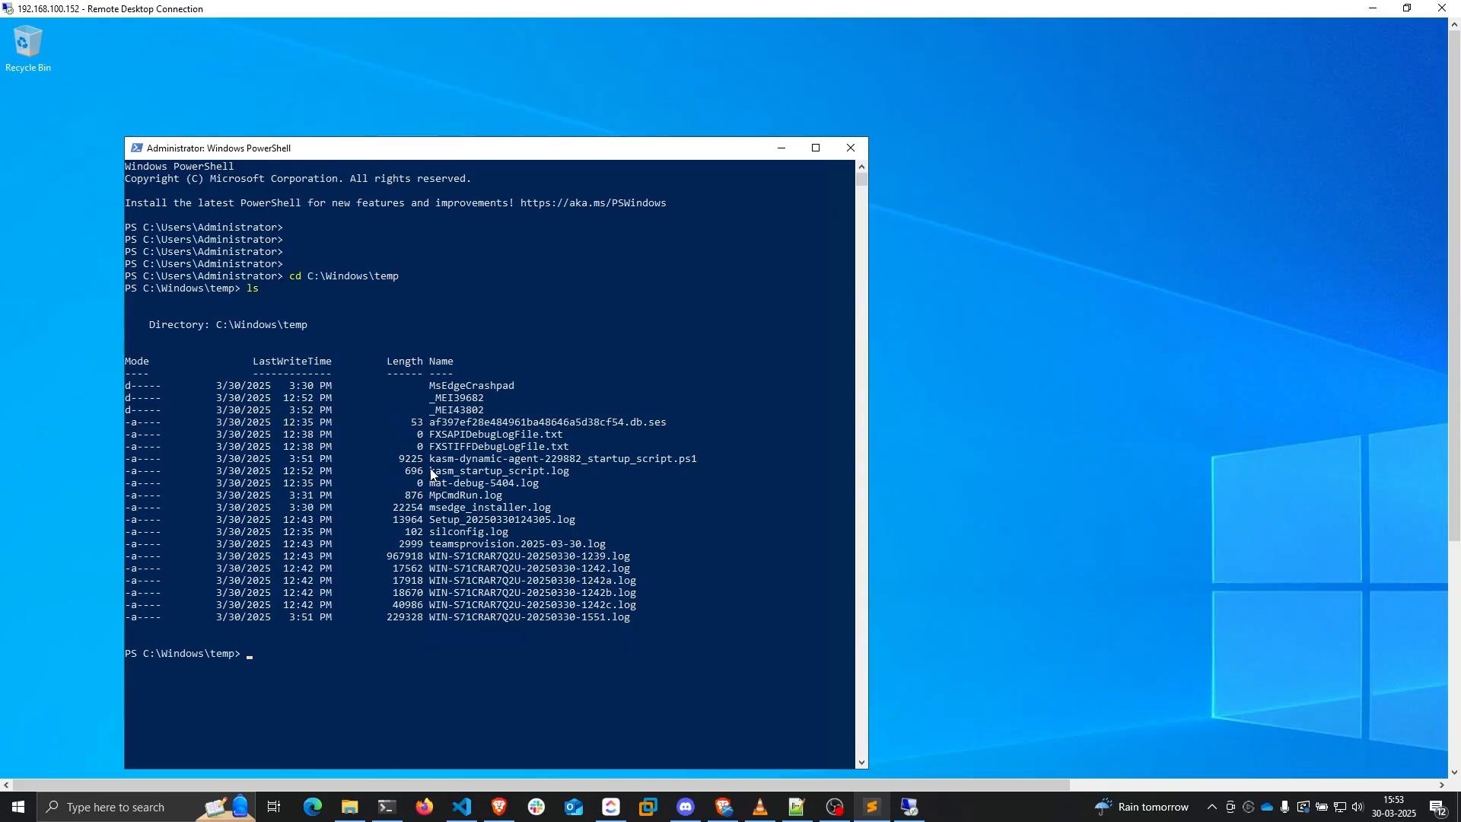
{"action": "left_click", "coordinate": [434, 461]}
{"action": "left_click_drag", "start_coordinate": [433, 461], "coordinate": [696, 461]}
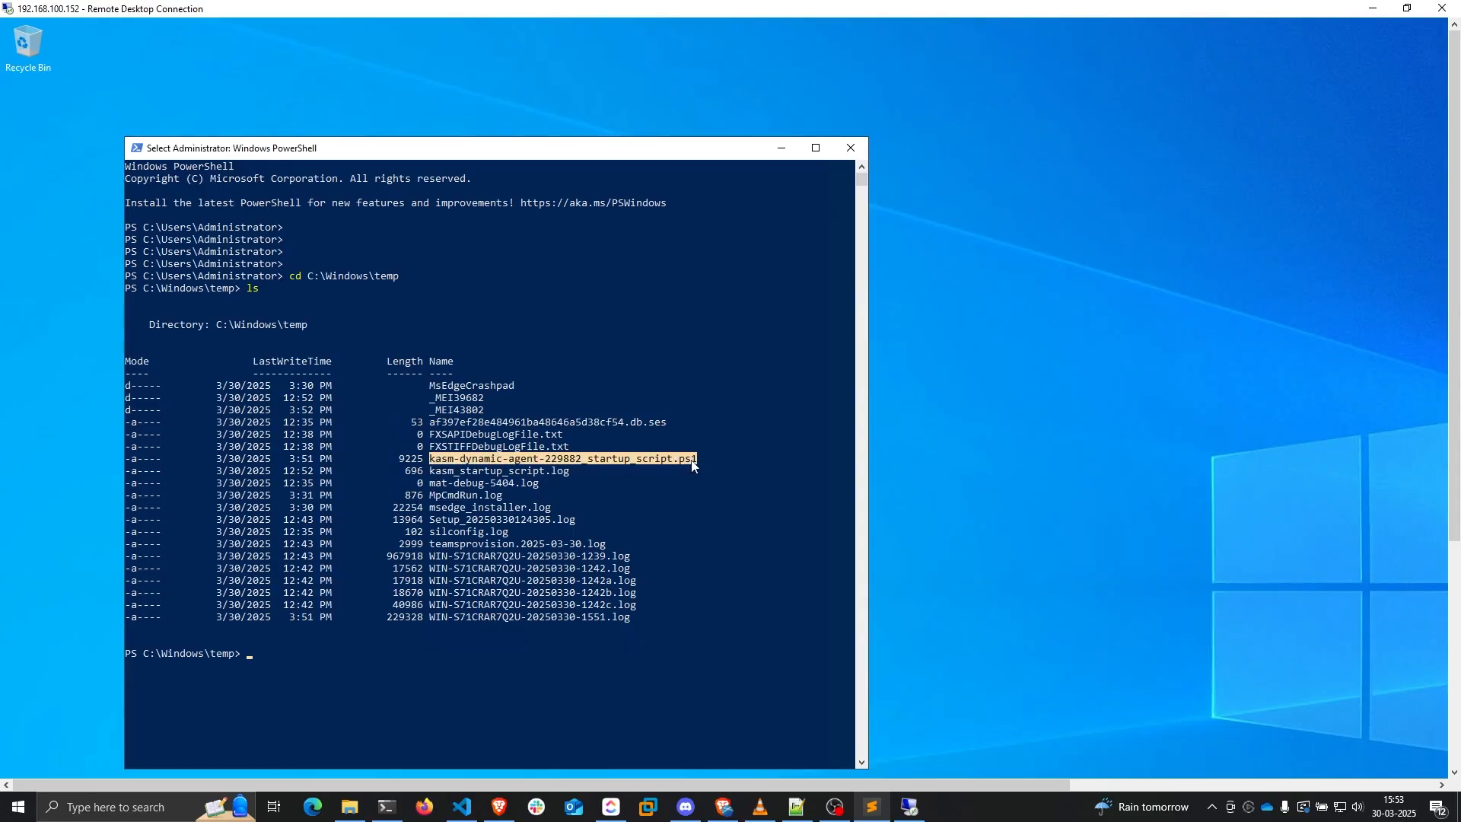
{"action": "left_click", "coordinate": [522, 537]}
{"action": "key", "text": "Escape"}
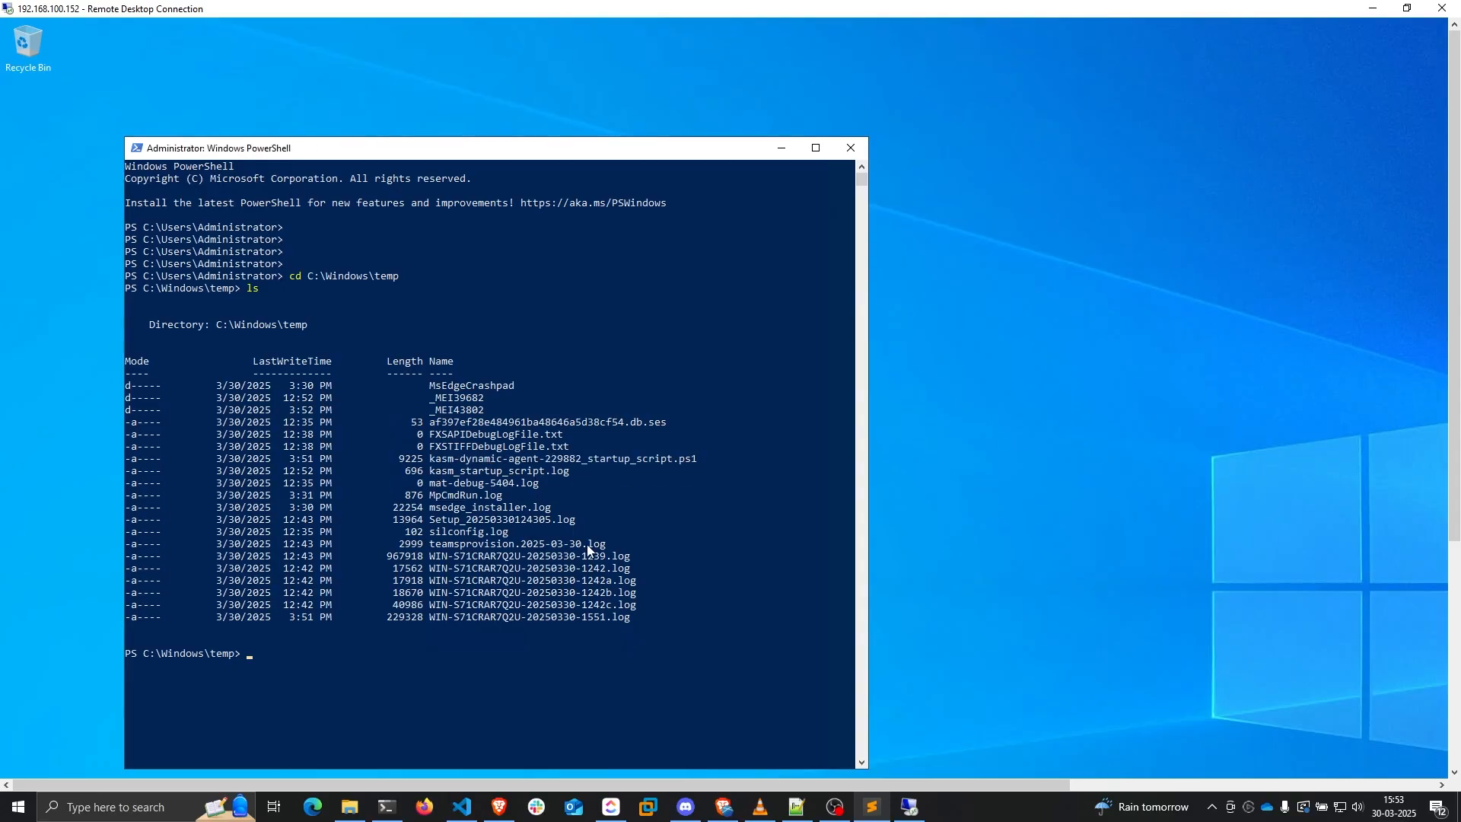
List C:\Users\Public\Downloads to find kasm_service_installer.exe
{"action": "type", "text": "c C"}
{"action": "key", "text": "BackSpace"}
{"action": "key", "text": "BackSpace"}
{"action": "type", "text": "d C:\\Users\\Public\\Downloads\\"}
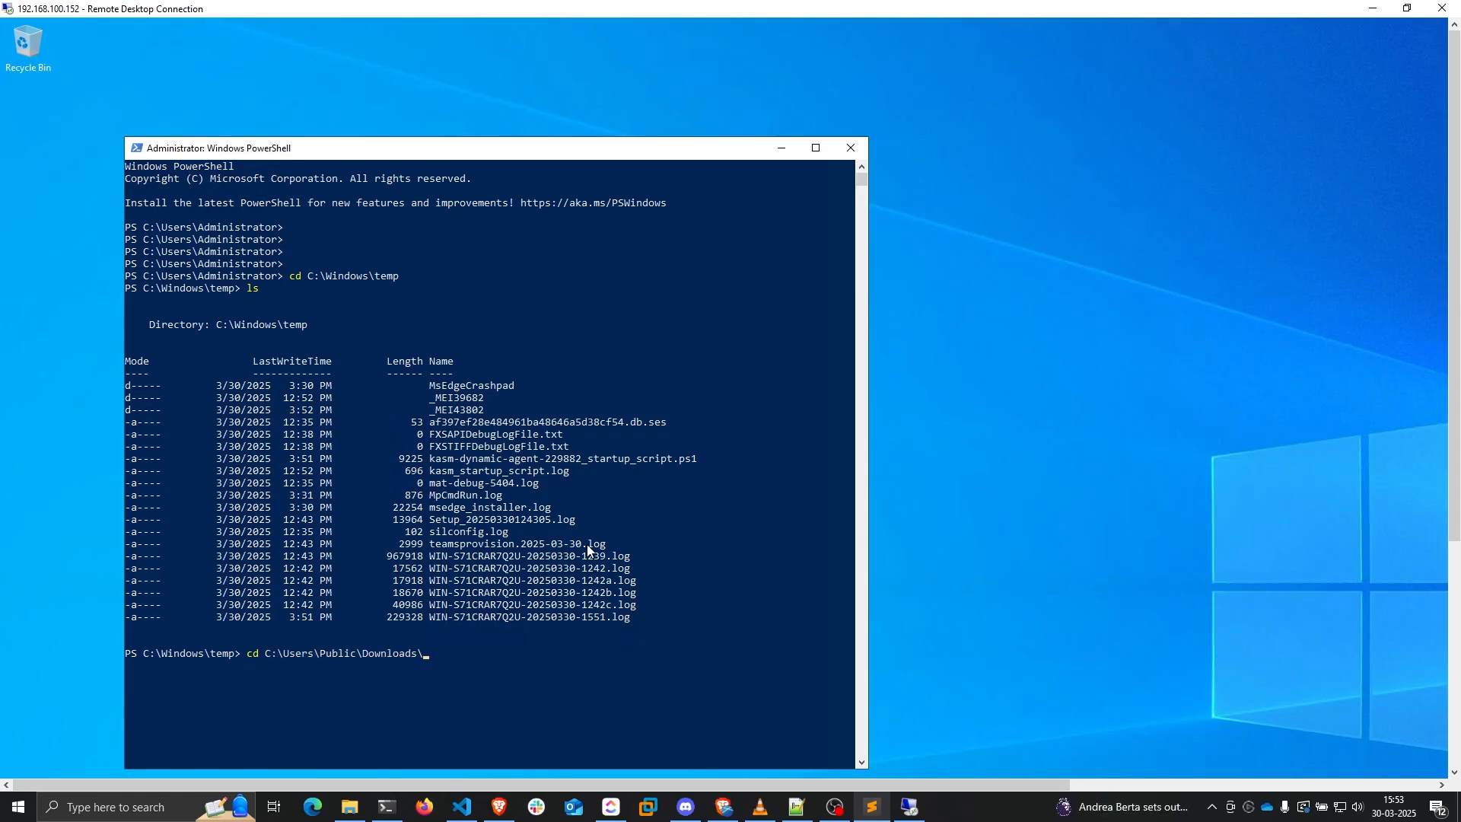
{"action": "key", "text": "Return"}
{"action": "type", "text": "ls"}
{"action": "key", "text": "Return"}
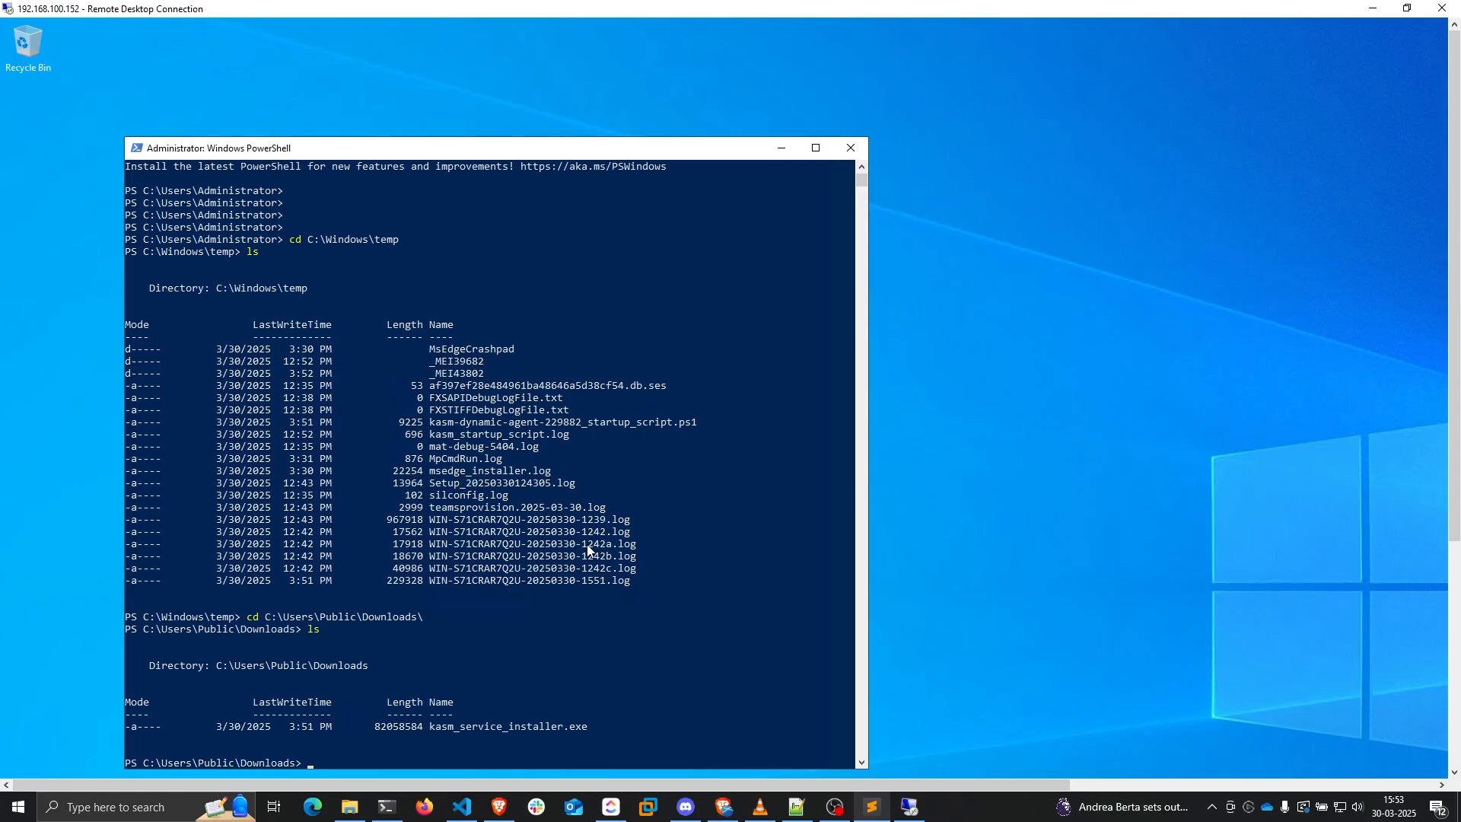
{"action": "left_click", "coordinate": [599, 728]}
{"action": "left_click_drag", "start_coordinate": [432, 728], "coordinate": [585, 730]}
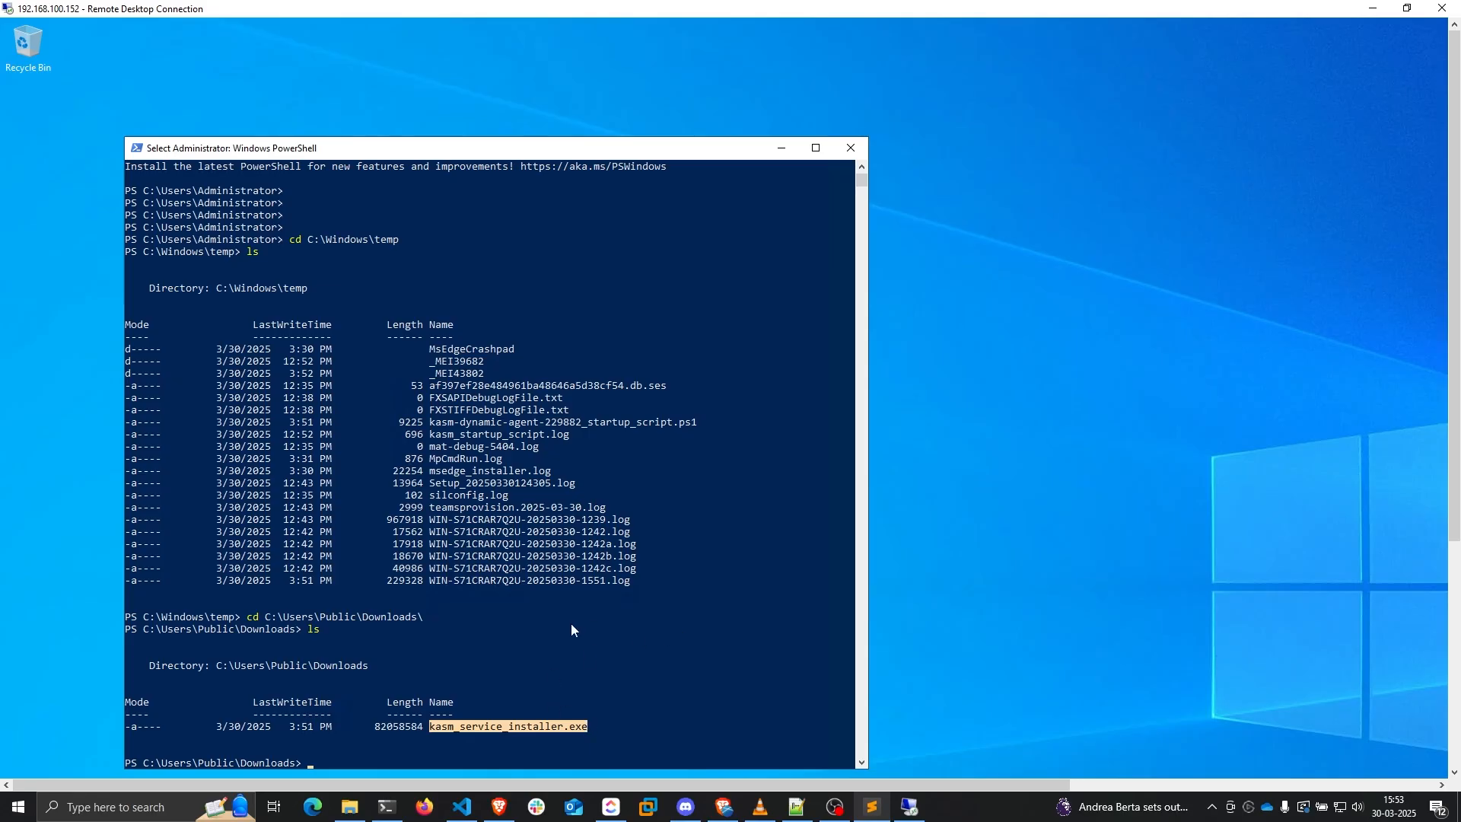
Open the Run box and enter services.msc
{"action": "right_click", "coordinate": [18, 763]}
{"action": "left_click", "coordinate": [57, 690]}
{"action": "type", "text": "services."}
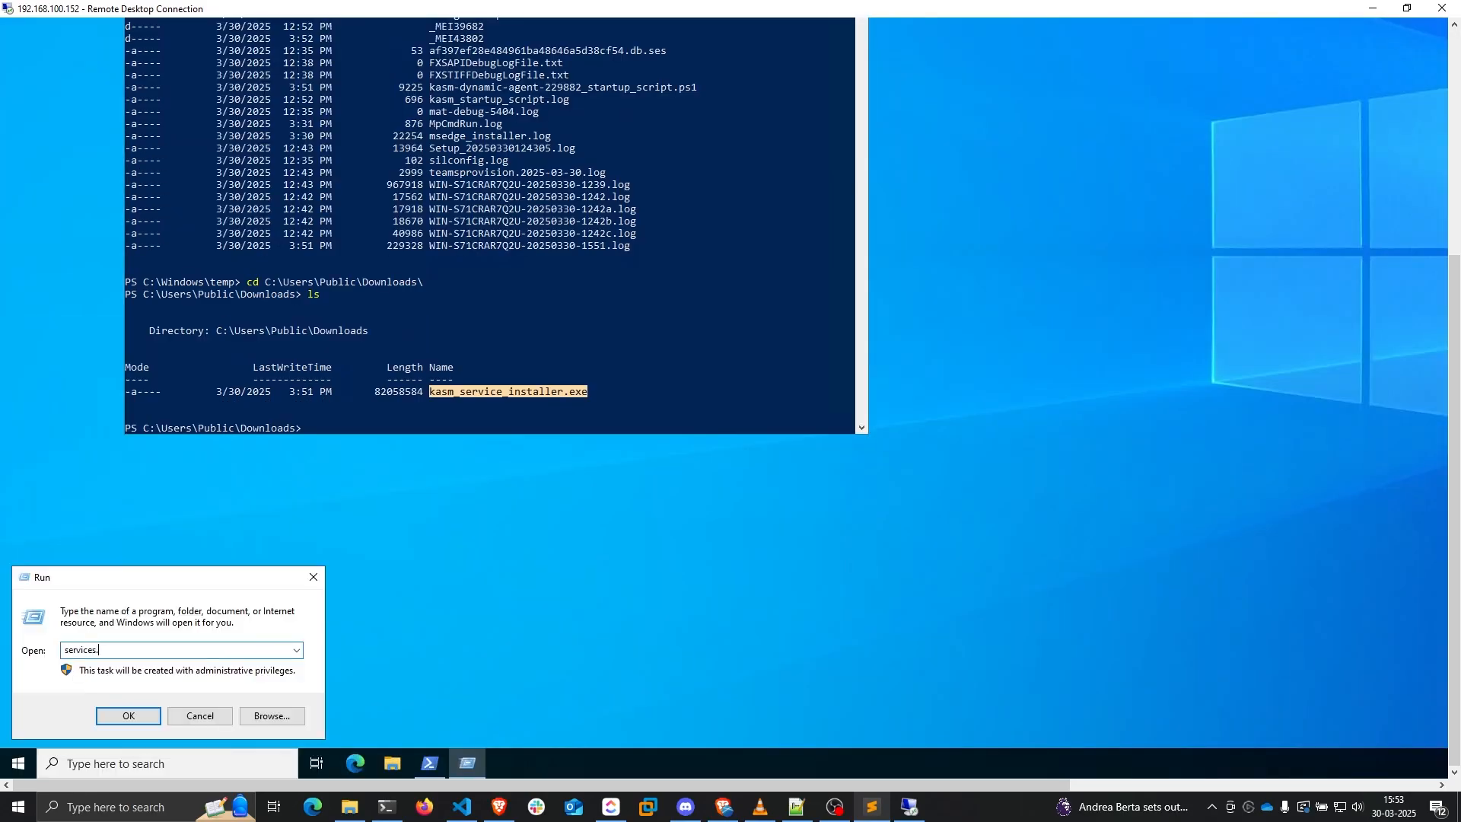
{"action": "type", "text": "msc"}
Check in Services that the Kasm service is Running and Automatic, then return to Kasm Servers
{"action": "key", "text": "Return"}
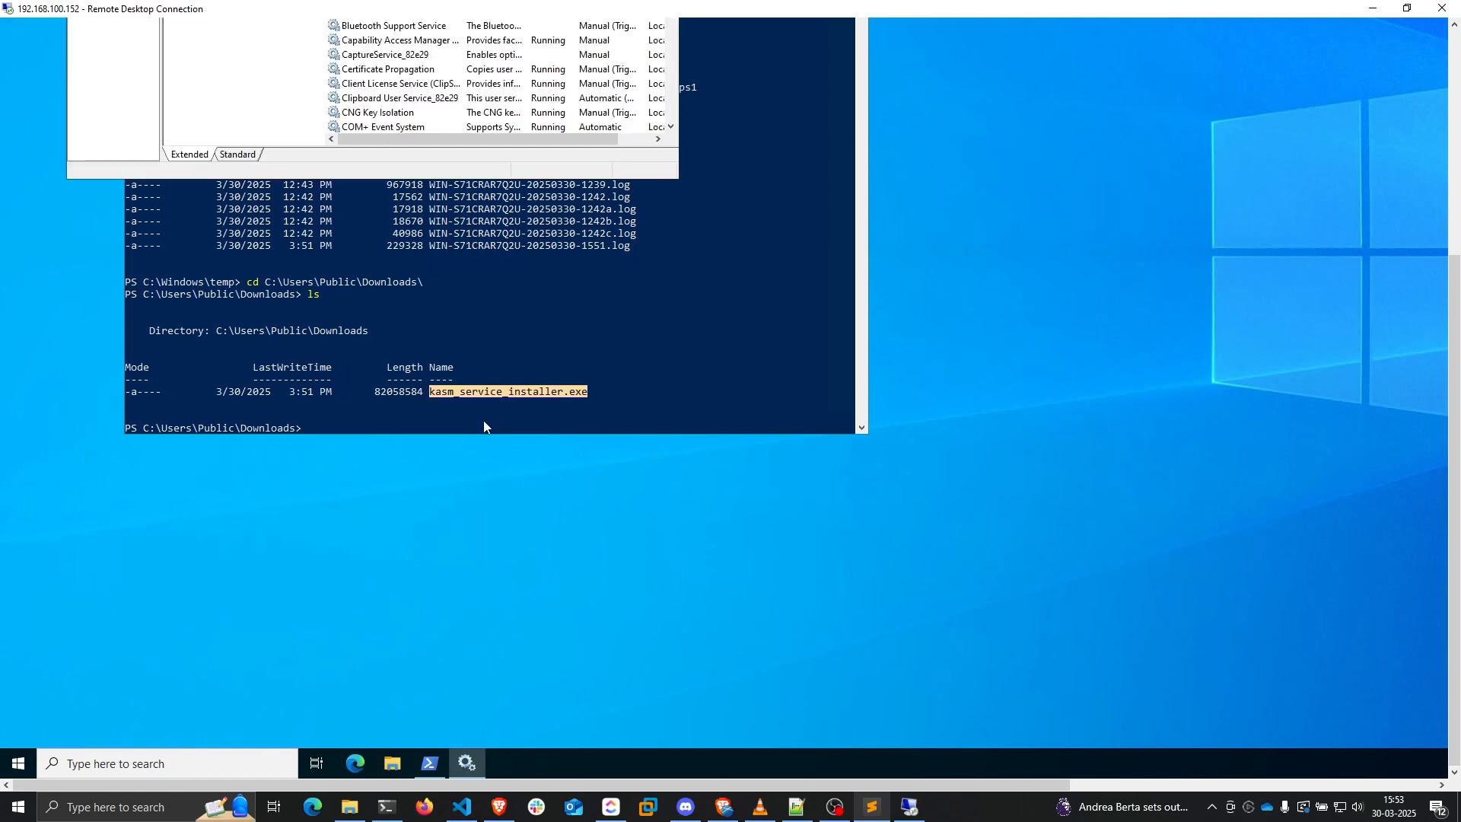
{"action": "left_click_drag", "start_coordinate": [1455, 363], "coordinate": [1423, 156]}
{"action": "double_click", "coordinate": [528, 52]}
{"action": "left_click", "coordinate": [422, 199]}
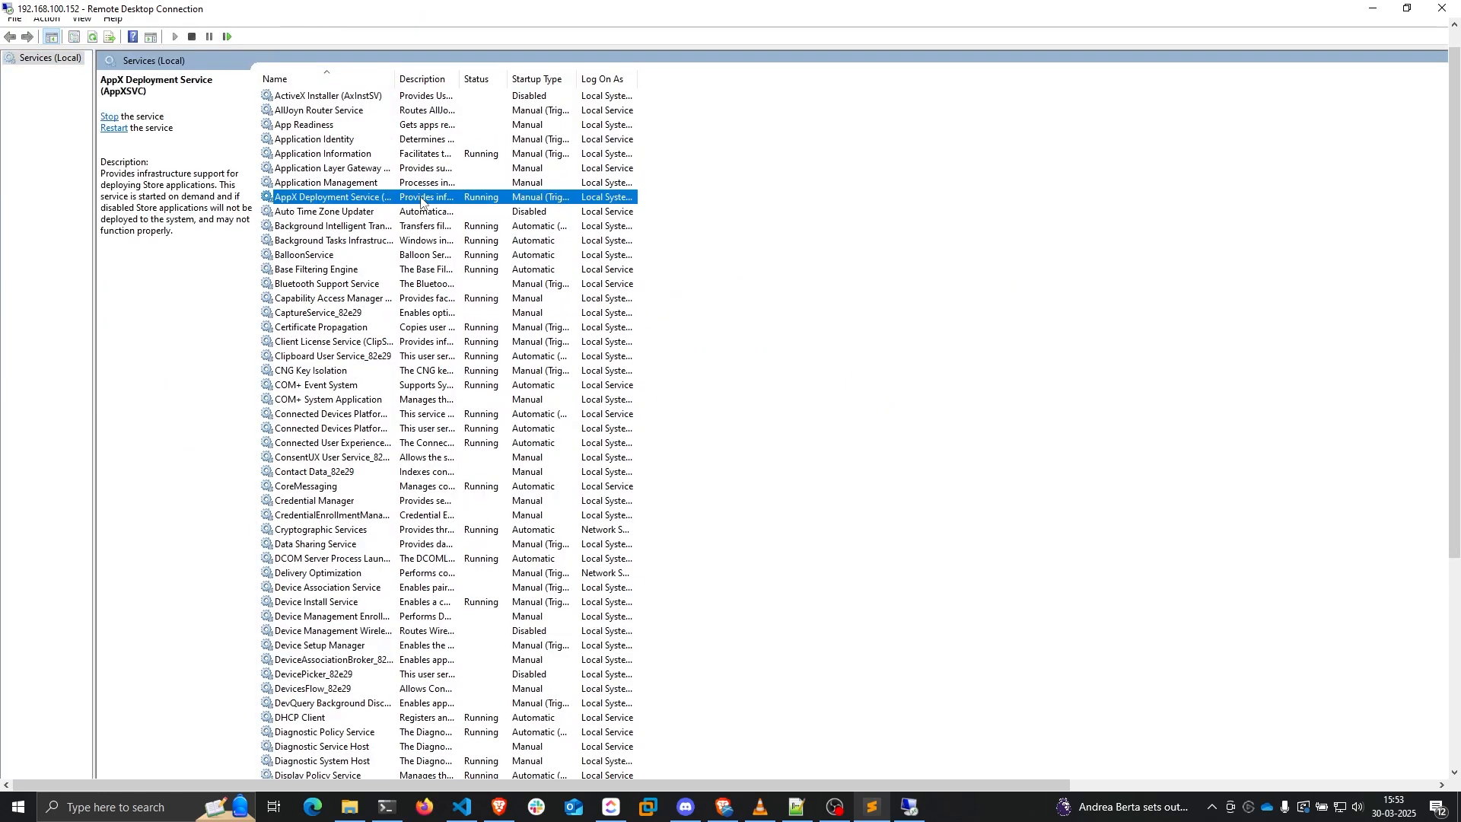
{"action": "key", "text": "k"}
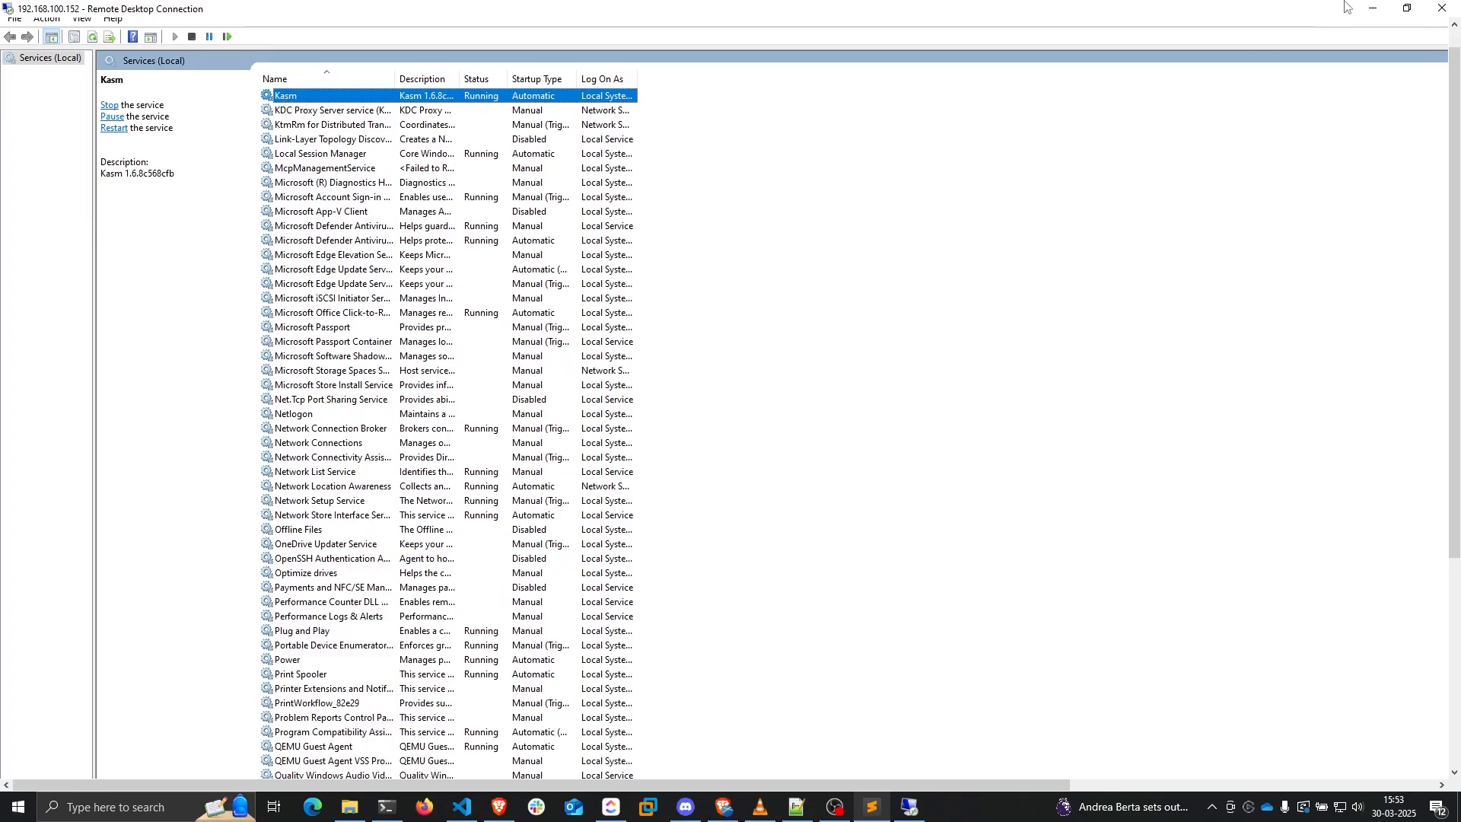
{"action": "left_click", "coordinate": [1367, 7]}
{"action": "left_click", "coordinate": [251, 14]}
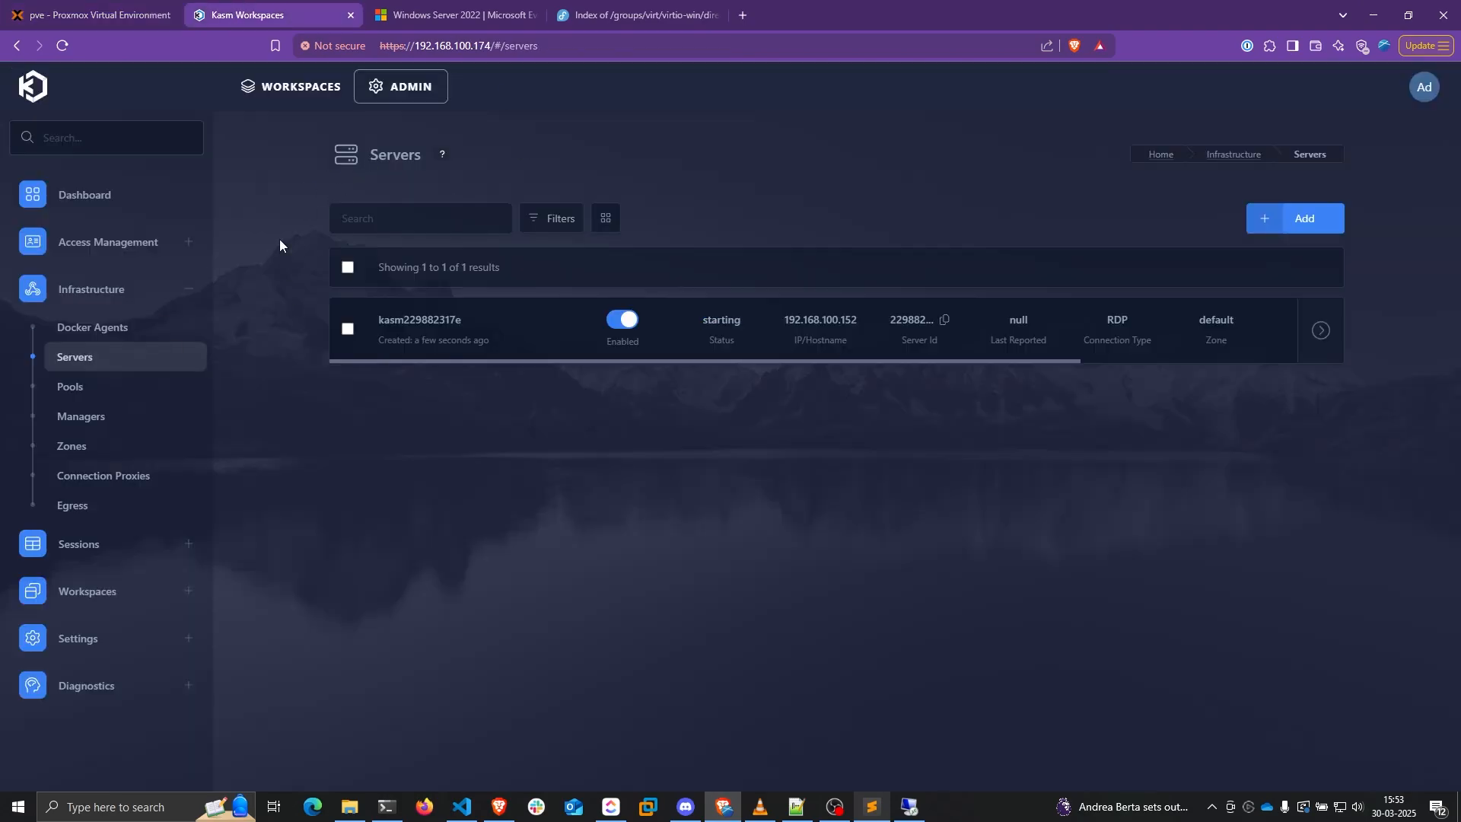
Reload the Servers list to see kasm229882317e running, then expand Workspaces in the sidebar
{"action": "key", "text": "F5"}
{"action": "left_click", "coordinate": [95, 592]}
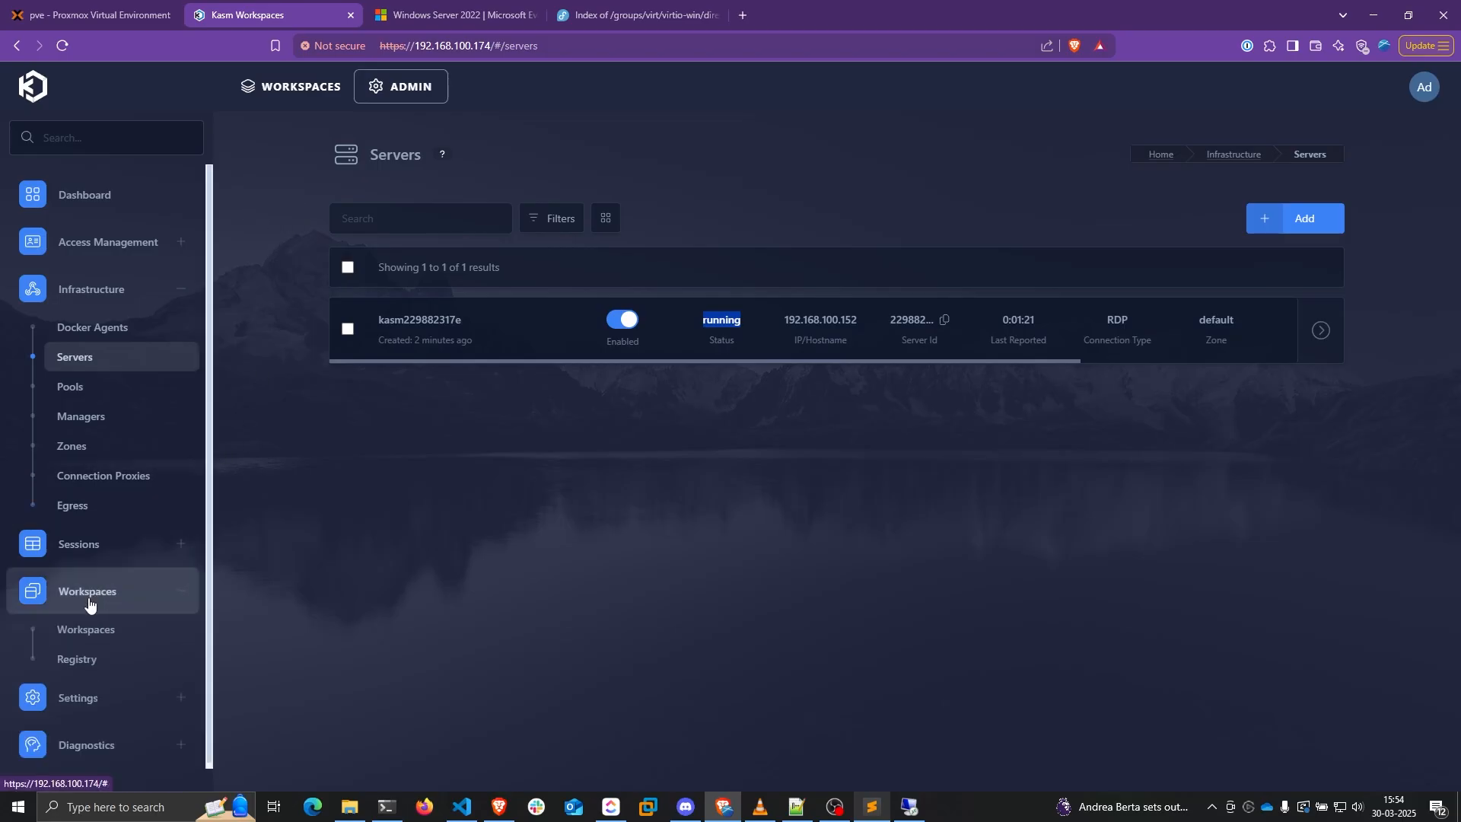
Start a new Pool workspace named 'Windows Server 2022' with the same description
{"action": "left_click", "coordinate": [89, 631]}
{"action": "left_click", "coordinate": [1261, 258]}
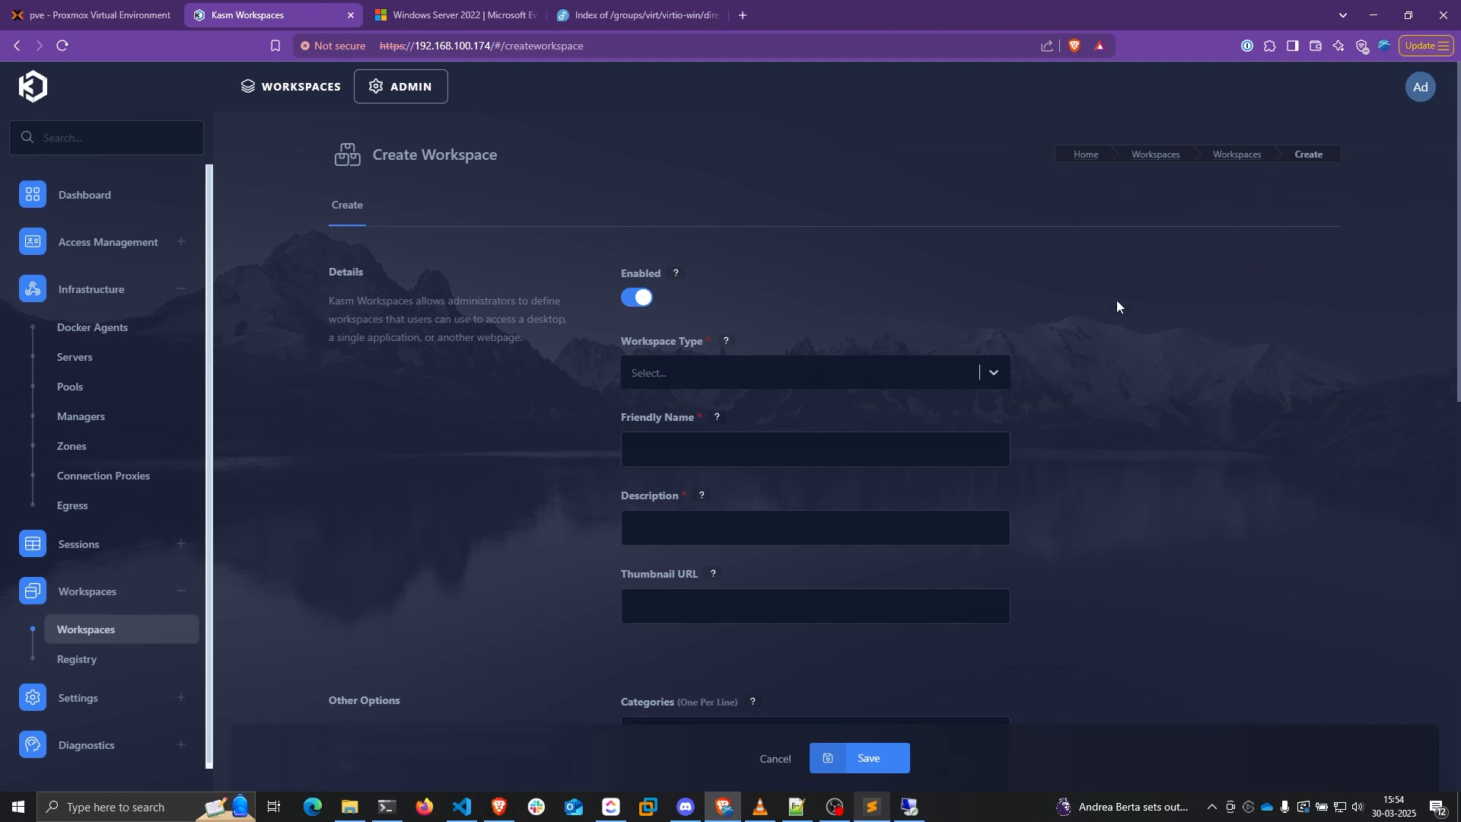
{"action": "left_click", "coordinate": [642, 378]}
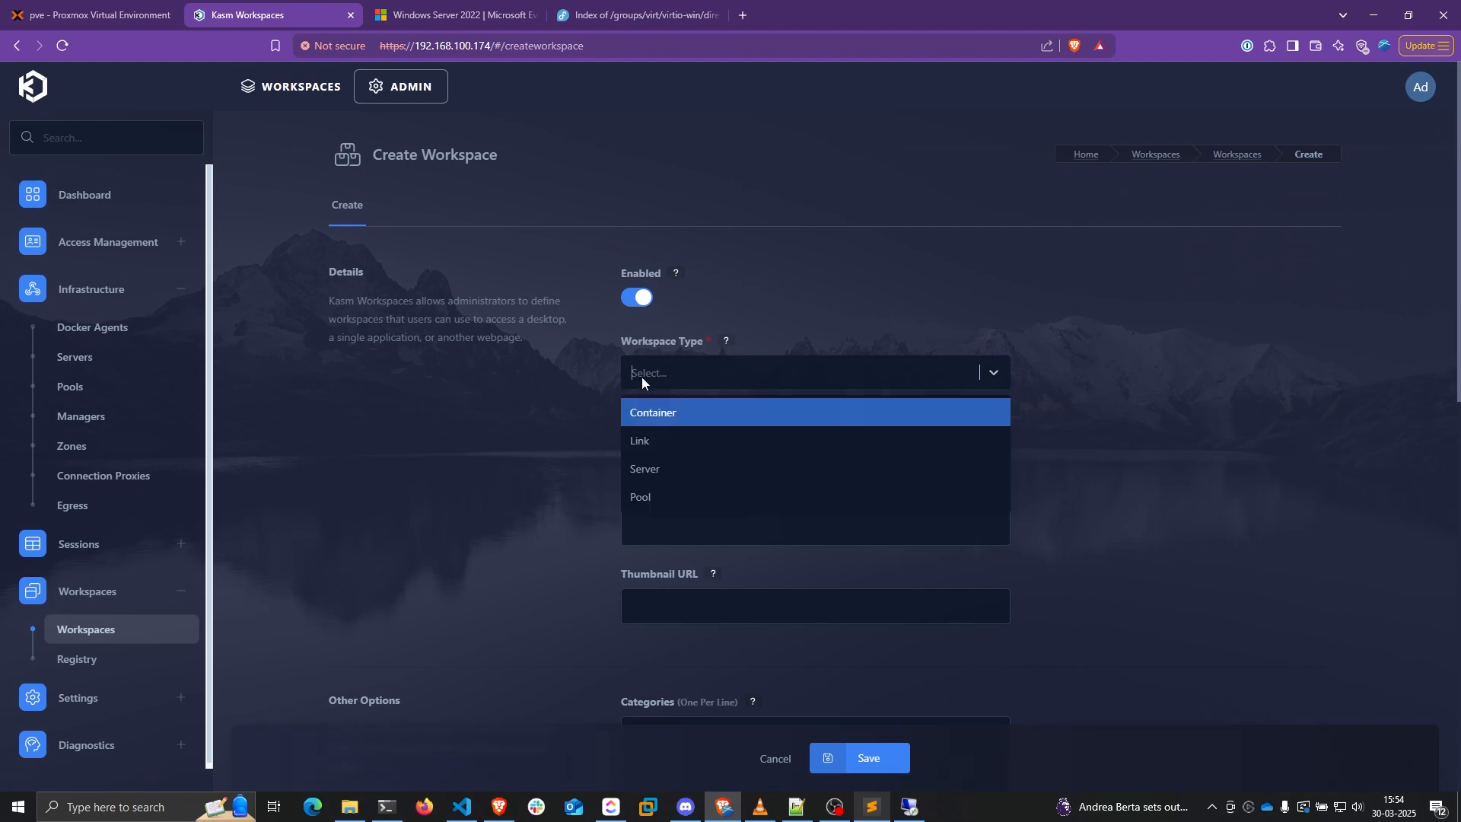
{"action": "left_click", "coordinate": [642, 496]}
{"action": "left_click", "coordinate": [793, 467]}
{"action": "type", "text": "Windo"}
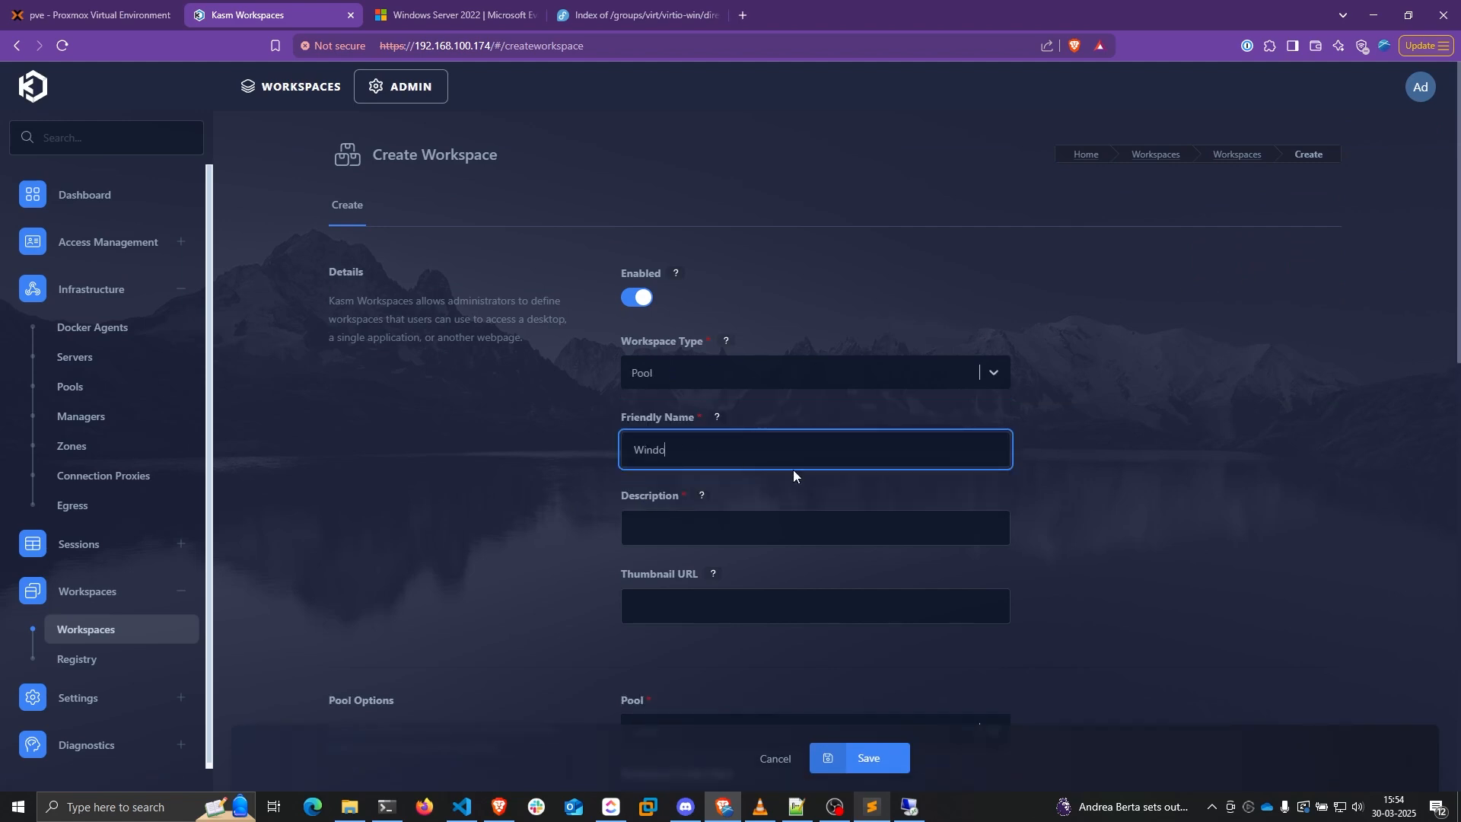
{"action": "type", "text": "ws Server 2022"}
{"action": "left_click", "coordinate": [750, 515]}
{"action": "double_click", "coordinate": [736, 449]}
{"action": "key", "text": "ctrl+a"}
{"action": "key", "text": "ctrl+c"}
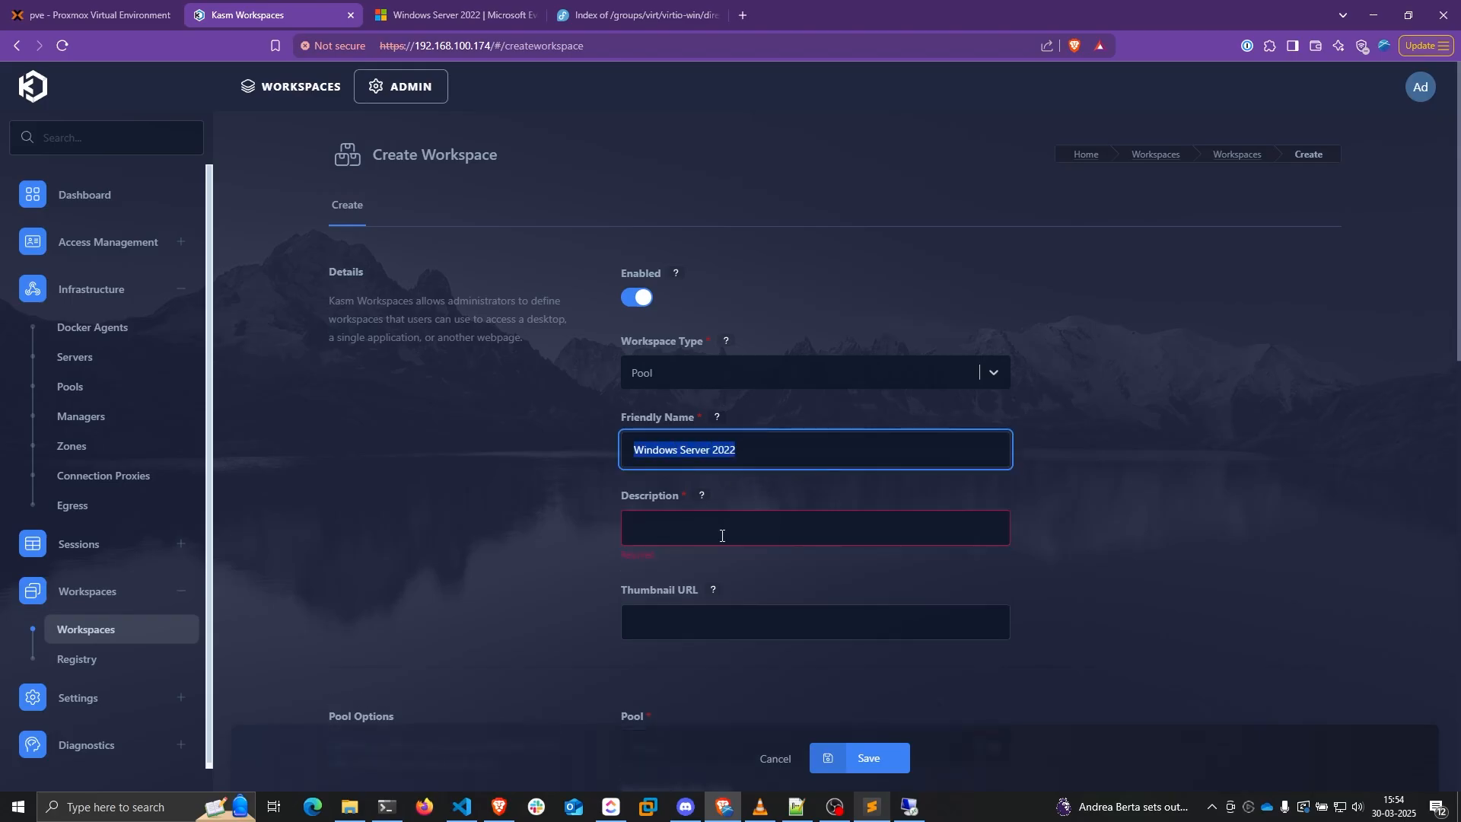
{"action": "key", "text": "Tab"}
{"action": "key", "text": "ctrl+v"}
Assign the workspace to Server Pool, leaving RemoteApp disabled
{"action": "scroll", "coordinate": [736, 457], "scroll_direction": "down", "scroll_amount": 4}
{"action": "left_click", "coordinate": [666, 427]}
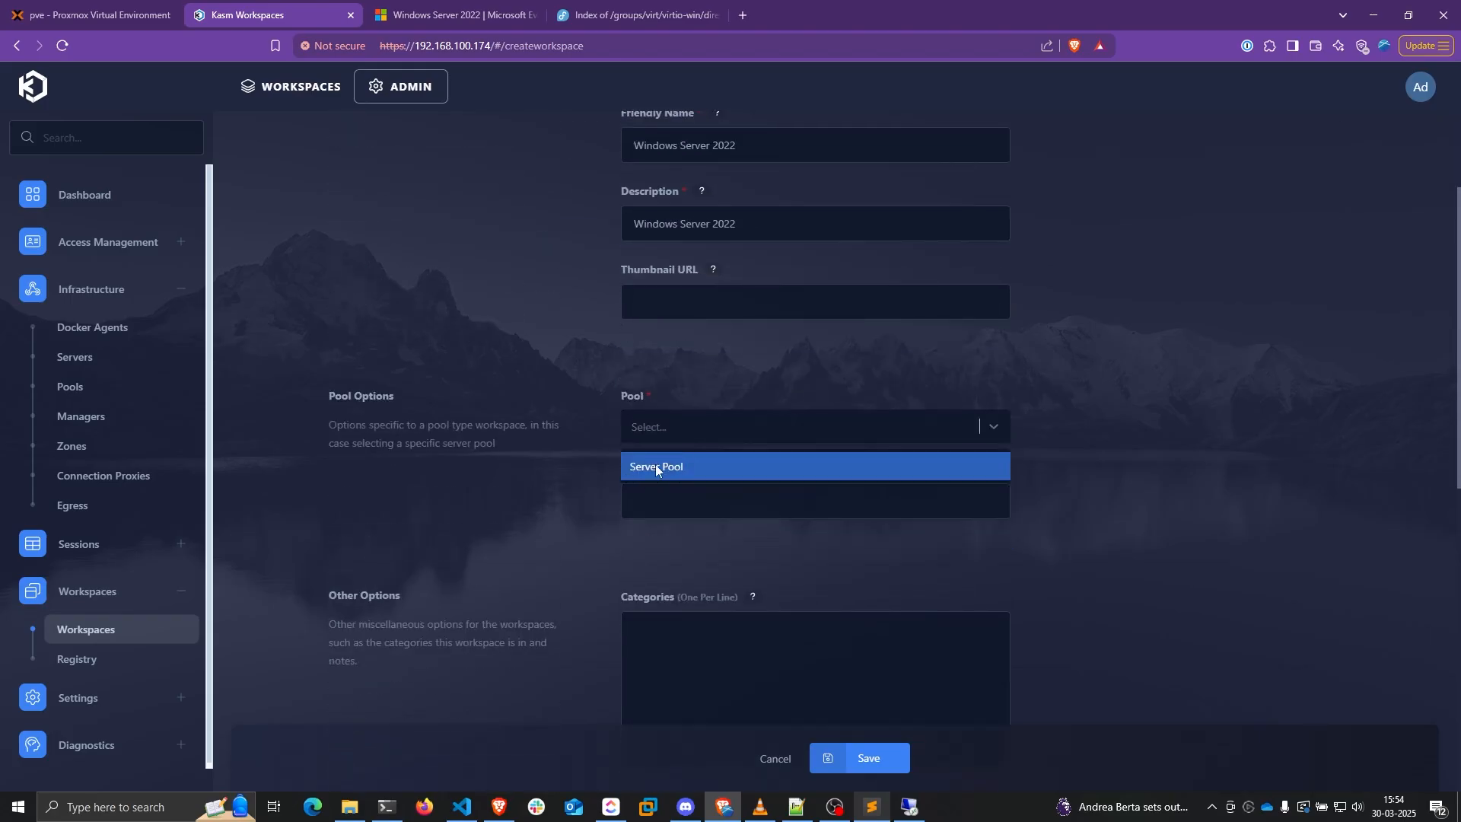
{"action": "left_click", "coordinate": [656, 467]}
{"action": "scroll", "coordinate": [687, 331], "scroll_direction": "down", "scroll_amount": 2}
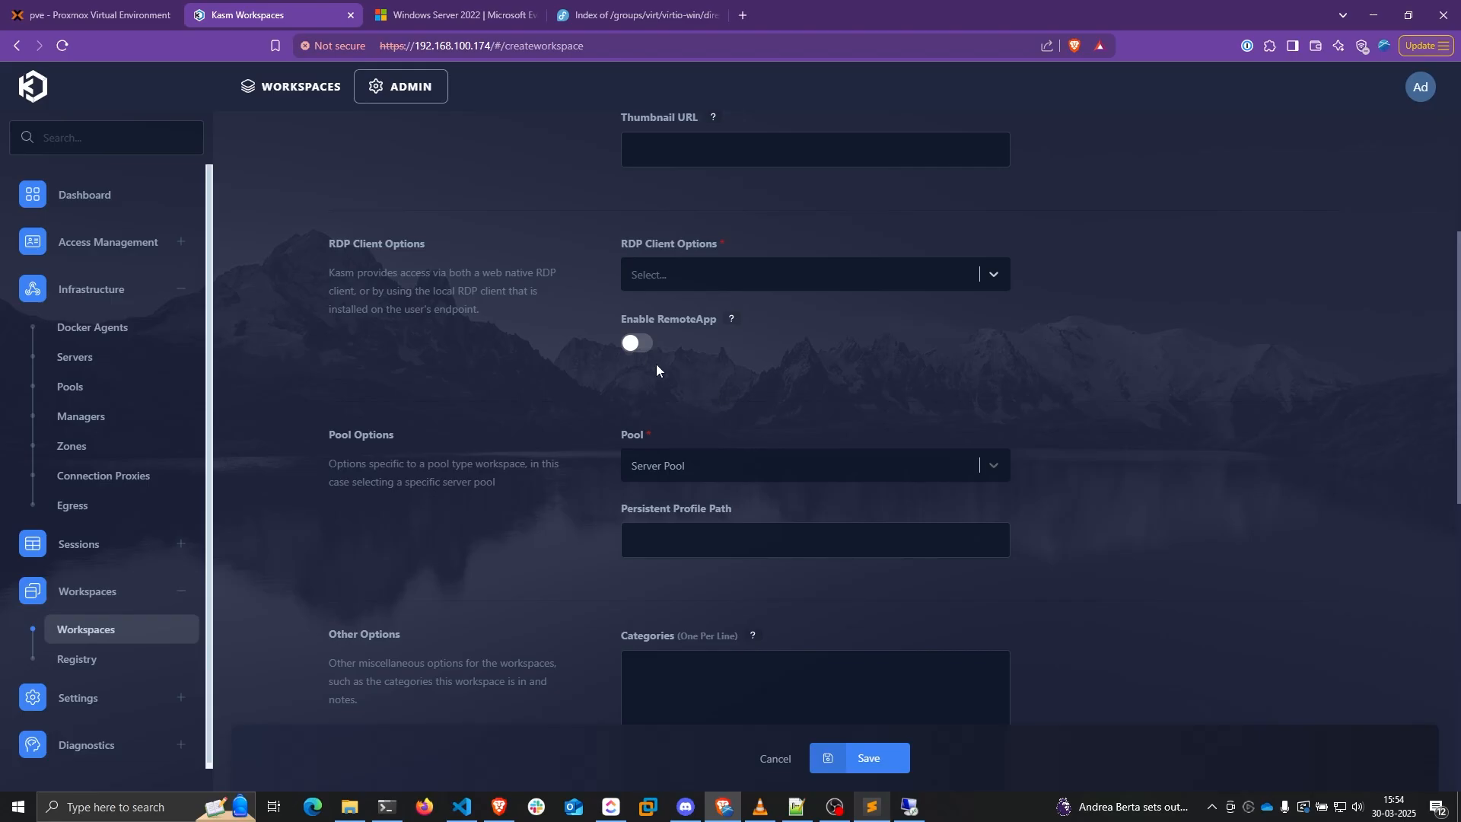
{"action": "left_click", "coordinate": [639, 344]}
{"action": "left_click", "coordinate": [696, 417]}
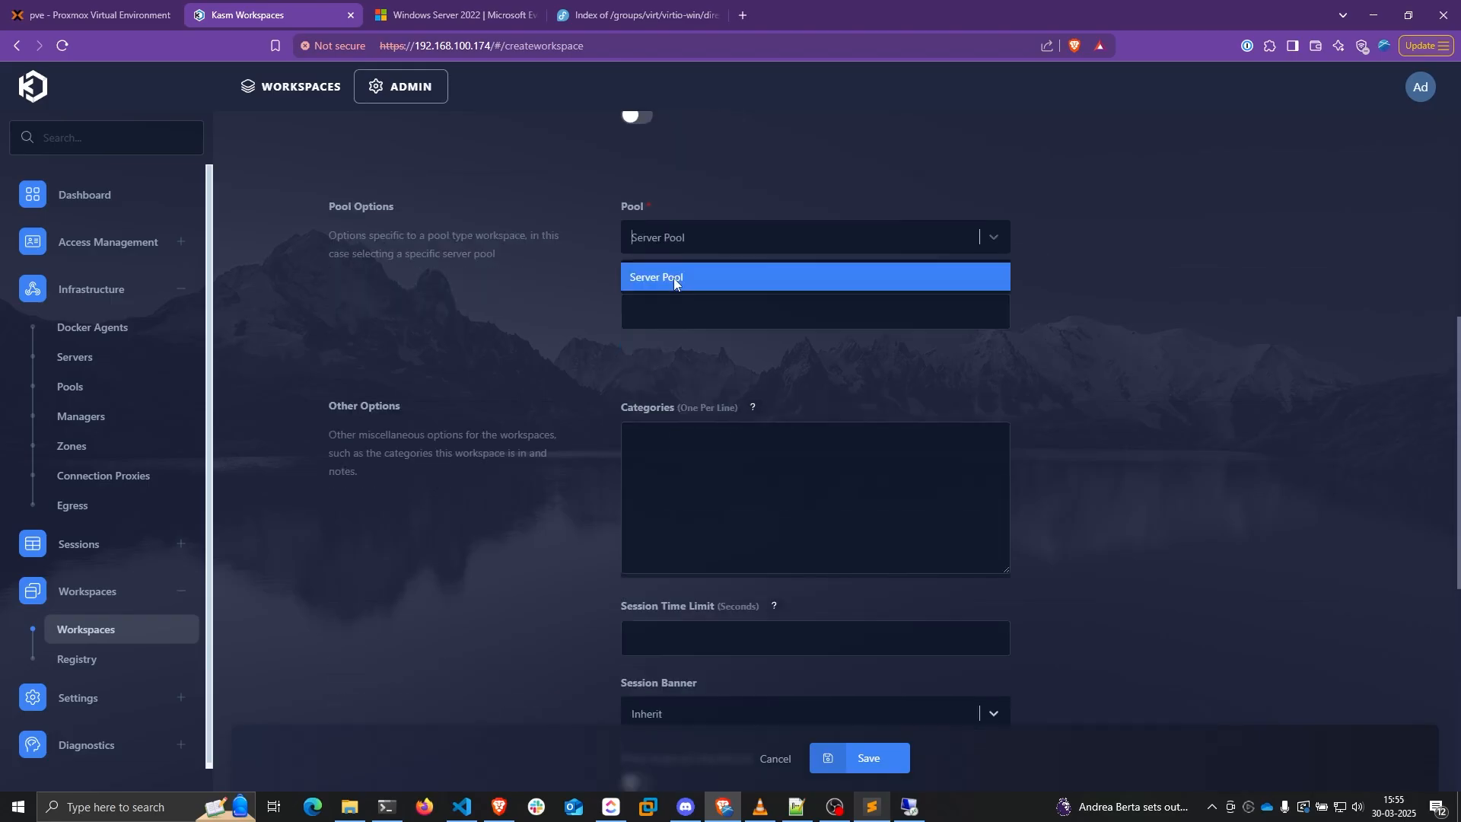
{"action": "left_click", "coordinate": [675, 278]}
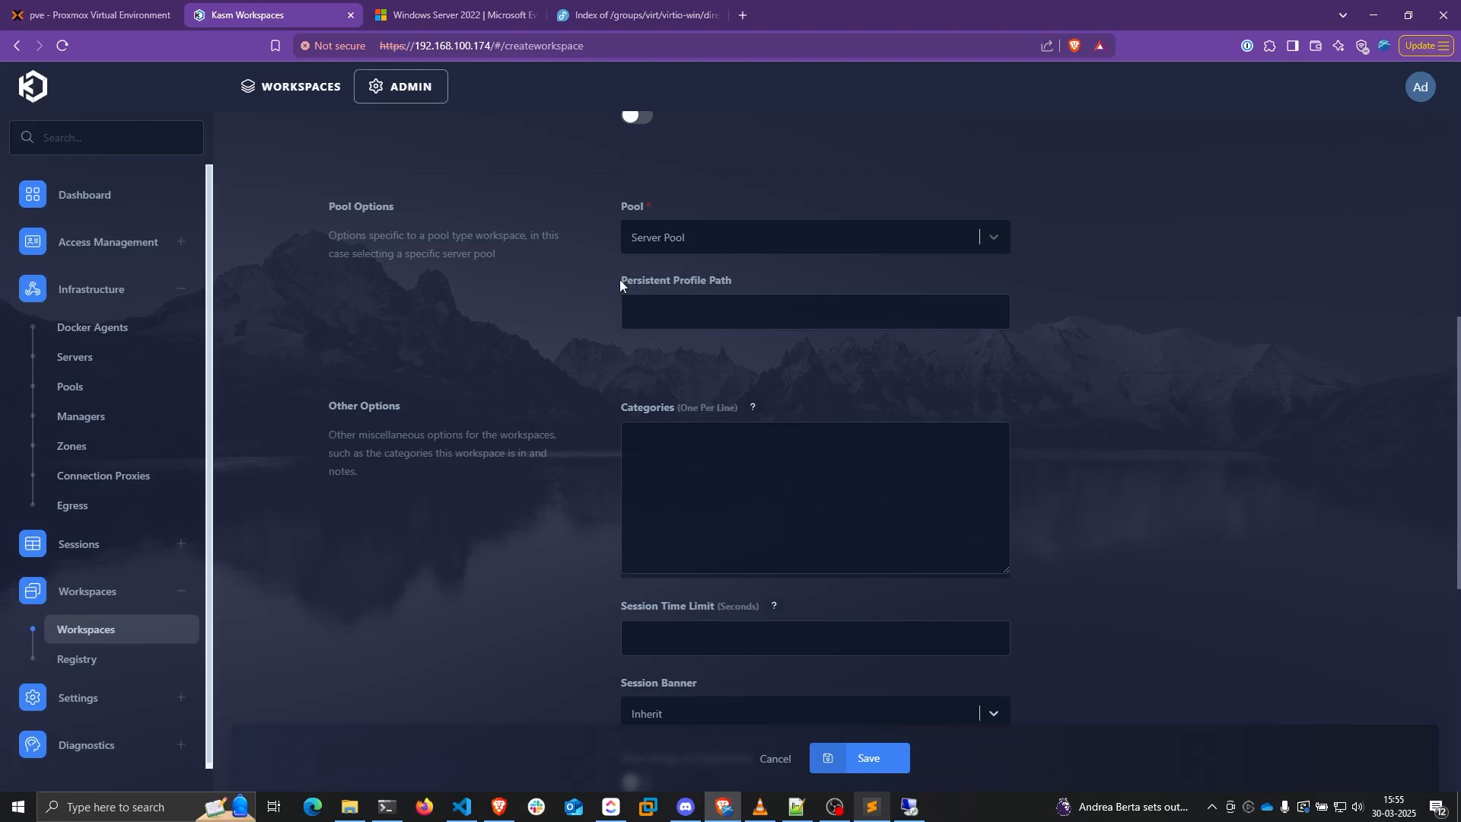
{"action": "scroll", "coordinate": [626, 312], "scroll_direction": "down", "scroll_amount": 5}
{"action": "scroll", "coordinate": [626, 312], "scroll_direction": "down", "scroll_amount": 2}
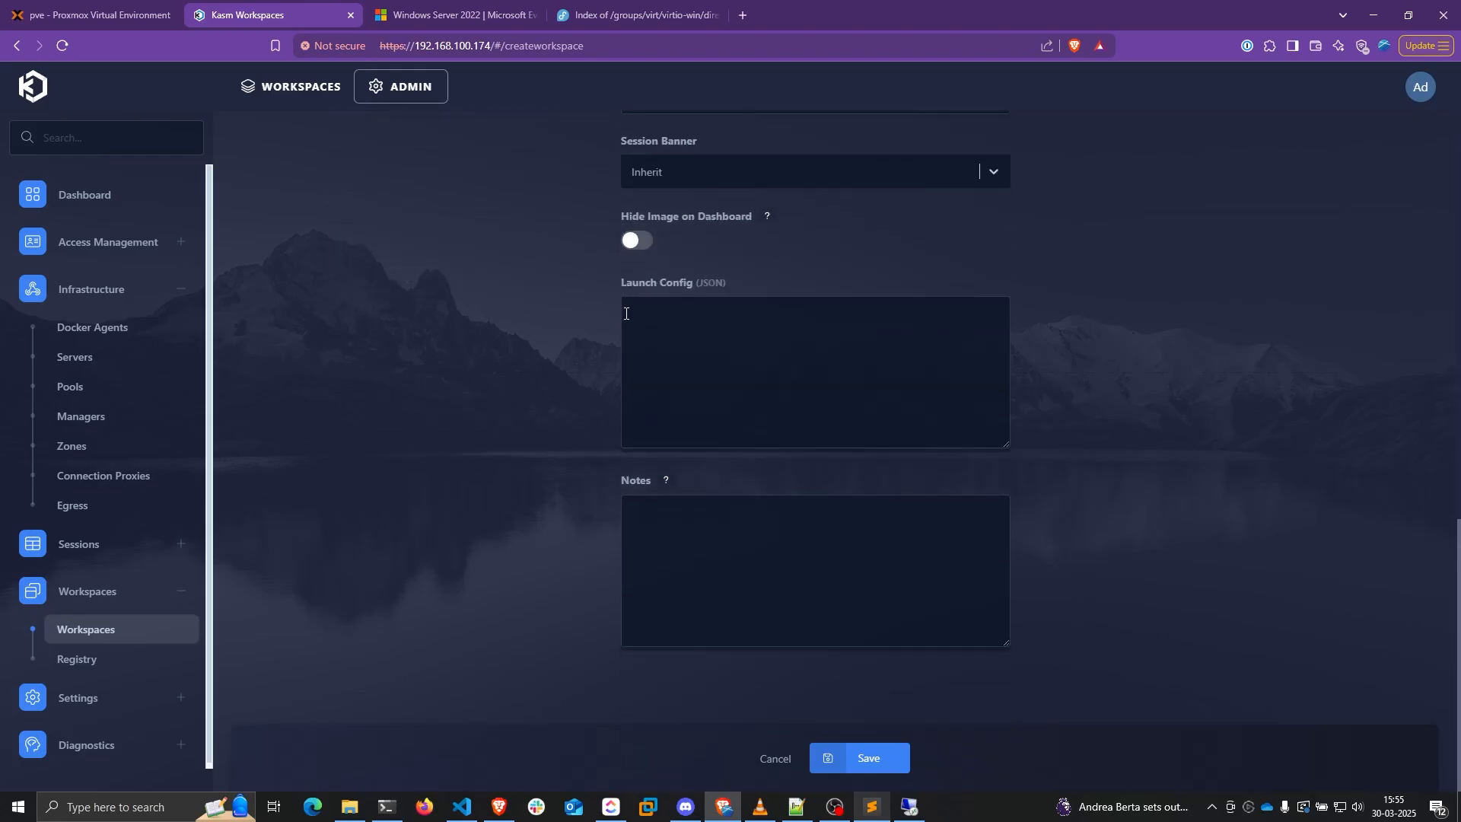
{"action": "left_click", "coordinate": [867, 758]}
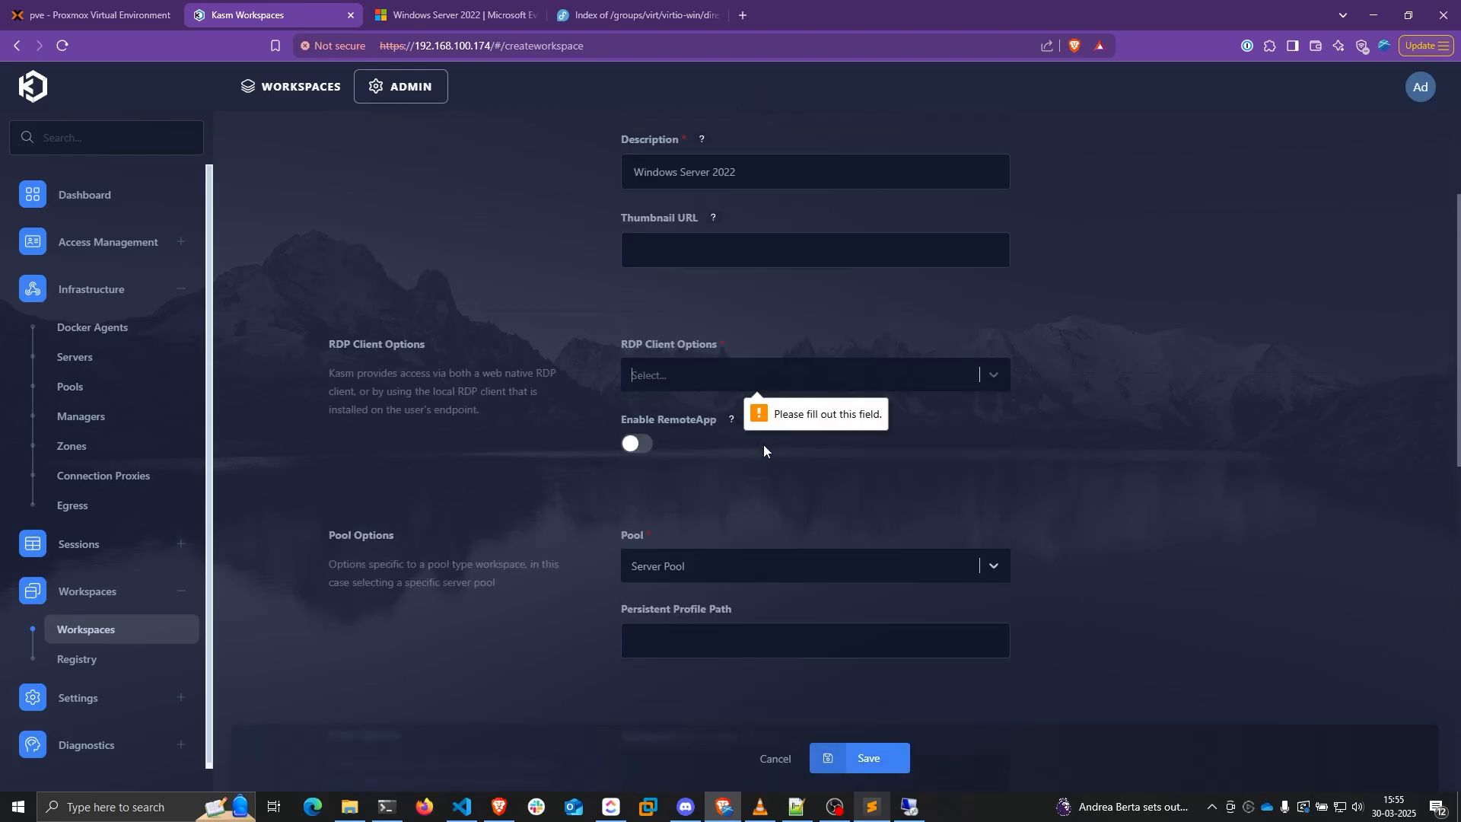
Choose the Web native RDP client, save the workspace and go to the user dashboard
{"action": "left_click", "coordinate": [651, 447]}
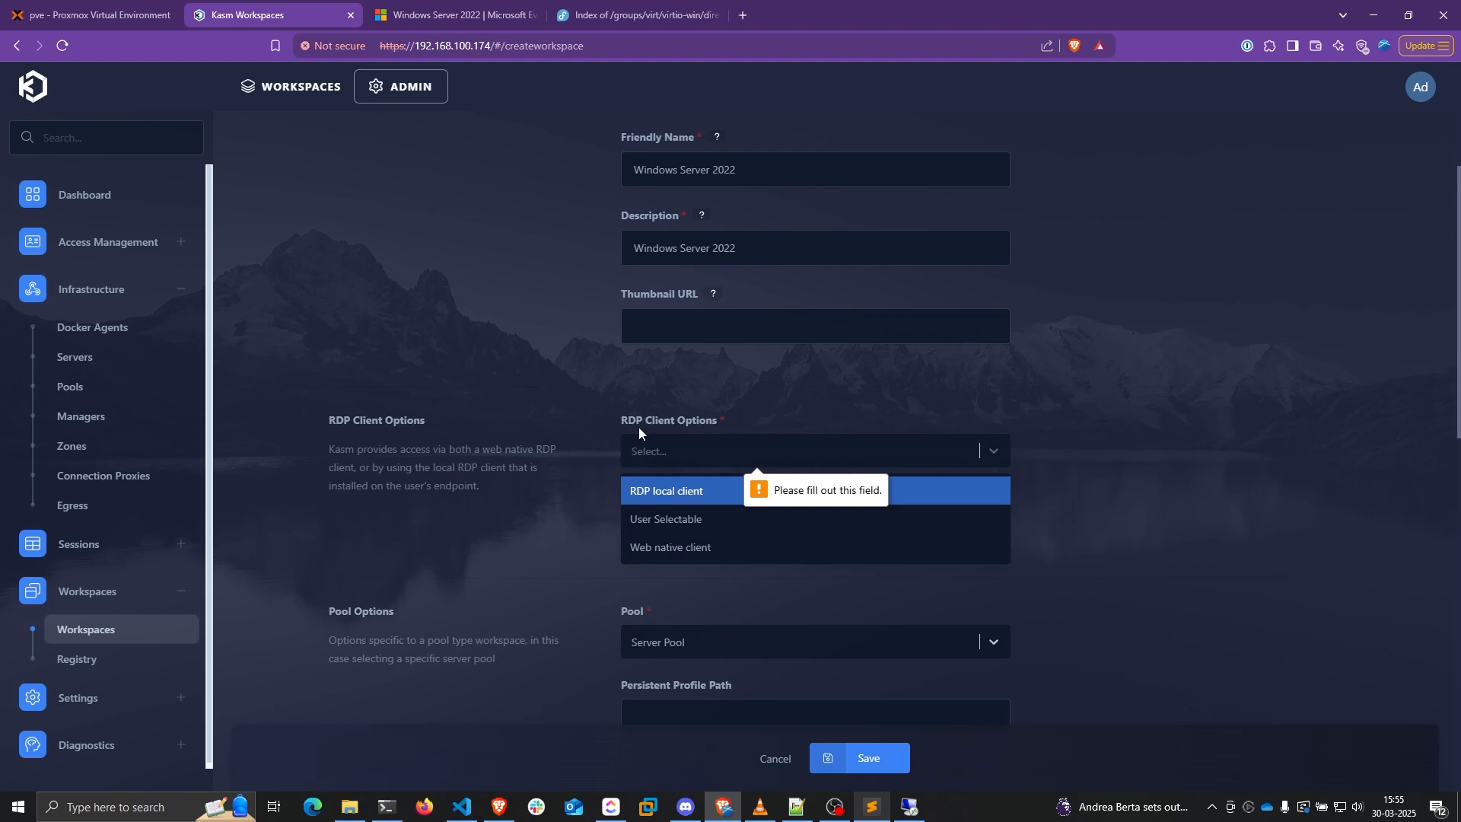
{"action": "left_click", "coordinate": [662, 548]}
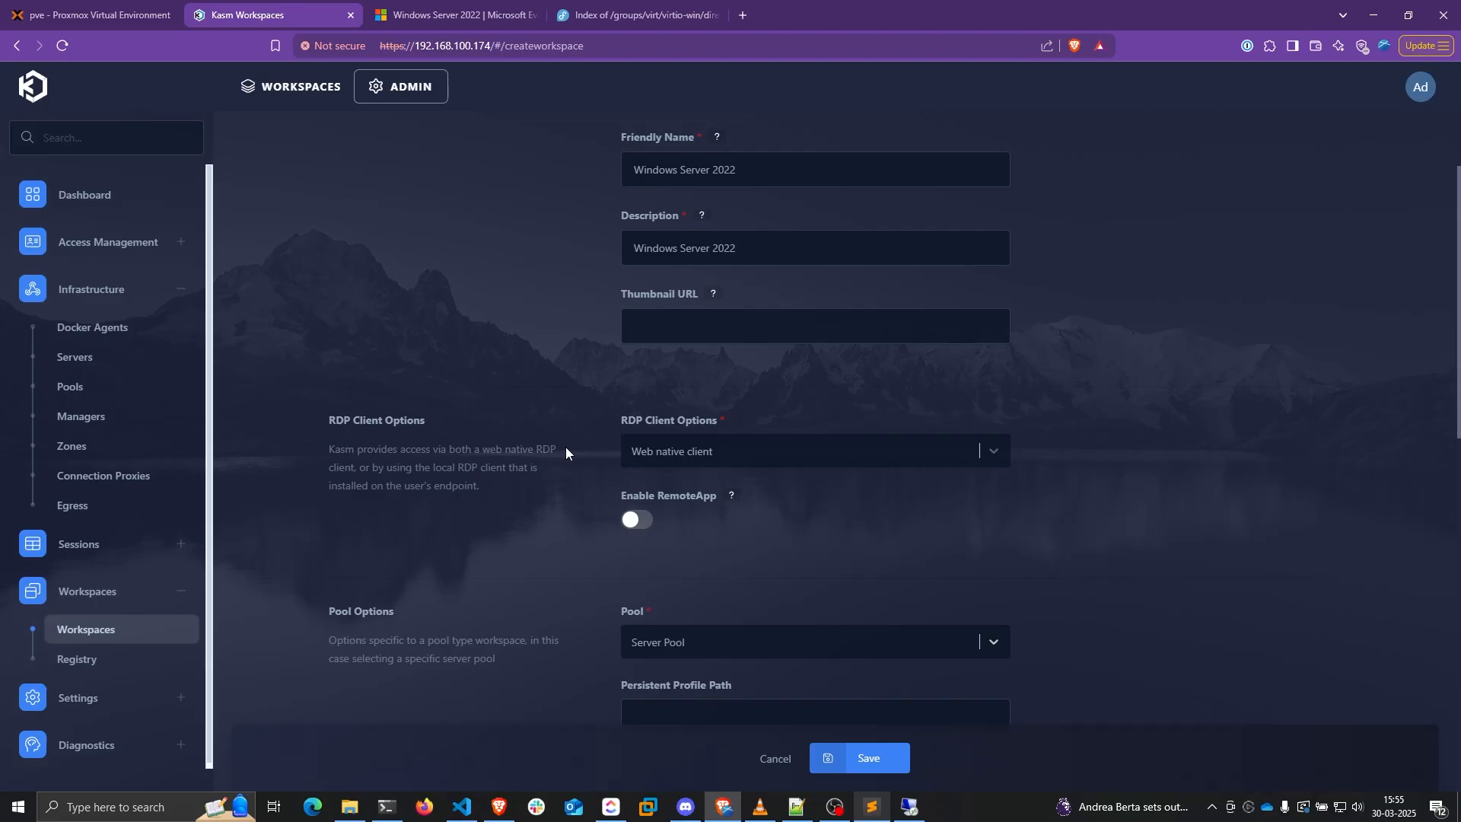
{"action": "left_click", "coordinate": [864, 756]}
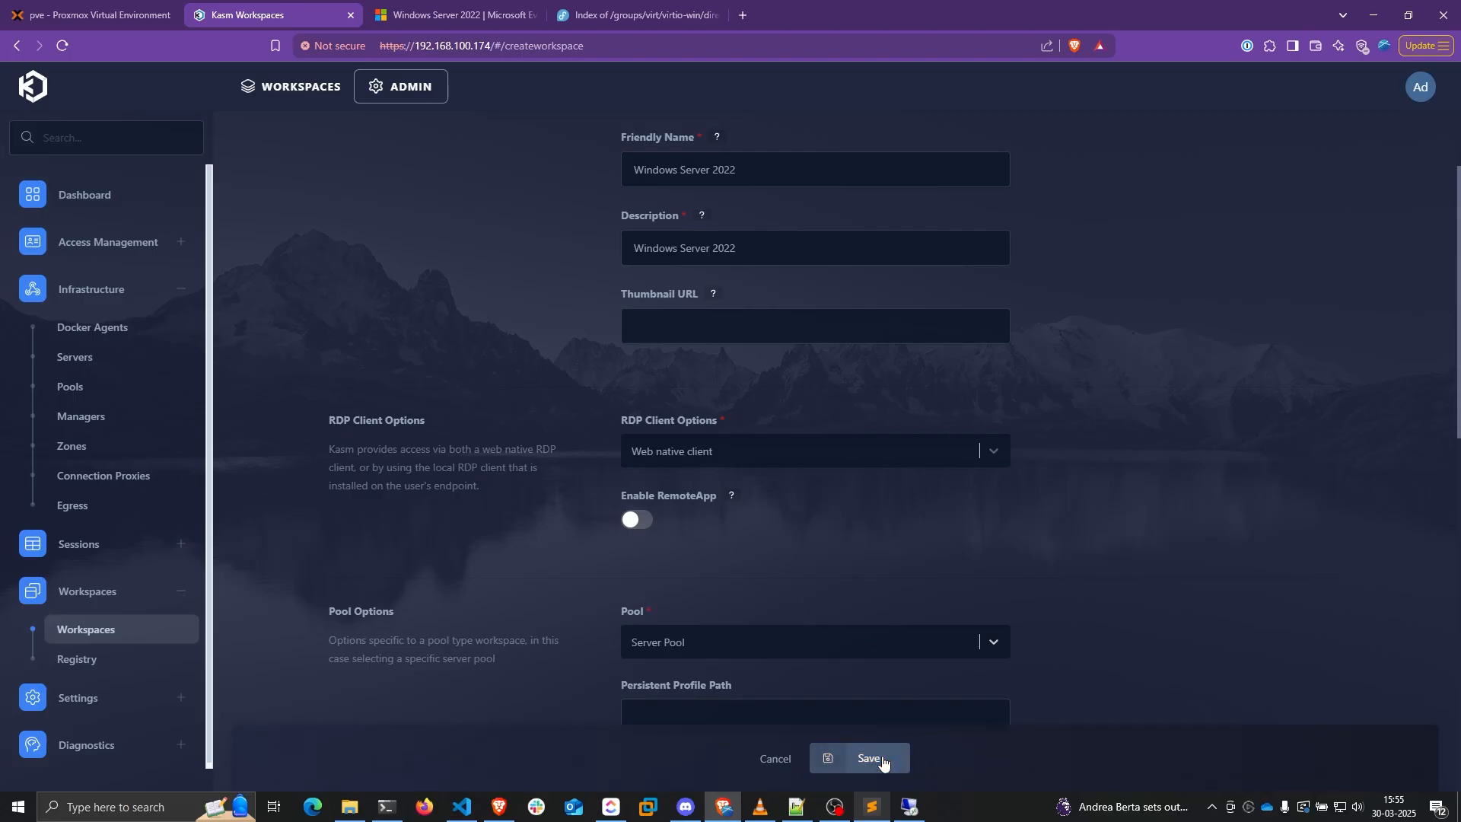
{"action": "left_click", "coordinate": [312, 93]}
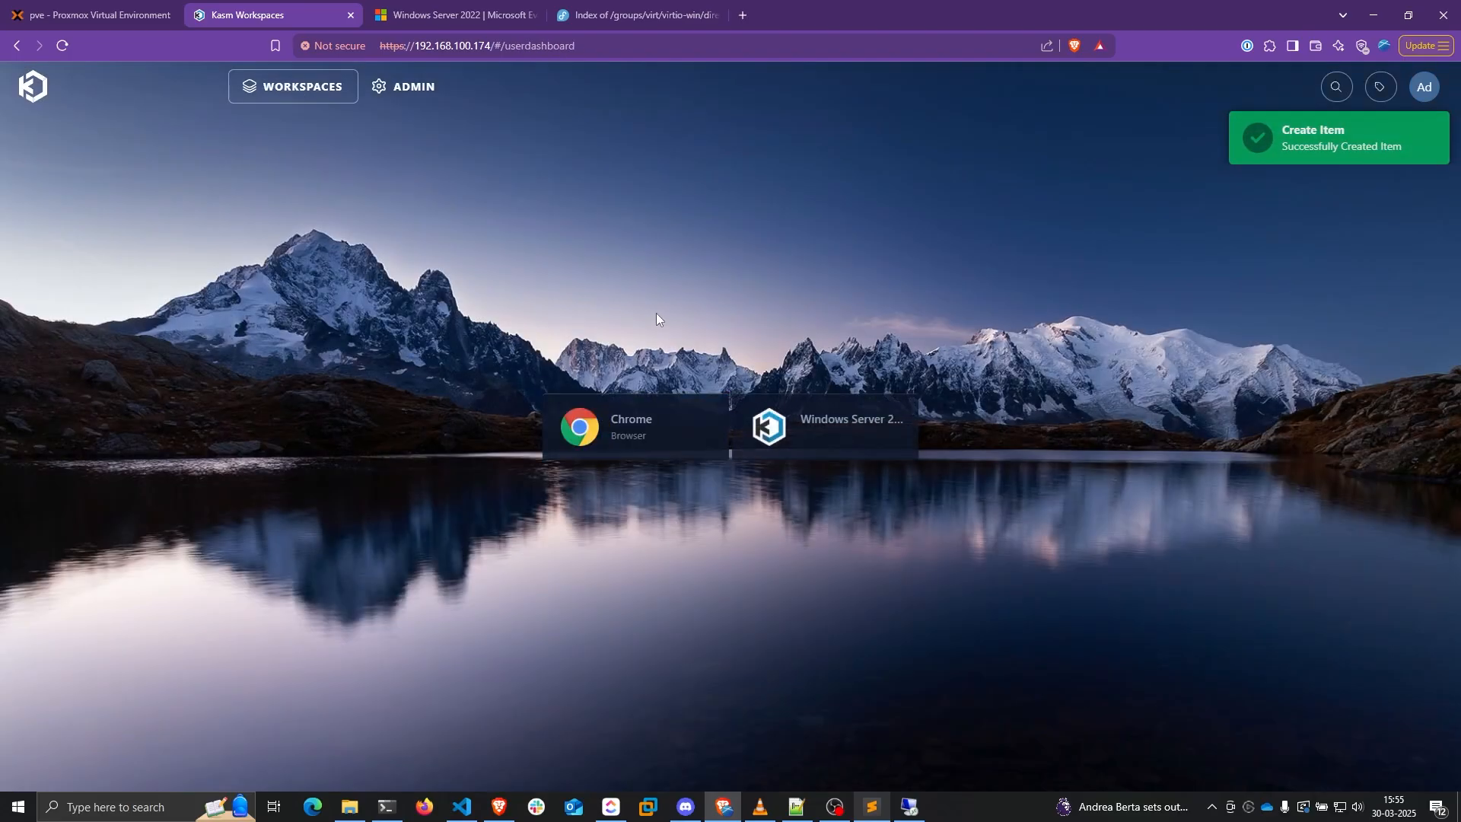
Launch a Windows Server 2022 session and close the Remote Desktop, Services and PowerShell windows
{"action": "left_click", "coordinate": [837, 426]}
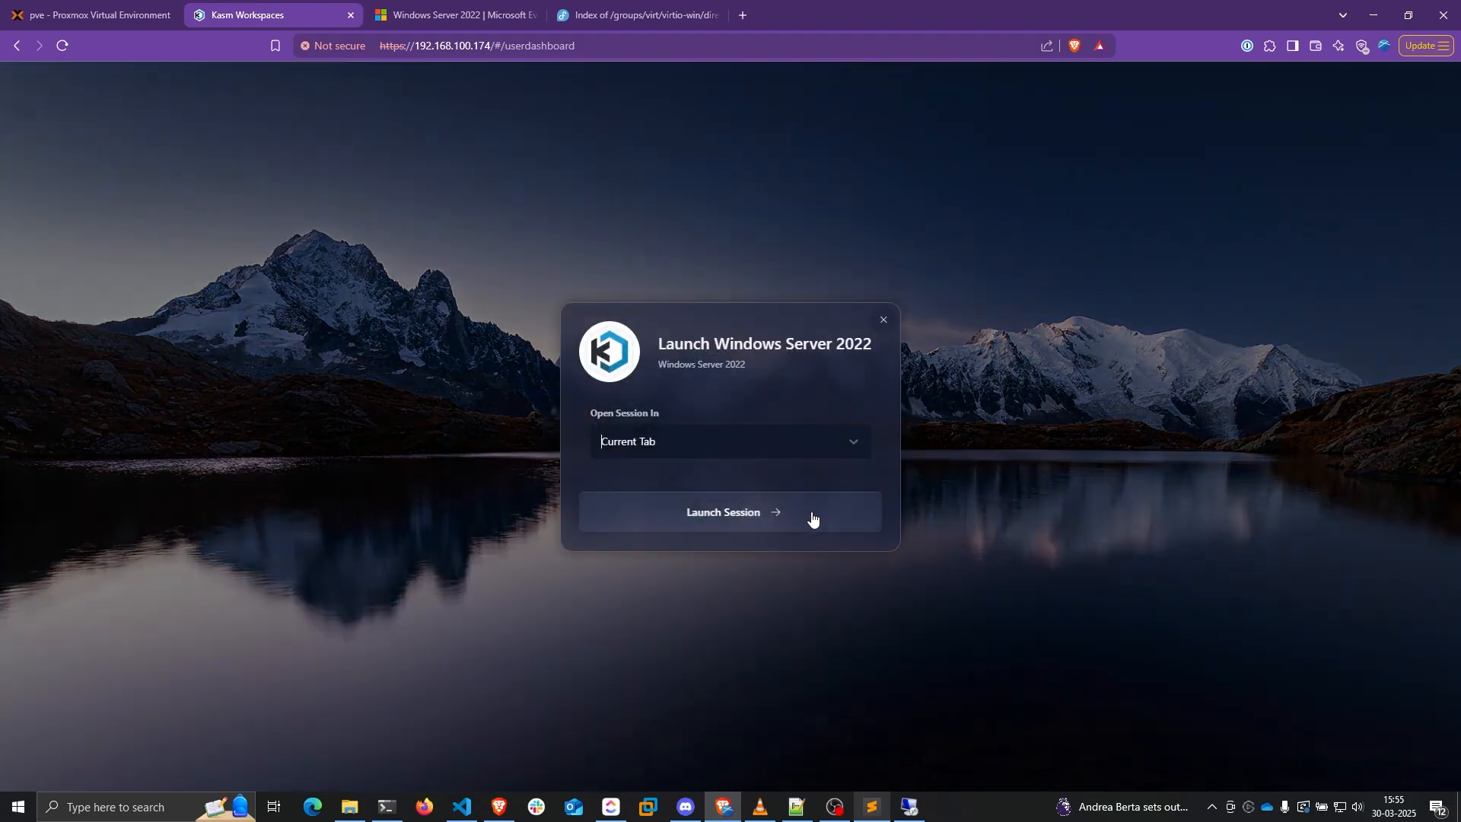
{"action": "left_click", "coordinate": [811, 513]}
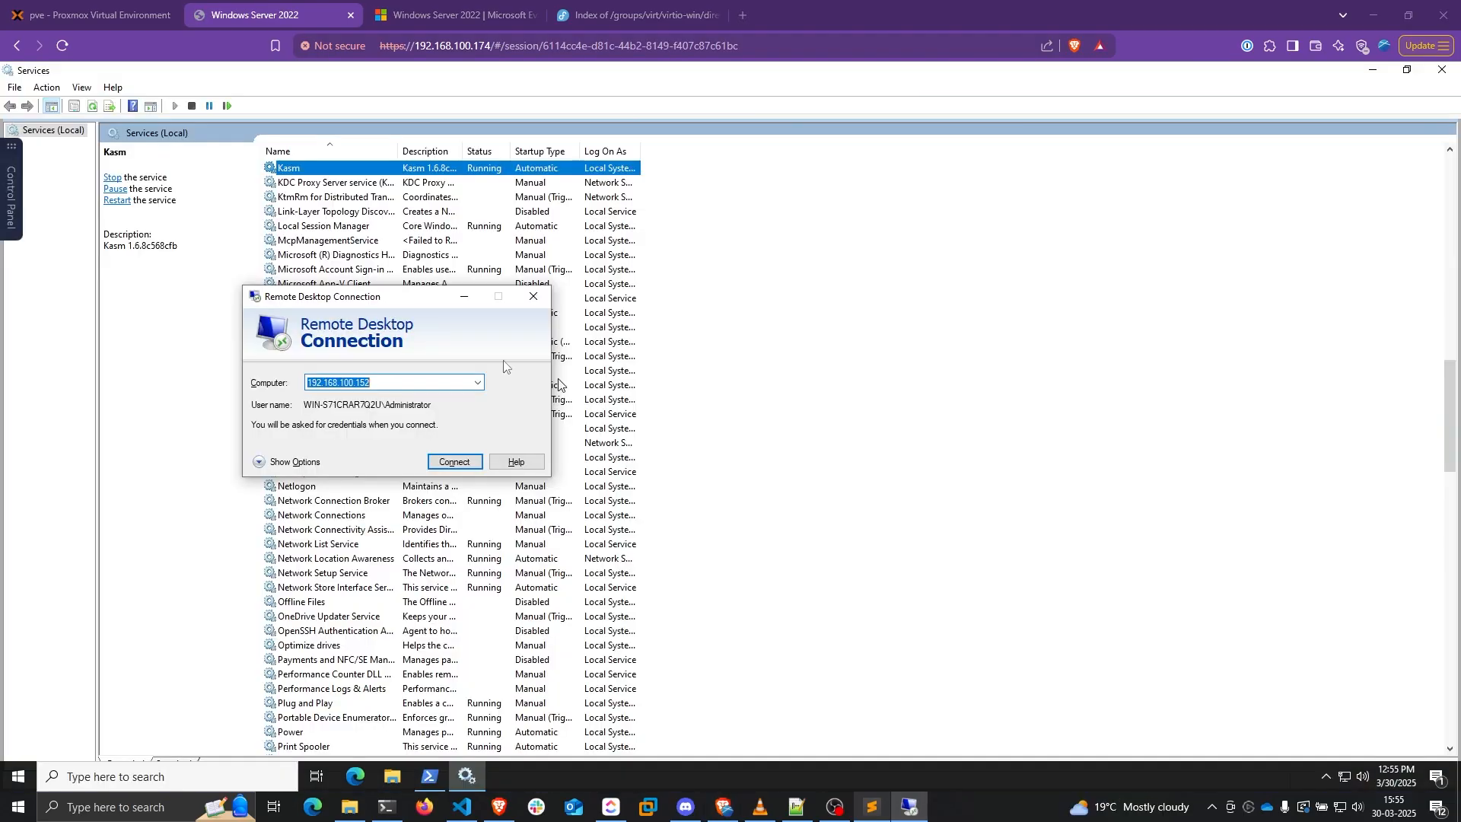
{"action": "left_click_drag", "start_coordinate": [389, 300], "coordinate": [610, 310]}
{"action": "left_click", "coordinate": [753, 307]}
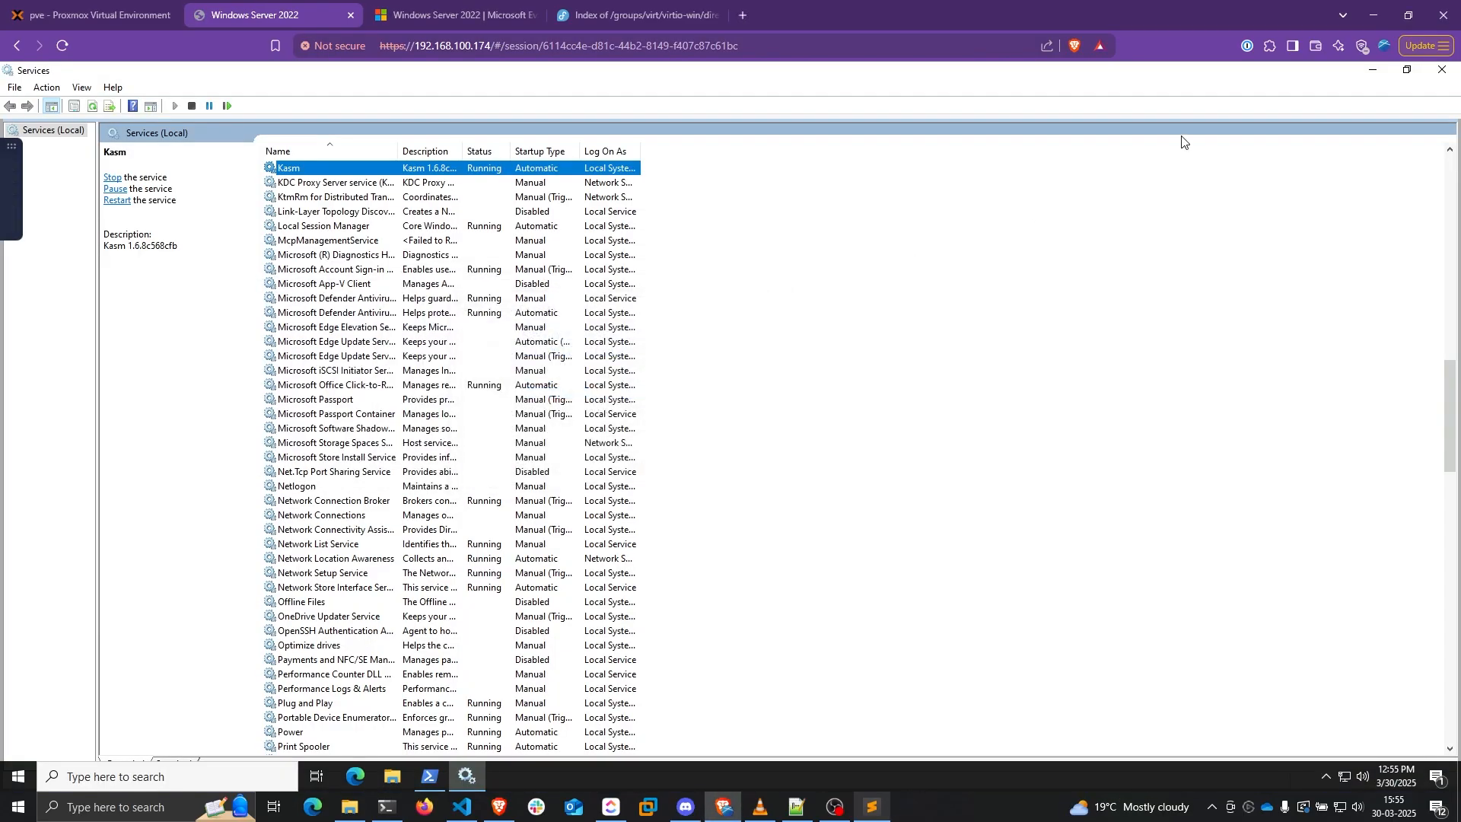
{"action": "left_click", "coordinate": [1437, 73]}
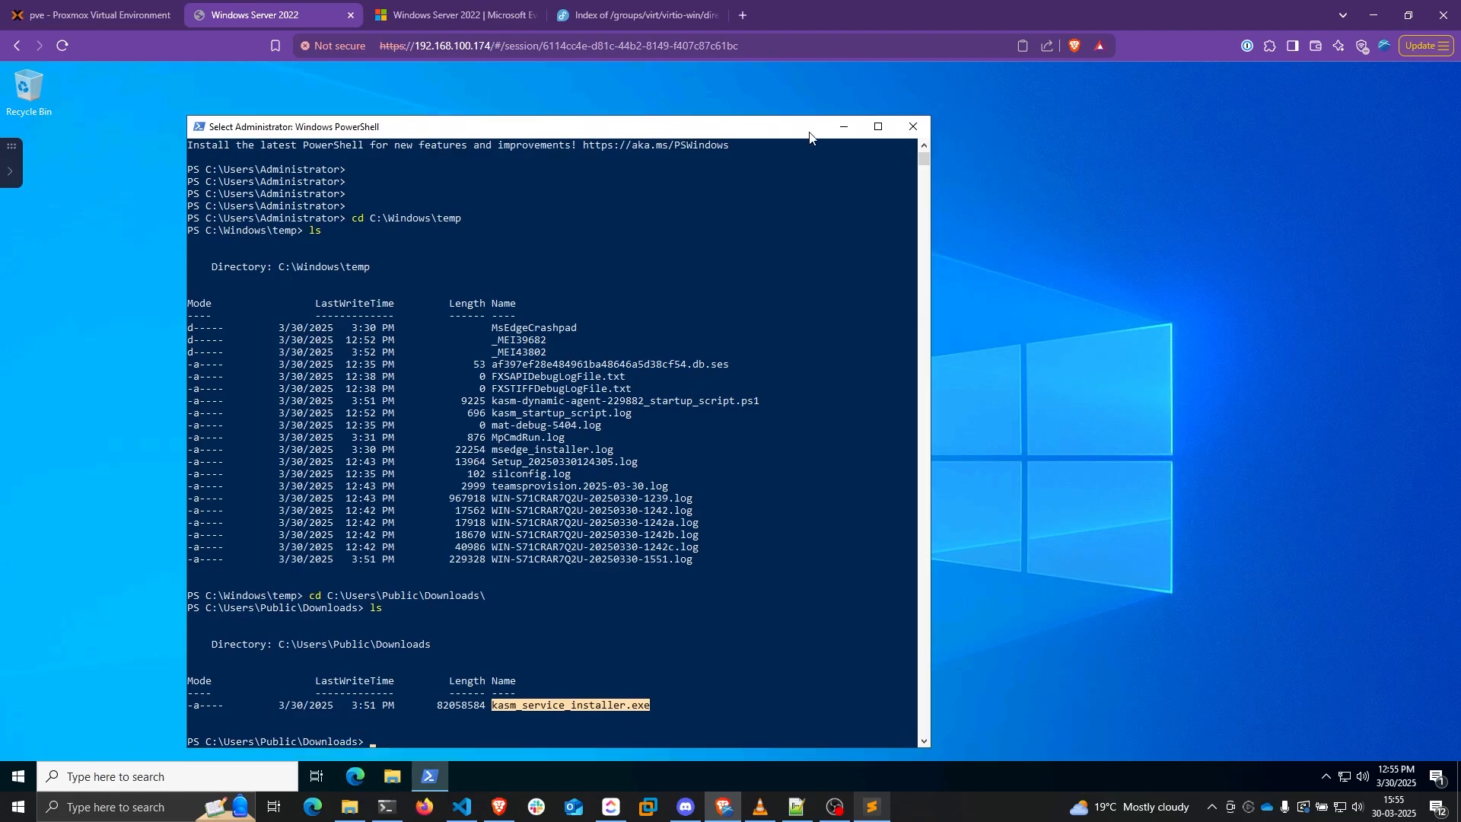
{"action": "left_click", "coordinate": [822, 139]}
{"action": "left_click", "coordinate": [809, 47]}
{"action": "left_click", "coordinate": [809, 47]}
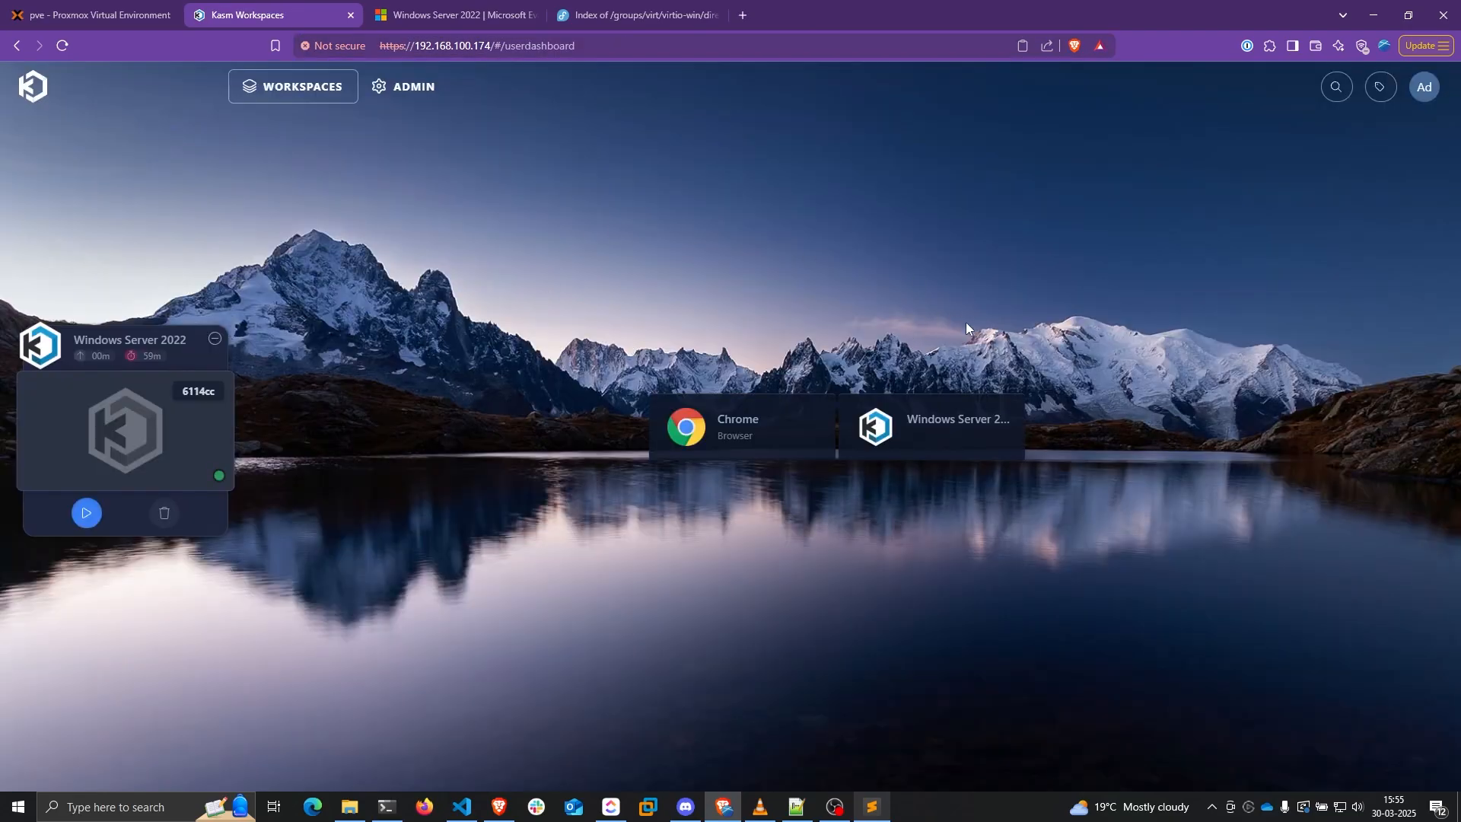
Launch another Windows Server 2022 session, then switch to Proxmox to check the new VM
{"action": "left_click", "coordinate": [958, 433]}
{"action": "left_click", "coordinate": [692, 512]}
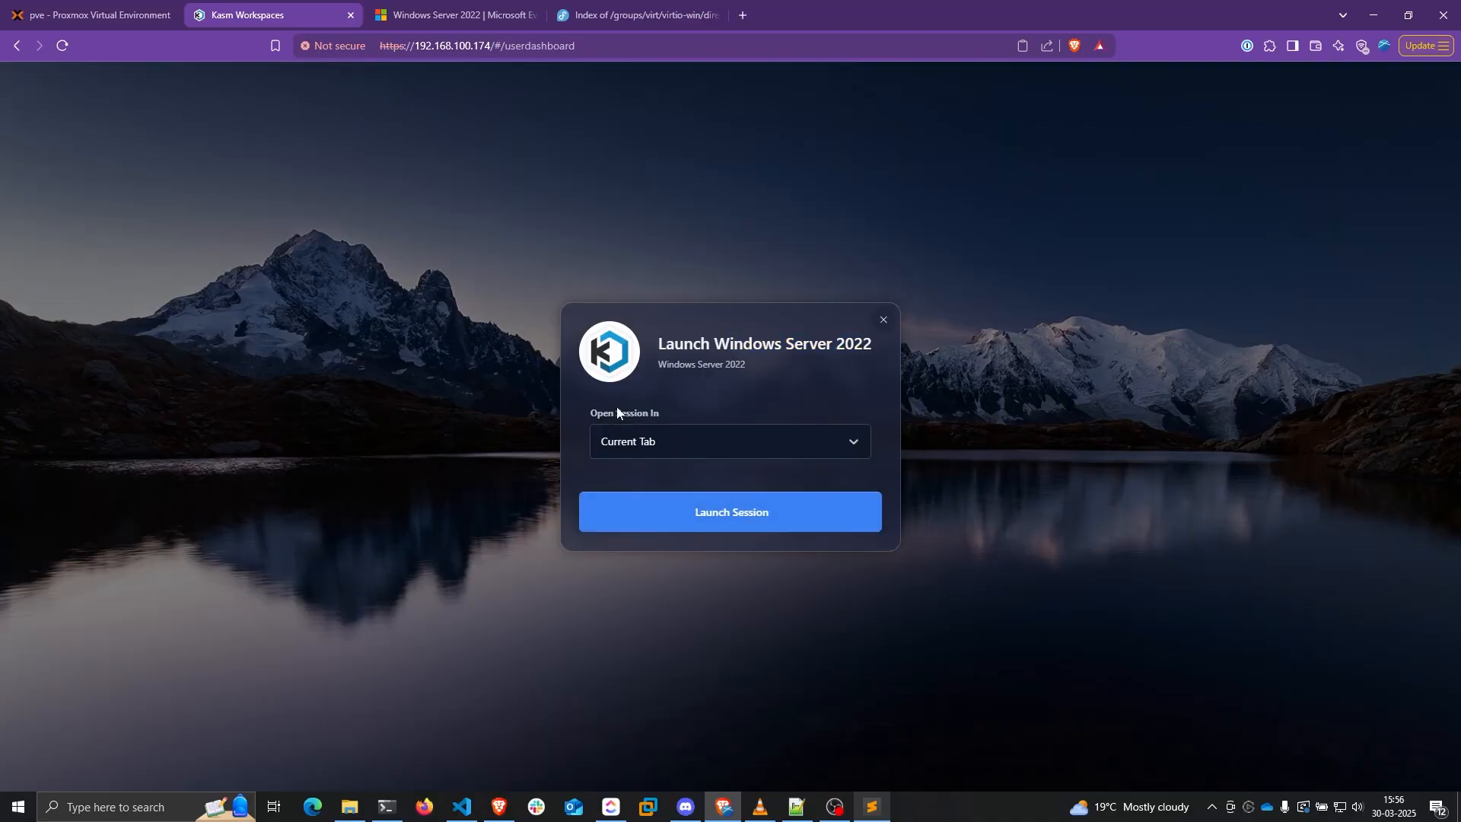
{"action": "left_click", "coordinate": [704, 514]}
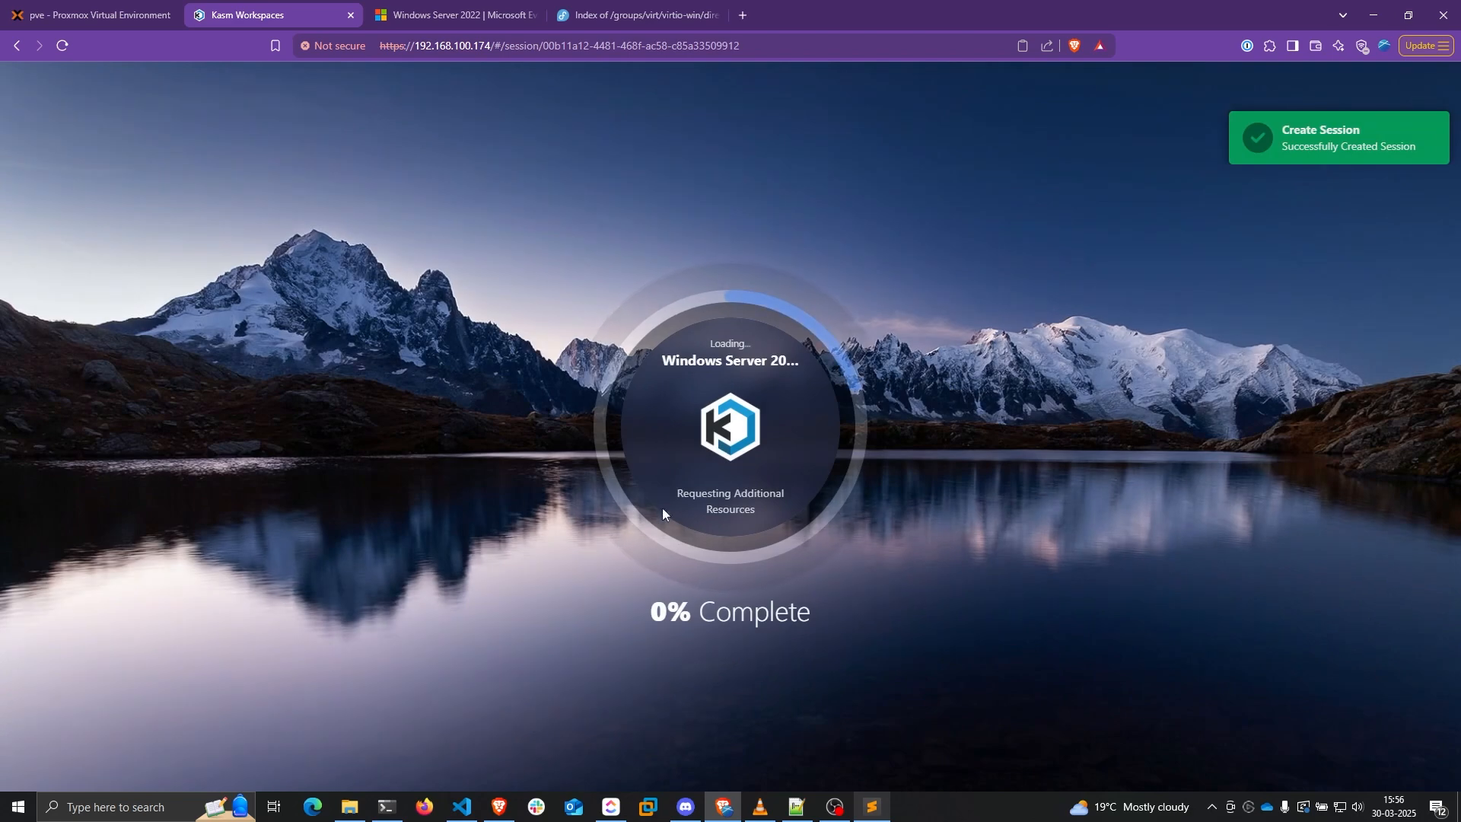
{"action": "mouse_move", "coordinate": [674, 491]}
{"action": "left_mouse_down"}
{"action": "mouse_move", "coordinate": [766, 509]}
{"action": "mouse_move", "coordinate": [692, 504]}
{"action": "left_mouse_up"}
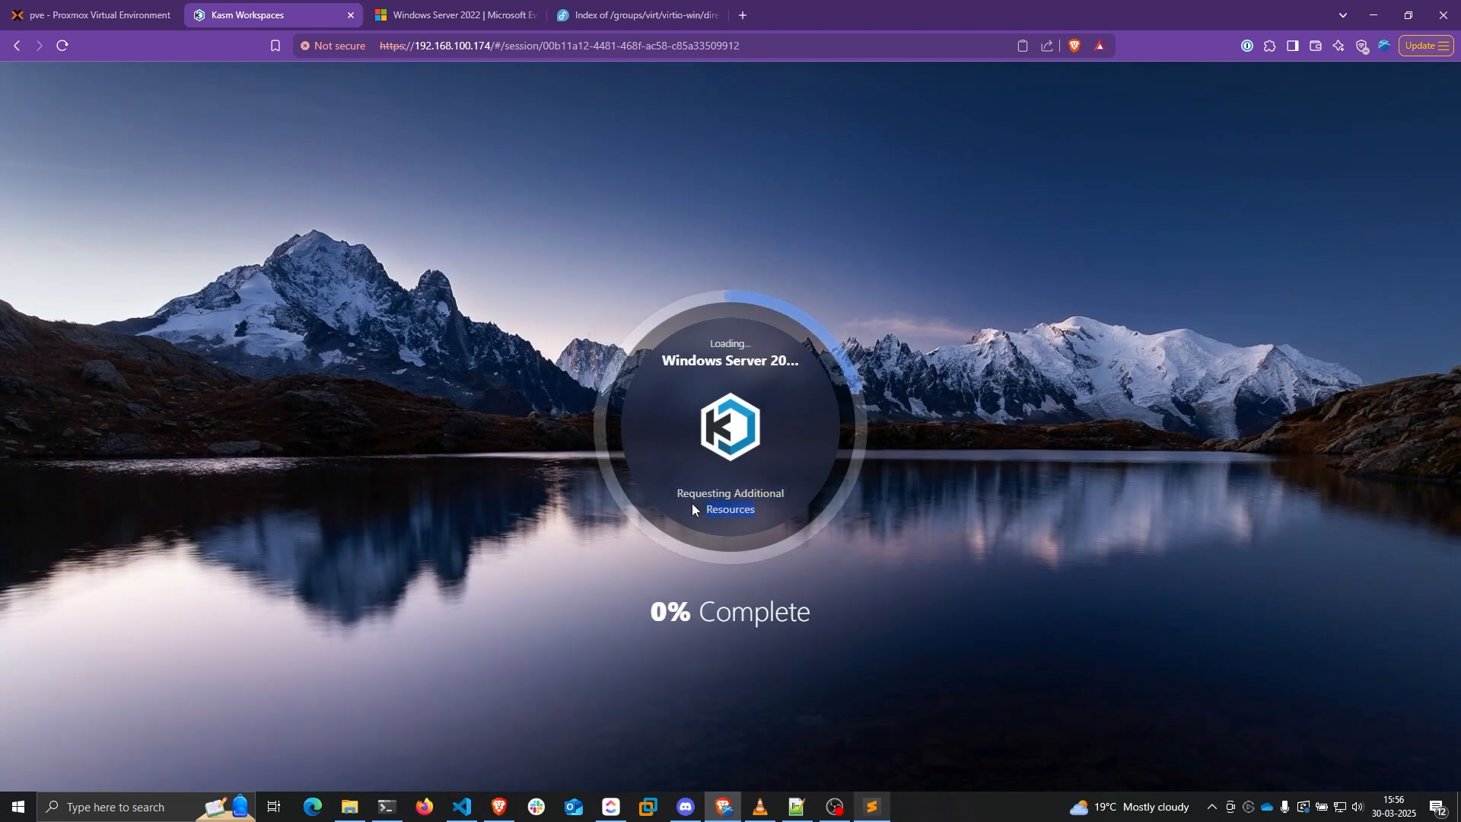
{"action": "left_click", "coordinate": [758, 508]}
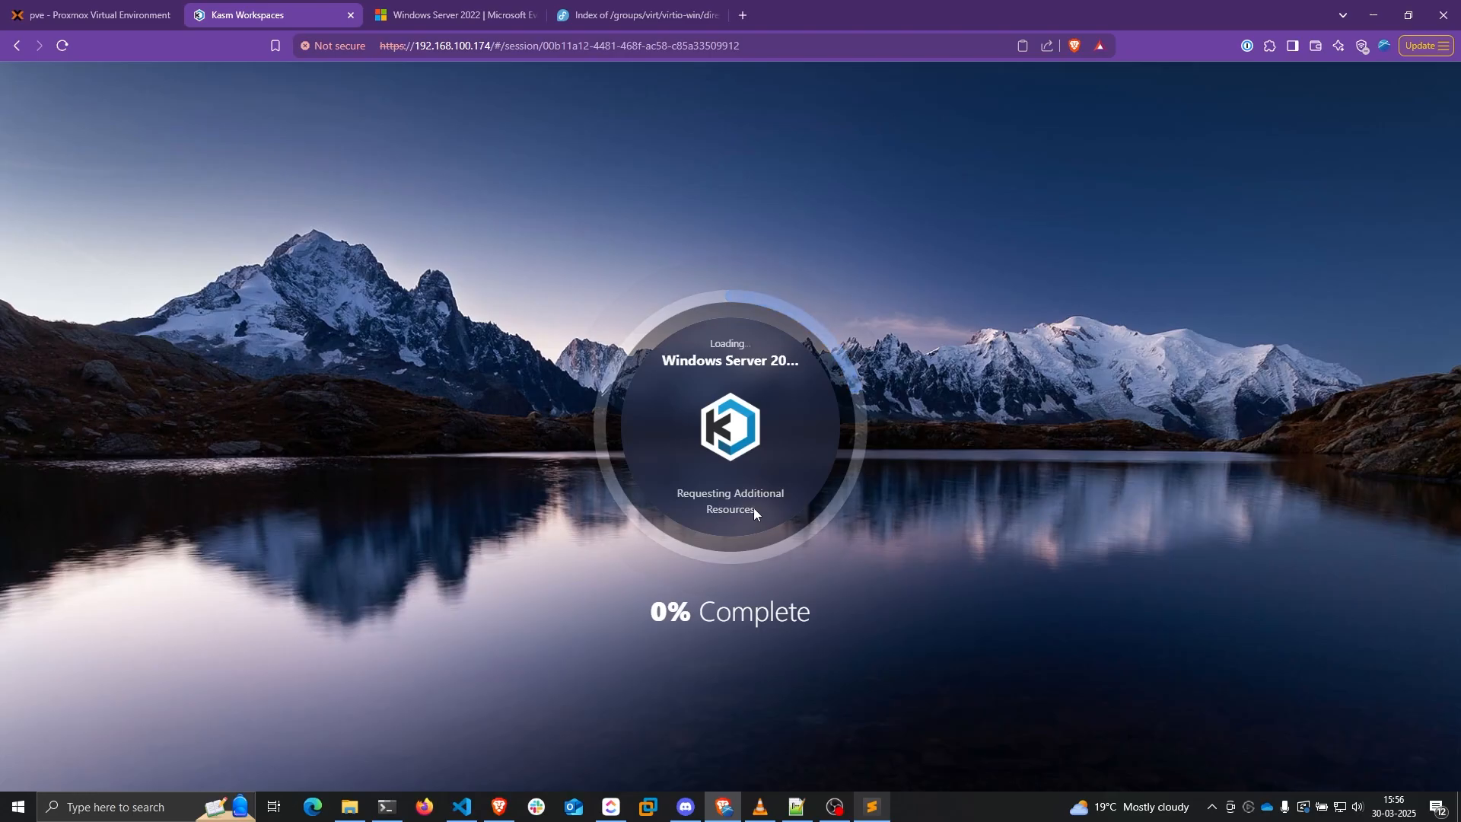
{"action": "left_click", "coordinate": [103, 17]}
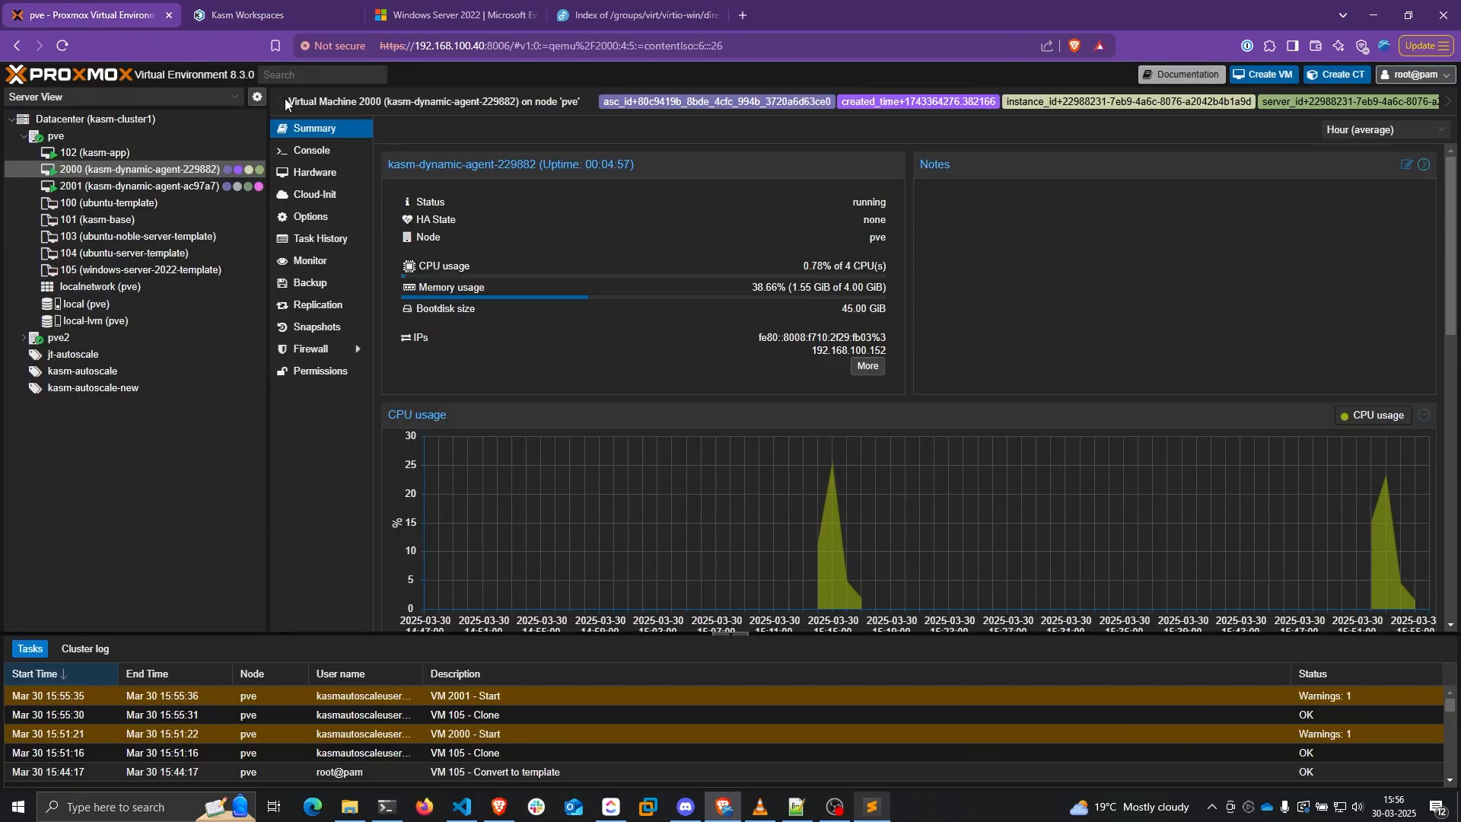
Check VM 2001's running summary in Proxmox, then return to the loaded Windows Server 2022 desktop
{"action": "left_click", "coordinate": [103, 187]}
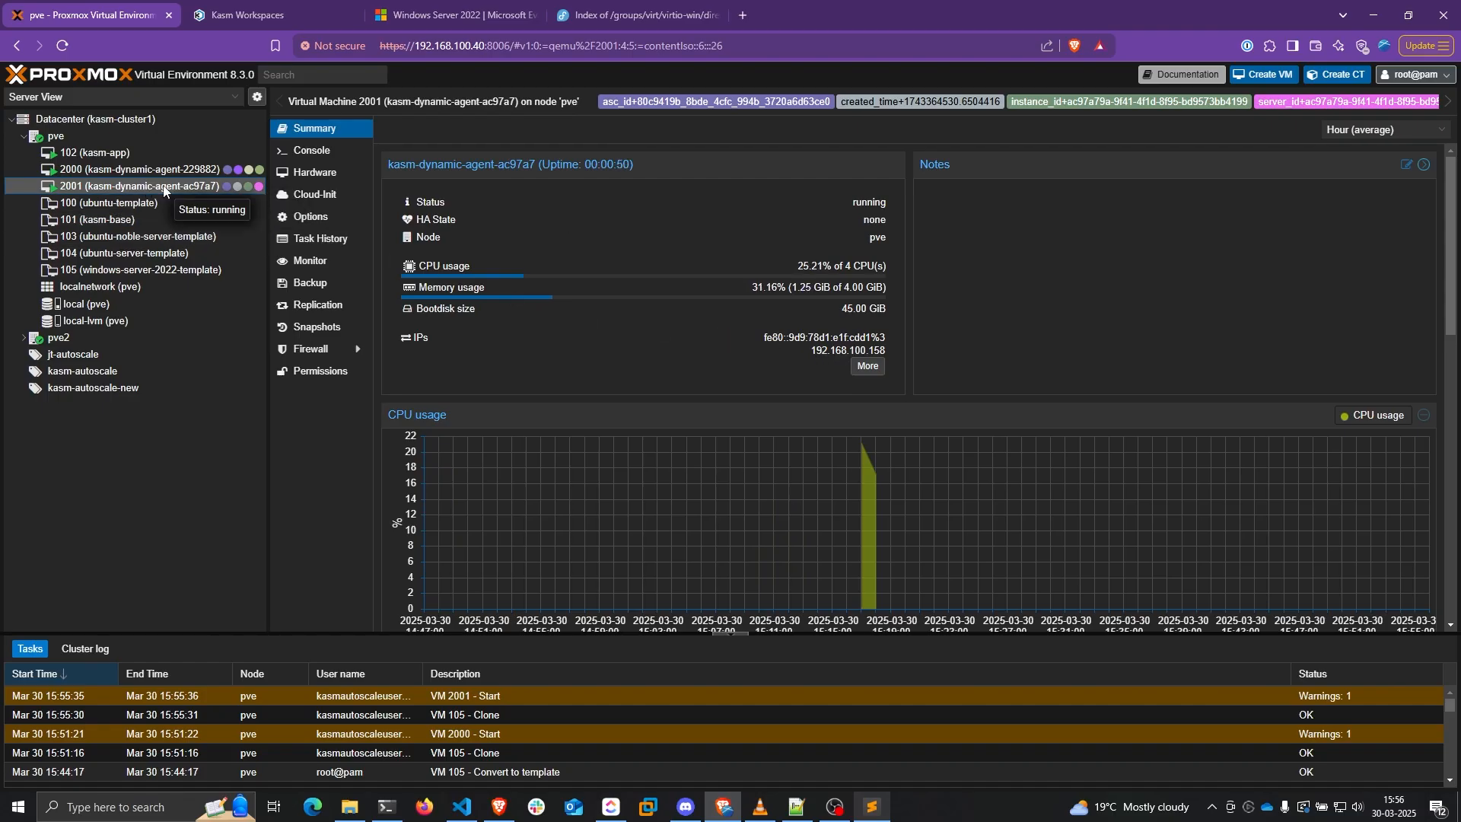
{"action": "left_click", "coordinate": [248, 15]}
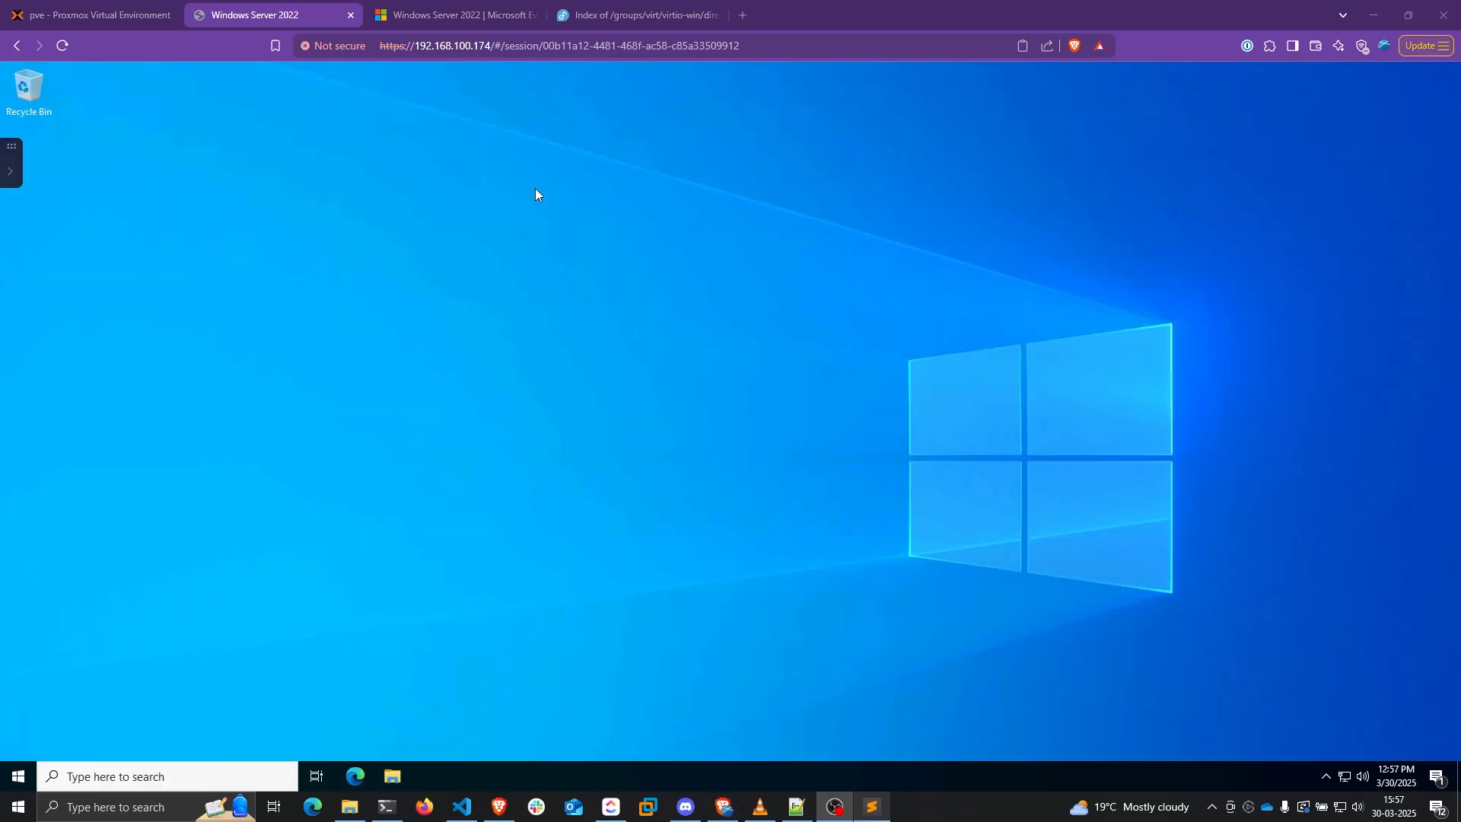
Open the Kasm base address in a new tab and view Infrastructure > Servers
{"action": "left_click", "coordinate": [487, 46]}
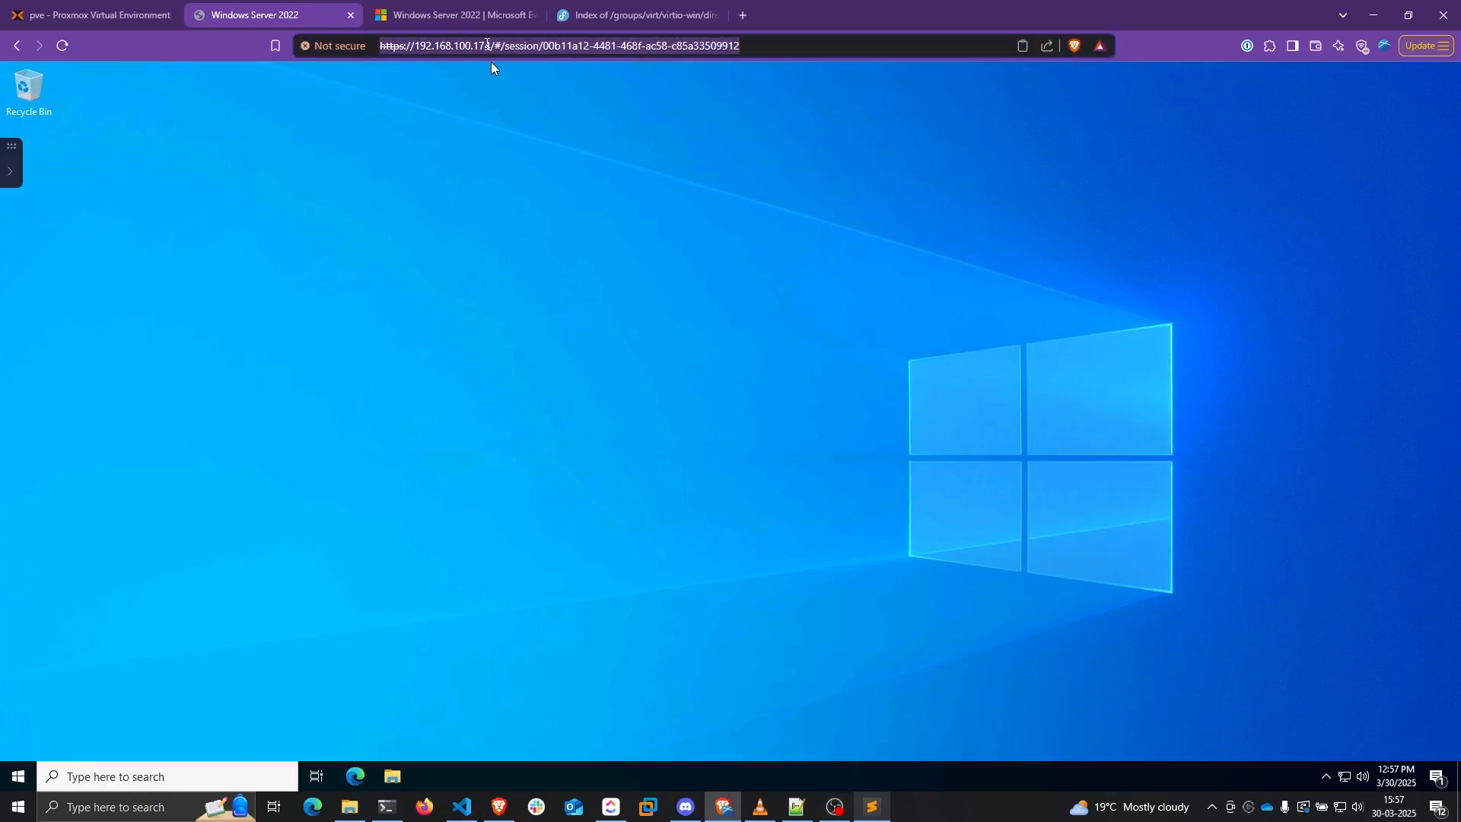
{"action": "left_click", "coordinate": [488, 46]}
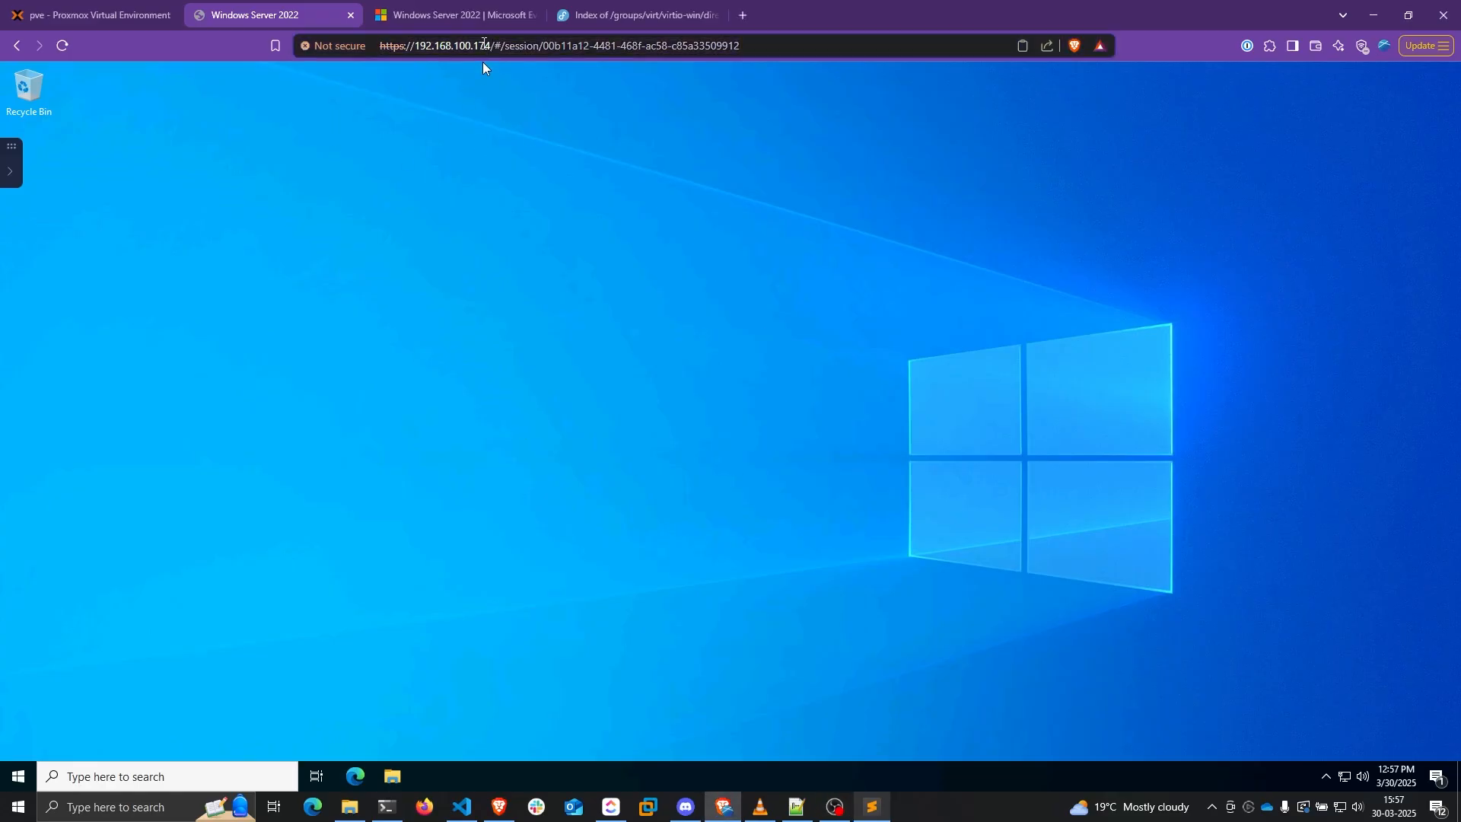
{"action": "left_click_drag", "start_coordinate": [490, 45], "coordinate": [329, 47]}
{"action": "key", "text": "ctrl+c"}
{"action": "left_click", "coordinate": [744, 15]}
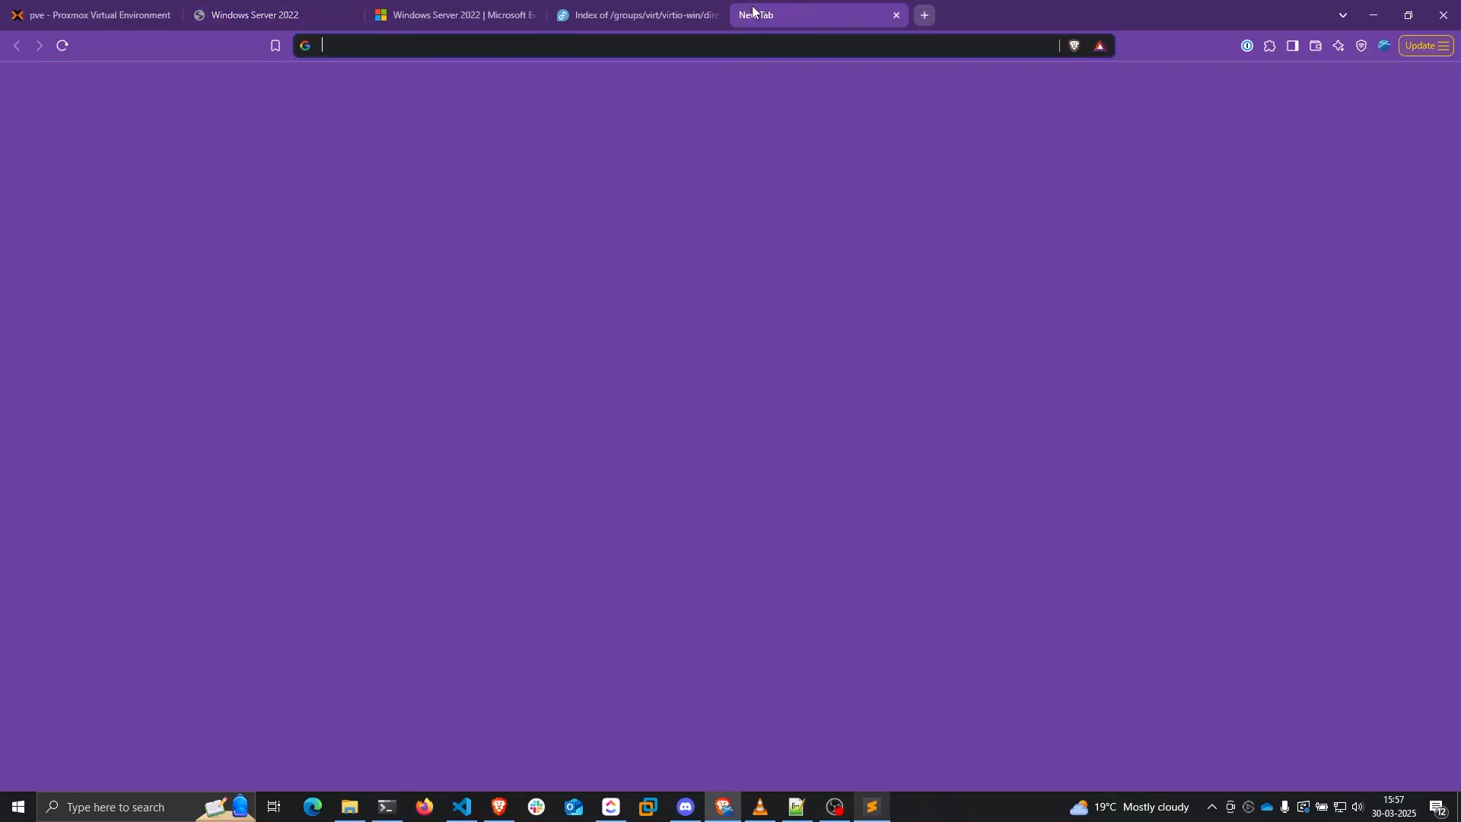
{"action": "key", "text": "ctrl+v"}
{"action": "key", "text": "Return"}
{"action": "left_click", "coordinate": [120, 290]}
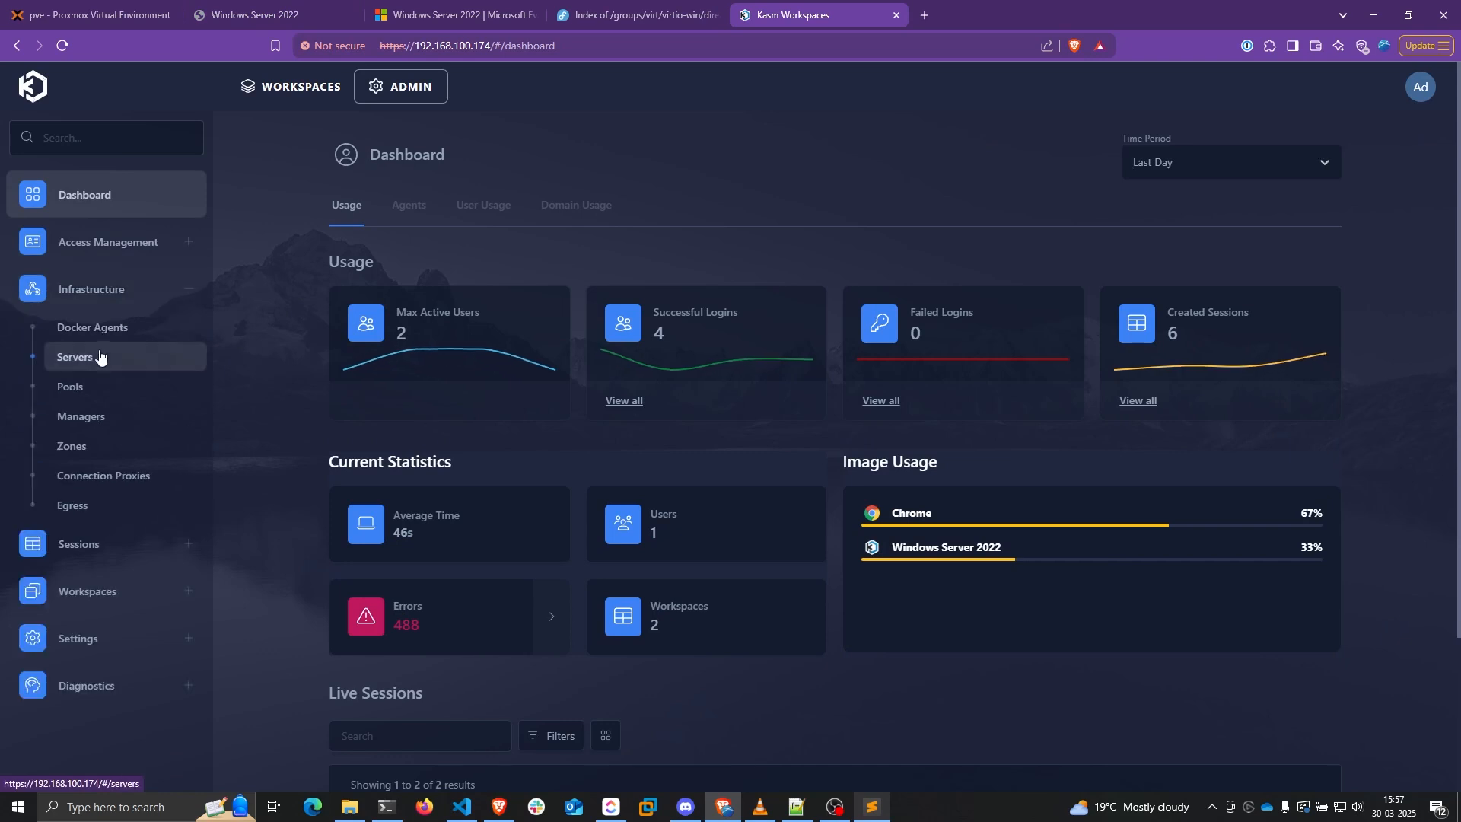
{"action": "left_click", "coordinate": [74, 357]}
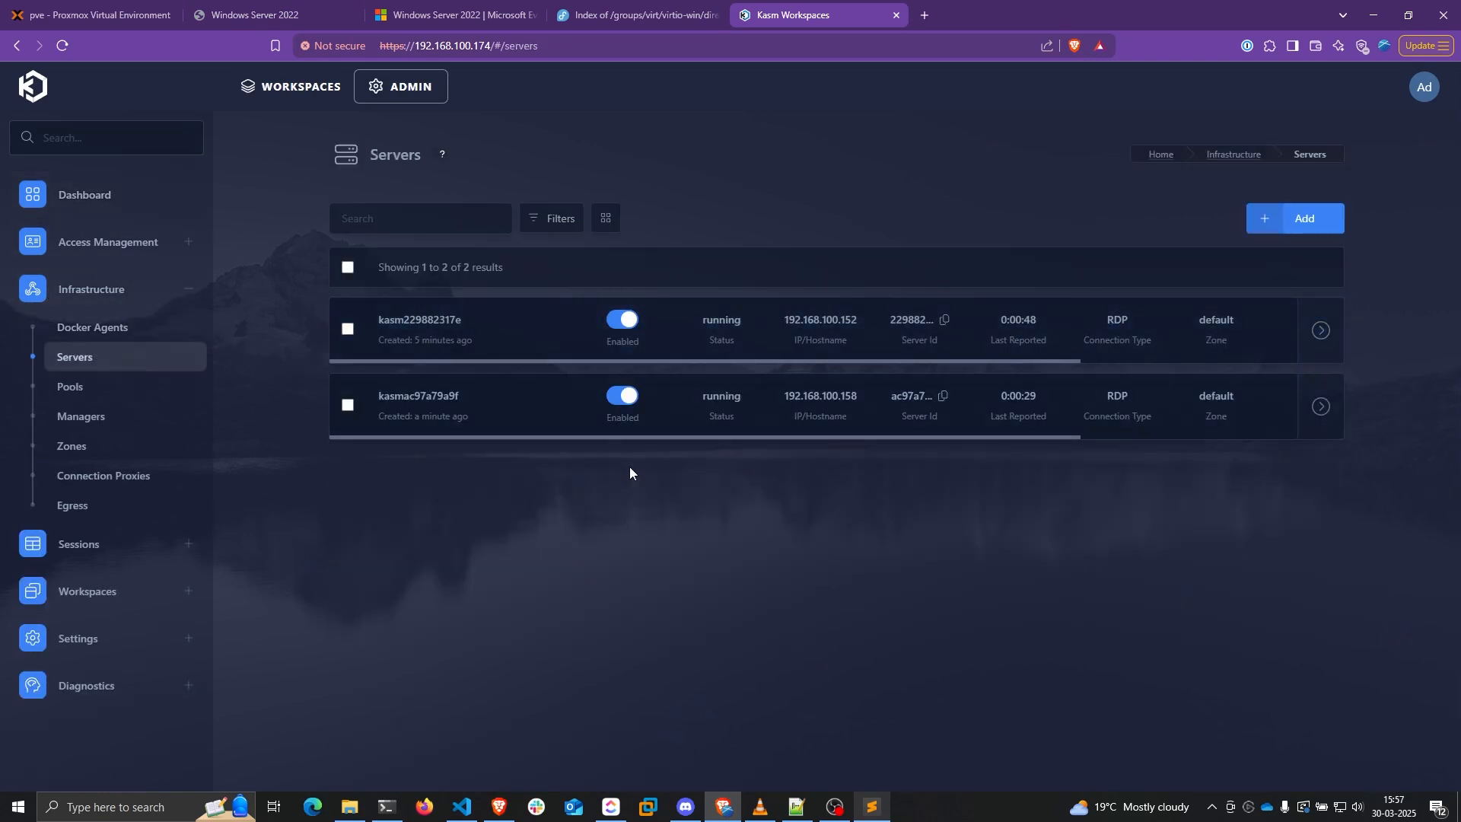
{"action": "left_click", "coordinate": [639, 15]}
{"action": "left_click", "coordinate": [255, 15]}
Delete both Windows Server 2022 sessions and confirm each deletion
{"action": "left_click", "coordinate": [13, 173]}
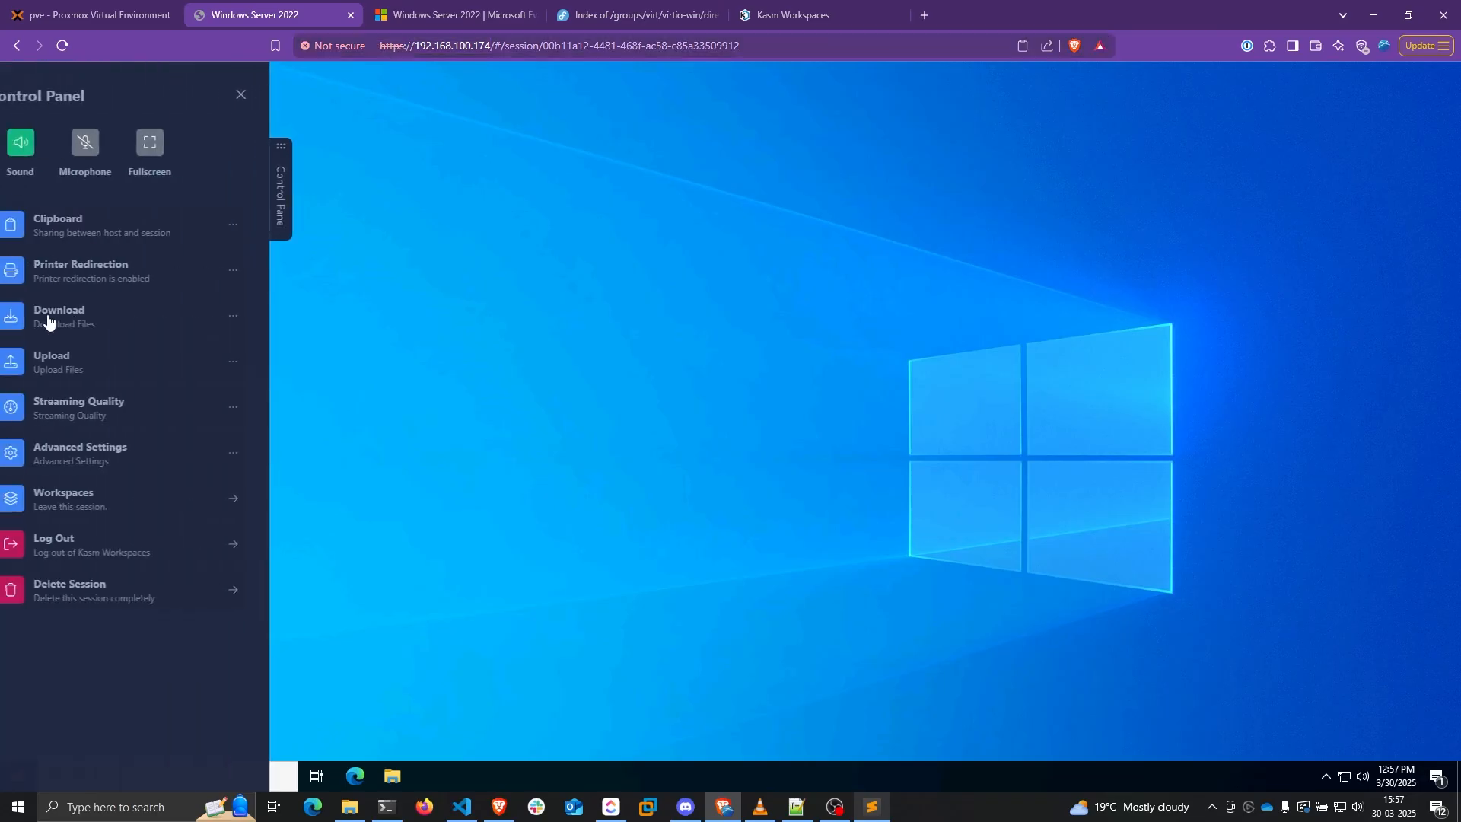
{"action": "left_click", "coordinate": [142, 590]}
{"action": "left_click", "coordinate": [678, 482]}
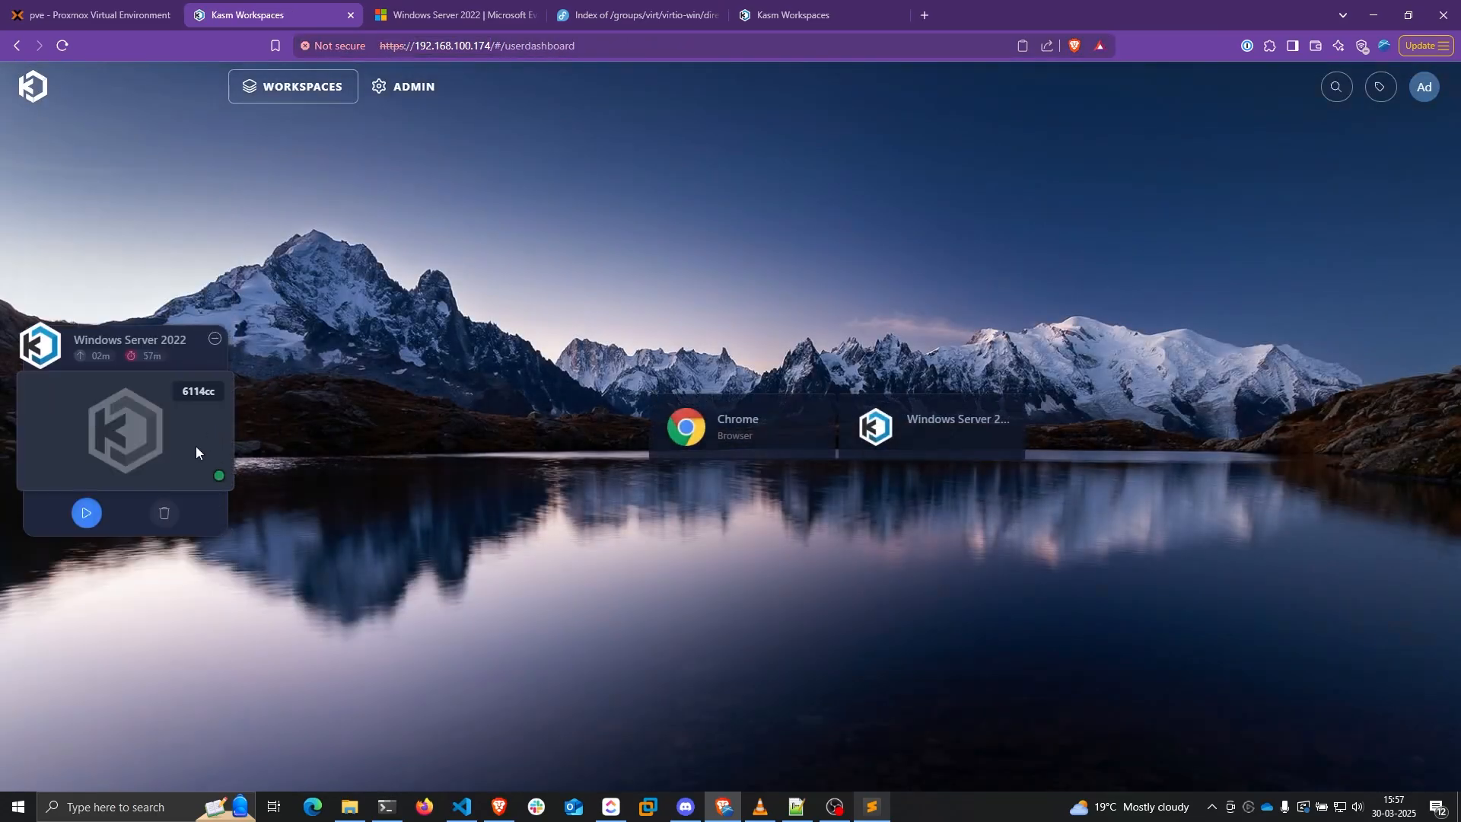
{"action": "left_click", "coordinate": [162, 512]}
{"action": "left_click", "coordinate": [731, 483]}
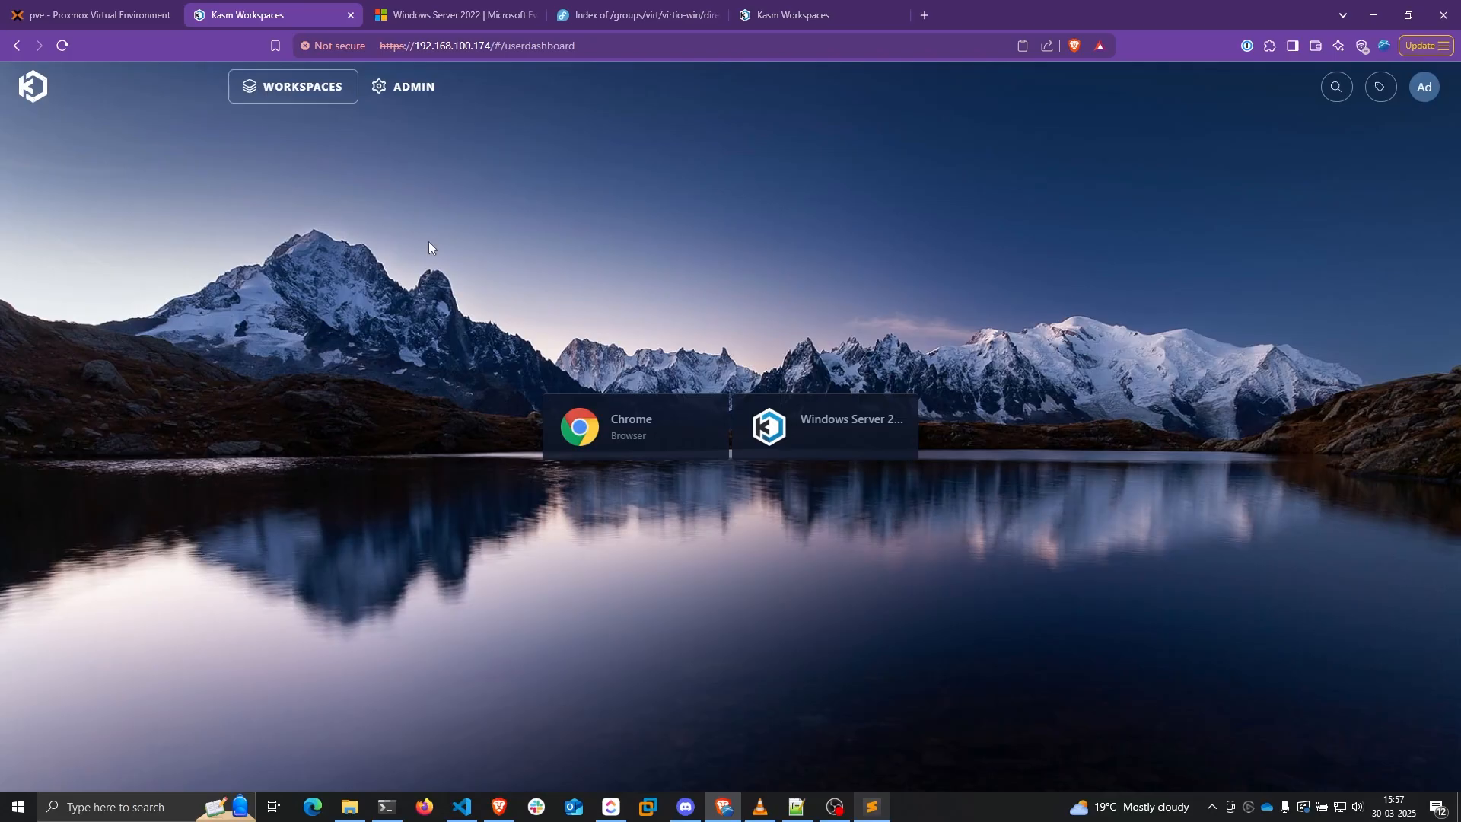
Open the Proxmox Server Autoscale config for editing from Infrastructure > Pools
{"action": "left_click", "coordinate": [414, 87]}
{"action": "left_click", "coordinate": [91, 291]}
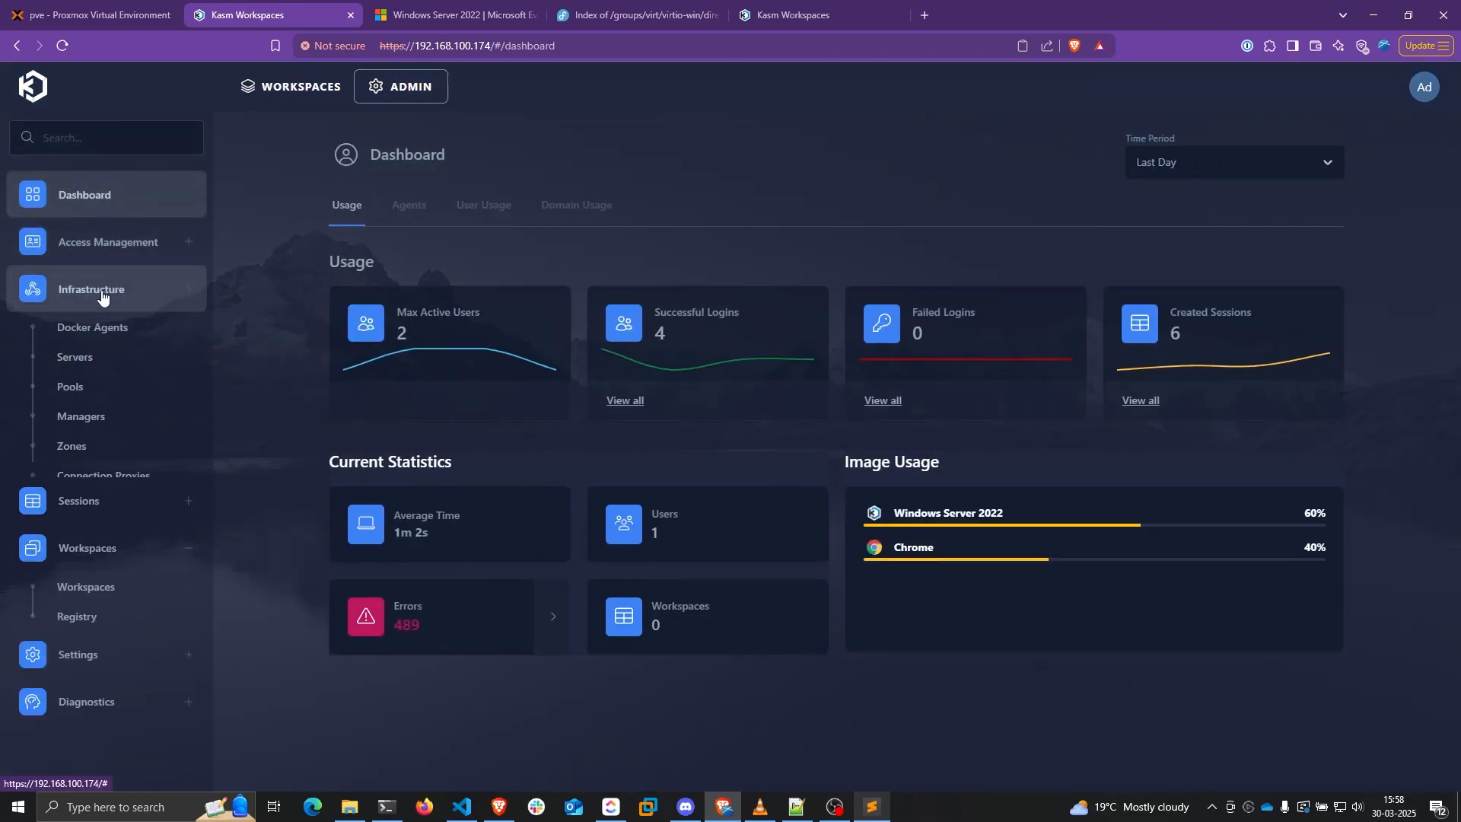
{"action": "left_click", "coordinate": [90, 385]}
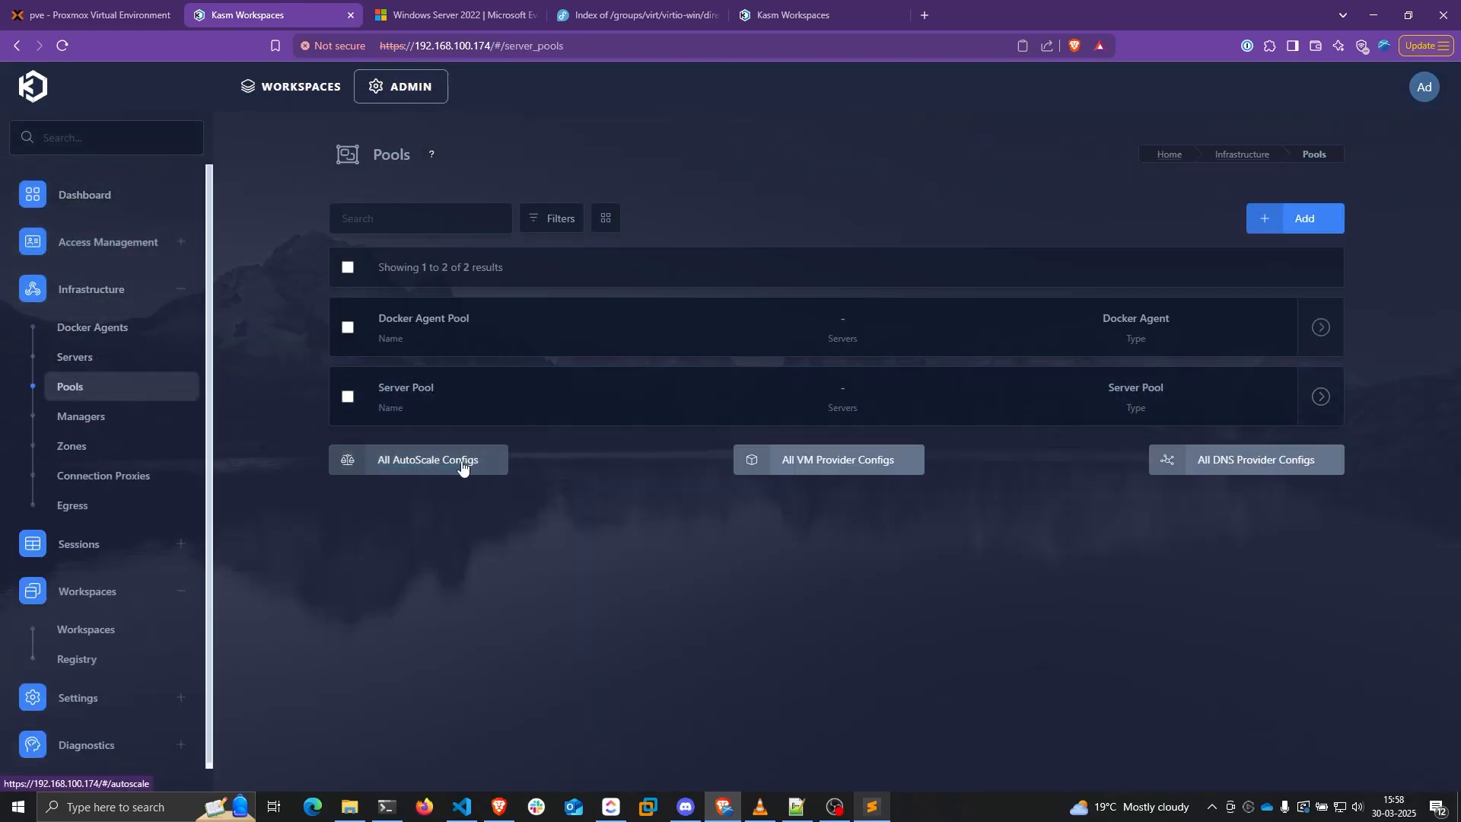
{"action": "left_click", "coordinate": [408, 462]}
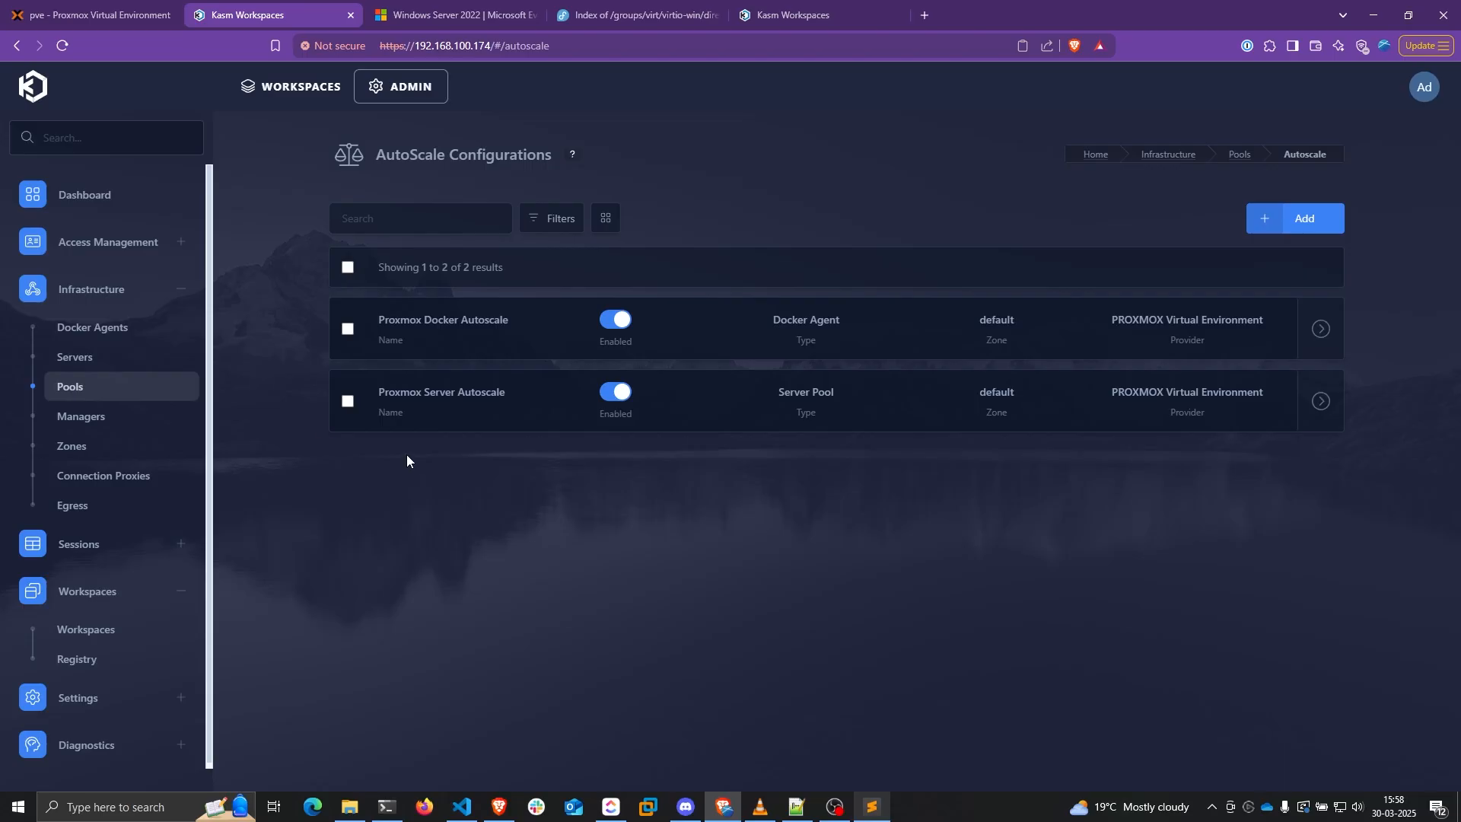
{"action": "left_click", "coordinate": [1267, 403]}
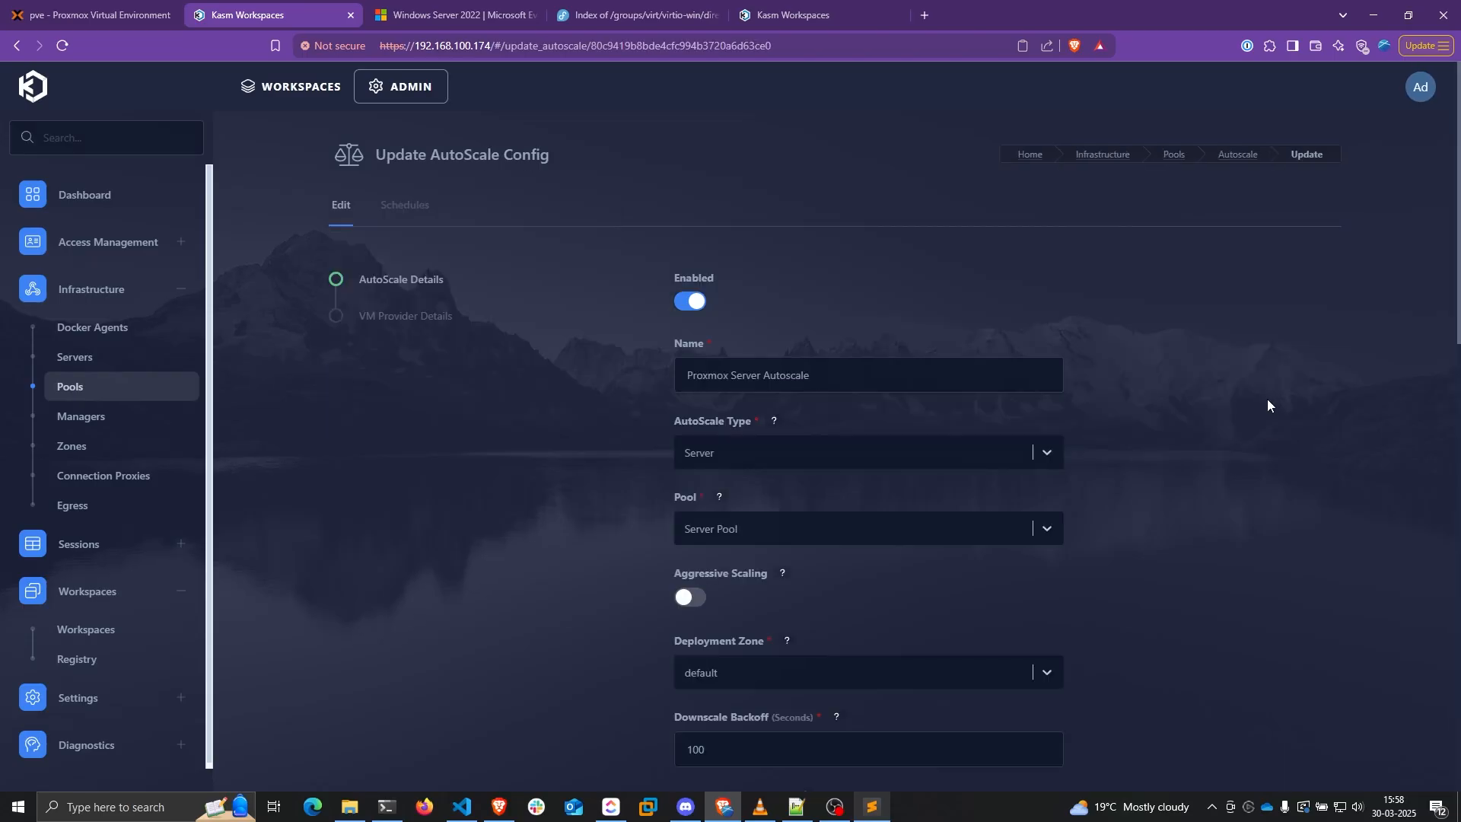
Set Minimum Available Sessions to 0 and finish saving the autoscale config
{"action": "scroll", "coordinate": [1089, 495], "scroll_direction": "down", "scroll_amount": 1}
{"action": "scroll", "coordinate": [1090, 495], "scroll_direction": "down", "scroll_amount": 3}
{"action": "left_click_drag", "start_coordinate": [731, 445], "coordinate": [642, 449]}
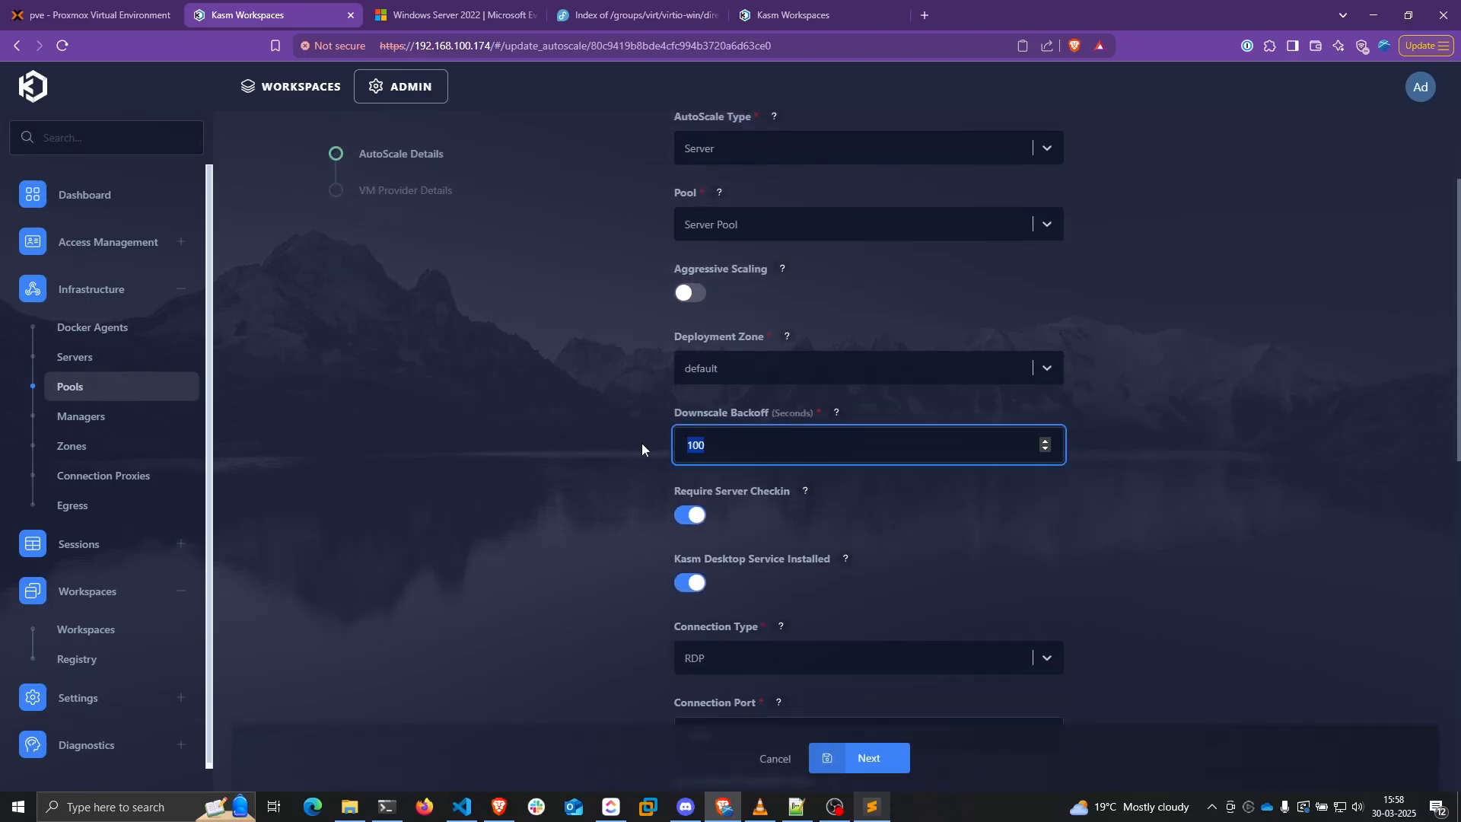
{"action": "scroll", "coordinate": [713, 449], "scroll_direction": "down", "scroll_amount": 10}
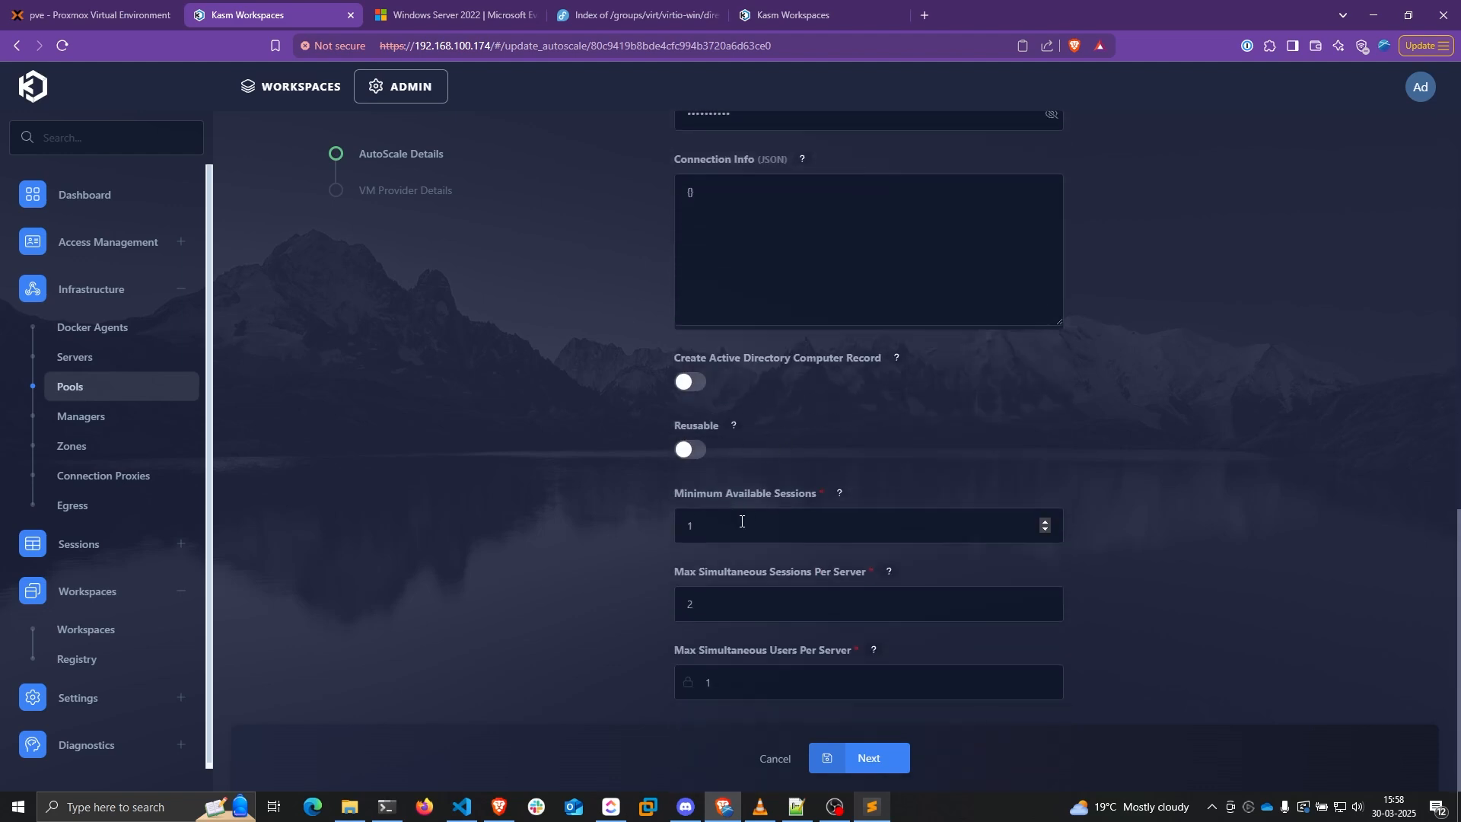
{"action": "left_click_drag", "start_coordinate": [742, 525], "coordinate": [661, 521]}
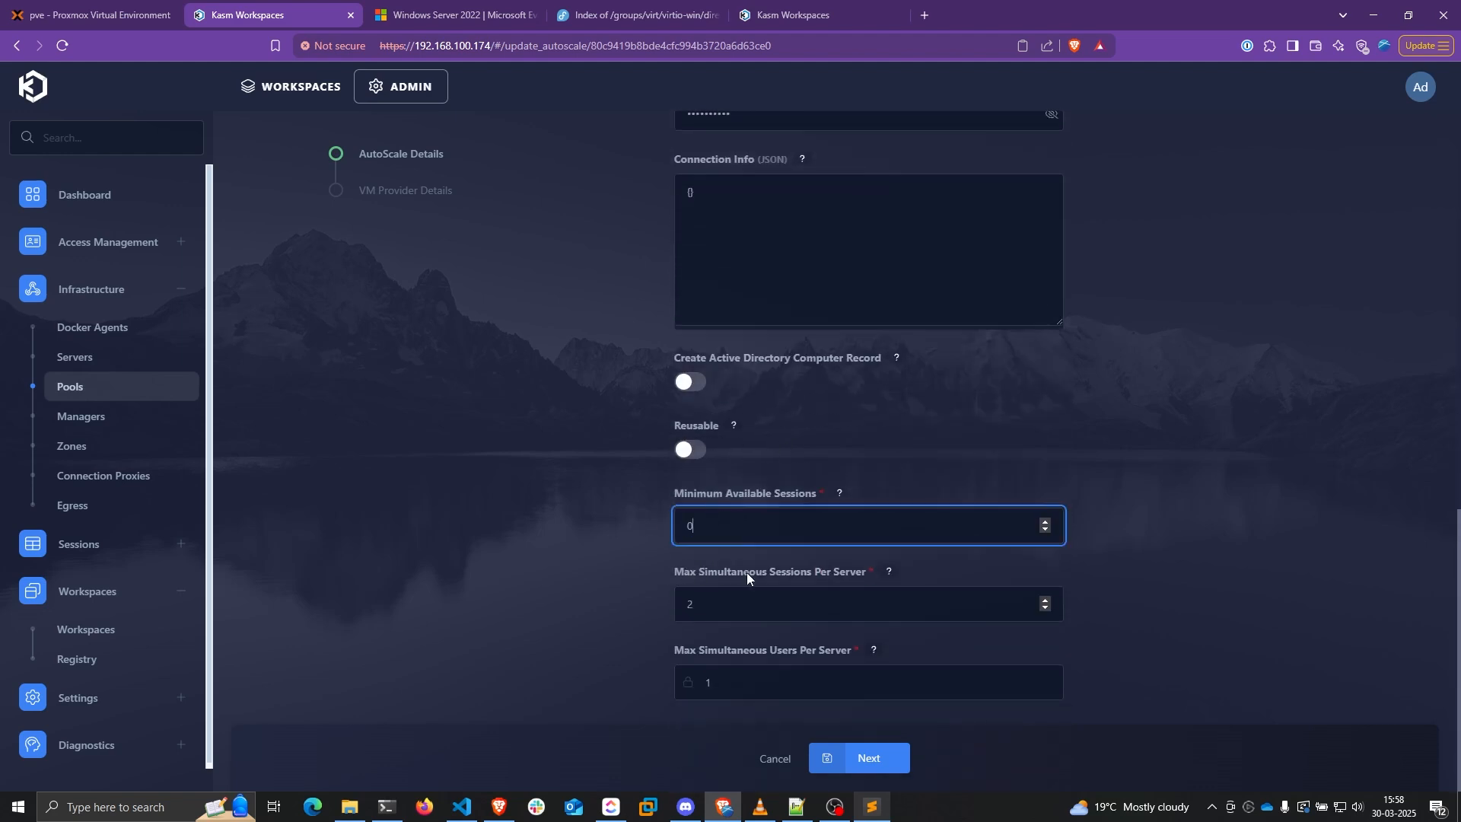
{"action": "left_click_drag", "start_coordinate": [732, 606], "coordinate": [612, 554]}
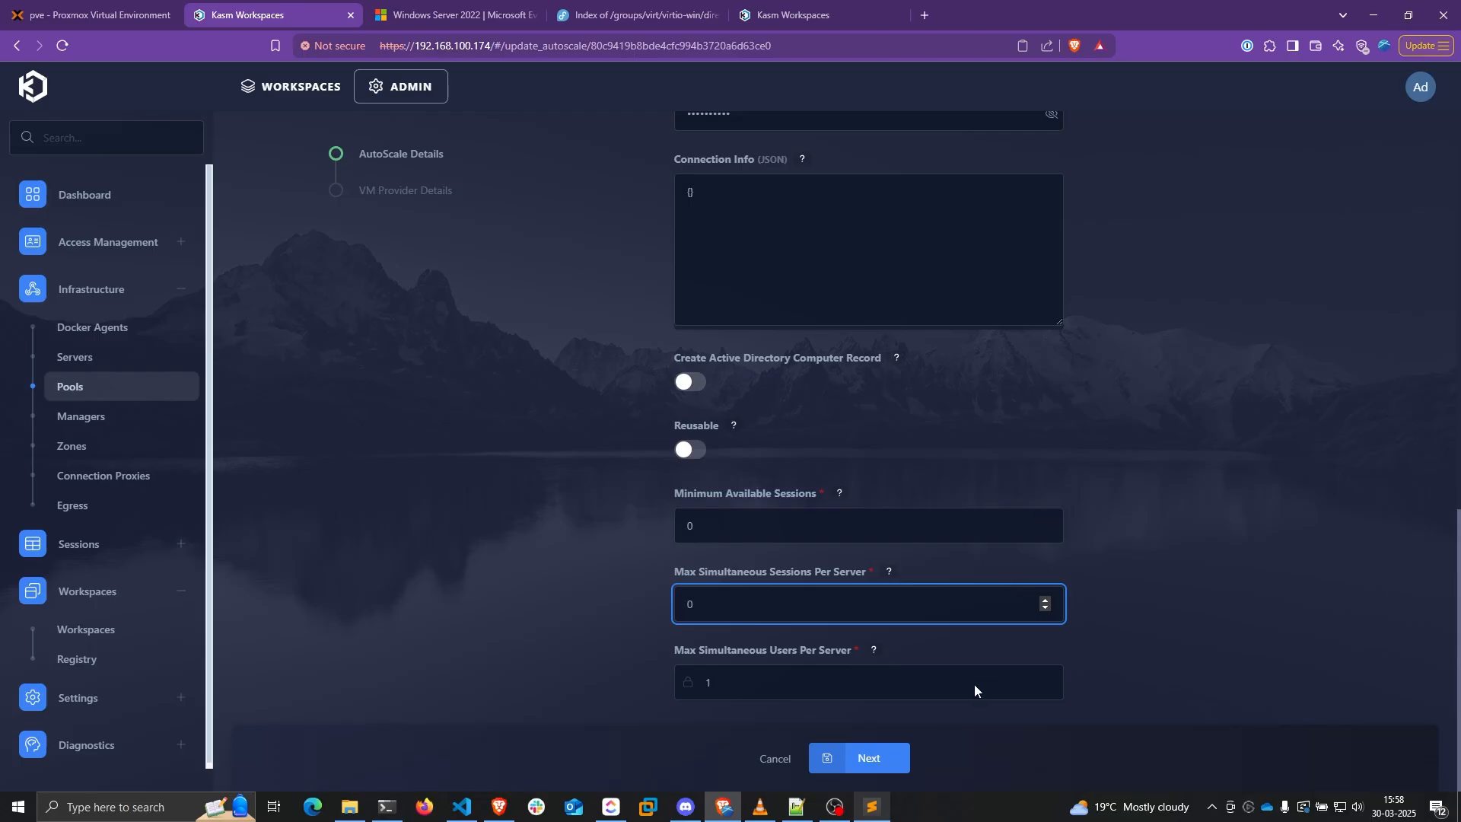
{"action": "left_click", "coordinate": [883, 757]}
{"action": "left_click", "coordinate": [886, 771]}
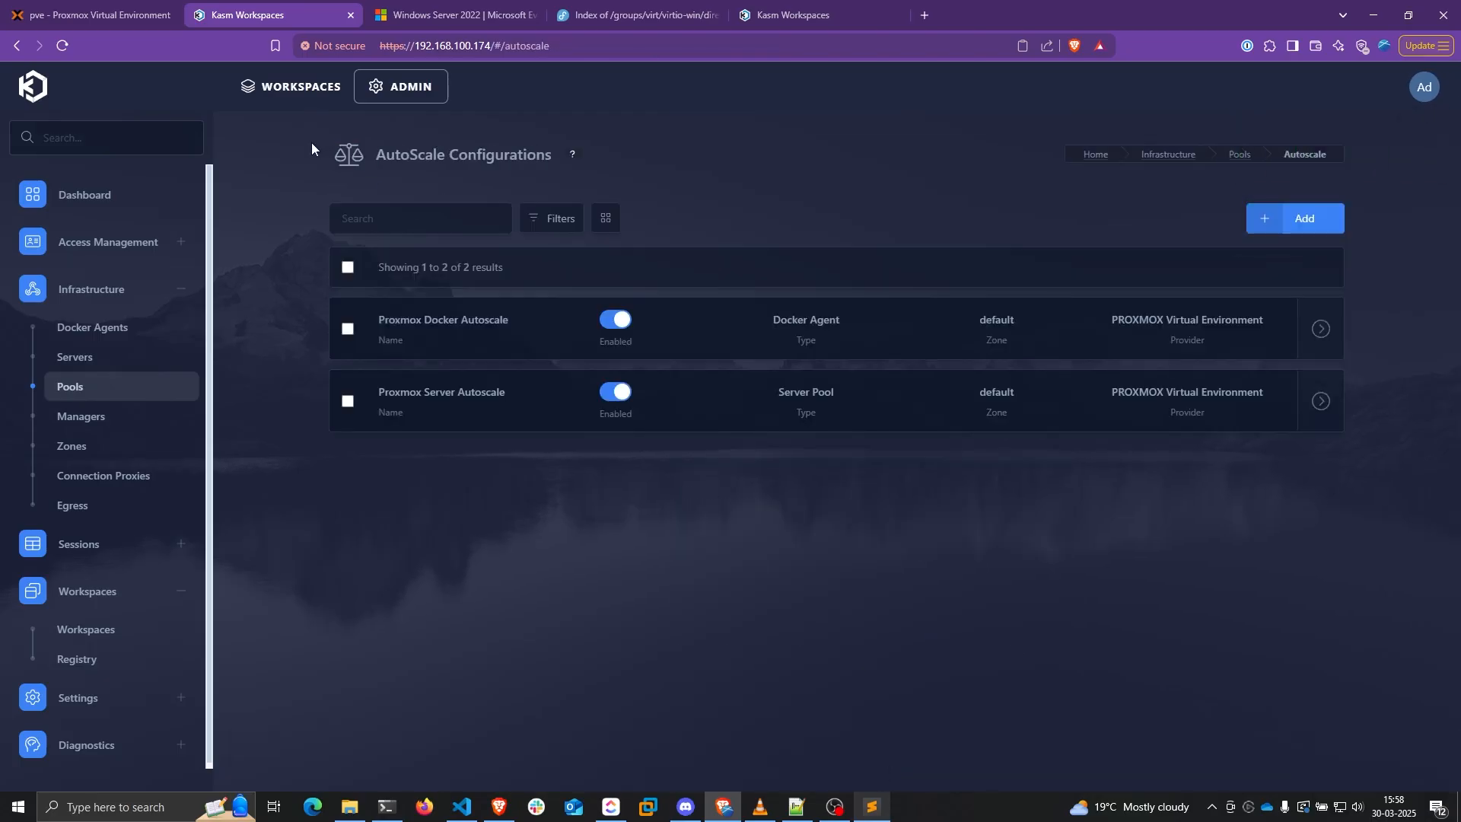
Verify in Proxmox that VM 2000 is stopped and destroyed, with Kasm's Servers list empty
{"action": "left_click", "coordinate": [91, 14]}
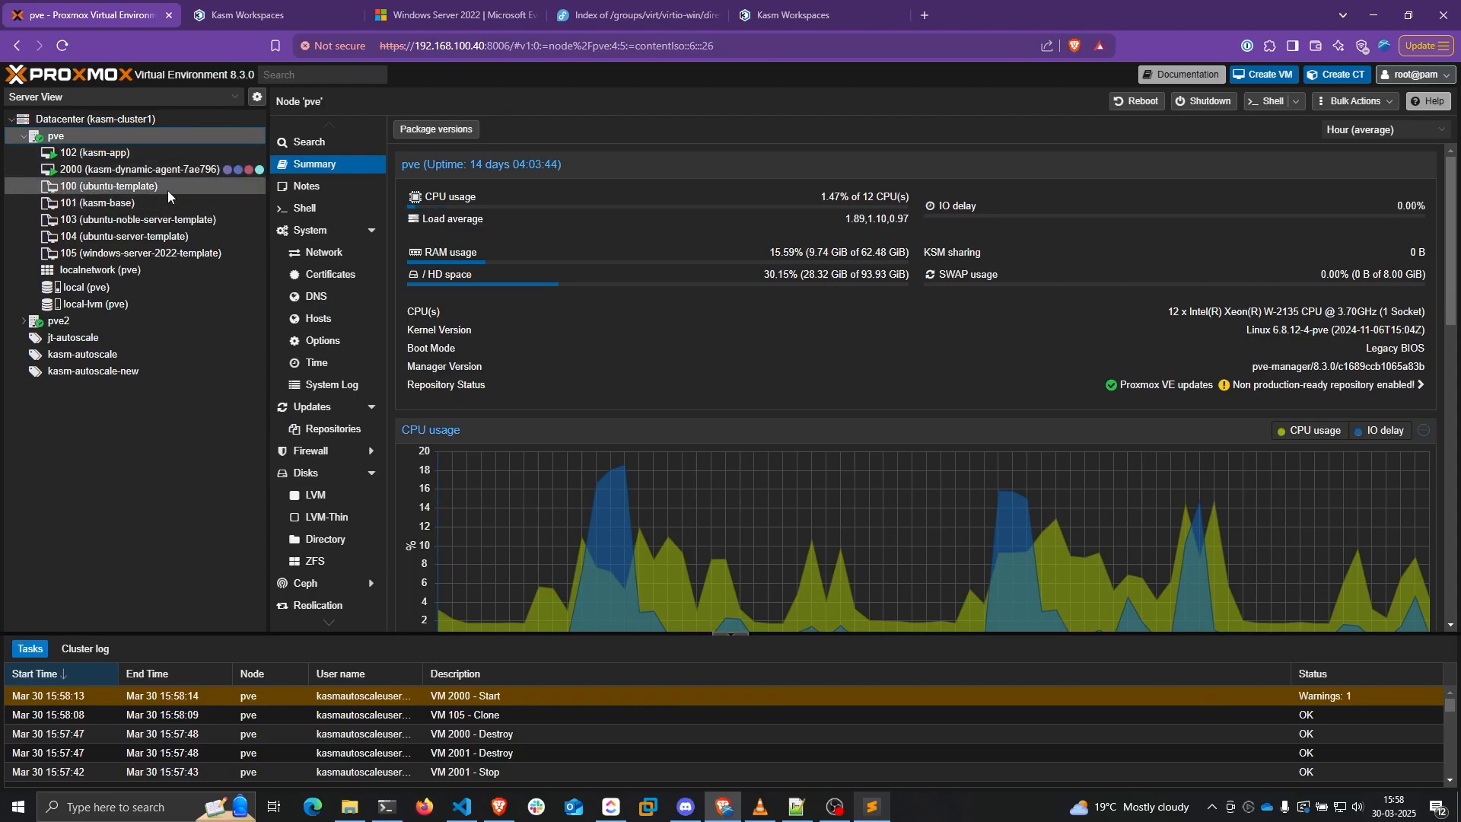
{"action": "key", "text": "ctrl+Tab"}
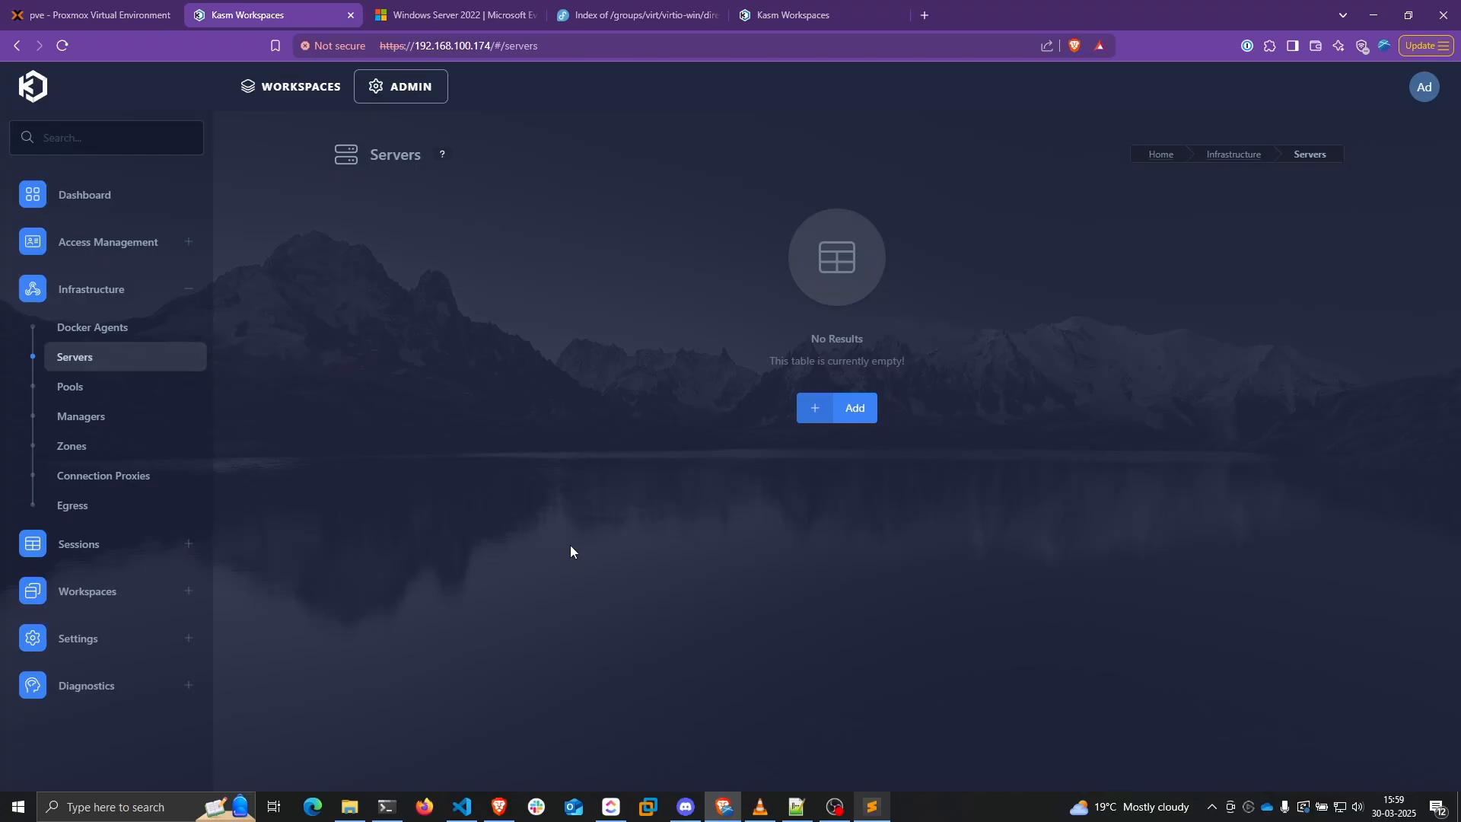
{"action": "left_click", "coordinate": [95, 15]}
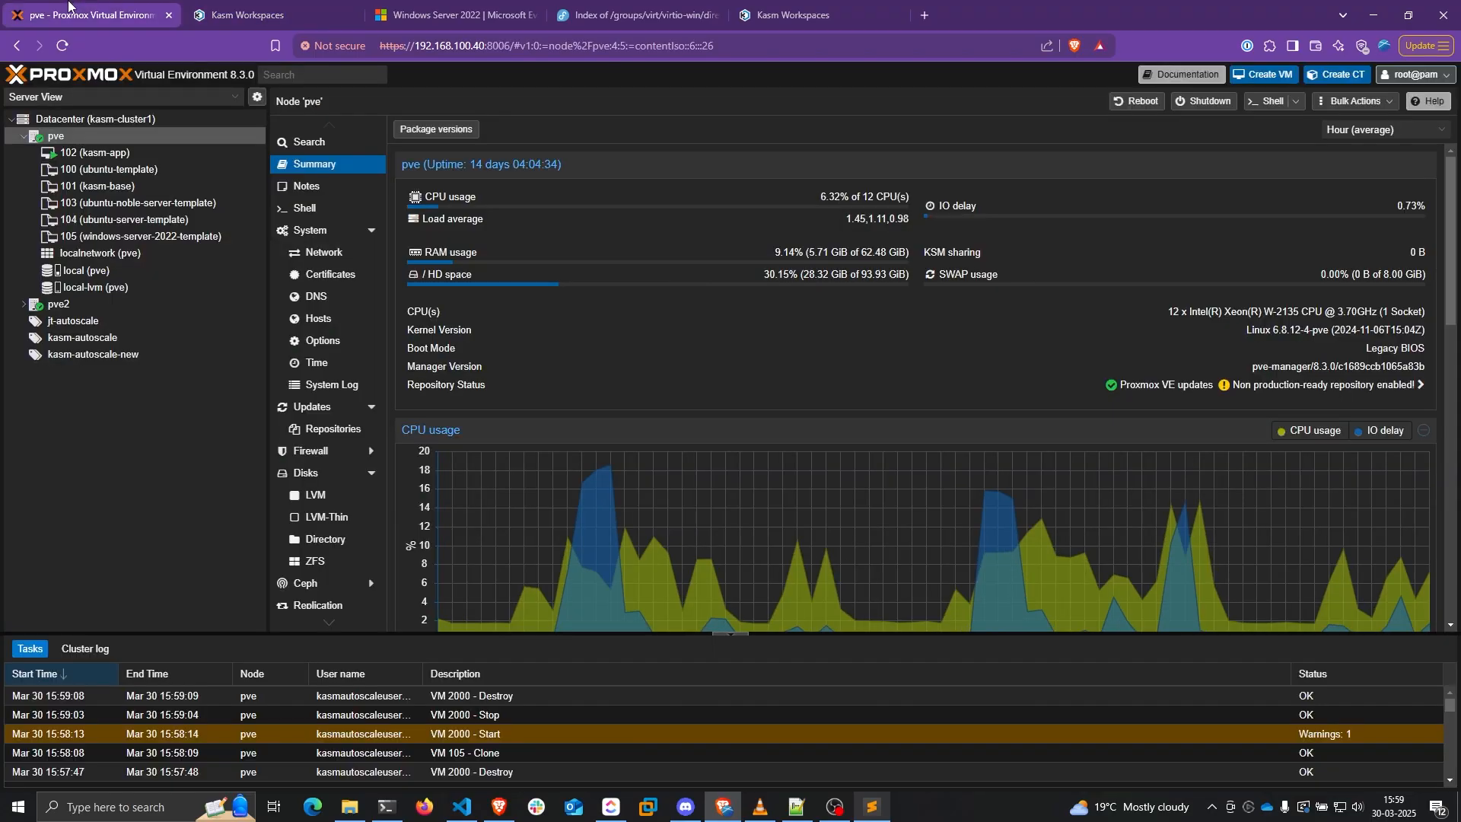